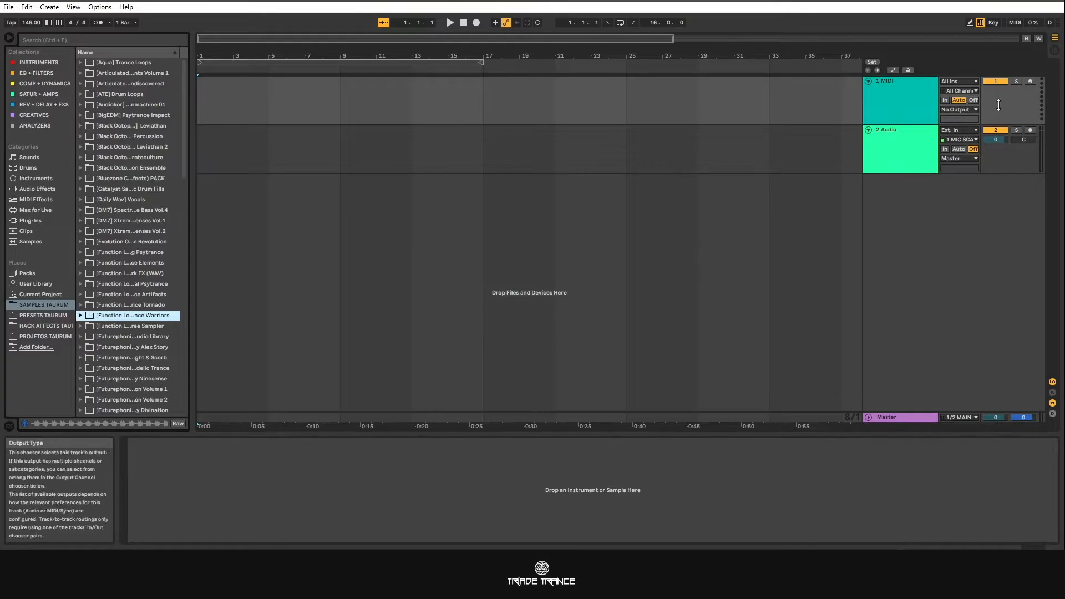
Step: Toggle the MIDI track's solo on and off to demonstrate the switch
left_click(1016, 81)
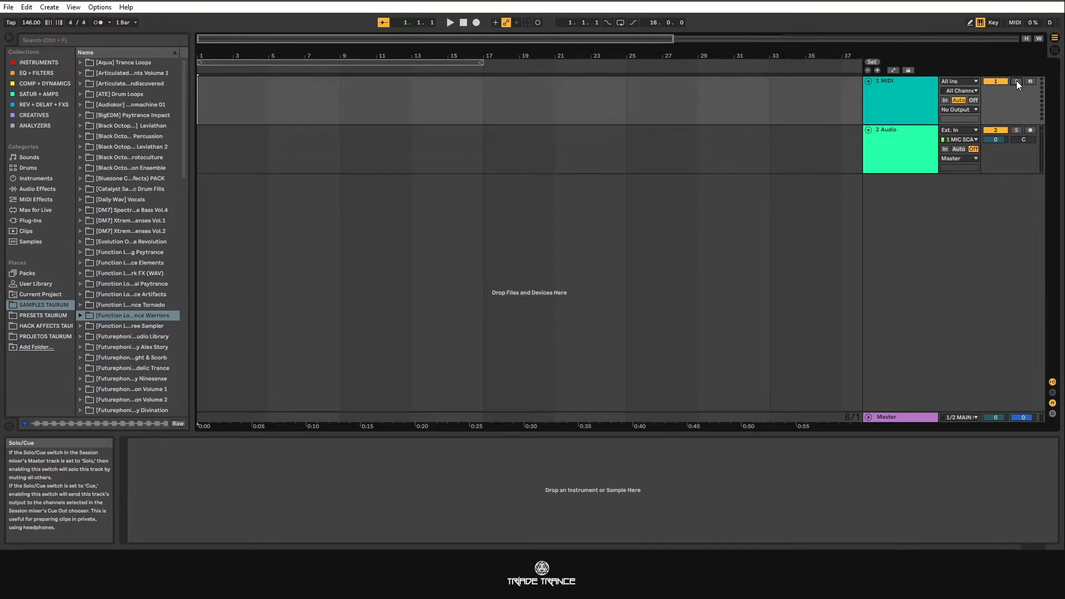
left_click(1016, 81)
left_click(1017, 81)
left_click(1017, 81)
left_click(907, 104)
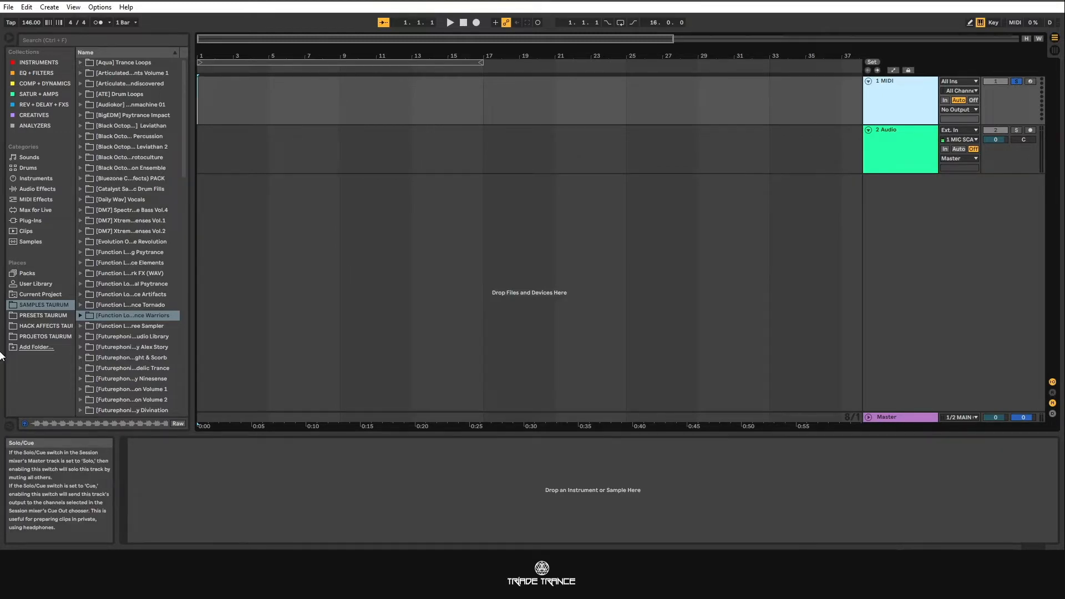
left_click(1016, 82)
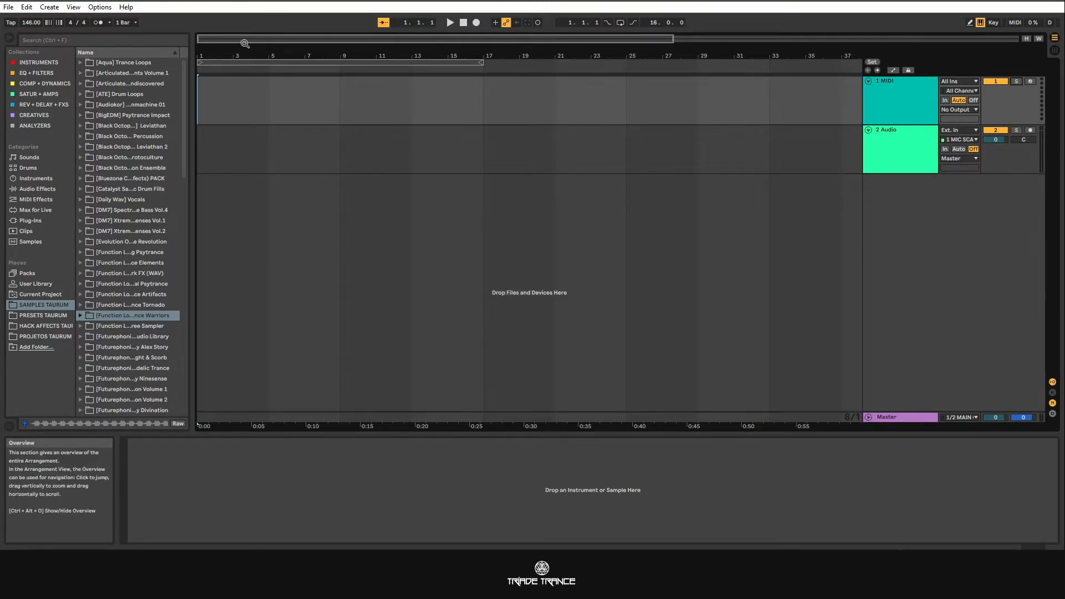
Step: Open the preferences at the audio settings
left_click(98, 8)
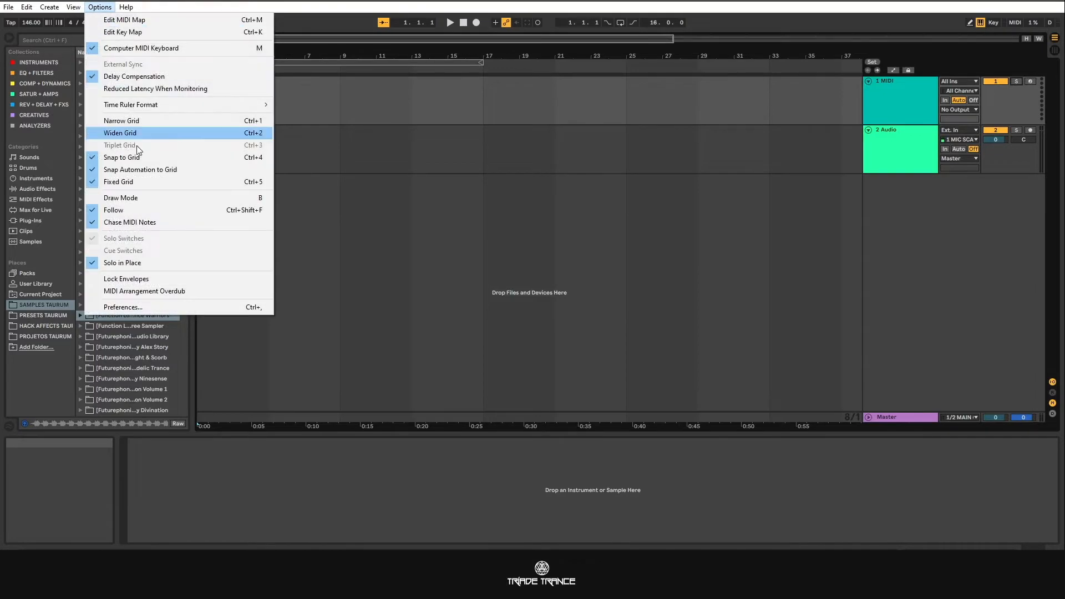
left_click(132, 308)
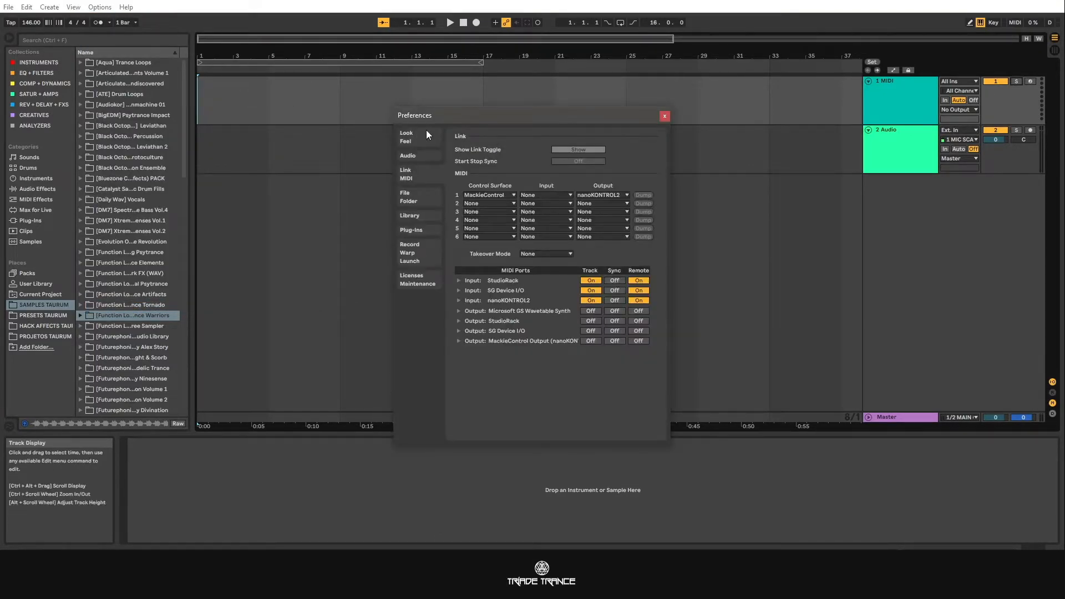
left_click(434, 158)
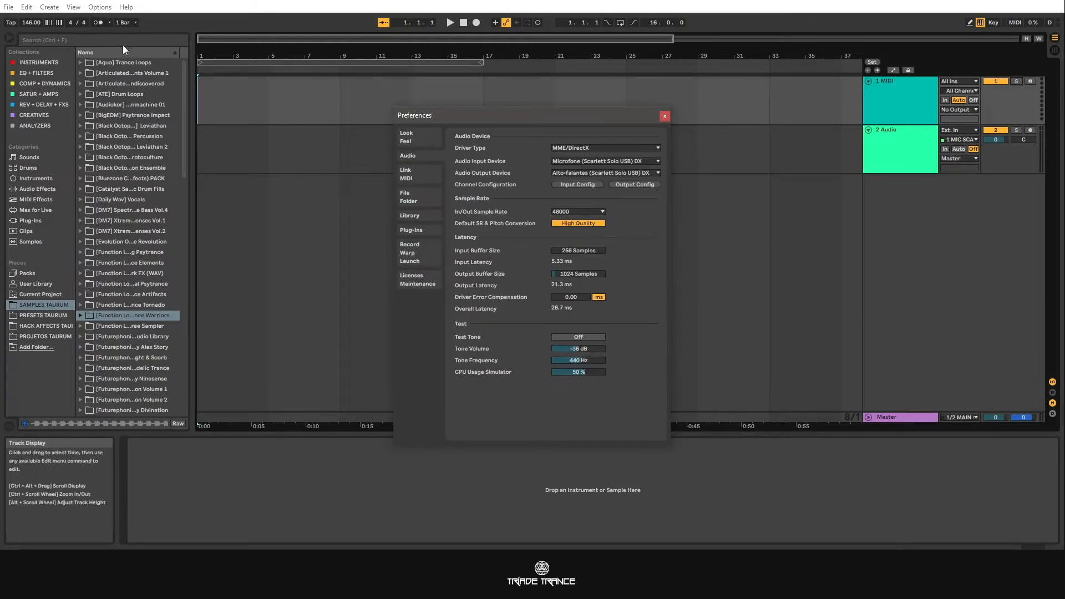
left_click(664, 115)
left_click(100, 7)
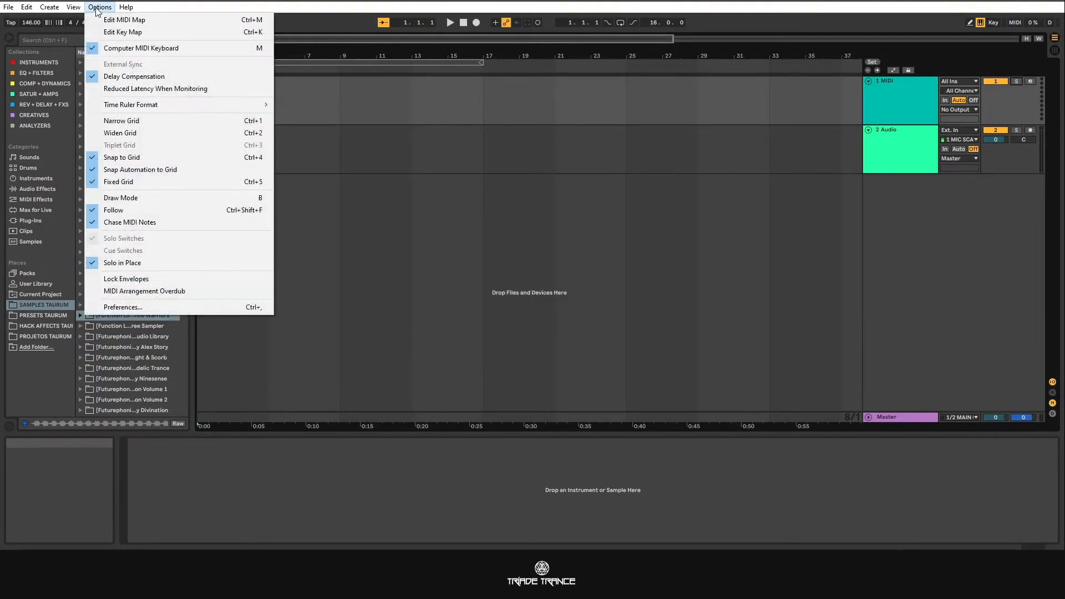
left_click(142, 305)
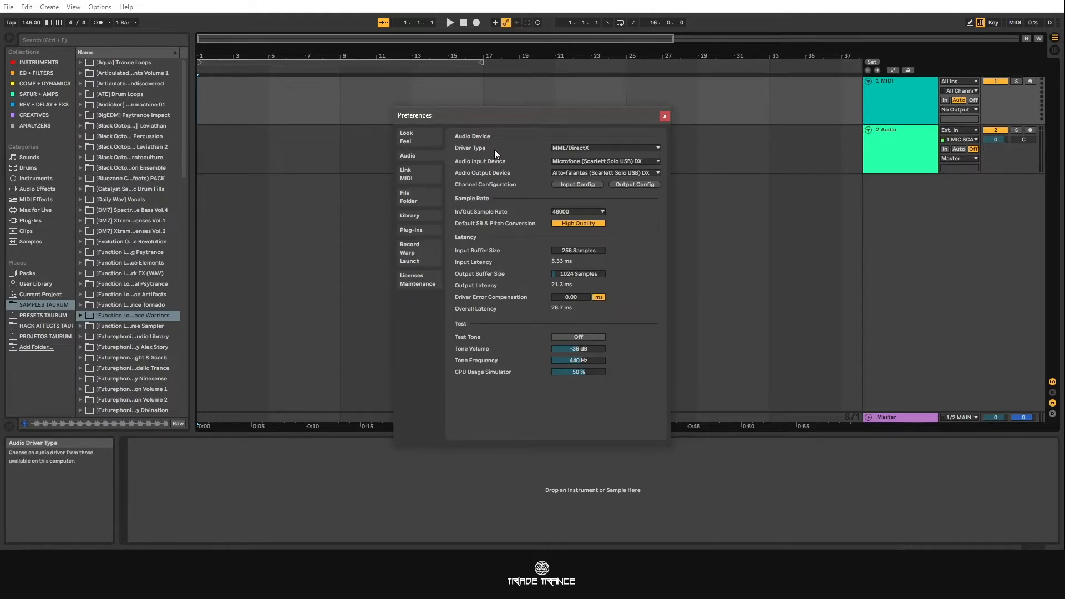
Step: Choose the MME/DirectX driver type and review the available audio input devices
left_click(615, 148)
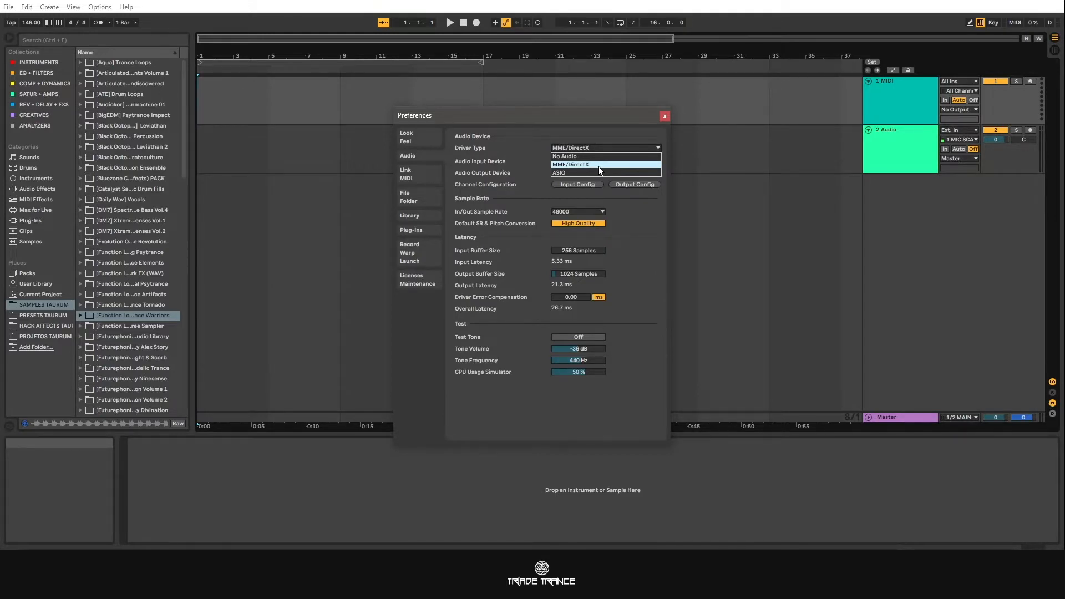
left_click(599, 166)
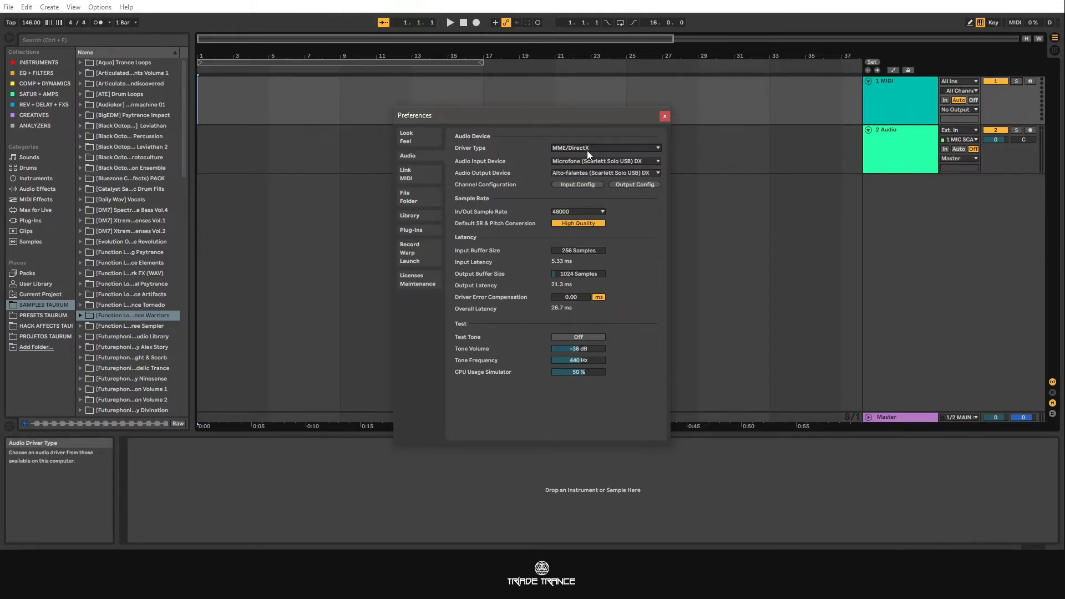
left_click(589, 161)
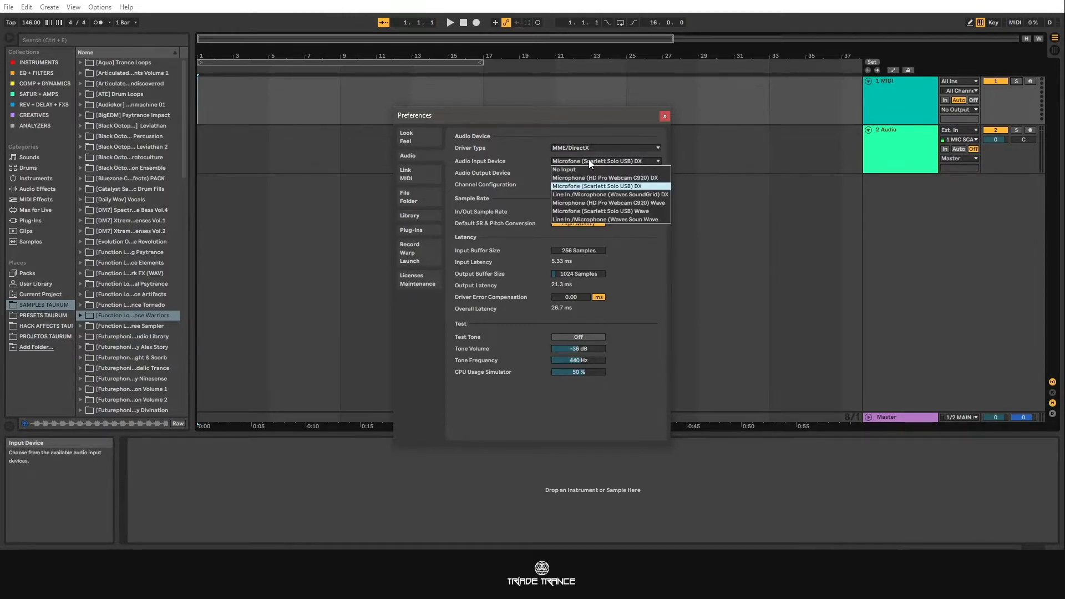
left_click(588, 160)
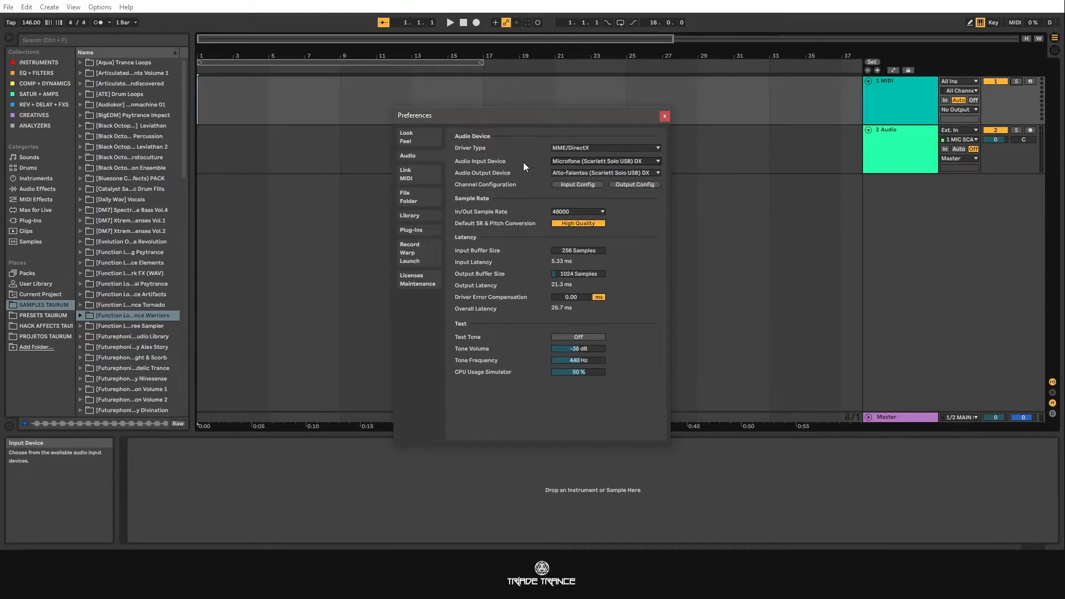
left_click(574, 165)
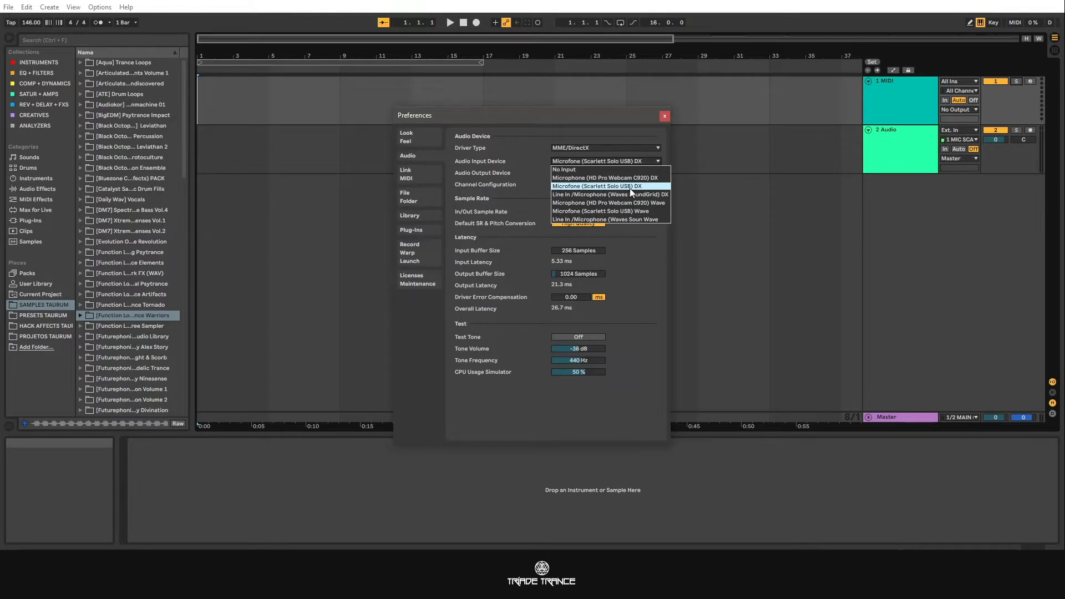
left_click(522, 173)
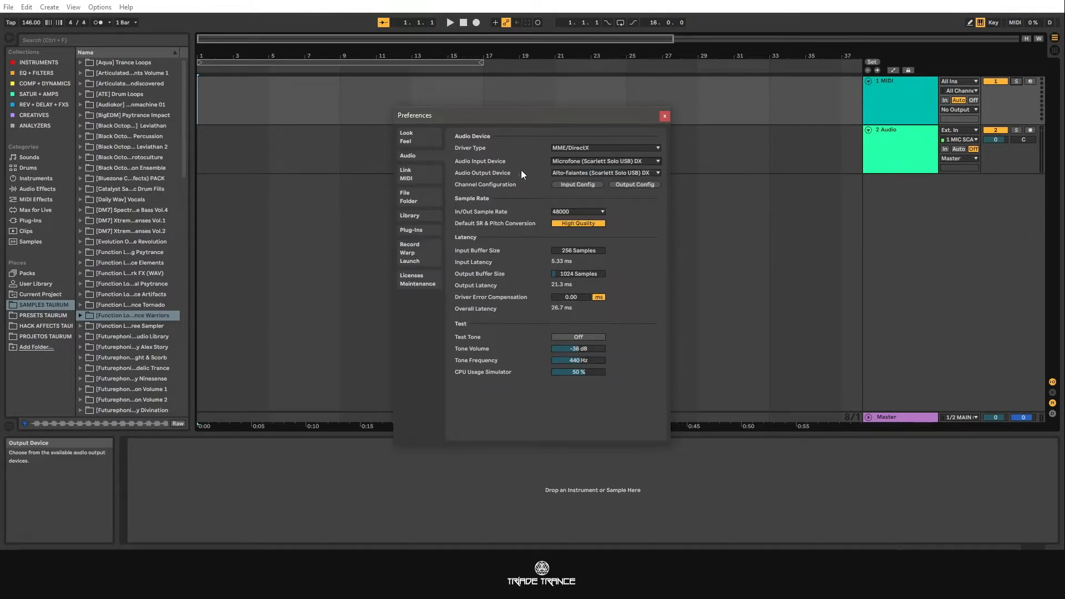
Step: Review the available audio output devices and check the driver type options
left_click(583, 174)
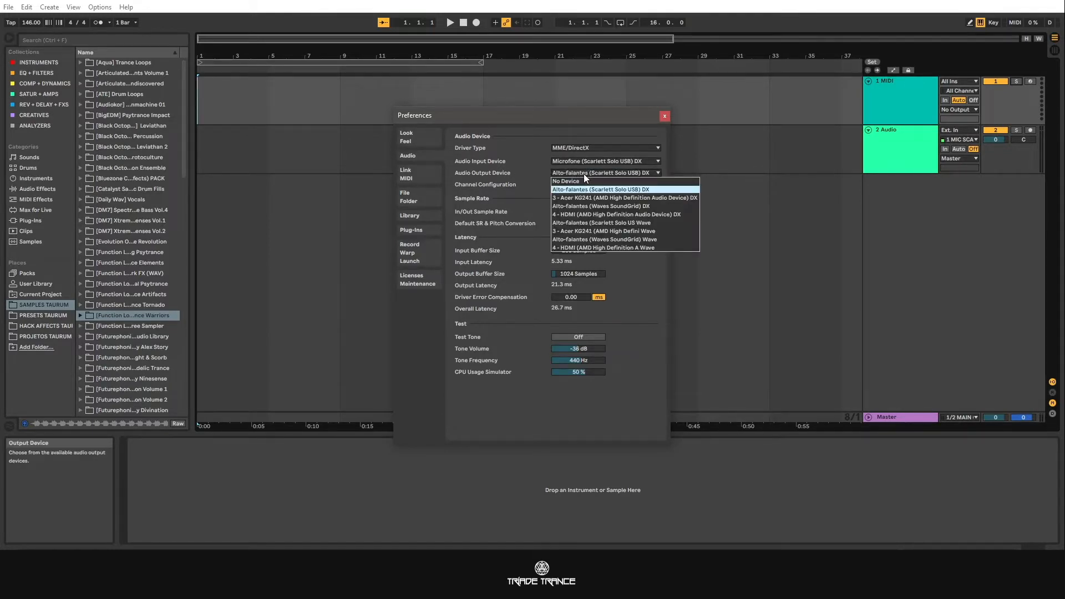
left_click(584, 175)
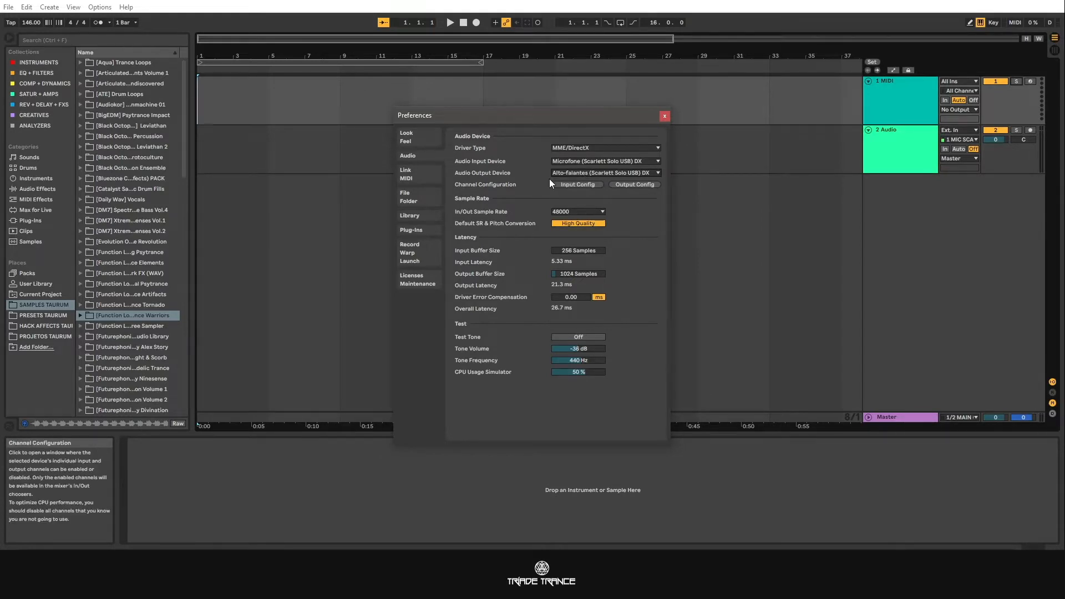
left_click(574, 146)
left_click(574, 147)
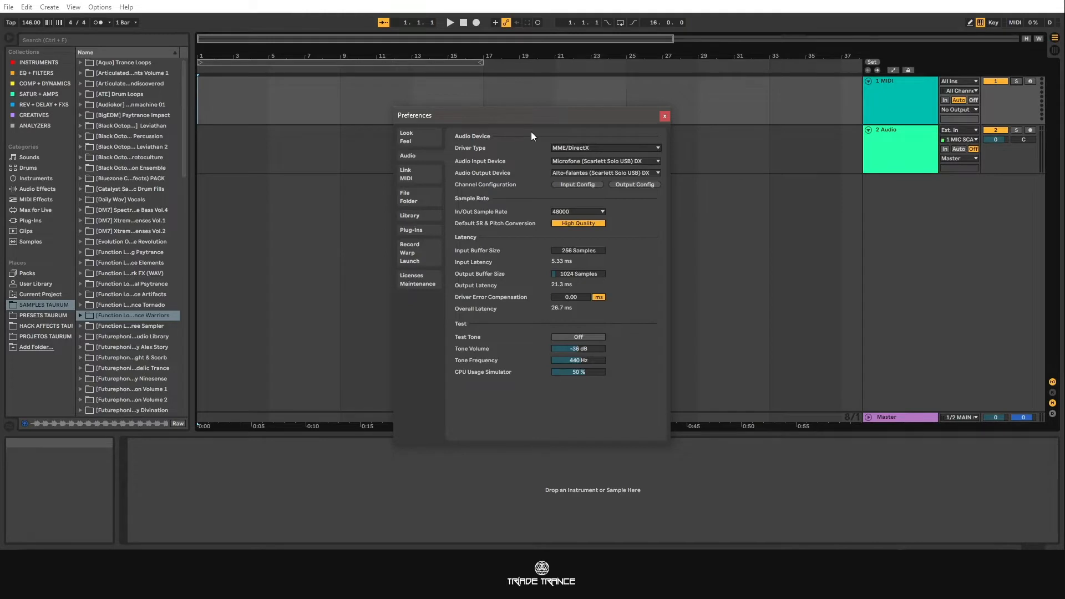
Step: Try the ASIO driver type, review its audio devices, and return the driver type to MME/DirectX
left_click(584, 146)
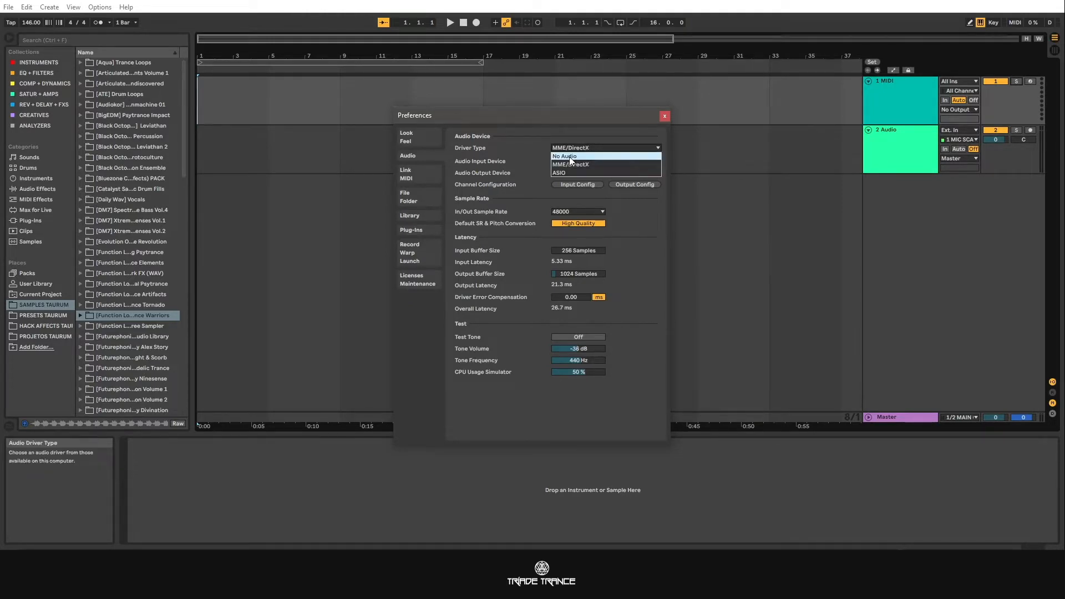
left_click(558, 173)
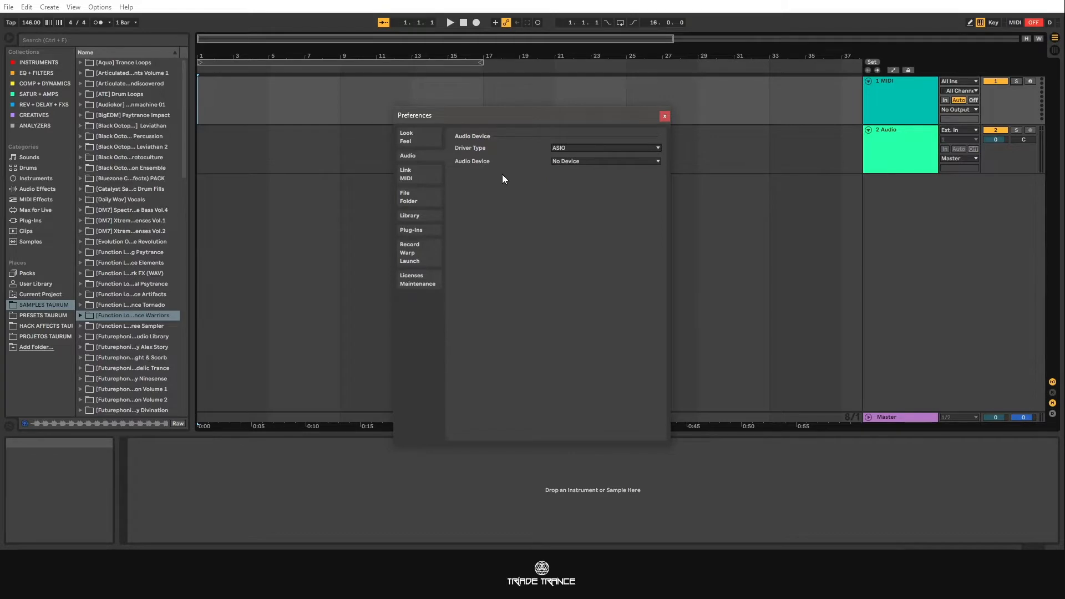
left_click(567, 160)
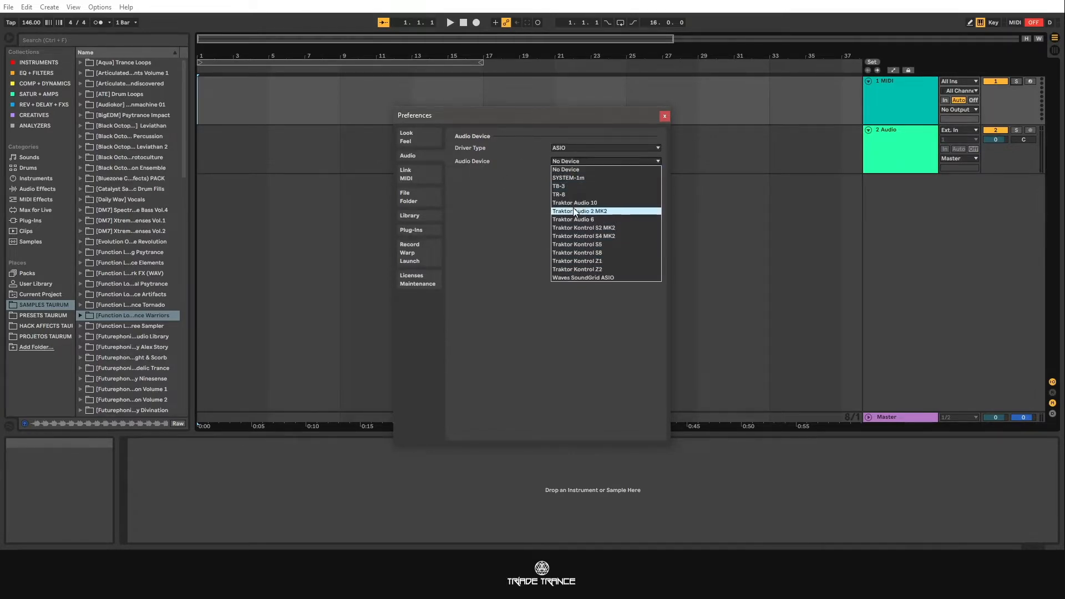
left_click(575, 154)
left_click(577, 148)
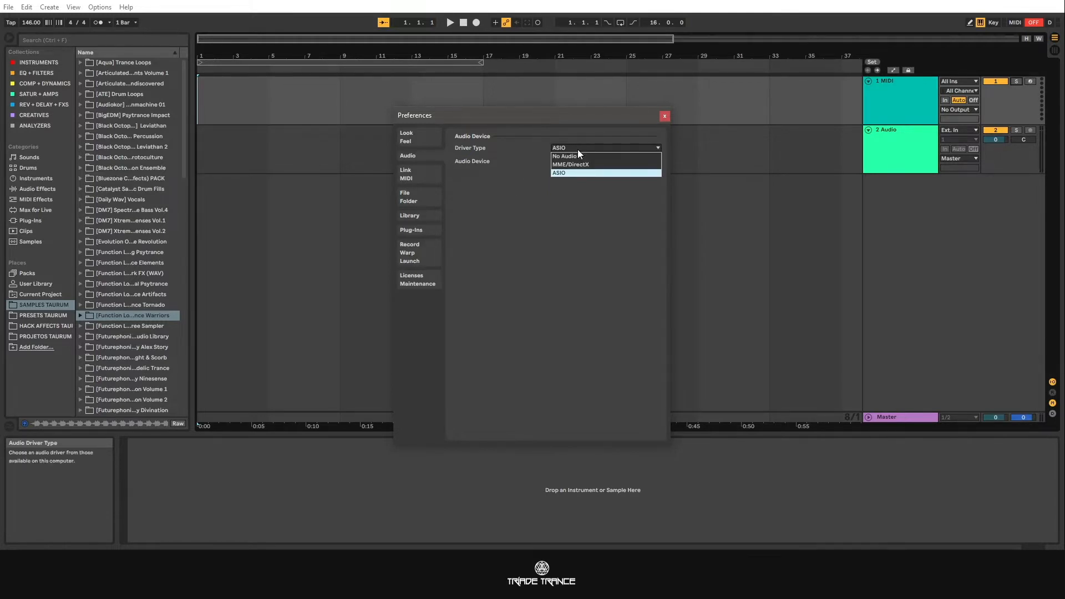
left_click(574, 161)
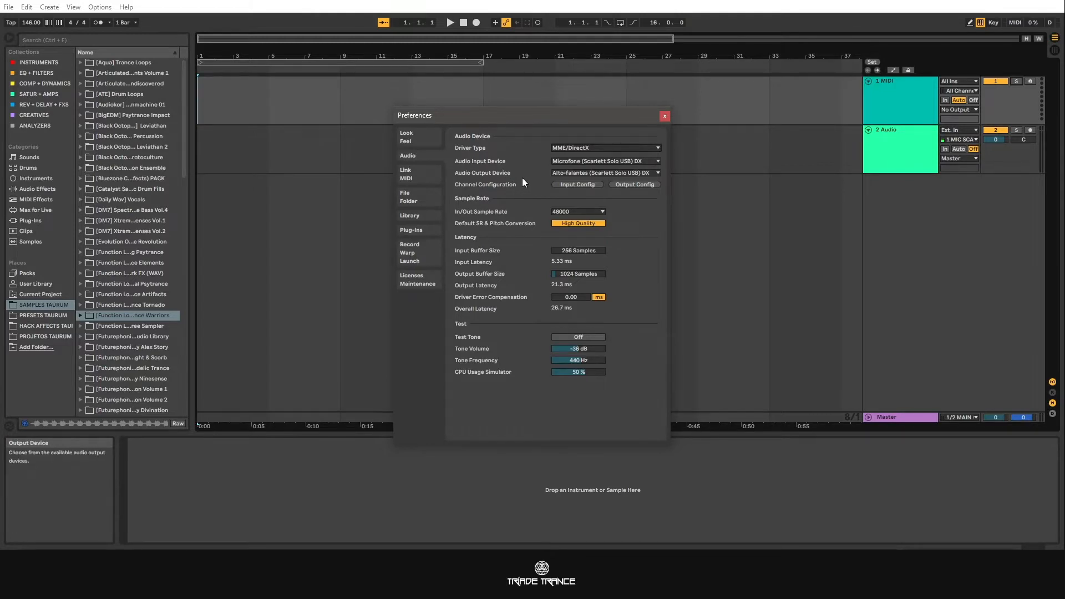
left_click(576, 147)
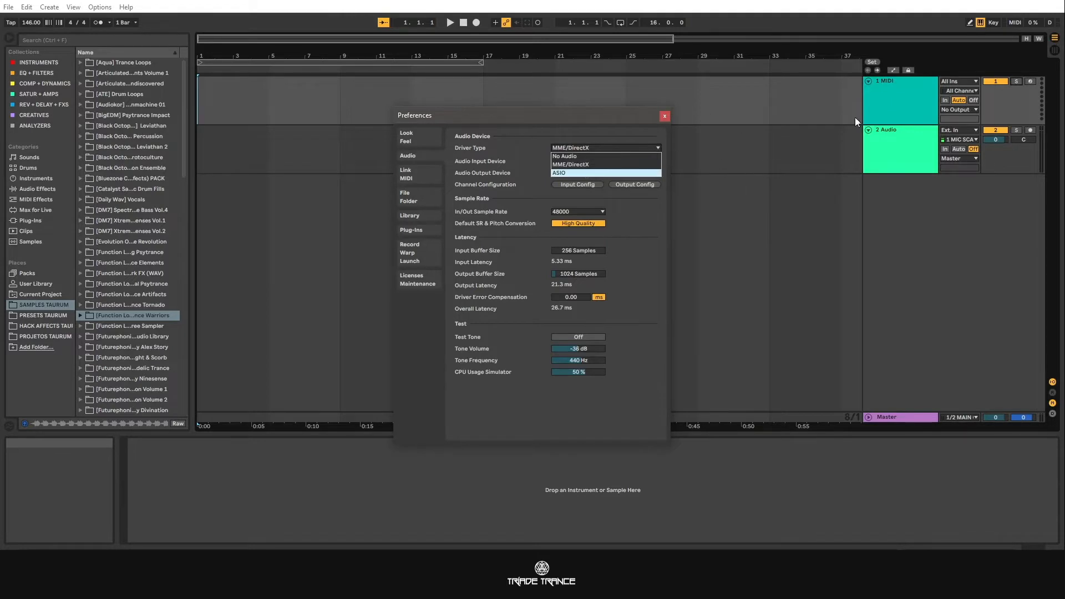
left_click(455, 148)
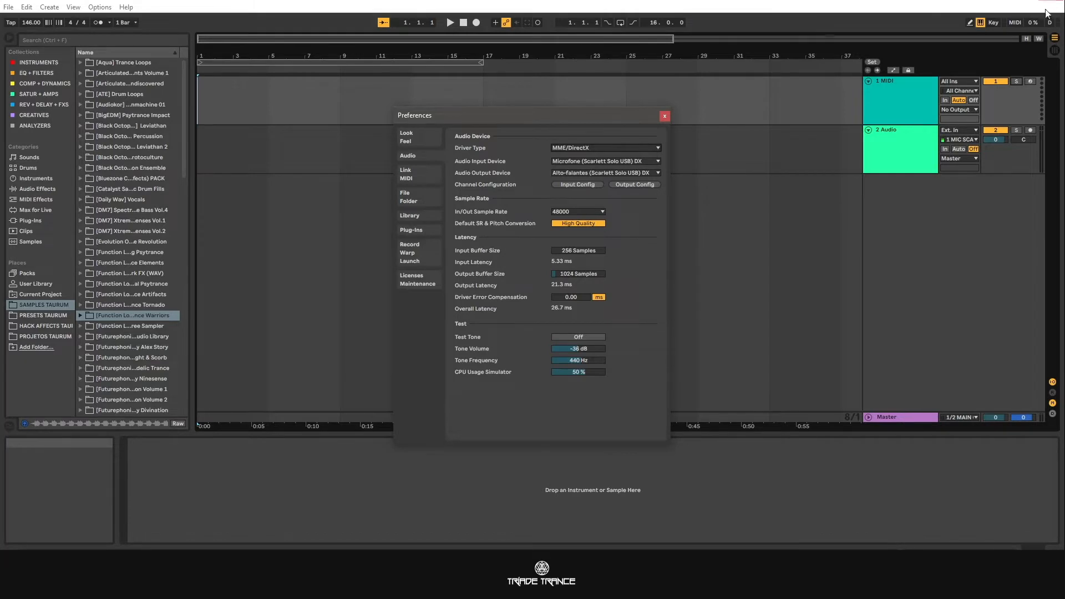
Step: Switch from the Arrangement View to the Session View and widen the Audio track
left_click(1055, 50)
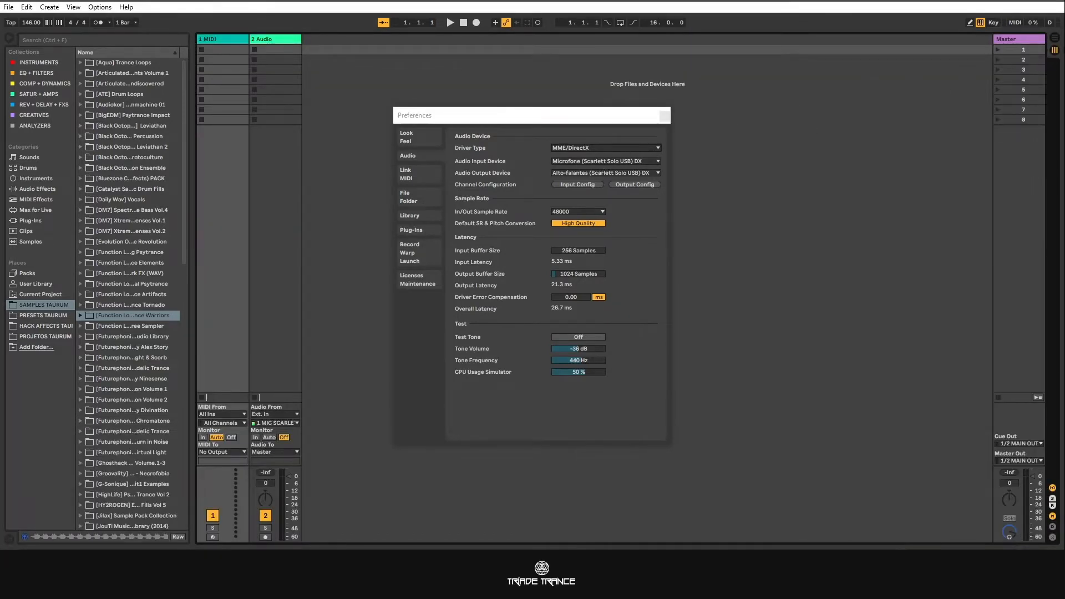
left_click(1054, 39)
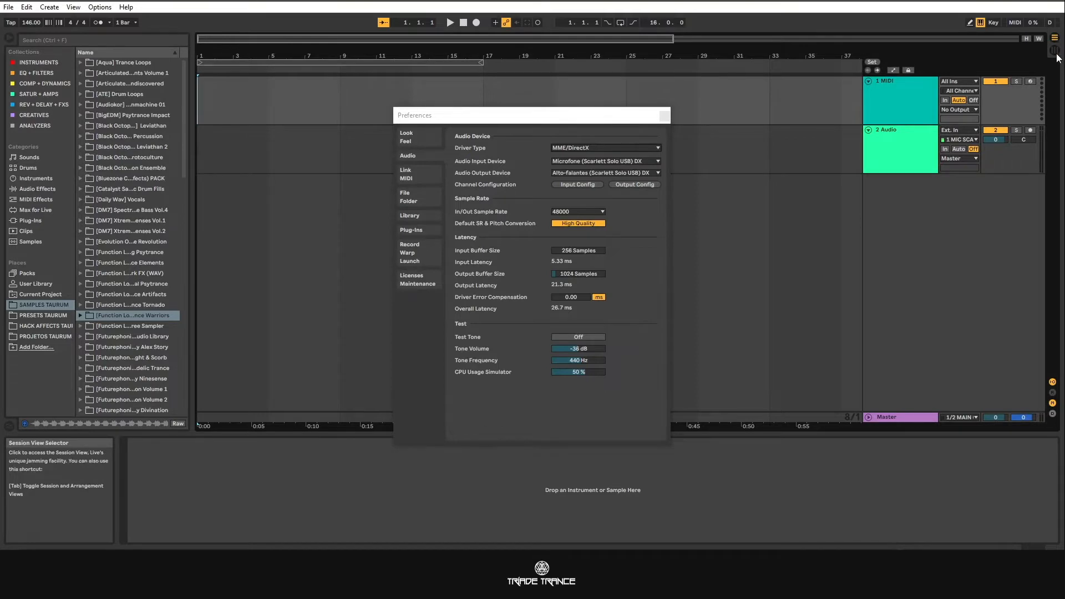
left_click(1055, 51)
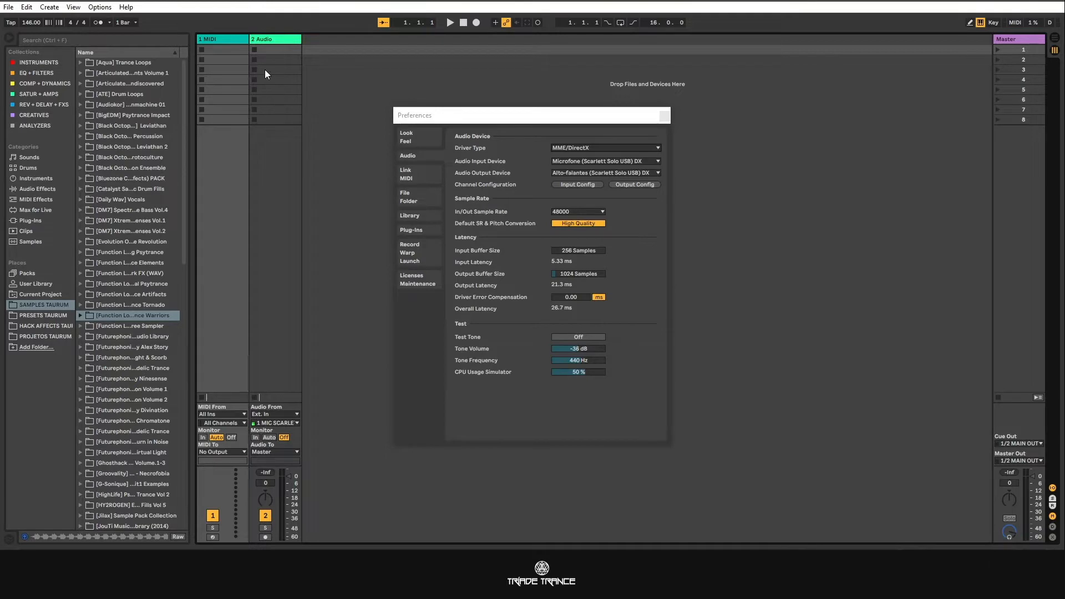
left_click_drag(250, 38, 333, 41)
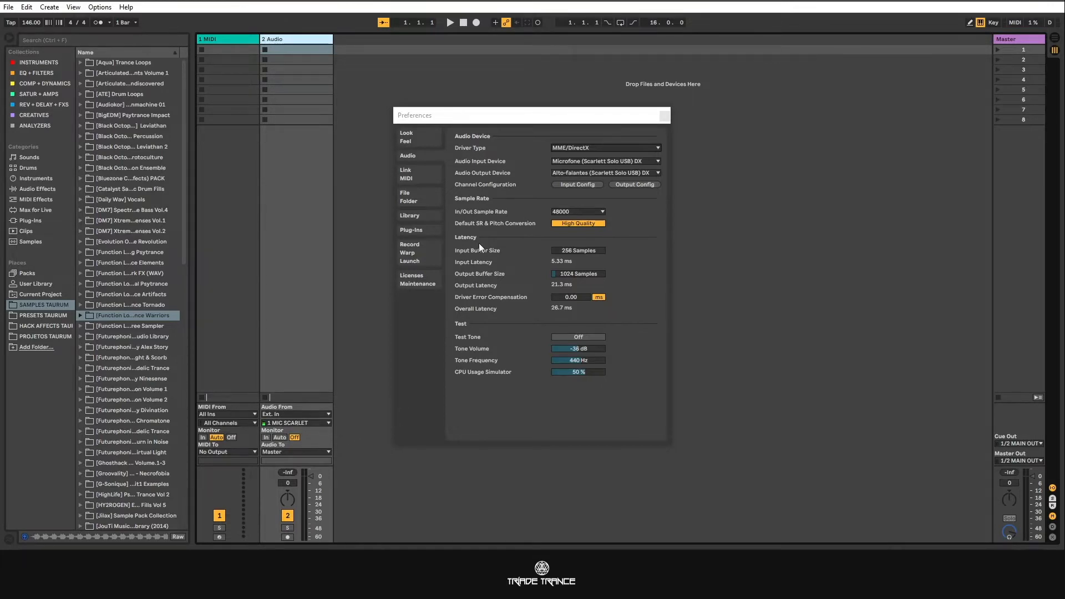
Step: Examine the mono input name in the input channel configuration and accept the configuration
left_click(572, 185)
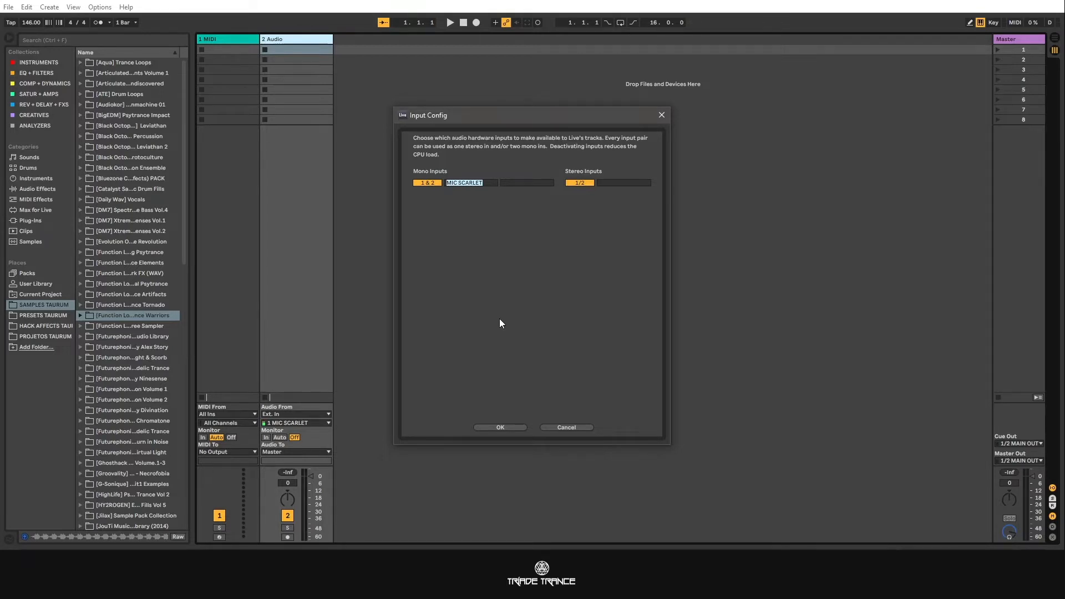
left_click(486, 183)
left_click_drag(487, 182, 434, 179)
left_click(499, 427)
Step: Review the input channels available to the Audio track without picking a different one
left_click(295, 424)
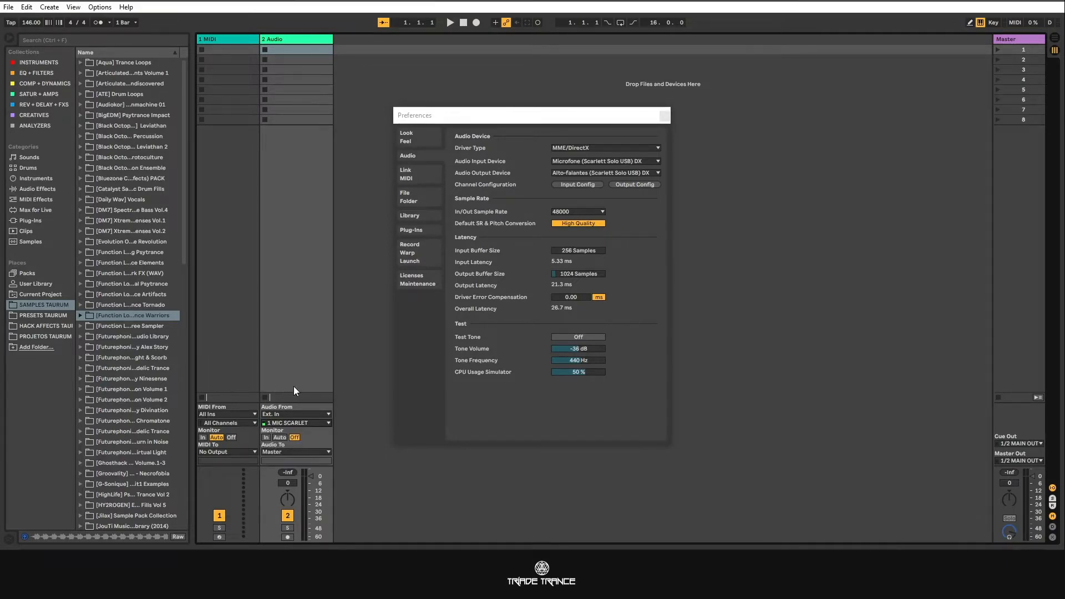
left_click(302, 441)
left_click(303, 423)
left_click(303, 424)
left_click(292, 38)
left_click(312, 421)
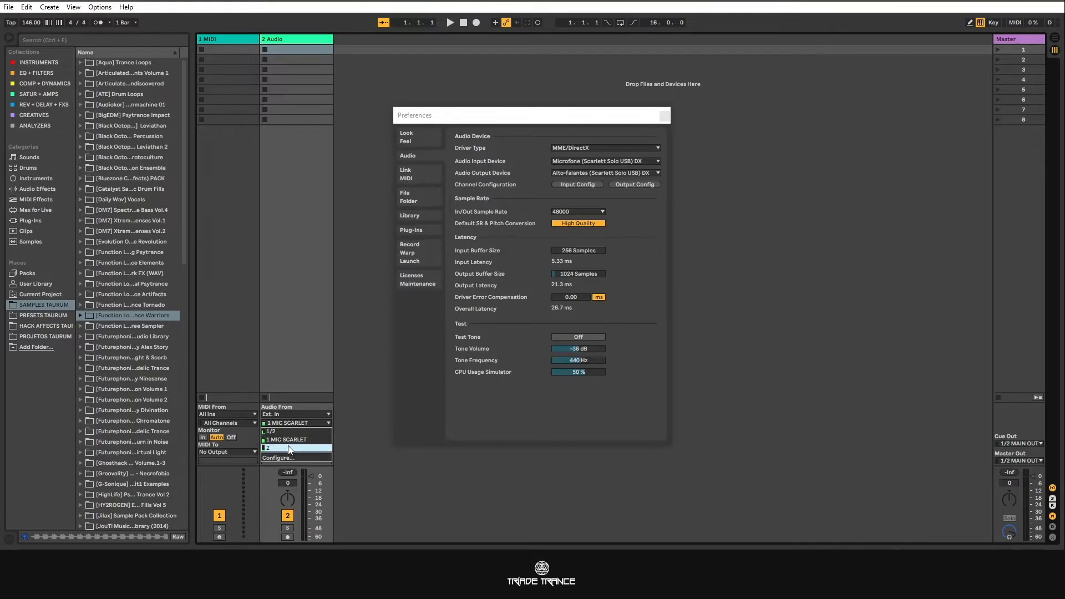
left_click(279, 343)
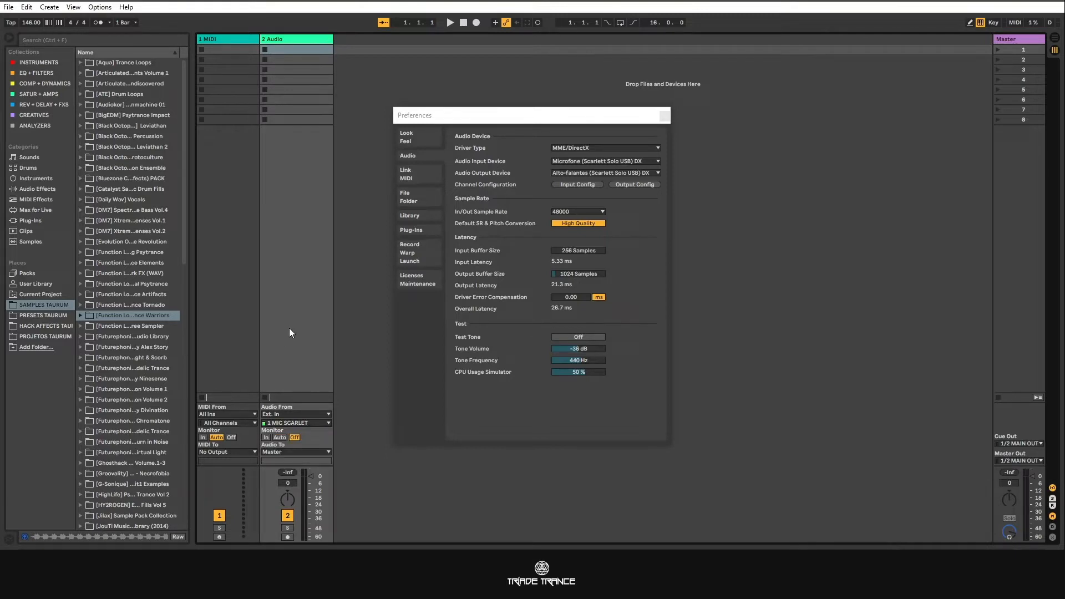
Step: Examine the stereo output name in the output channel configuration, accept it, and reposition the preferences window
left_click(639, 187)
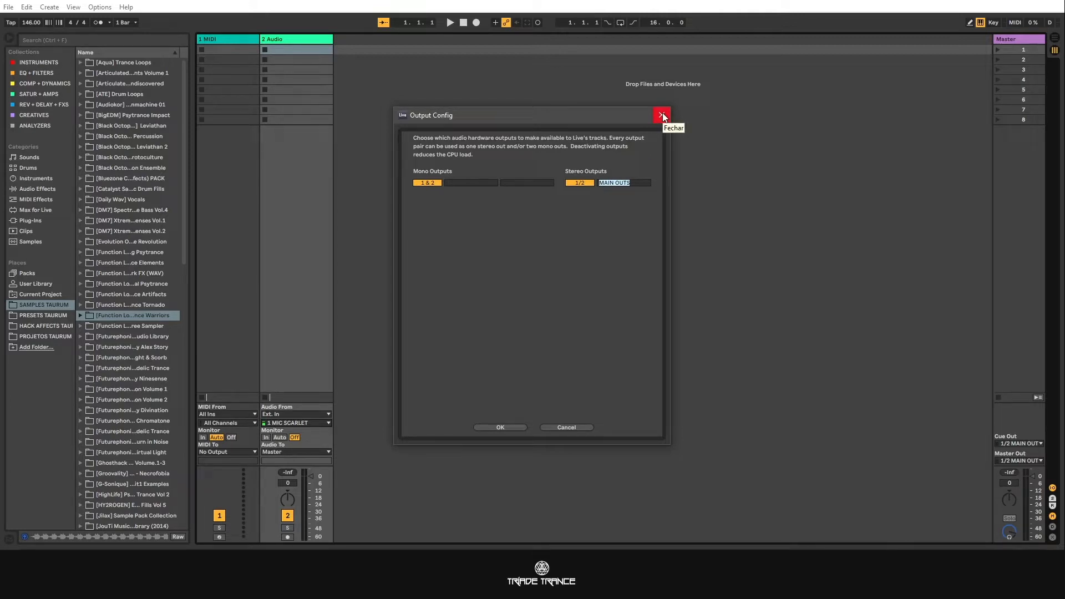
left_click(642, 184)
left_click(512, 428)
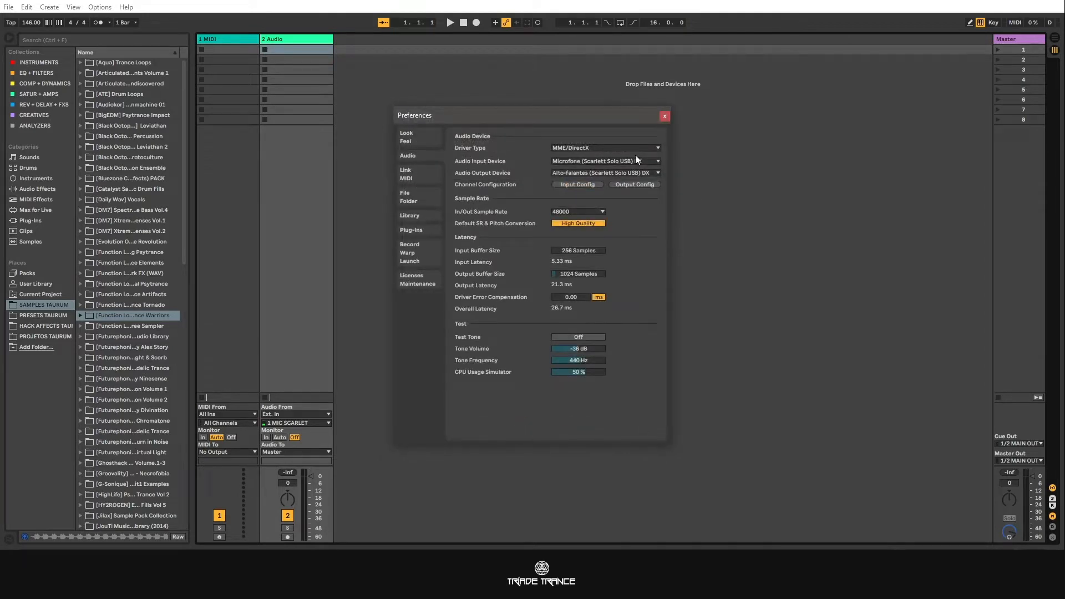
left_click_drag(470, 114, 496, 106)
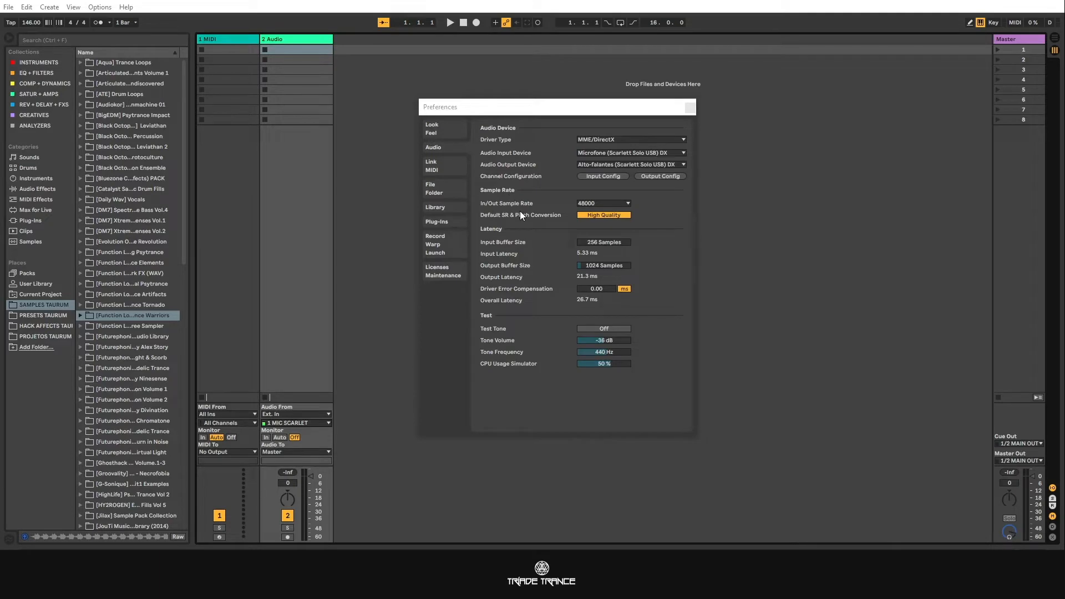
Step: Review the available sample rates without picking a different one, and switch to the Arrangement View
left_click(609, 204)
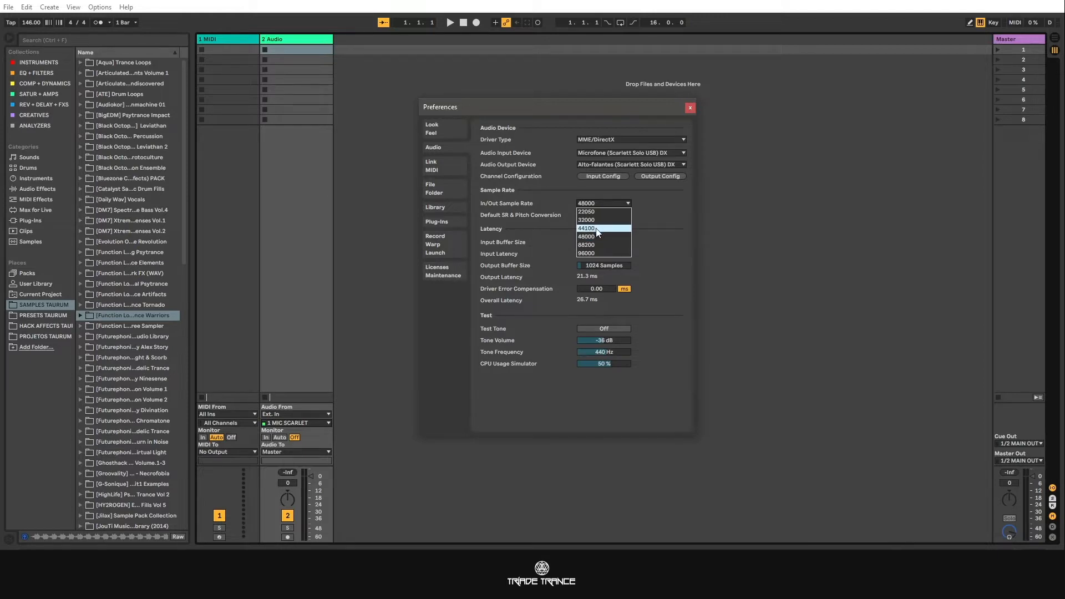
left_click(664, 208)
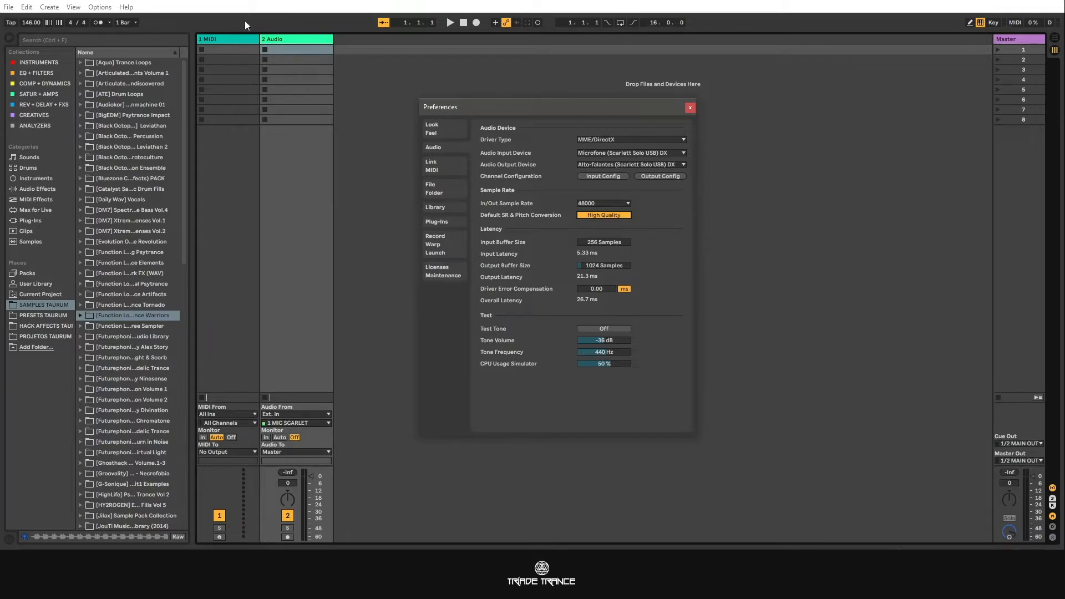
left_click(1055, 38)
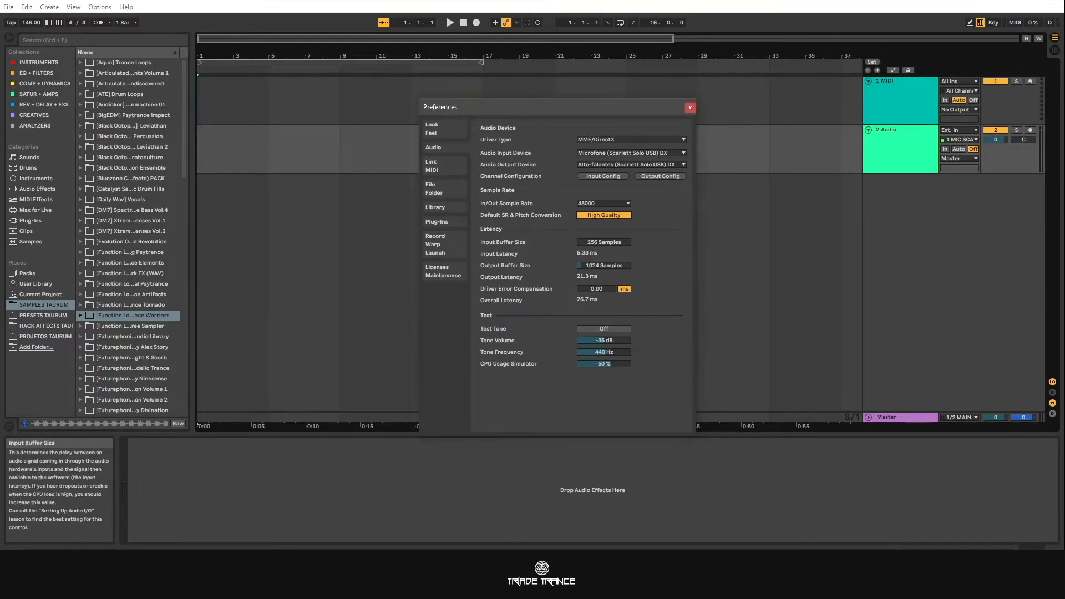
Step: Vary the input buffer size up and down, bringing it back to 256 samples
left_click_drag(593, 244, 610, 260)
left_click_drag(606, 242, 606, 216)
left_click_drag(611, 244, 611, 272)
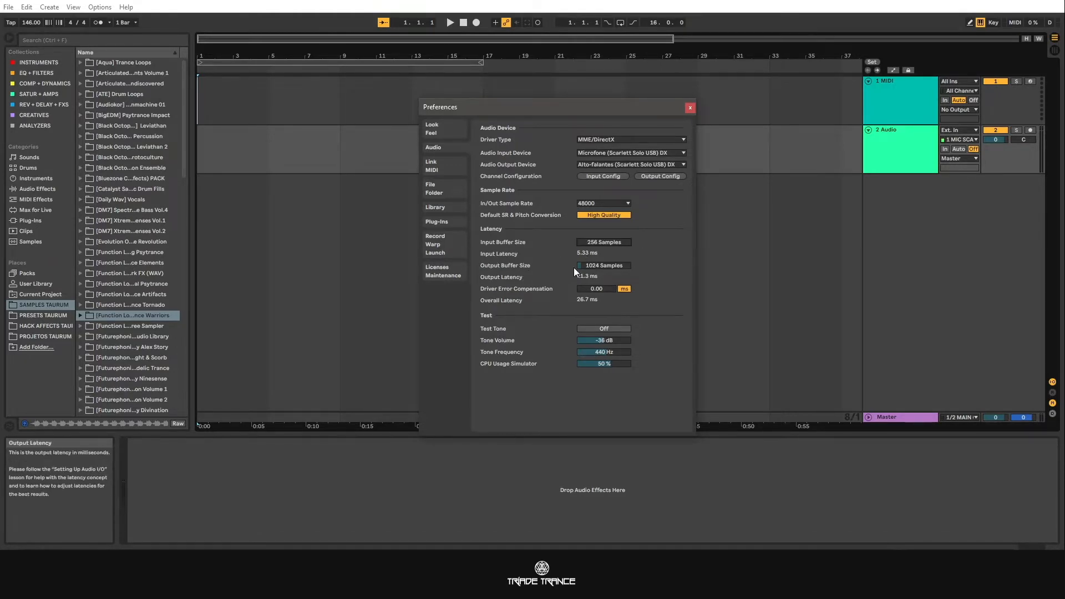
Step: Set the output buffer size to 256 samples and sound the test tone briefly
mouse_move(605, 265)
left_mouse_down()
mouse_move(605, 205)
mouse_move(605, 269)
left_mouse_up()
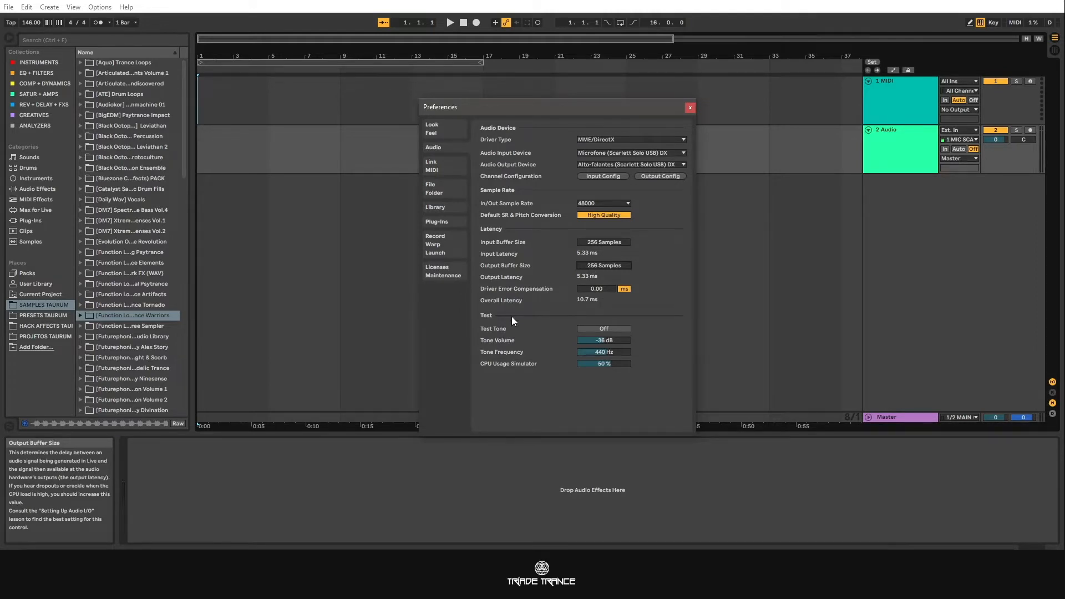
left_click(600, 330)
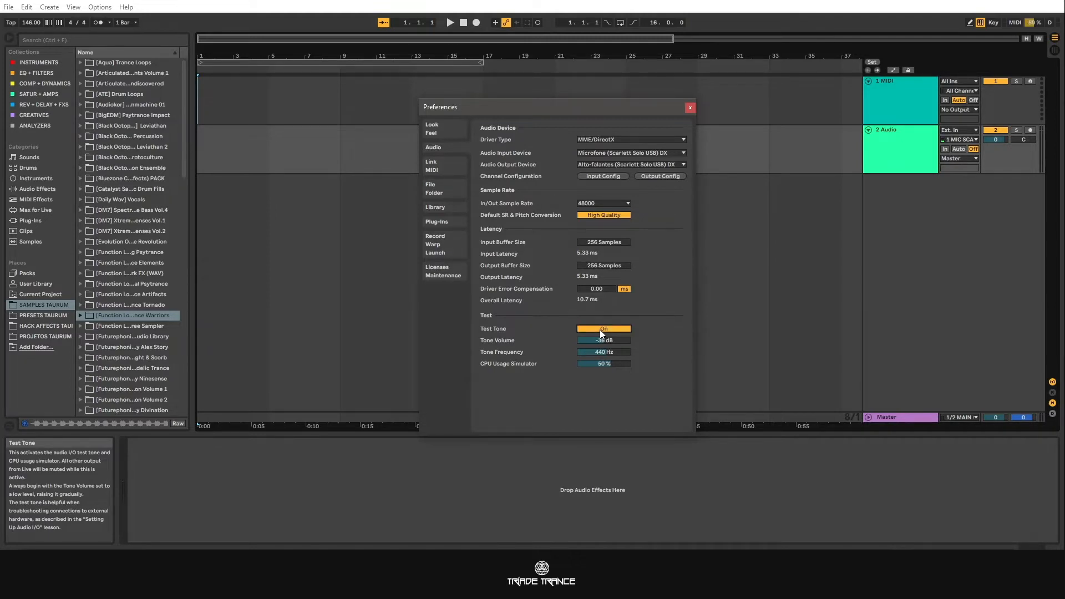
left_click(600, 330)
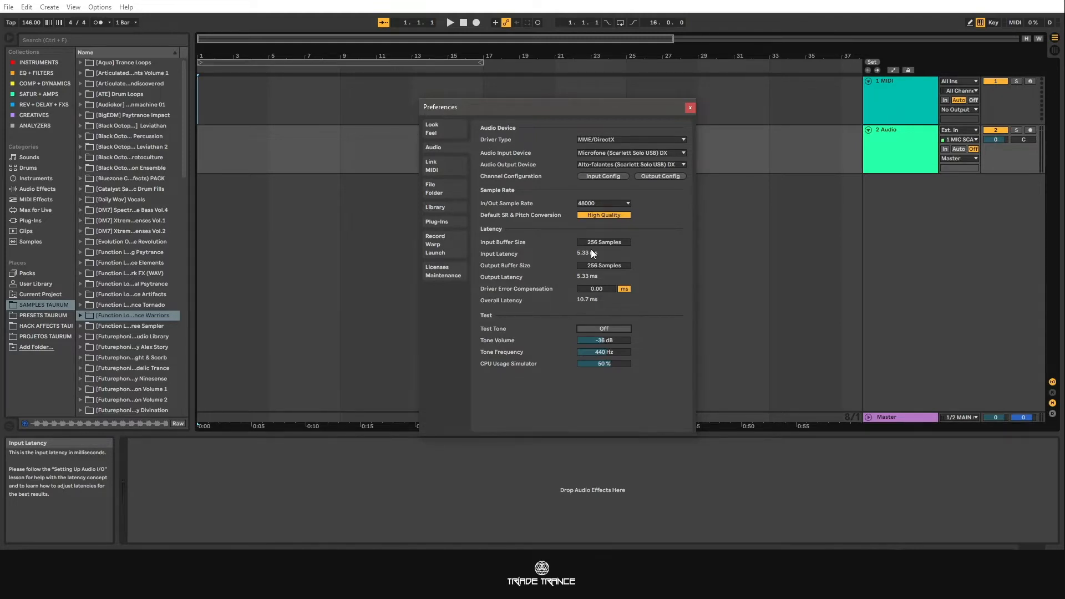
Step: With the test tone running, set the output buffer size to 1024 samples, and switch the tone off
left_click(607, 328)
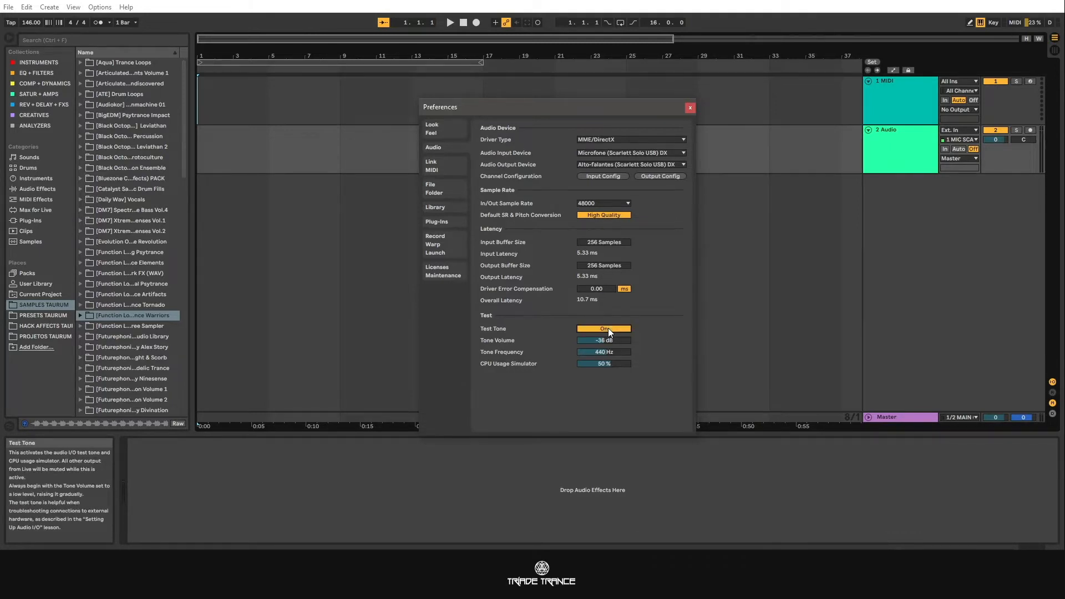
mouse_move(602, 266)
left_mouse_down()
mouse_move(602, 235)
mouse_move(604, 275)
left_mouse_up()
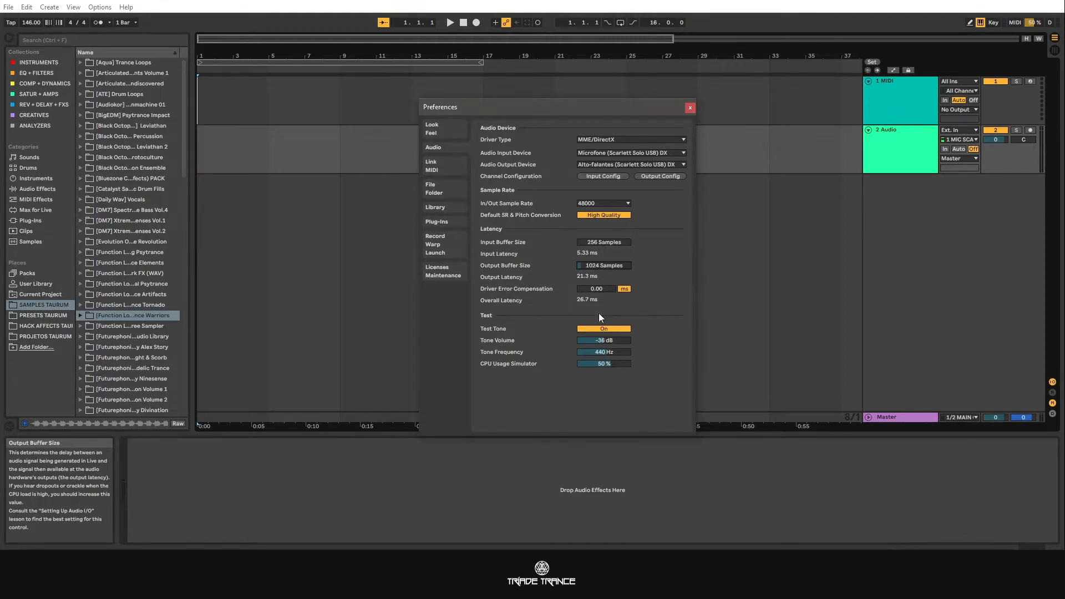
left_click(597, 328)
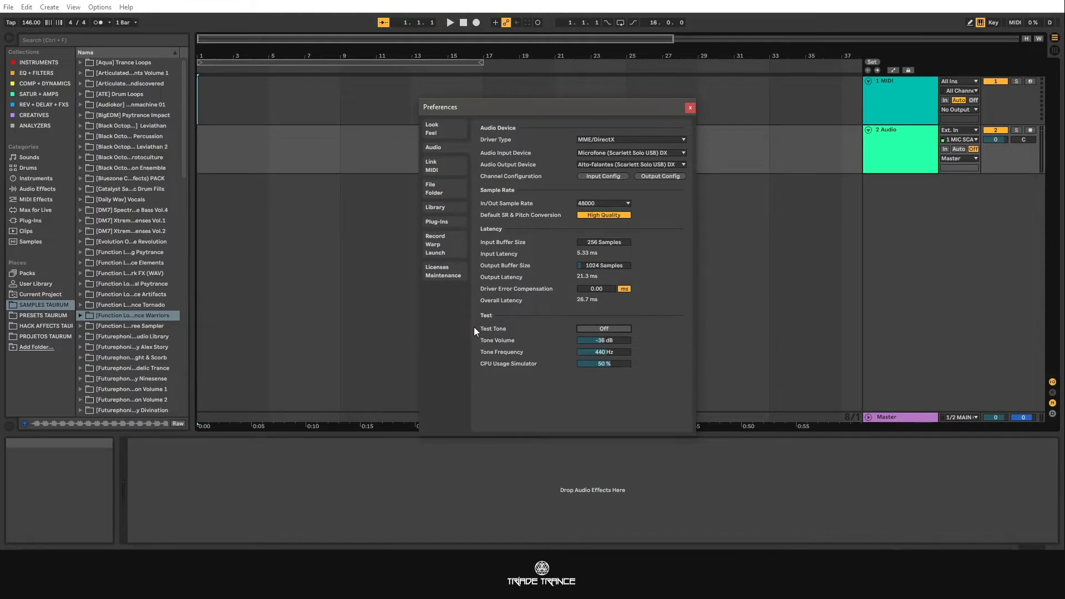
Step: Switch on the test tone with its volume at -29 dB and the CPU usage simulator at 80 %
mouse_move(517, 336)
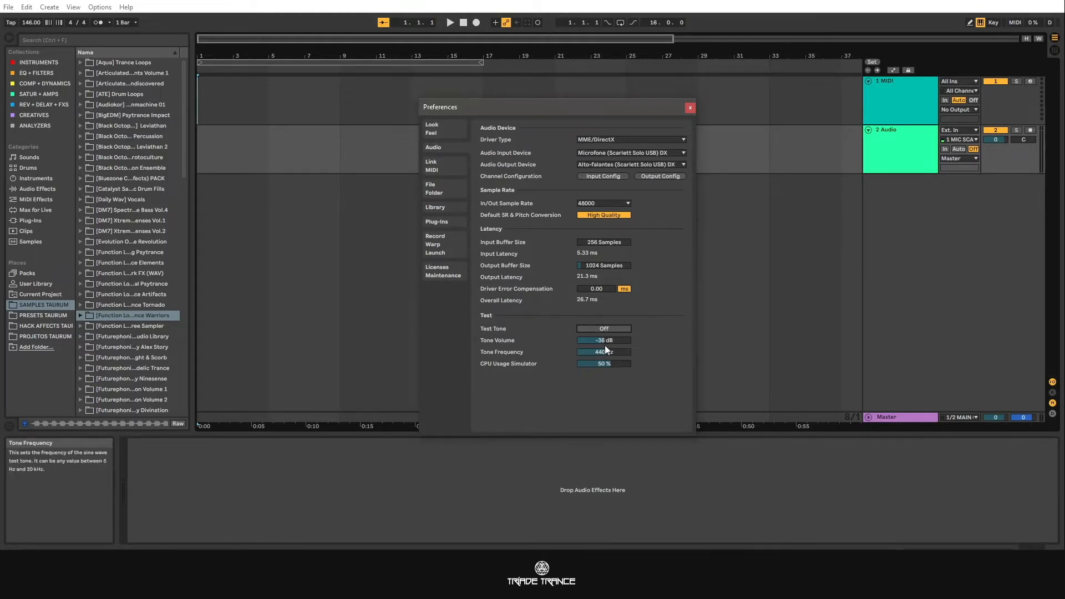
left_click_drag(605, 340, 611, 364)
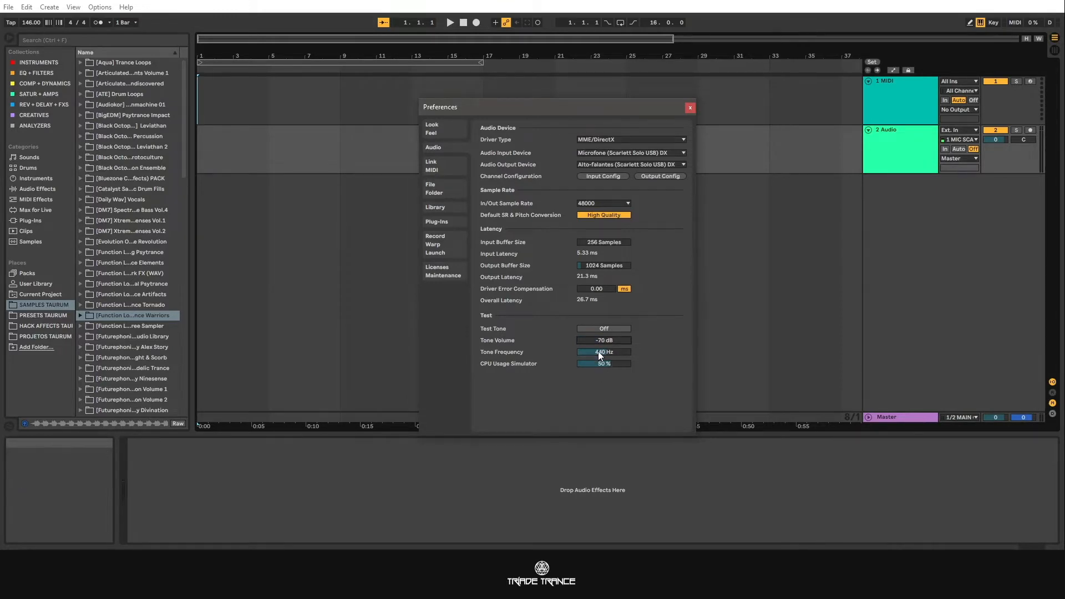
left_click(600, 328)
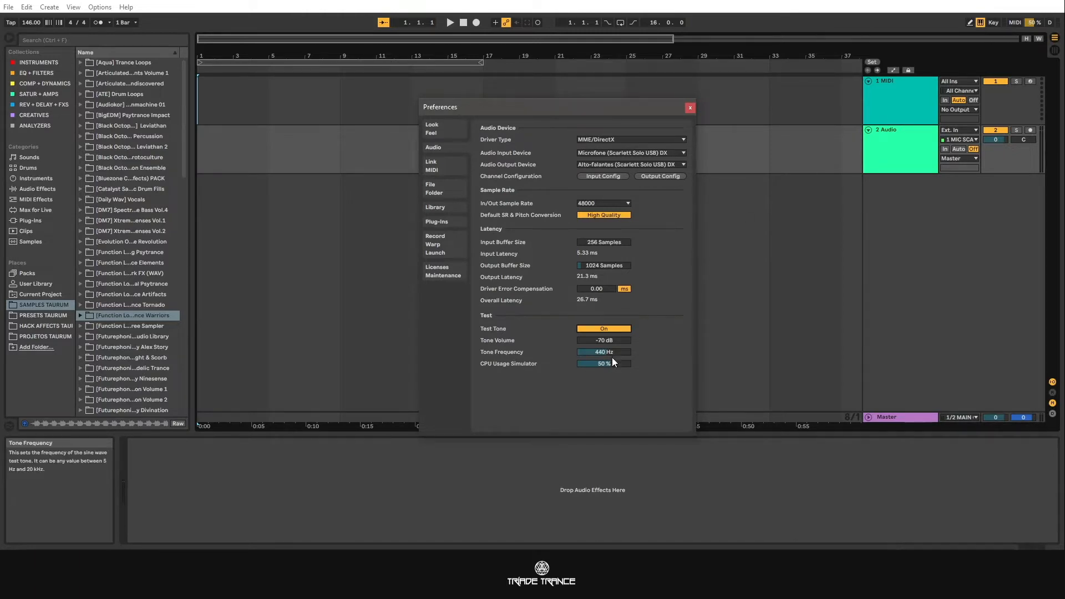
left_click_drag(604, 363, 594, 330)
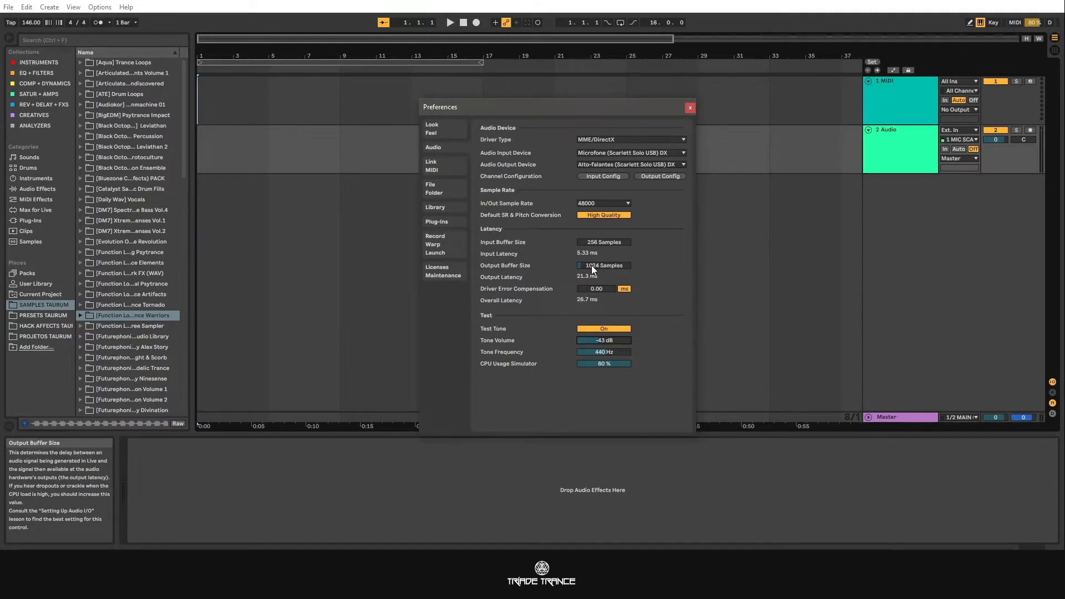
left_click_drag(612, 342, 612, 336)
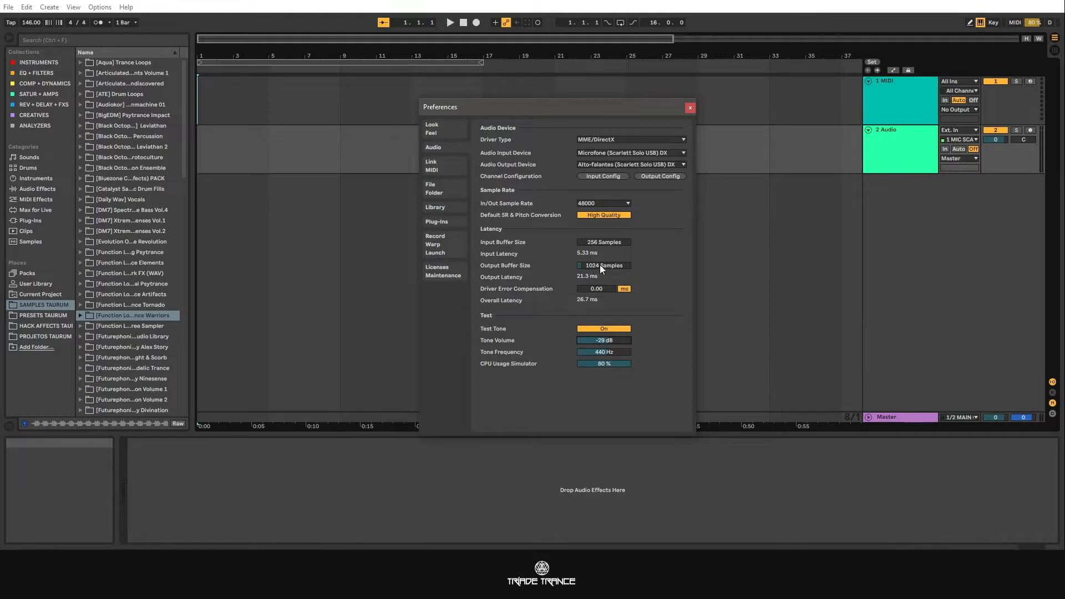
Step: Try an output buffer size of 624 samples, restore it to 1024 samples, and switch off the test tone
left_click_drag(598, 267, 599, 275)
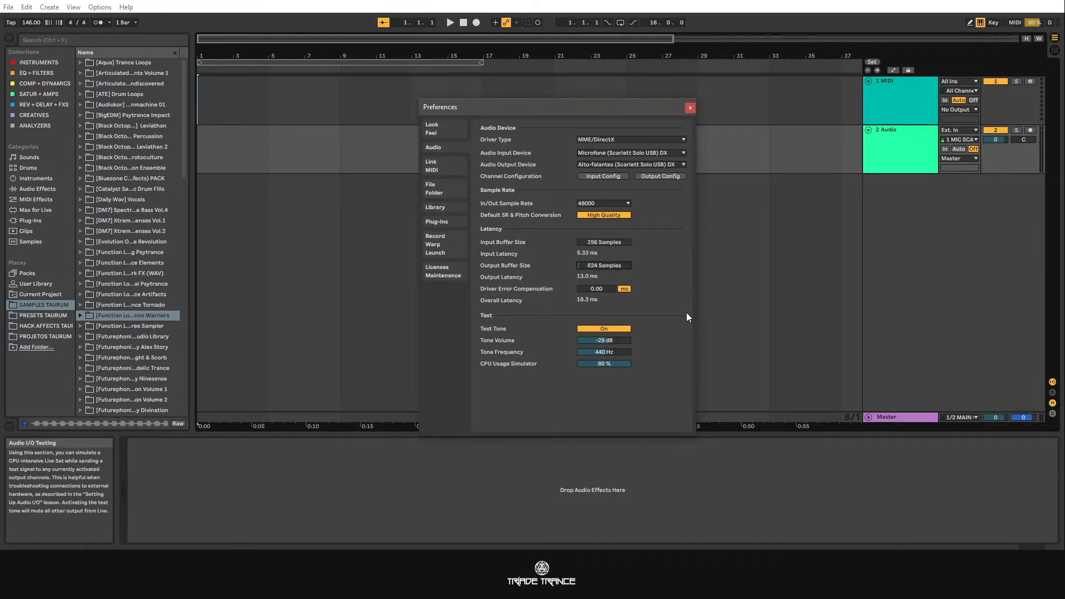
type("1024")
key("Return")
left_click(602, 329)
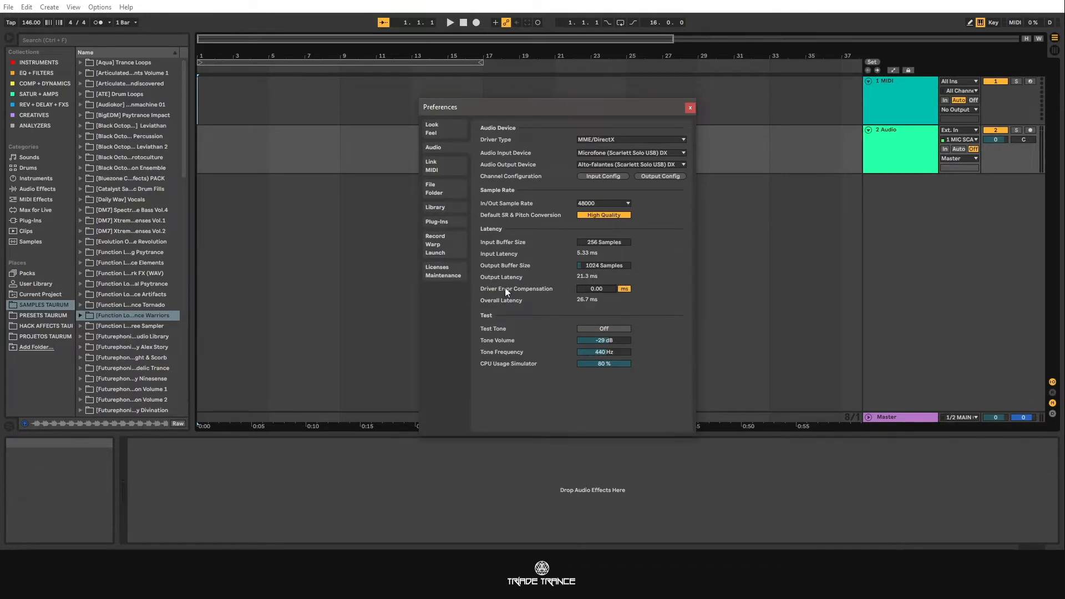
Step: Set the driver error compensation to -21.3 ms and check it by turning the test tone on and off
left_click(601, 288)
type("-21.")
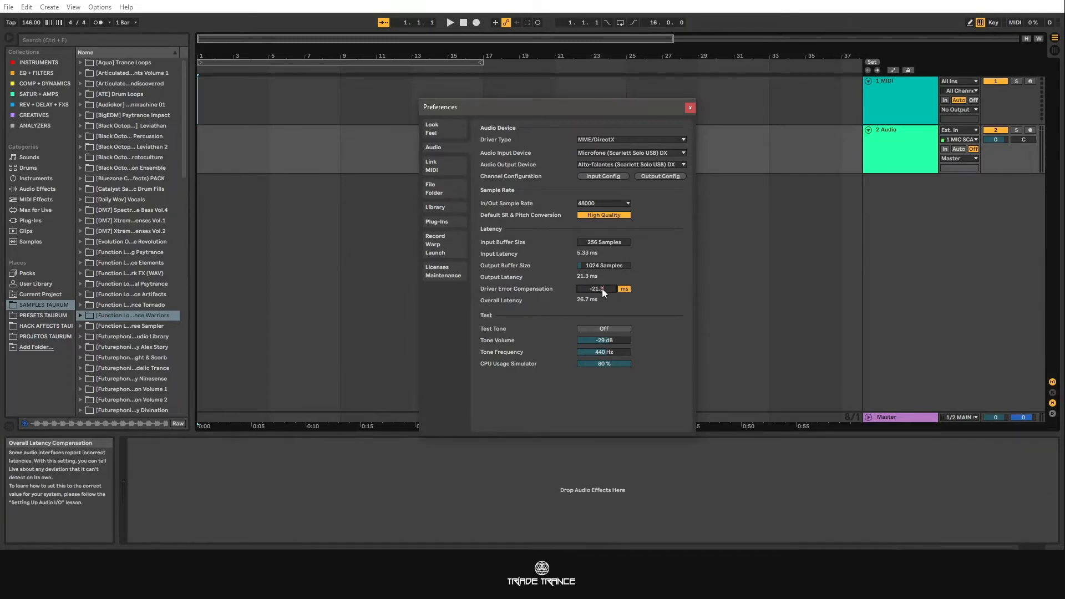
type("3")
key("Return")
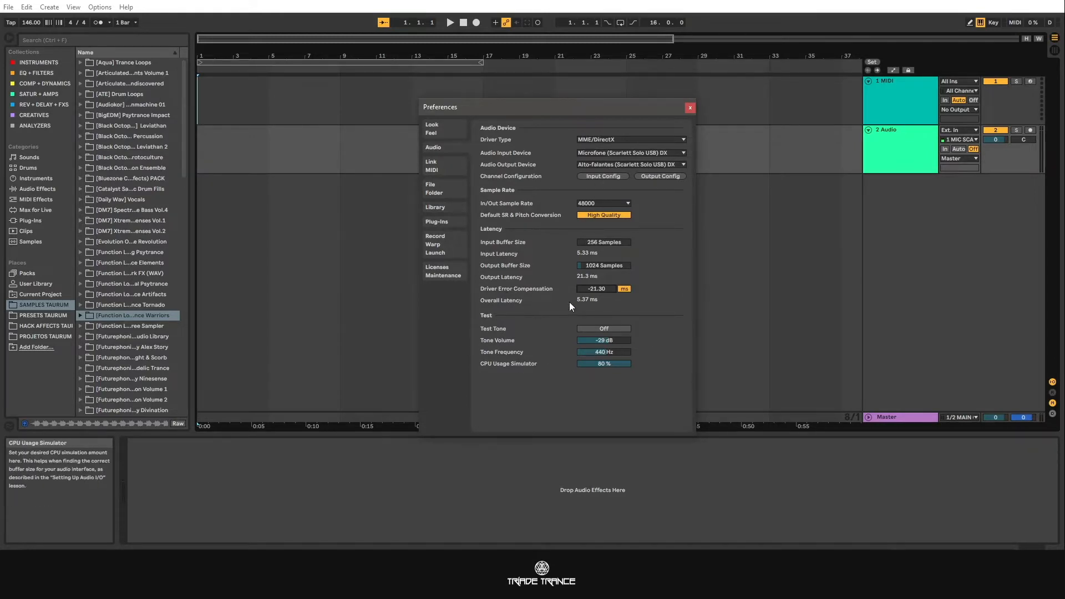
left_click(599, 329)
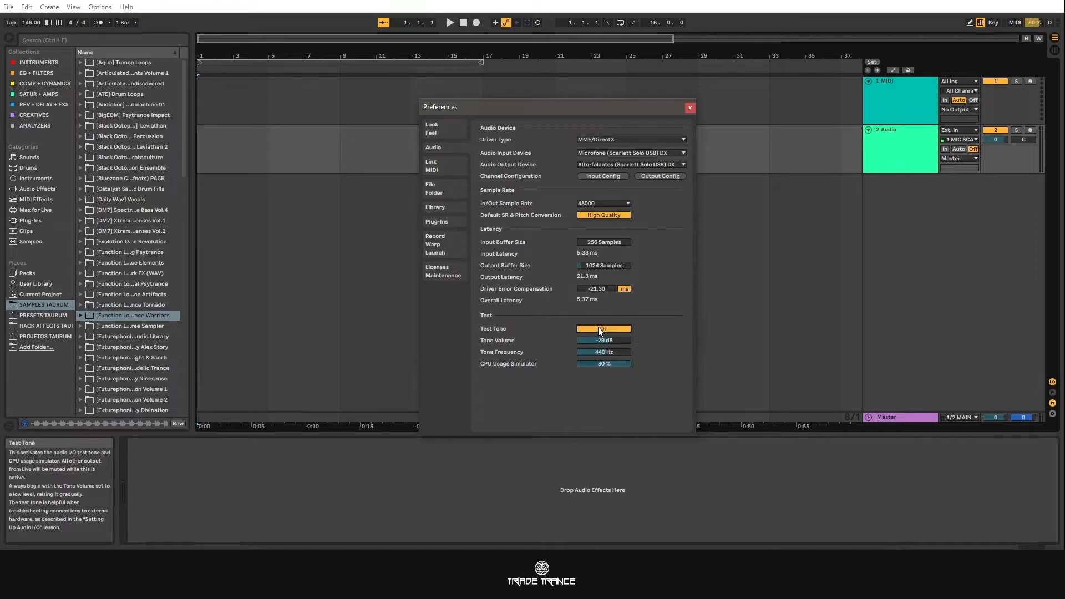
left_click(598, 329)
Step: Reposition the preferences window and show the Link and MIDI preferences
mouse_move(1050, 26)
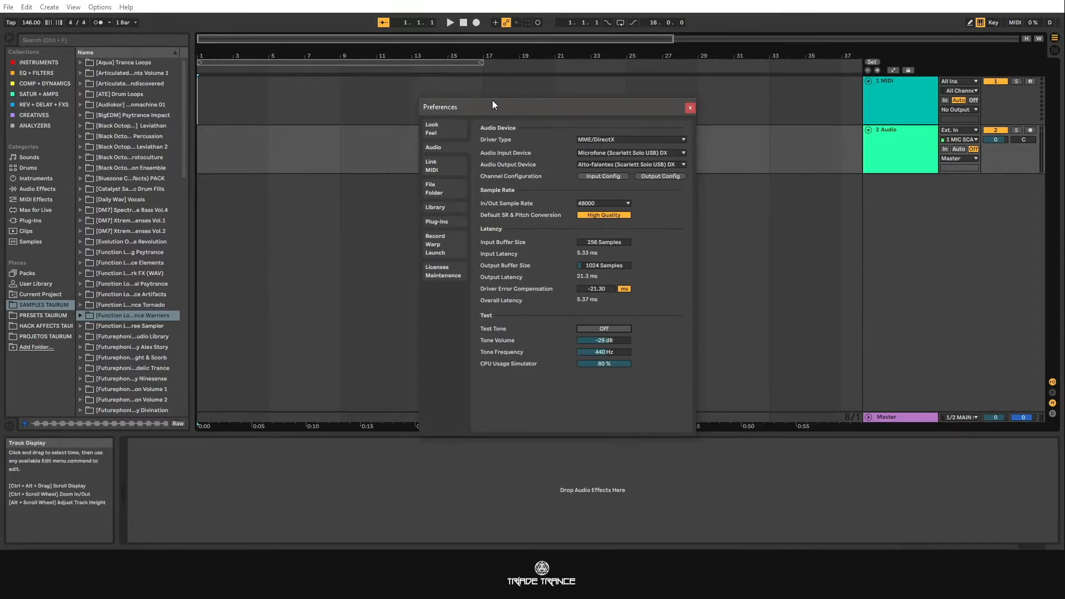
left_click_drag(473, 108, 488, 90)
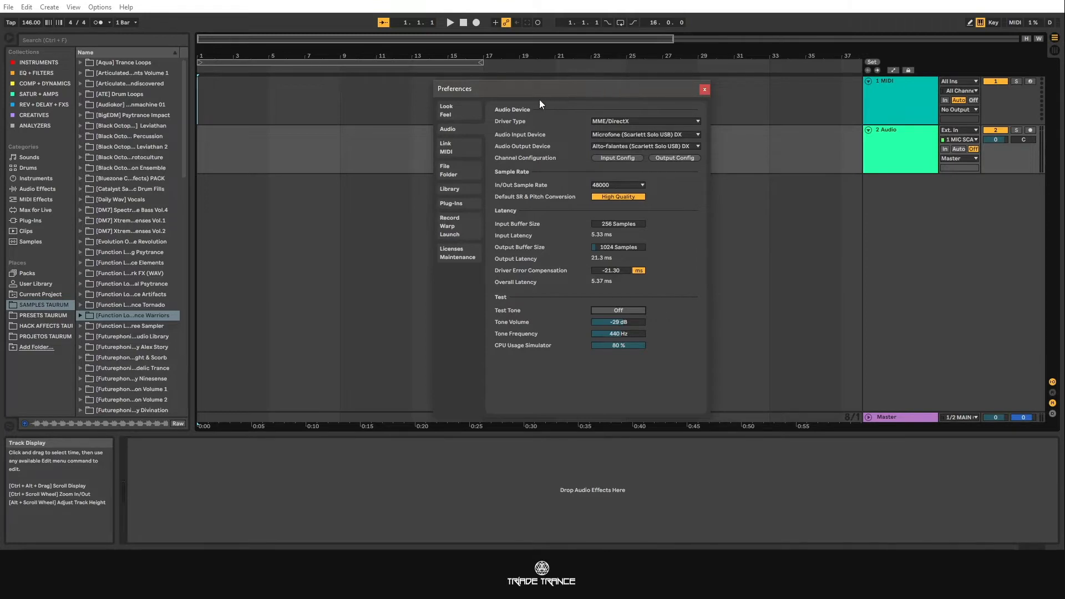
left_click(451, 150)
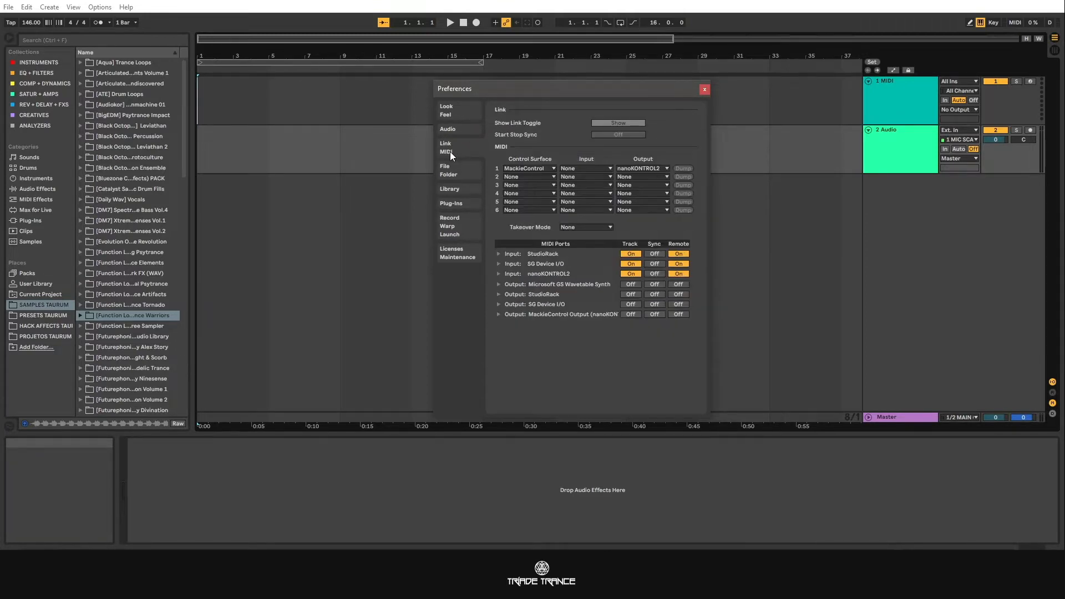
left_click(454, 133)
left_click(454, 151)
Step: Review the output and control surface options of the second MIDI slot without choosing any
left_click(664, 177)
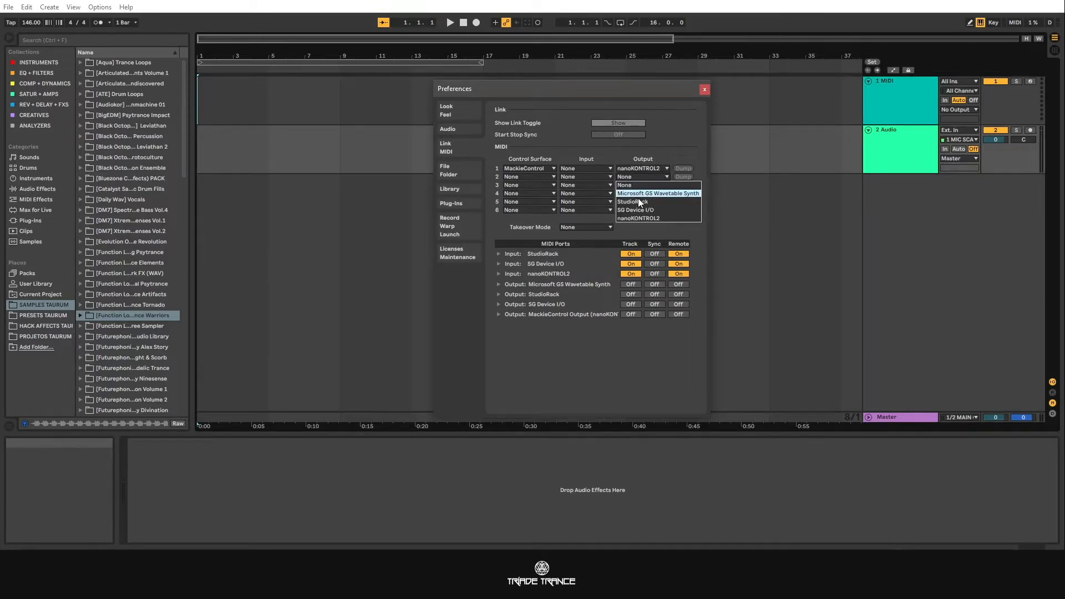
left_click(655, 154)
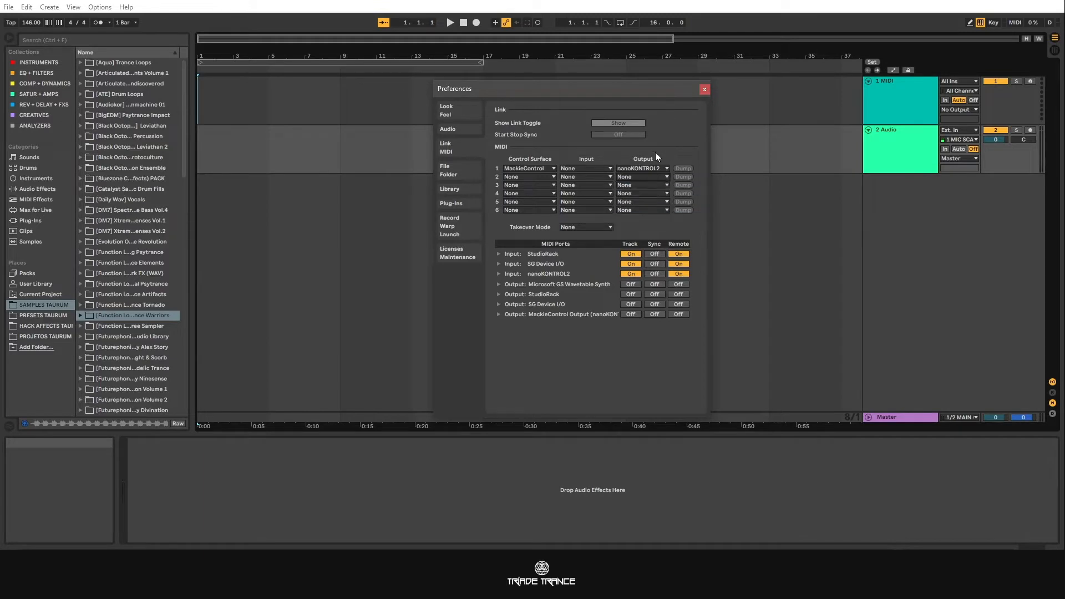
left_click(552, 176)
left_click(551, 177)
Step: Alternate the selection between the MIDI and Audio tracks, finishing with the MIDI track selected
left_click(899, 95)
left_click(893, 145)
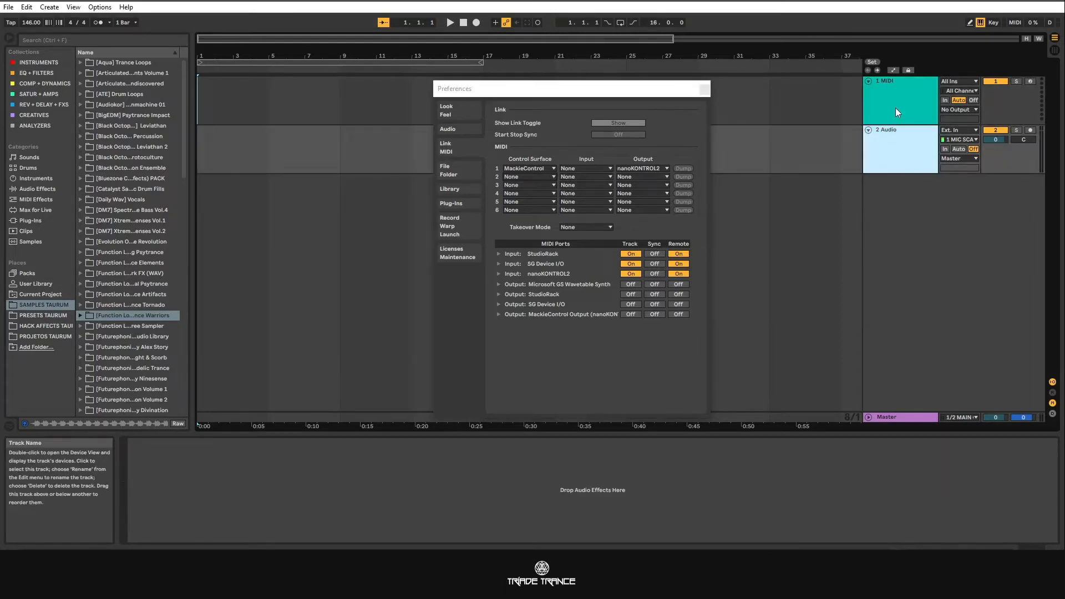
left_click(896, 110)
left_click(899, 141)
left_click(899, 117)
left_click(894, 145)
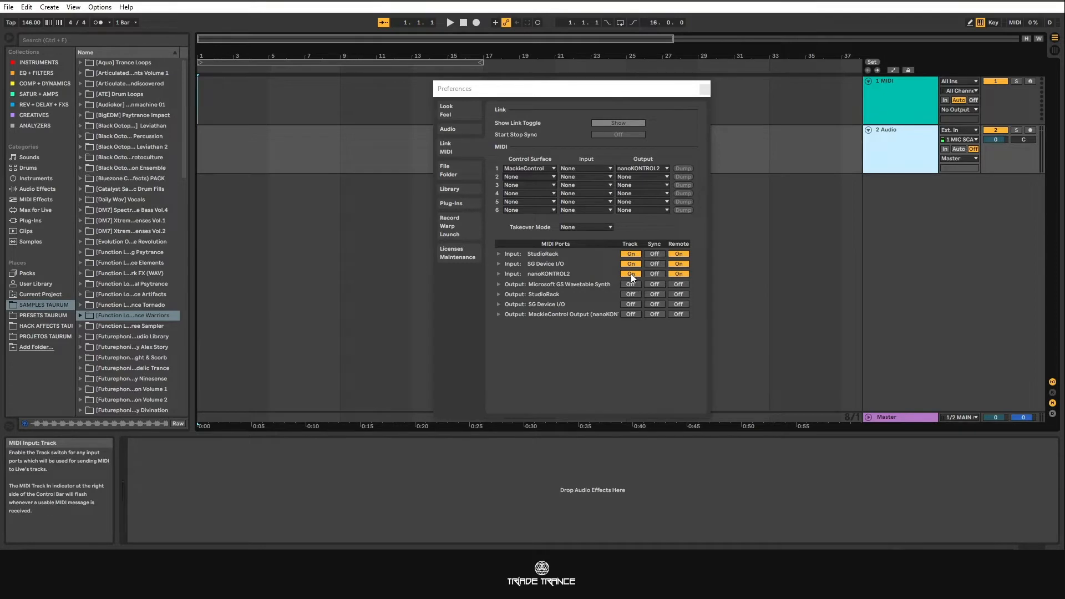
left_click(904, 111)
left_click(897, 153)
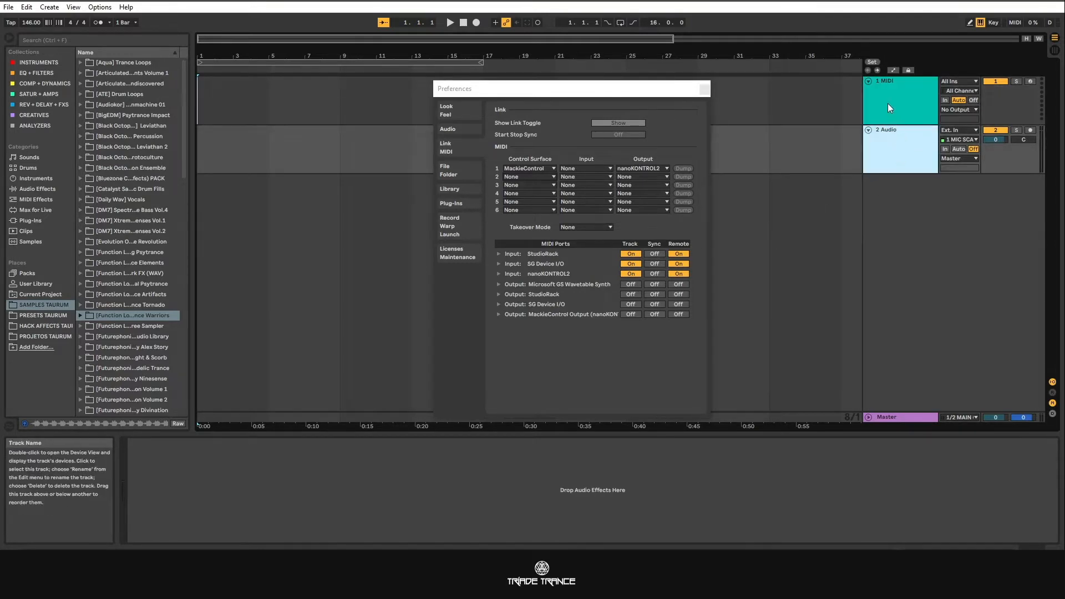
left_click(887, 104)
left_click(884, 142)
left_click(882, 110)
left_click(886, 143)
left_click(892, 112)
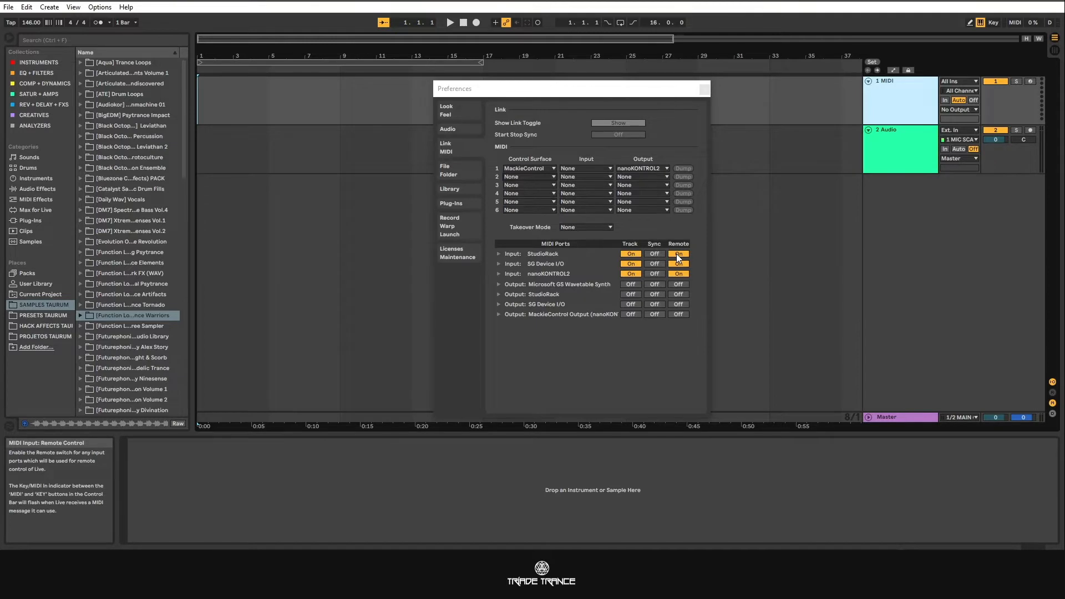
Step: In MIDI mapping mode, map Pitchbend to the Audio track's volume in the Session View, and leave mapping mode
left_click(1015, 24)
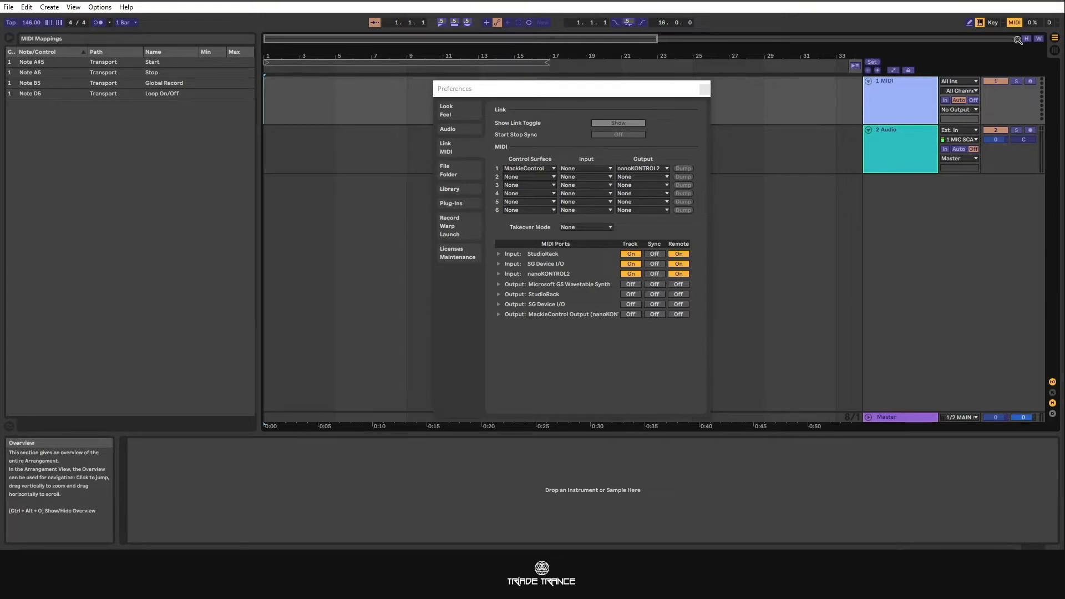
left_click(1054, 49)
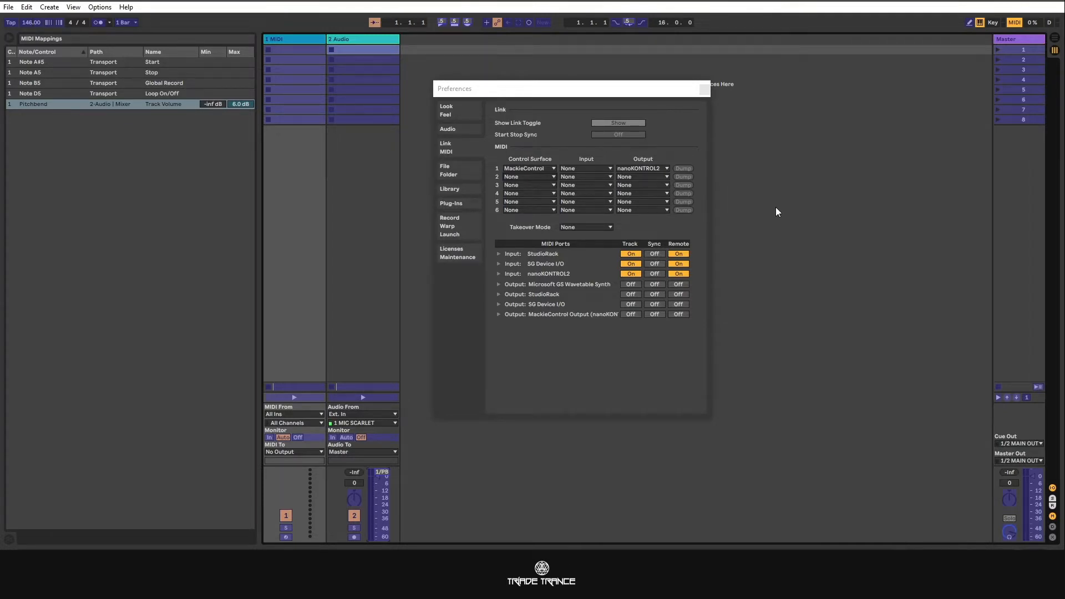
left_click(1014, 22)
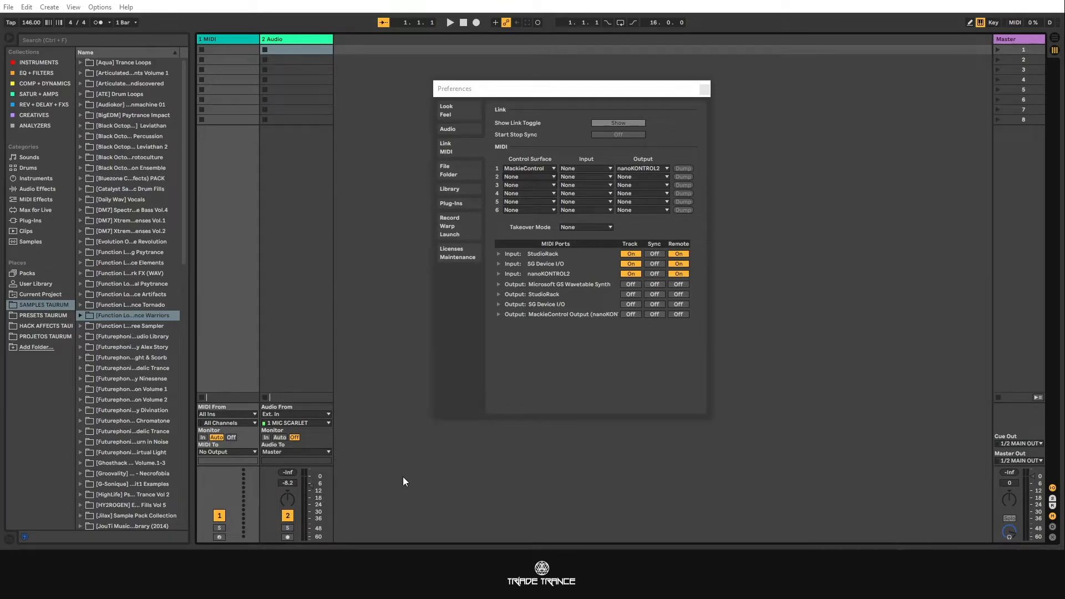
Step: Inspect the Pitchbend mapping of the Audio track's volume in MIDI mapping mode, and leave the mode
left_click(1015, 22)
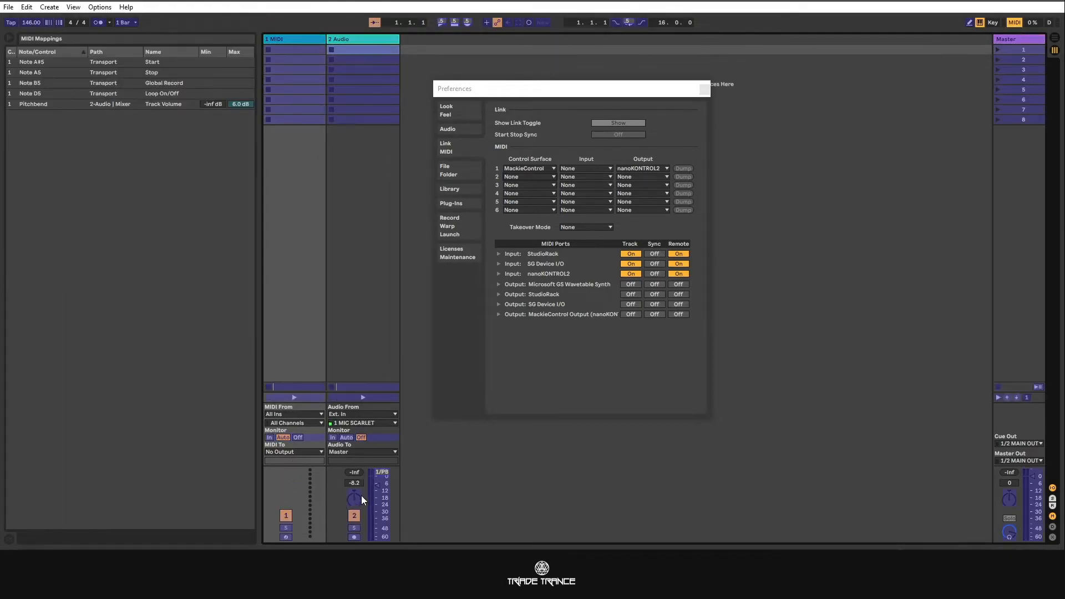
left_click(377, 484)
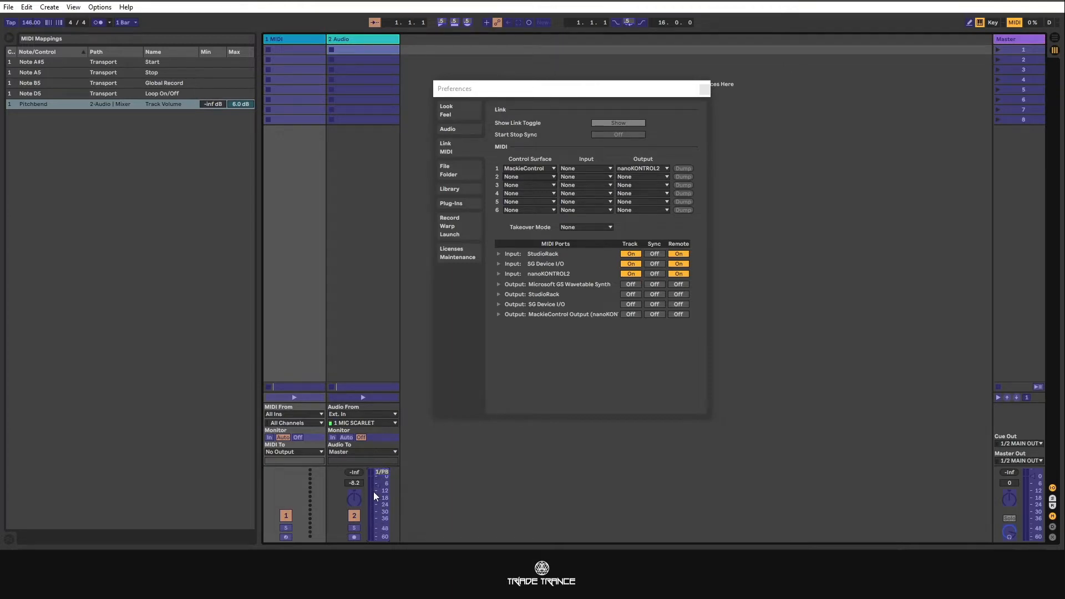
left_click(1015, 22)
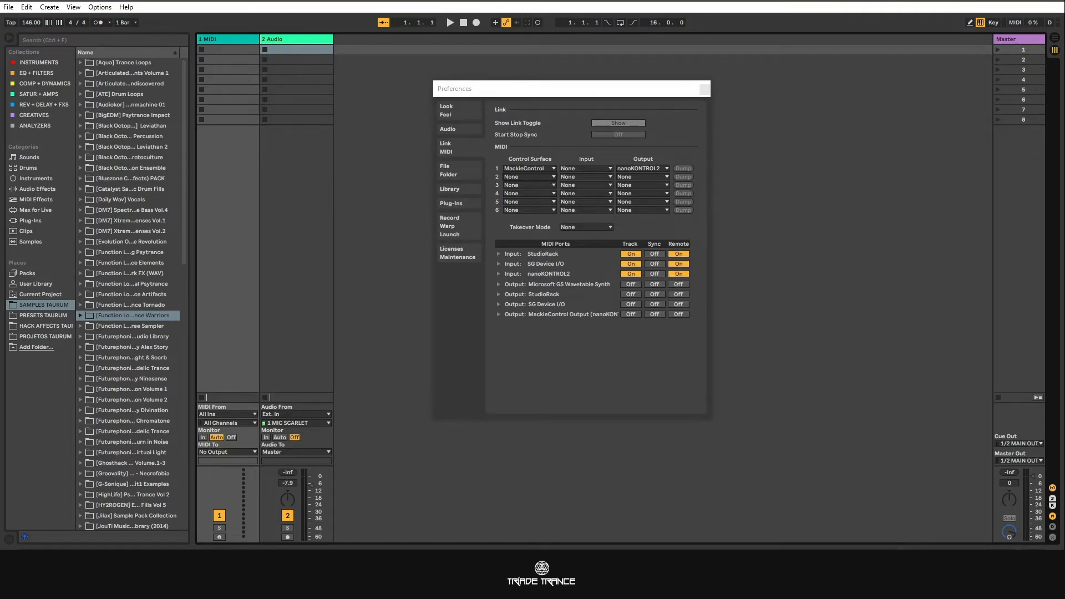
Step: In MIDI mapping mode, map CC 17 to the Audio track's panning, and leave mapping mode
left_click(1015, 22)
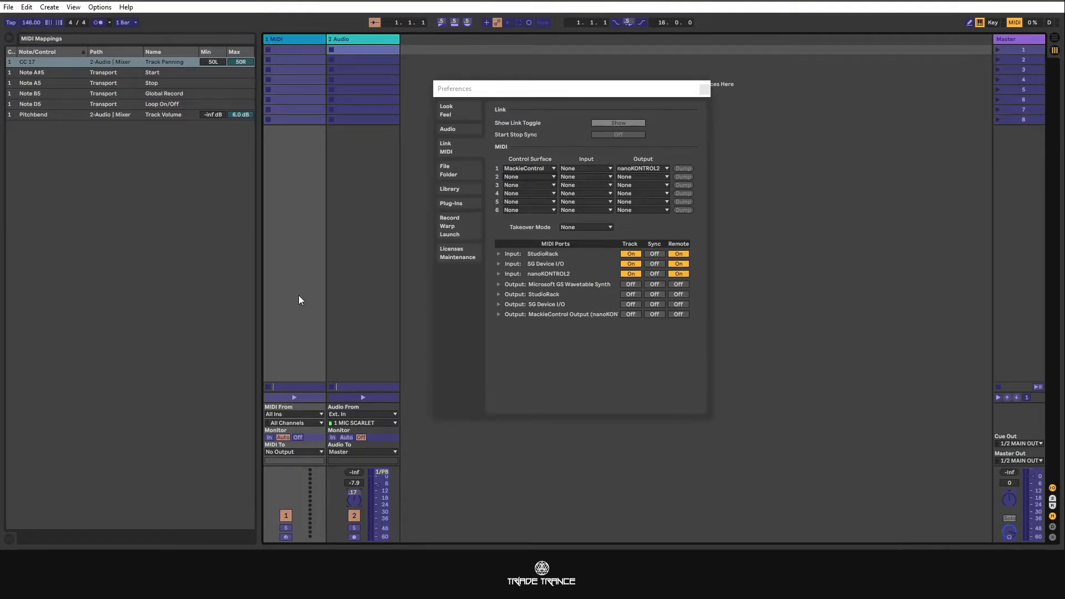
left_click(1019, 22)
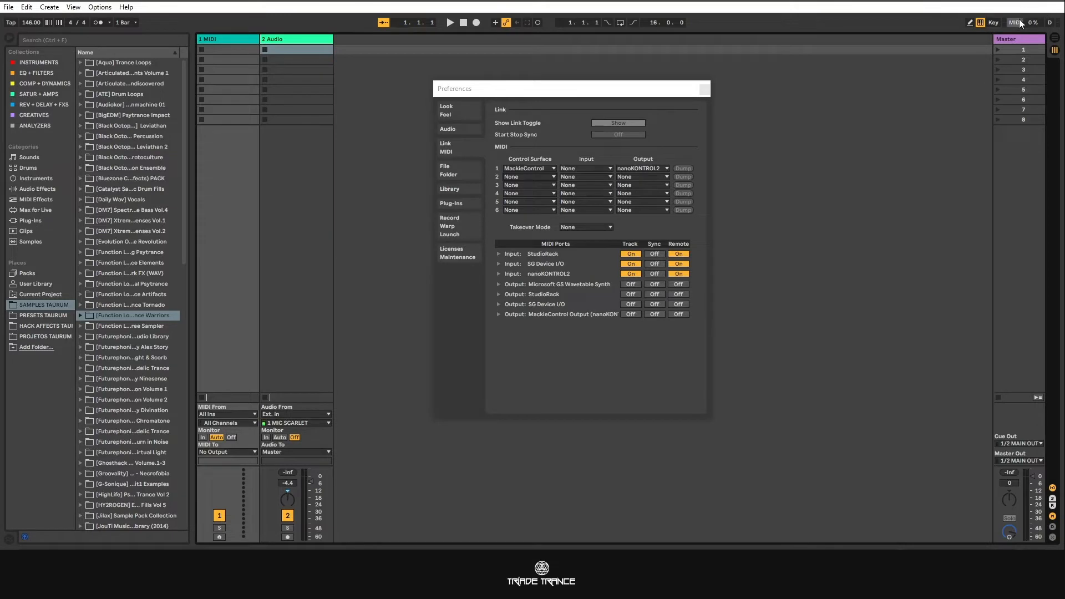
Step: Delete the Pitchbend track volume and CC 17 track panning entries from the MIDI mappings, and leave mapping mode
left_click(1016, 21)
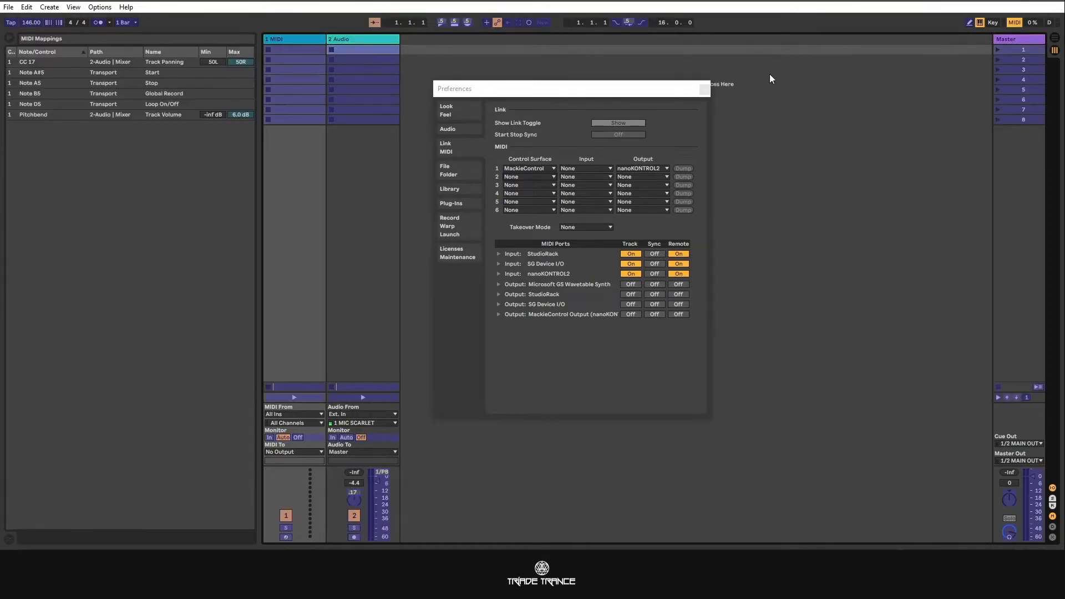
left_click(116, 115)
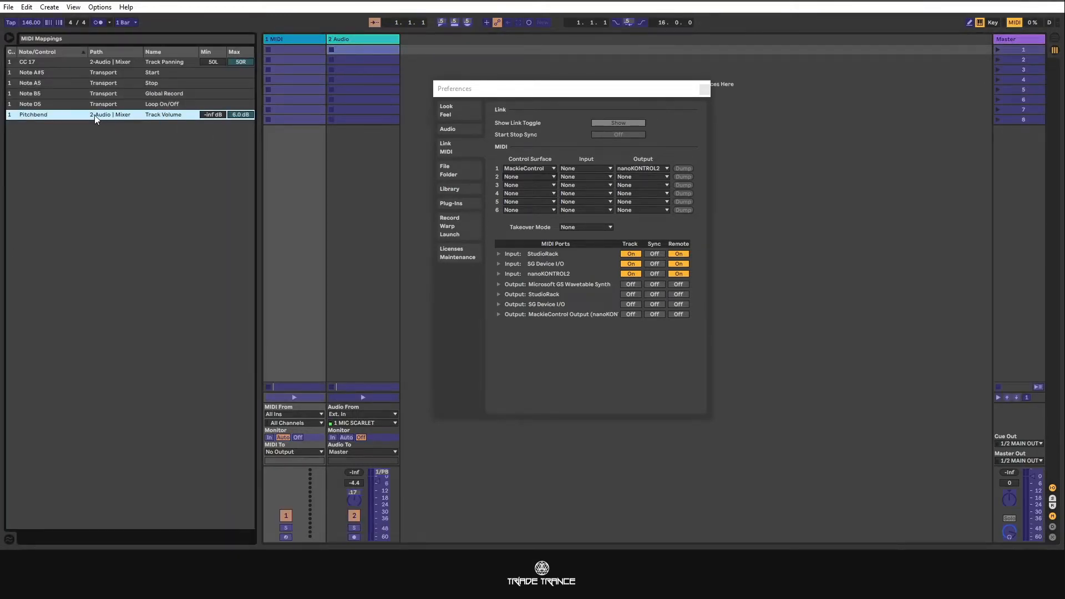
key("Delete")
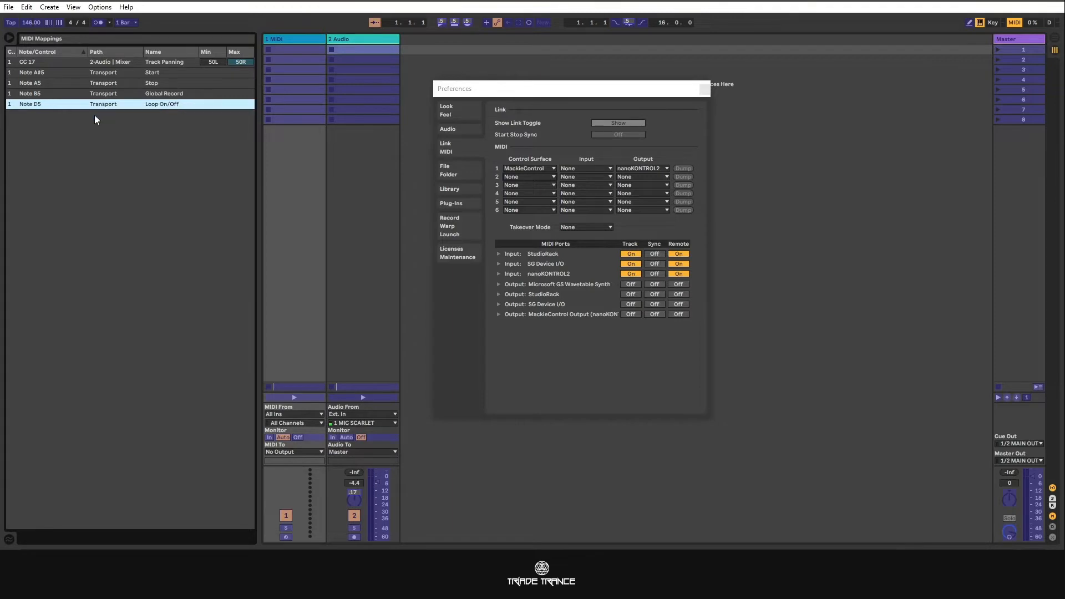
left_click(108, 62)
key("Delete")
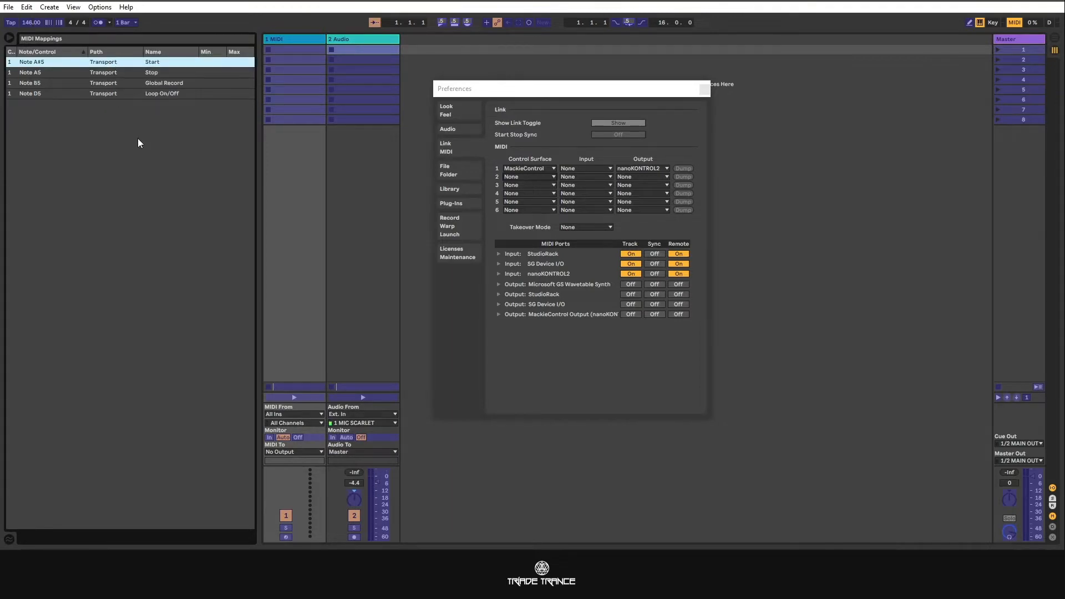
left_click(1013, 22)
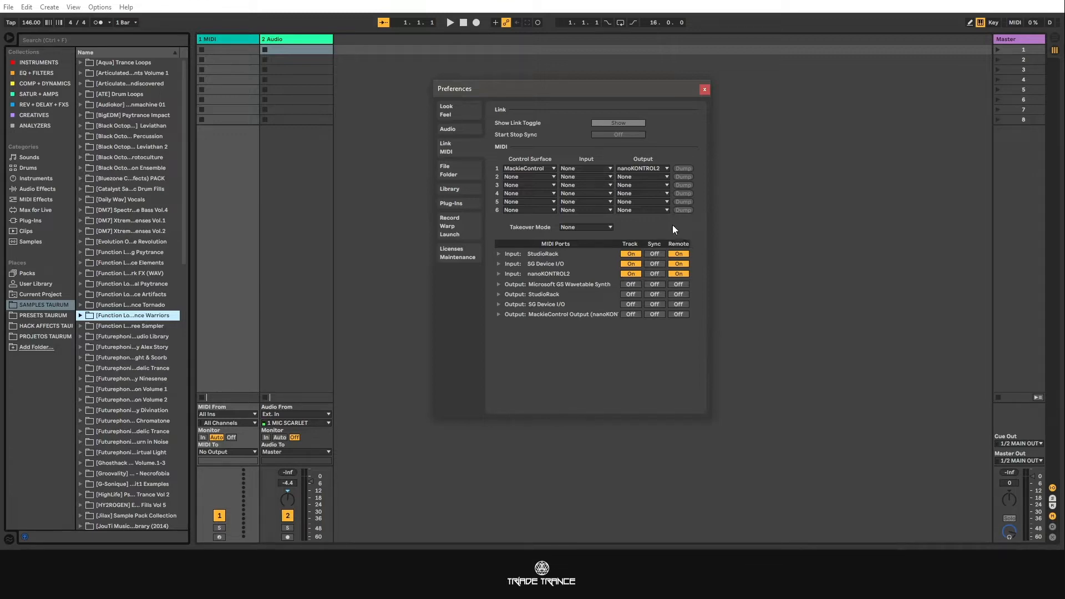
Step: Review the output and control surface options of the first MIDI slot from start to end without choosing any
left_click(661, 170)
left_click(661, 168)
left_click(553, 169)
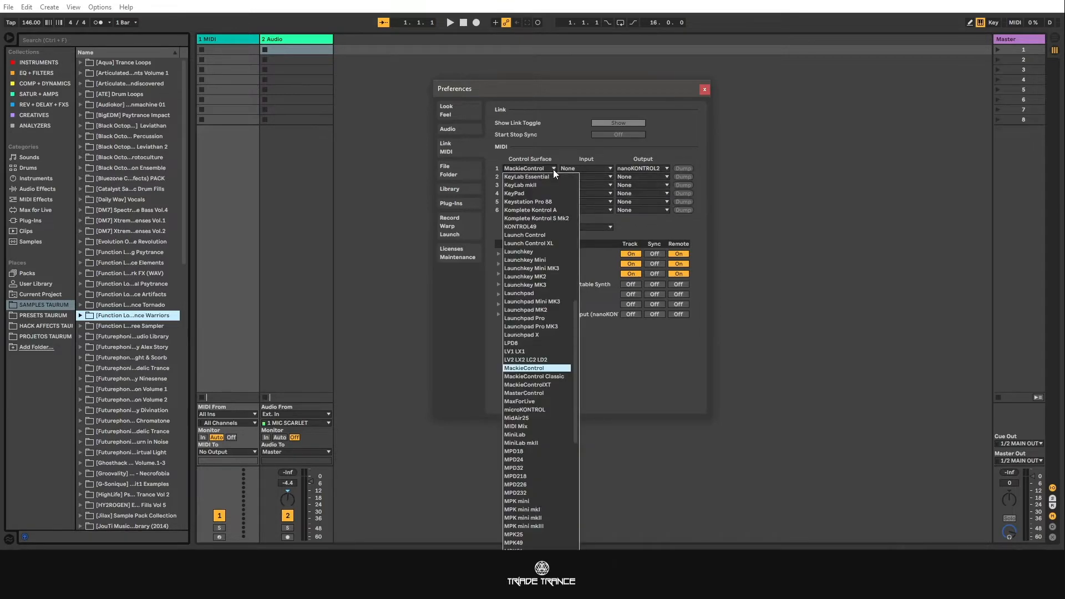
scroll(547, 399, "down", 10)
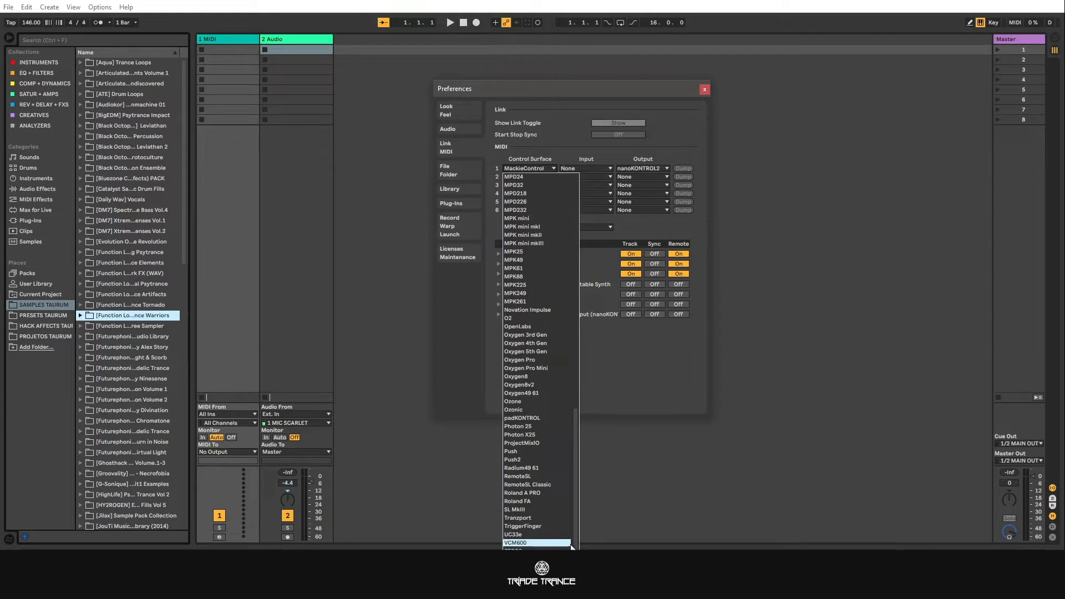
left_click_drag(575, 546, 587, 288)
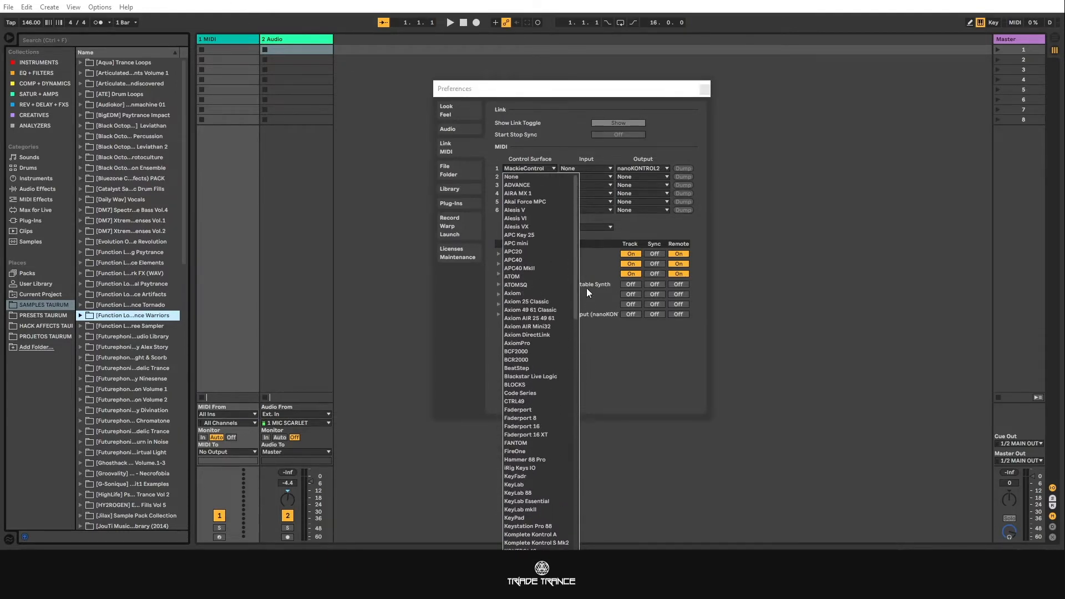
left_click_drag(574, 195, 573, 459)
left_click(638, 371)
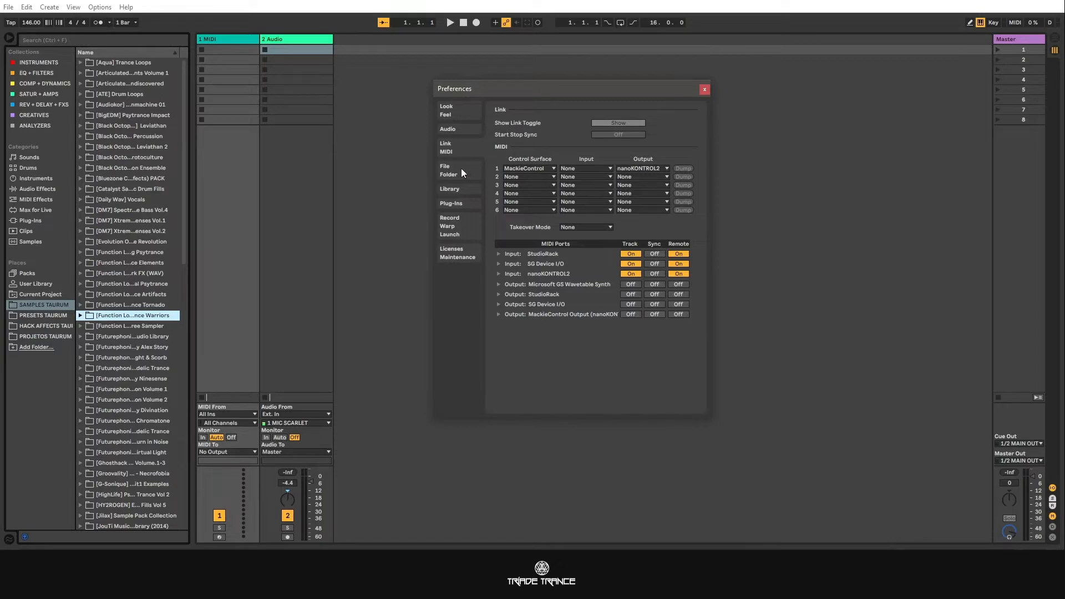
Step: Close the preferences and switch from the Session View to the Arrangement View
left_click(704, 89)
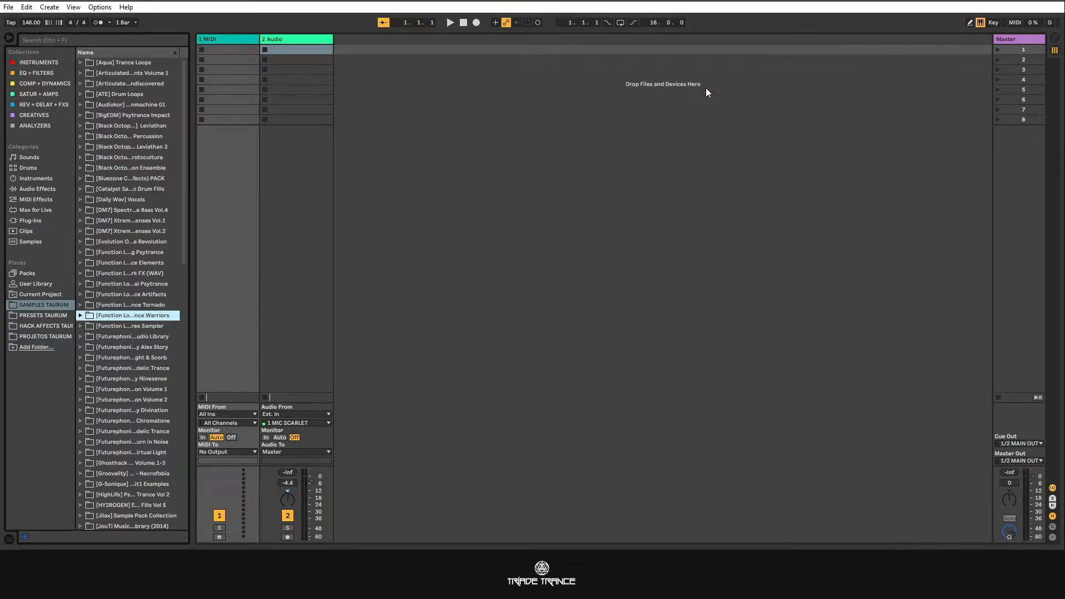
left_click(1054, 38)
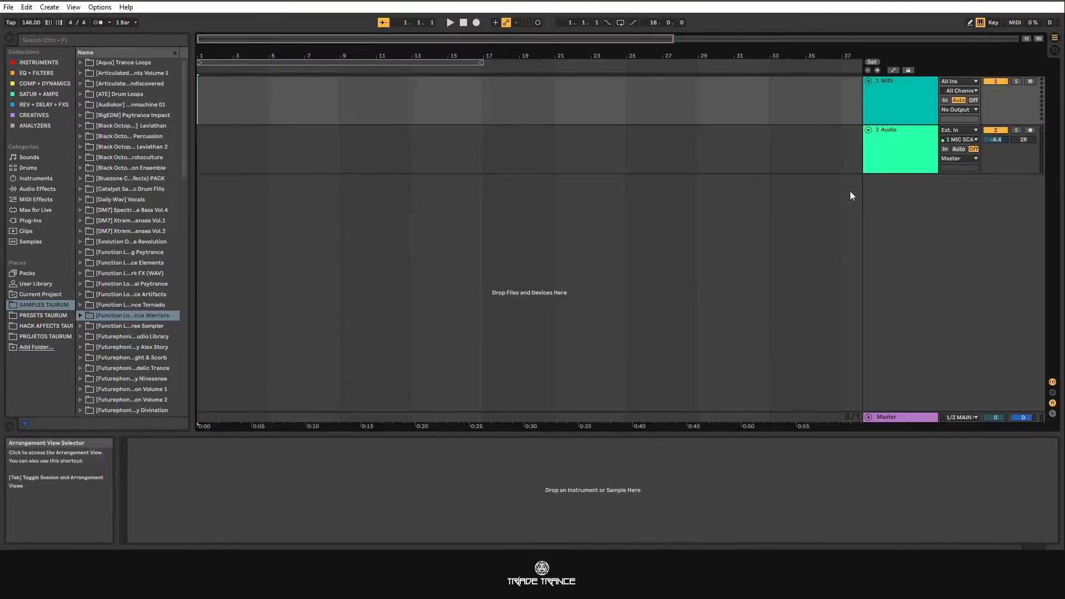
Step: Toggle the computer MIDI keyboard off and on, and load the Operator instrument onto the MIDI track
left_click(981, 23)
left_click(982, 23)
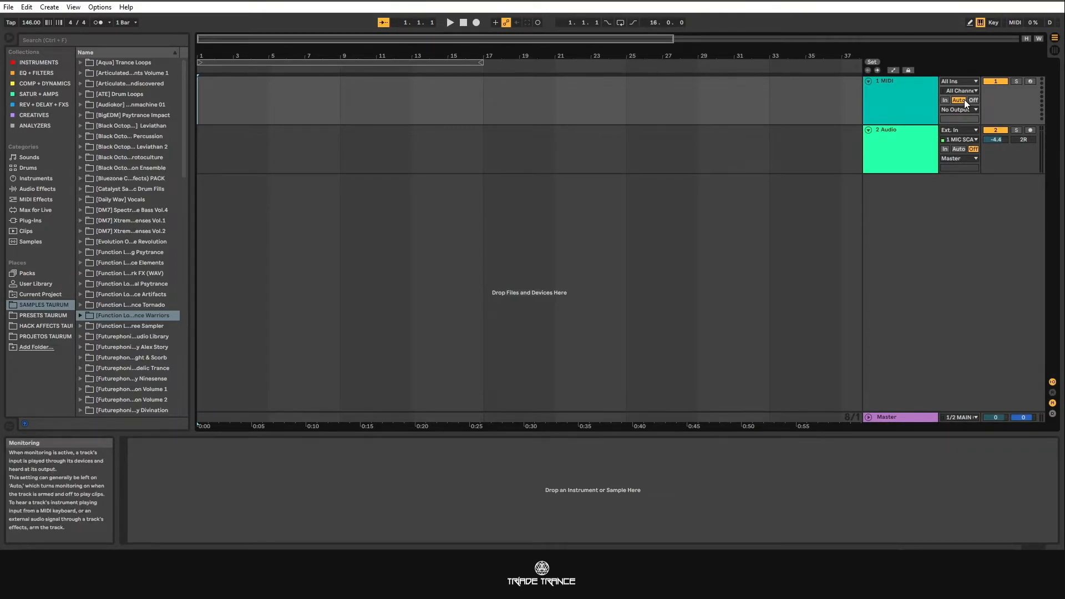
left_click(900, 93)
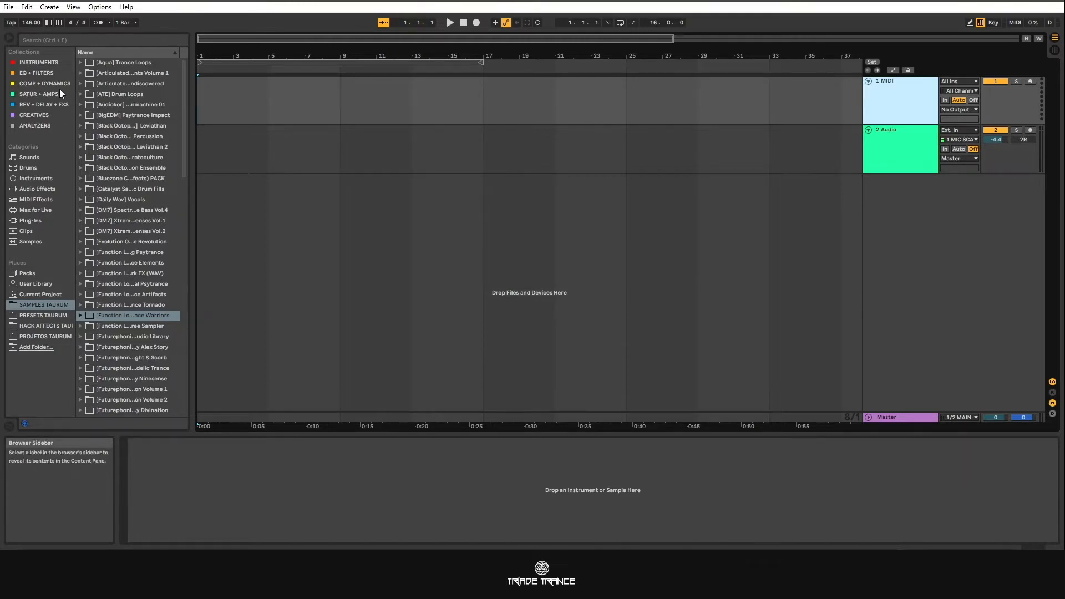
left_click(37, 178)
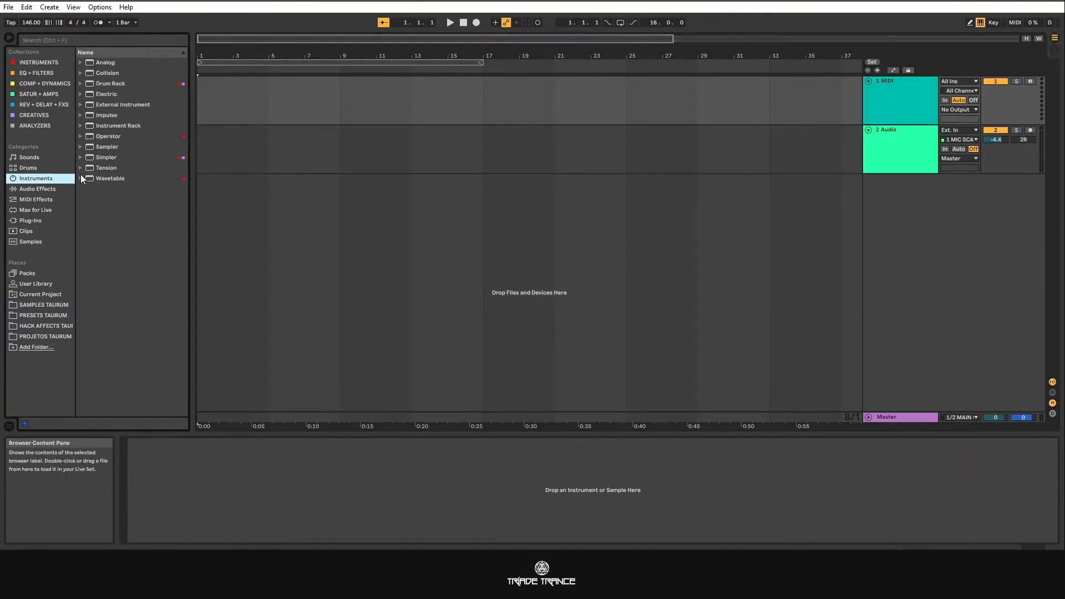
double_click(110, 137)
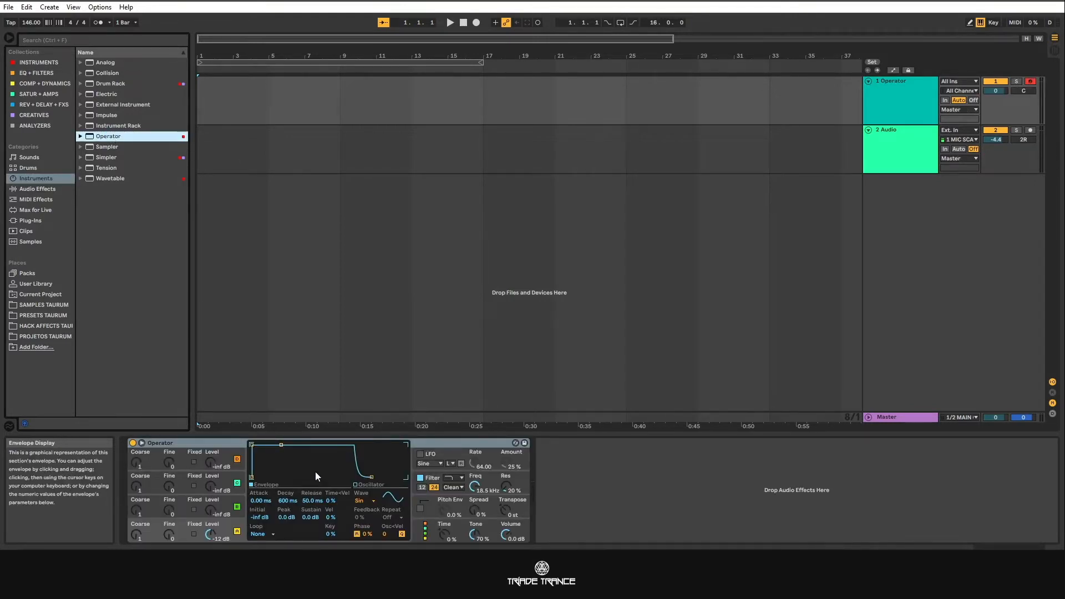
Step: Disarm the Operator track, select it, and arm it for recording again
left_click(1030, 81)
left_click(895, 87)
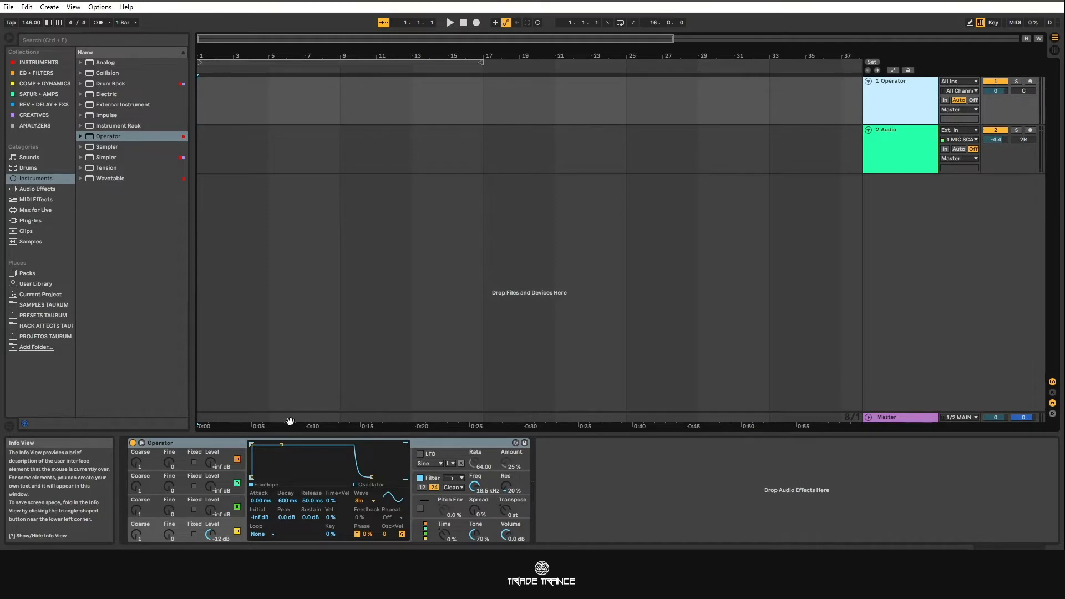
left_click(1030, 82)
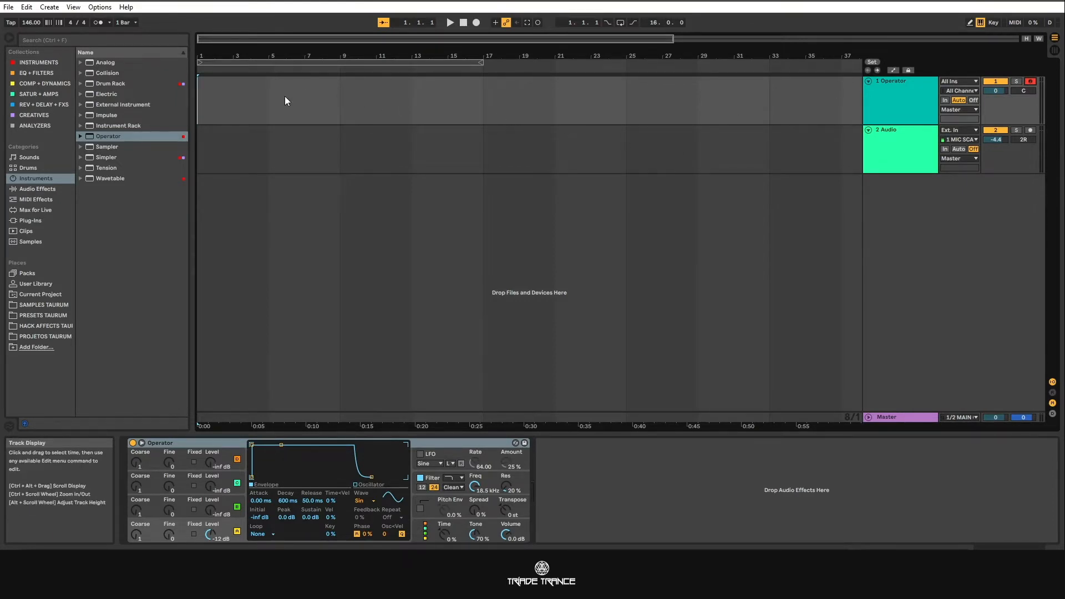
Step: Add Auto Filter after Operator with its filter frequency at about 5.06 kHz, and place Echo at the end of the device chain
left_click(192, 442)
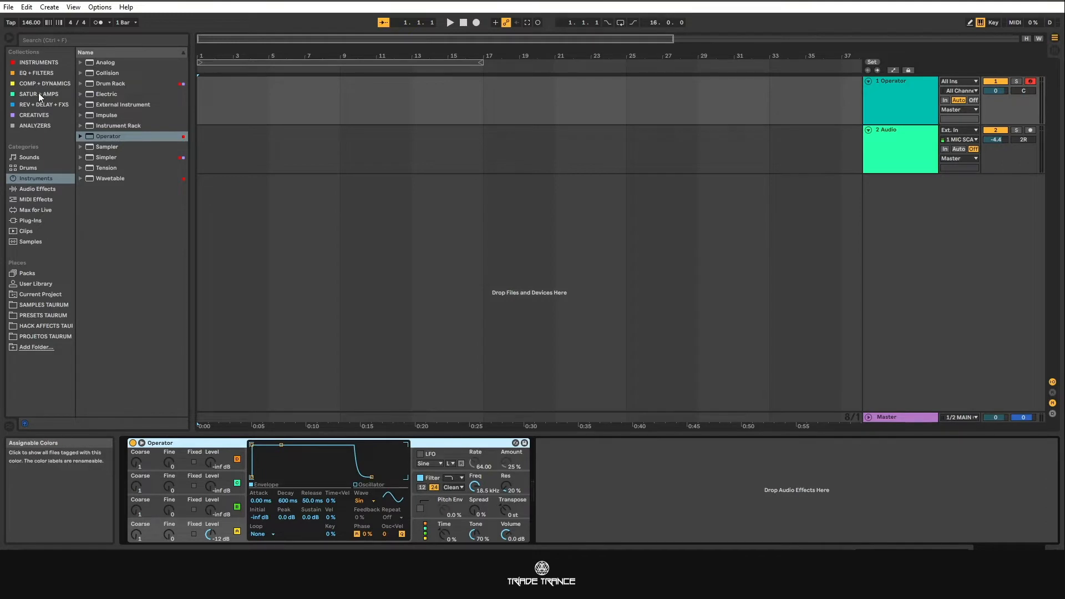
left_click(41, 188)
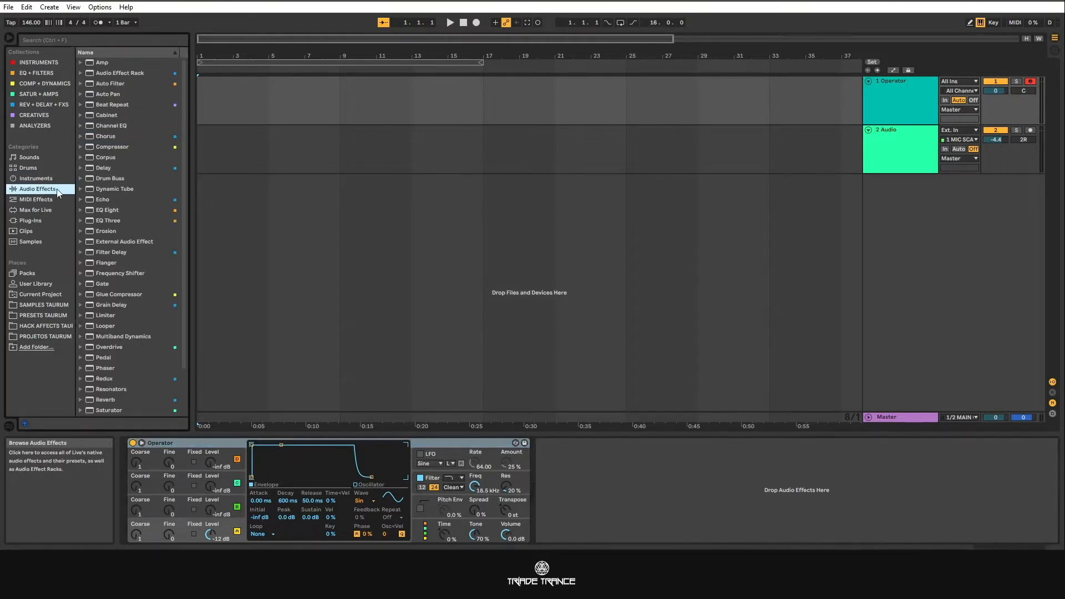
double_click(91, 86)
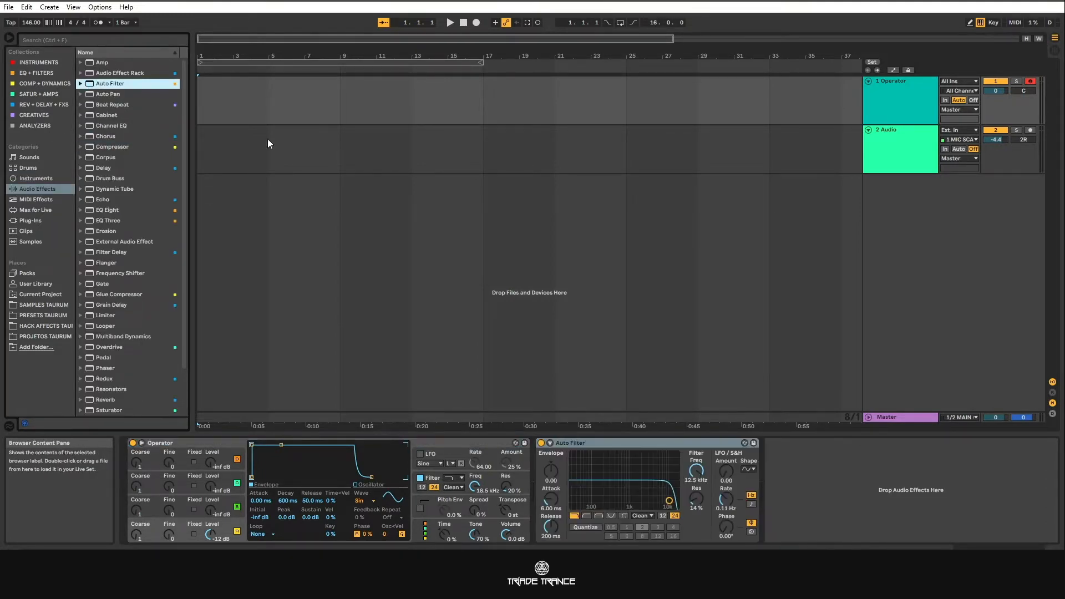
left_click_drag(668, 501, 655, 500)
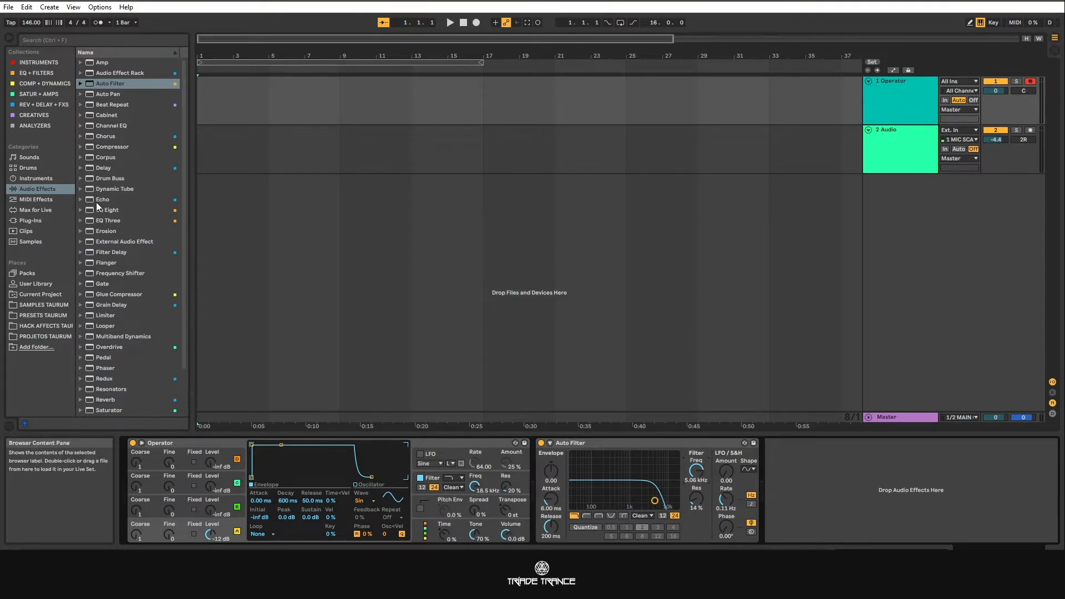
left_click_drag(97, 200, 847, 474)
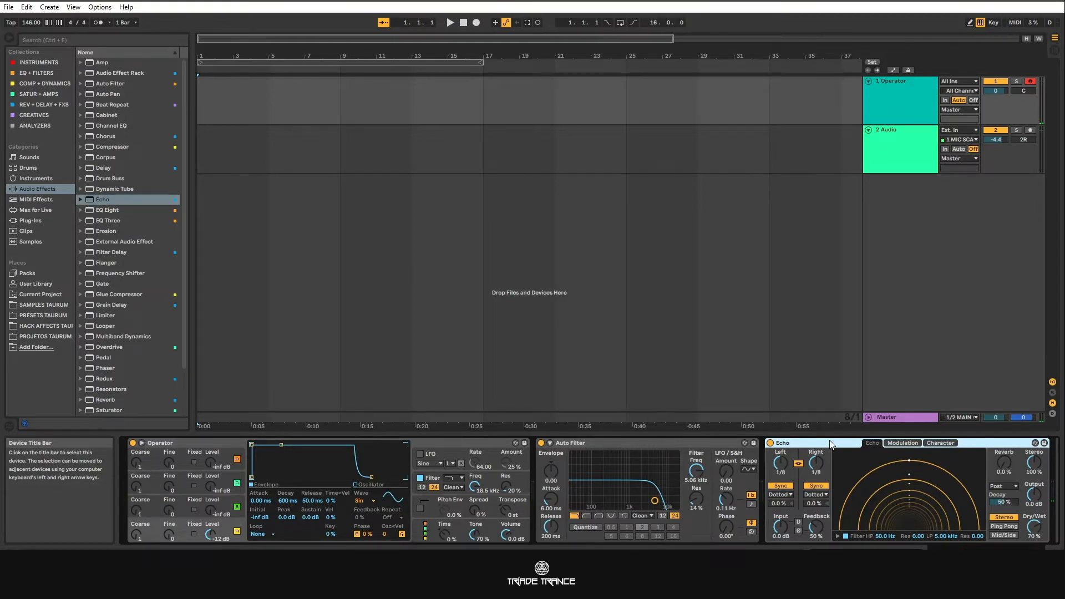
Step: In key mapping mode, assign the letter I to the device activators of Auto Filter and Echo, and leave the mode
left_click(993, 23)
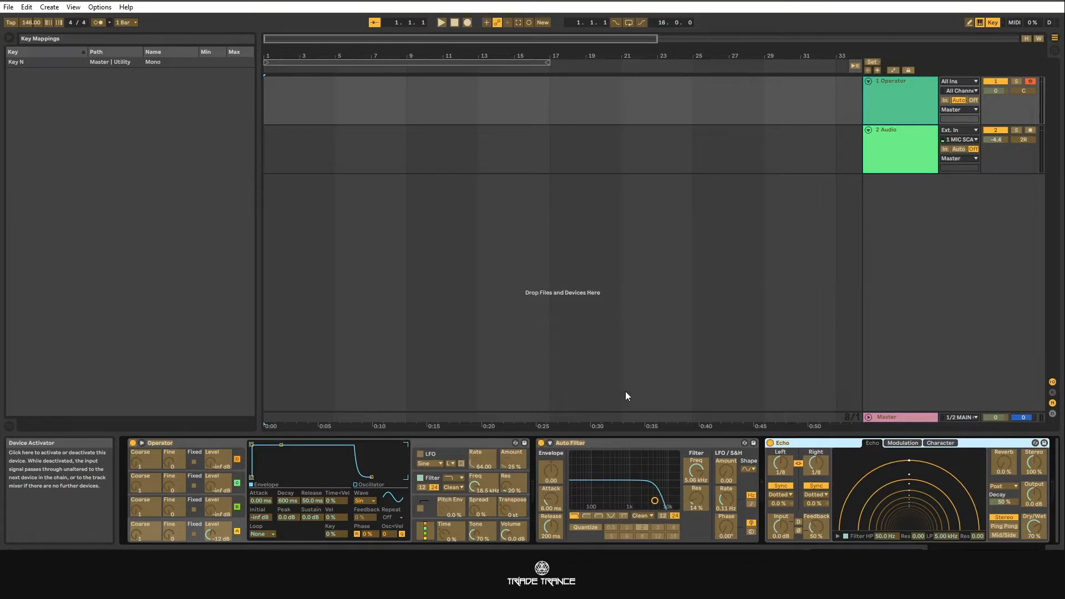
key("i")
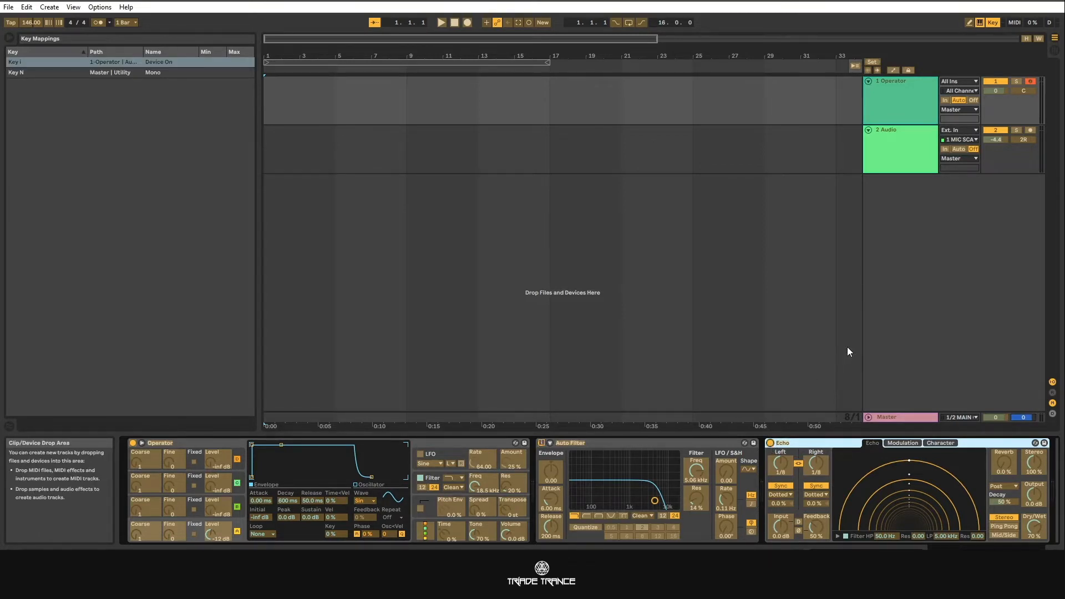
key("i")
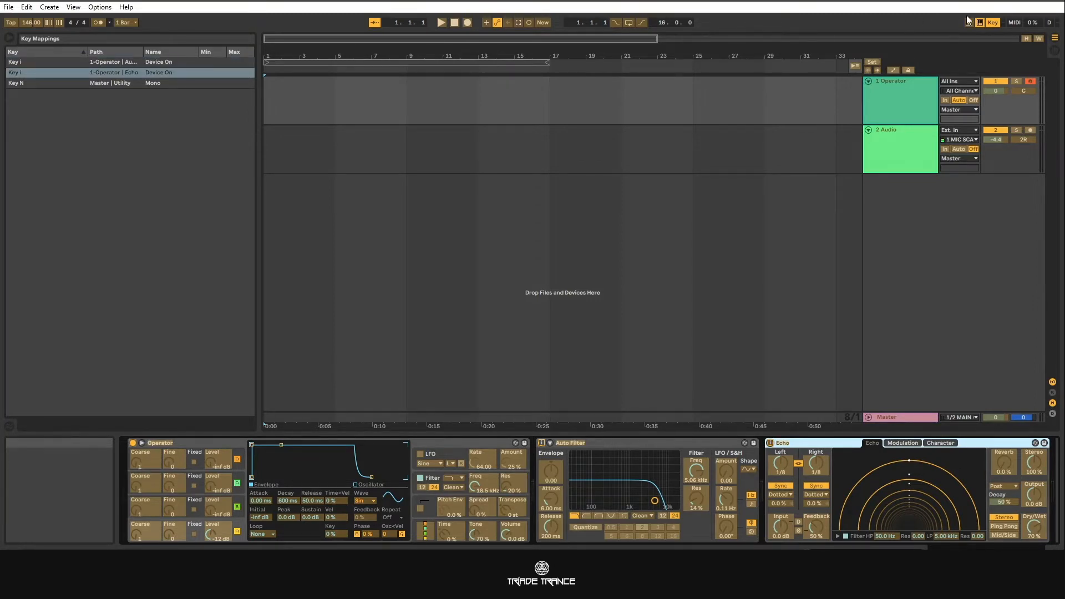
left_click(992, 24)
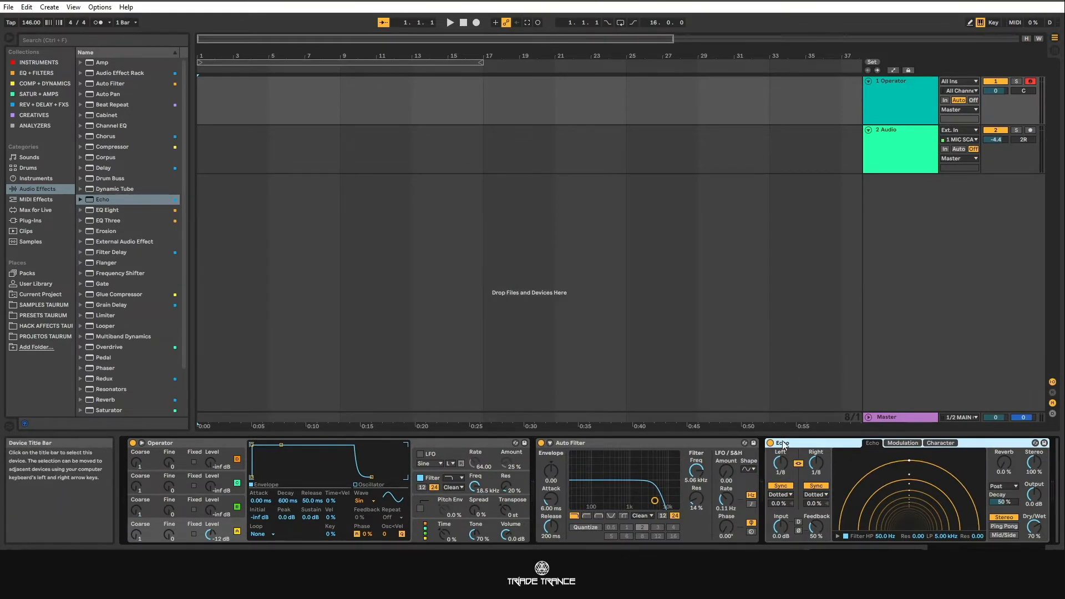
Step: Switch Auto Filter and Echo off and on together through their shared key mapping
left_click(710, 445)
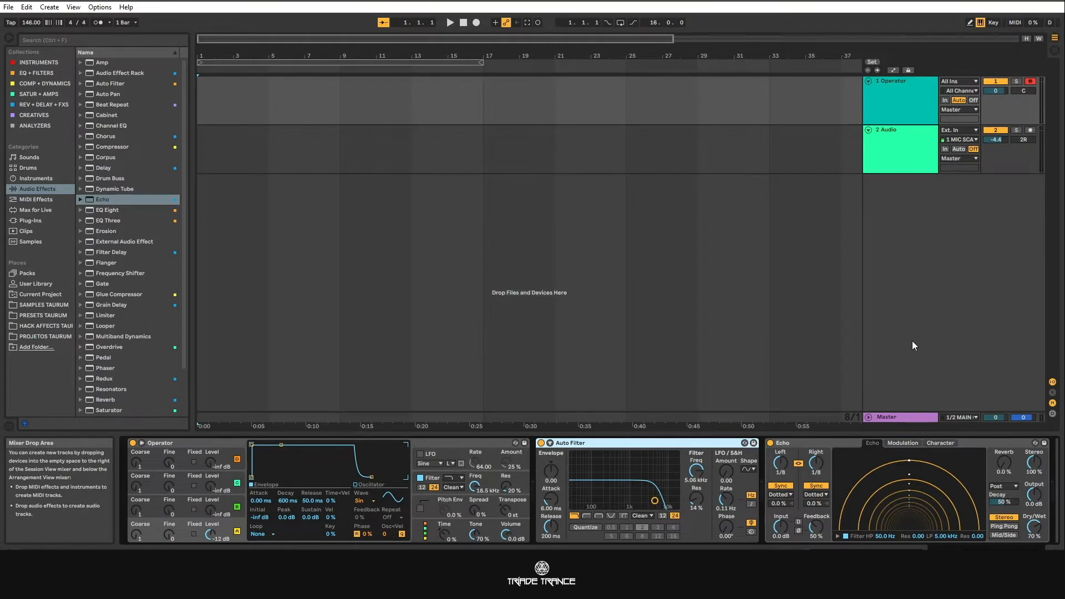
key("0")
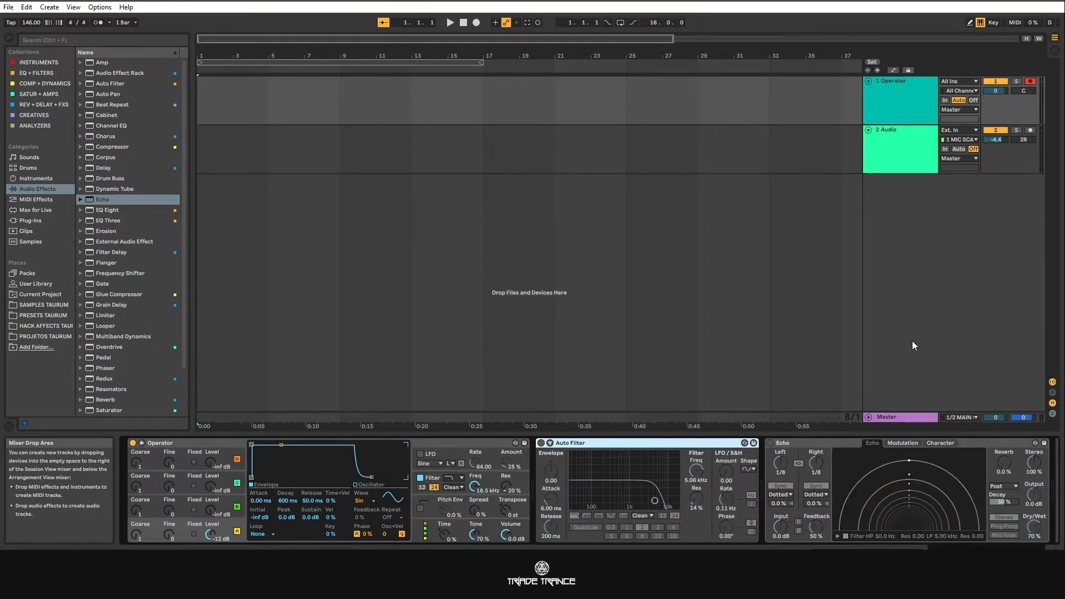
key("0")
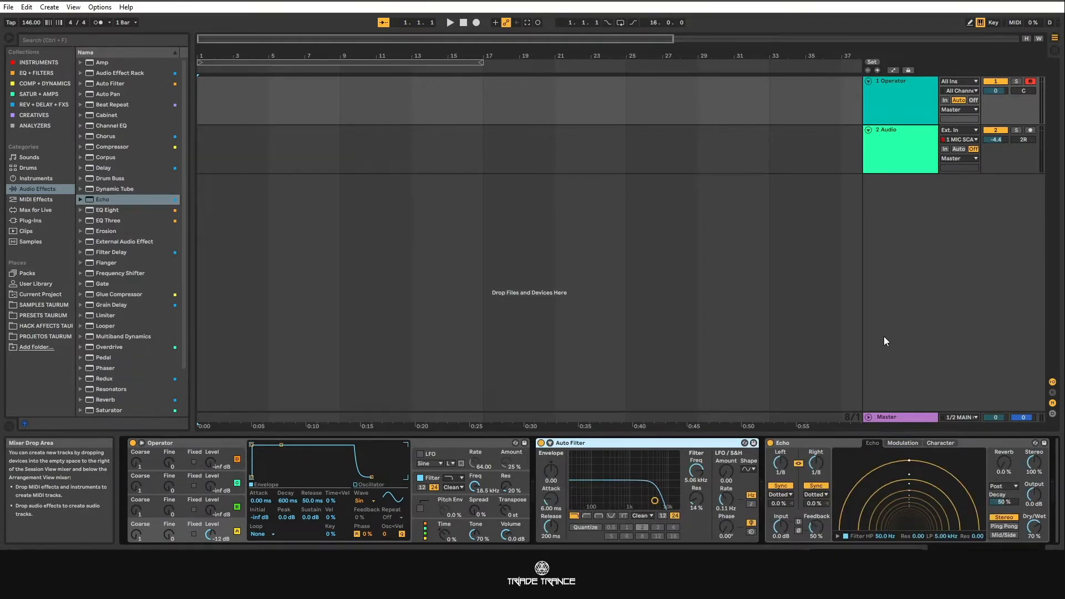
Step: Switch Echo off, toggle Auto Filter off and on, and reactivate Echo with their individual device activators
left_click(770, 443)
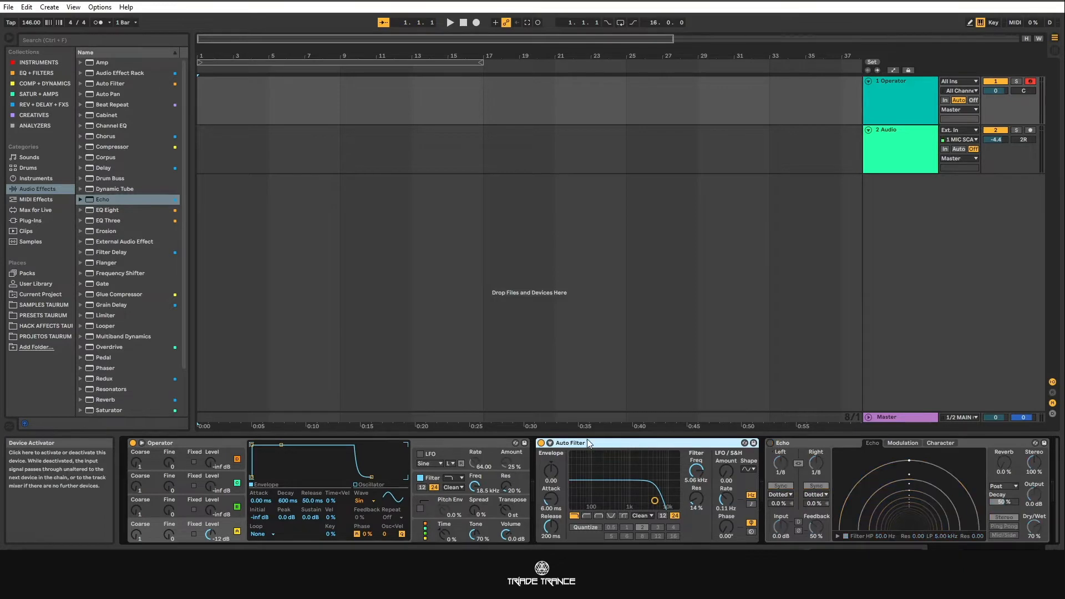
left_click(542, 443)
left_click(542, 444)
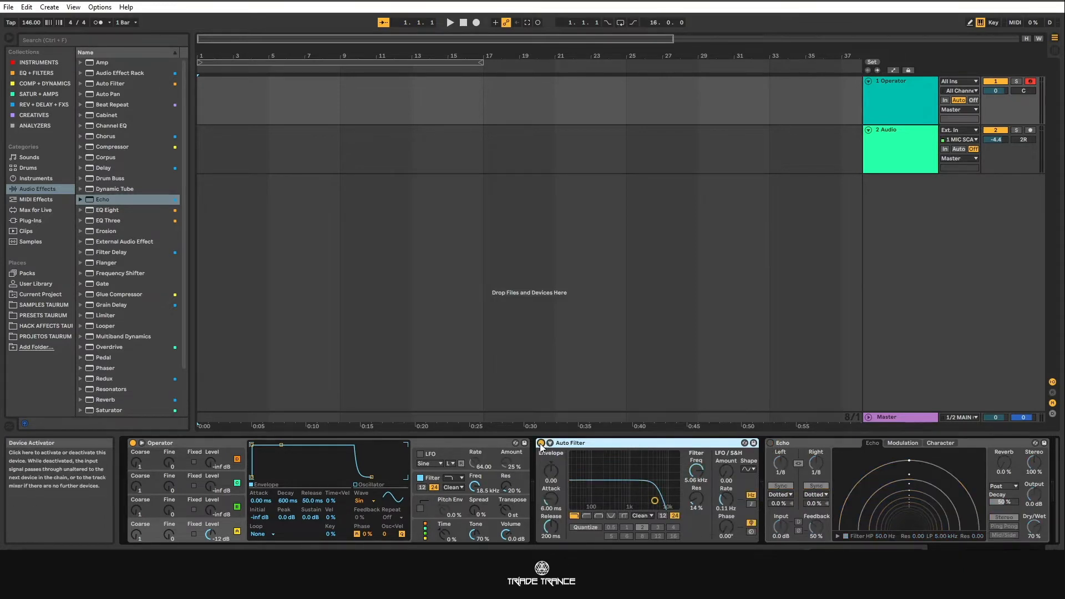
left_click(771, 443)
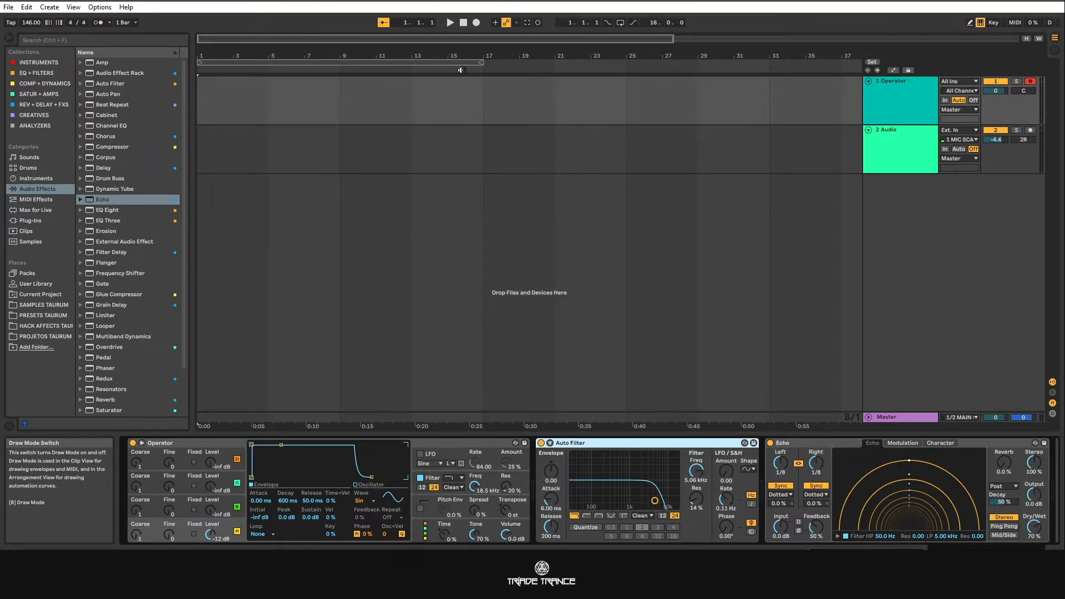
Step: Preview several loops from the FL_CPS_KIT01 140 BPM loops folder of the Function Loops Warriors pack in SAMPLES TAURUM
left_click(36, 306)
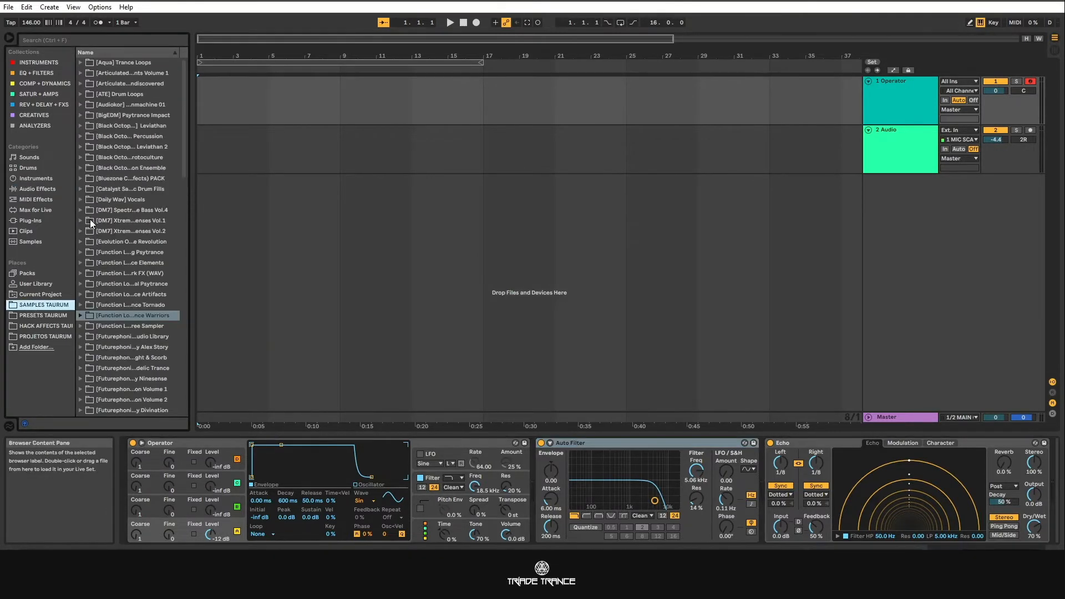
left_click(84, 316)
left_click(139, 322)
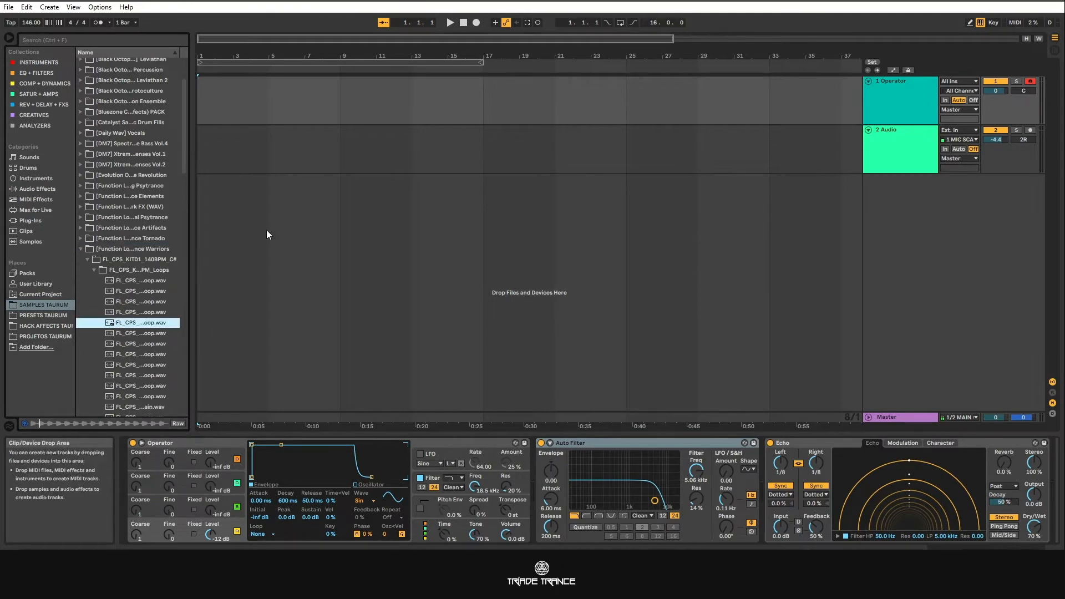
left_click(134, 335)
left_click(131, 311)
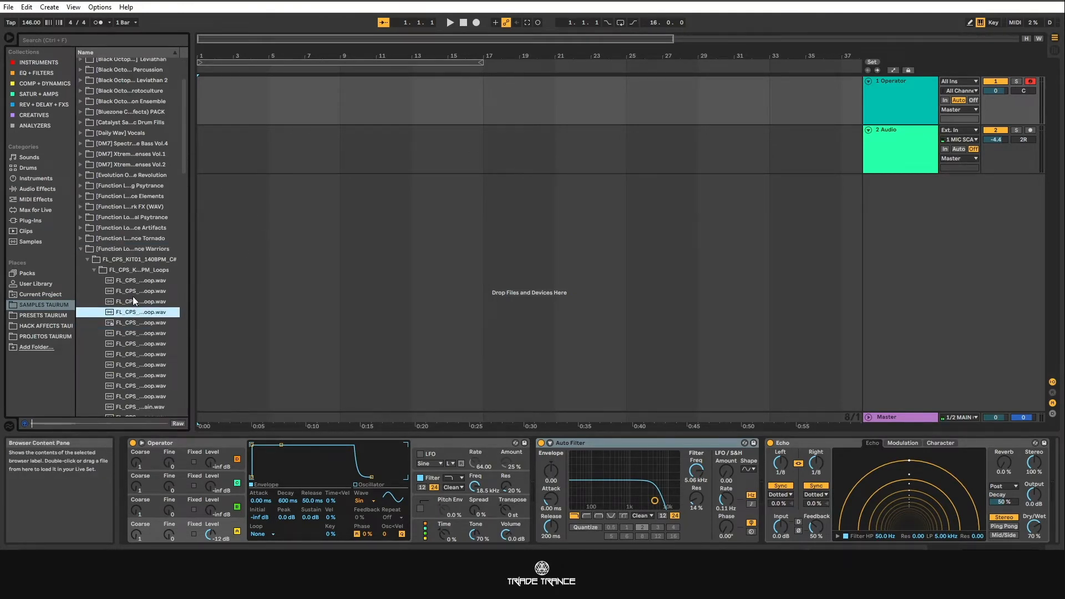
left_click(132, 292)
left_click(128, 281)
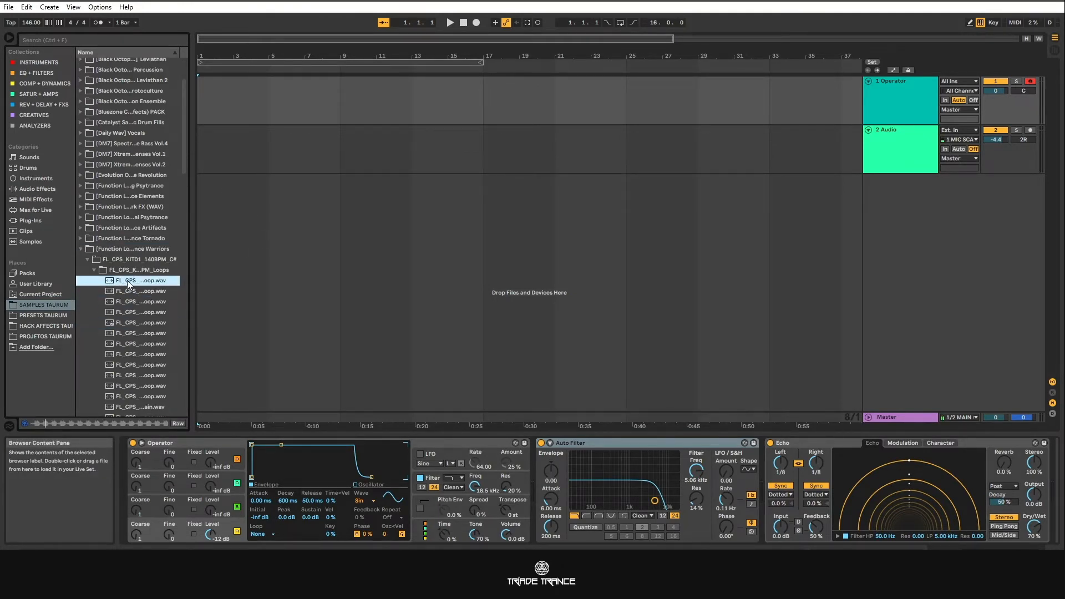
Step: Place the folder's first loop on the audio track at bar 9 and set the arrangement loop around the four-bar clip
left_click_drag(127, 280, 426, 155)
left_click(385, 130)
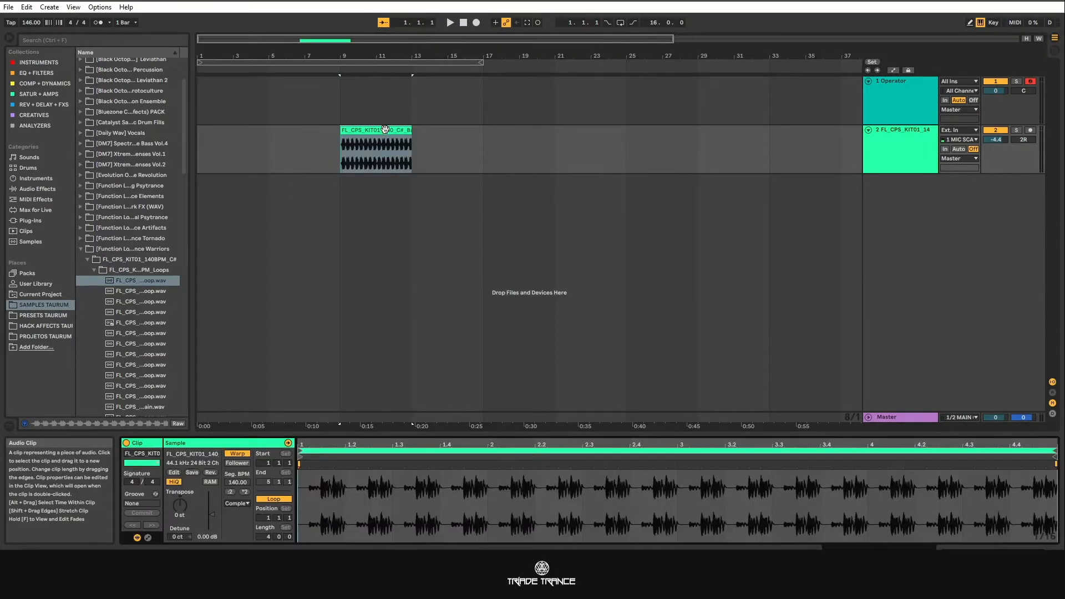
key("ctrl+l")
left_click(385, 129)
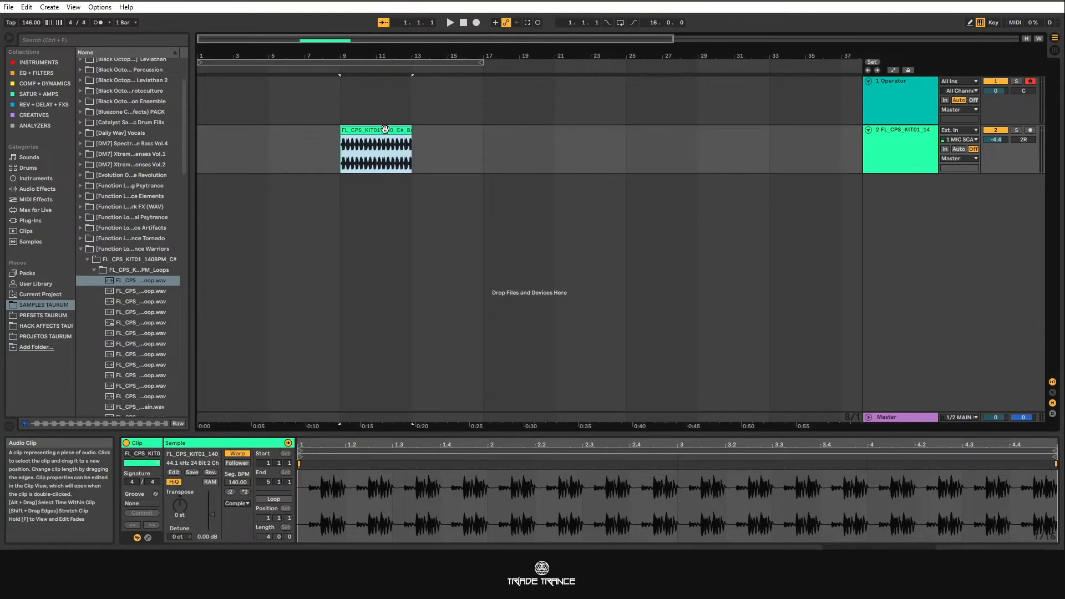
key("ctrl+l")
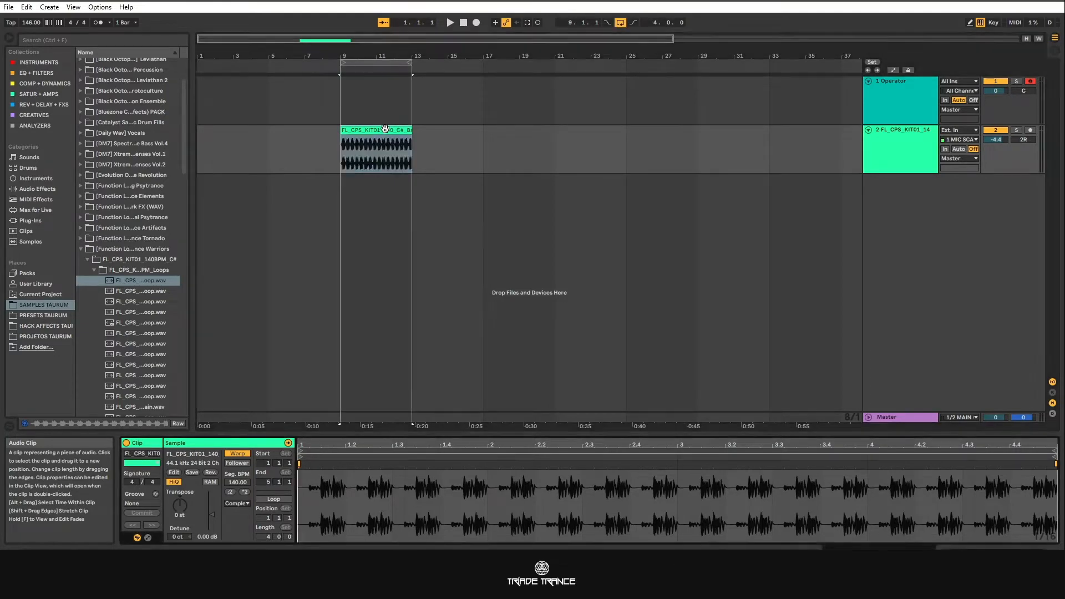
Step: Open the loop's Clip View, enlarge it to roughly half the window height and show the clip's Envelopes box
left_click_drag(527, 437, 527, 541)
double_click(387, 133)
left_click_drag(499, 431, 488, 247)
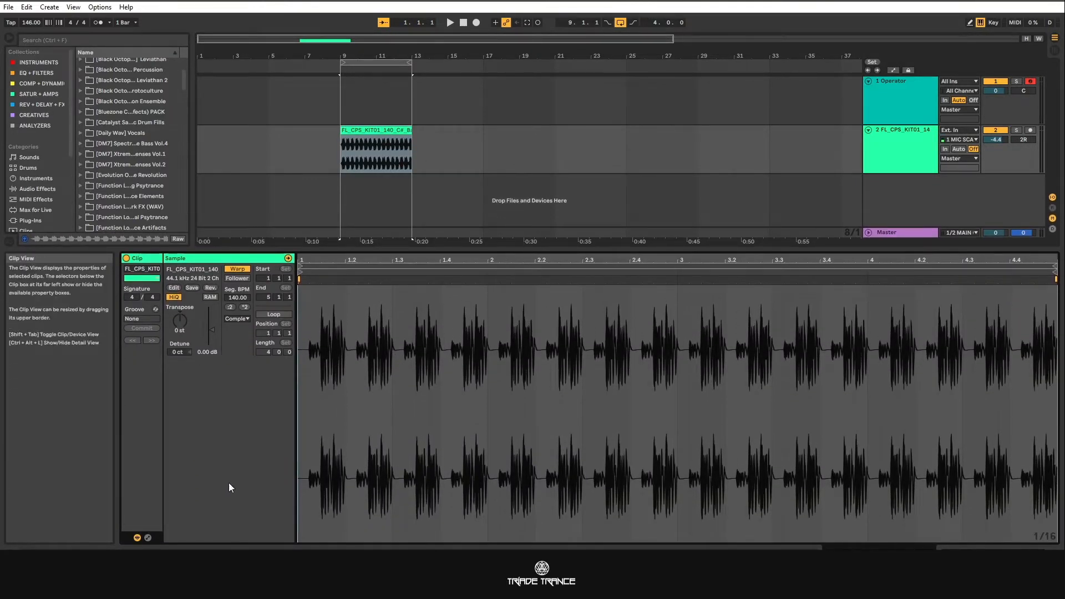
left_click(148, 537)
left_click(147, 537)
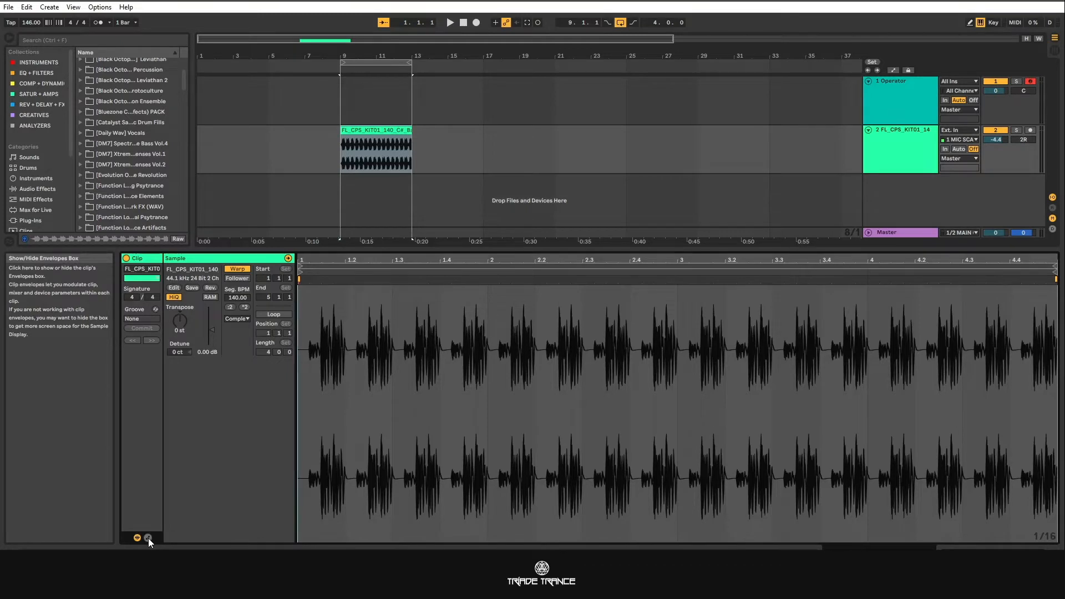
left_click(148, 538)
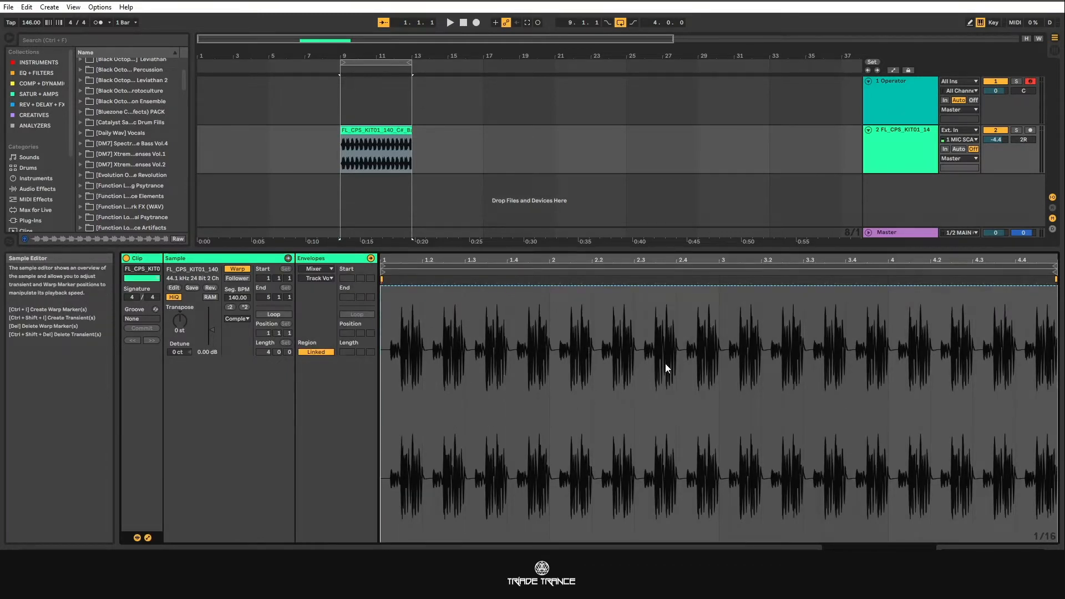
Step: Set the clip's envelope choosers to Clip and Volume
left_click(324, 270)
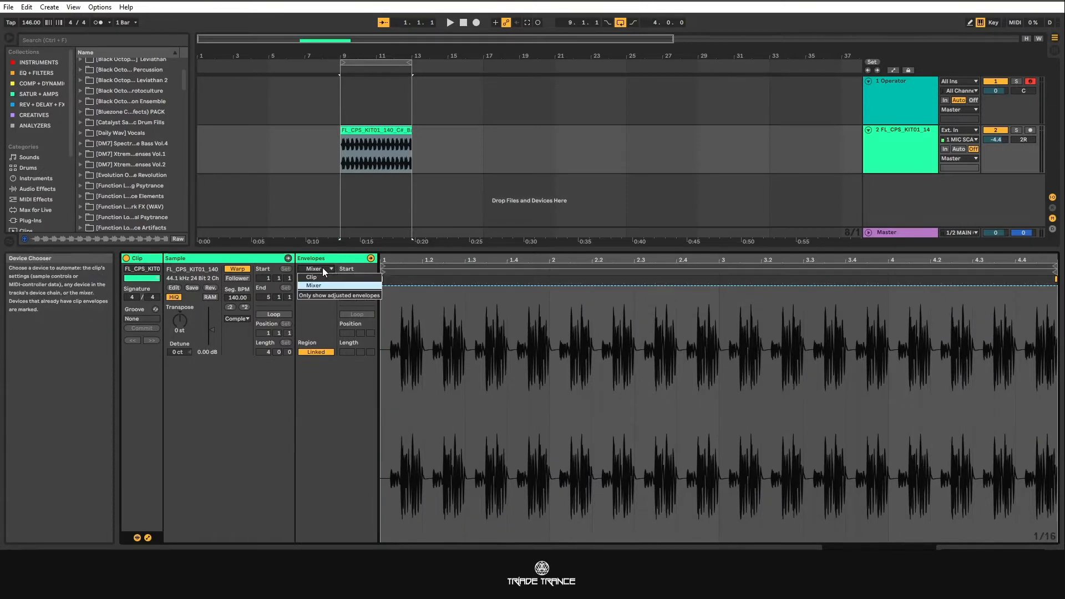
left_click(324, 270)
left_click(322, 278)
left_click(324, 269)
left_click(316, 286)
left_click(324, 279)
left_click(324, 280)
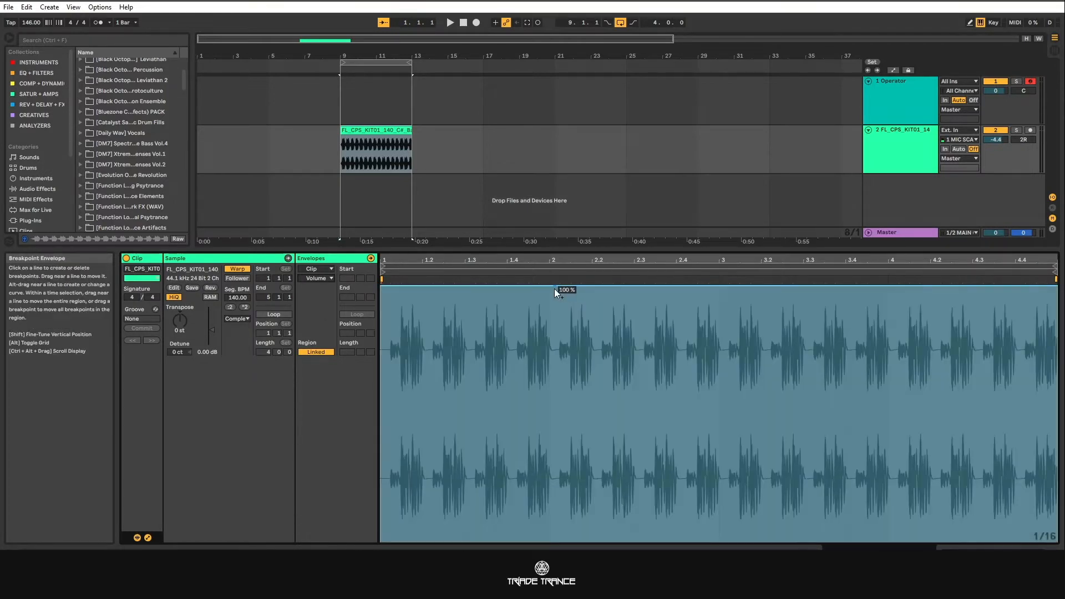
Step: Lower the clip's volume envelope up to about beat 1.4, ramping to 100% at bar 2, and audition the soloed audio track
left_click(550, 288)
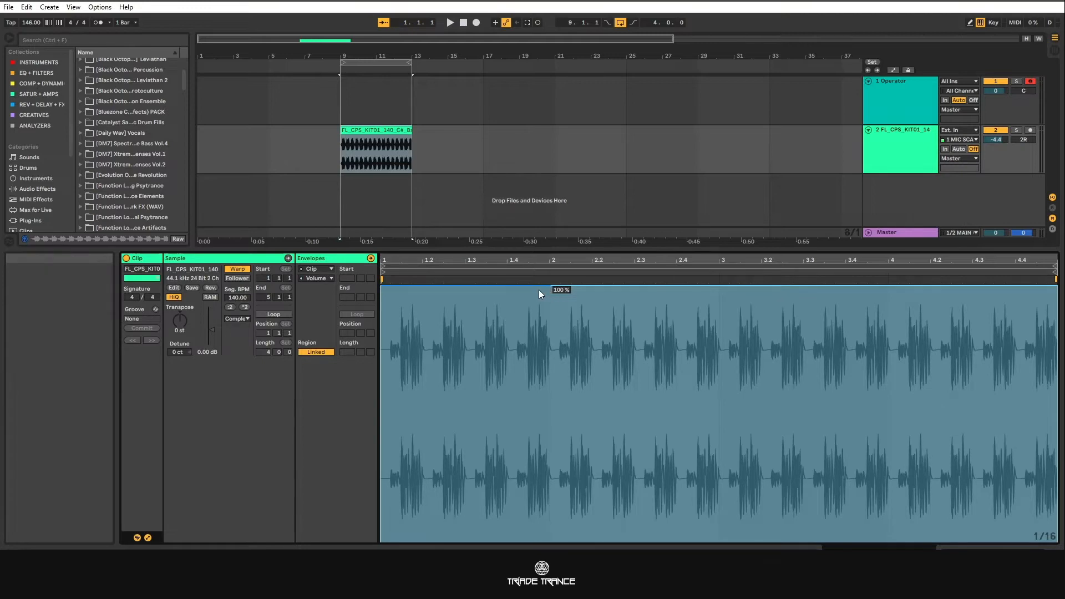
left_click_drag(514, 286, 514, 358)
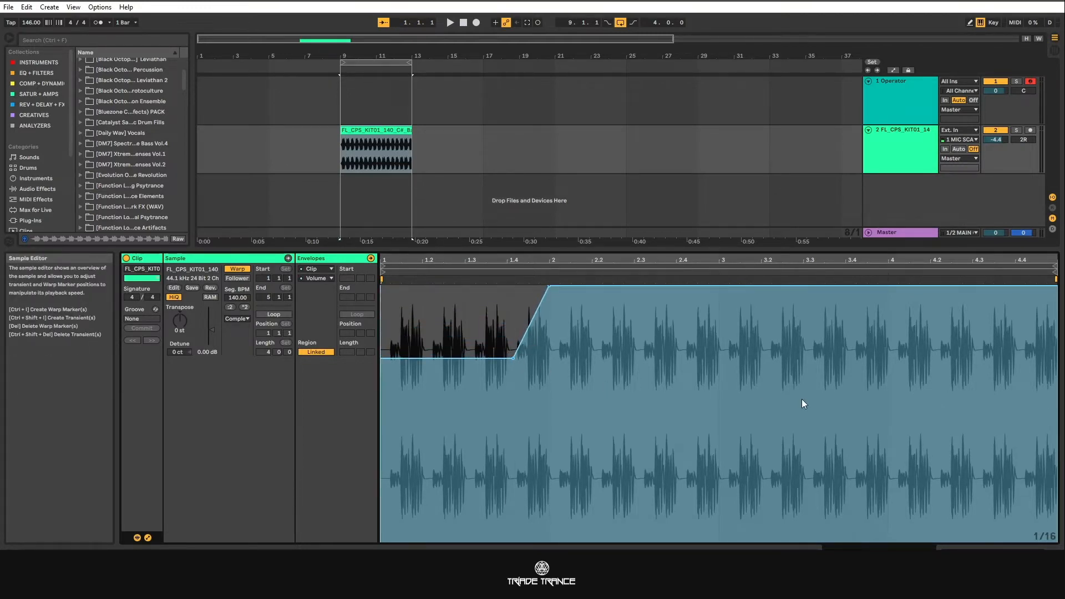
left_click(1017, 129)
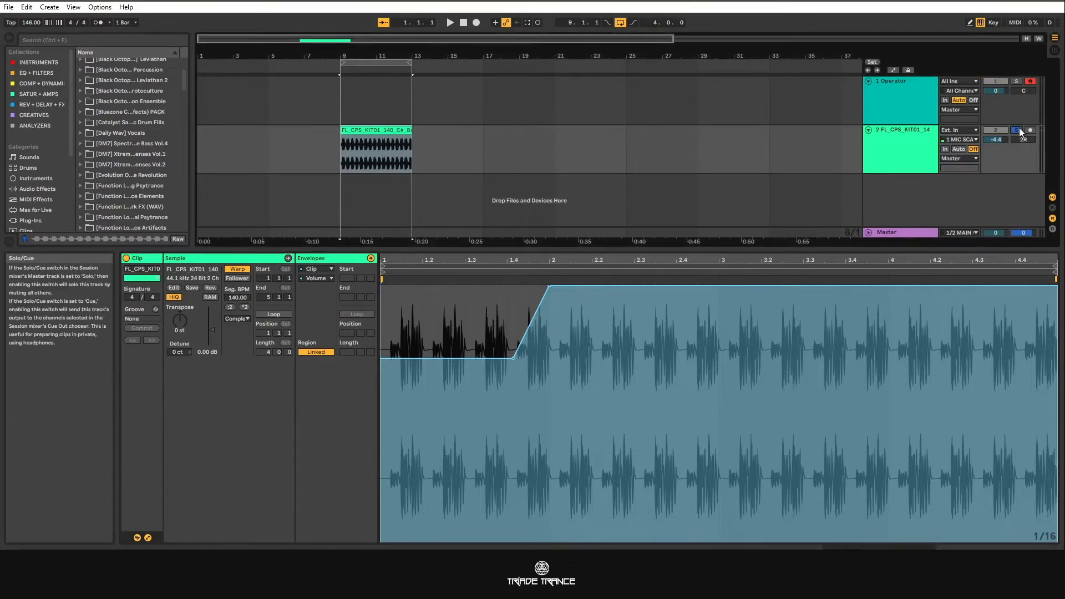
key("space")
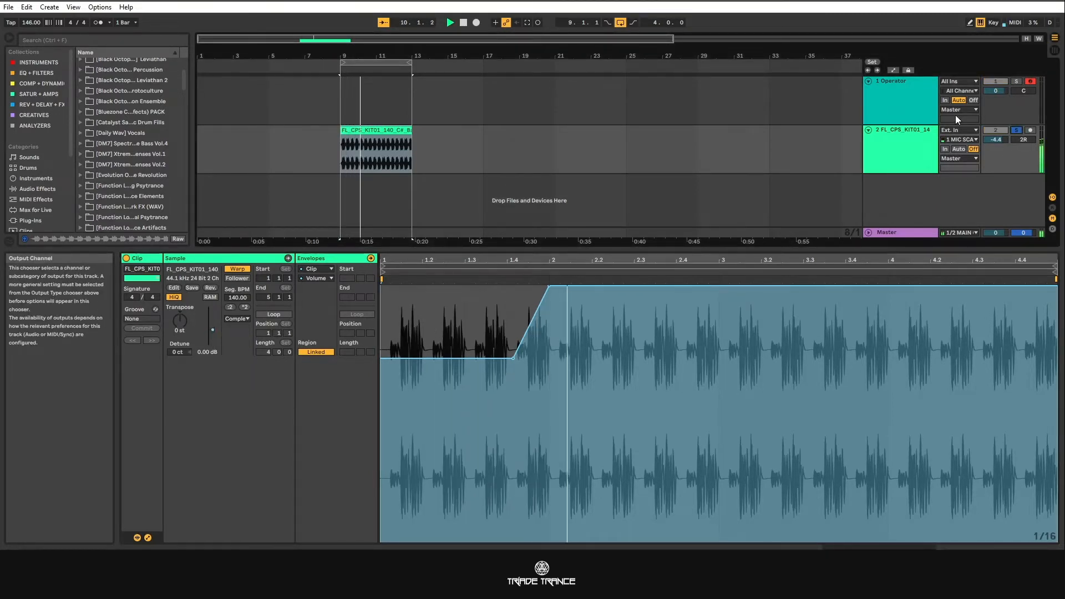
key("space")
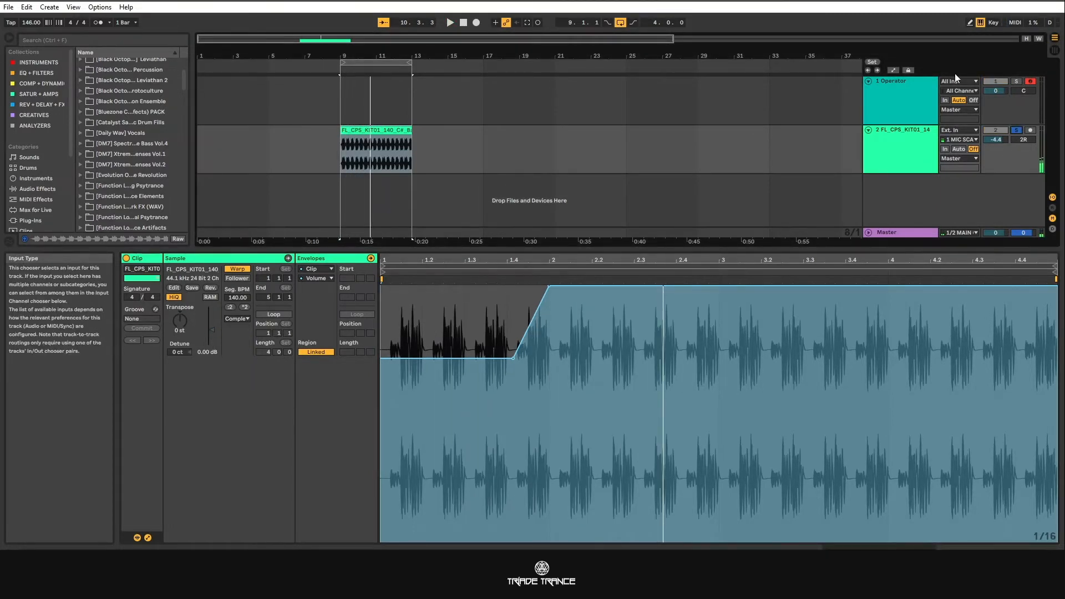
Step: In Draw Mode with a fixed 1/8 grid, draw volume envelope steps of varying heights across bars 1 to 3 of the clip
left_click(970, 23)
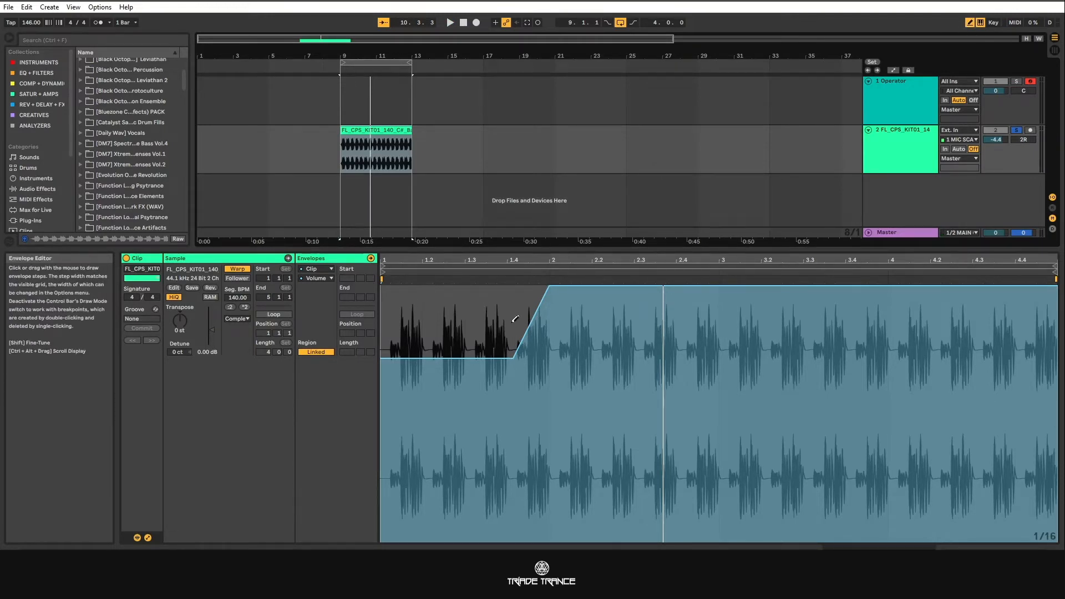
right_click(571, 363)
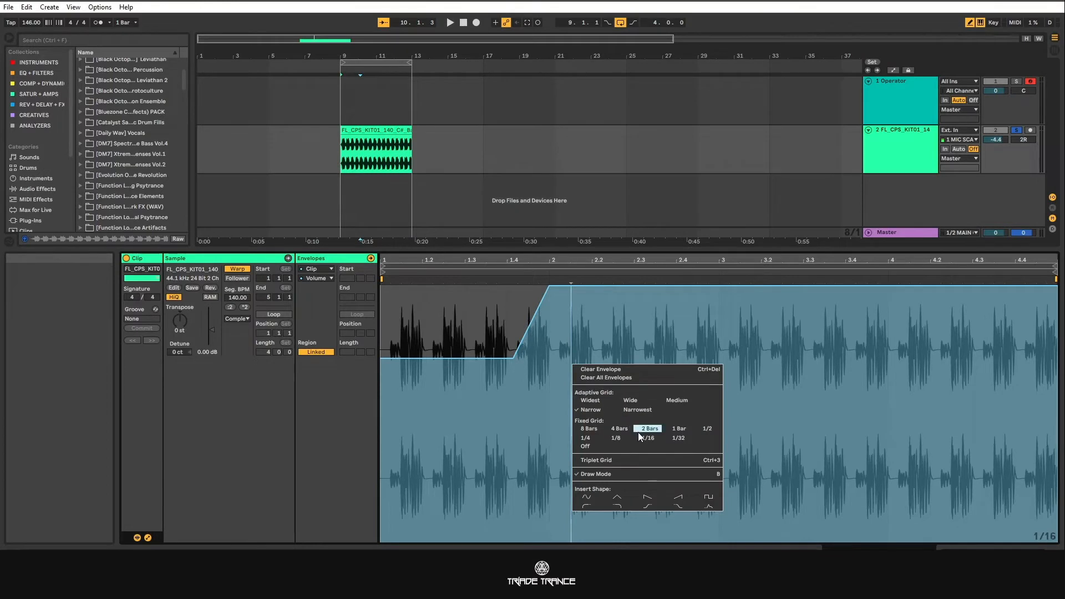
left_click(616, 438)
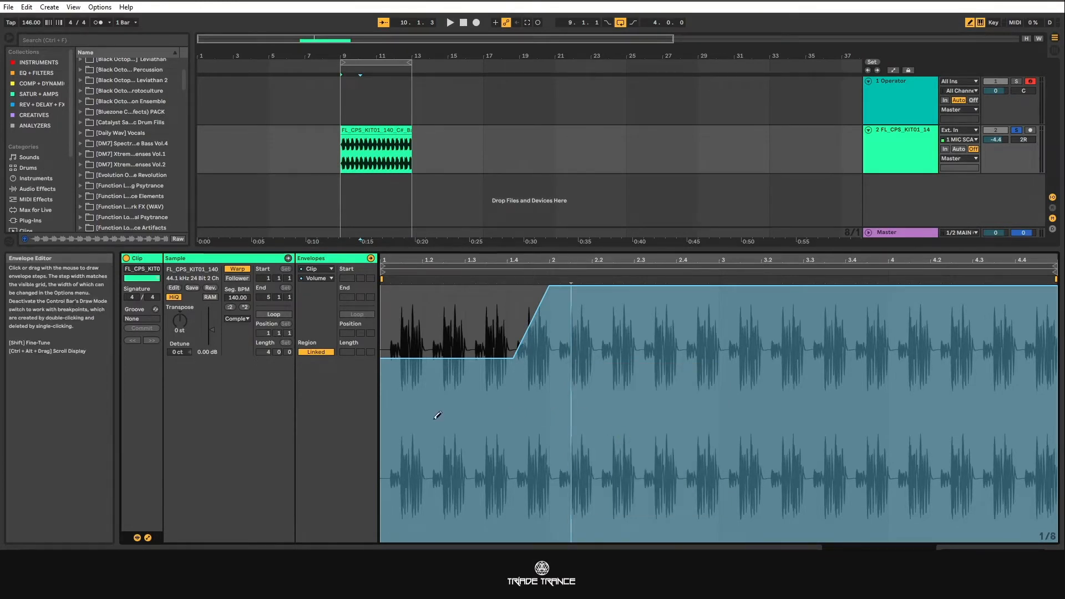
left_click(412, 416)
left_click(454, 320)
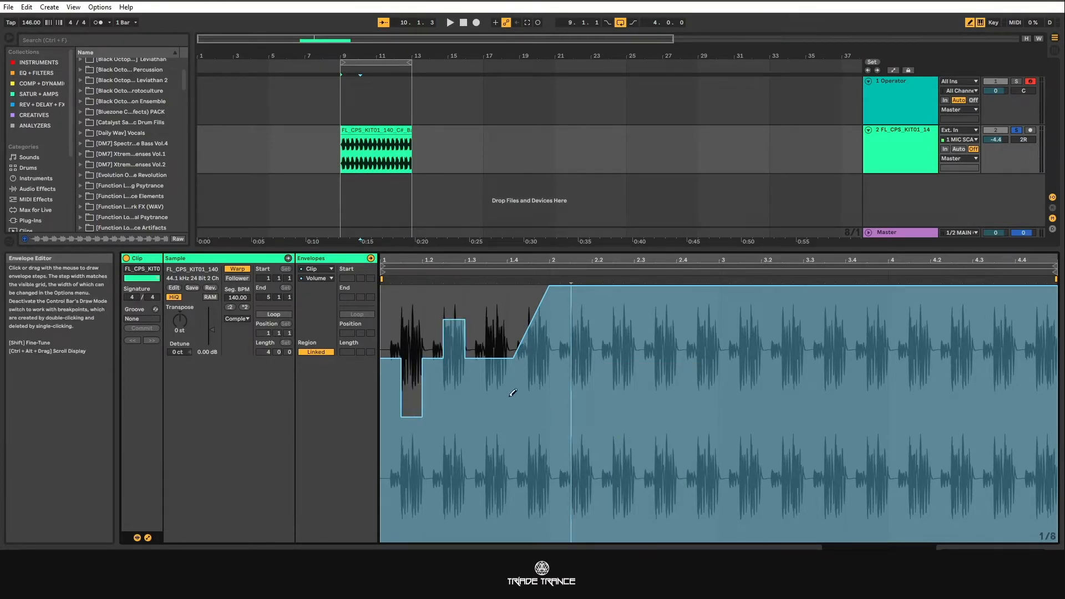
left_click(517, 424)
left_click(602, 486)
left_click(645, 328)
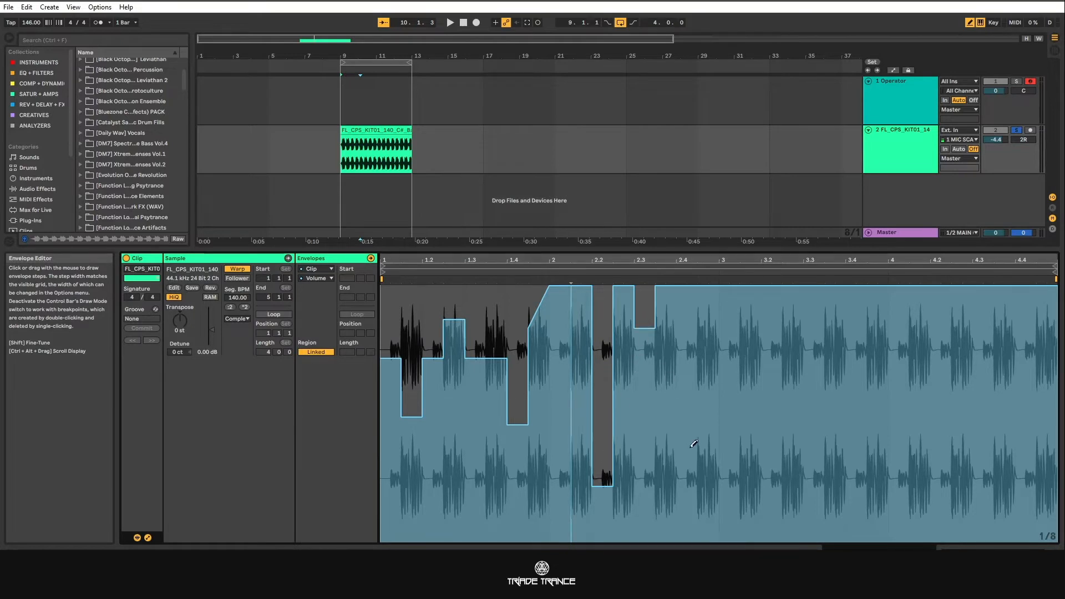
left_click(692, 448)
left_click(731, 499)
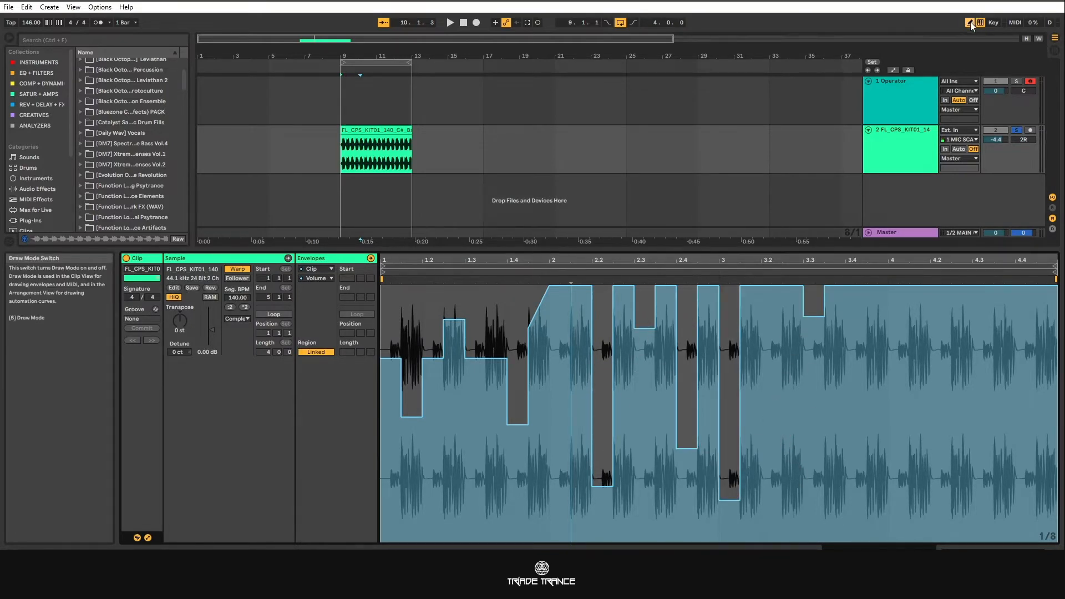
Step: Clear the drawn volume envelope back to 100% outside Draw Mode and set the fixed grid to 1/16
left_click_drag(824, 287, 478, 286)
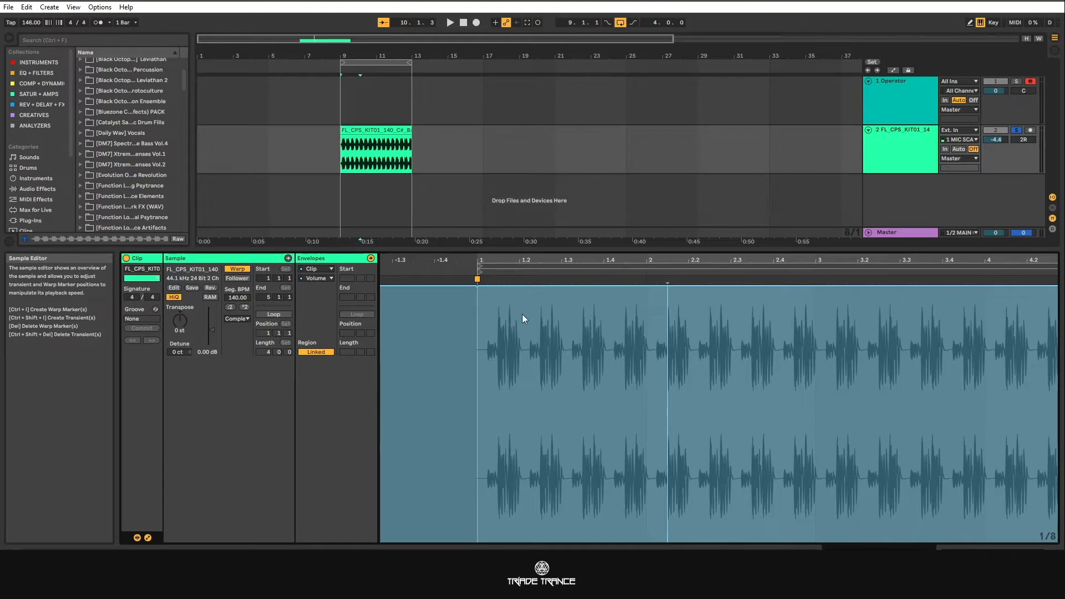
right_click(550, 338)
left_click(635, 415)
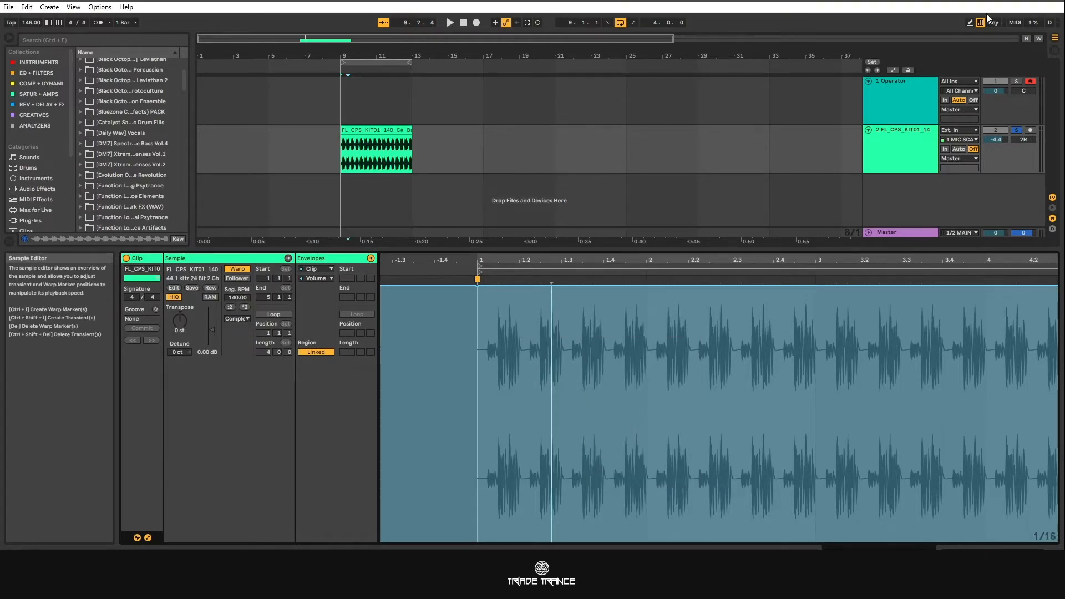
Step: In Draw Mode, cut the volume envelope to near zero up to beat 1.3.3, keeping the third sixteenth of the first two beats, and leave the mode
left_click(970, 22)
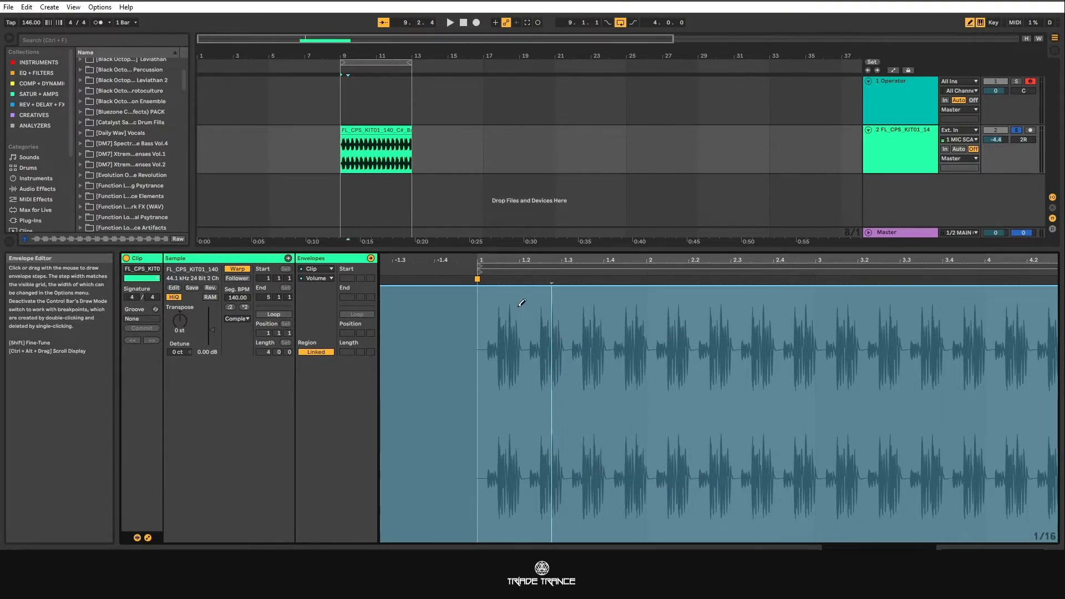
left_click_drag(518, 301, 518, 533)
left_click_drag(493, 288, 489, 525)
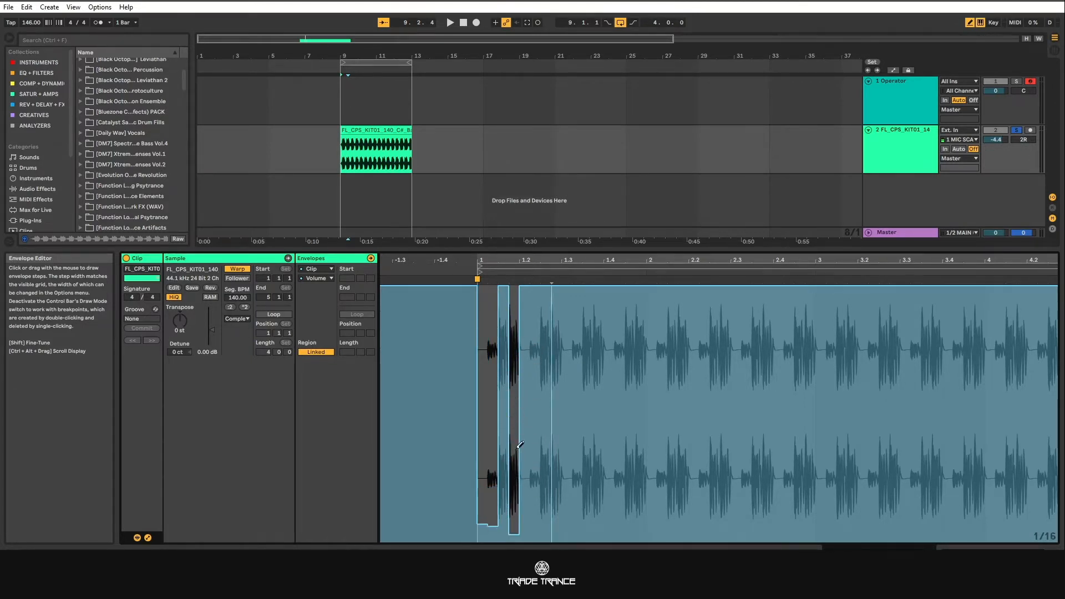
mouse_move(538, 284)
left_mouse_down()
mouse_move(542, 487)
mouse_move(523, 345)
mouse_move(523, 540)
mouse_move(481, 541)
left_mouse_up()
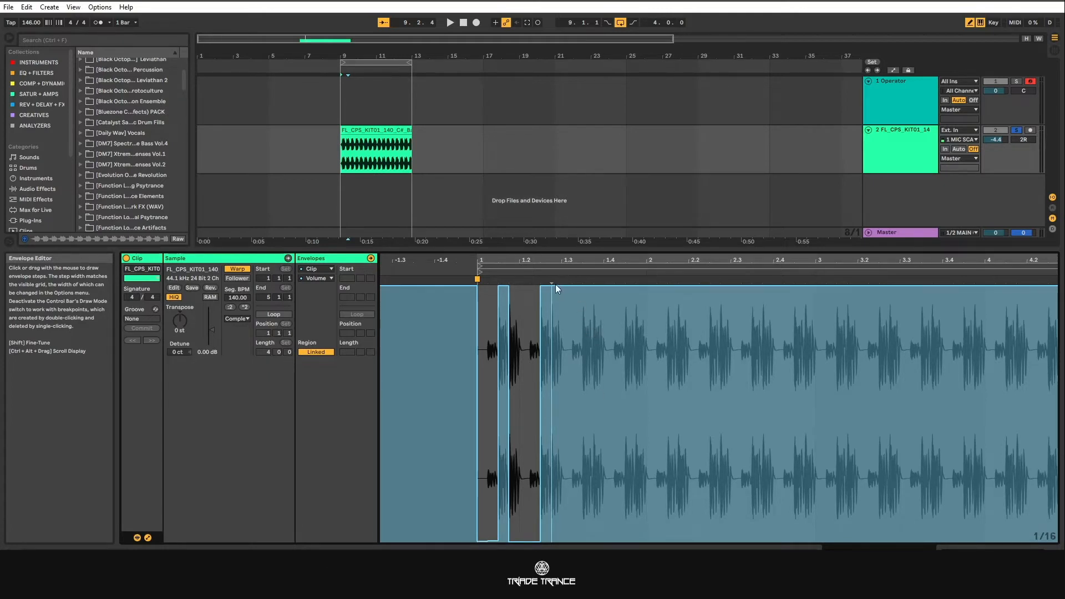
mouse_move(556, 285)
left_mouse_down()
mouse_move(552, 389)
mouse_move(548, 355)
mouse_move(552, 288)
mouse_move(561, 540)
mouse_move(583, 540)
left_mouse_up()
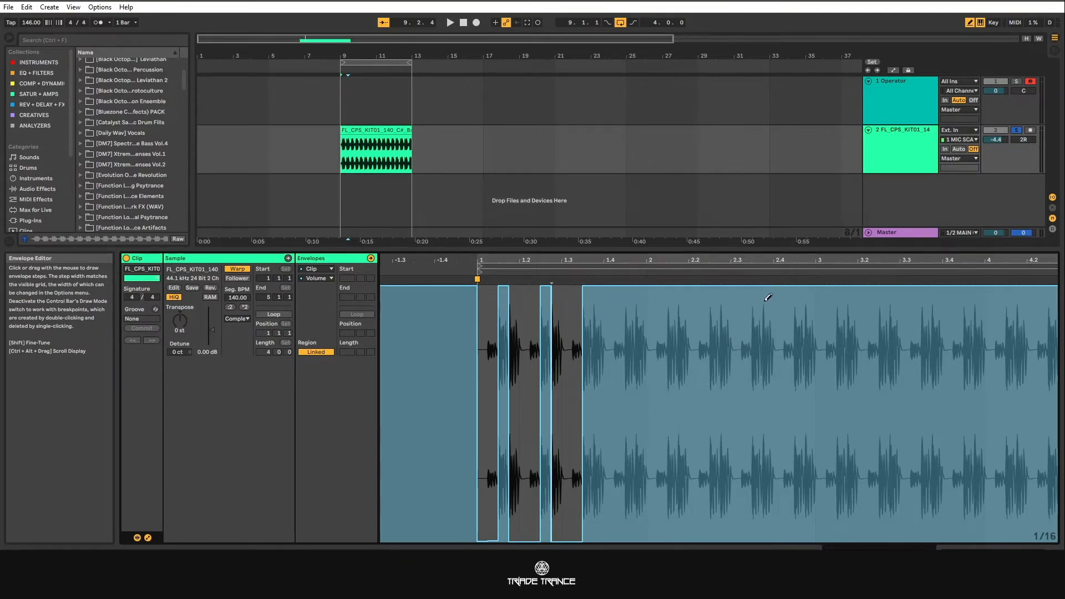
right_click(791, 374)
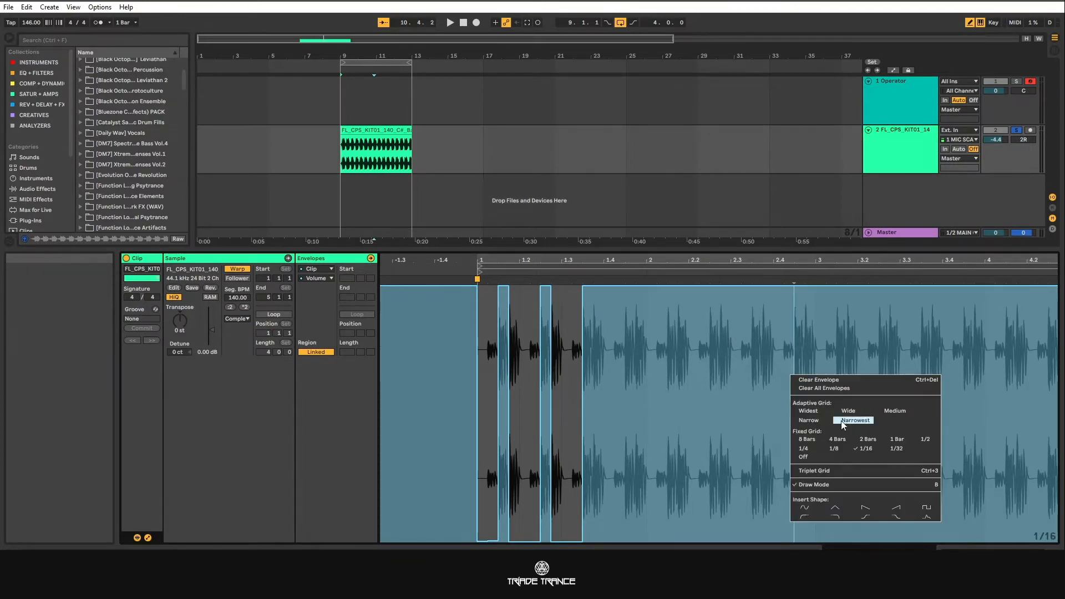
left_click(658, 371)
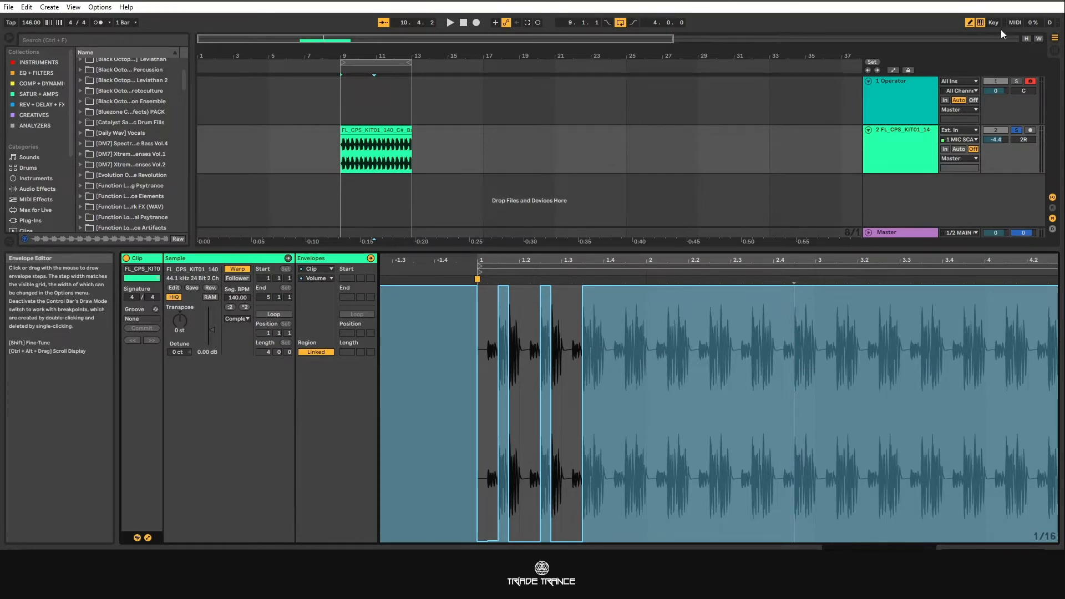
left_click(970, 22)
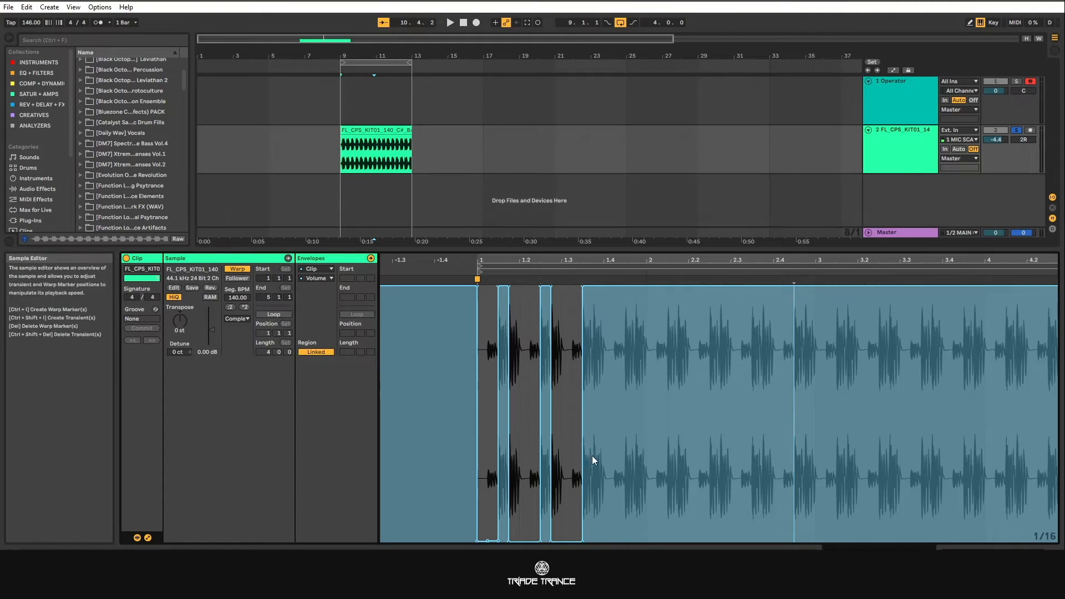
Step: Try duplicating the gated volume envelope section from 1.1.3 to about 1.3.4 along the clip, and undo the duplicates
left_click_drag(592, 455, 500, 459)
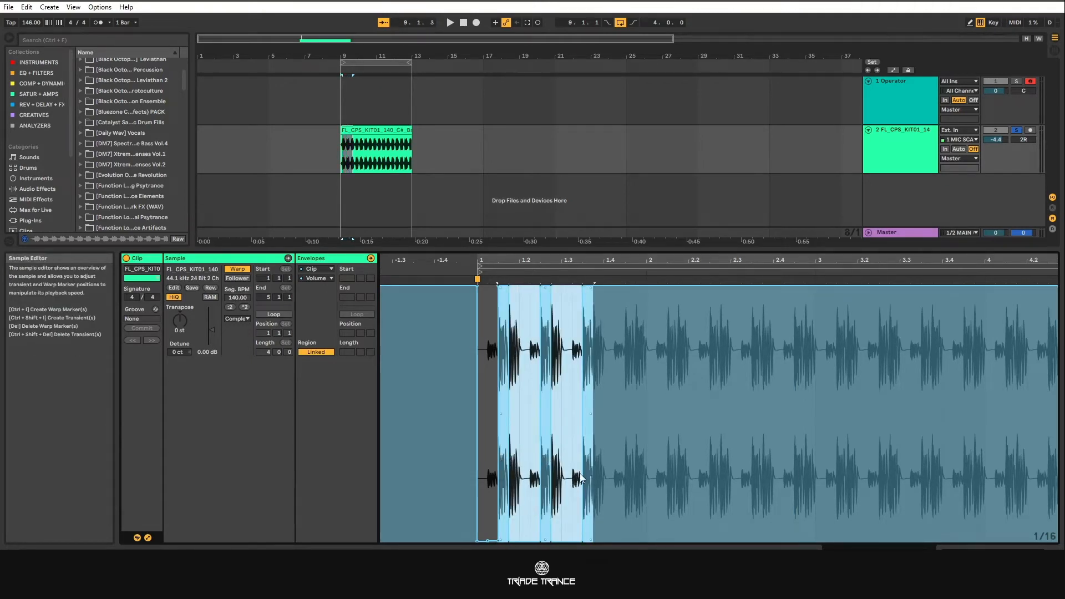
key("ctrl+d")
key("ctrl+d")
key("ctrl+z")
key("ctrl+z")
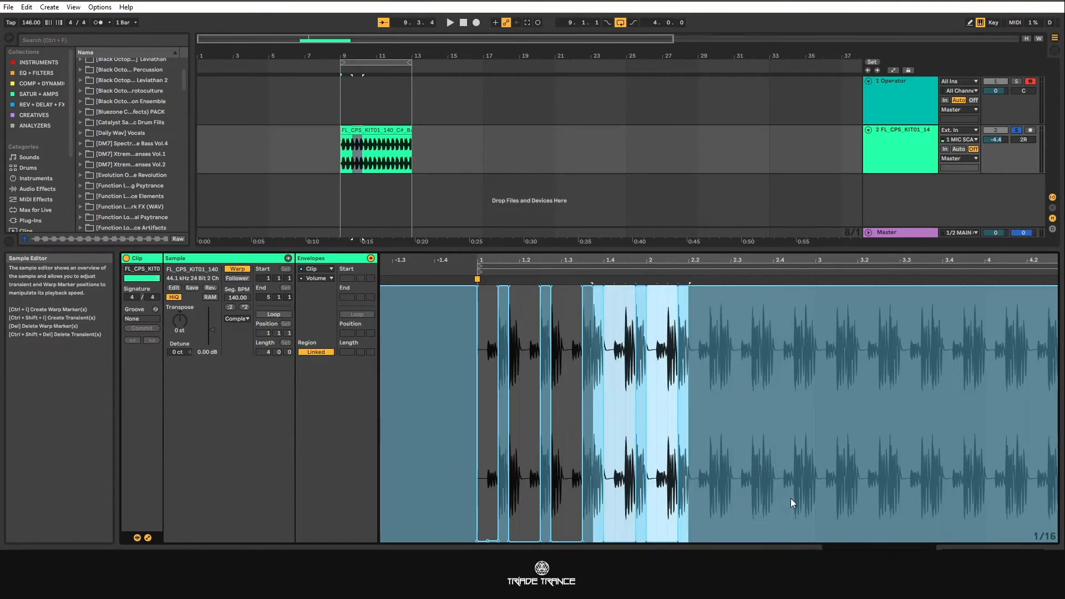
Step: Select the gated volume envelope section from 1.1.4 to 1.3.4 and duplicate it five times, up to 4.1.4
left_click_drag(511, 348, 590, 363)
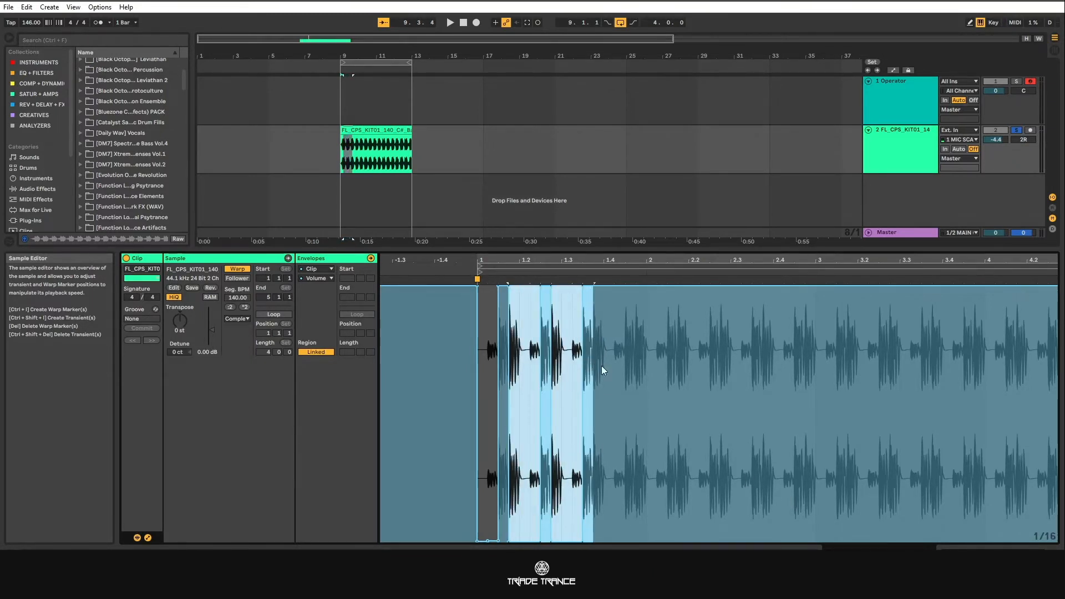
key("ctrl+d")
key("ctrl+d")
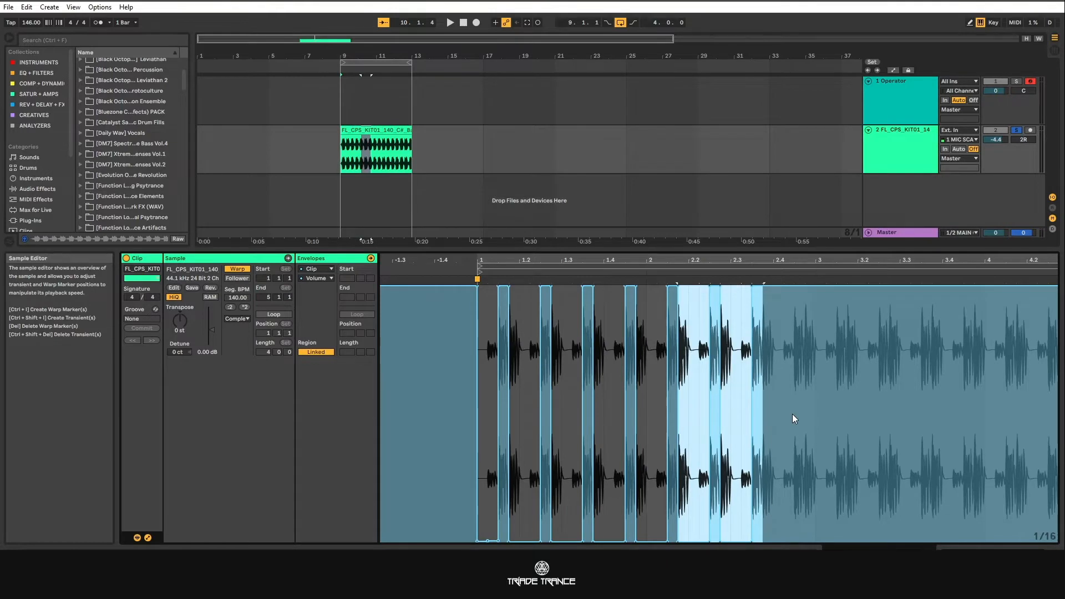
key("ctrl+d")
key("ctrl+d")
key("ctrl+d")
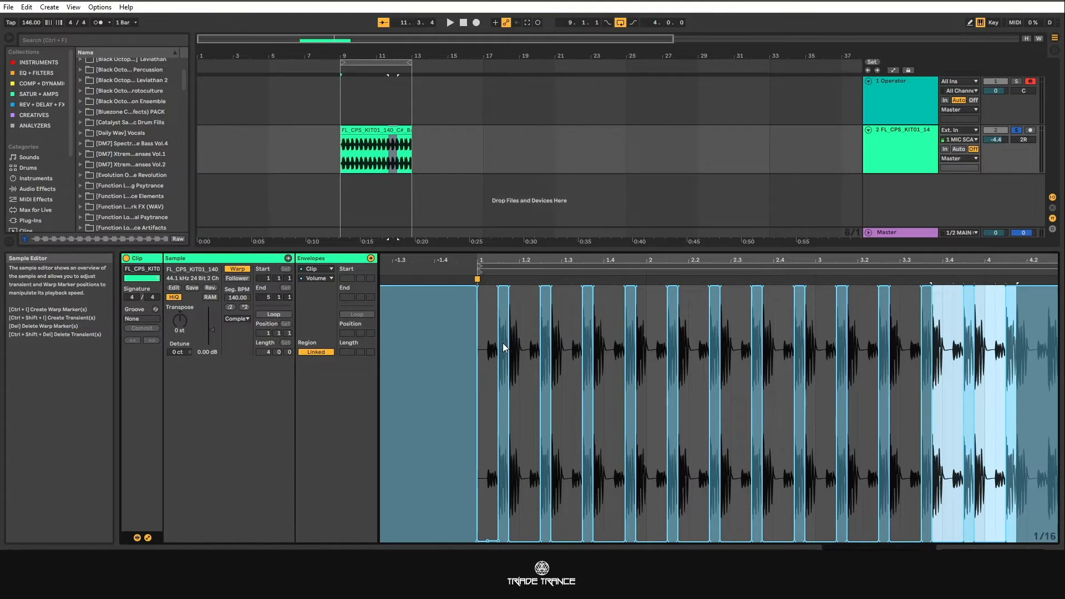
Step: Select the gated loop clip in the arrangement, play it from bar 9, and stop playback
left_click(369, 132)
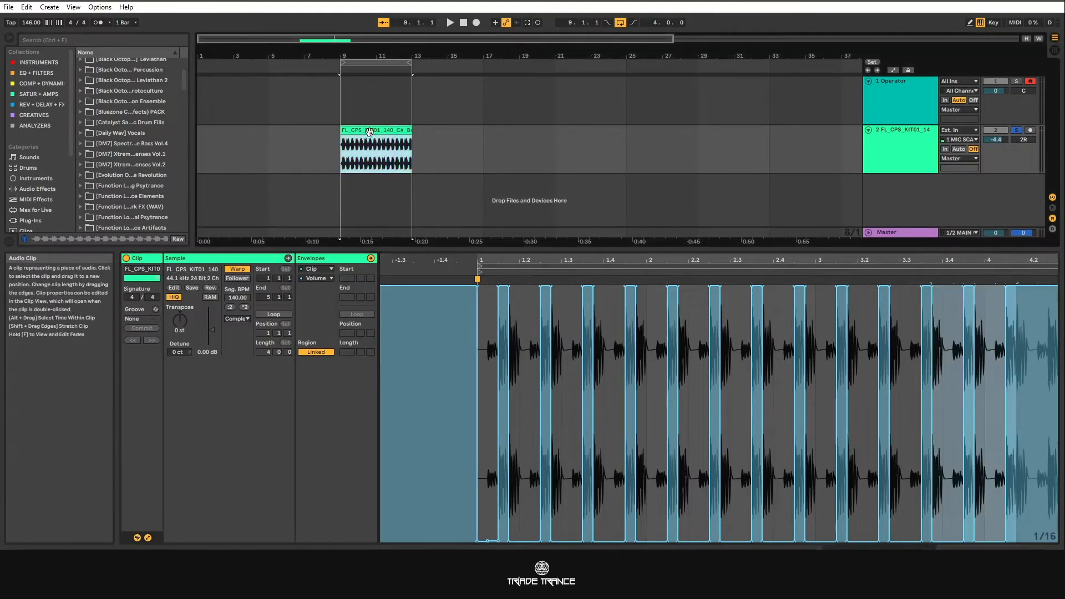
key("space")
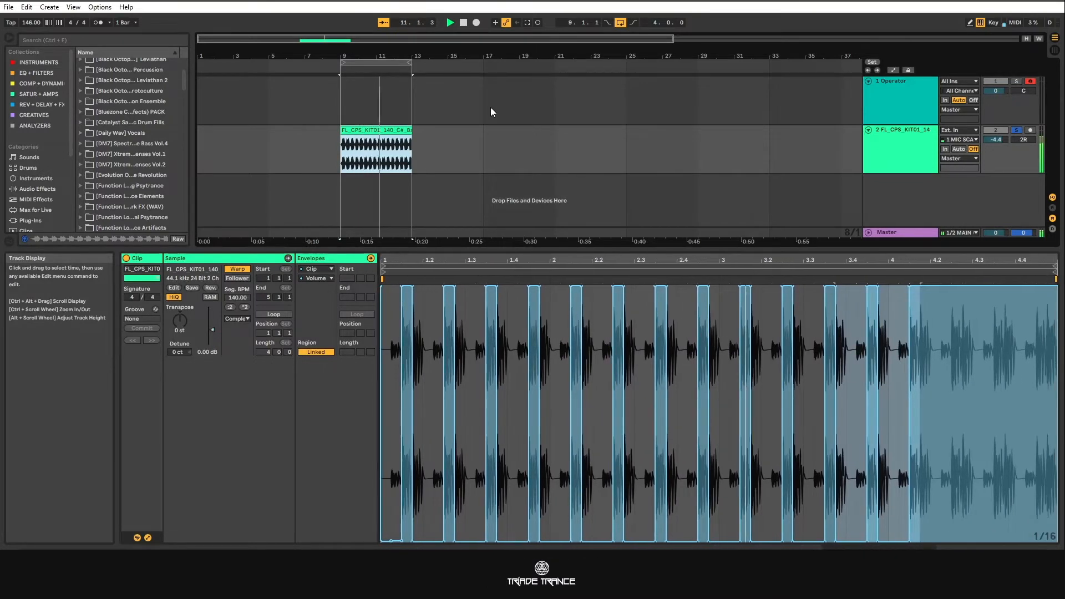
key("space")
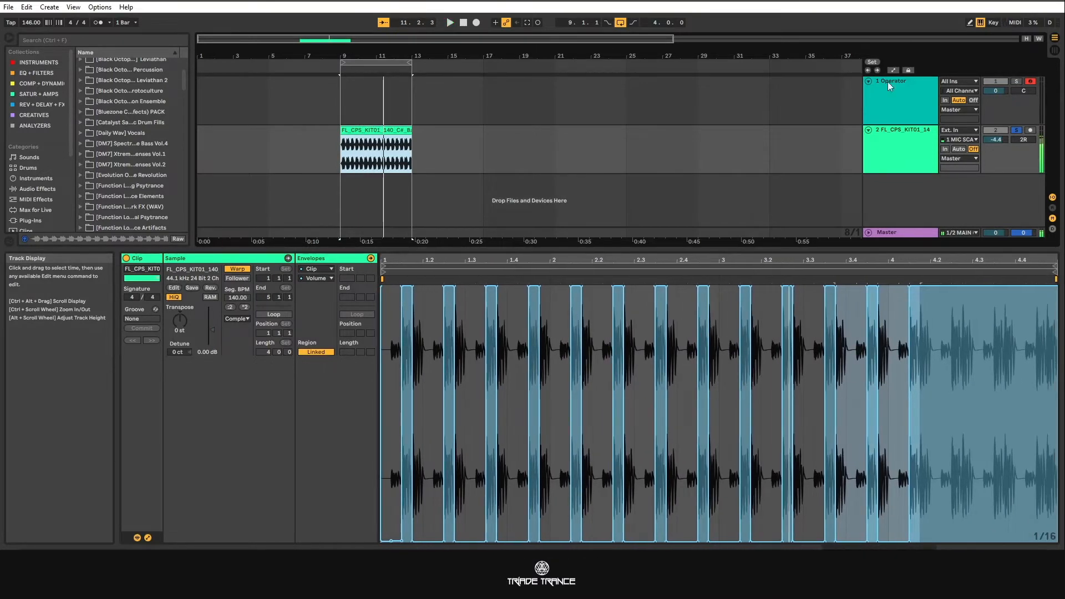
Step: In Draw Mode, draw a wavy stepped volume envelope across the clip, redraw it with a fixed 1/4 grid, and leave the mode
left_click(969, 23)
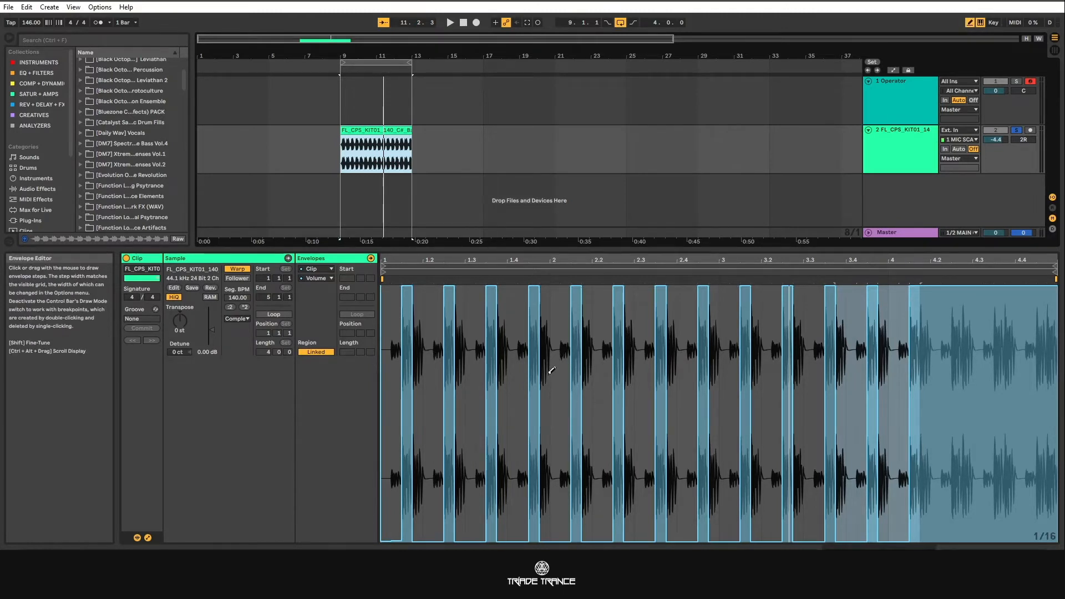
mouse_move(502, 433)
left_mouse_down()
mouse_move(624, 447)
mouse_move(785, 330)
mouse_move(983, 371)
left_mouse_up()
right_click(687, 369)
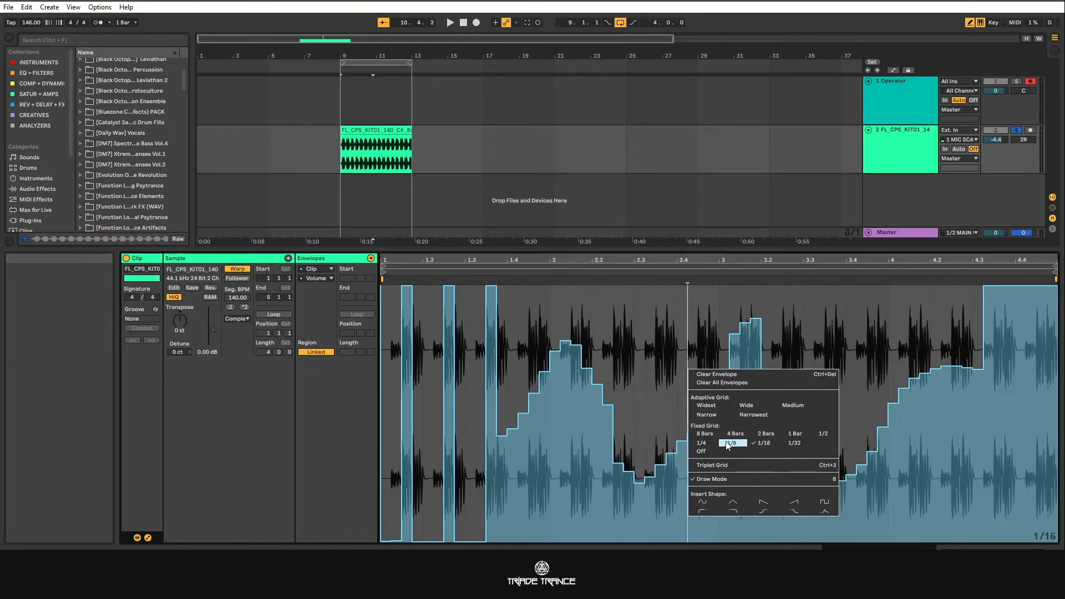
left_click(701, 443)
mouse_move(427, 384)
left_mouse_down()
mouse_move(584, 350)
mouse_move(683, 484)
mouse_move(861, 351)
mouse_move(921, 323)
left_mouse_up()
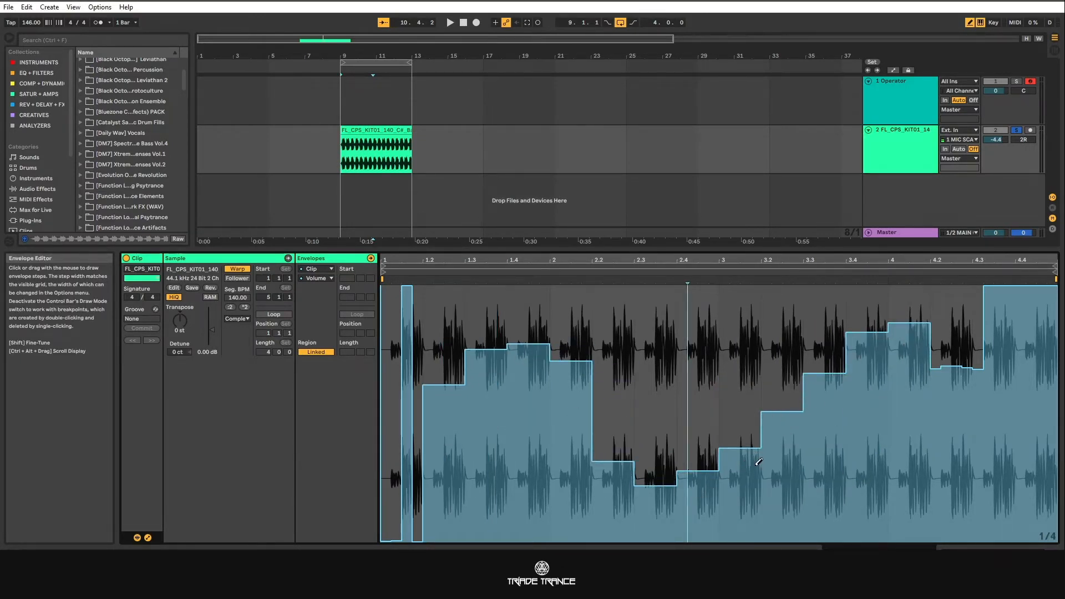
left_click(975, 25)
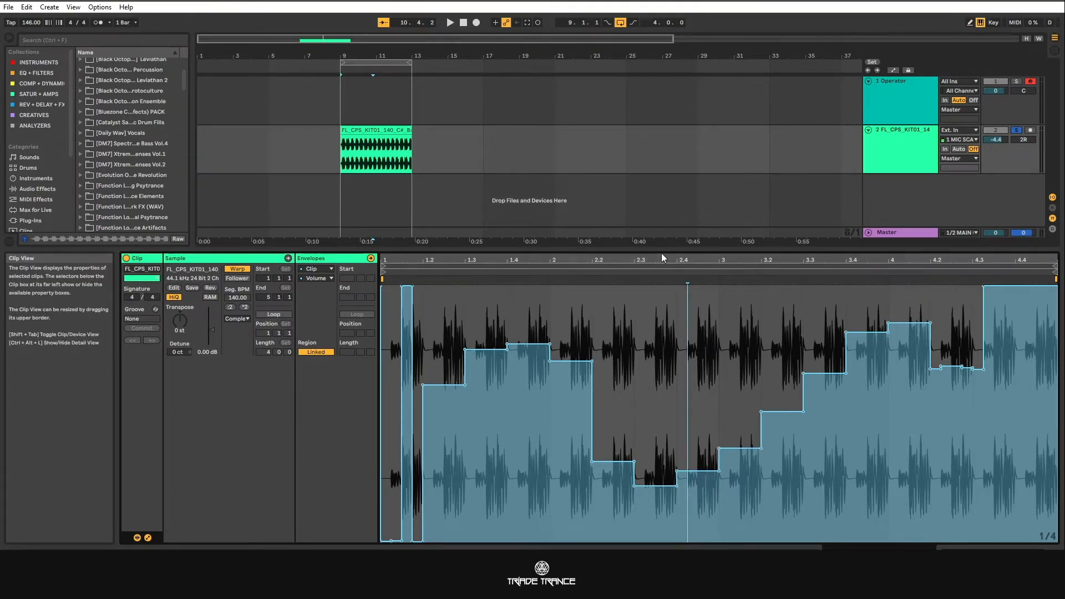
Step: Hide the clip detail view and collapse the [Function Loops] Psytrance Warriors folder in the browser
left_click_drag(663, 254, 662, 532)
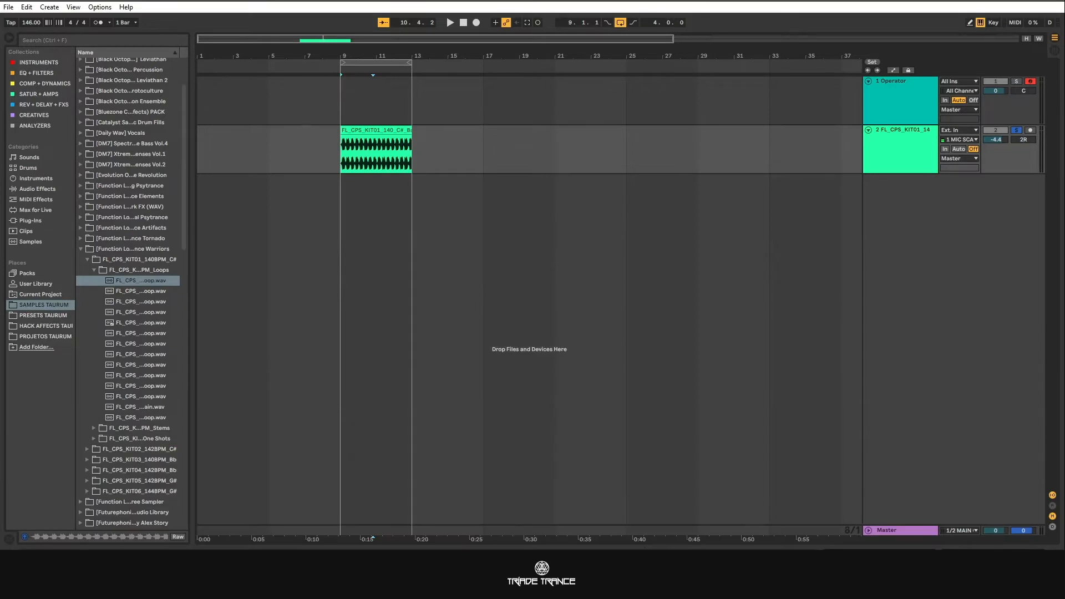
left_click(80, 249)
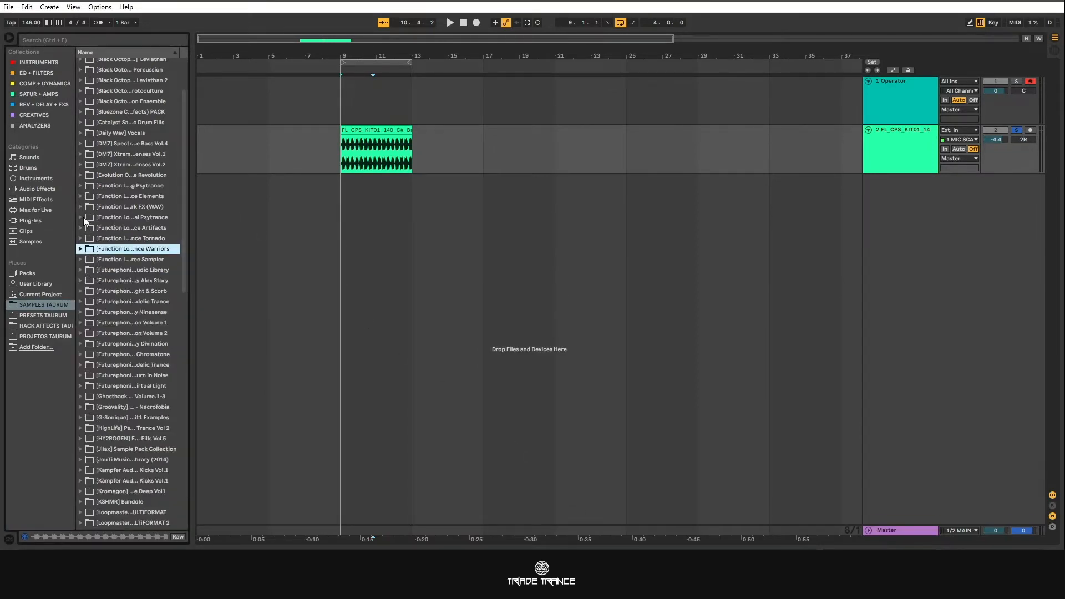
left_click(80, 218)
left_click(81, 217)
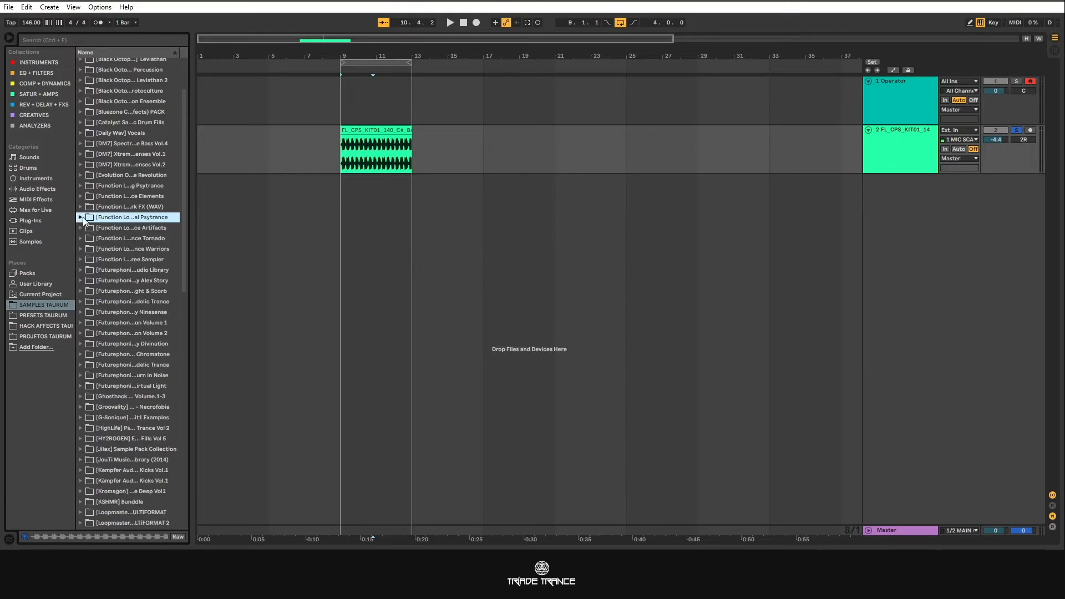
Step: Widen the browser's category column and its content list so the full folder names fit
left_click_drag(77, 222, 102, 224)
left_click_drag(189, 237, 281, 250)
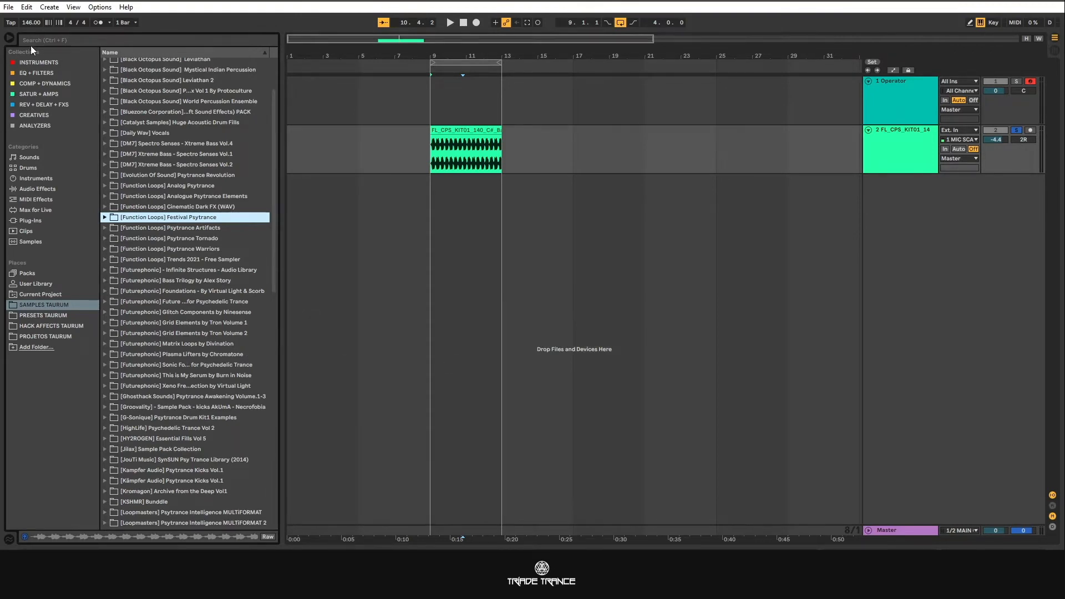
Step: Hide and show the browser several times, leaving it shown
left_click(10, 39)
left_click(11, 39)
left_click(11, 39)
left_click(11, 38)
left_click(11, 39)
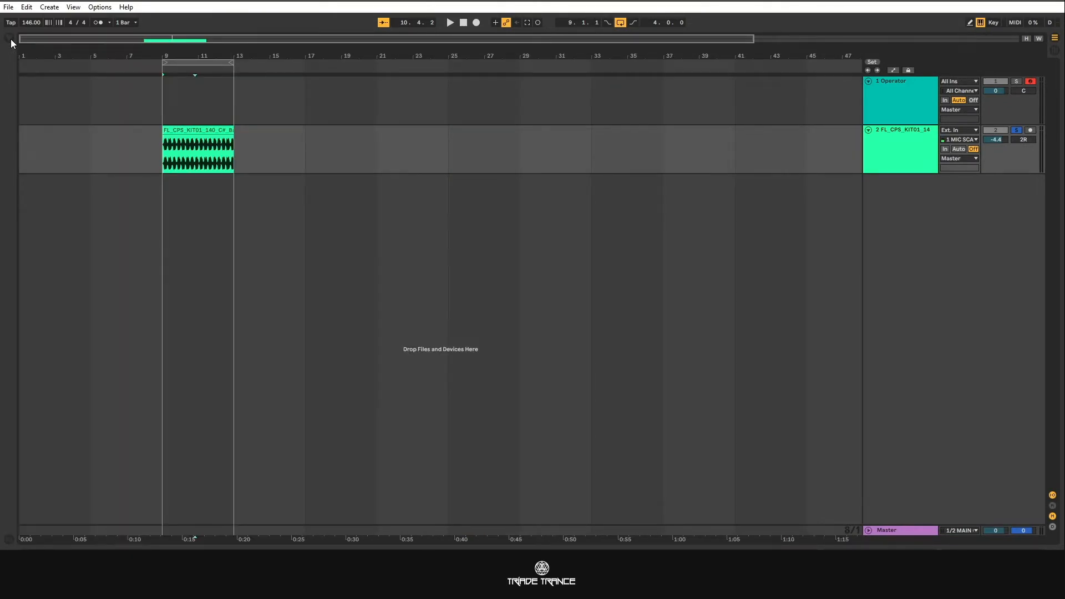
left_click(11, 39)
left_click(11, 39)
left_click(9, 40)
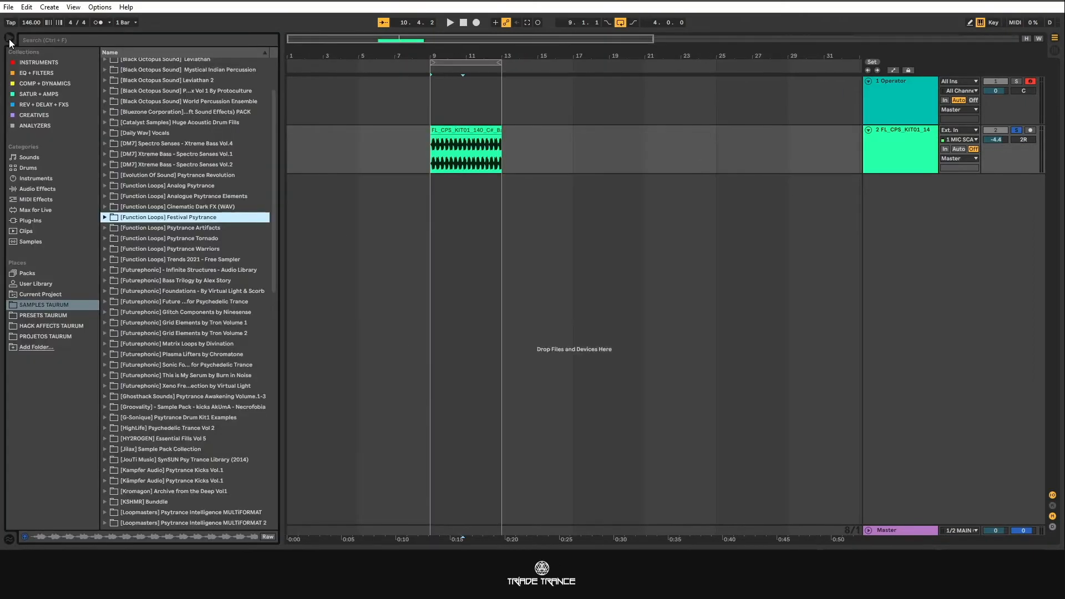
left_click(9, 39)
left_click(9, 40)
left_click(9, 40)
left_click(8, 39)
left_click(9, 38)
left_click(9, 39)
Step: Enter the Collections edit mode, view the rename option of the INSTRUMENTS collection, and finish editing without renaming
left_click(91, 52)
left_click(37, 62)
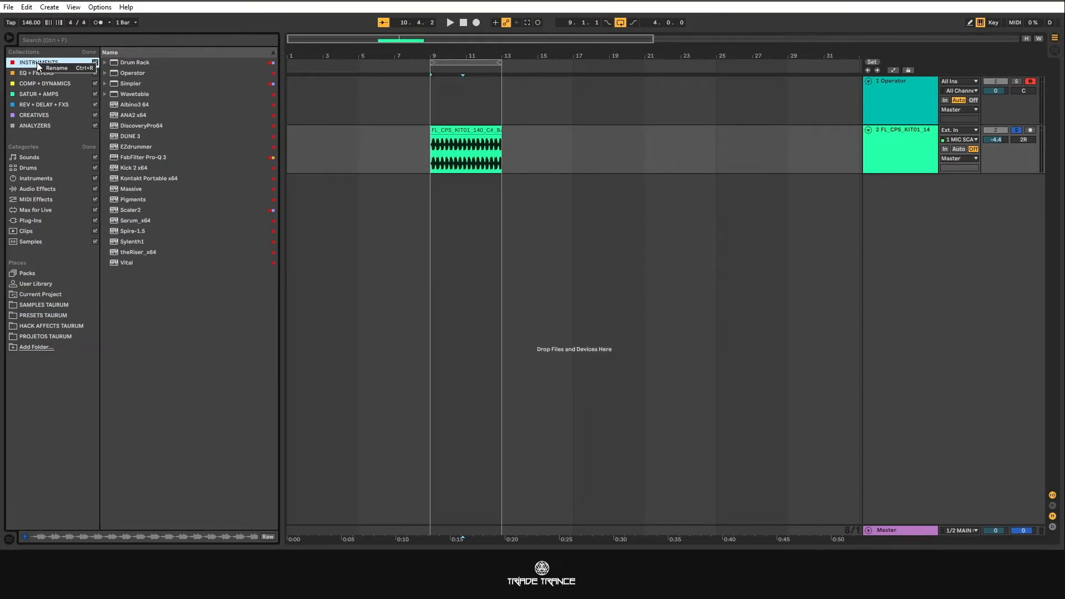
right_click(44, 64)
key("Escape")
left_click(92, 52)
Step: Examine the devices and plug-ins stored in each collection from EQ + FILTERS down to ANALYZERS
left_click(75, 71)
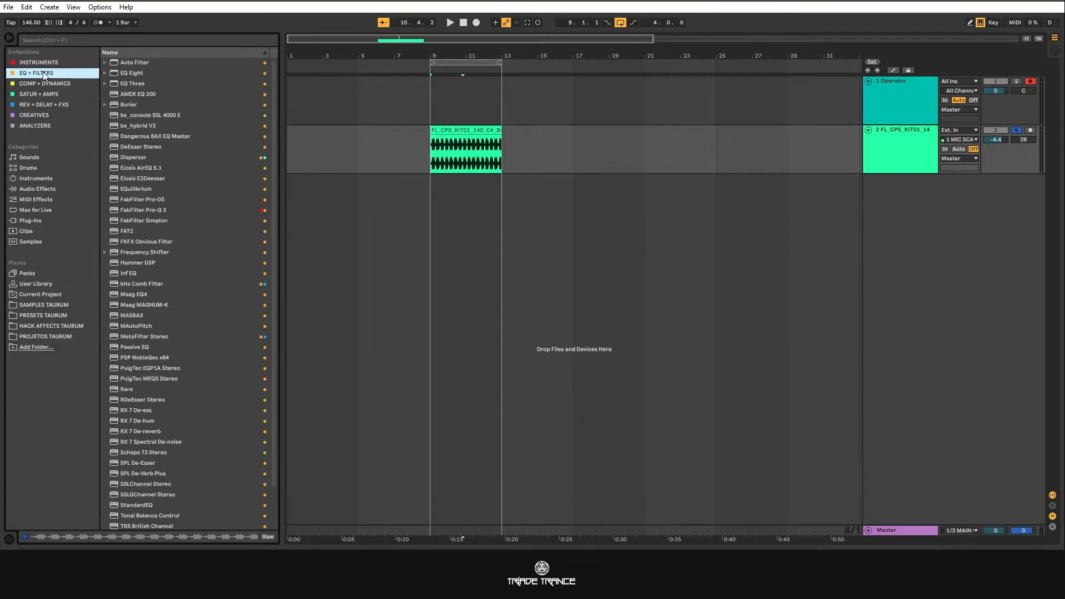
left_click(77, 87)
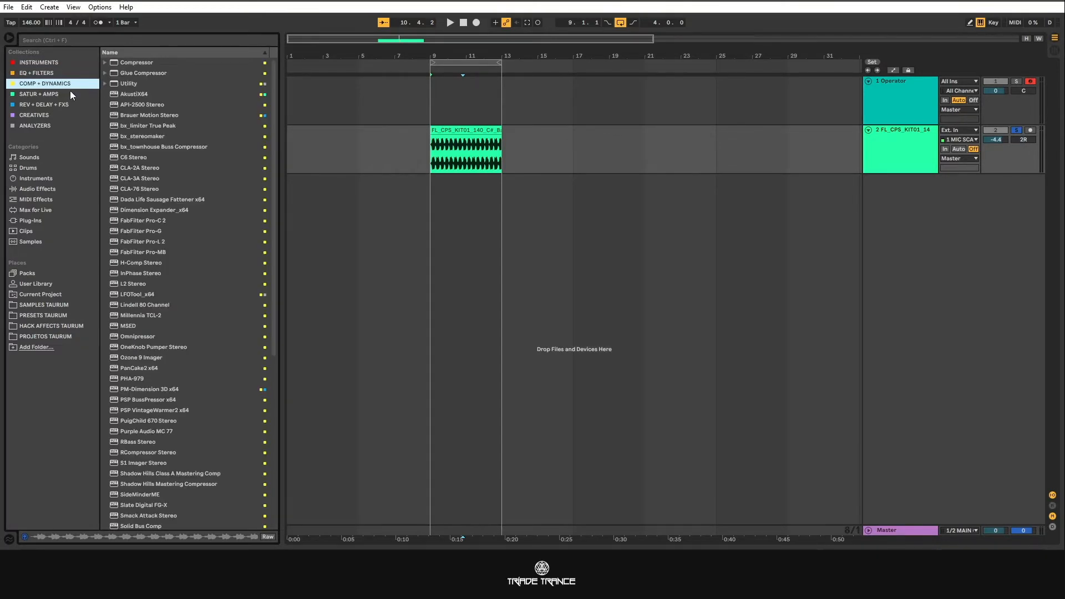
left_click(69, 95)
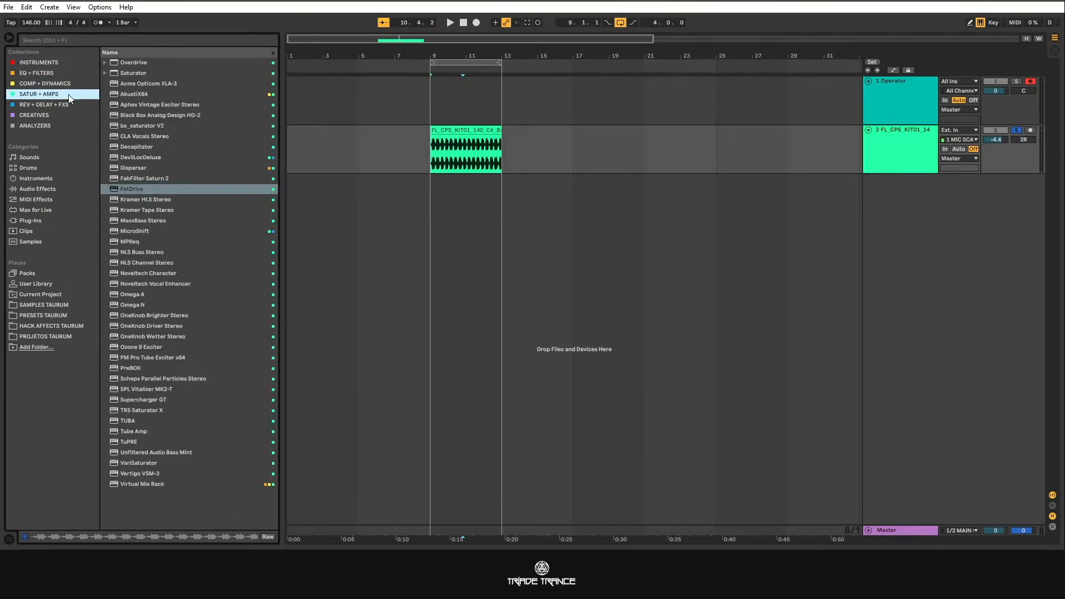
left_click(72, 104)
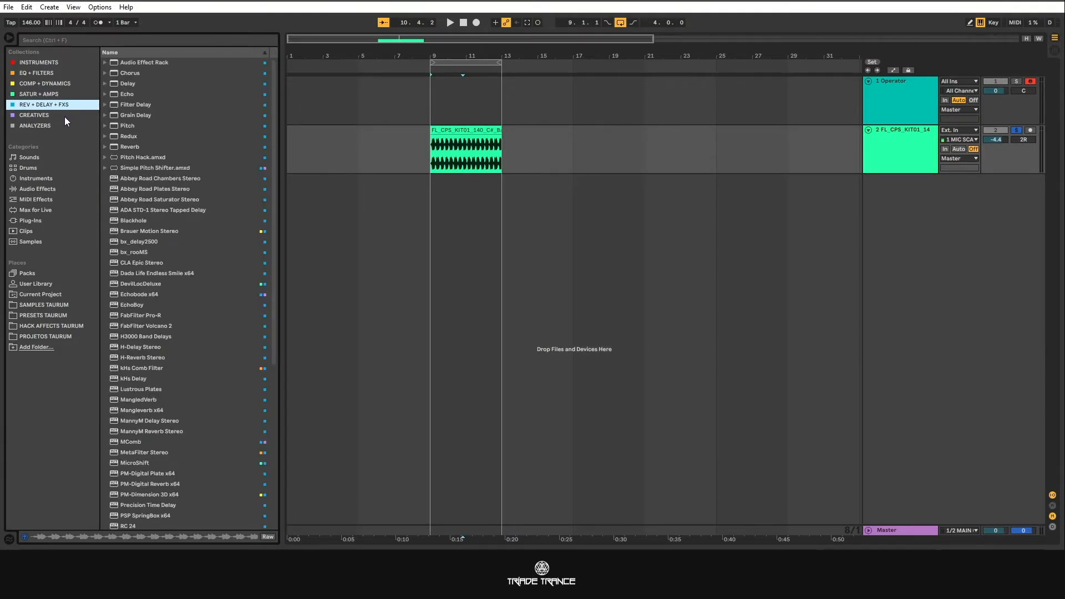
left_click(64, 117)
left_click(61, 126)
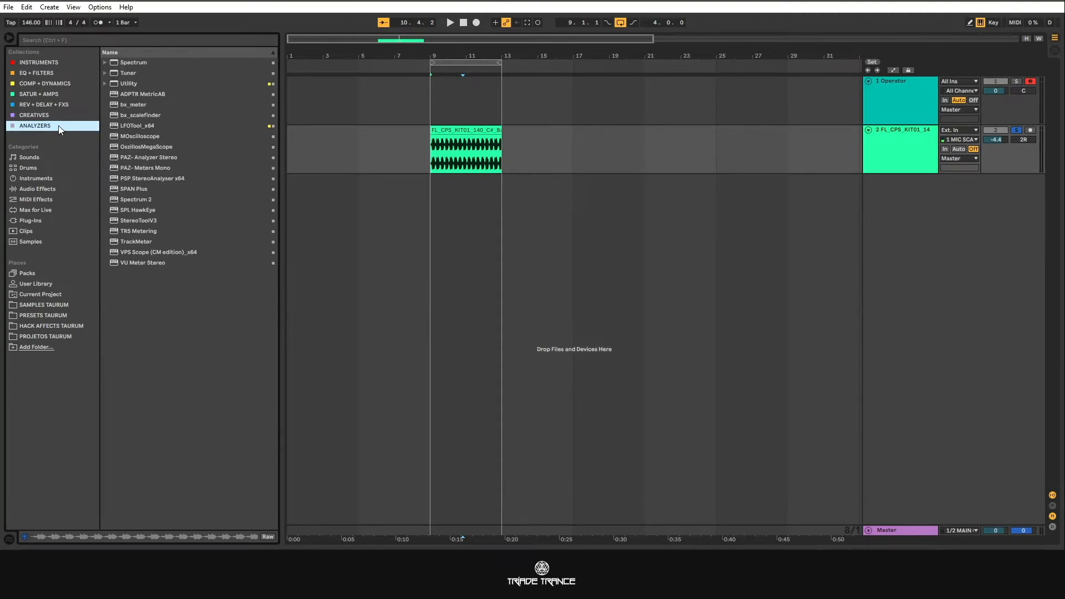
Step: Flip through all the collections again, finish on INSTRUMENTS, and briefly show the Collections edit mode
left_click(52, 115)
left_click(53, 105)
left_click(52, 94)
left_click(52, 83)
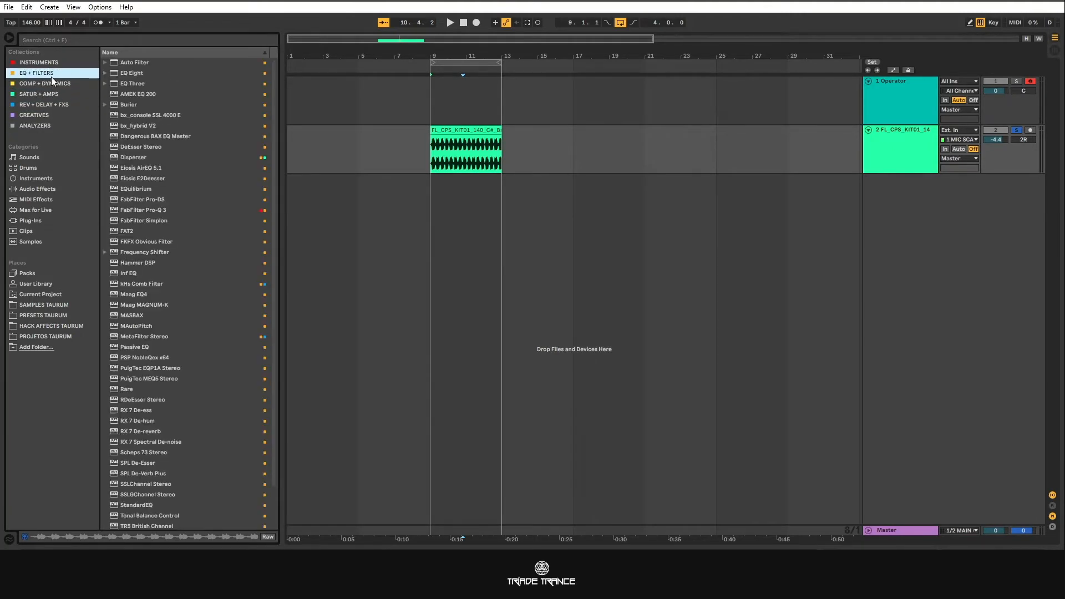
left_click(47, 64)
left_click(46, 73)
left_click(43, 83)
left_click(43, 94)
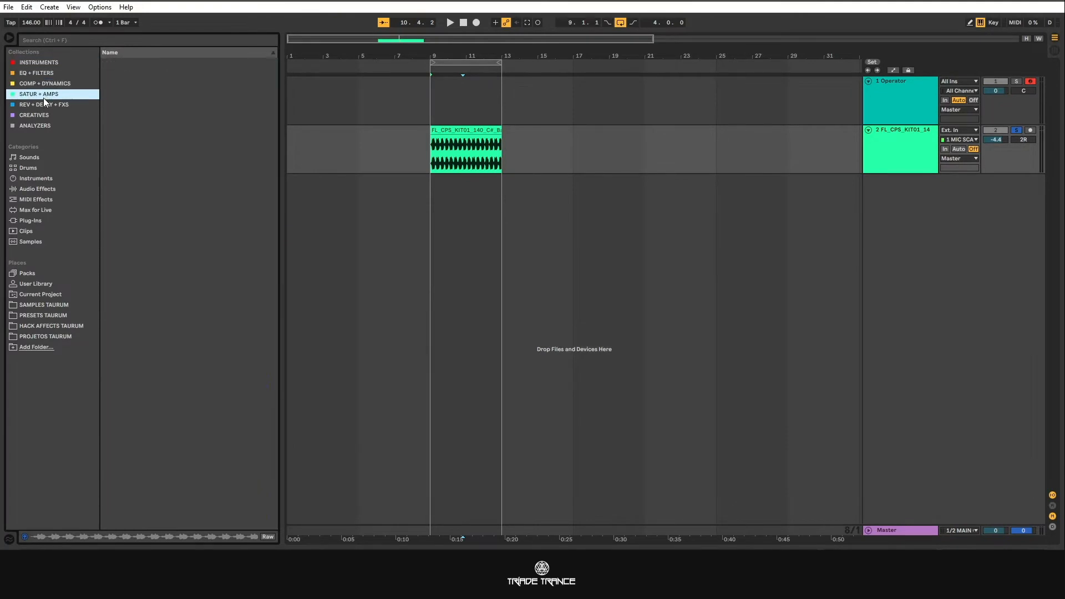
left_click(42, 105)
left_click(43, 115)
left_click(55, 126)
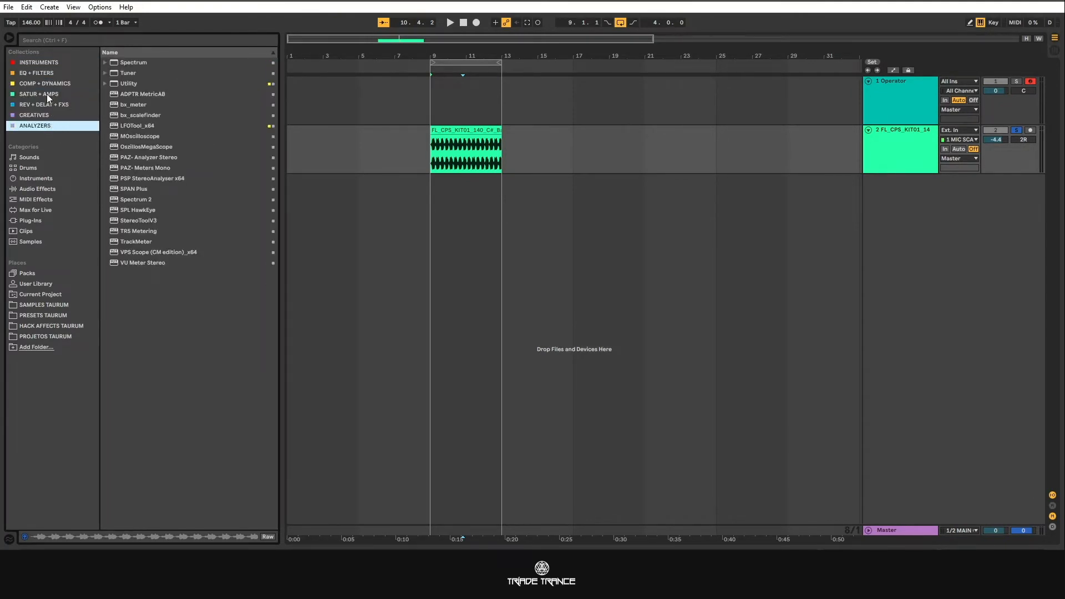
left_click(33, 63)
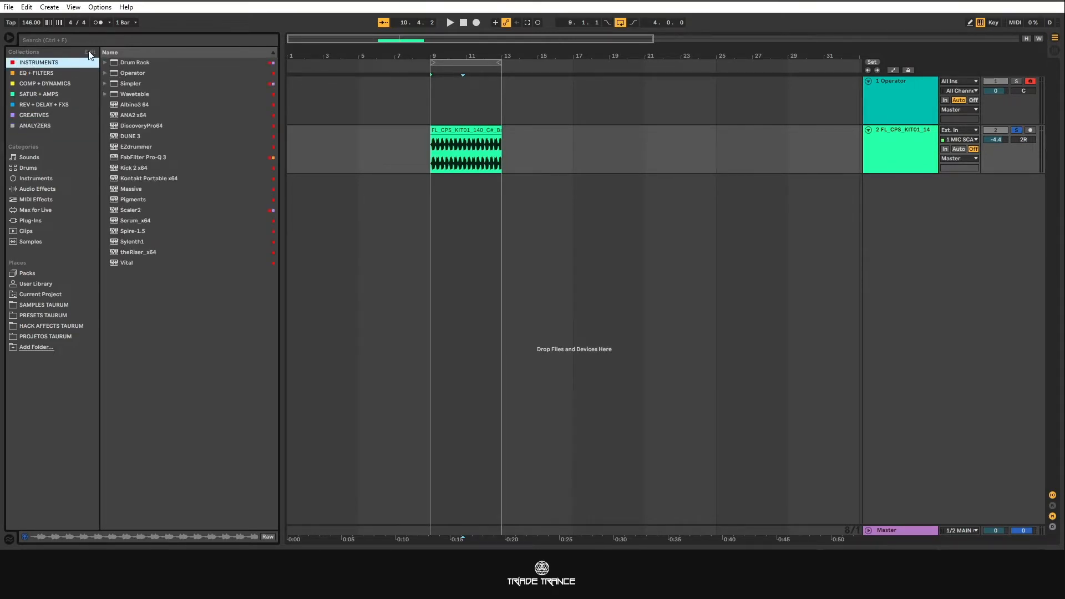
left_click(90, 51)
left_click(89, 52)
Step: Show the Instruments category and view the collection colours available for Operator without changing them
left_click(31, 178)
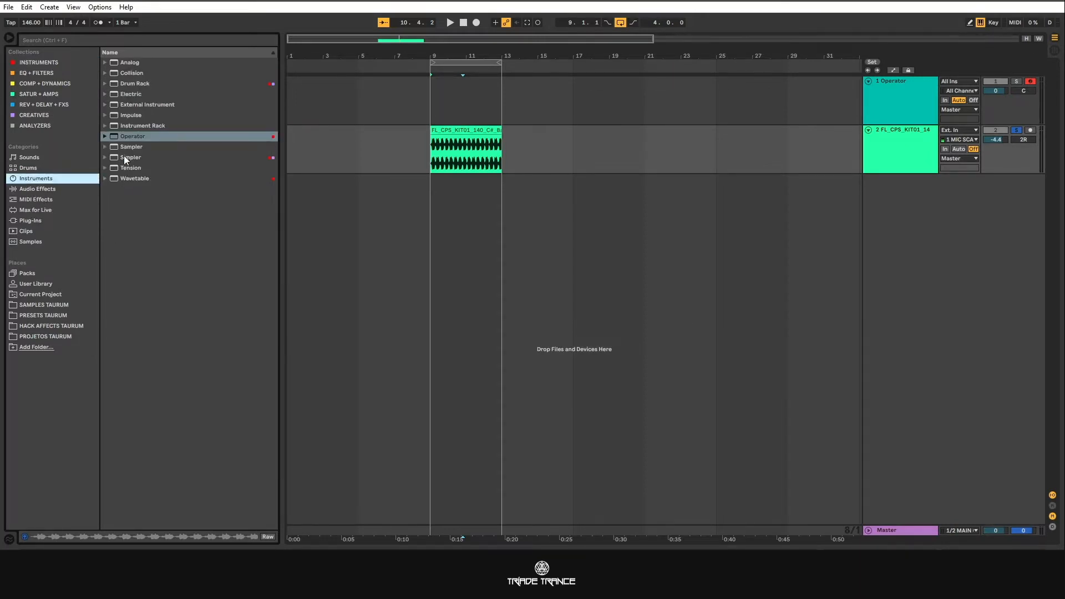
right_click(131, 137)
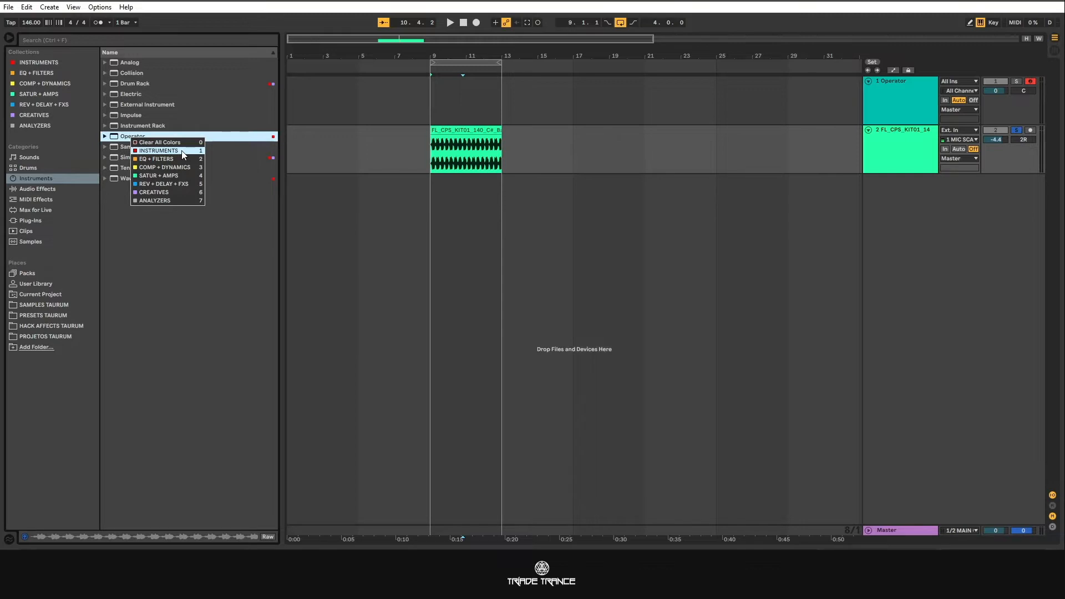
key("Escape")
Step: Show the Audio Effects category and view the collection colours available for Delay without changing them
left_click(45, 191)
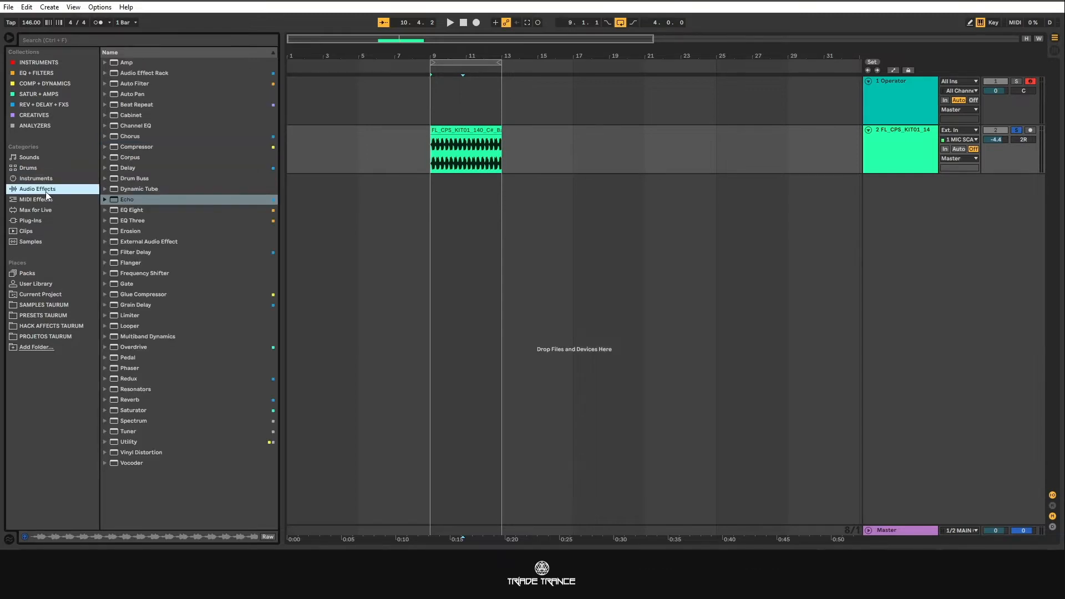
left_click(137, 168)
right_click(137, 168)
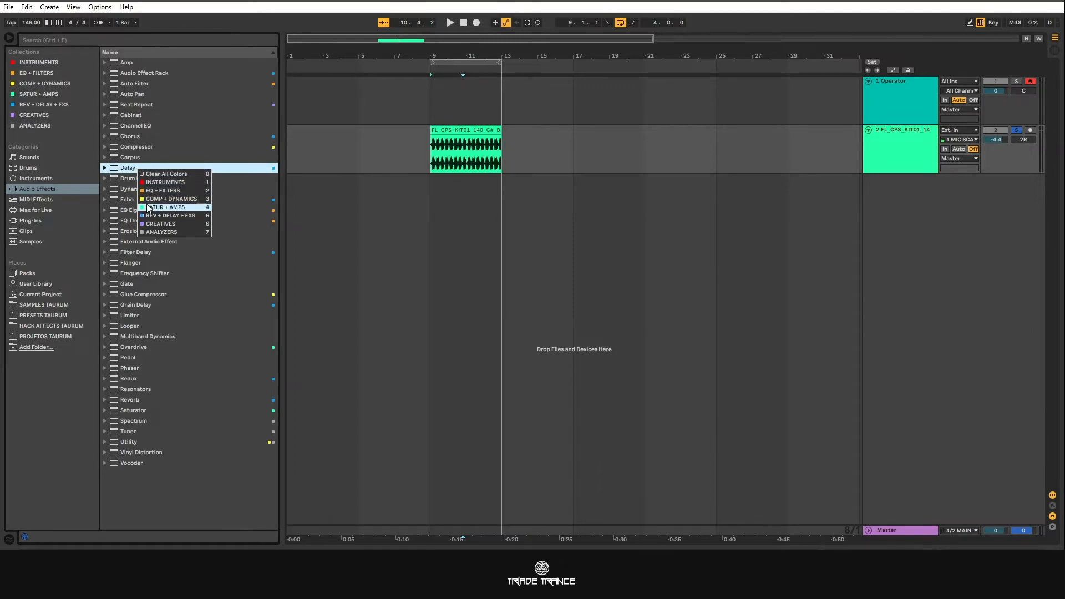
left_click(71, 145)
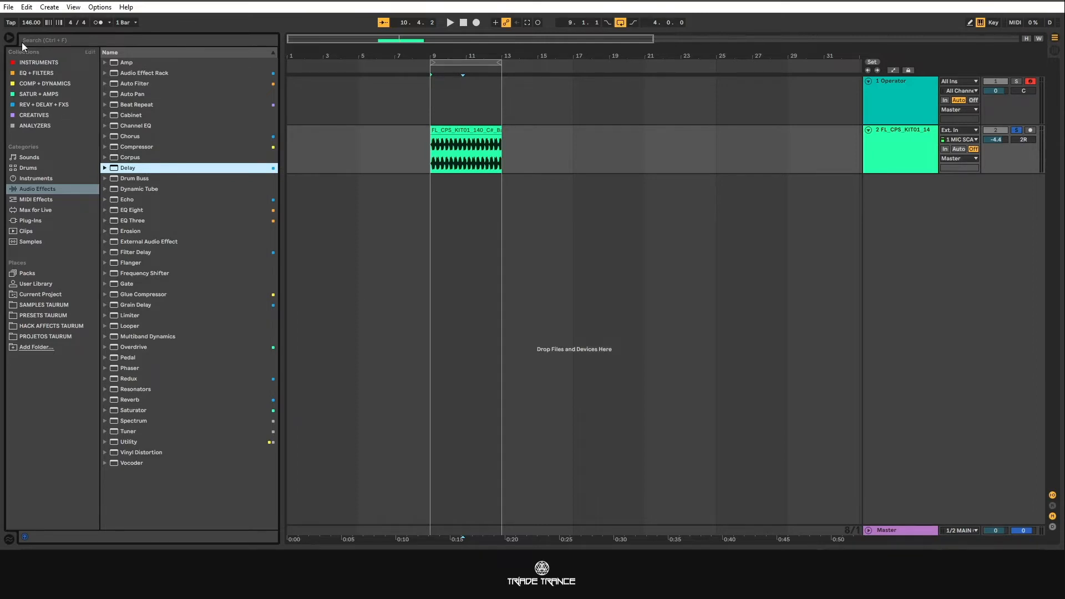
Step: Compare the Audio Effects category with the REV + DELAY + FXS collection and look through that collection's plug-in list
left_click(55, 40)
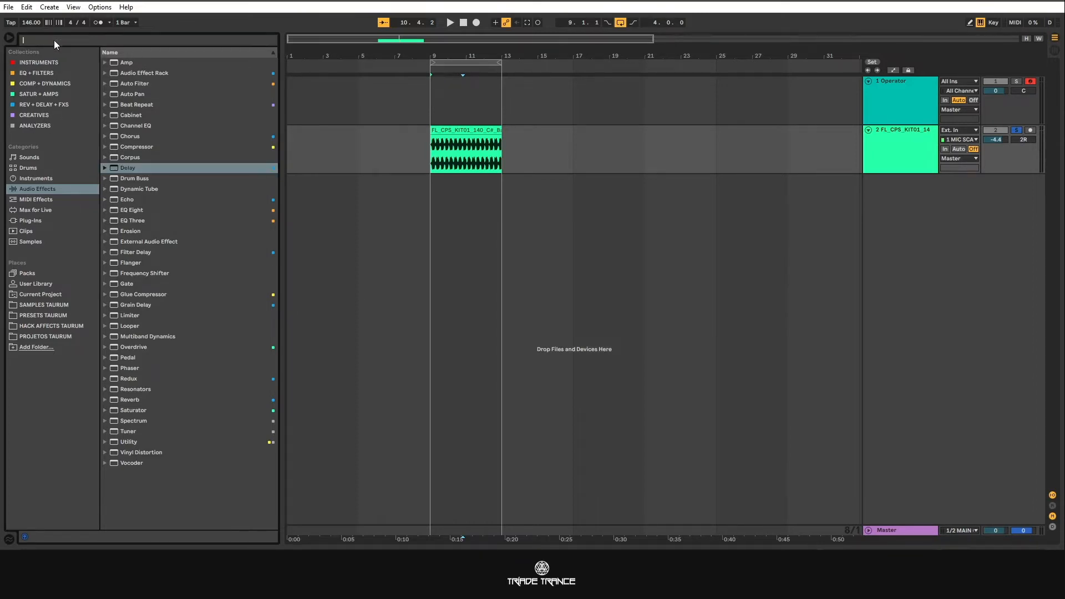
left_click(54, 191)
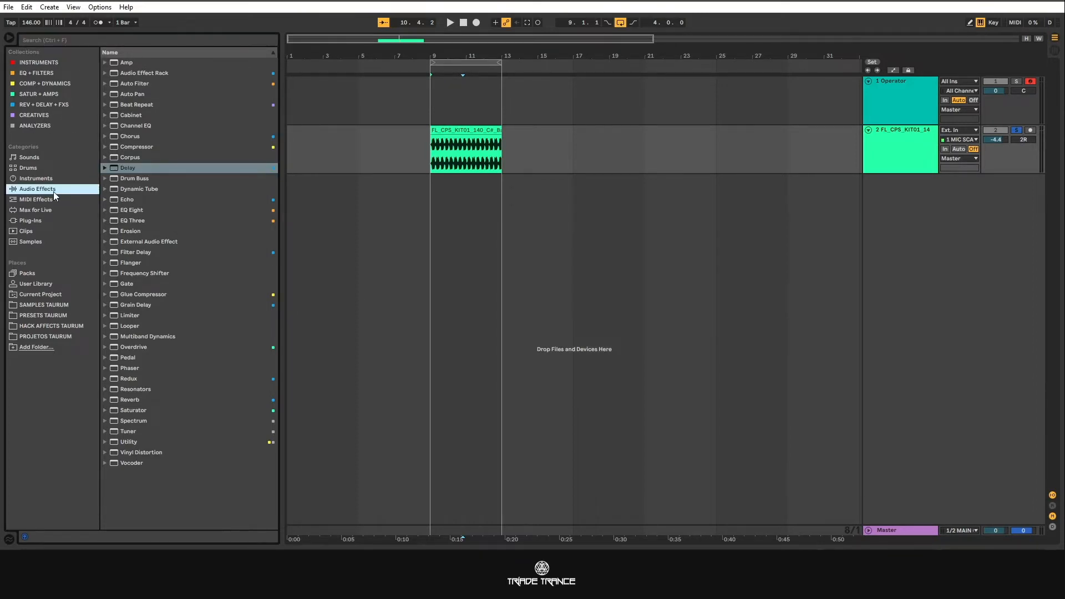
left_click(44, 103)
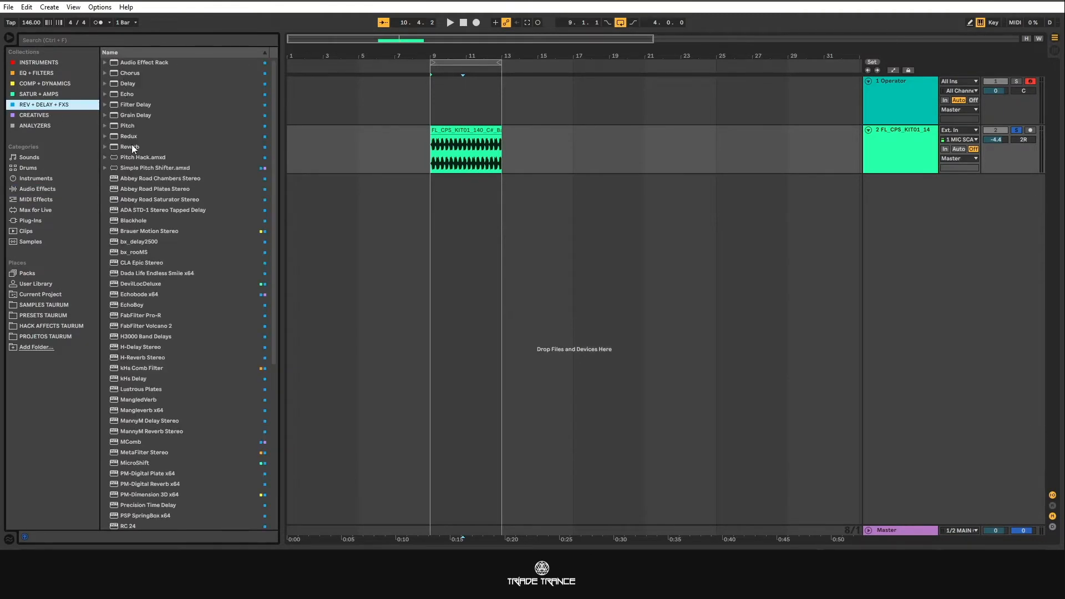
scroll(143, 262, "down", 6)
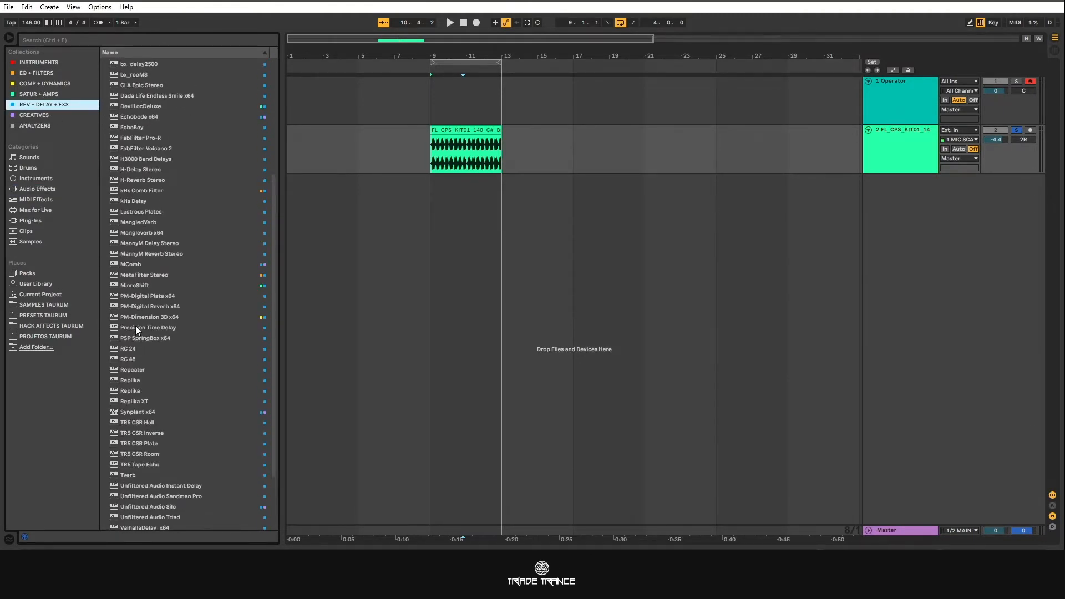
Step: Flip through the browser collections from EQ + FILTERS to ANALYZERS and back up, finishing on INSTRUMENTS
scroll(137, 329, "up", 6)
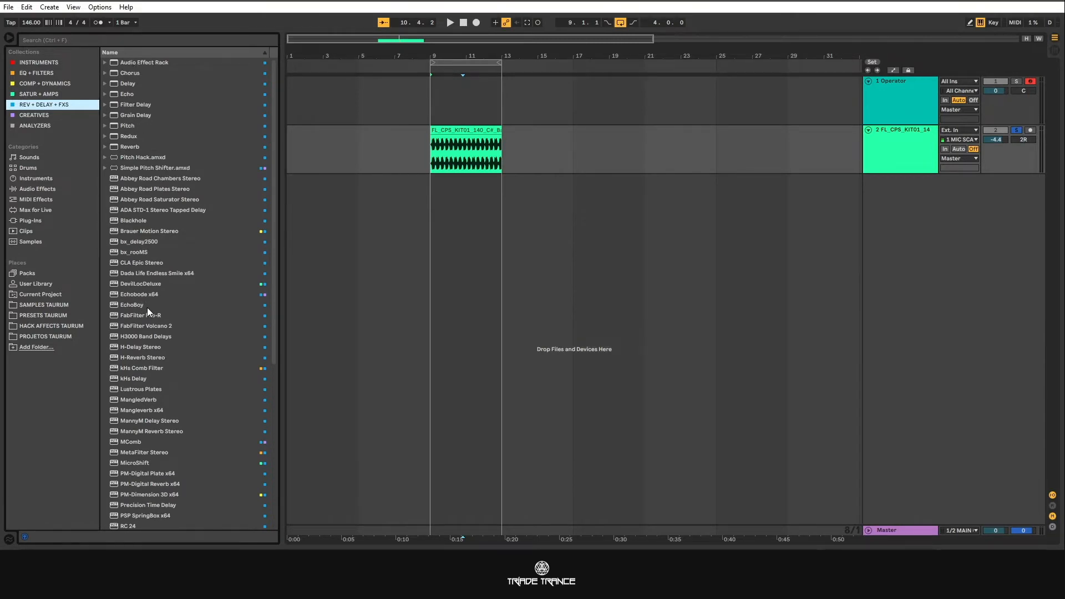
left_click(44, 74)
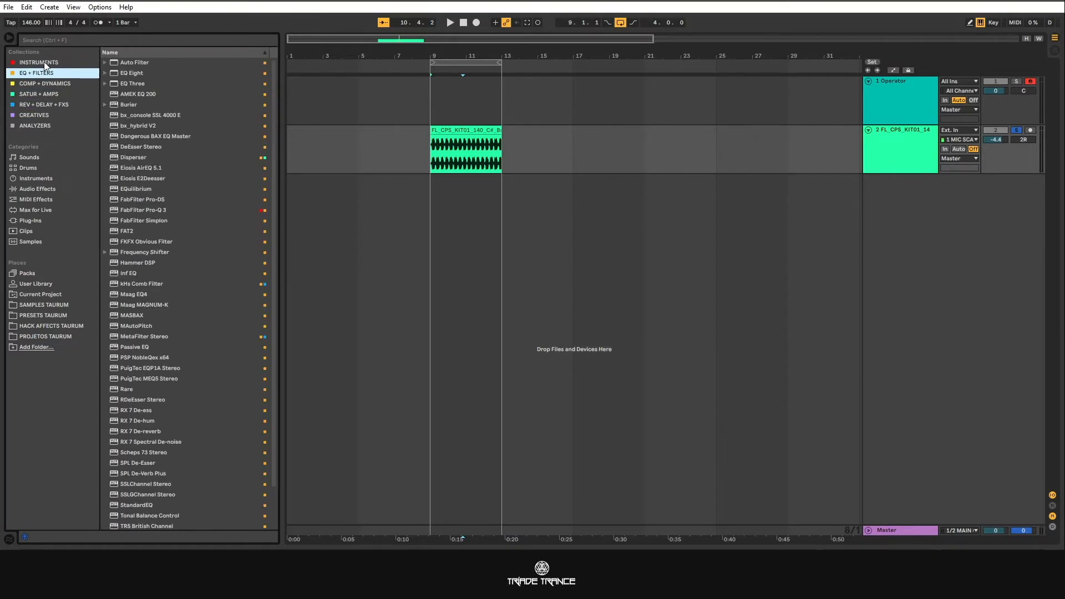
left_click(44, 61)
left_click(36, 104)
left_click(36, 115)
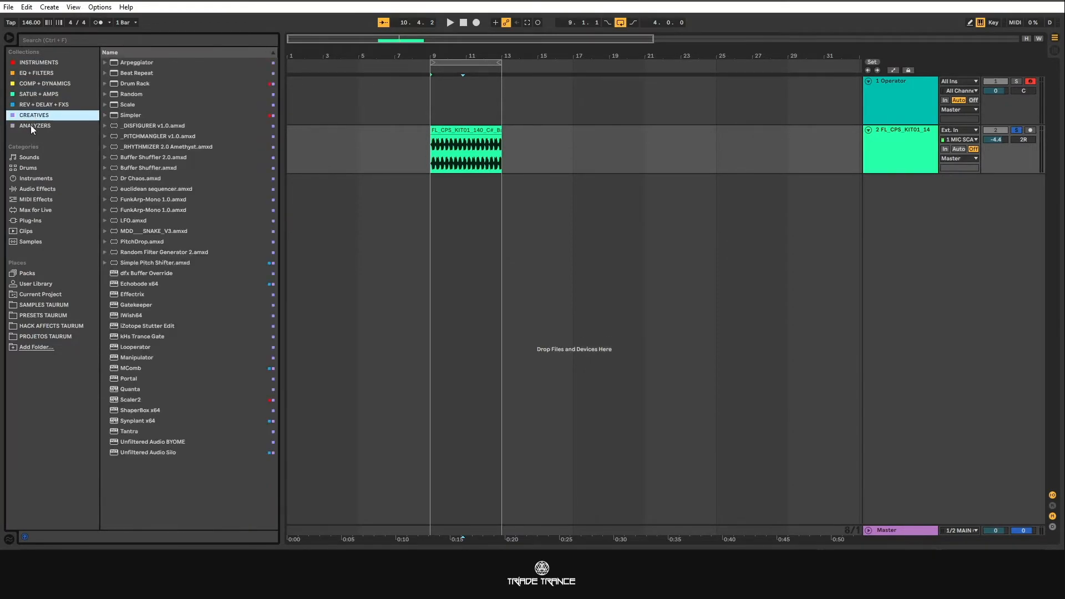
left_click(31, 125)
left_click(33, 114)
left_click(34, 105)
left_click(33, 94)
left_click(32, 84)
left_click(31, 73)
left_click(29, 64)
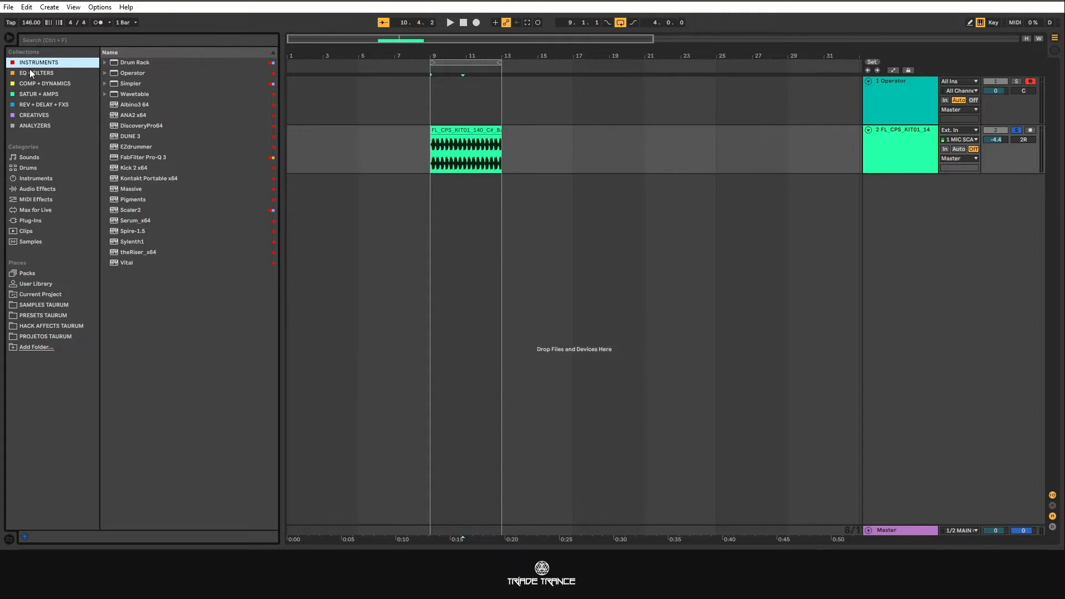
Step: Show the Sounds category, expand its Bass folder and look through the bass presets
left_click(26, 155)
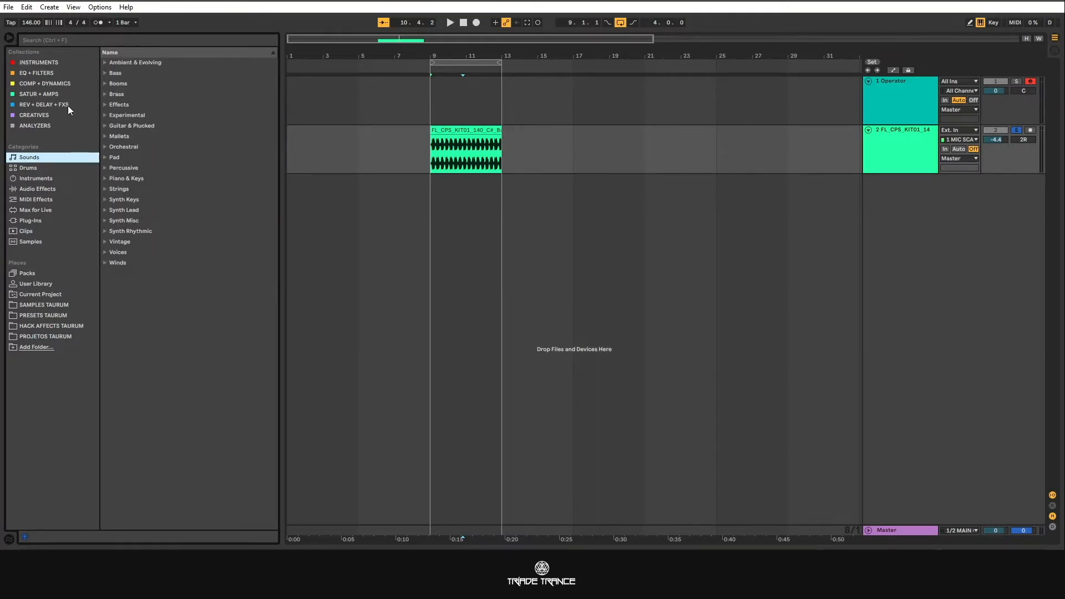
left_click(105, 73)
scroll(158, 221, "down", 5)
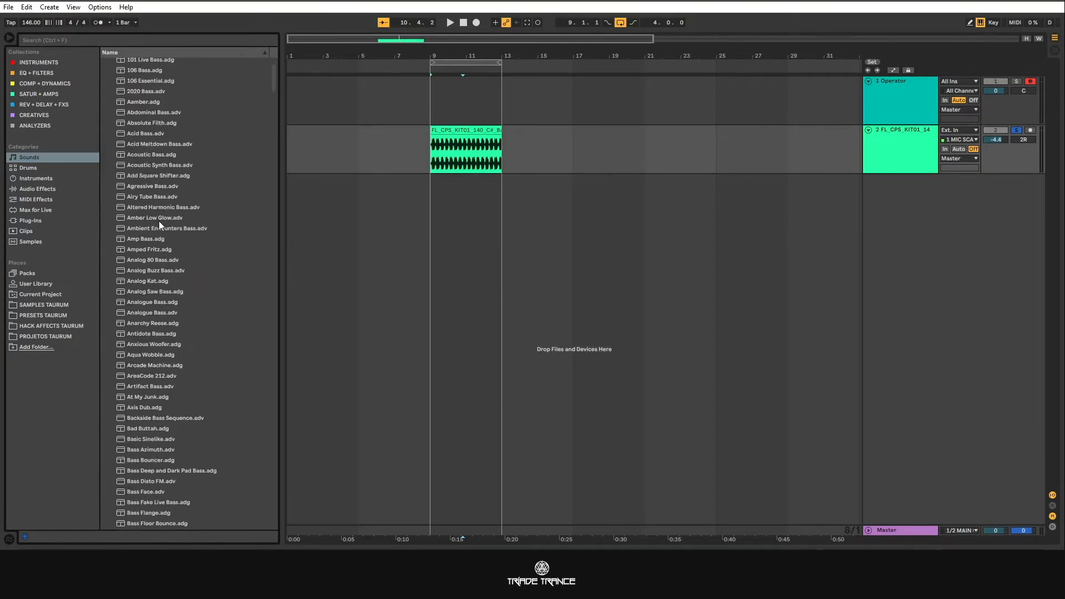
scroll(160, 223, "down", 7)
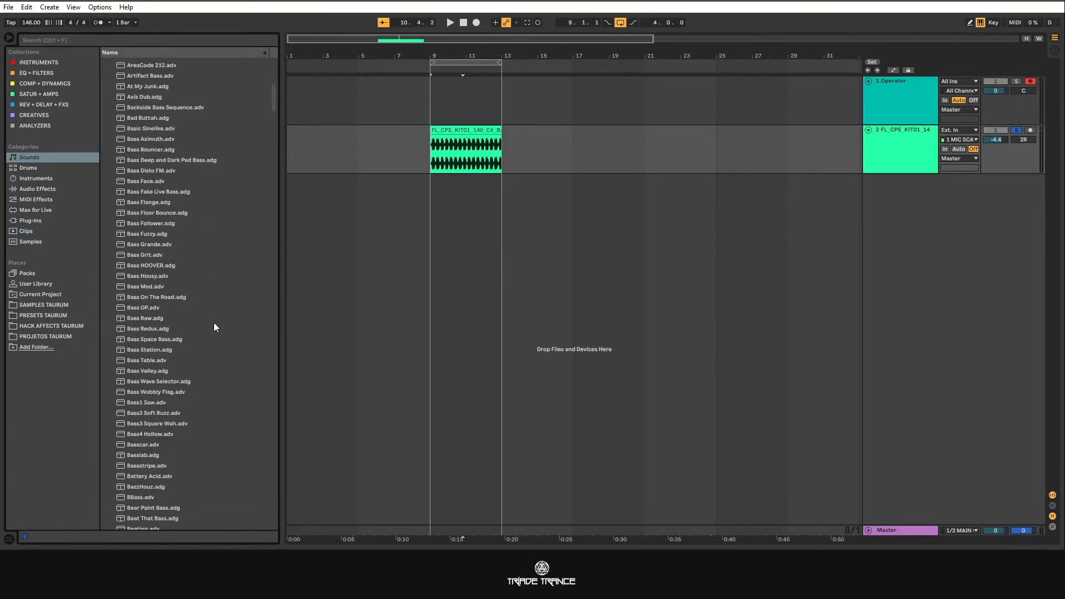
Step: Preview the Bass Fuzzy.adg and Bass Grande.adv presets from the Bass folder
left_click(136, 234)
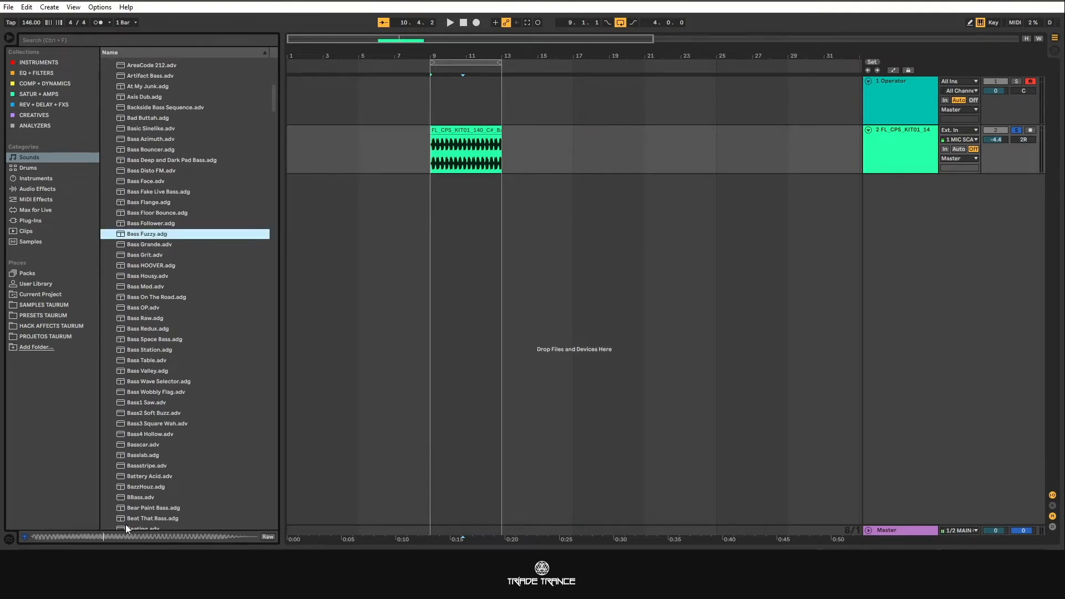
left_click(33, 537)
left_click(104, 536)
left_click(135, 245)
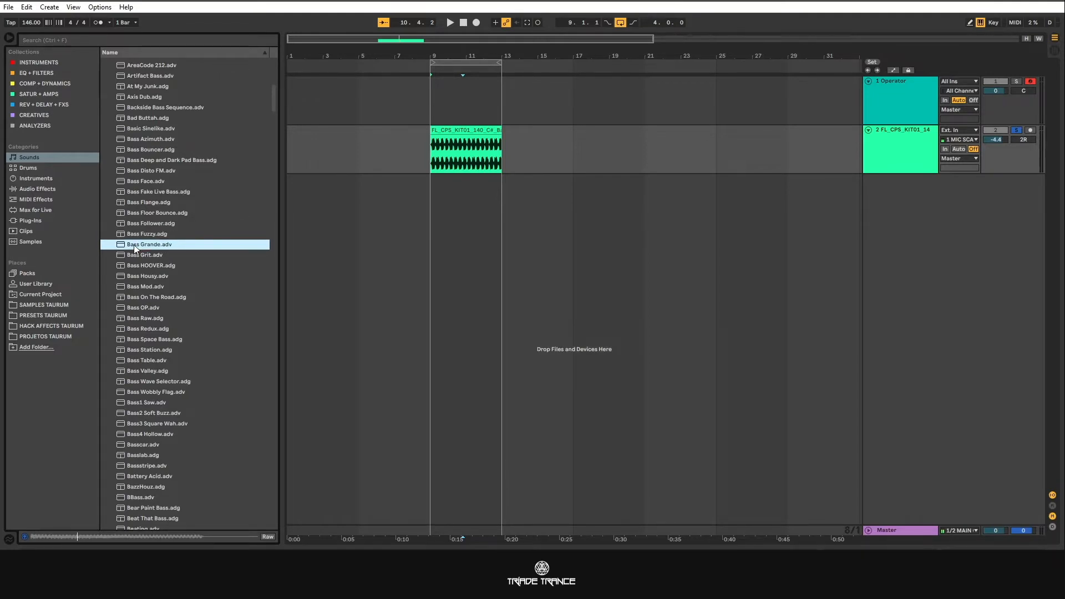
left_click(134, 262)
left_click(135, 248)
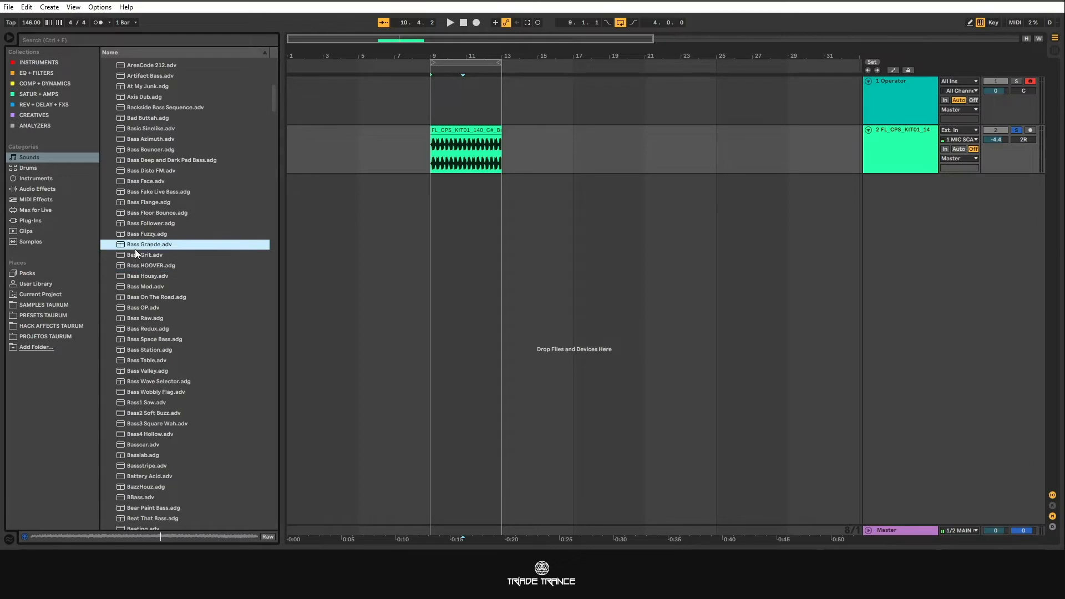
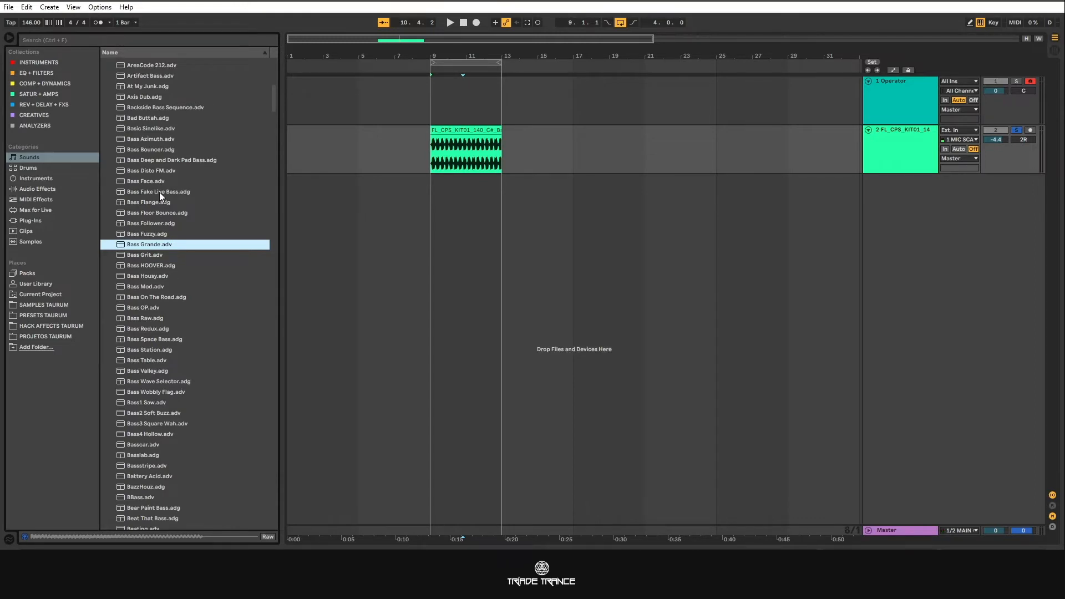
Step: Show the Instruments category, expand Operator and its Bass folder, and preview Absolute Filth.adg
scroll(144, 113, "up", 3)
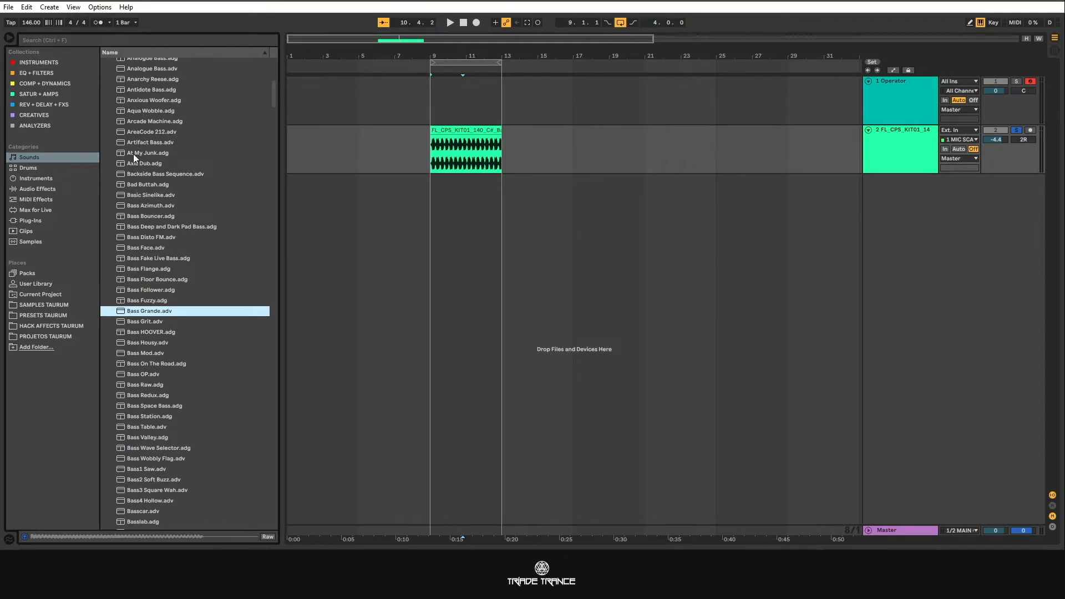
scroll(140, 186, "up", 10)
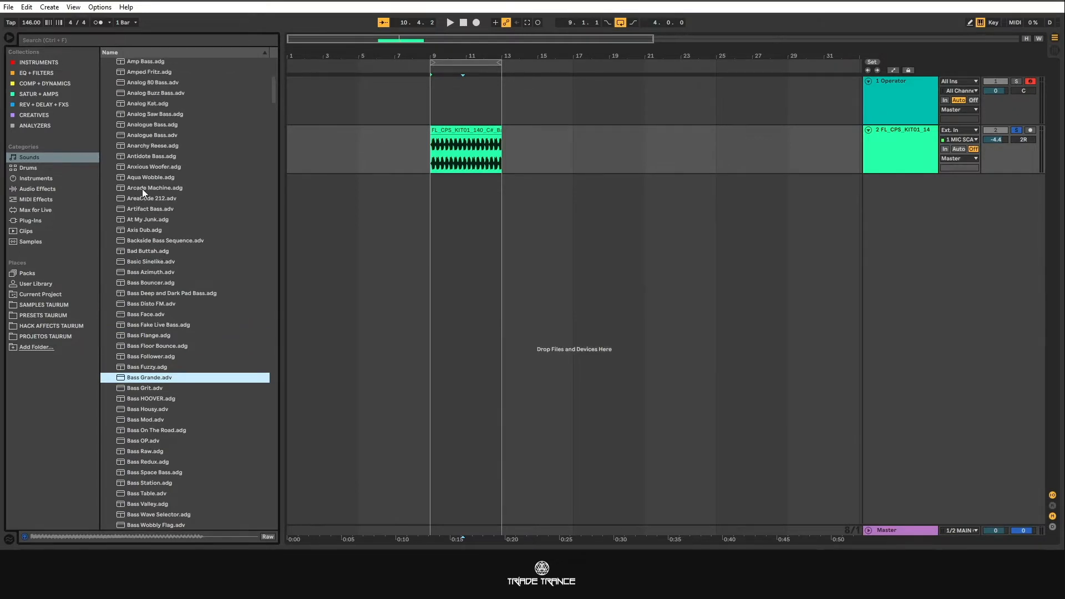
scroll(139, 185, "up", 4)
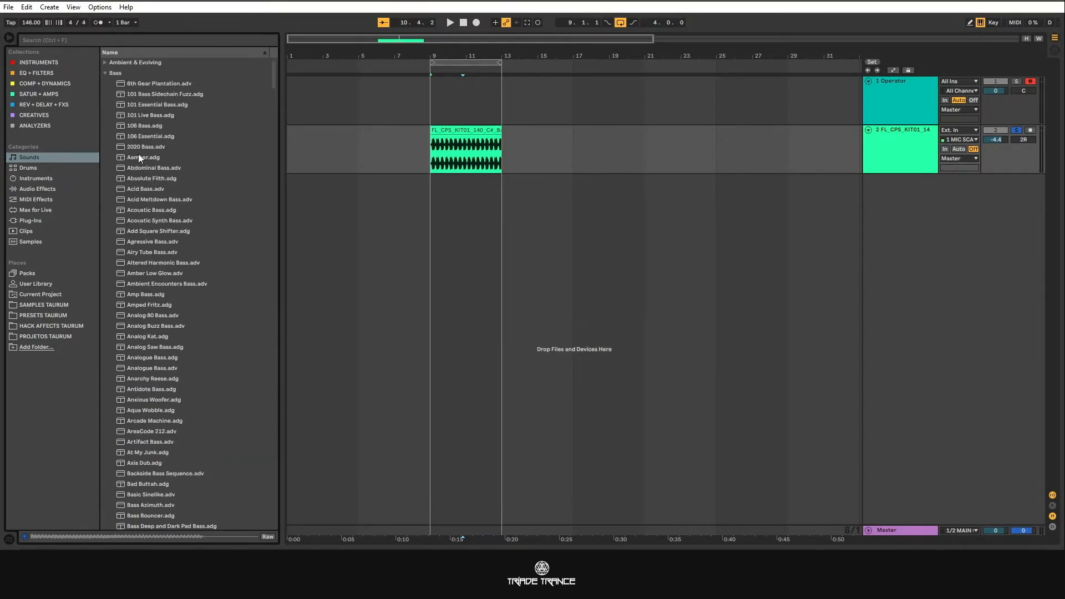
left_click(50, 180)
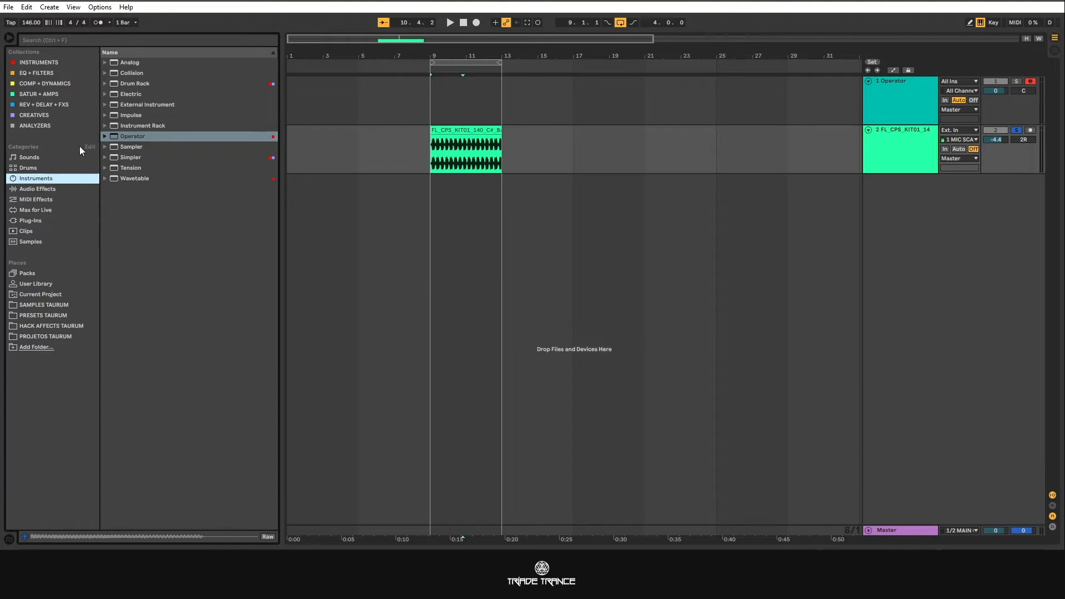
left_click(105, 136)
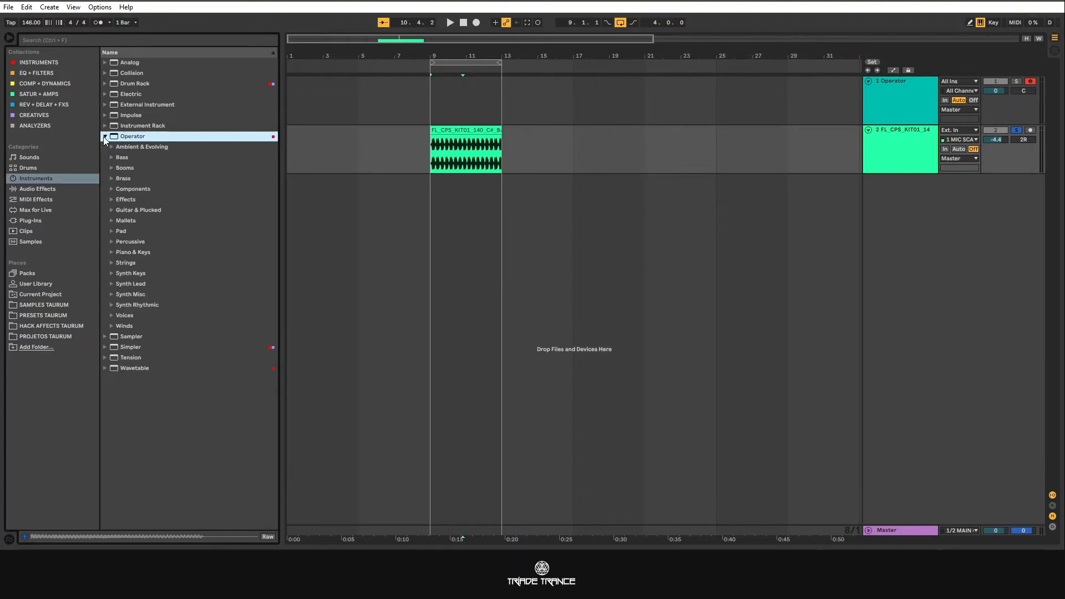
left_click(112, 156)
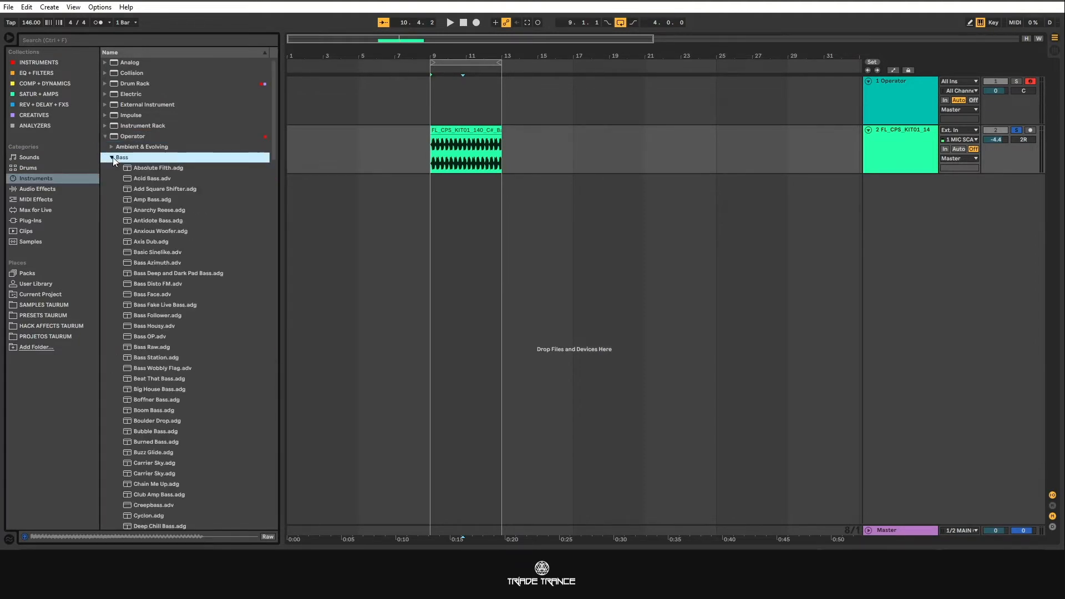
left_click(145, 169)
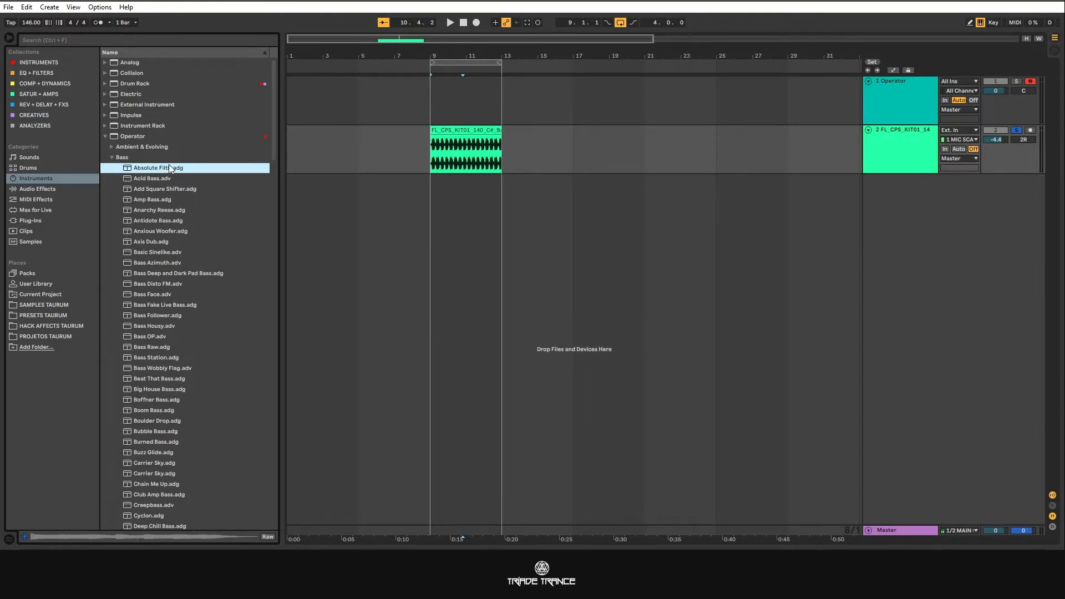
Step: Preview the same Absolute Filth.adg preset in the Sounds category and collapse the Bass folder there
left_click(38, 158)
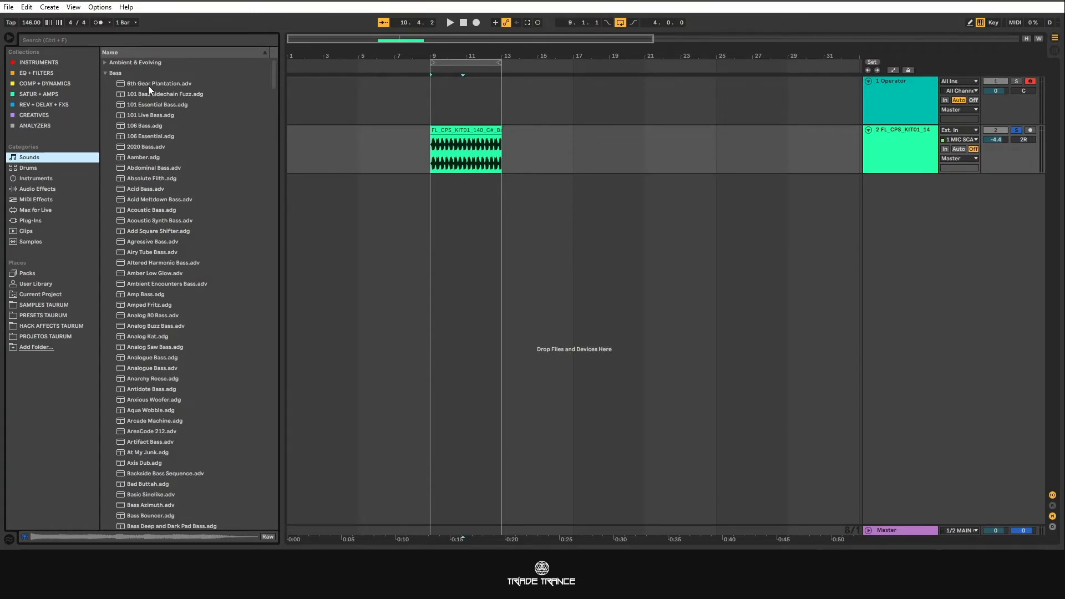
left_click(157, 178)
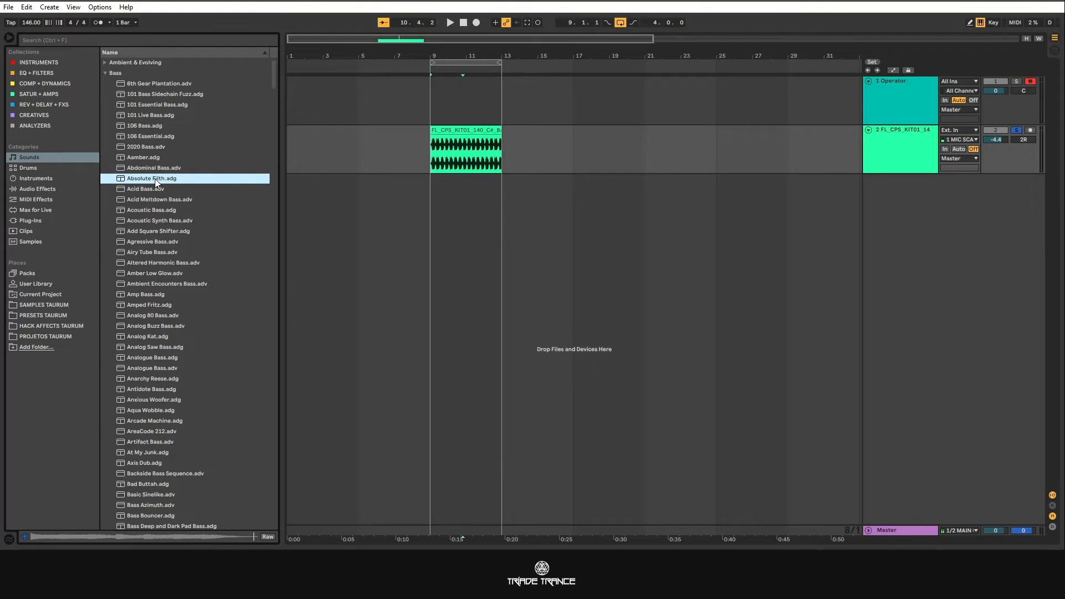
left_click(44, 157)
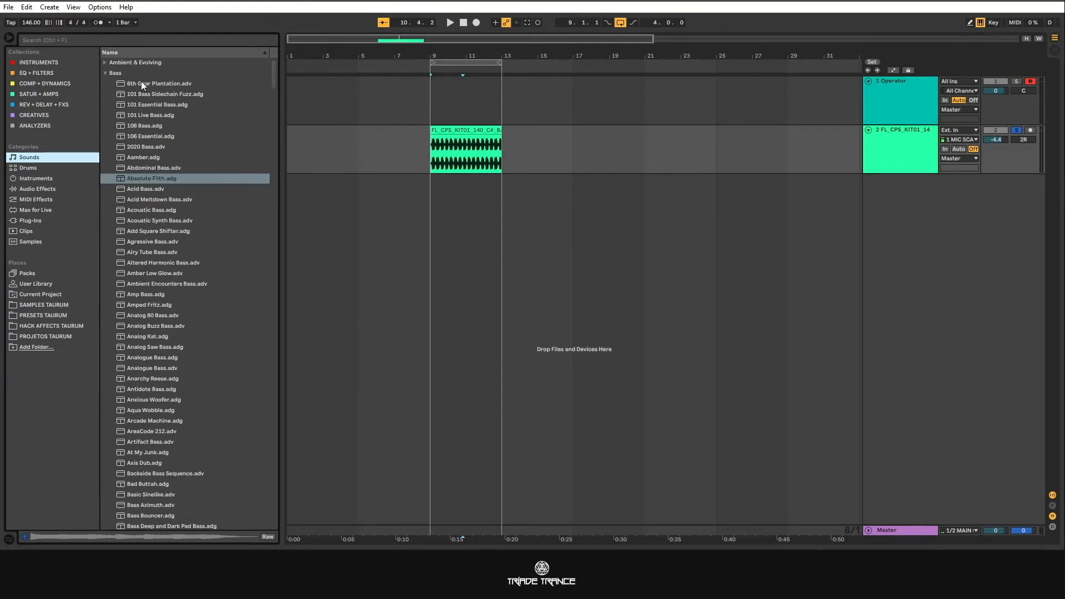
left_click(105, 72)
left_click(106, 73)
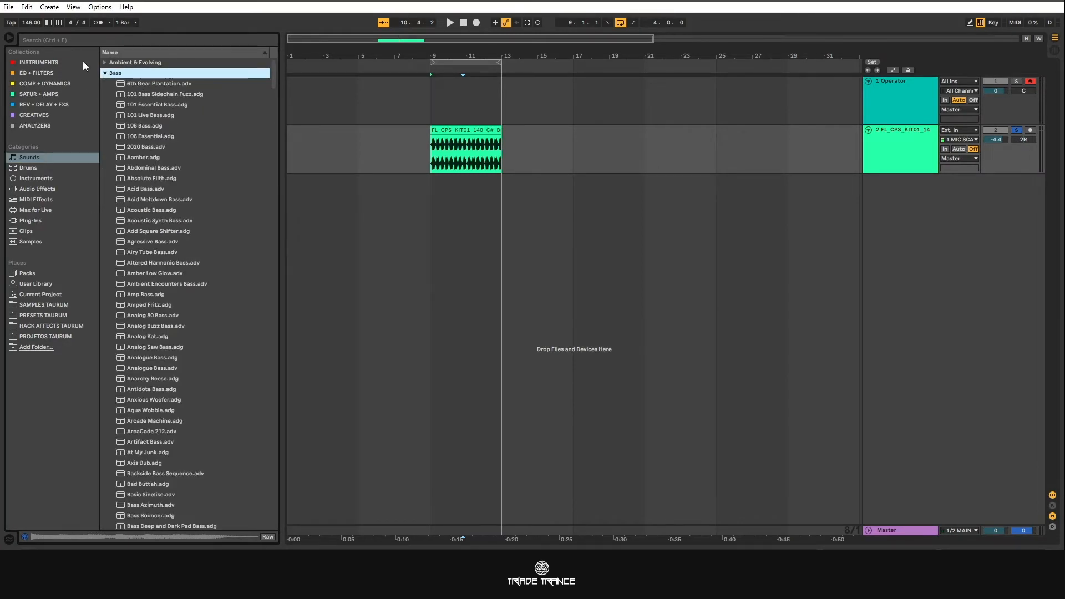
left_click(105, 72)
Step: Return to the Instruments category and collapse Operator's Bass folder and the Operator entry
left_click(45, 179)
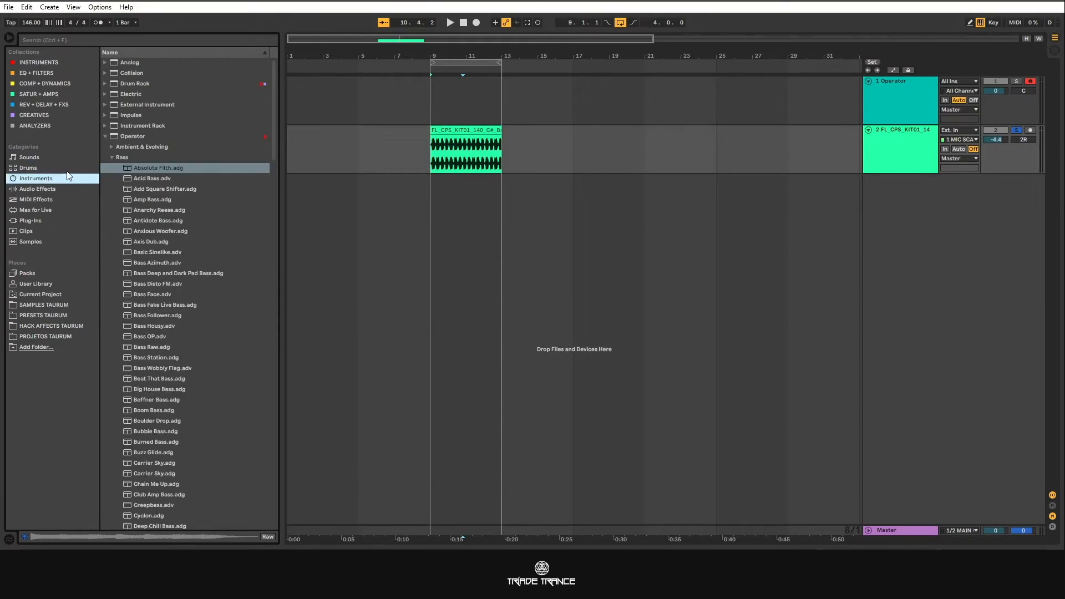
left_click(105, 136)
left_click(105, 136)
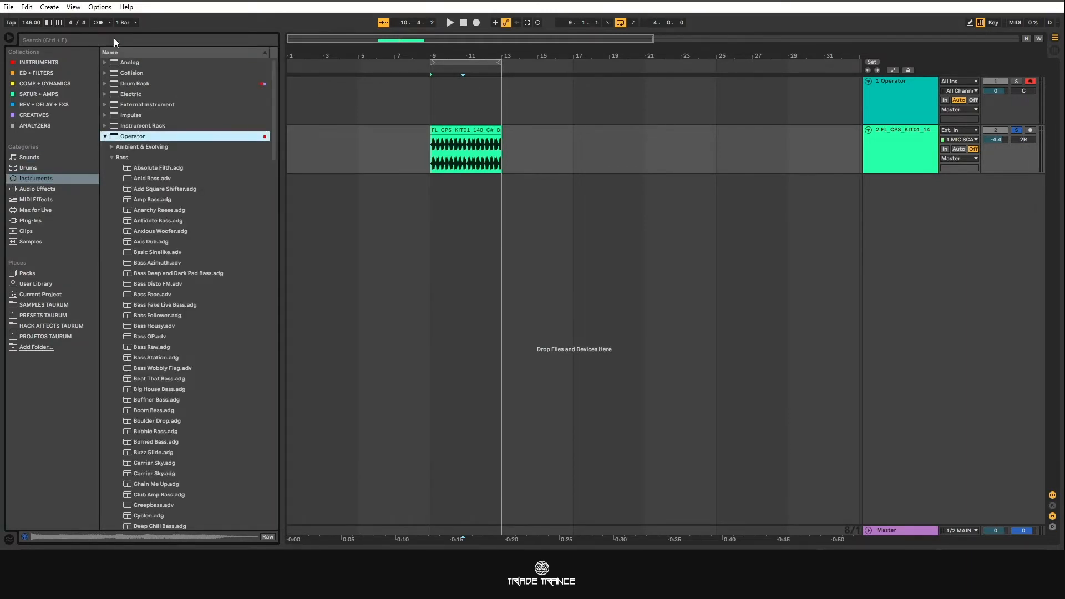
left_click(117, 157)
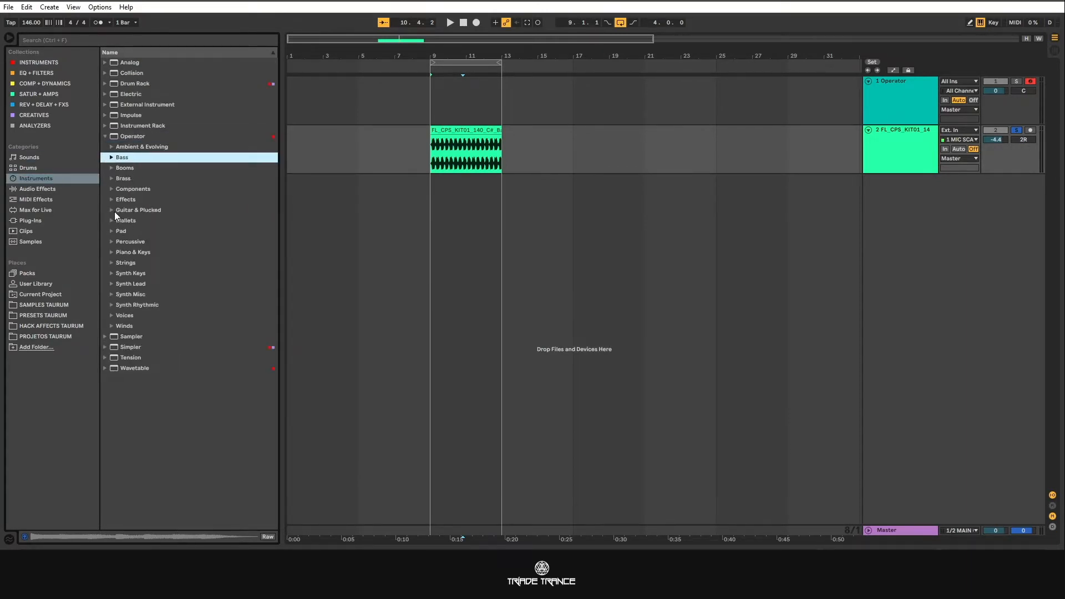
left_click(111, 158)
left_click(105, 137)
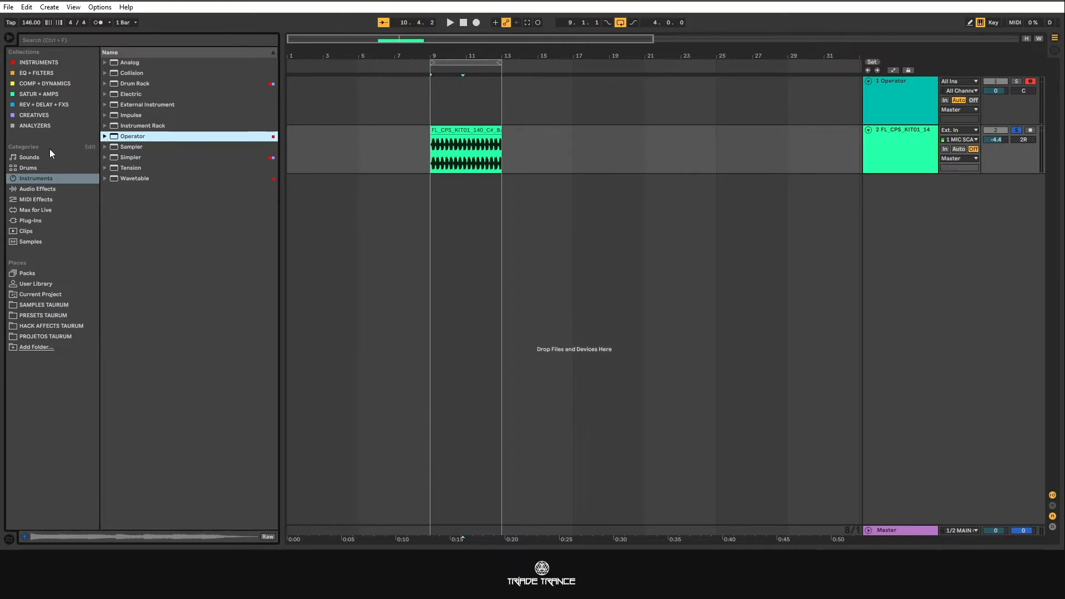
left_click(31, 178)
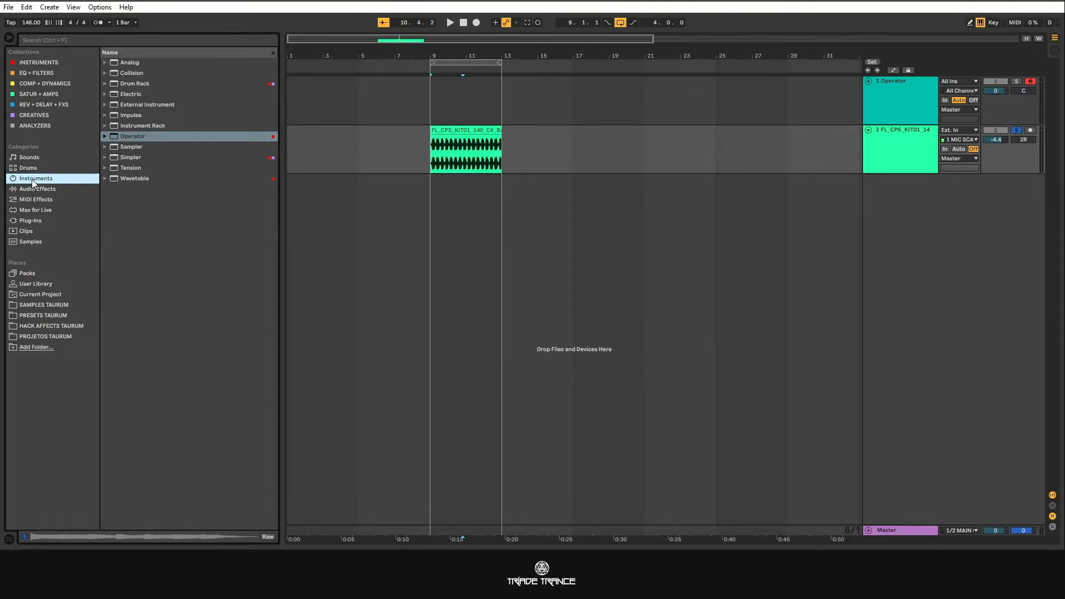
Step: Show the Operator track's device chain and delete its Auto Filter and Echo effects
left_click(698, 153)
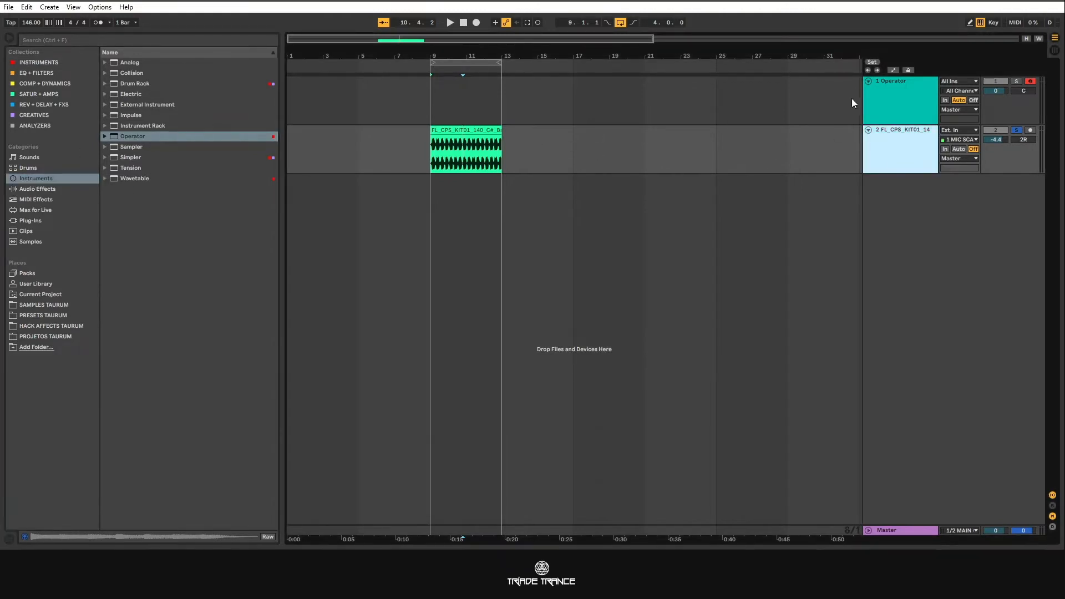
left_click(897, 98)
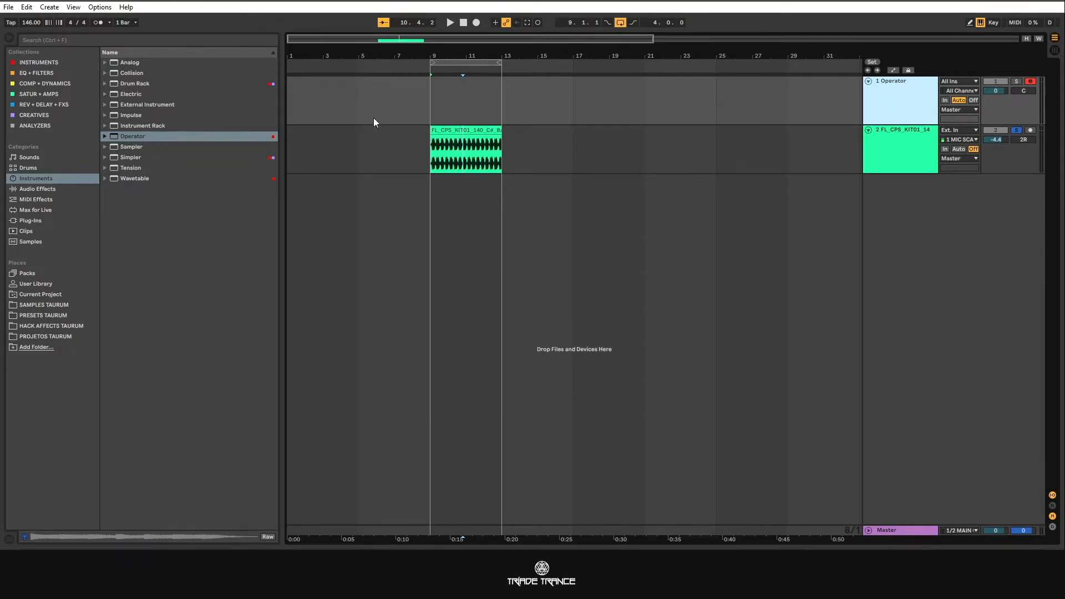
double_click(870, 94)
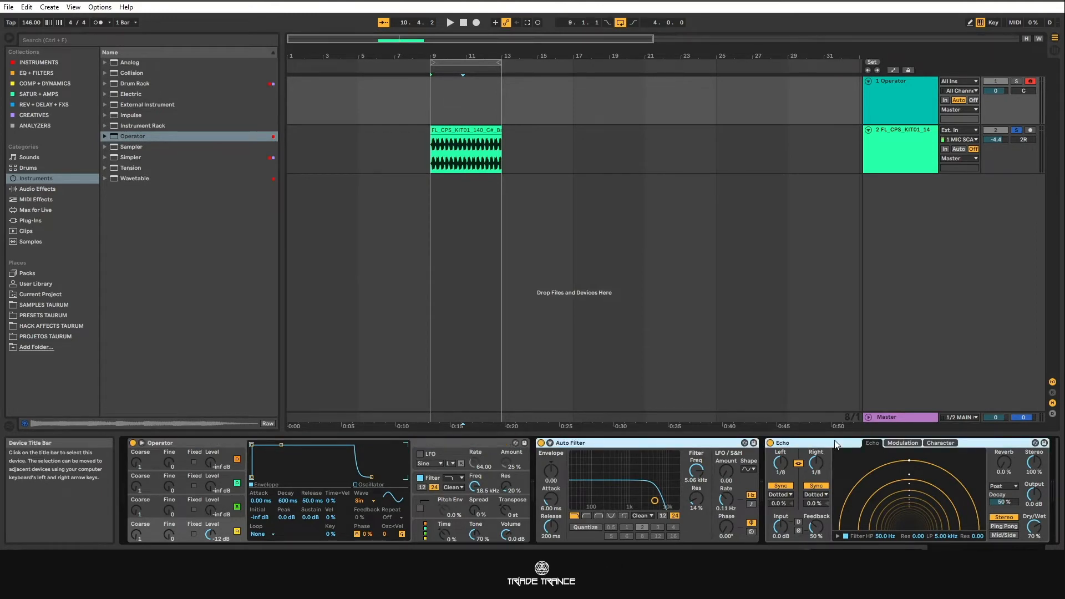
key("Delete")
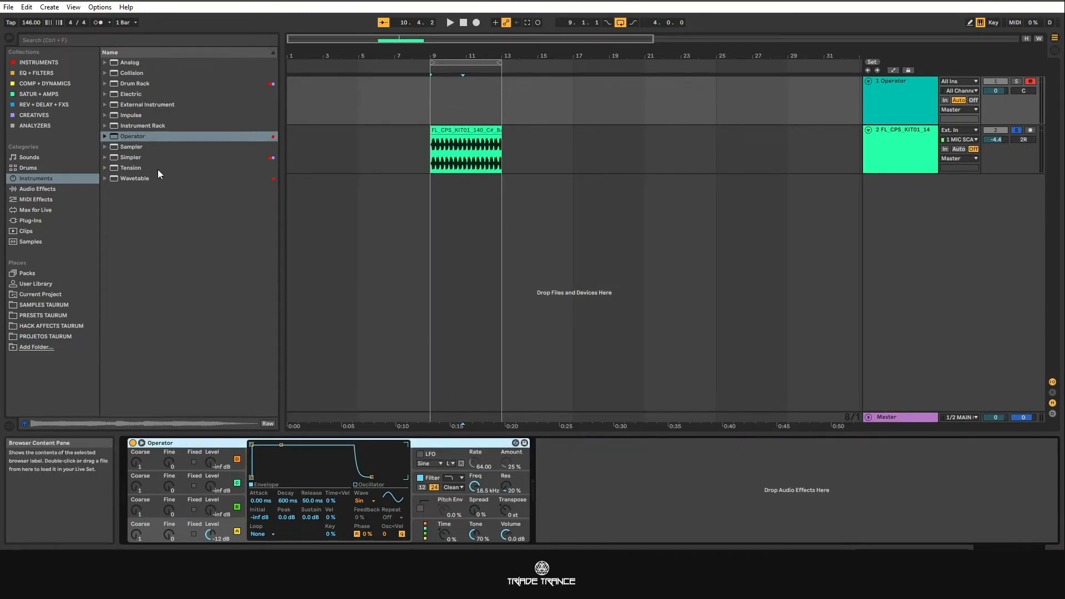
Step: Load the Wavetable instrument onto the first track in place of Operator and solo that track
left_click(135, 148)
left_click(142, 158)
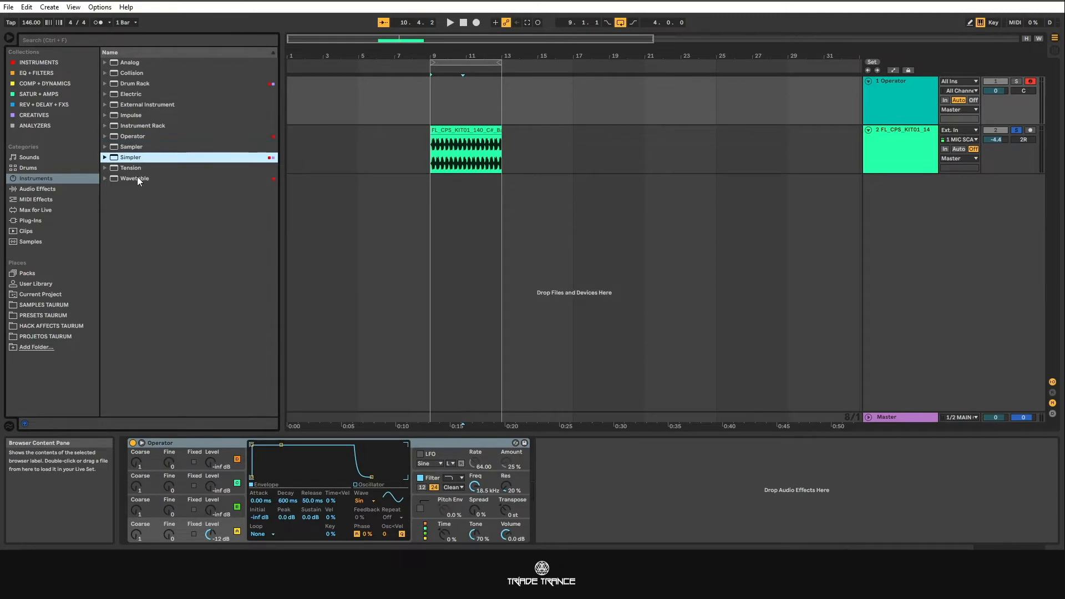
left_click(138, 177)
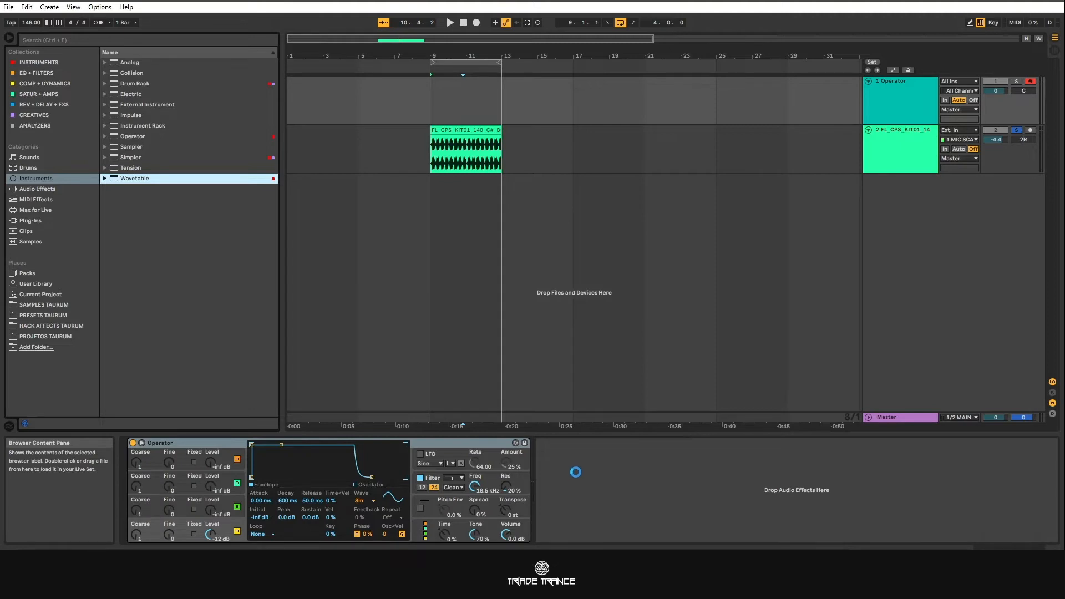
left_click_drag(575, 472, 611, 518)
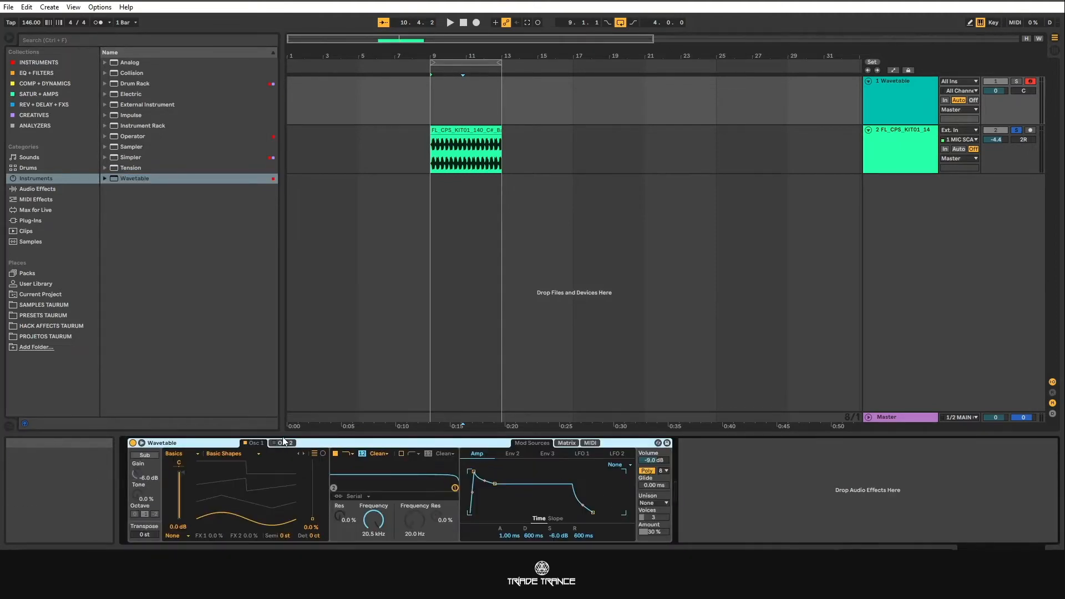
left_click(1017, 82)
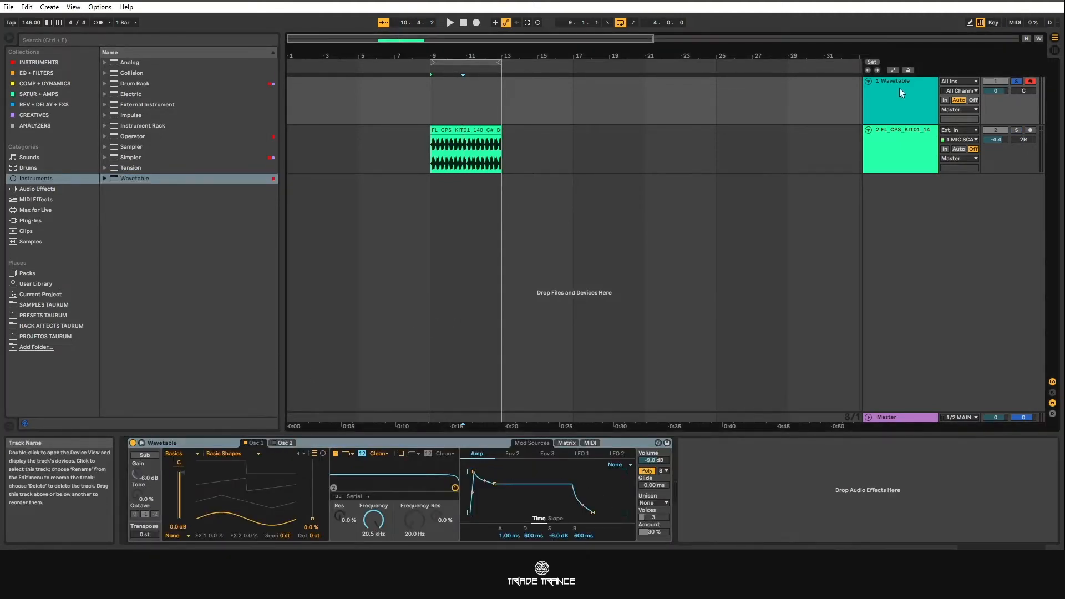
Step: Select the Wavetable device on the first track and remove it from the device chain
left_click(899, 89)
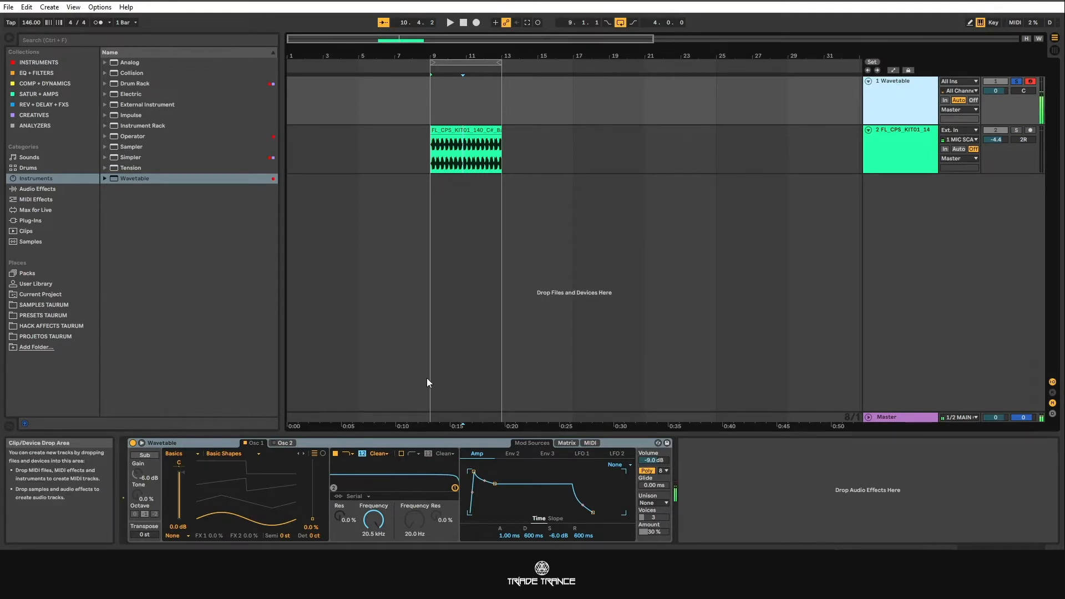
left_click(189, 442)
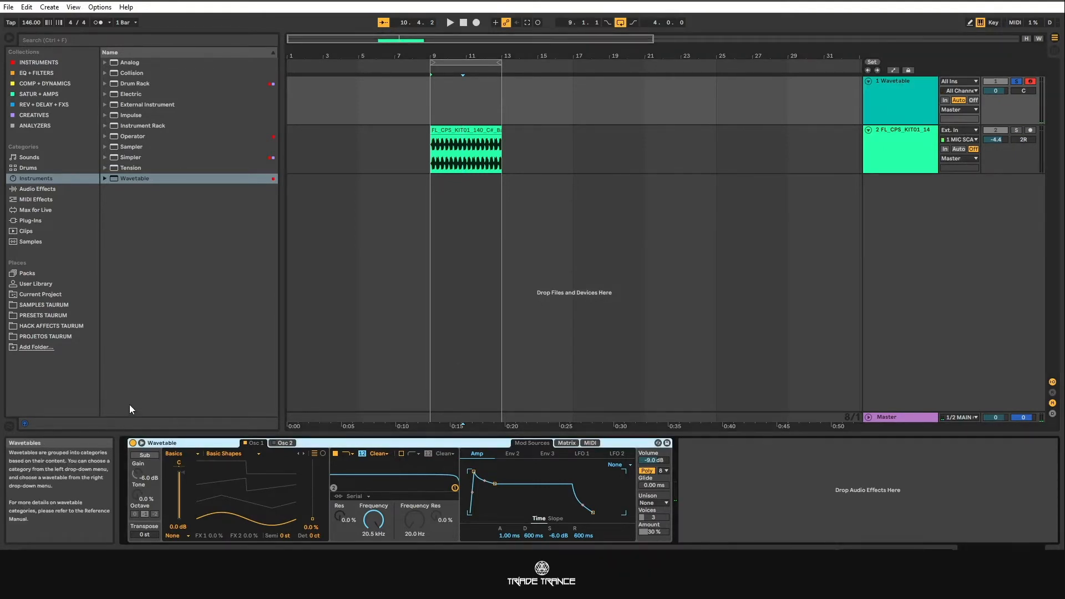
key("Delete")
Step: Load Serum_x64 from the INSTRUMENTS collection onto the first track, view its plug-in window, and remove the device again
left_click(49, 62)
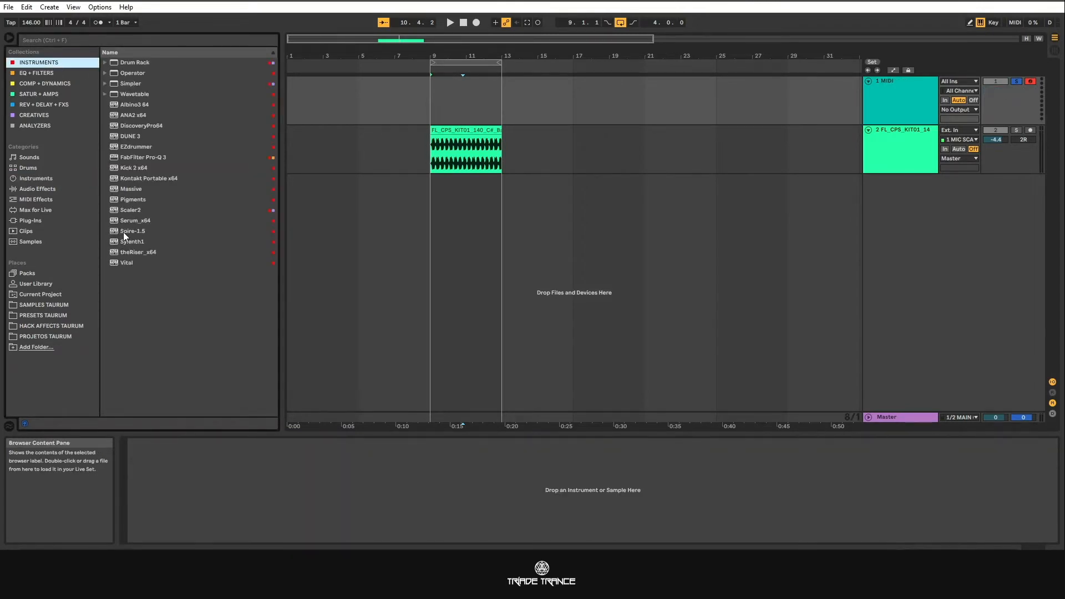
left_click_drag(124, 221, 262, 487)
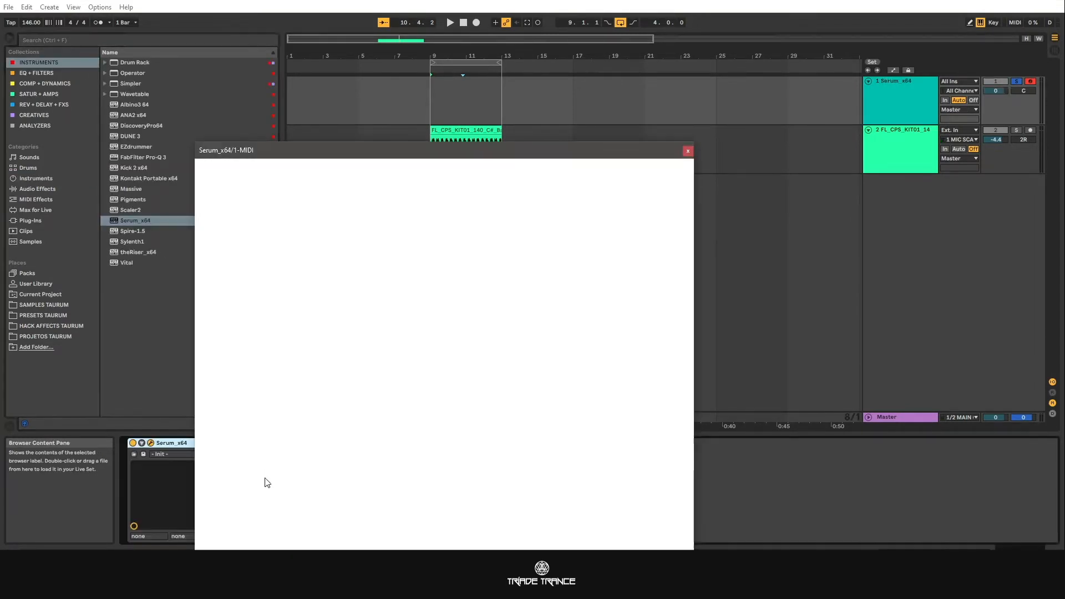
key("super")
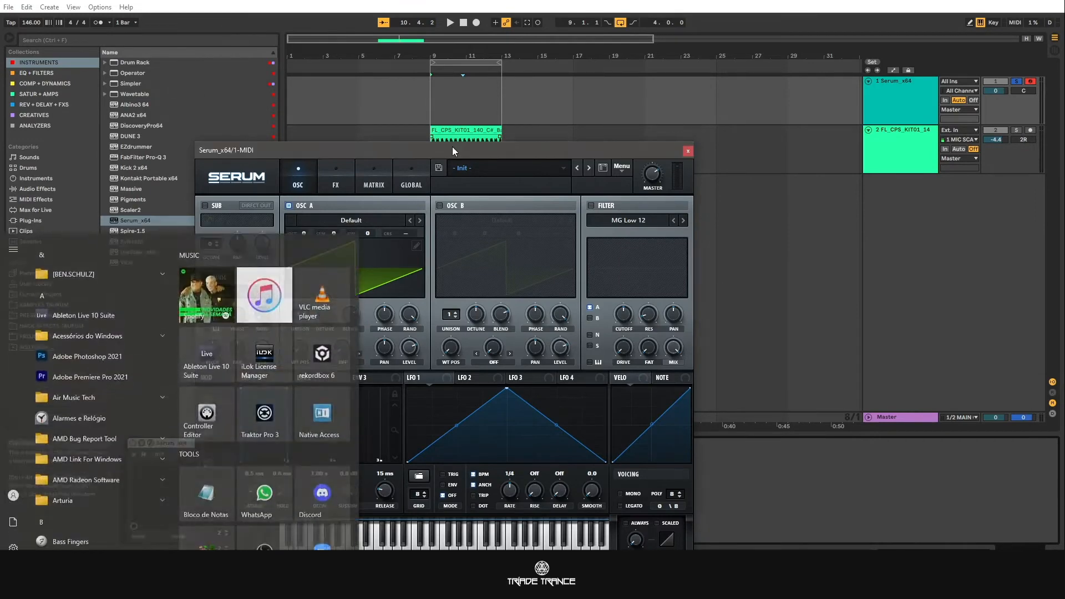
left_click_drag(452, 147, 522, 80)
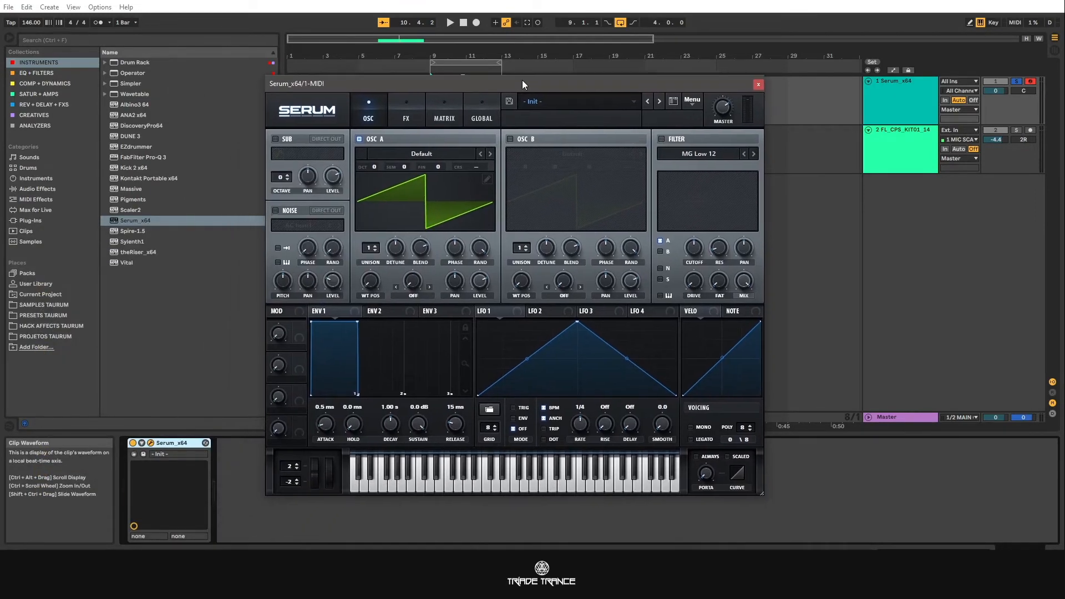
left_click(757, 84)
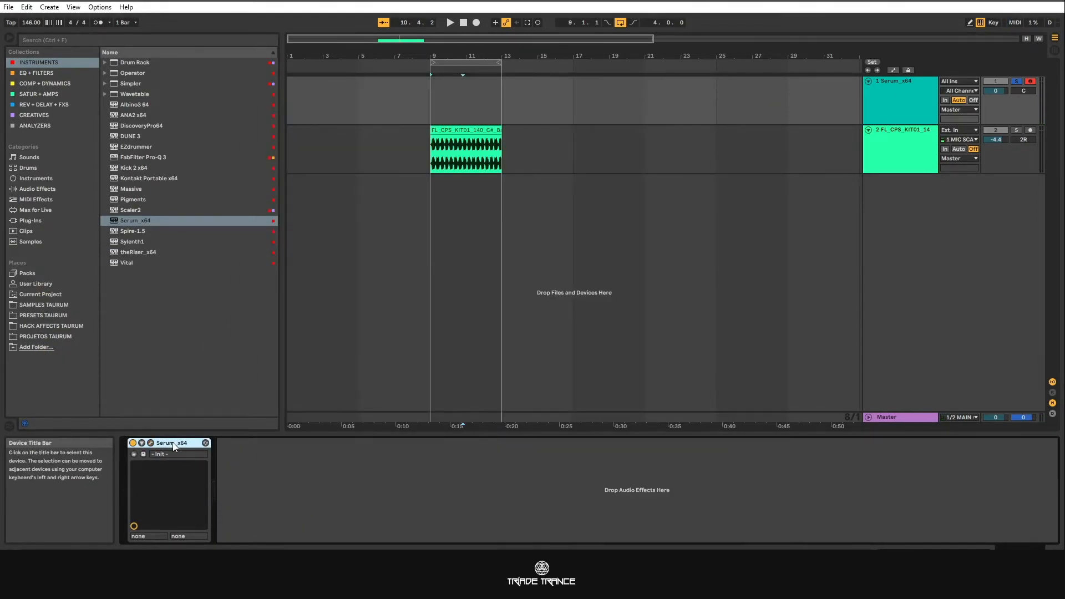
key("Delete")
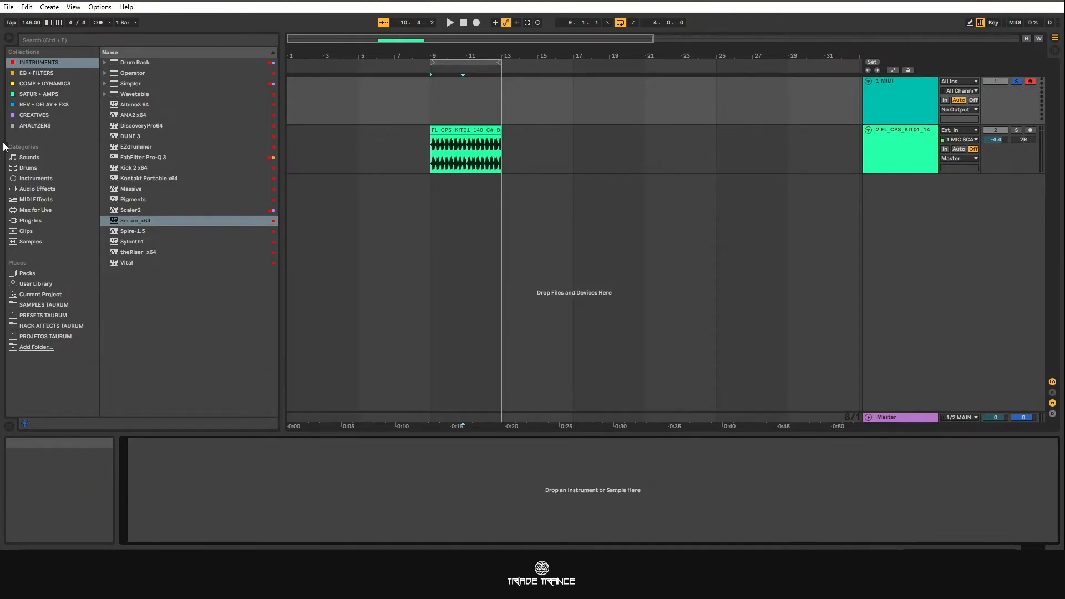
Step: Show the Instruments category, switch to Plug-Ins, and look through the vendor folders inside VST's 64 BIT folder
left_click(37, 179)
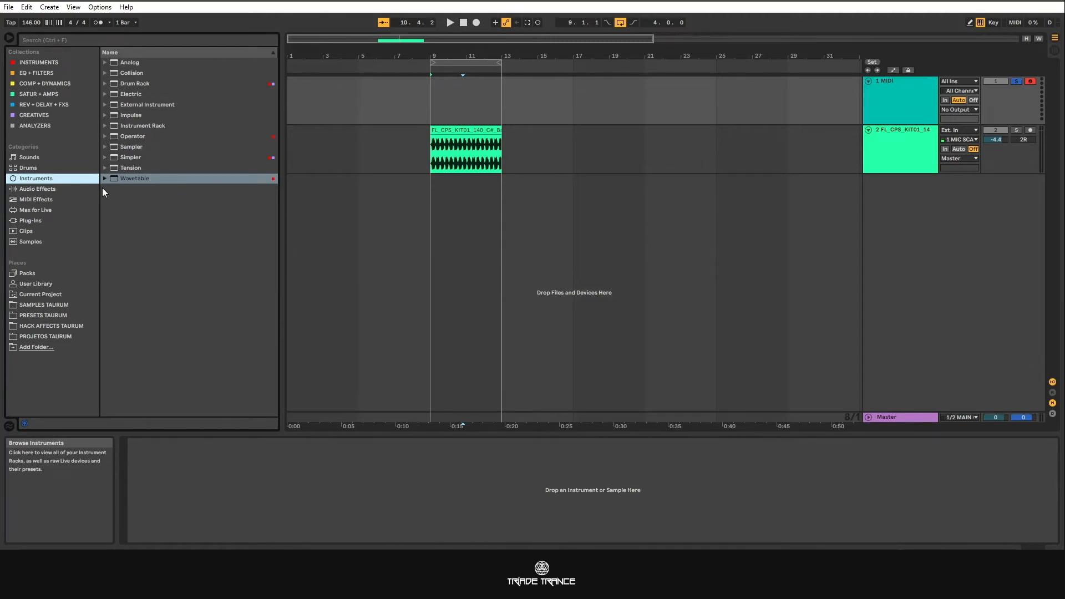
left_click(41, 221)
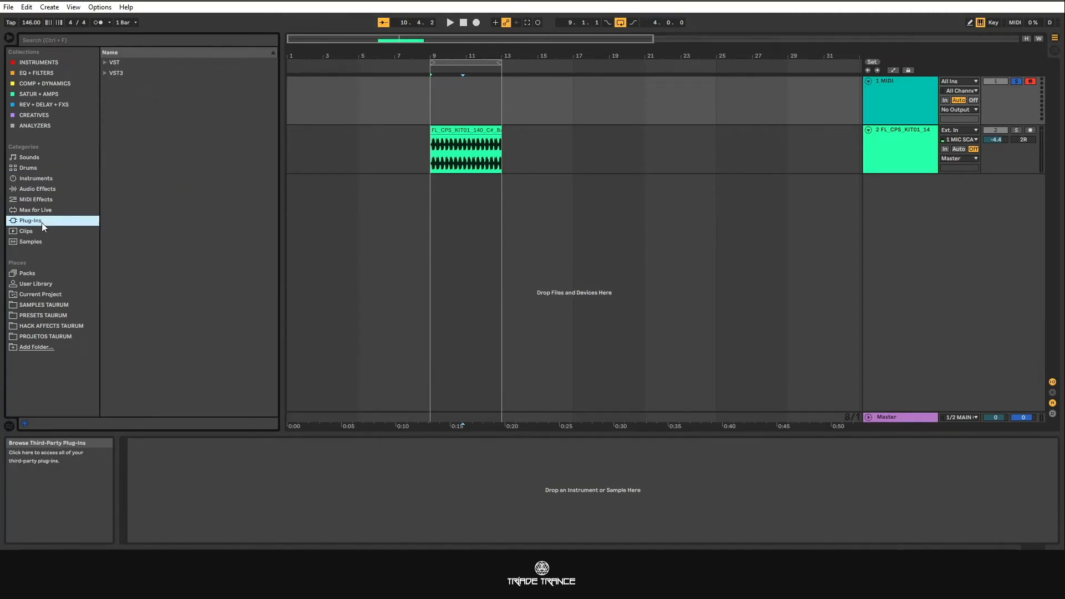
left_click(105, 62)
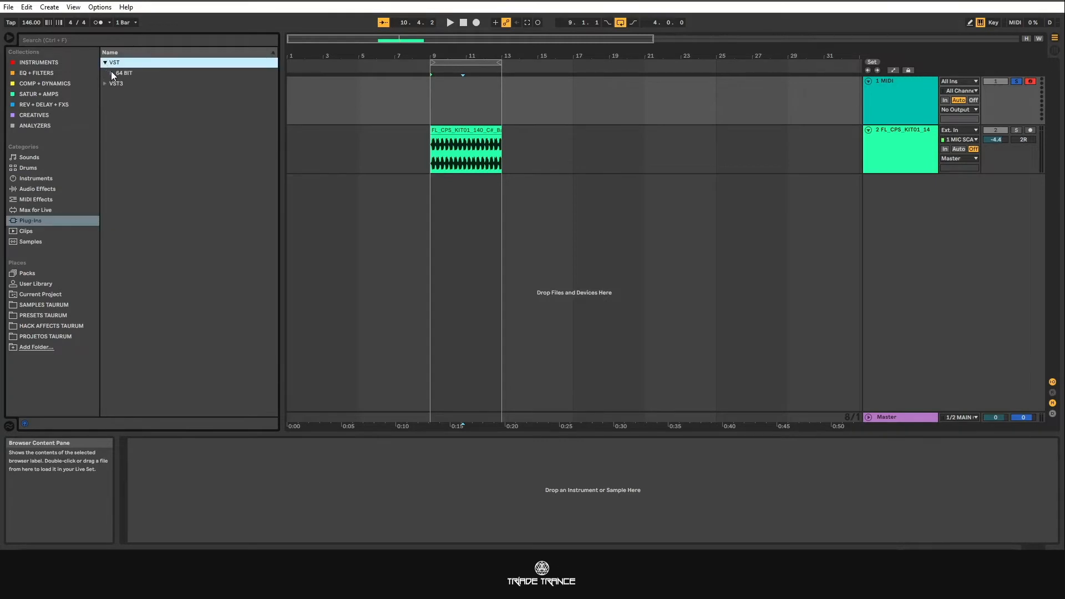
left_click(112, 73)
scroll(161, 290, "down", 5)
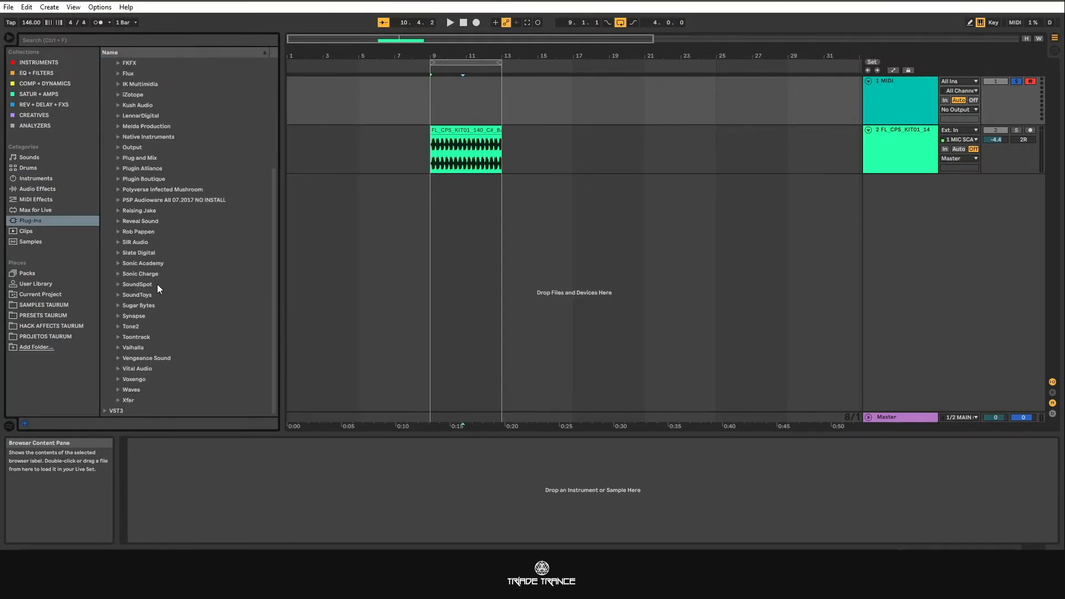
Step: Inspect the Vital Audio and Xfer vendor folders, pointing out Serum_x64, and go back to the INSTRUMENTS collection
left_click(118, 370)
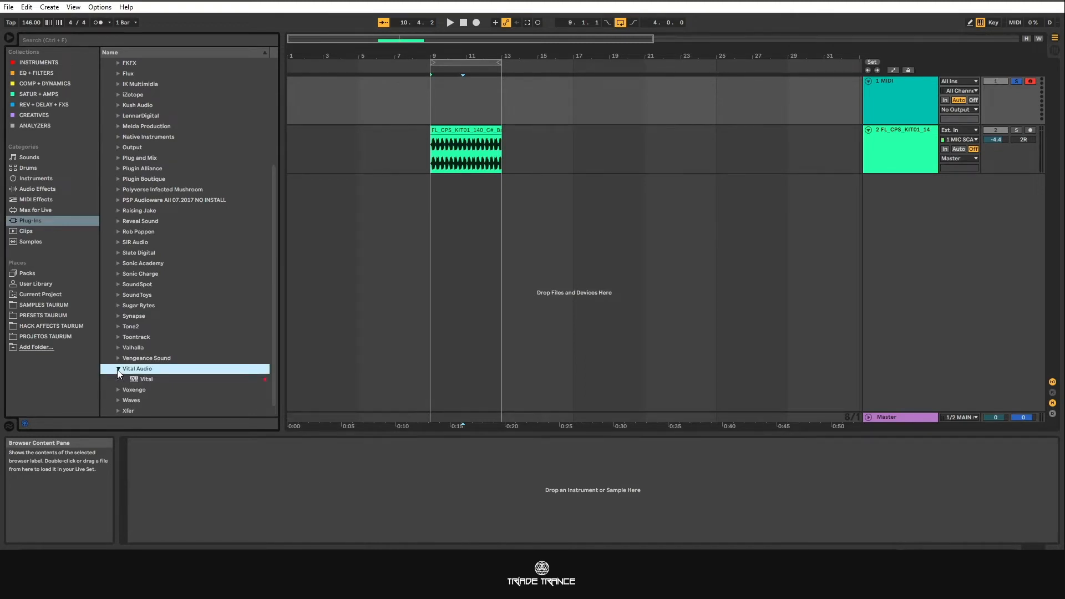
left_click(118, 369)
left_click(116, 398)
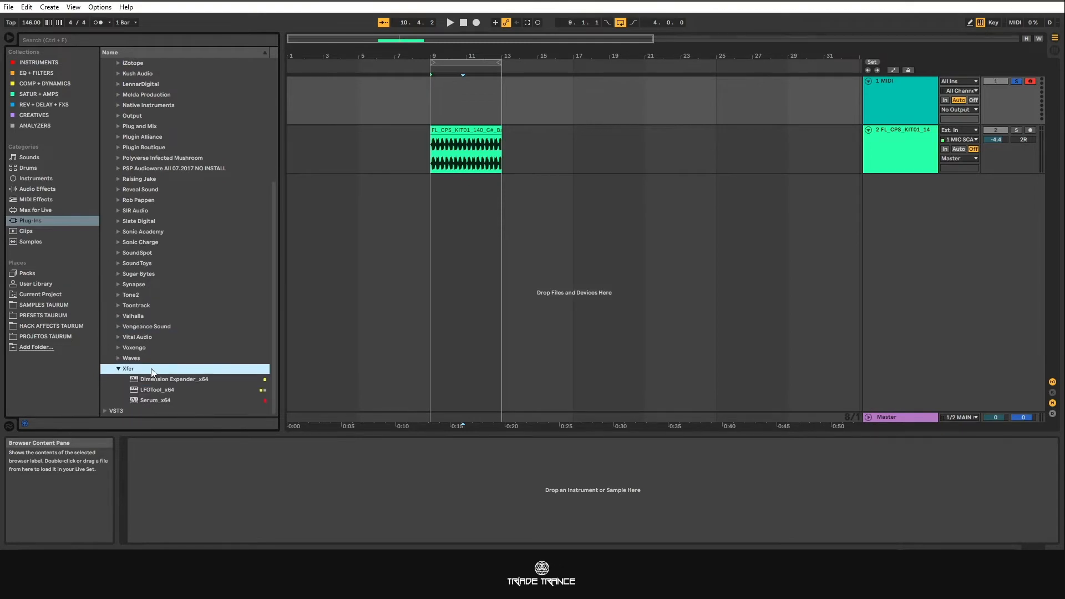
left_click(155, 400)
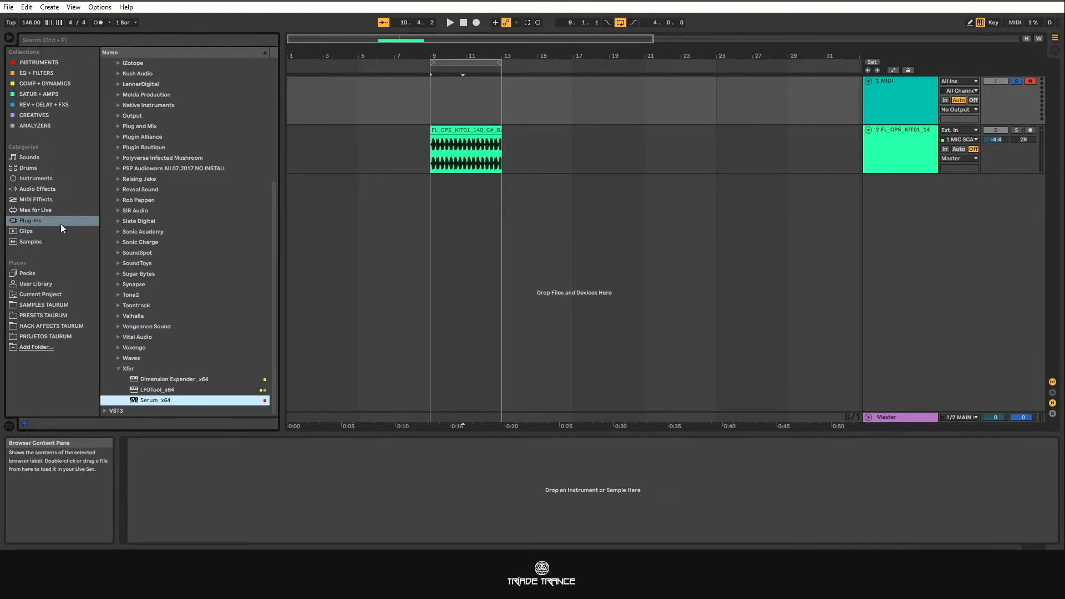
left_click(118, 368)
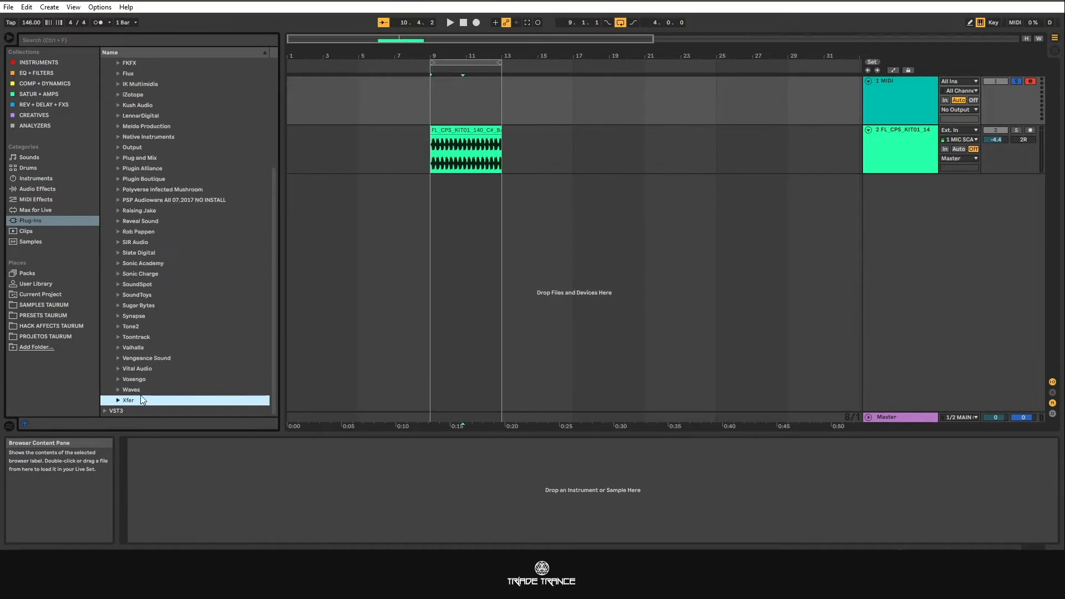
left_click(45, 222)
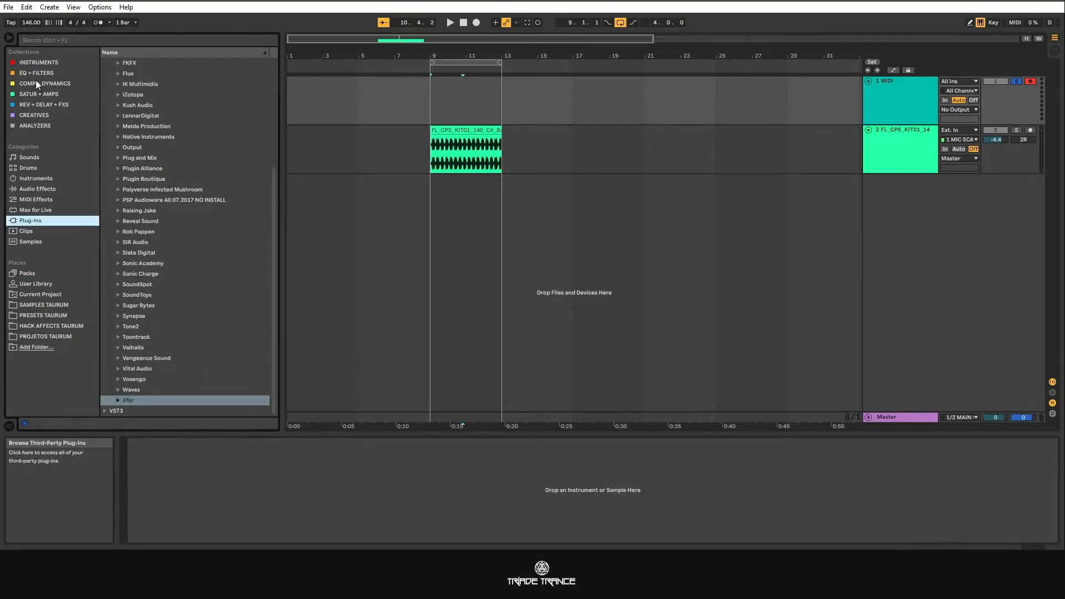
left_click(35, 62)
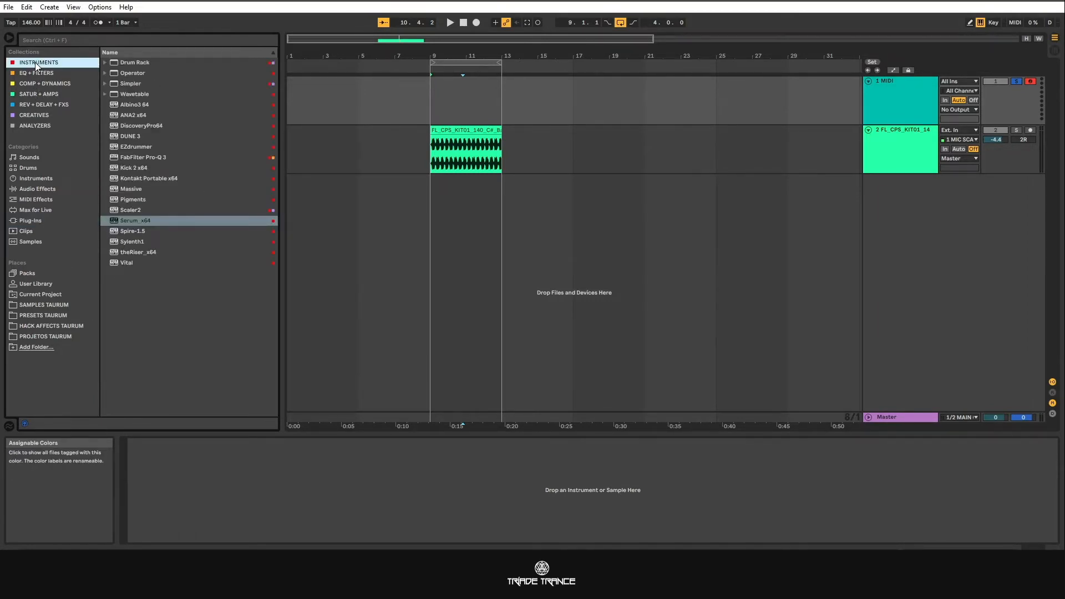
Step: Open the Max for Live category and view the contents of its Max Audio Effect and Max Instrument folders
left_click(47, 210)
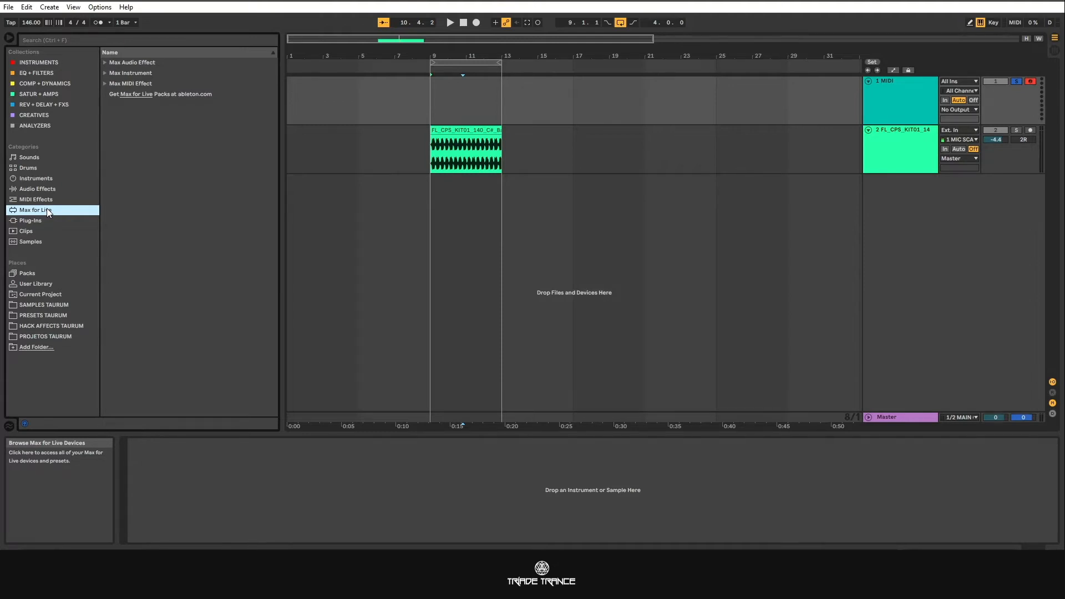
left_click(105, 62)
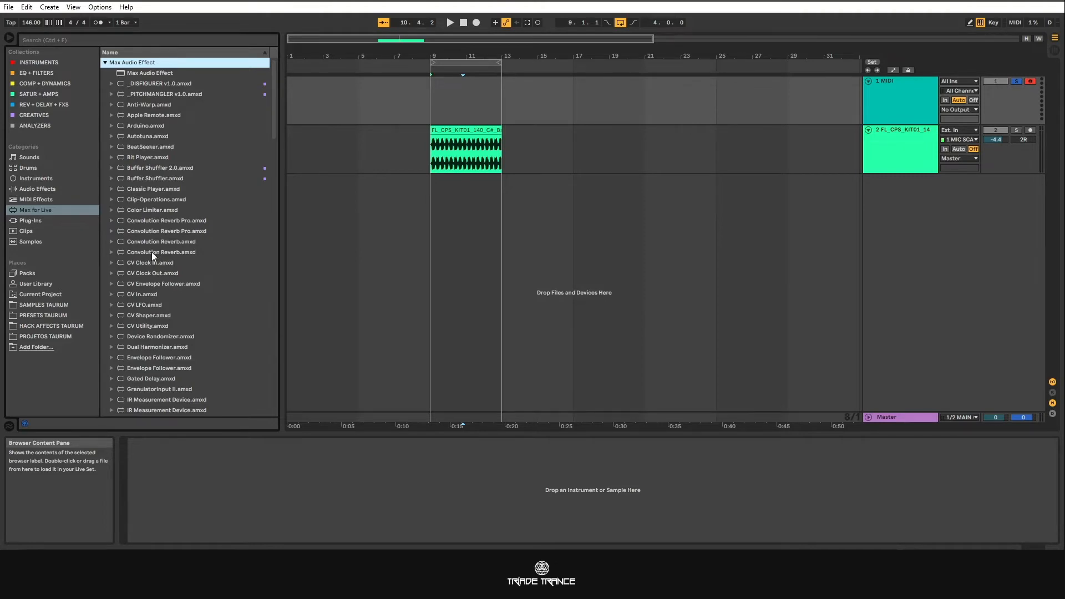
left_click(105, 63)
left_click(105, 72)
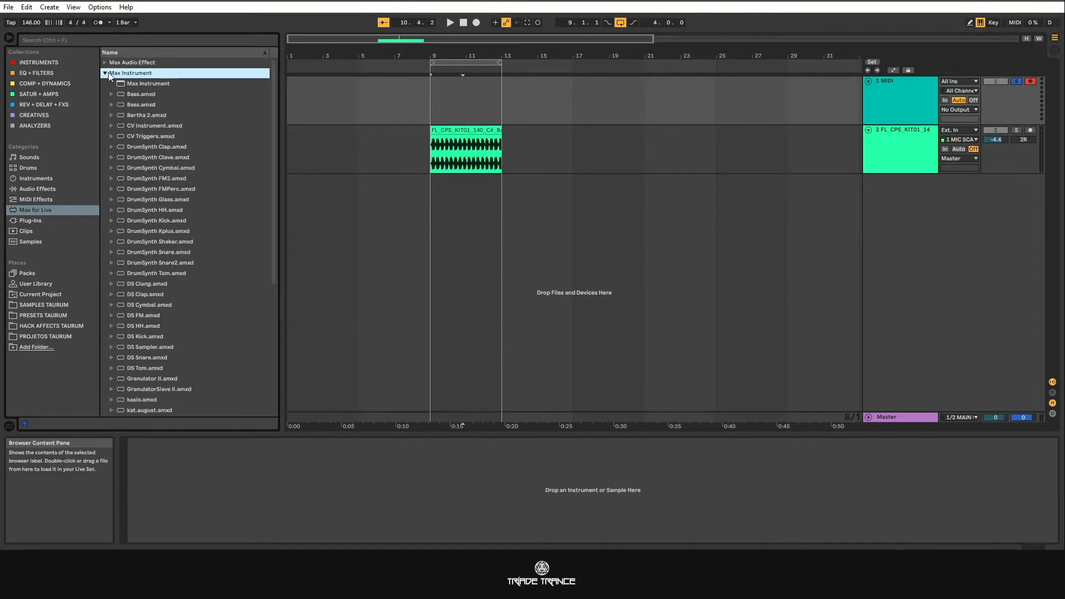
left_click(106, 72)
Step: Load _RHYTHMIZER 2.0 Amethyst.amxd and FunkArp-Mono 1.0.amxd from the Max MIDI Effect folder onto the first track
left_click(104, 82)
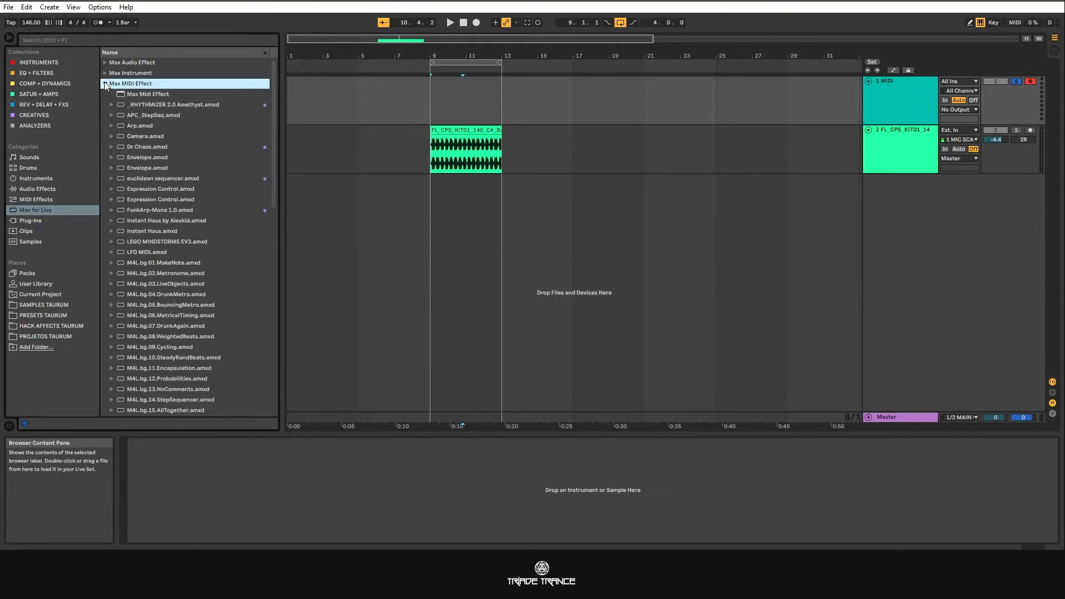
left_click(129, 104)
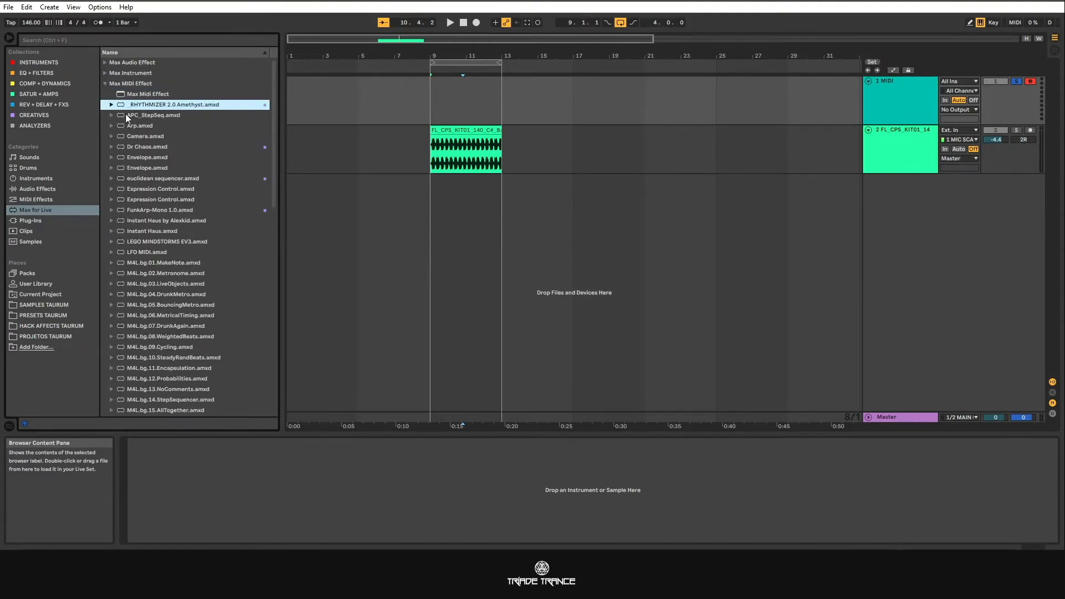
left_click_drag(135, 104, 906, 108)
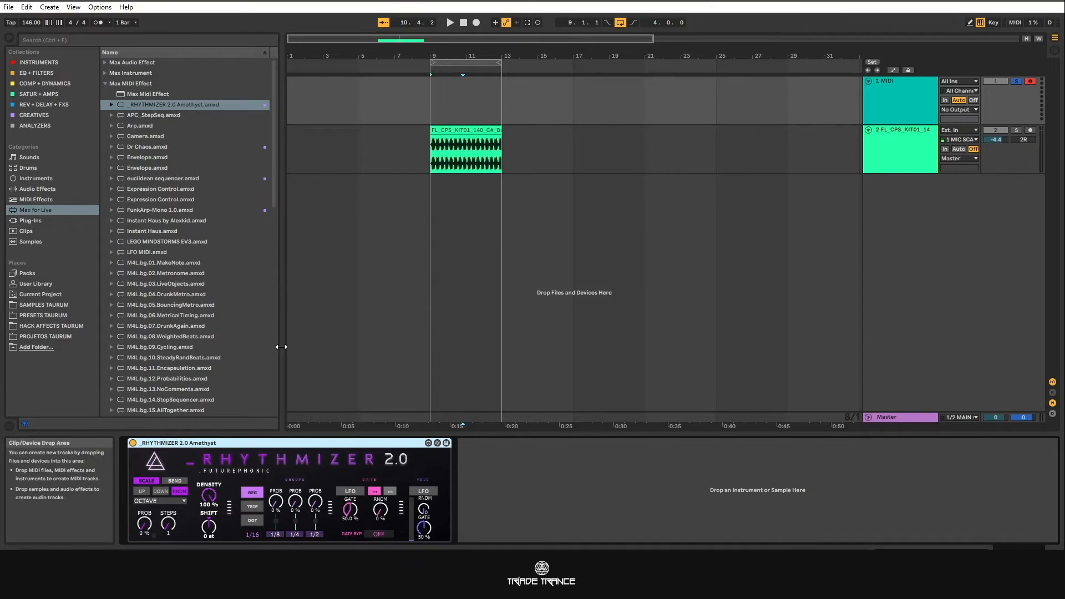
left_click(141, 211)
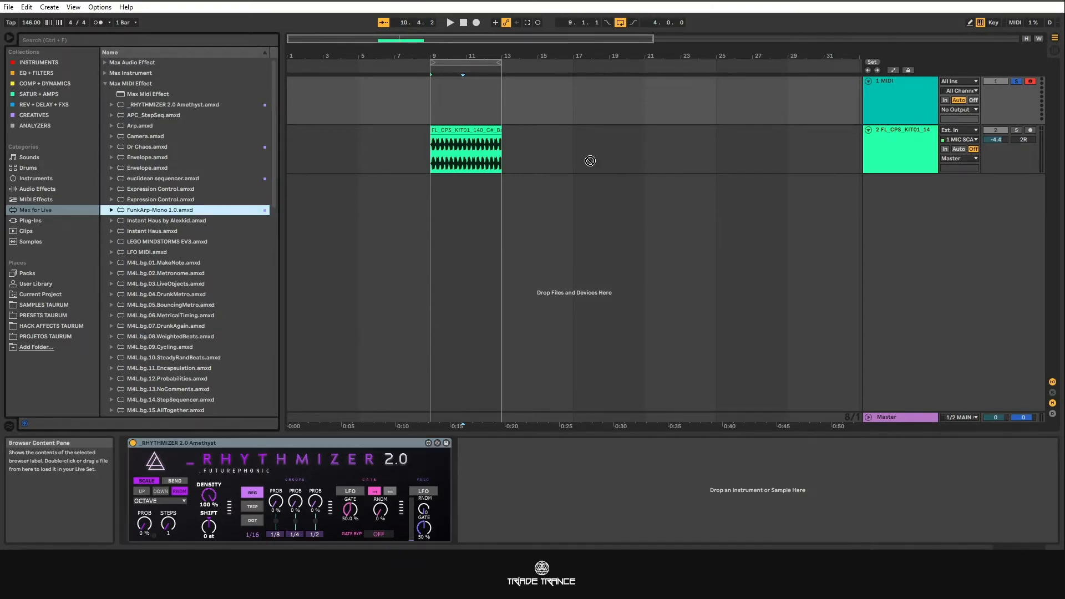
key("Return")
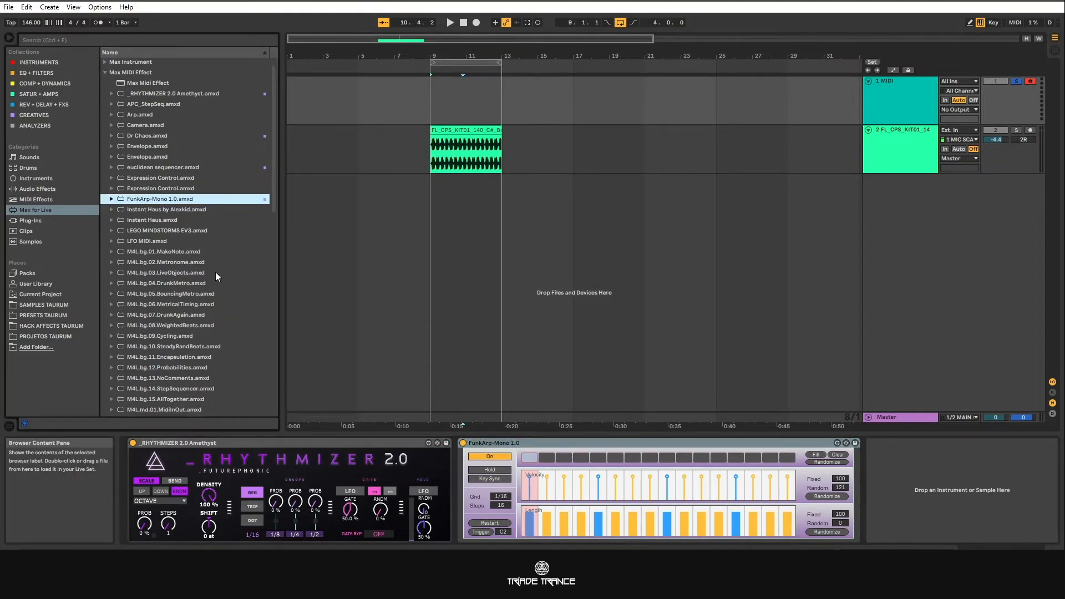
Step: Look through the remaining Max MIDI Effect devices and collapse that folder in the Max for Live category
scroll(216, 272, "down", 4)
scroll(143, 309, "down", 8)
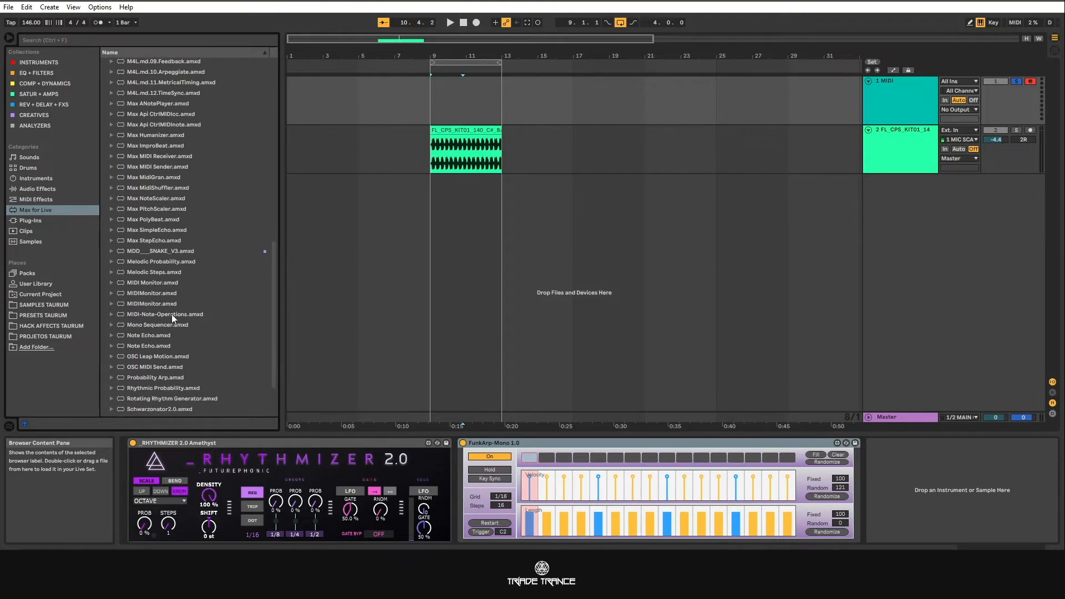
scroll(172, 314, "down", 5)
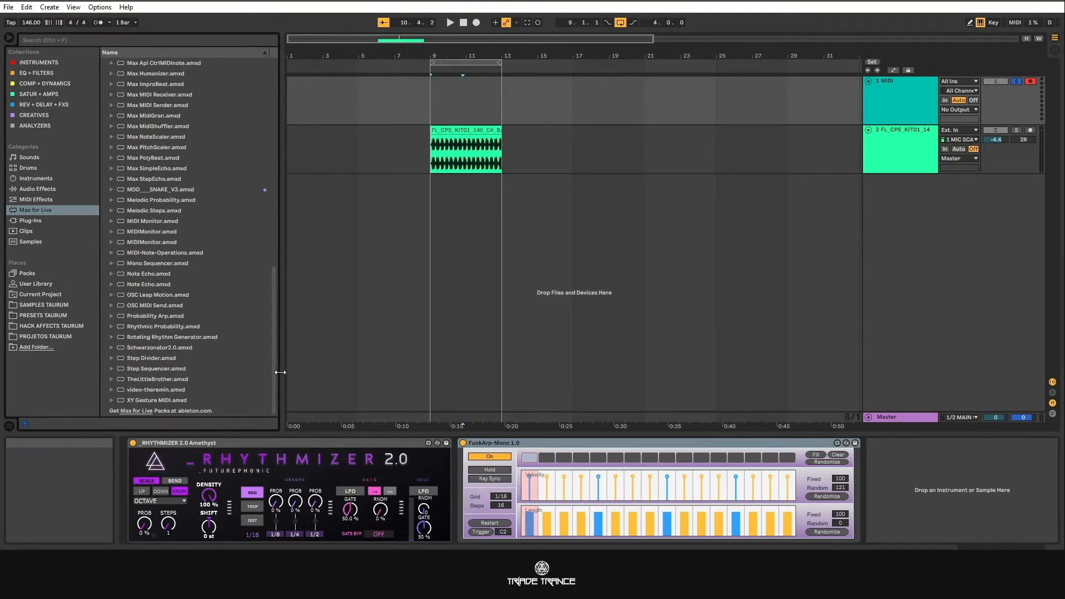
left_click_drag(275, 381, 281, 154)
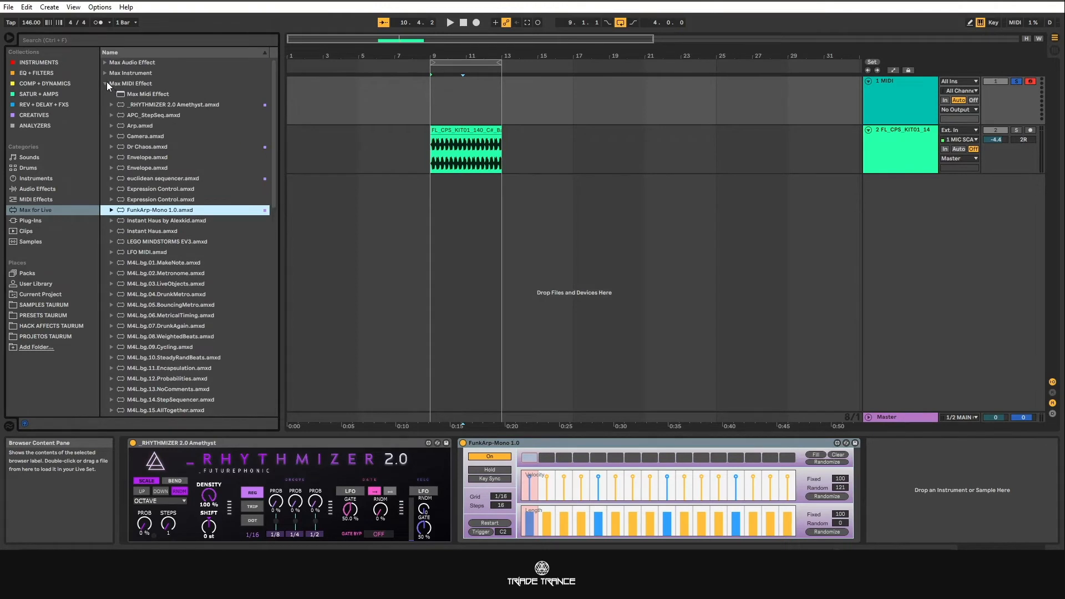
left_click(106, 83)
left_click(30, 207)
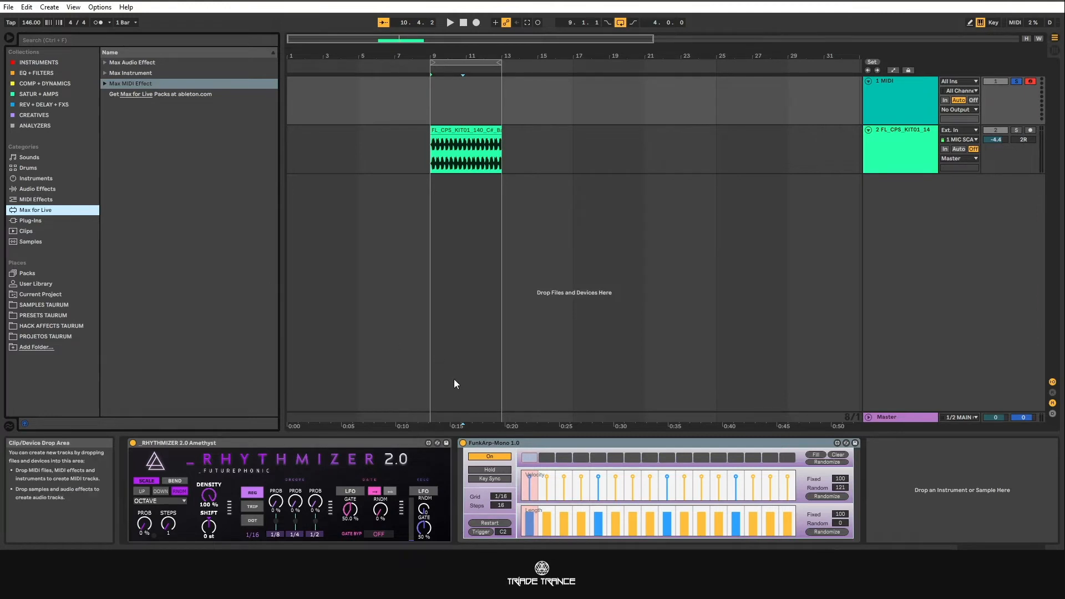
Step: Delete the FunkArp-Mono 1.0 and RHYTHMIZER 2.0 Amethyst devices from the first track
left_click(539, 443)
key("Delete")
key("Delete")
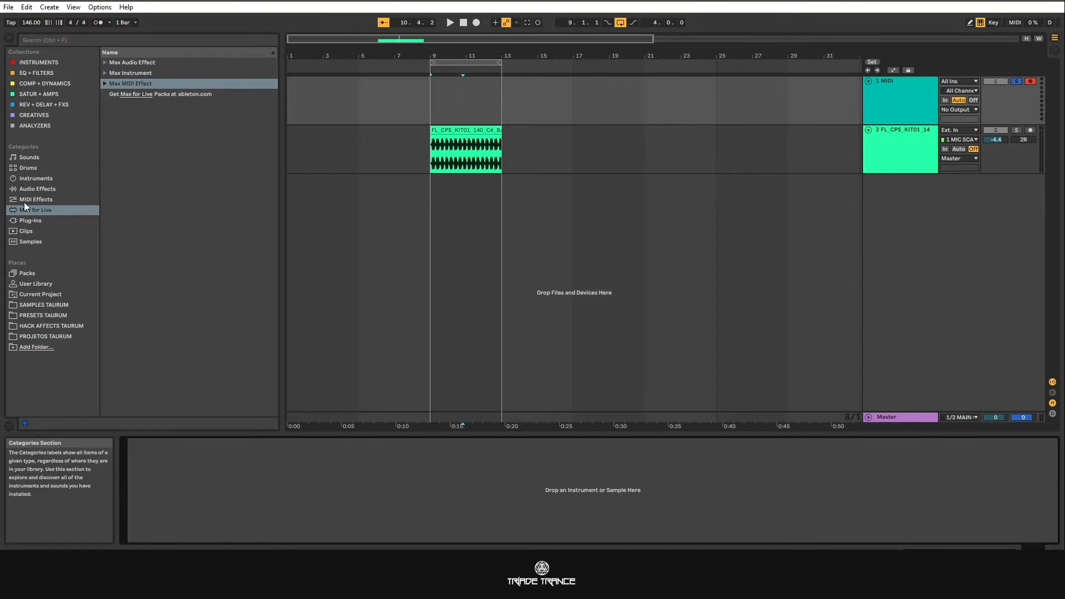
Step: Place 64 Pads Penelope Kit groove 03_90 bpm.alc from the Clips category at bar 9 of the first track and hide the clip detail view
left_click(28, 231)
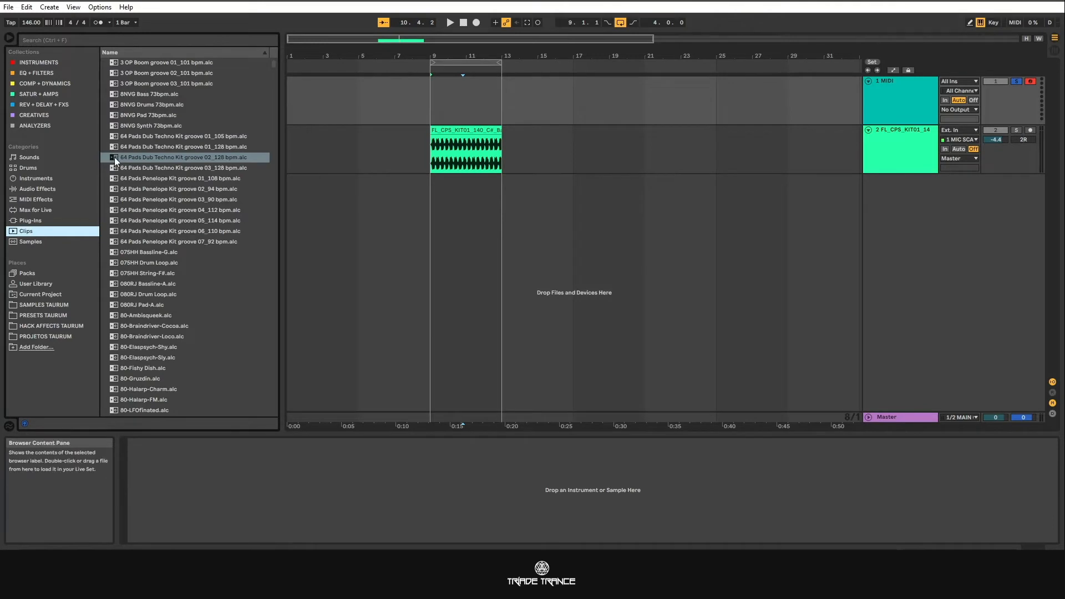
left_click(154, 199)
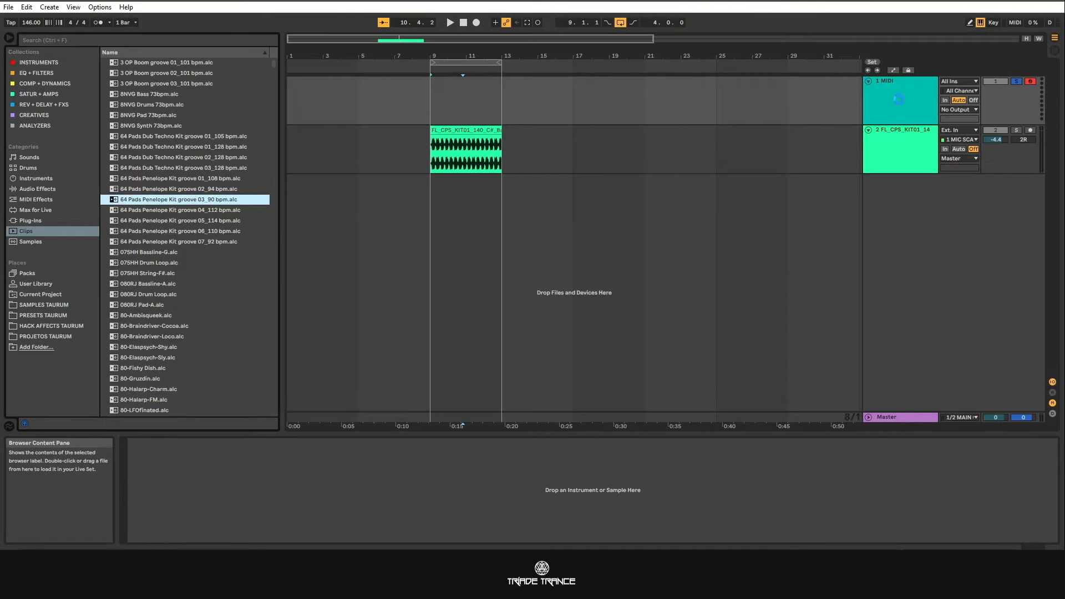
left_click_drag(899, 98, 431, 99)
left_click(452, 89)
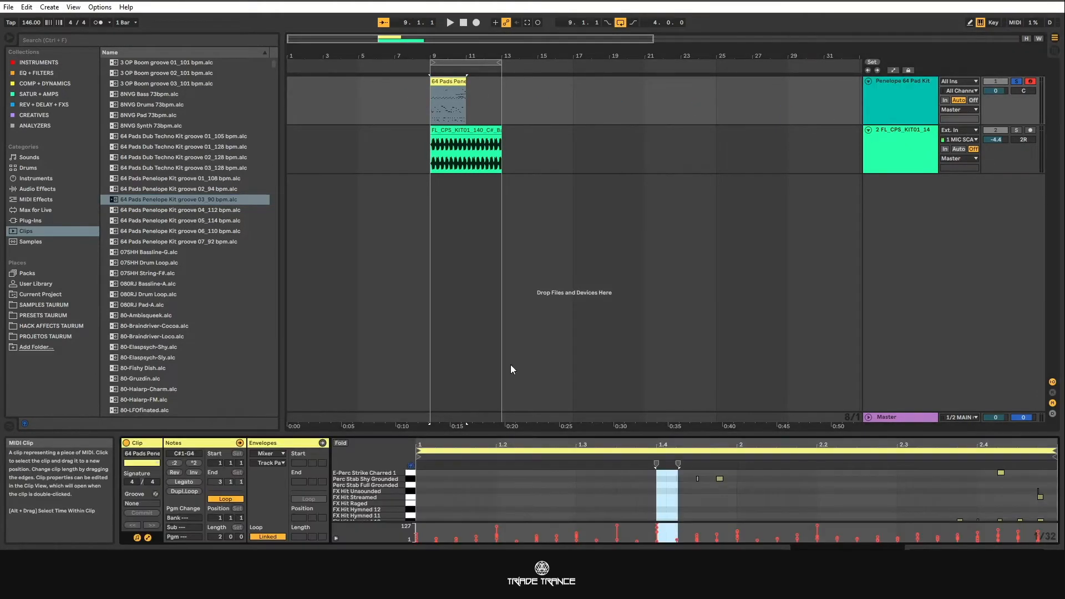
left_click_drag(511, 426, 568, 544)
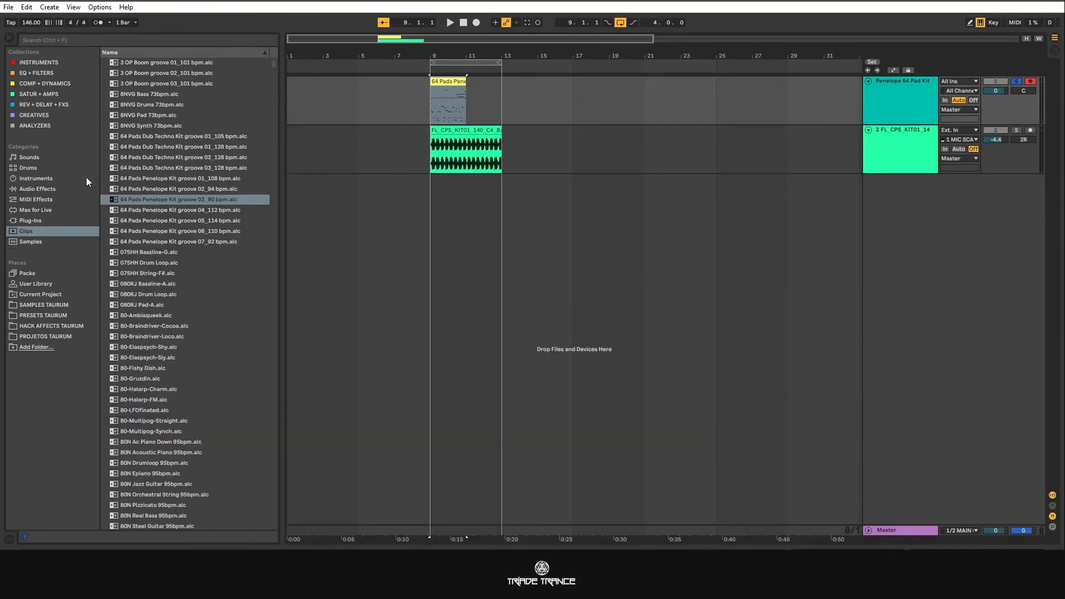
Step: Preview kick samples such as 00DB_Kick_Blondie_club.aif and 00DB_Kick_Prog_BD.aif from the Samples category
left_click(36, 242)
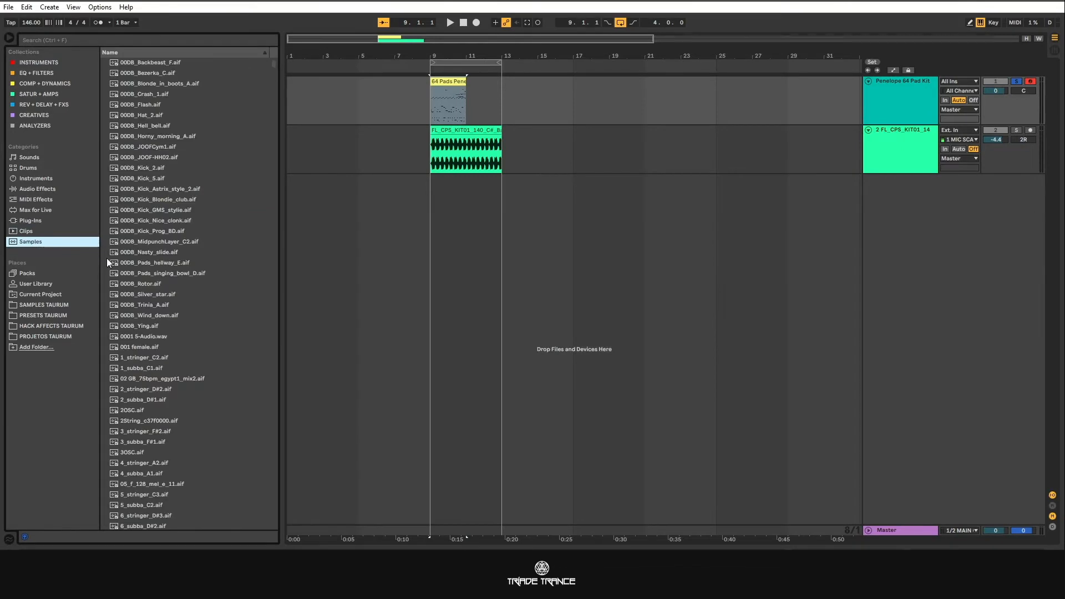
left_click(135, 191)
left_click(136, 198)
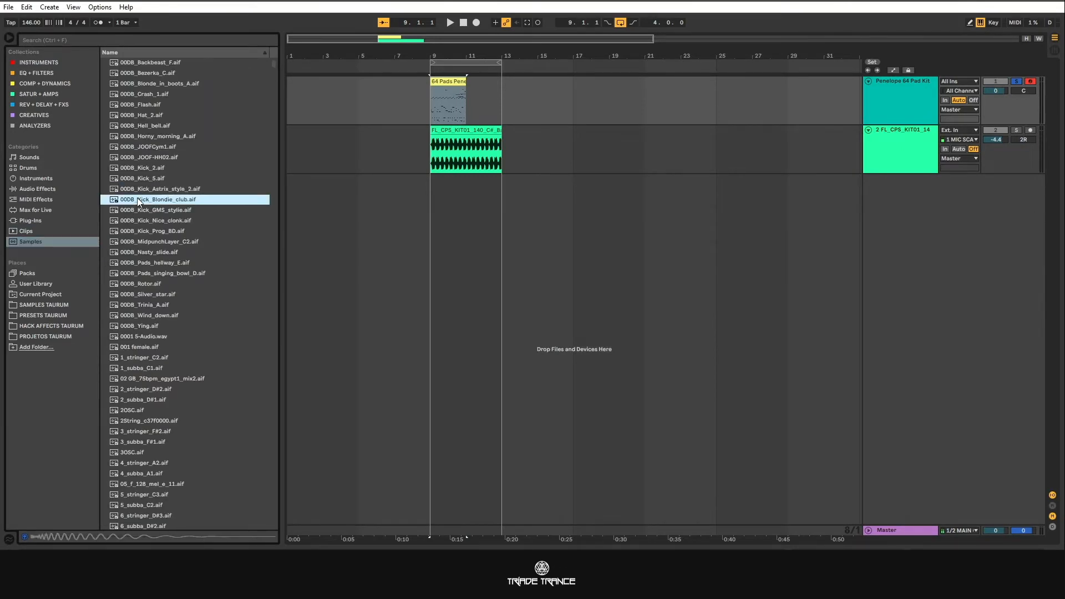
left_click(136, 232)
Step: Replace the audio clip on the second track with the 00DB_Kick_Nice_clonk.aif sample at bar 9
left_click(430, 152)
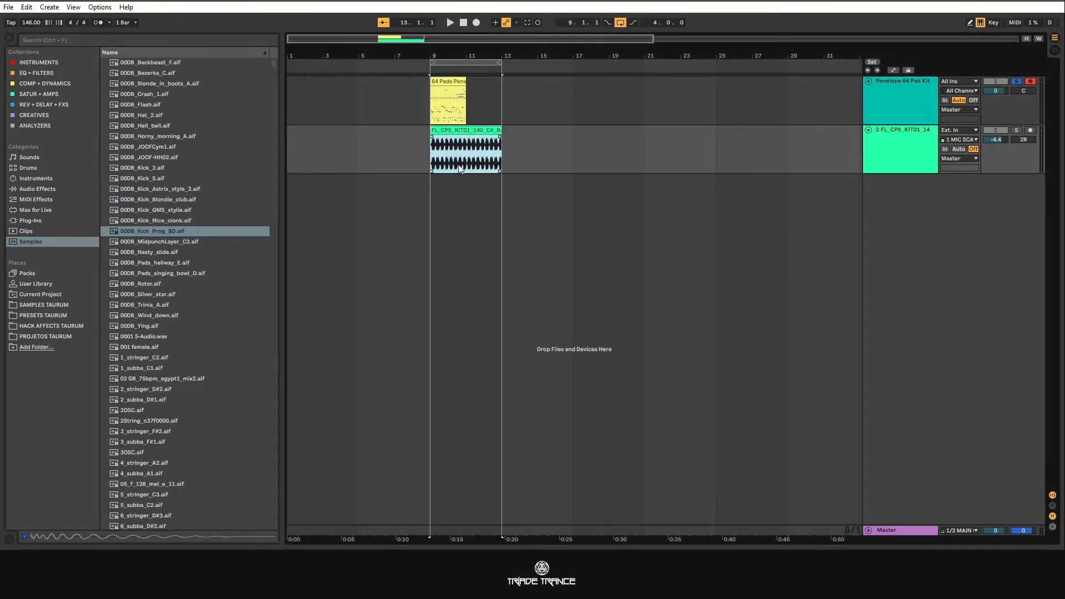
key("Delete")
left_click(145, 221)
left_click_drag(145, 221, 432, 149)
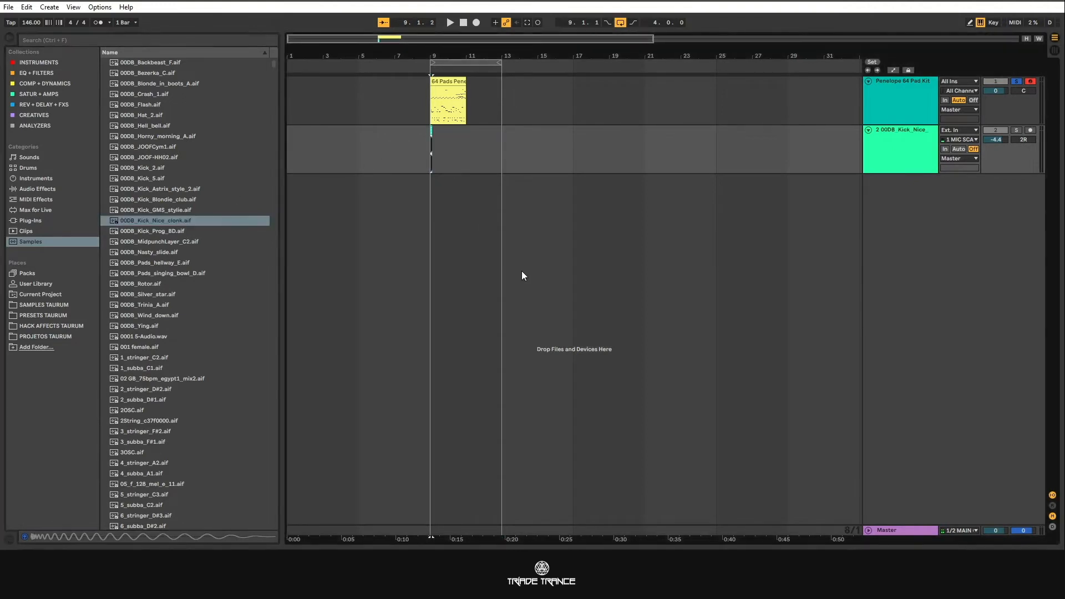
Step: Examine the kick clip's waveform in the clip detail view, hide that view and compare the MIDI and audio clips
scroll(434, 141, "up", 10)
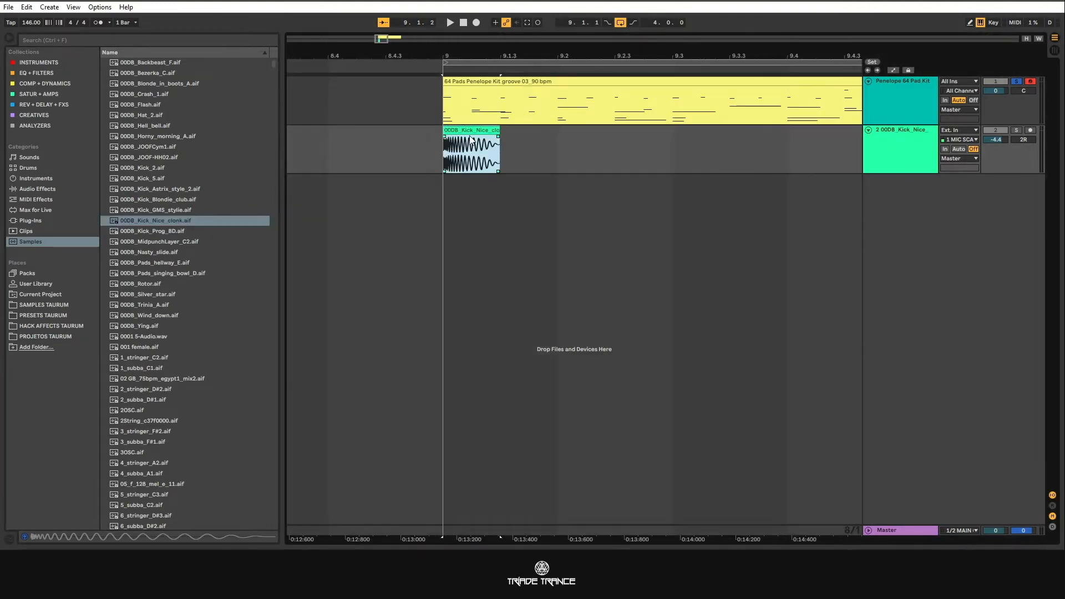
double_click(472, 131)
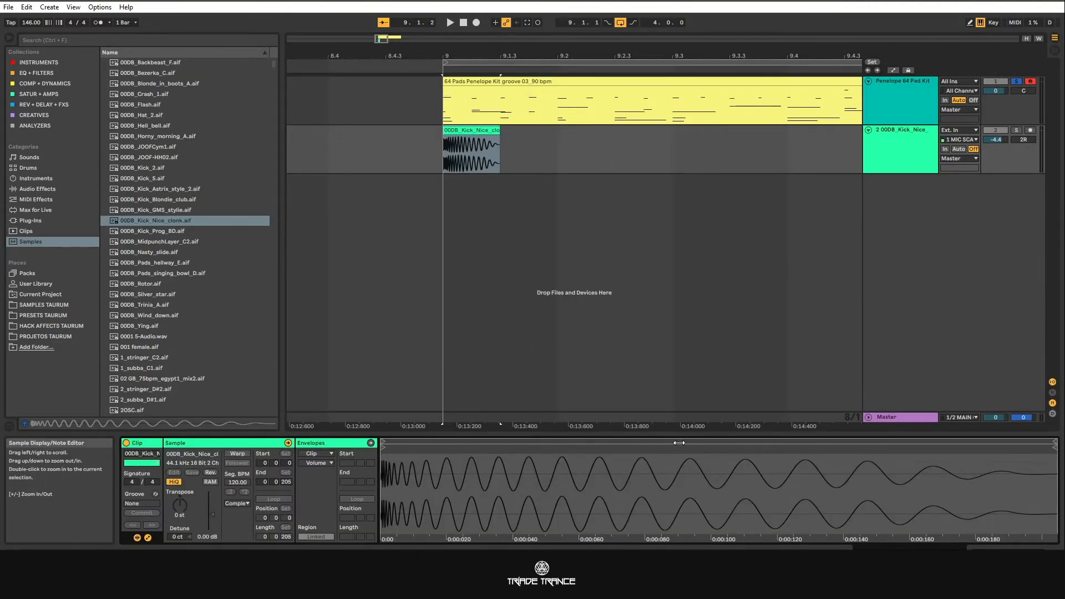
left_click_drag(682, 431, 688, 531)
left_click(597, 83)
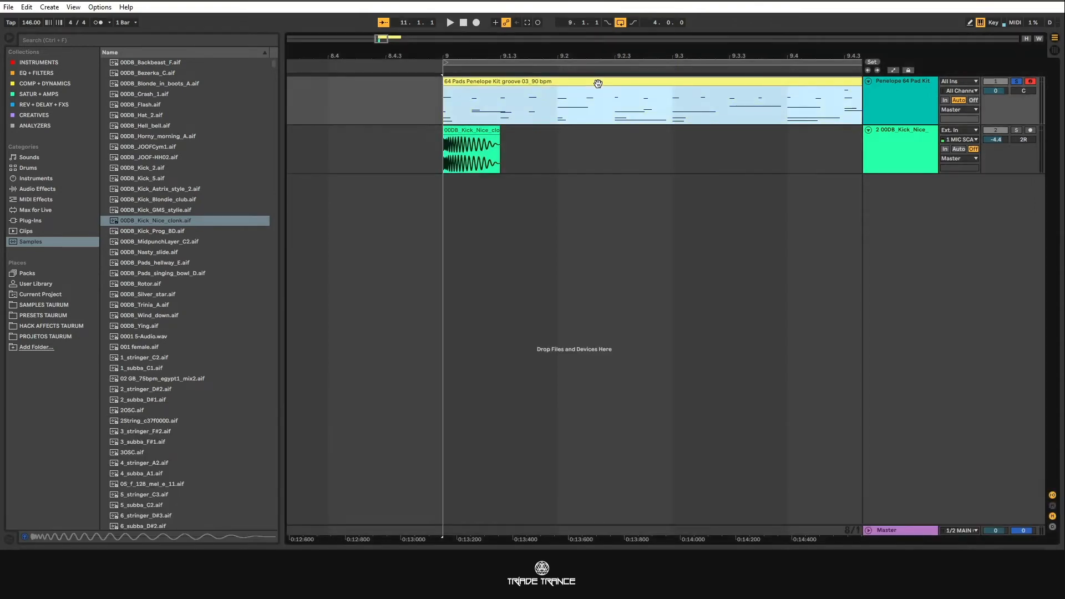
left_click(921, 163)
left_click(454, 131)
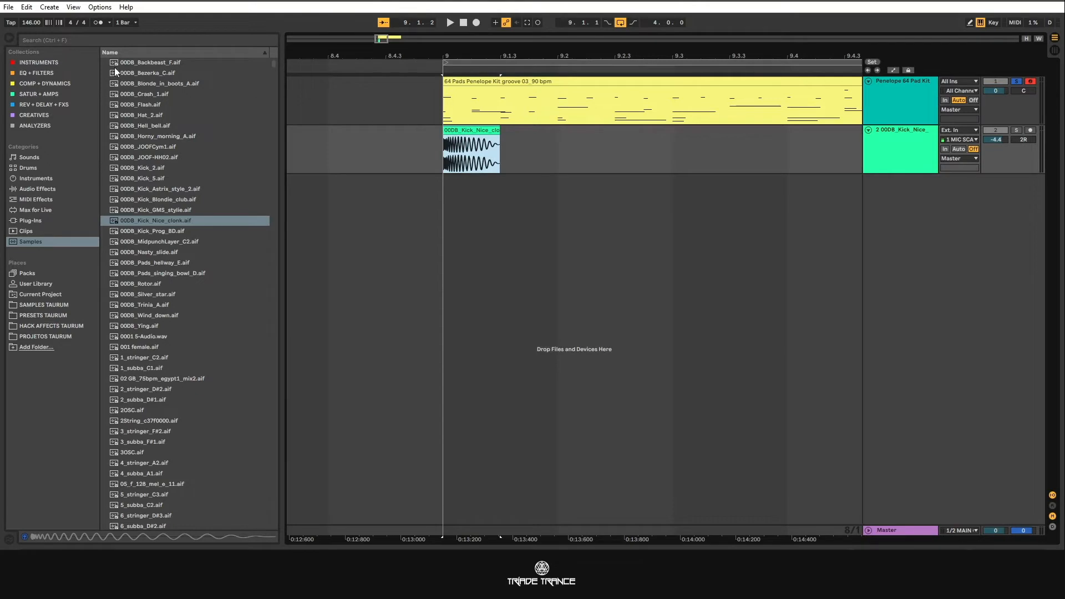
Step: Compare the Clips and Samples categories and look through the list of samples
left_click(28, 232)
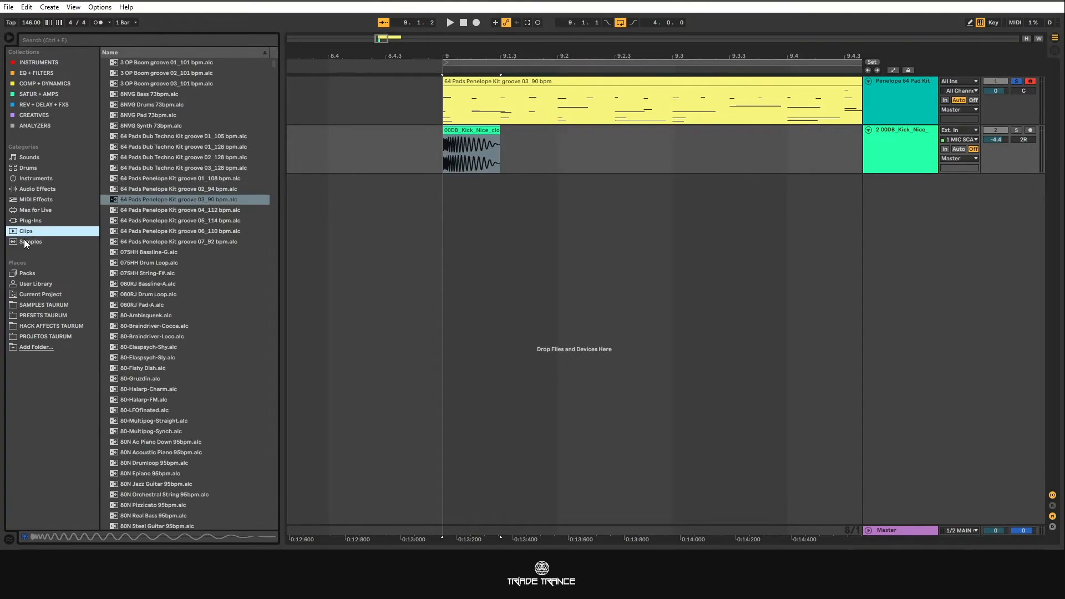
left_click(25, 240)
scroll(162, 221, "down", 12)
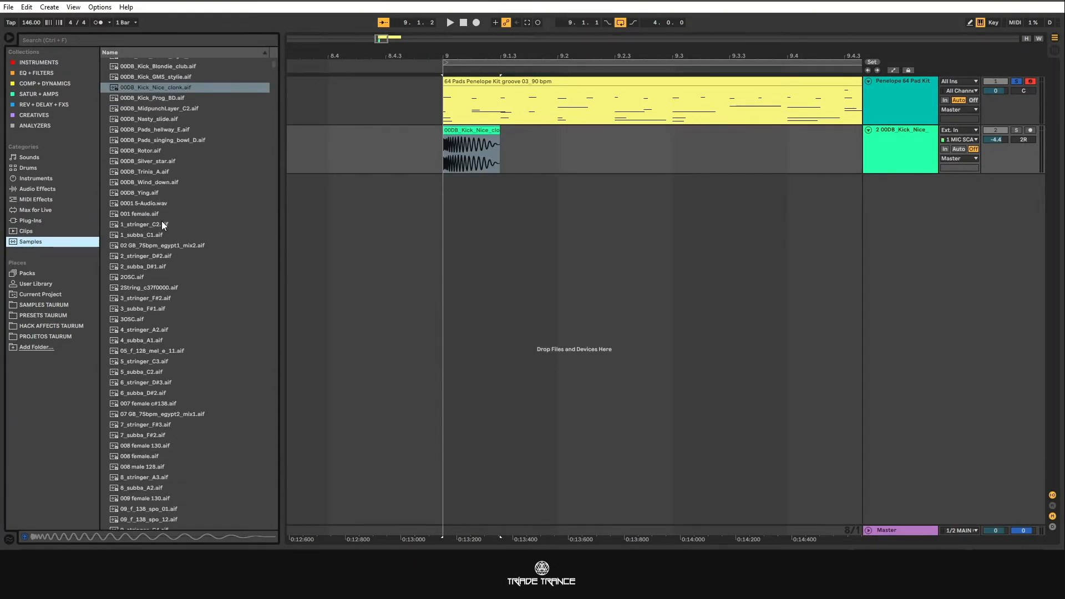
scroll(171, 225, "down", 14)
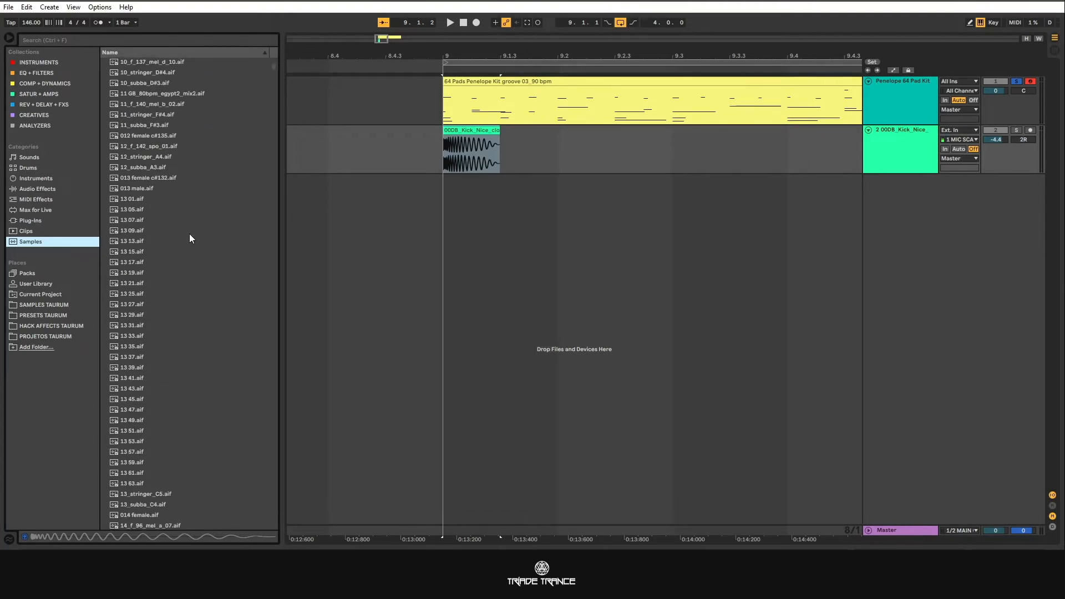
scroll(158, 265, "down", 9)
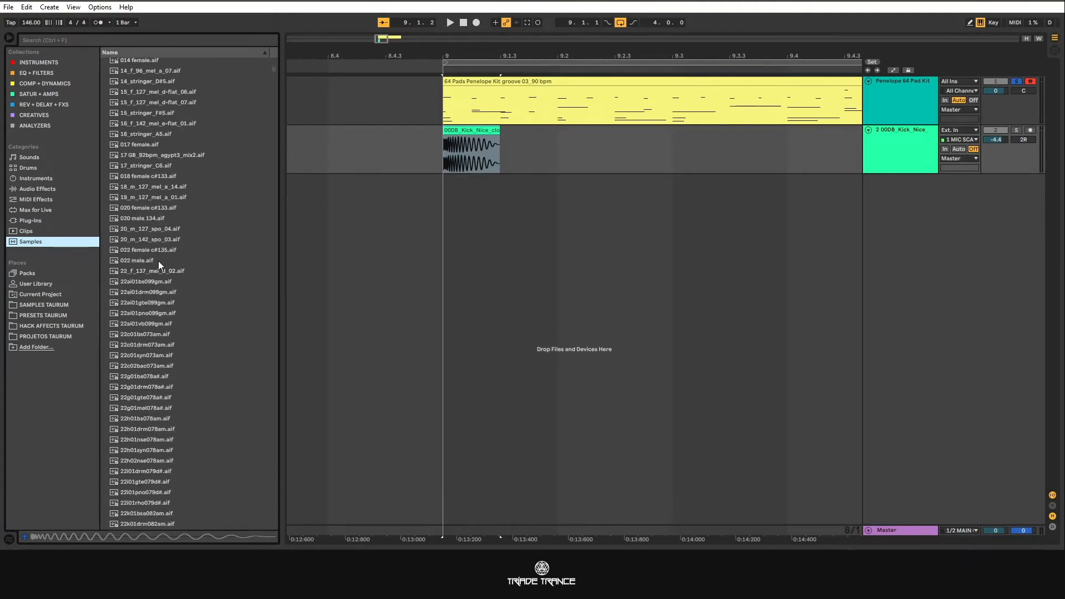
Step: Check the context options of 64 Pads Penelope Kit groove 05_114 bpm.alc and of the 022 male.aif sample
left_click(29, 231)
right_click(155, 224)
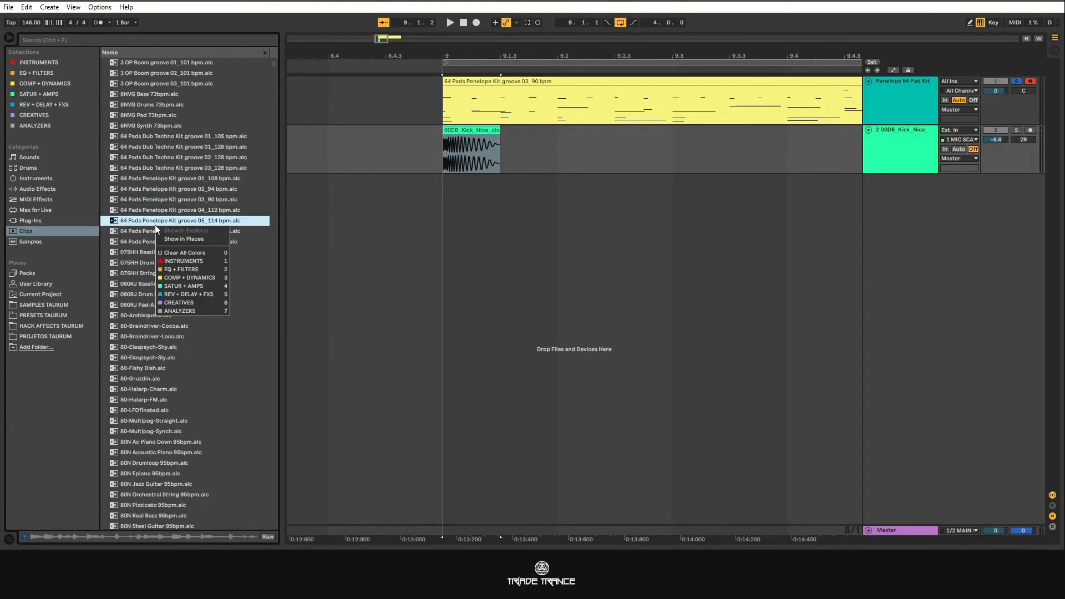
left_click(45, 238)
left_click(40, 241)
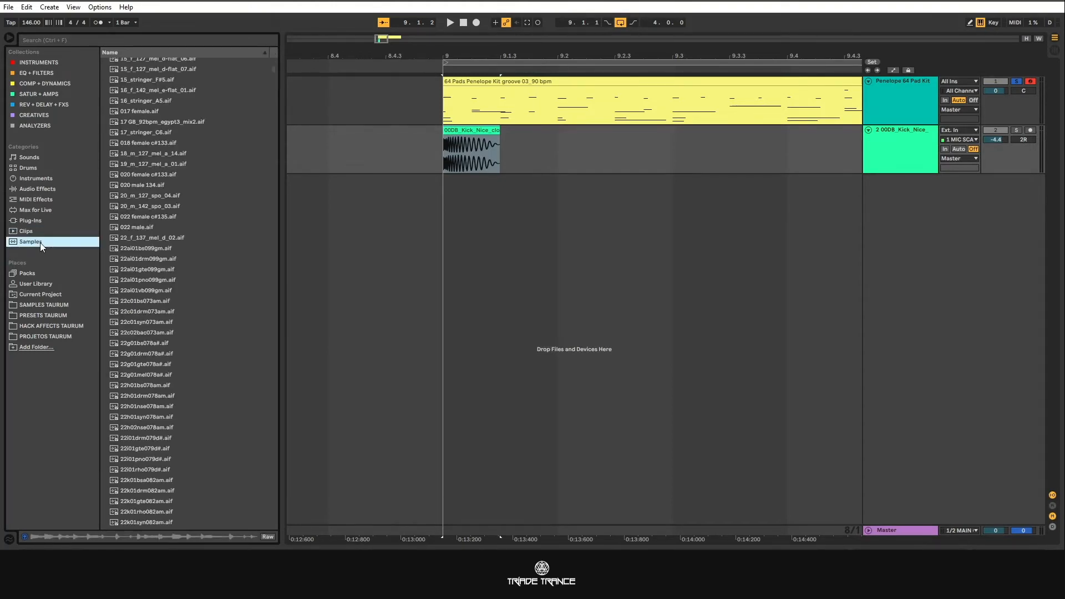
right_click(151, 227)
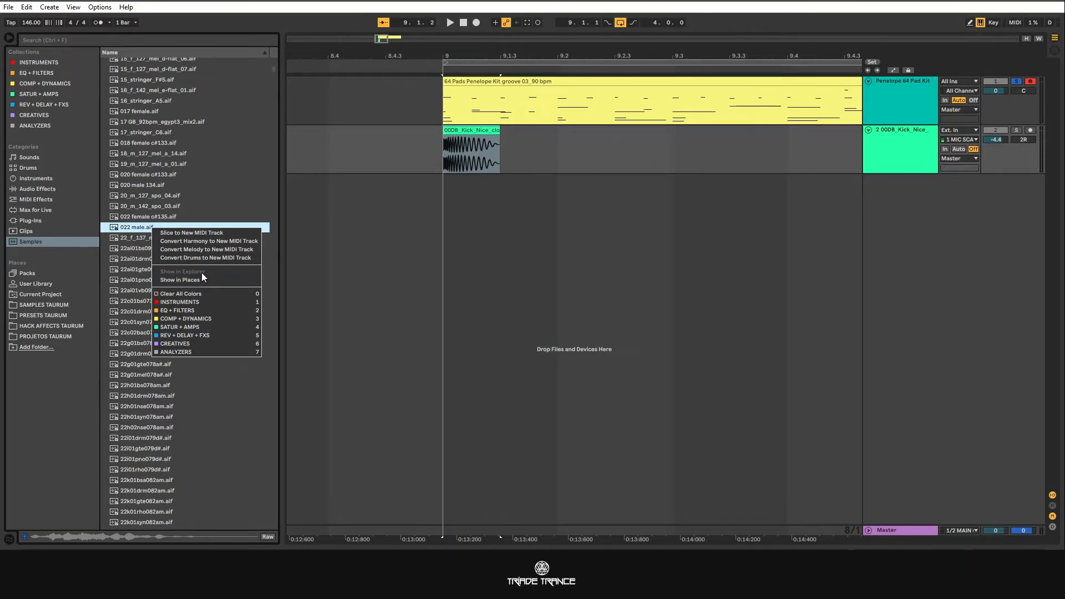
left_click(33, 240)
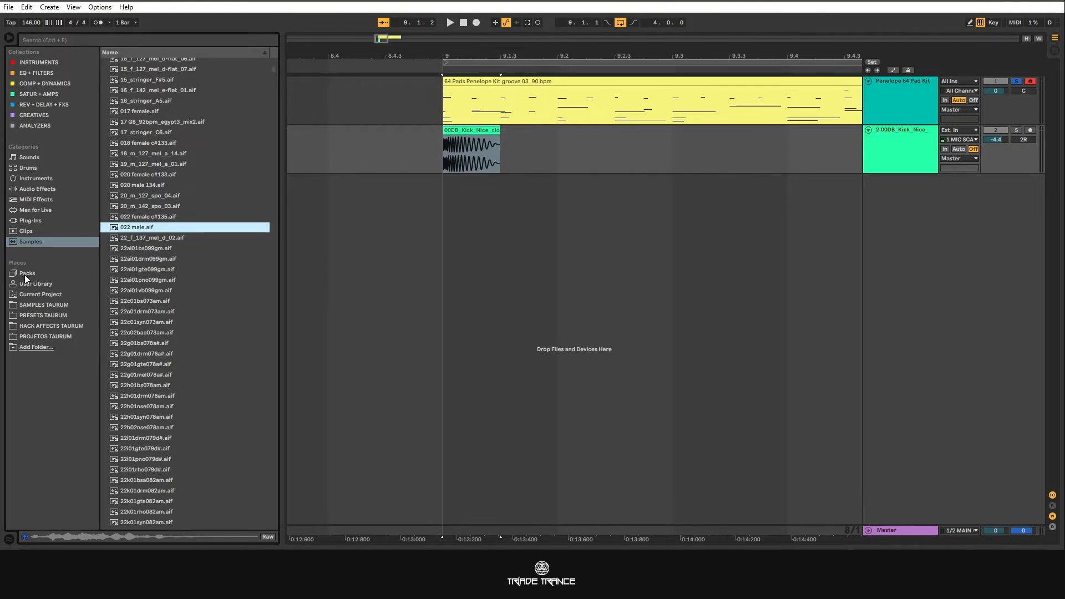
Step: Show 022 male.aif in Places, look through its surrounding pack folders and collapse the Loopmasters Mixtape pack
right_click(135, 226)
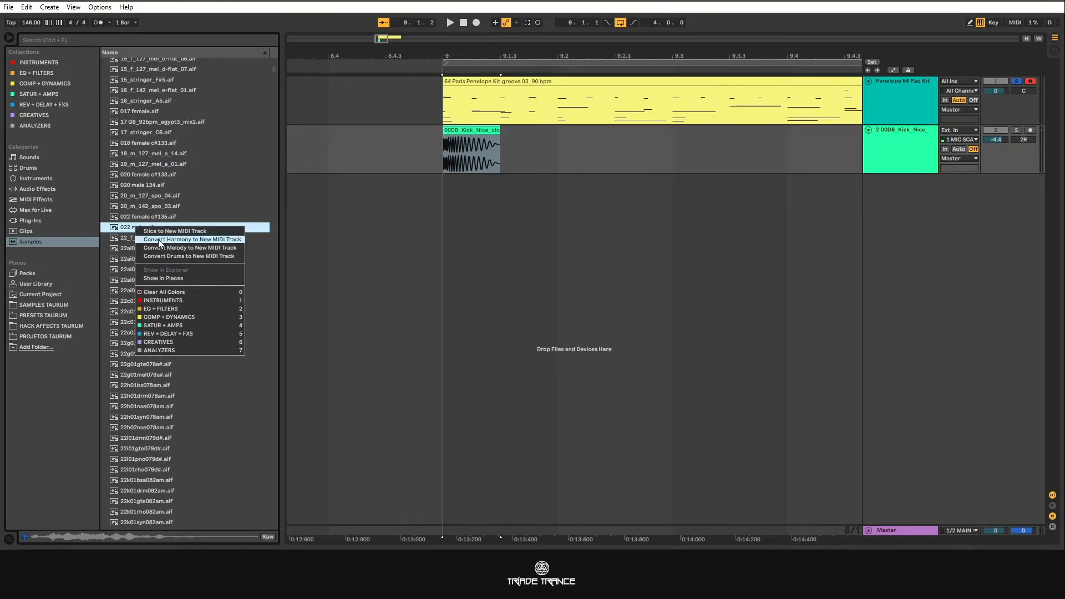
left_click(172, 278)
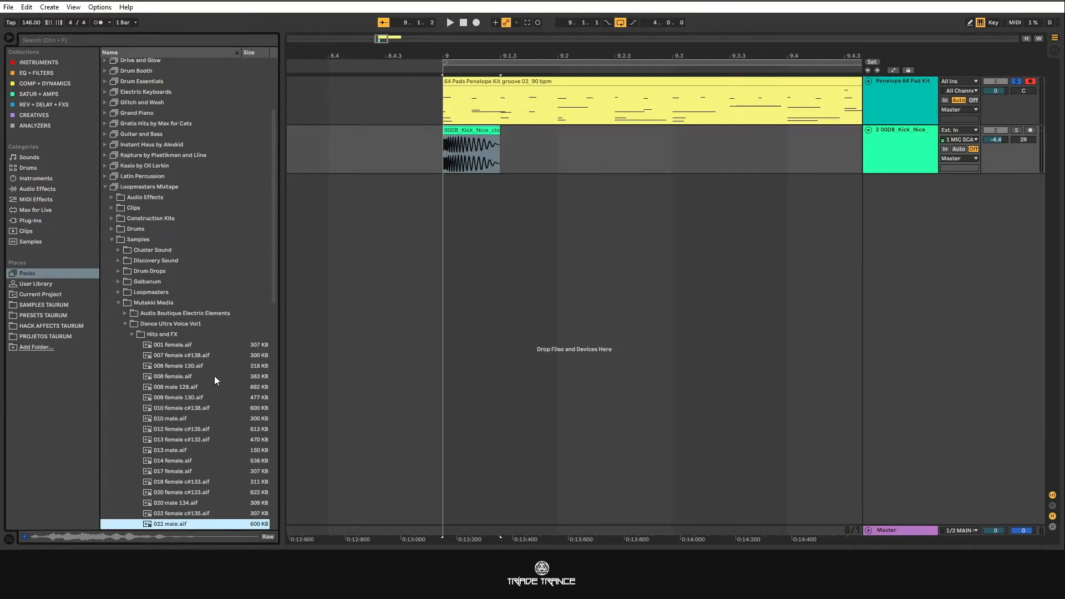
scroll(141, 315, "down", 3)
scroll(115, 237, "up", 5)
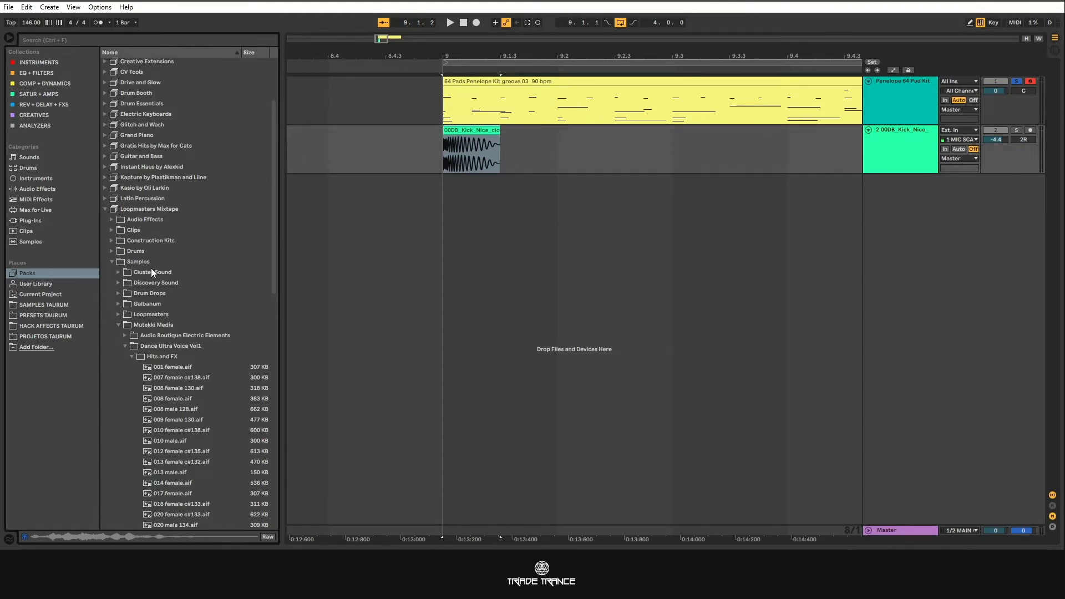
scroll(204, 358, "down", 6)
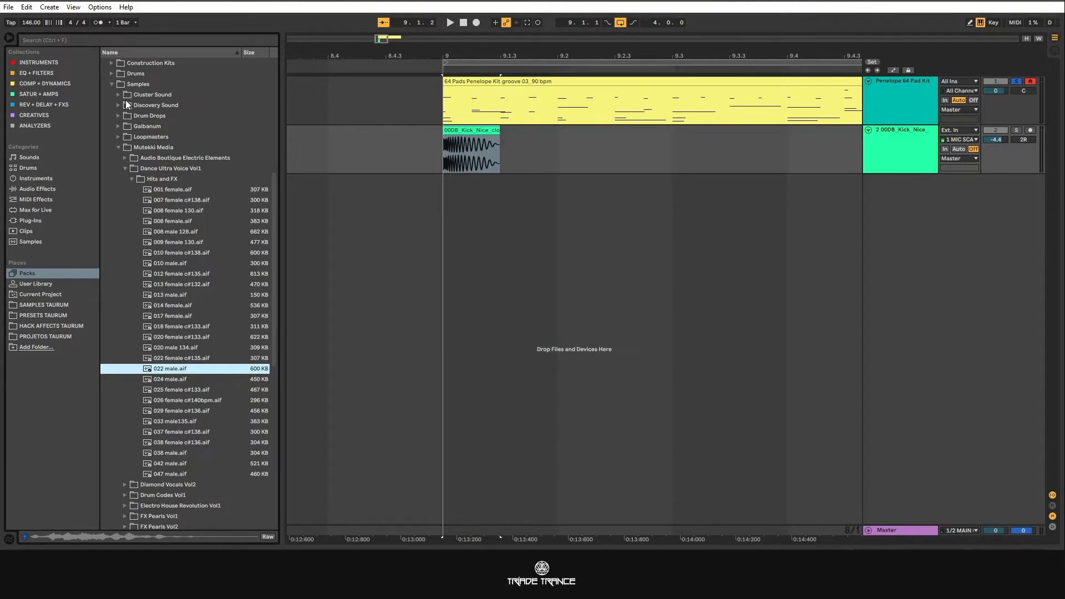
scroll(126, 100, "up", 2)
left_click(103, 99)
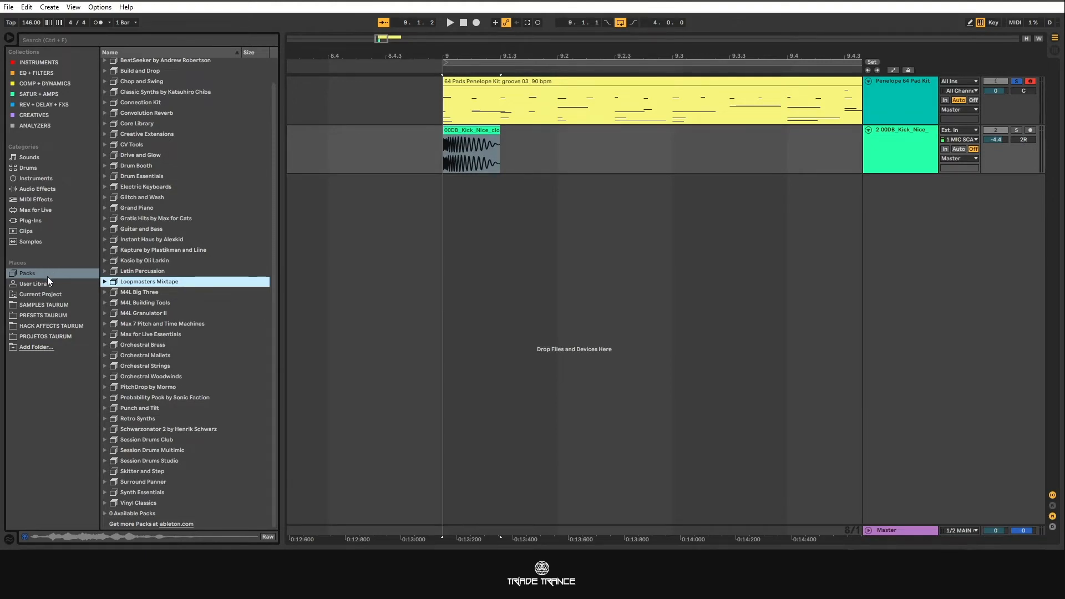
Step: Show the Drive and Glow pack's folder in File Explorer and maximize the Explorer window
scroll(166, 303, "up", 1)
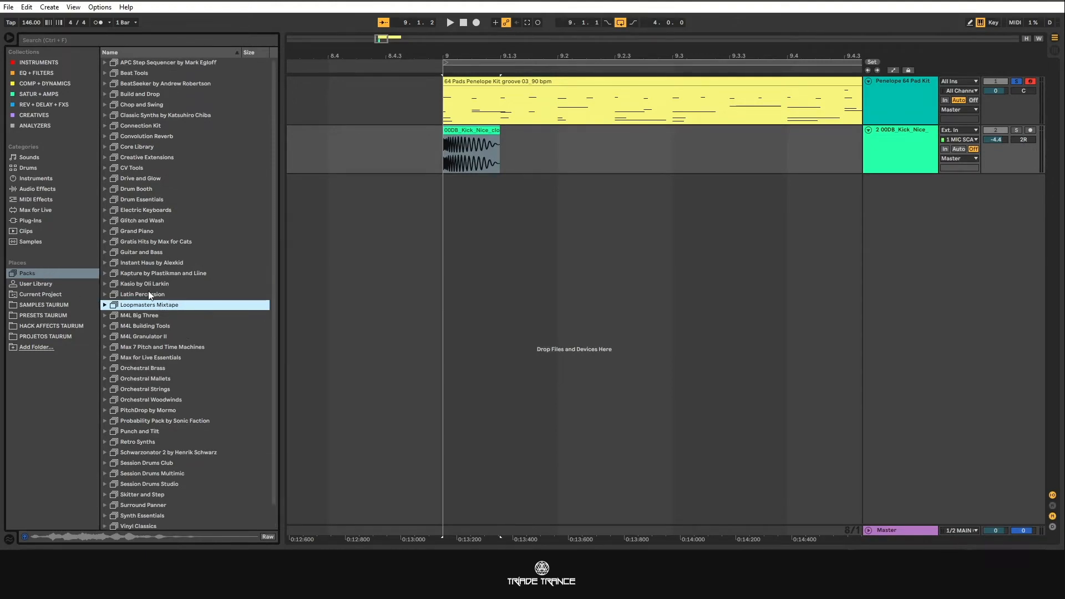
left_click(22, 273)
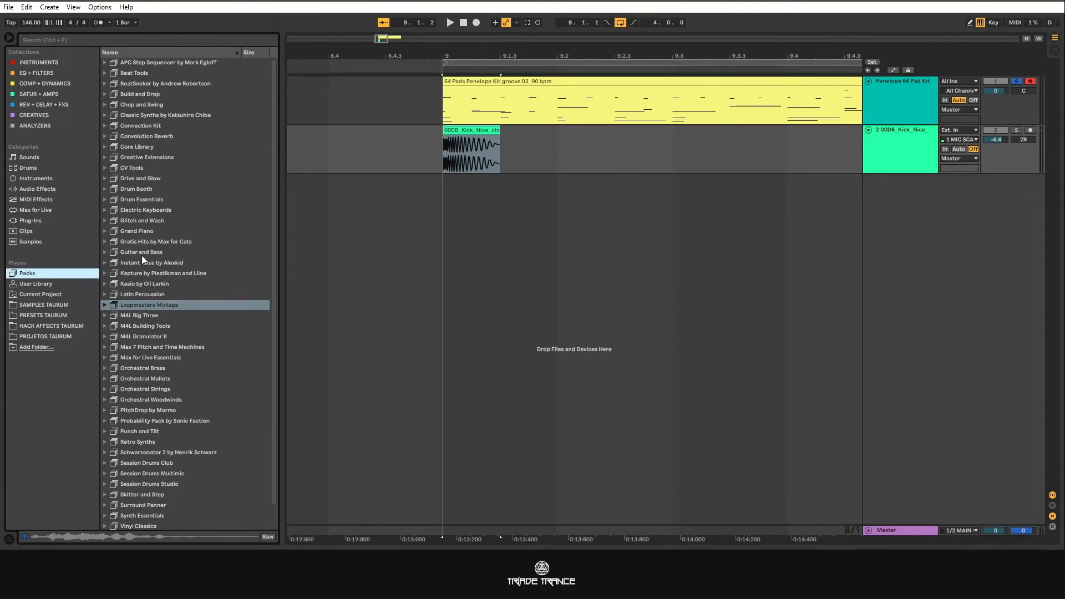
left_click(140, 179)
right_click(140, 180)
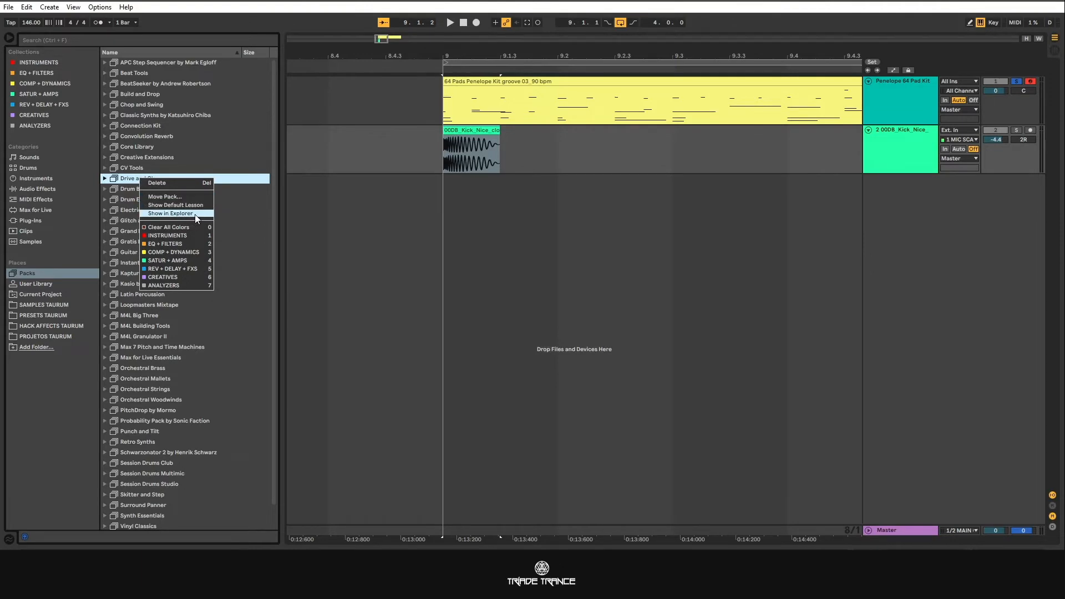
right_click(128, 179)
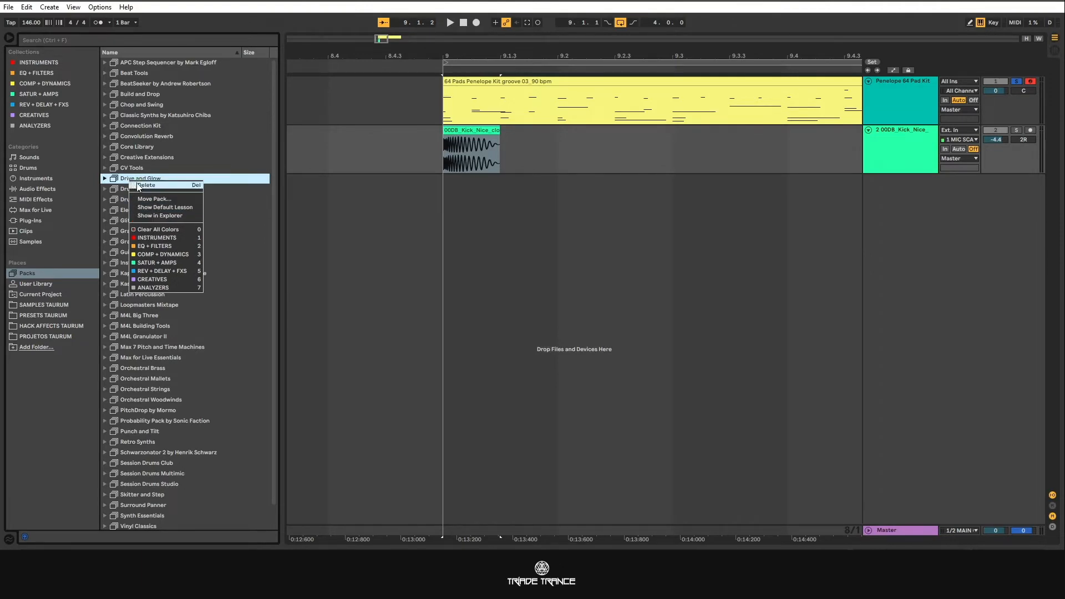
left_click(187, 216)
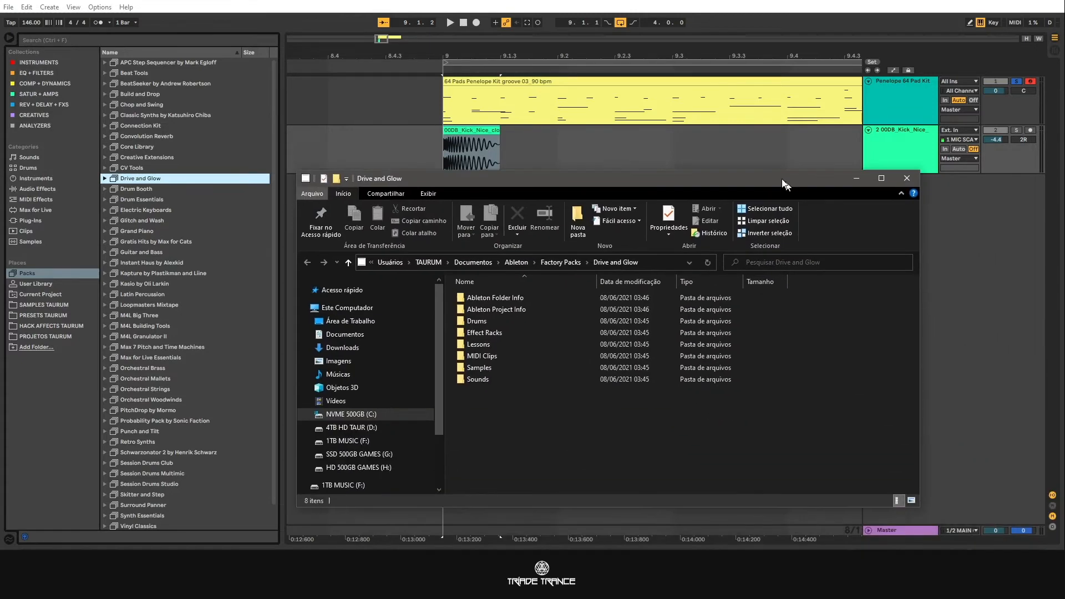
left_click_drag(782, 180, 735, 125)
double_click(736, 125)
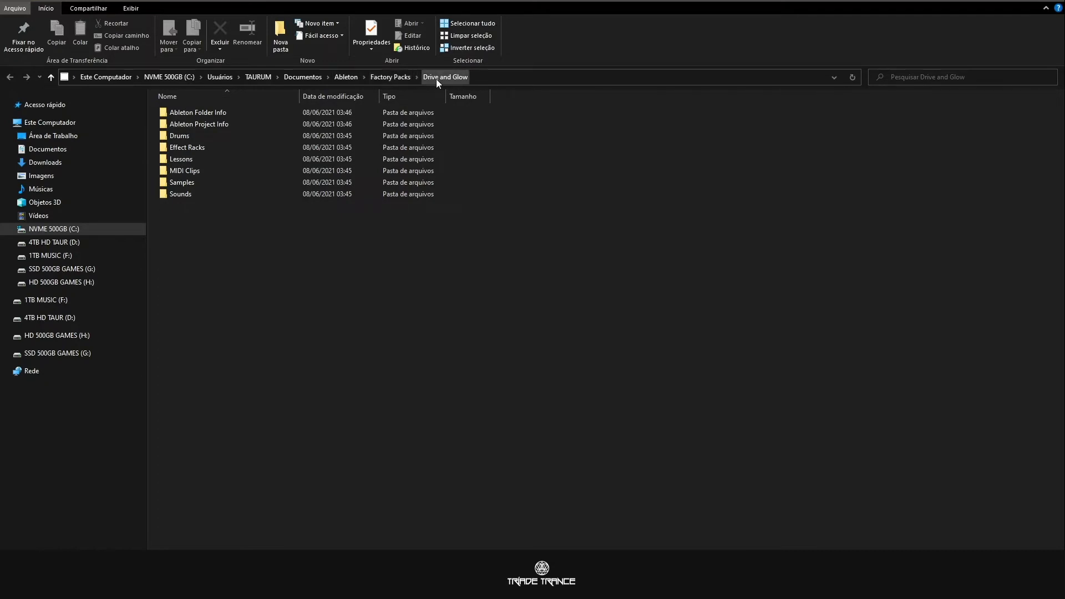
Step: Go up to the Factory Packs folder and look through the installed pack folders
left_click(386, 77)
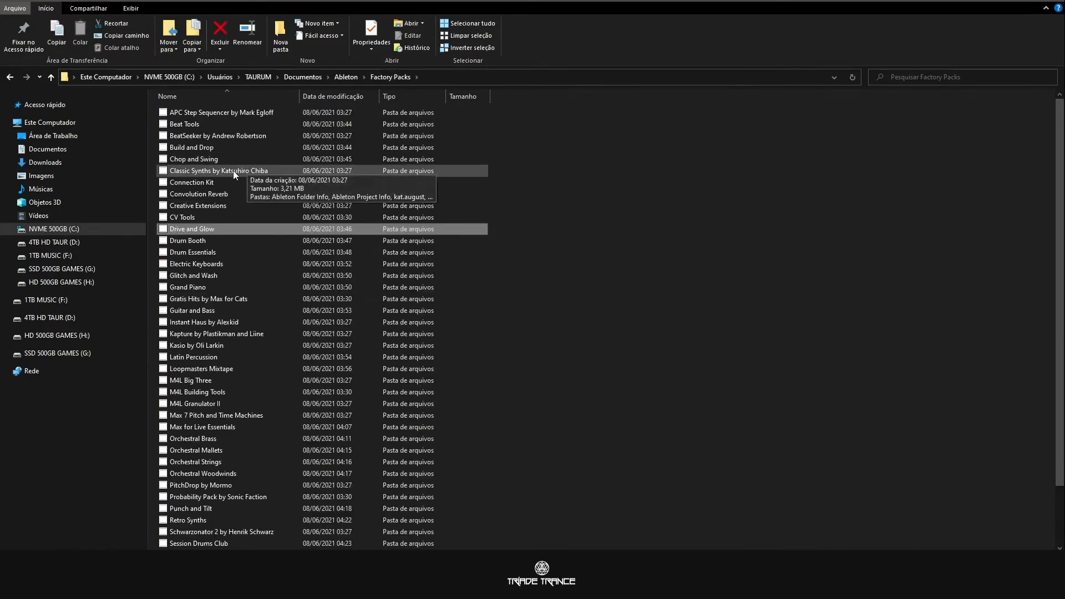
scroll(227, 169, "down", 2)
scroll(231, 187, "up", 2)
scroll(224, 182, "down", 1)
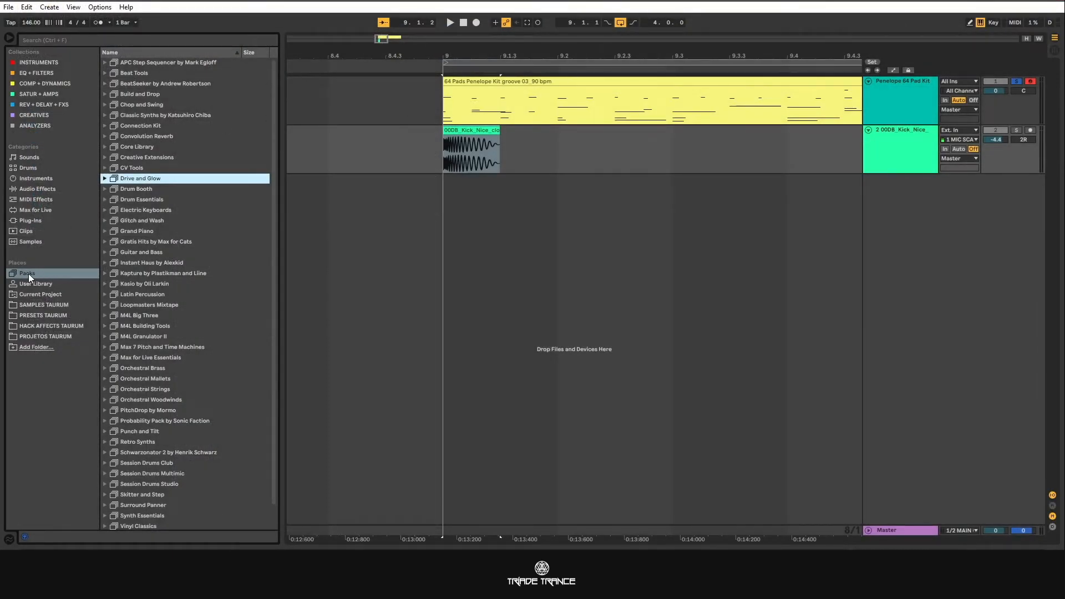
Step: Browse the User Library's Presets folder, checking its Audio Effects subfolder and expanding Instruments
left_click(39, 282)
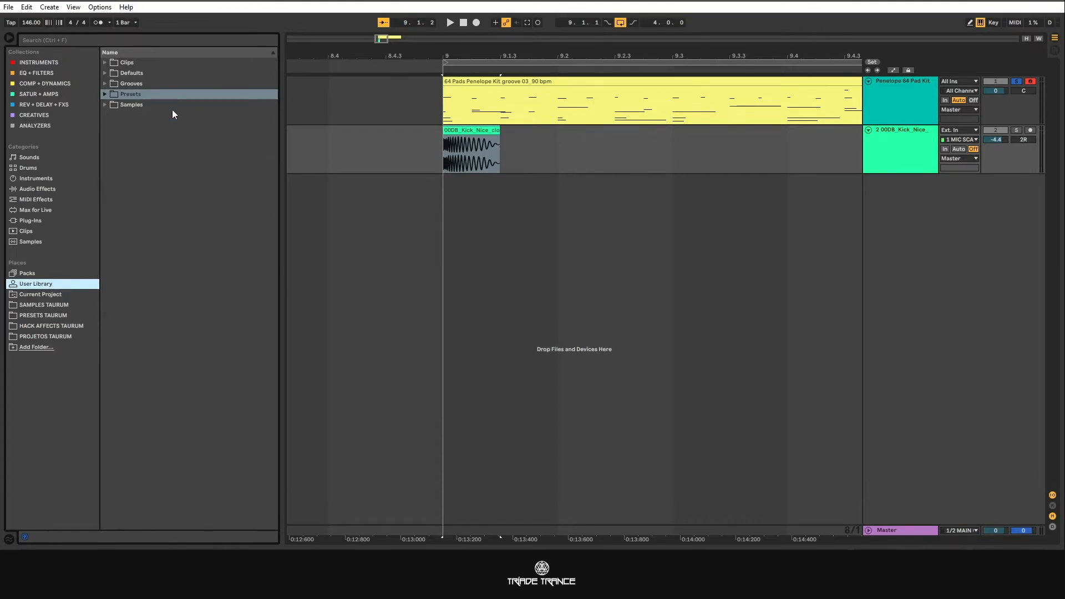
left_click(105, 94)
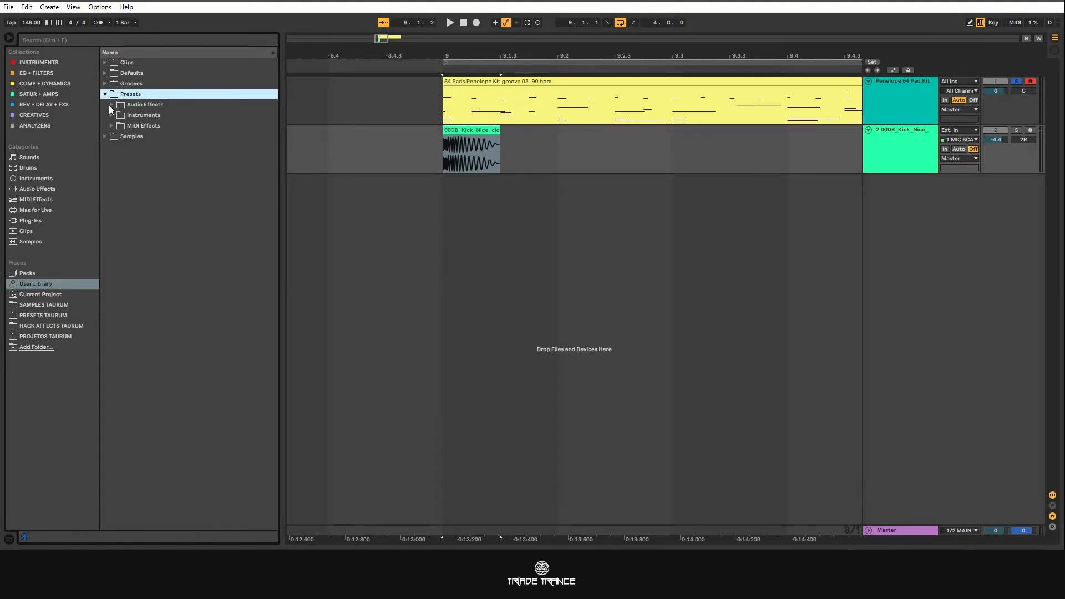
left_click(110, 105)
left_click(110, 105)
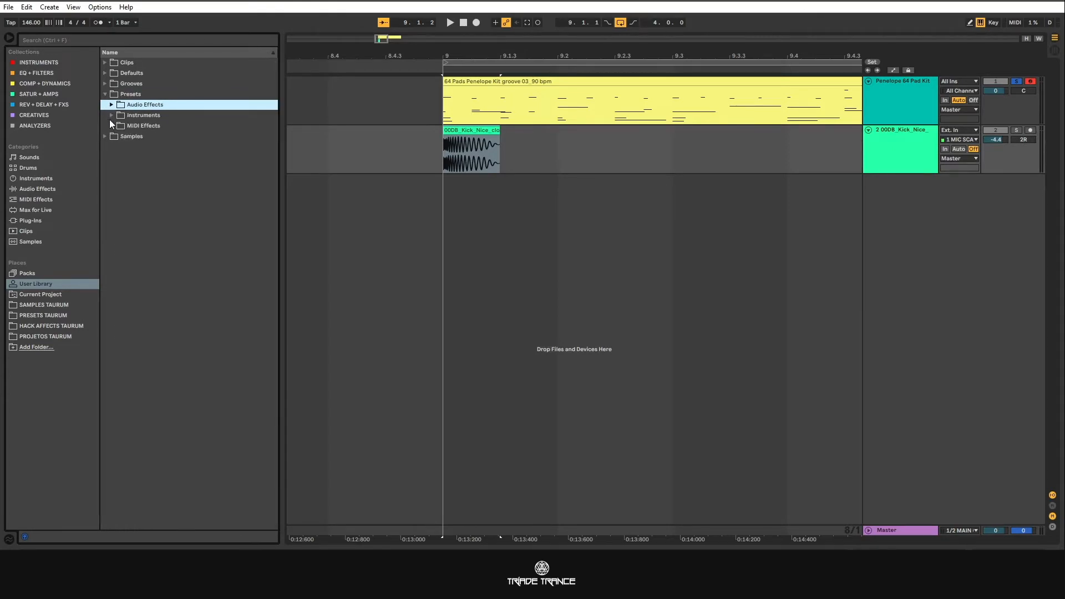
left_click(111, 117)
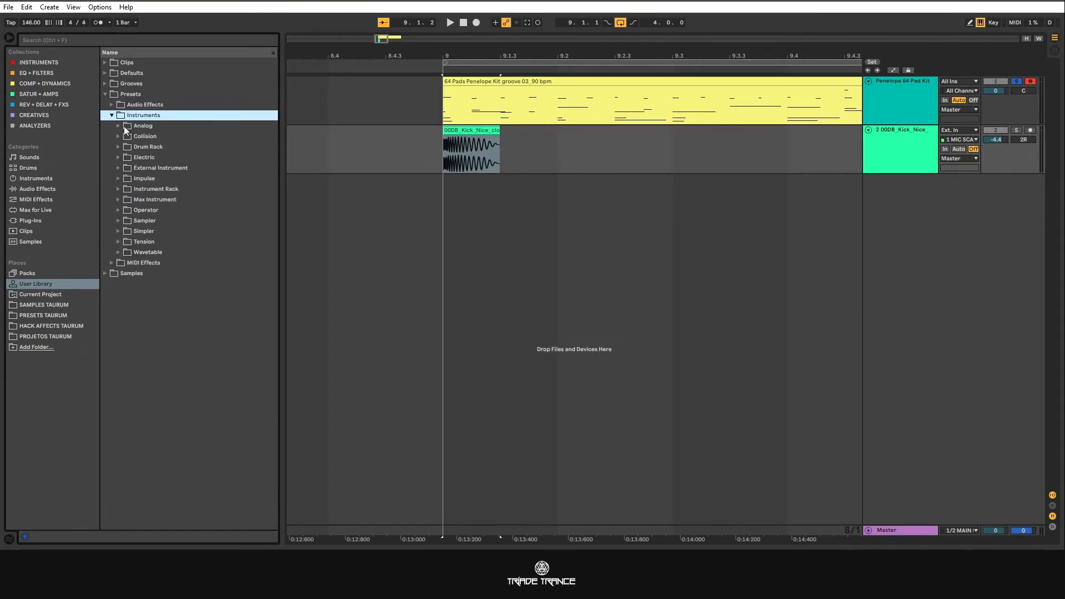
Step: Show the Analog folder from the User Library's instrument presets in File Explorer
left_click(124, 125)
right_click(140, 128)
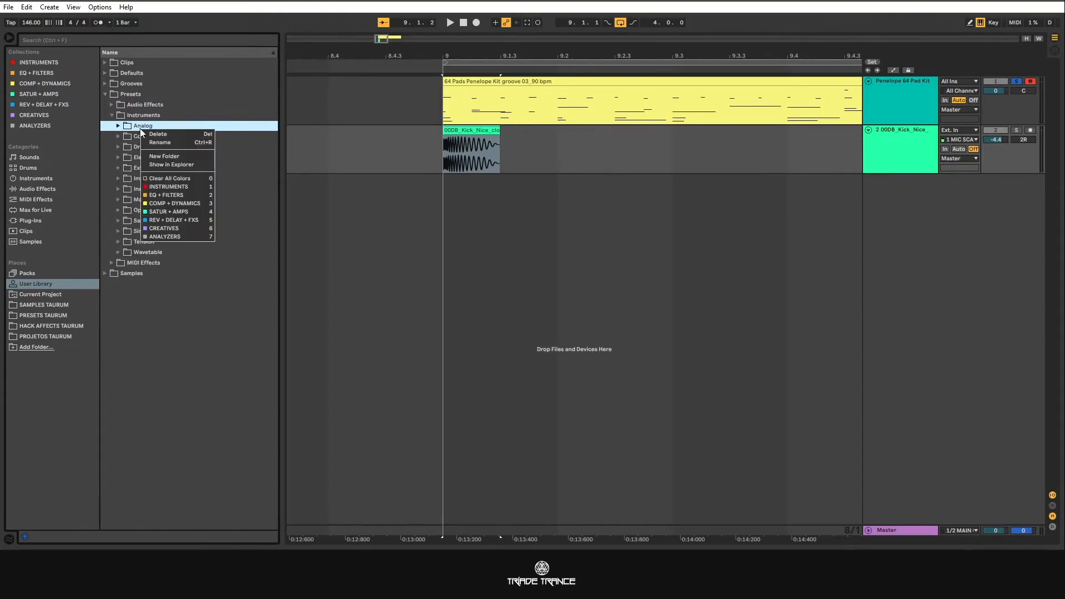
left_click(164, 163)
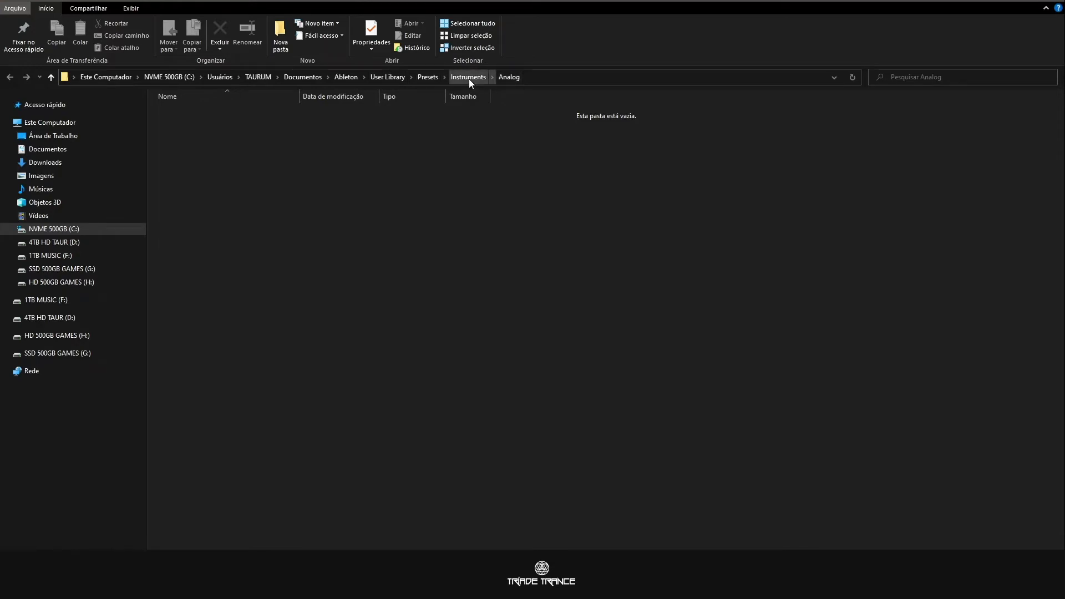
Step: Go up to the Presets folder in File Explorer, return to Ableton Live and step through the four TAURUM folders under Places
left_click(428, 78)
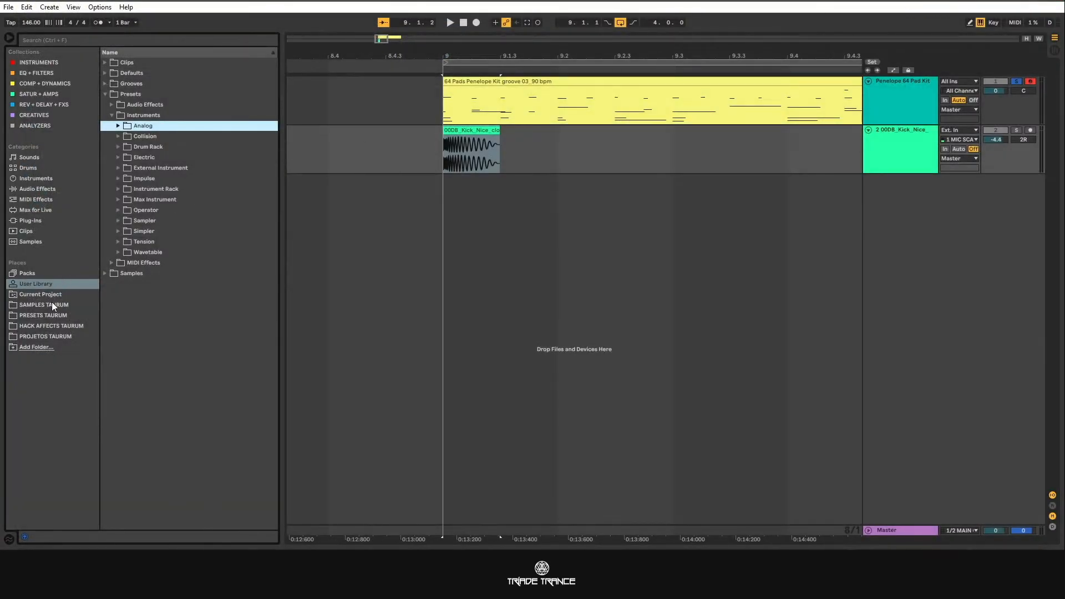
left_click(50, 305)
left_click(49, 315)
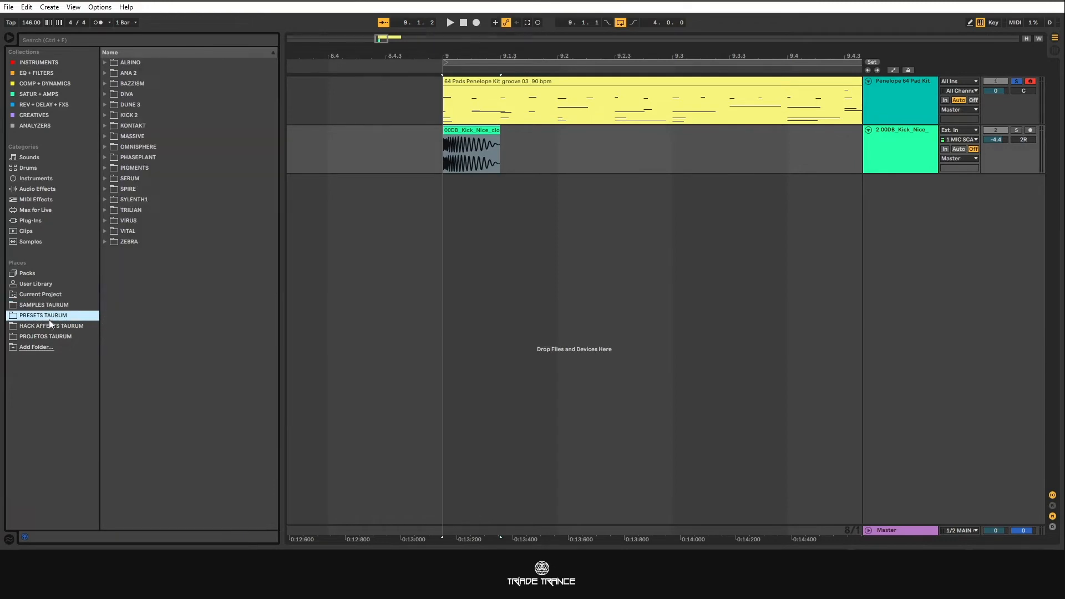
left_click(48, 326)
left_click(47, 335)
Step: Look through the sample packs in SAMPLES TAURUM and the contents of PRESETS TAURUM, HACK AFFECTS TAURUM and PROJETOS TAURUM
left_click(32, 307)
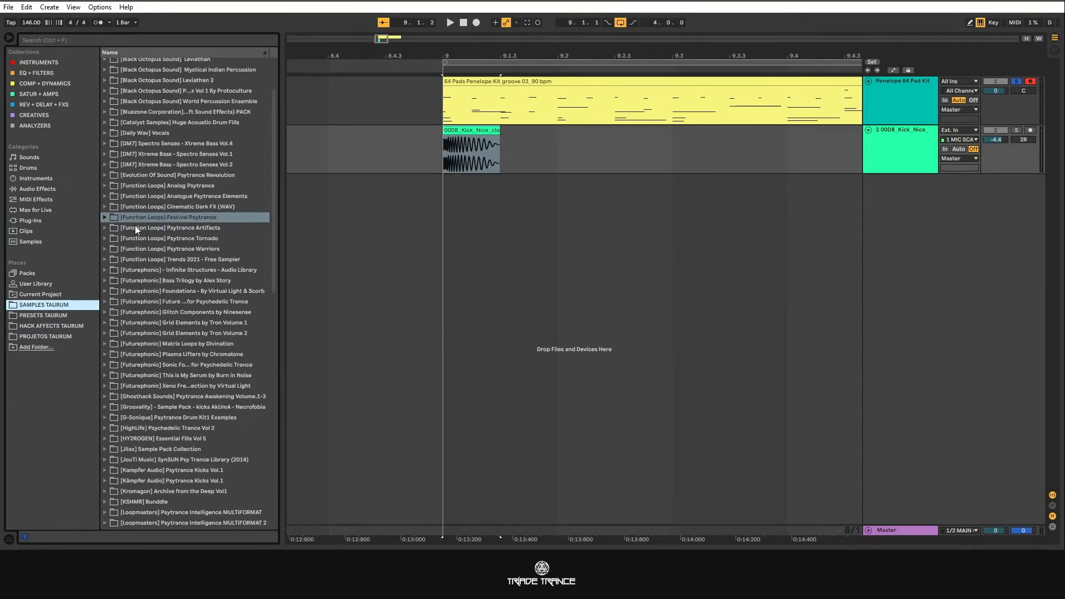
scroll(148, 253, "down", 10)
scroll(277, 344, "up", 12)
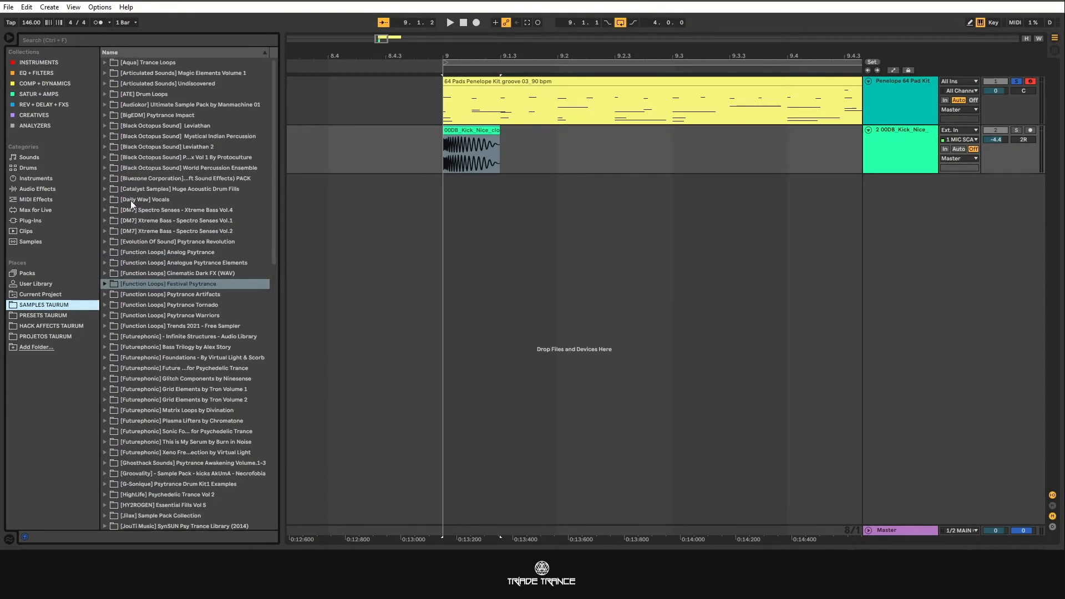
left_click(48, 316)
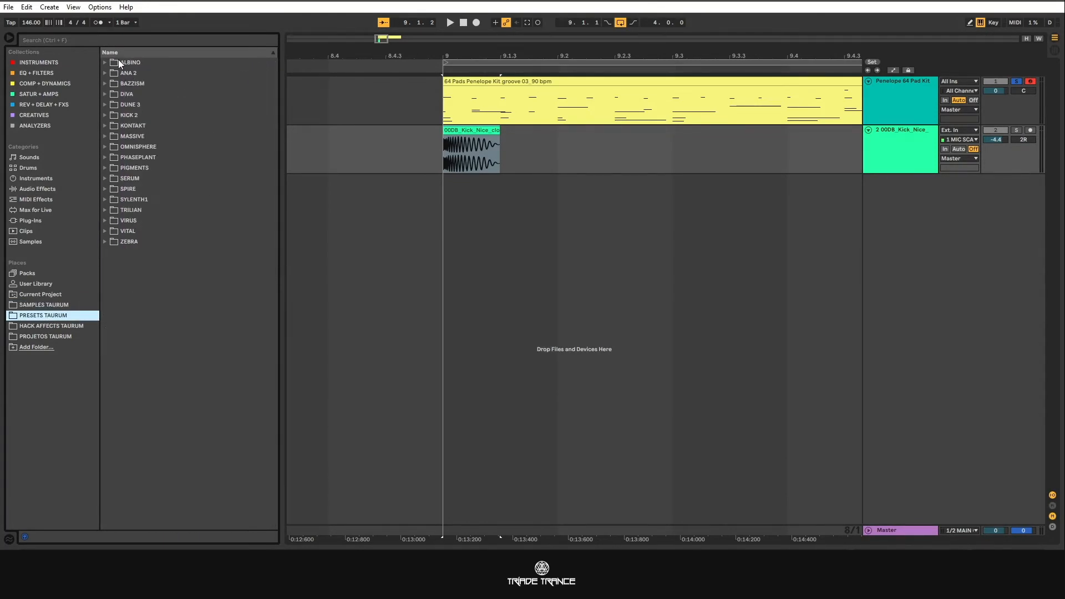
left_click(51, 326)
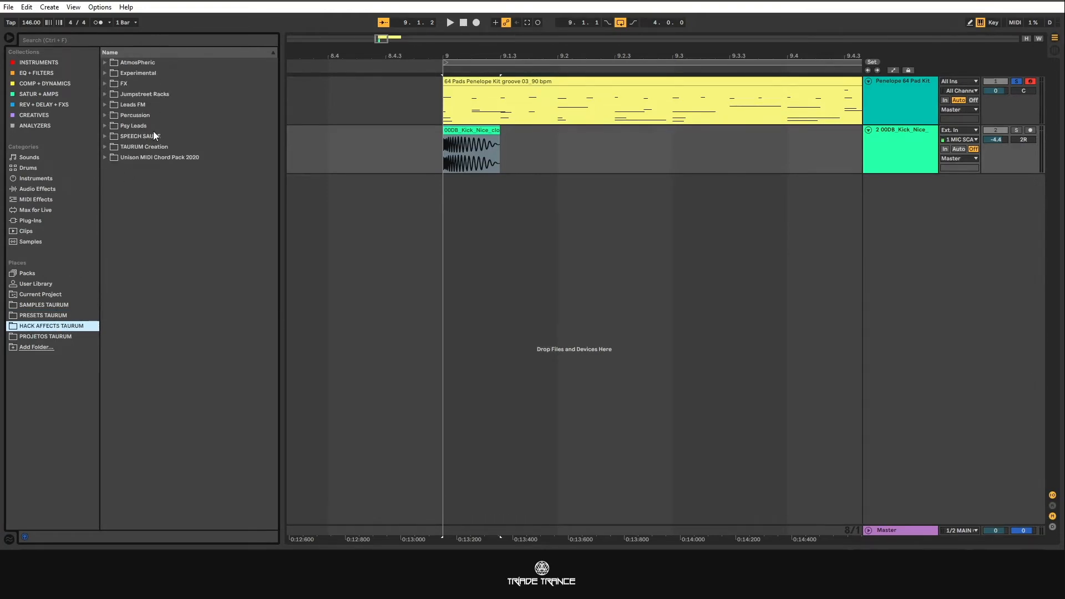
left_click(56, 336)
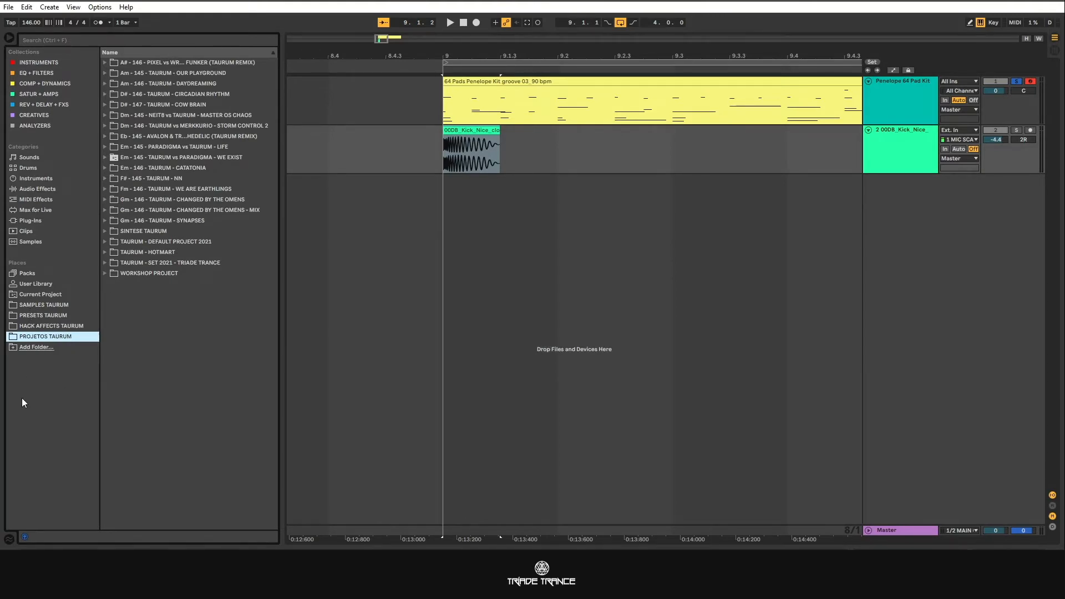
Step: Show how to add a folder to Places by browsing to the NVME 500GB (C:) drive, and cancel without adding one
left_click(32, 350)
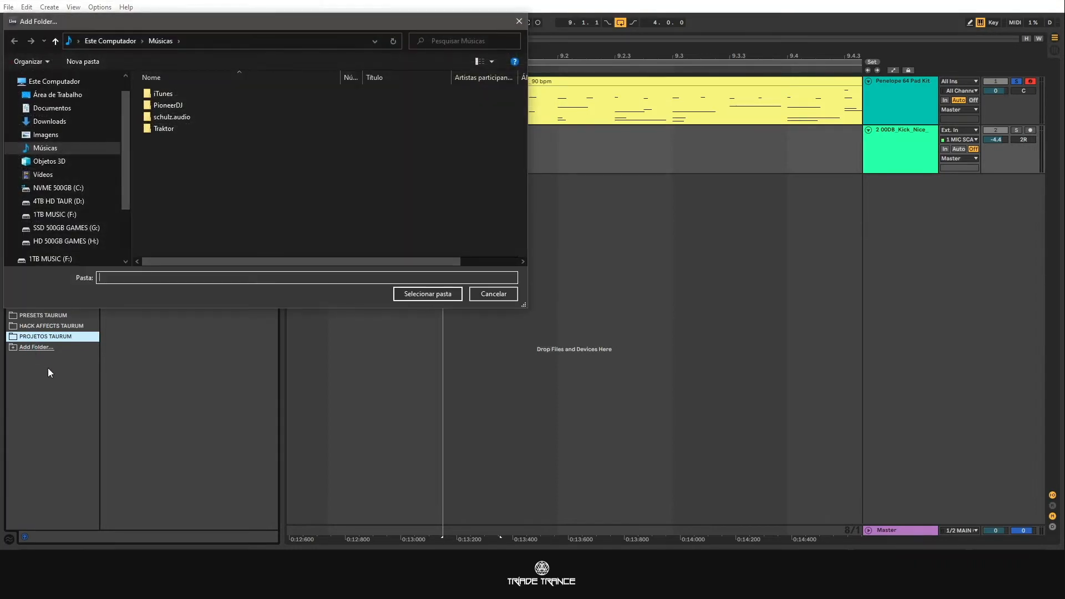
left_click(68, 187)
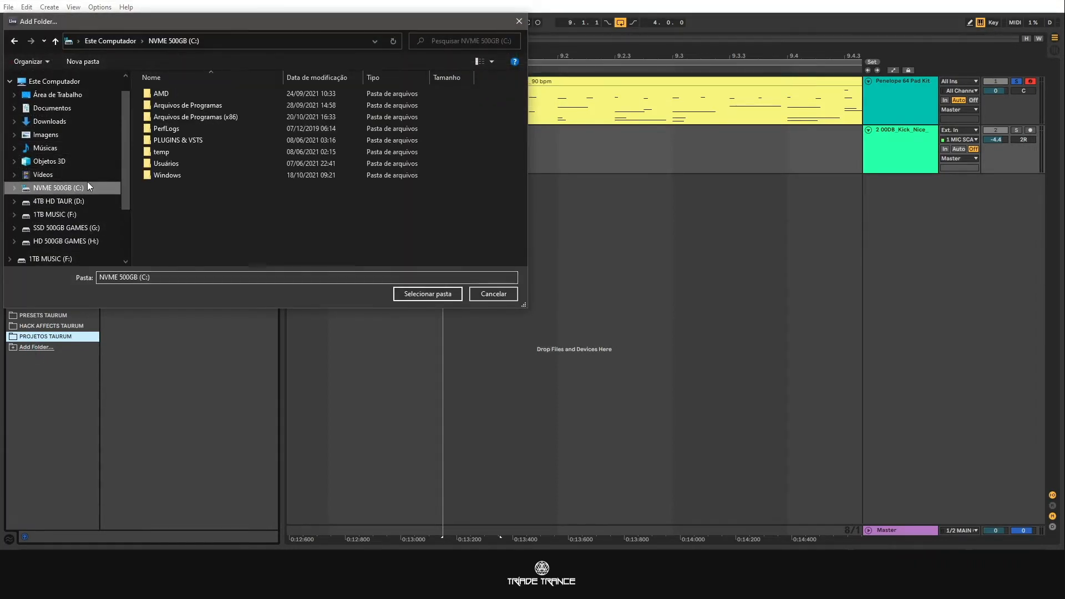
left_click(493, 293)
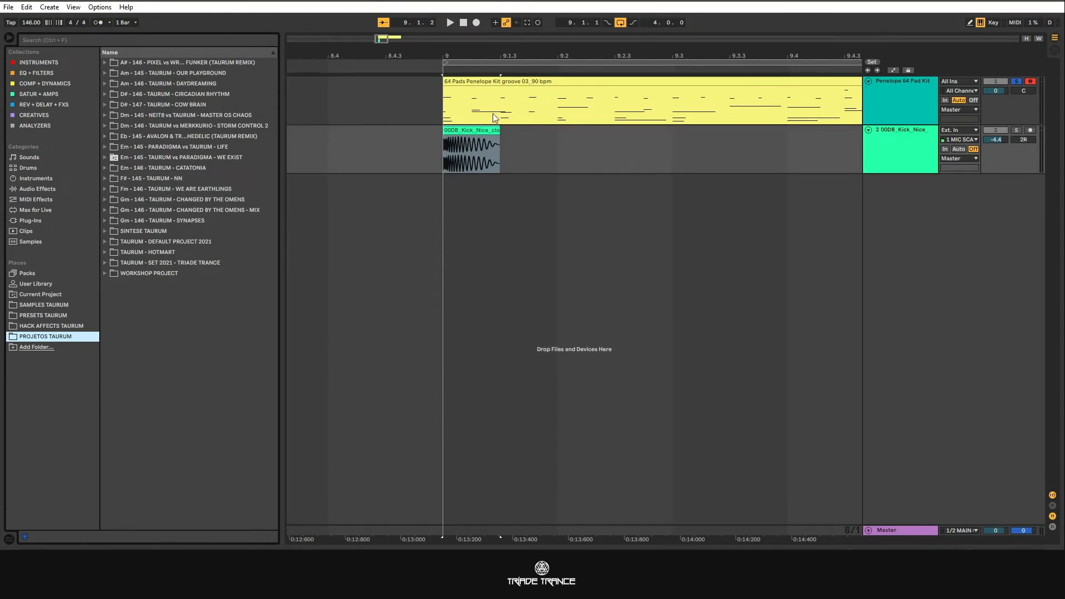
Step: Expand the TAURUM - DEFAULT PROJECT 2021 folder and its project subfolder in PROJETOS TAURUM to view the contents
left_click_drag(382, 39, 402, 9)
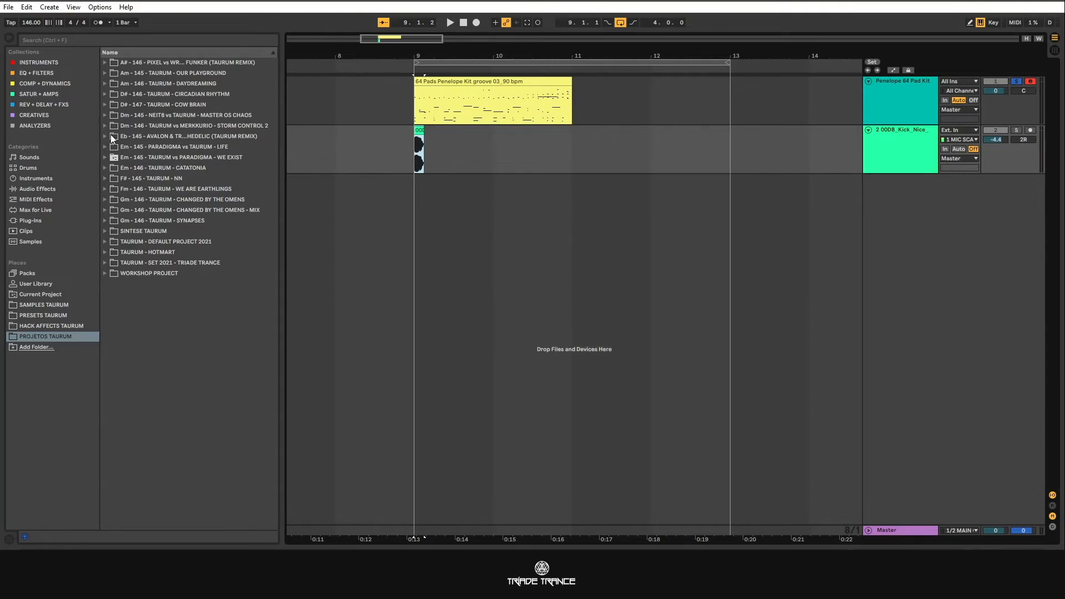
left_click(106, 242)
left_click(112, 253)
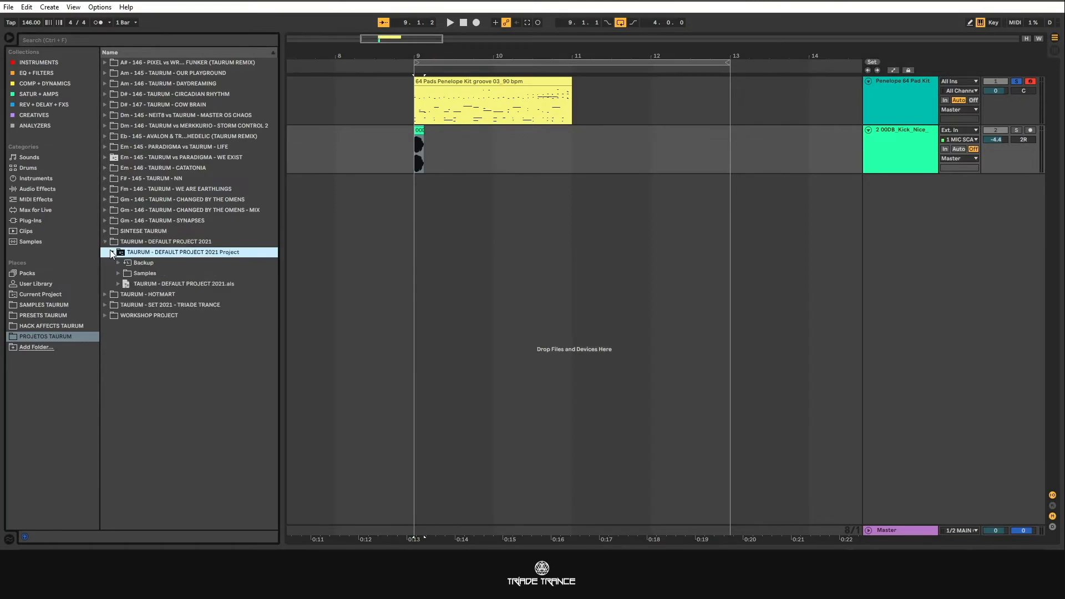
Step: Import the K&B track group from TAURUM - DEFAULT PROJECT 2021.als into the arrangement
left_click(118, 284)
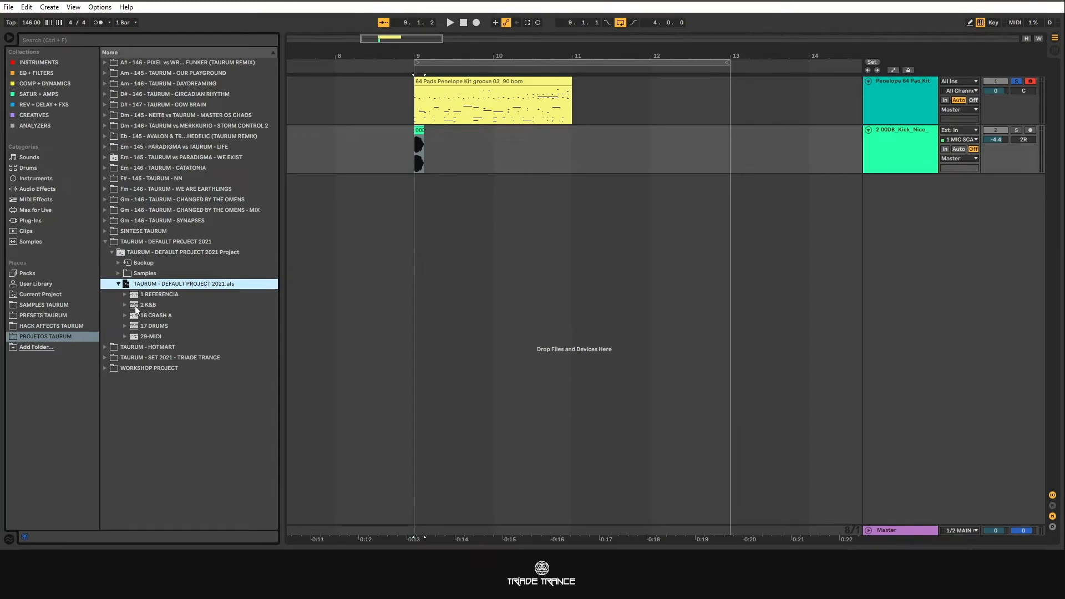
left_click(136, 306)
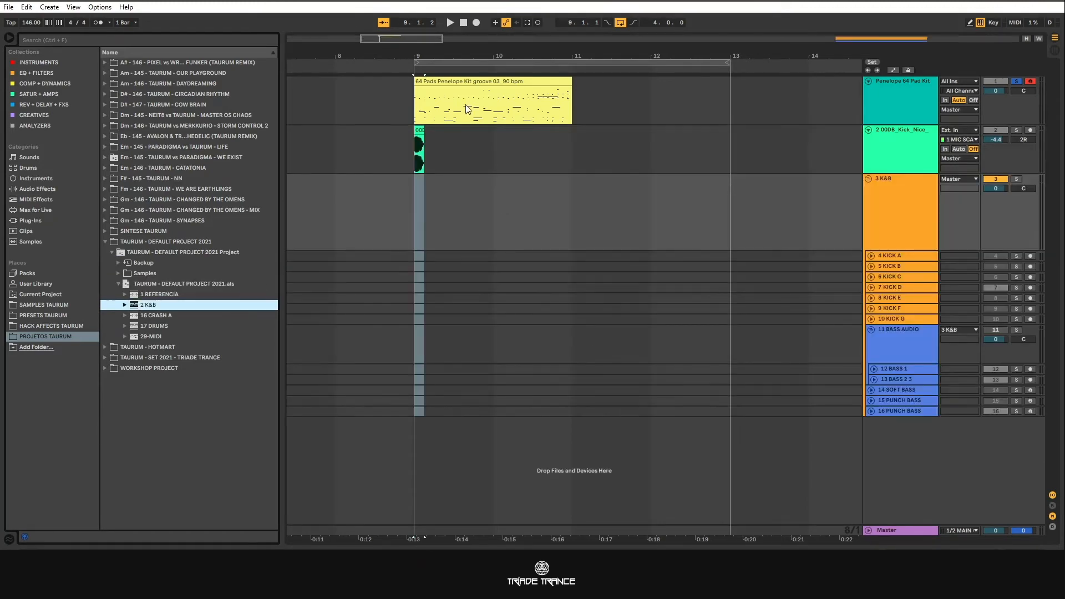
left_click_drag(409, 41, 717, 42)
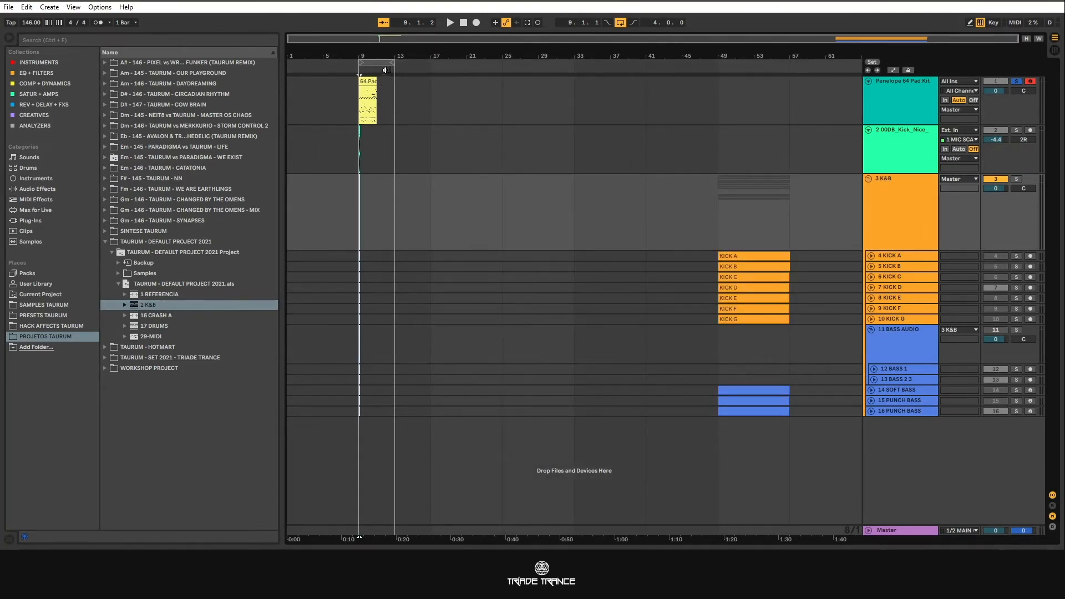
Step: Move the loop to span bars 49 to 57 and delete the Penelope and kick clips at bar 9
left_click_drag(382, 64, 785, 64)
left_click(366, 81)
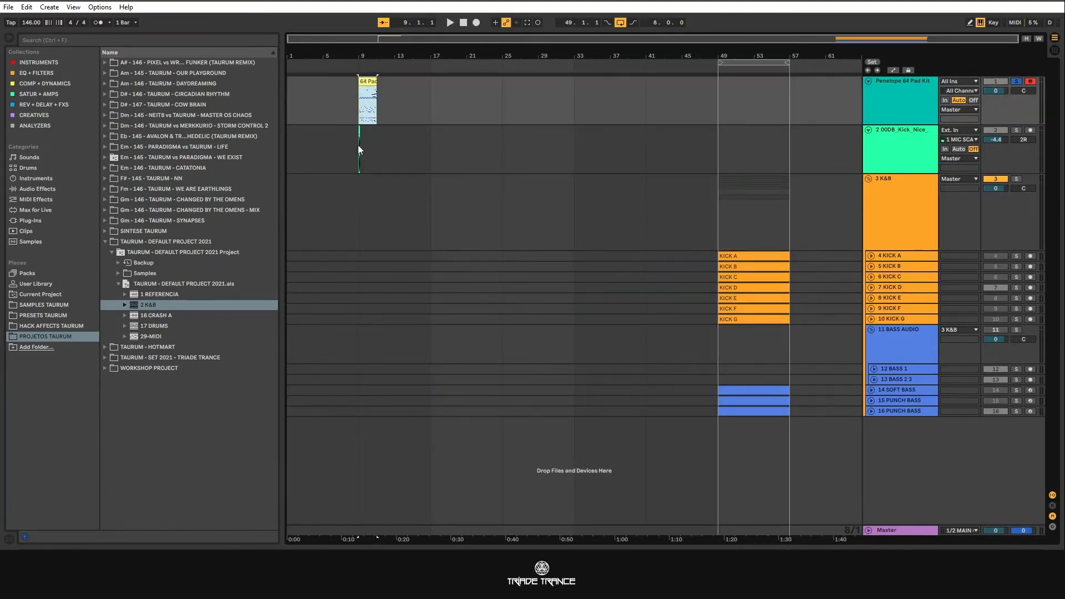
left_click(361, 129, "shift")
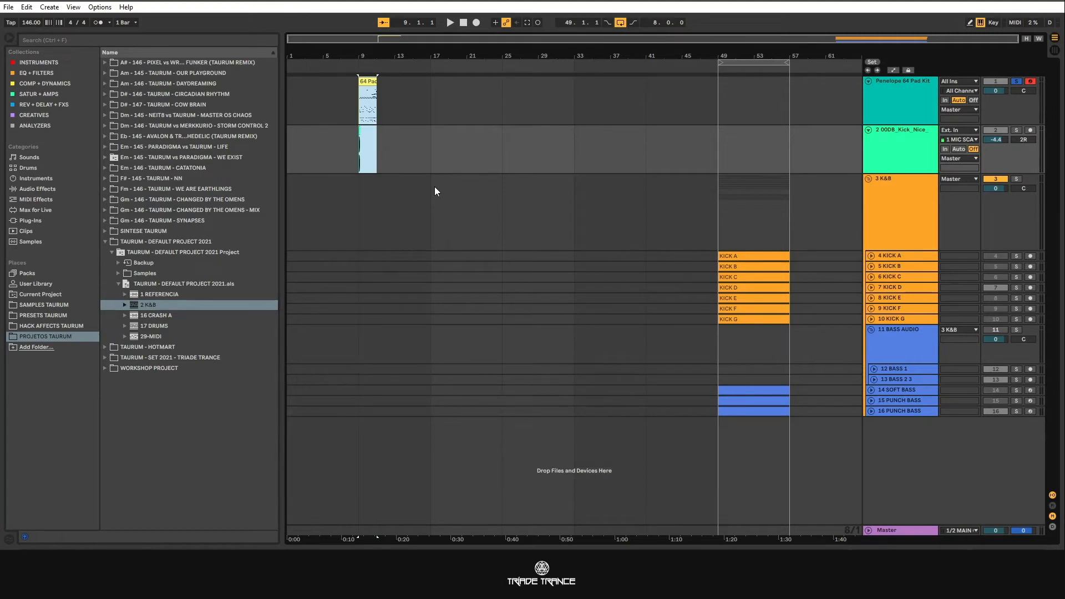
key("Delete")
Step: Expand the KICK A to KICK G tracks together to view their waveforms, and fold the K&B group
scroll(829, 205, "up", 5)
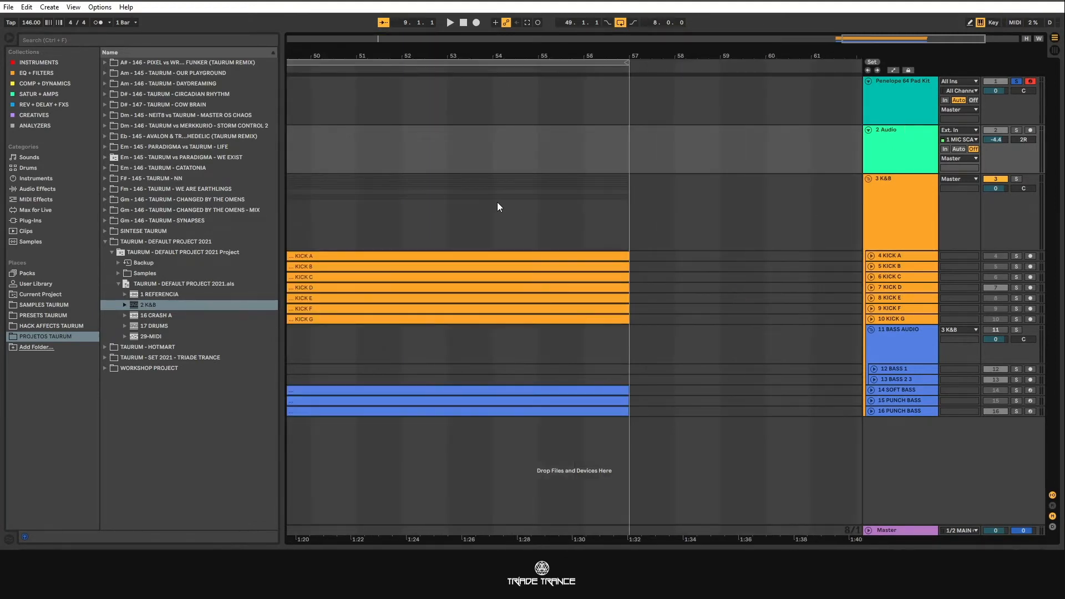
scroll(798, 263, "down", 3)
left_click(897, 256)
left_click(890, 320, "shift")
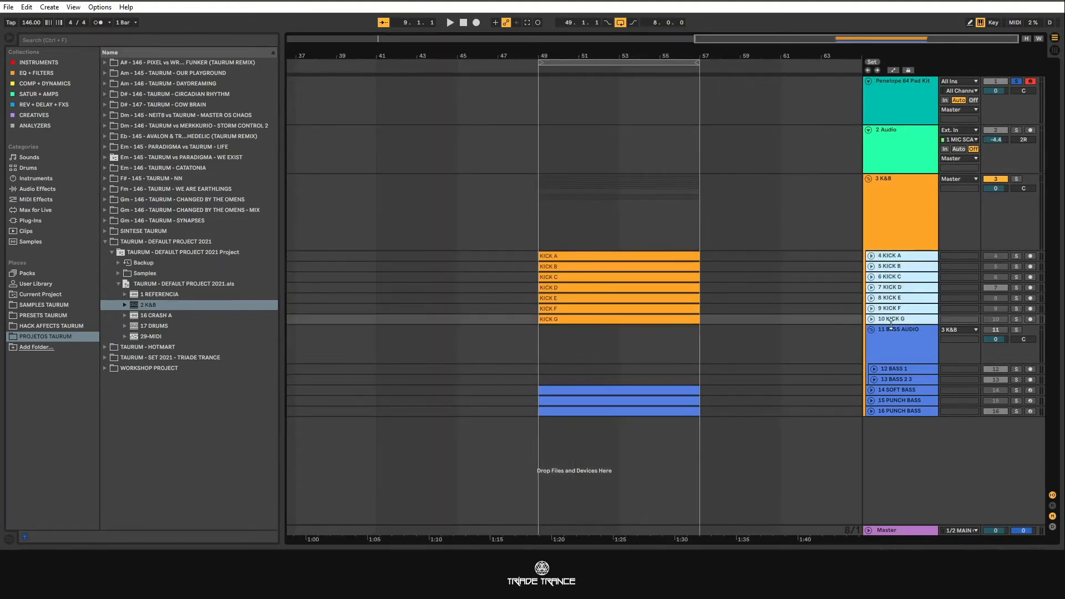
left_click_drag(894, 324, 893, 344)
scroll(702, 251, "down", 1)
scroll(701, 249, "down", 1)
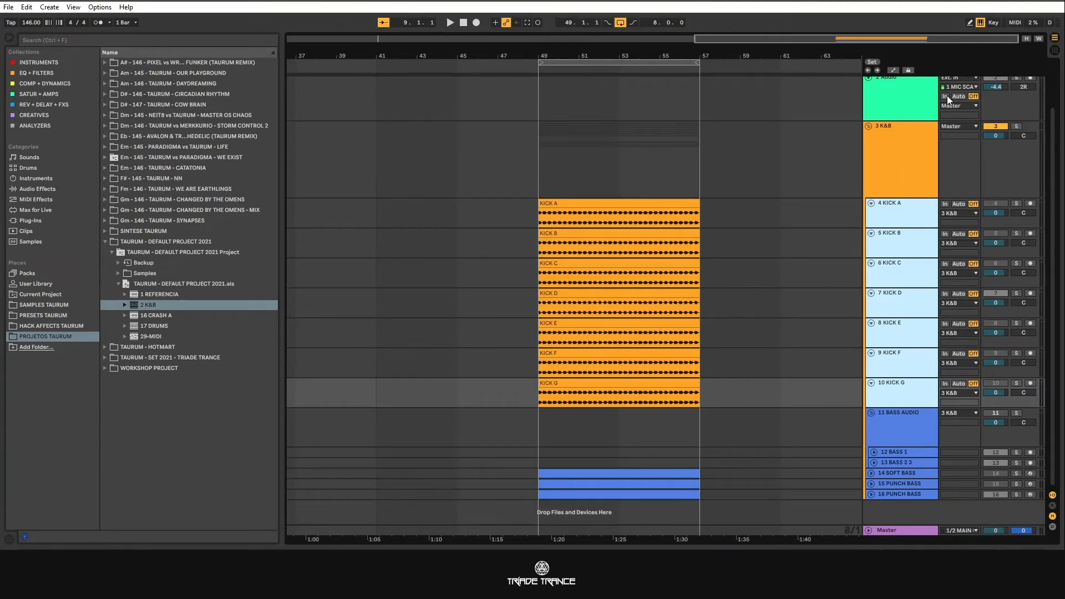
left_click(869, 126)
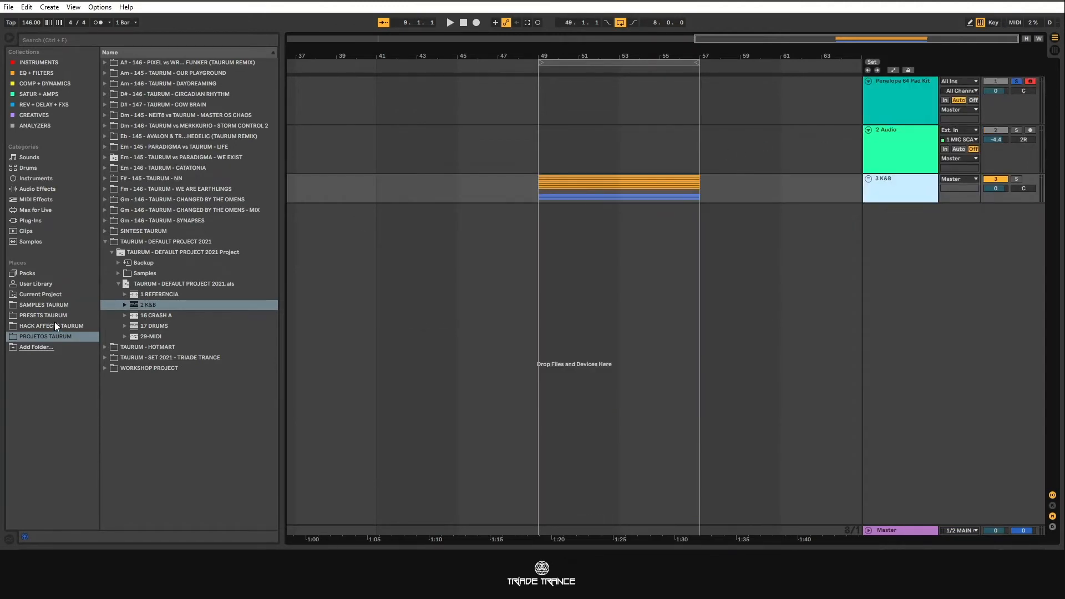
Step: Browse SAMPLES TAURUM to the KSHMR_Beatboxing folder inside the [KSHMR] Bunddle's KSHMR VOLUME 3 drums
left_click(104, 241)
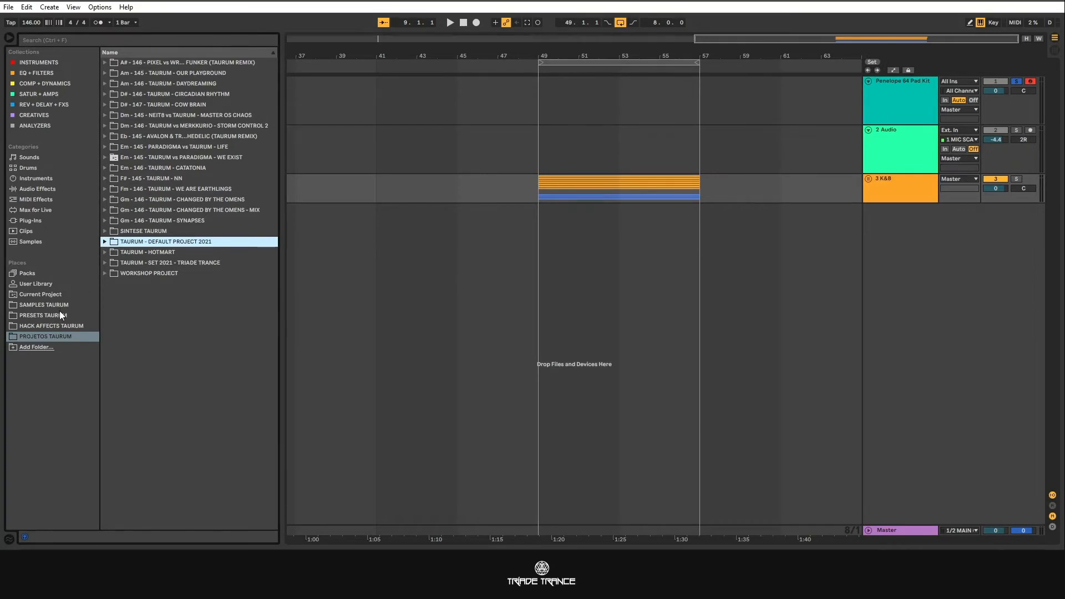
left_click(46, 305)
scroll(116, 331, "down", 5)
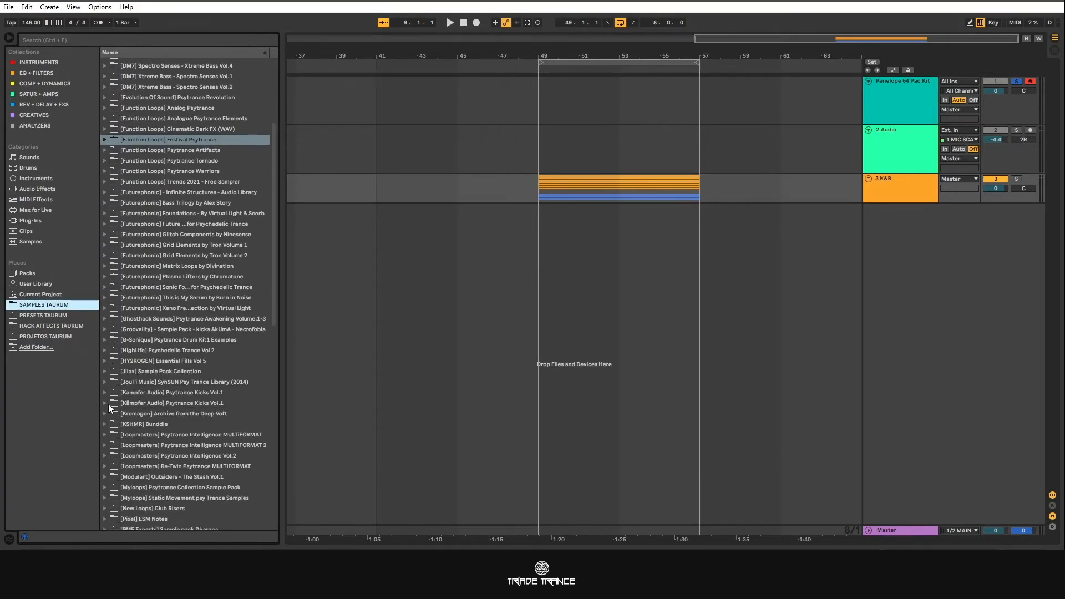
left_click(104, 424)
scroll(111, 405, "down", 2)
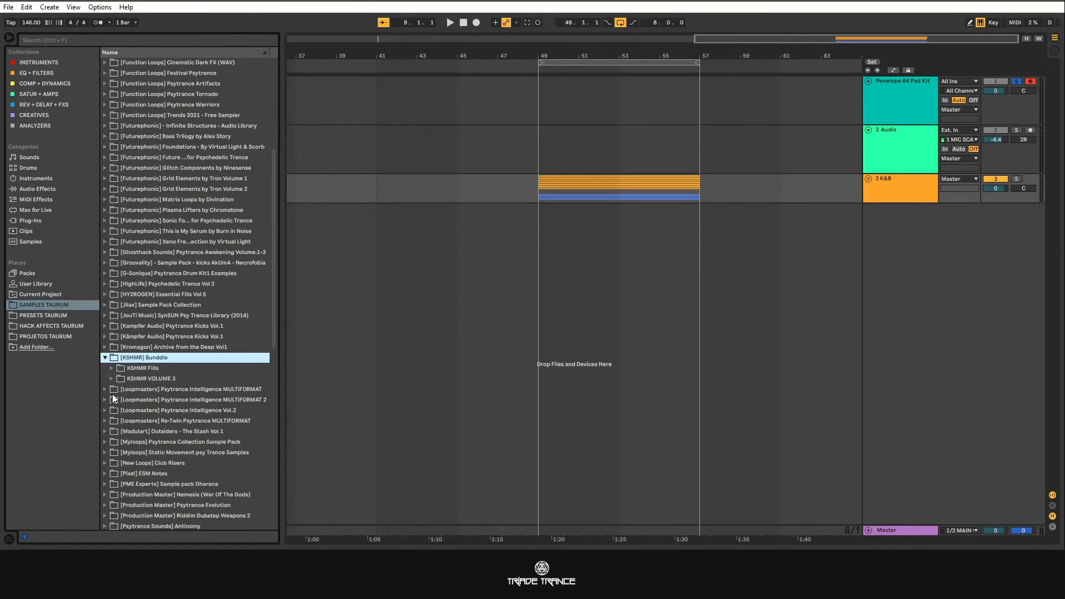
left_click(113, 379)
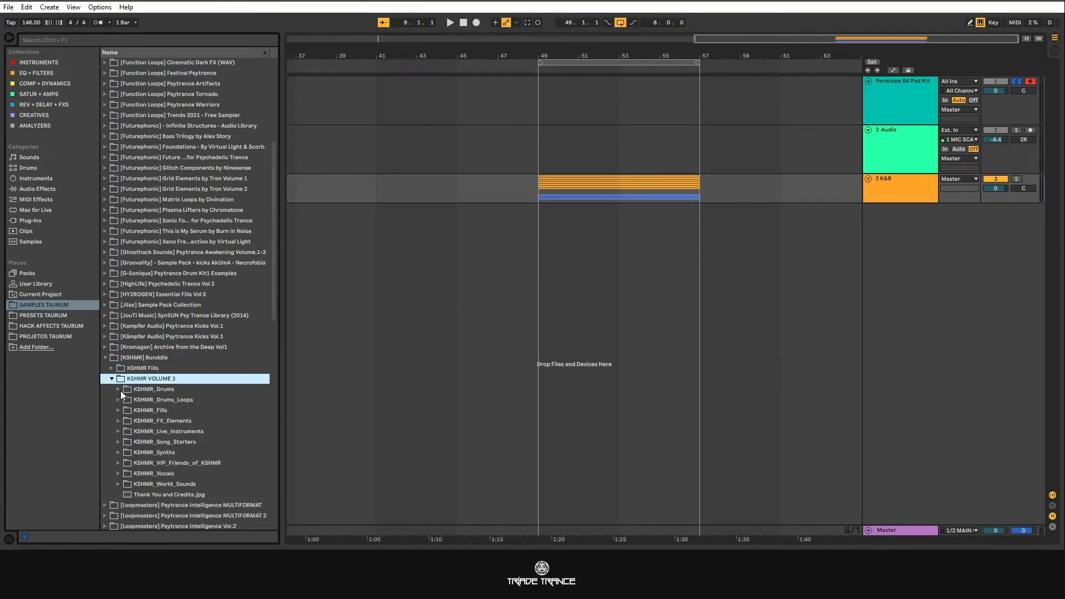
left_click(119, 389)
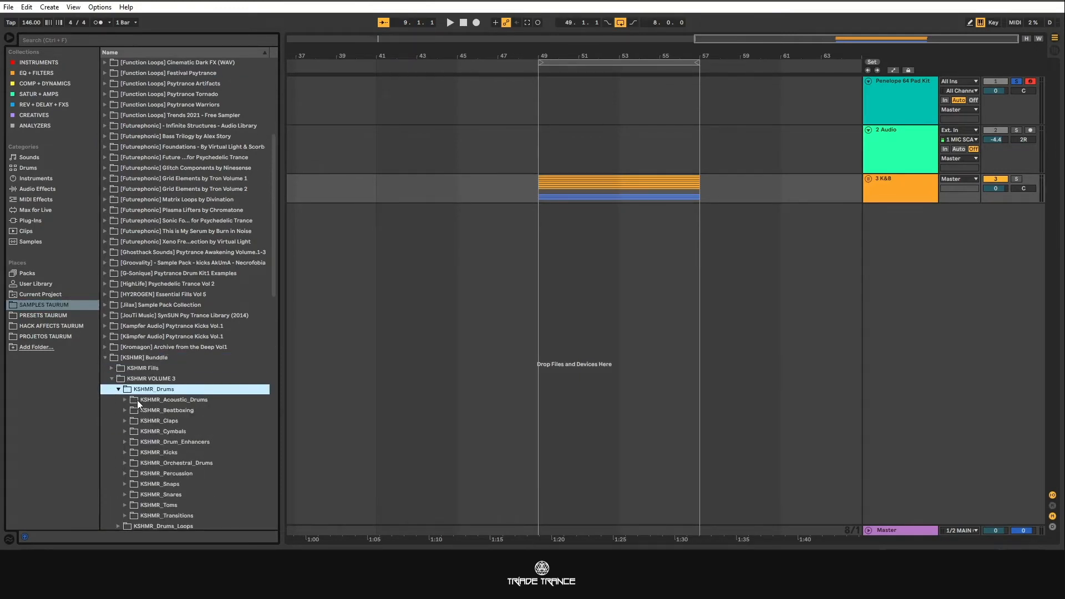
left_click(124, 411)
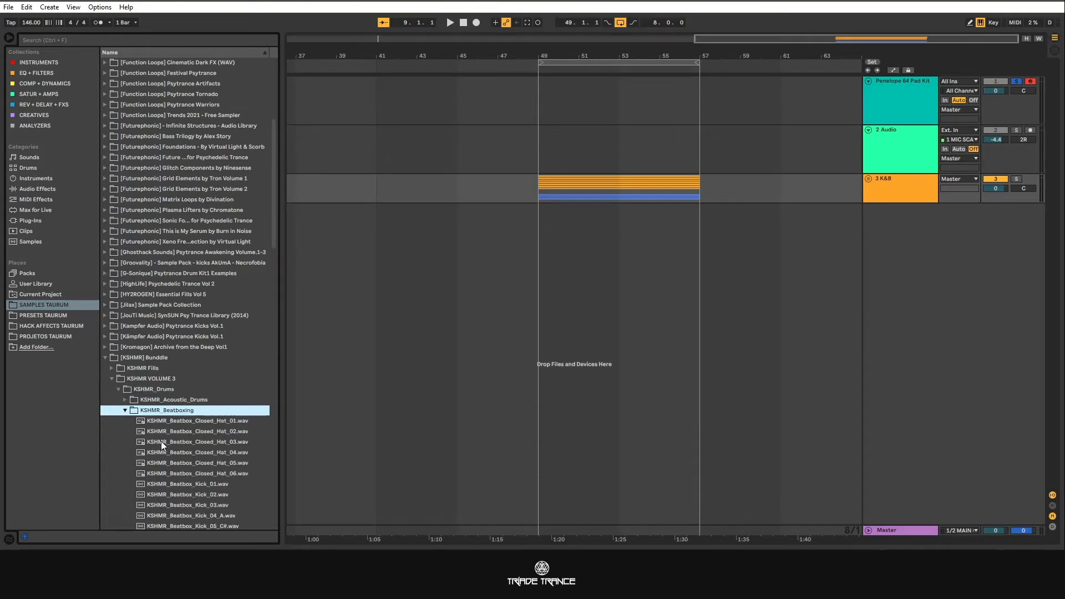
Step: Audition the beatbox closed hats, place KSHMR_Beatbox_Closed_Hat_03.wav on a new track at bar 49, and collapse the sample folder
left_click(194, 421)
left_click(196, 431)
left_click(196, 453)
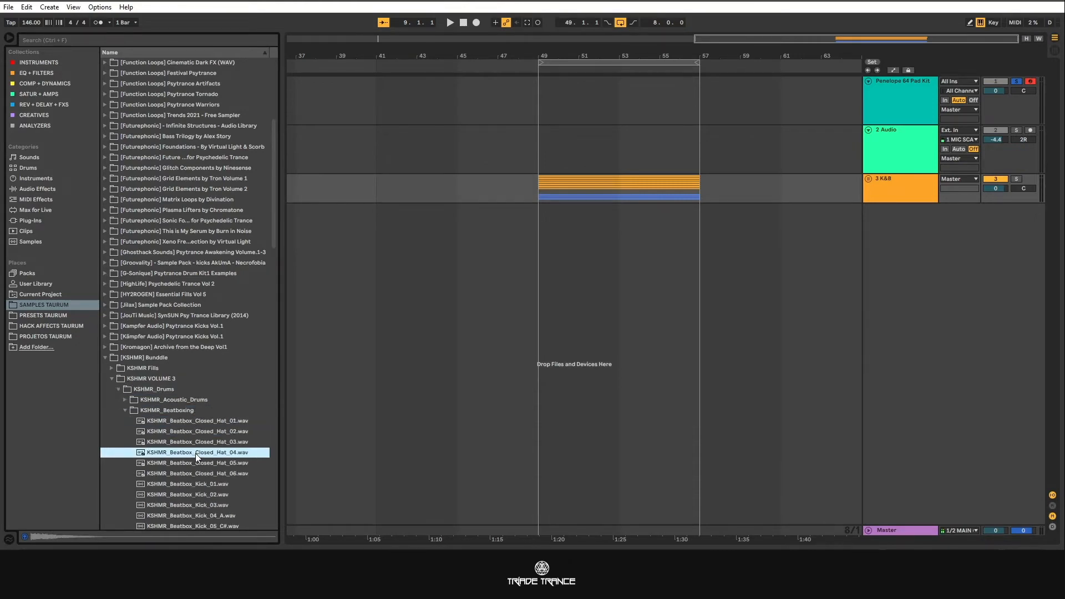
left_click_drag(183, 442, 546, 312)
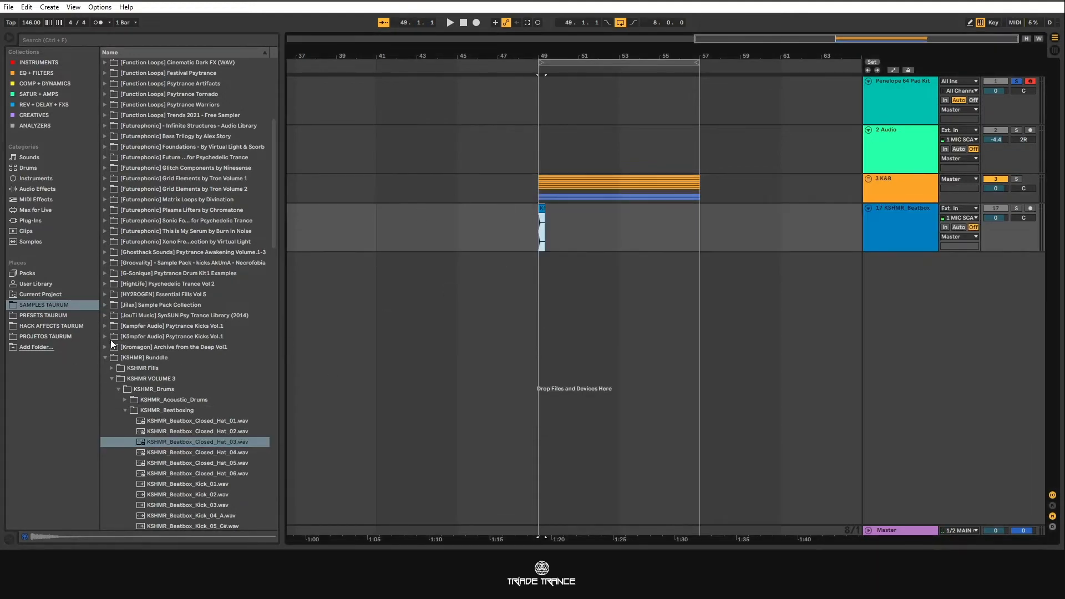
left_click(105, 358)
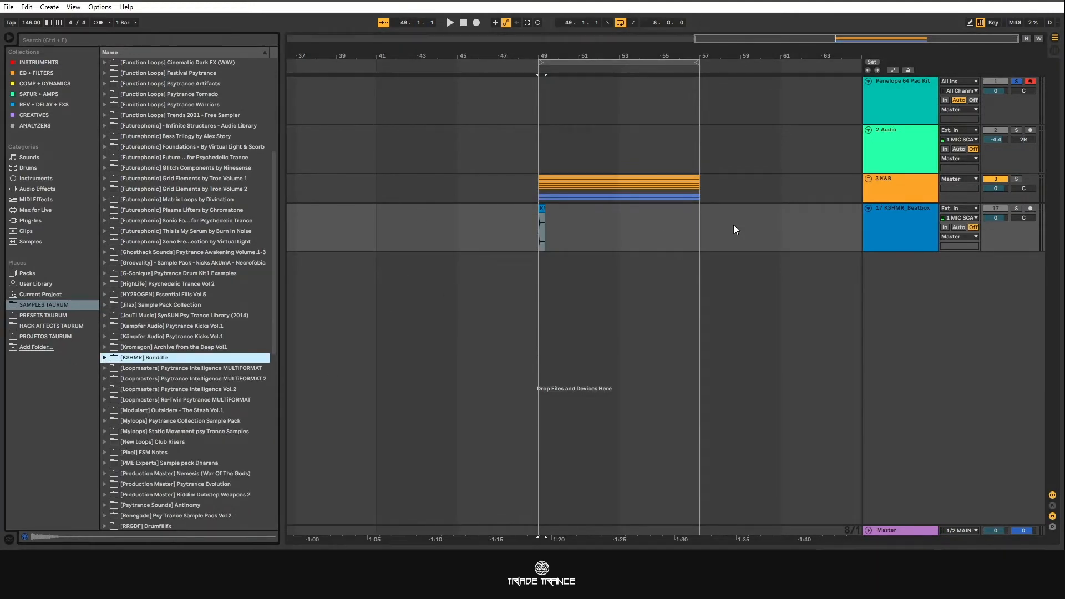
Step: Delete the K&B group, the KSHMR_Beatbox track and the Penelope 64 Pad Kit track, and narrow the browser
left_click(883, 181)
left_click(892, 222, "shift")
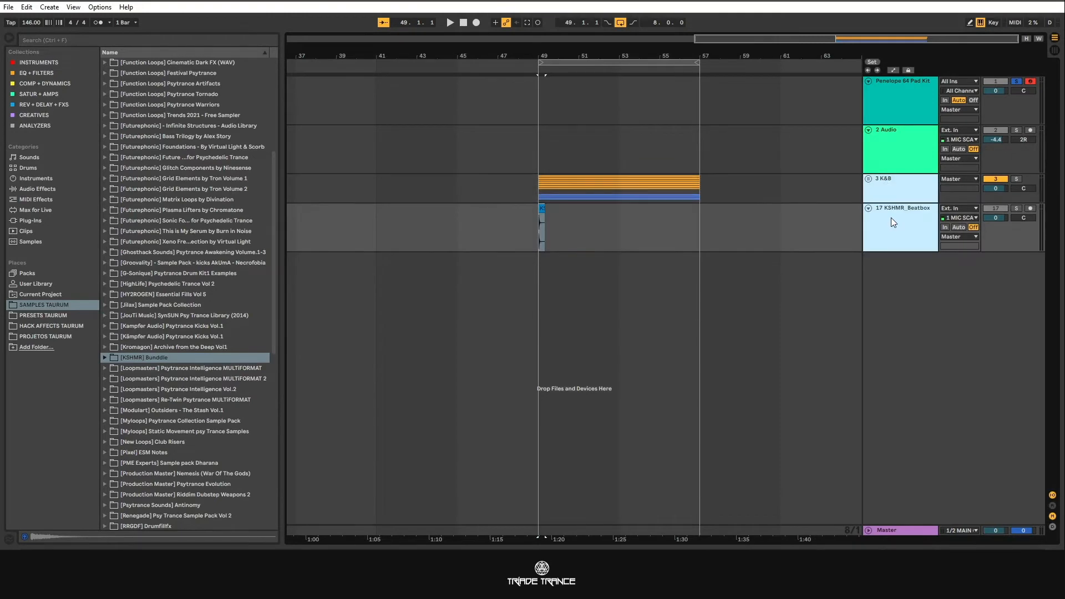
key("Delete")
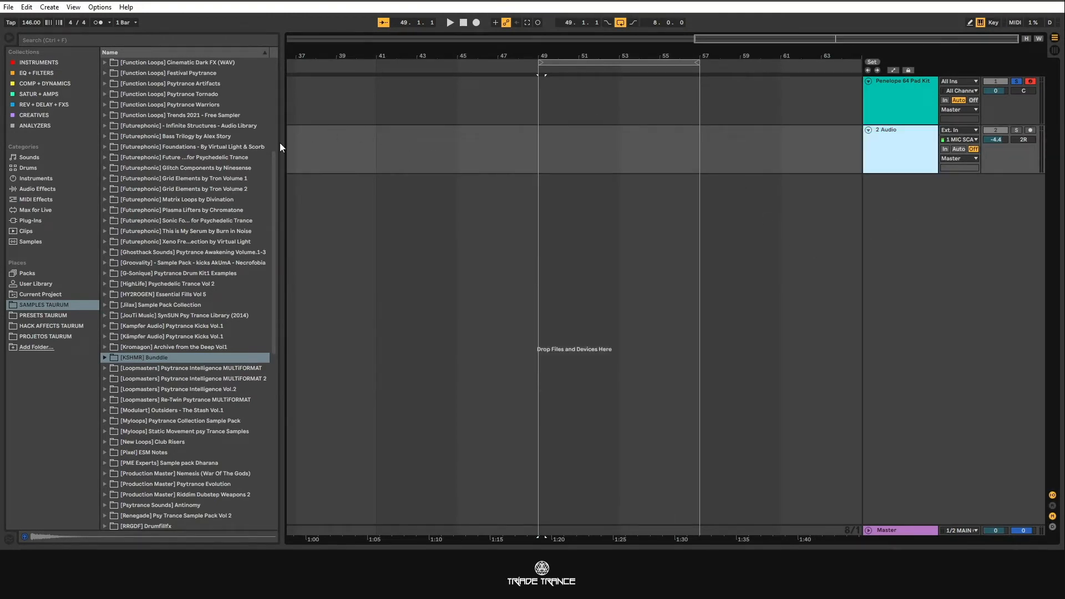
left_click_drag(281, 142, 230, 142)
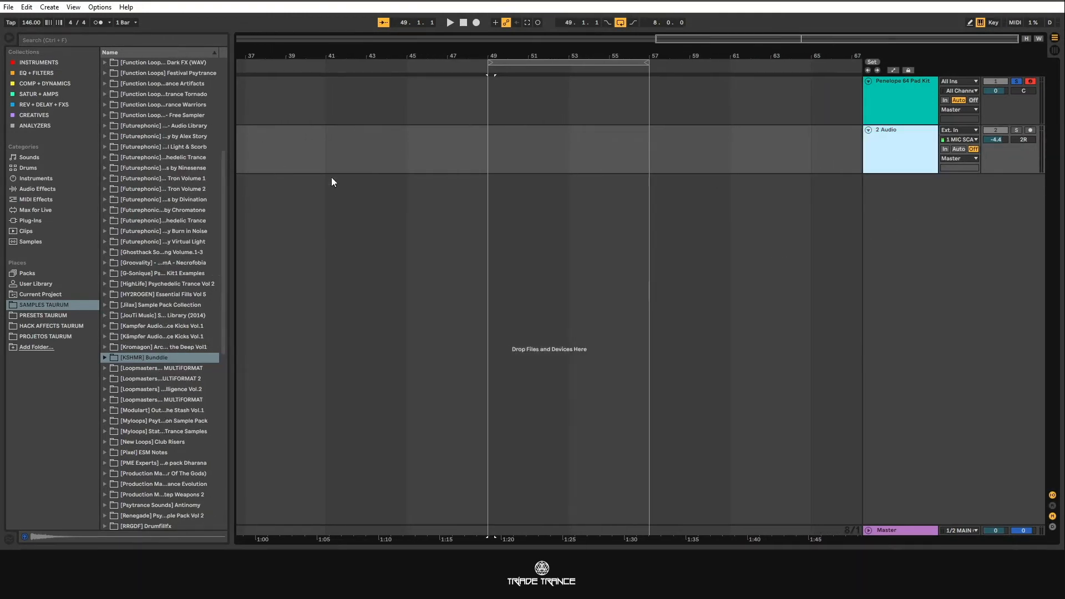
left_click(890, 106)
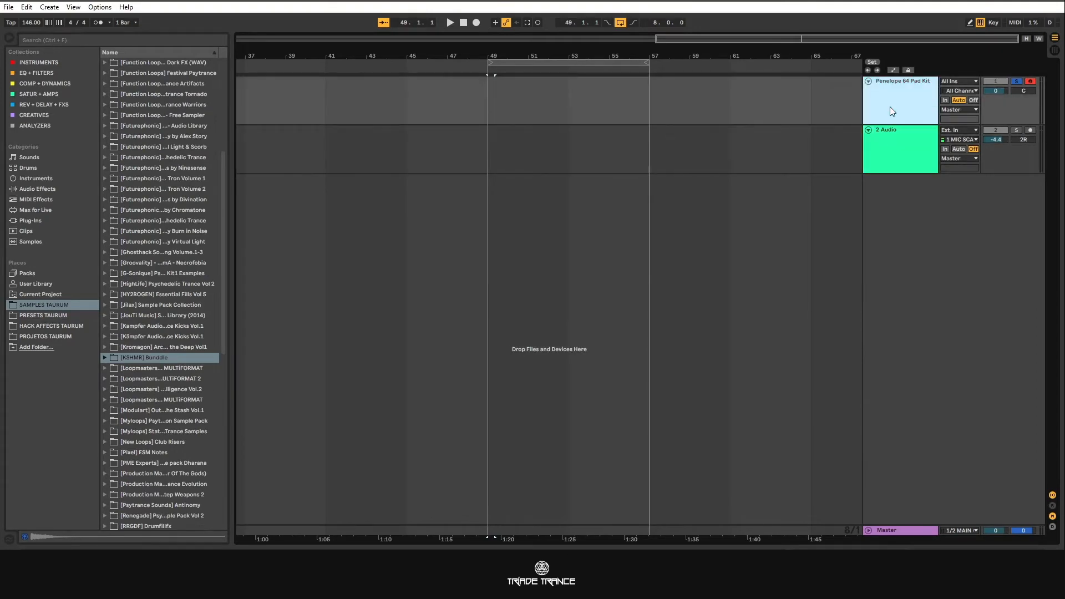
key("Delete")
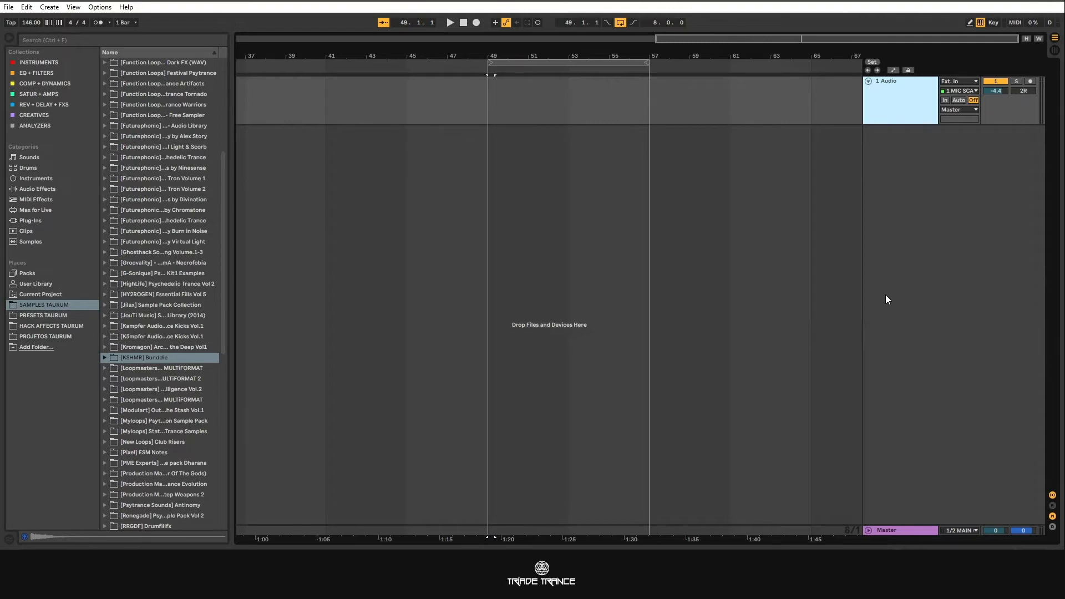
Step: Insert a new MIDI track below the audio track
right_click(888, 178)
right_click(894, 147)
right_click(881, 161)
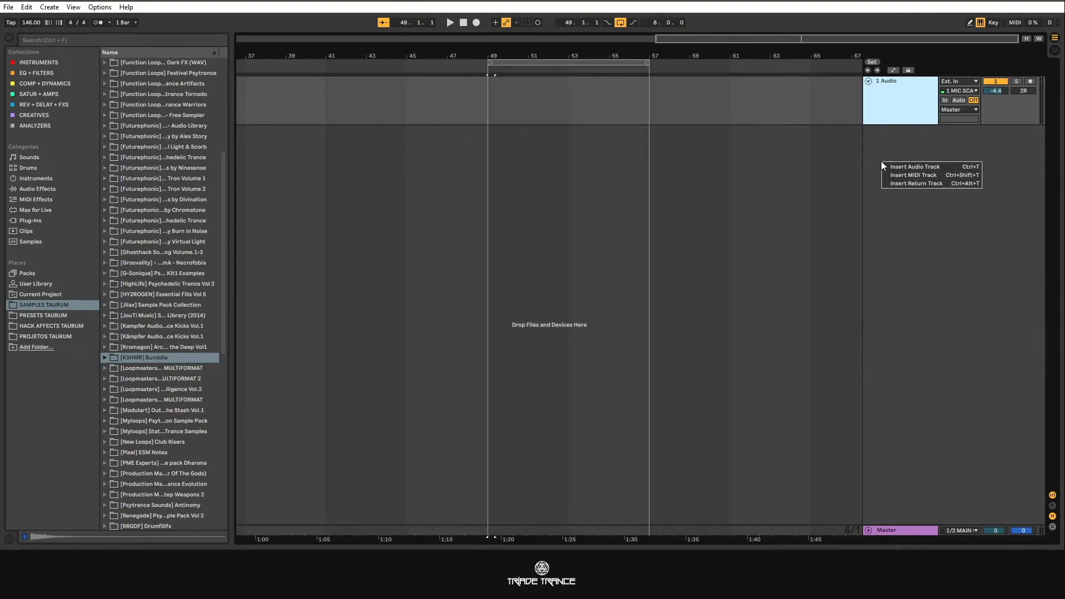
right_click(831, 157)
right_click(924, 139)
right_click(825, 211)
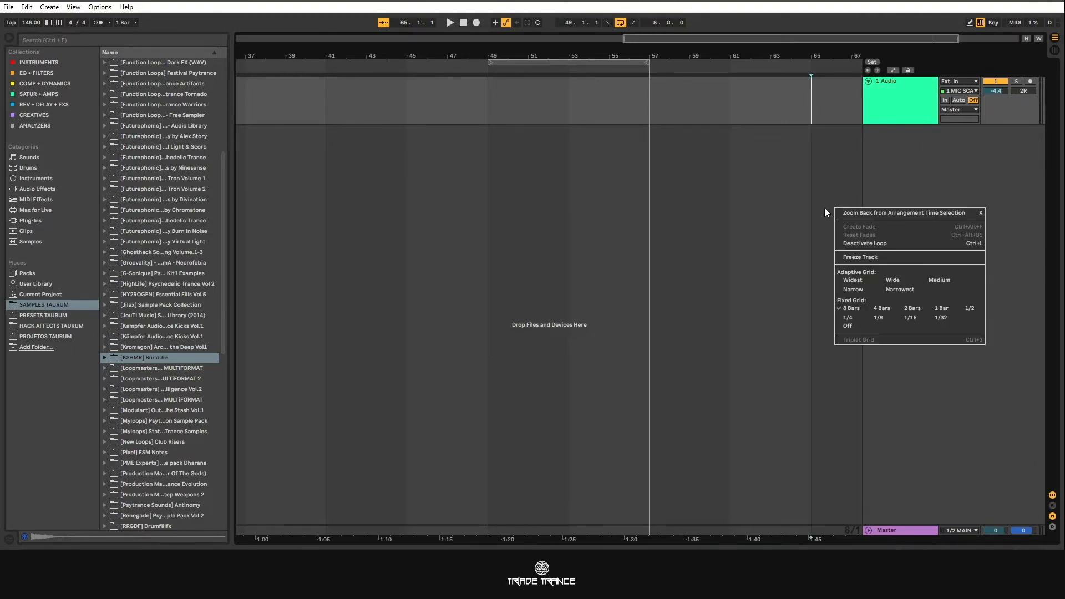
right_click(910, 172)
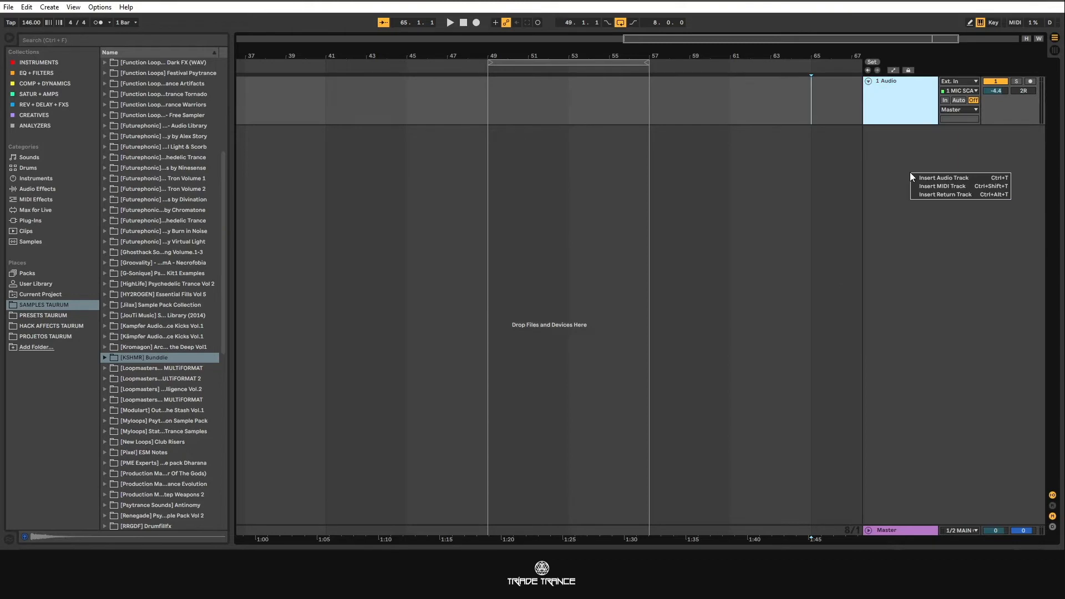
left_click(995, 187)
Step: Delete the audio track and increase the height of the remaining MIDI track
left_click(899, 104)
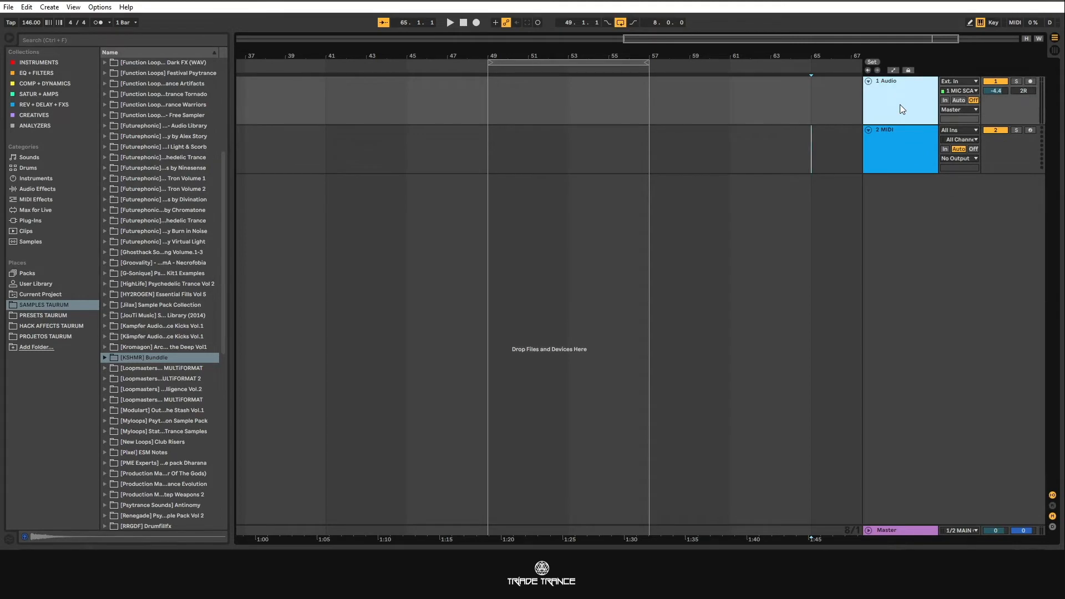
key("Delete")
left_click_drag(891, 124, 892, 181)
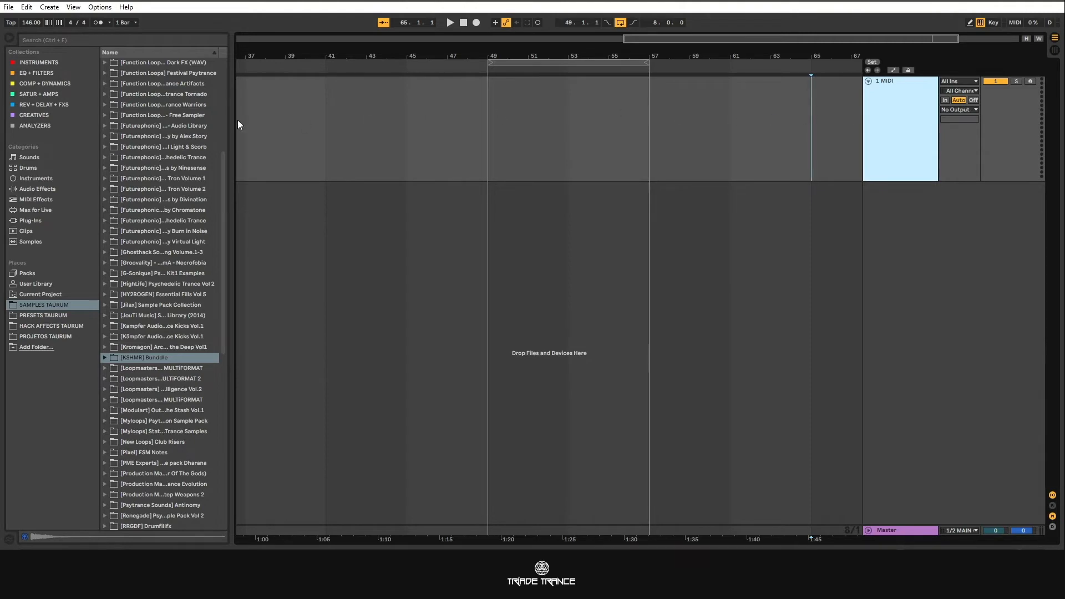
Step: Load Serum_x64 from the INSTRUMENTS collection onto the MIDI track and close its plug-in window
left_click(44, 62)
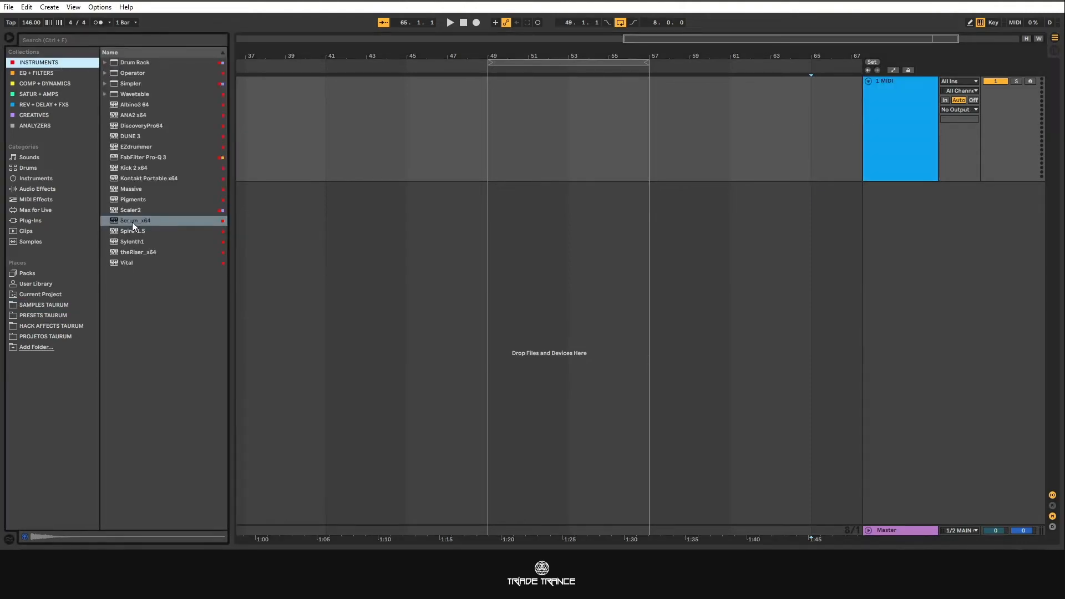
left_click_drag(132, 222, 891, 137)
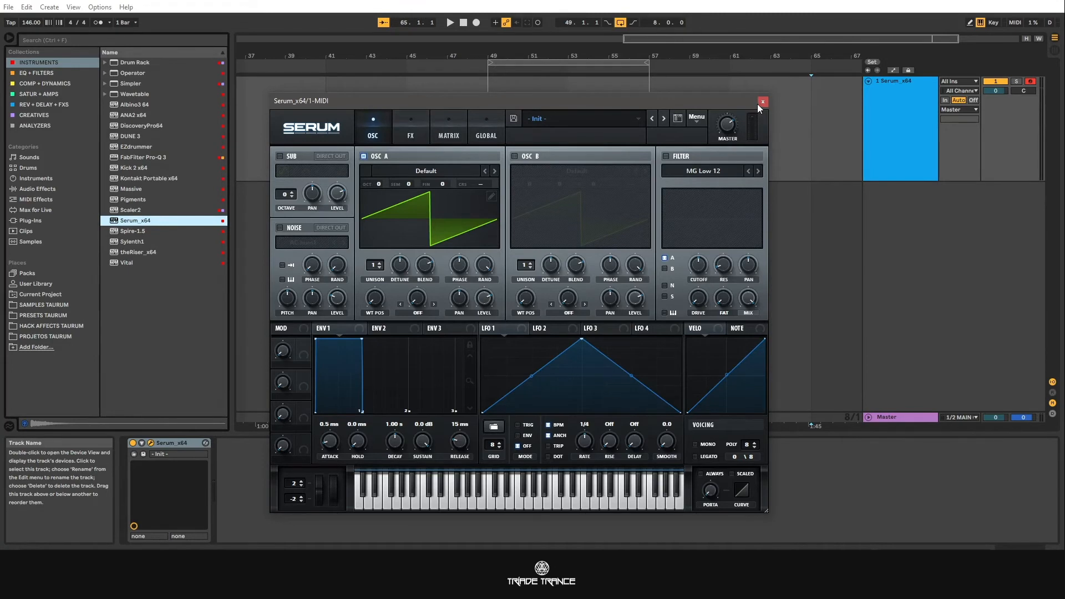
left_click(759, 103)
Step: Set the arrangement grid to 1 Bar and shorten the loop to one bar starting at bar 49
right_click(718, 95)
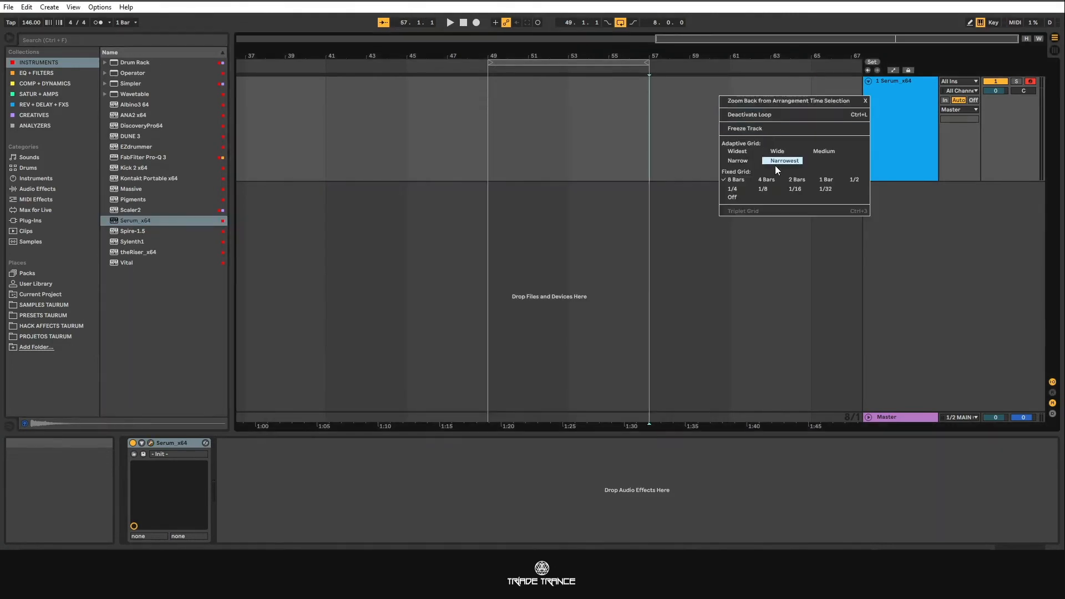
left_click(826, 179)
left_click_drag(650, 65, 513, 75)
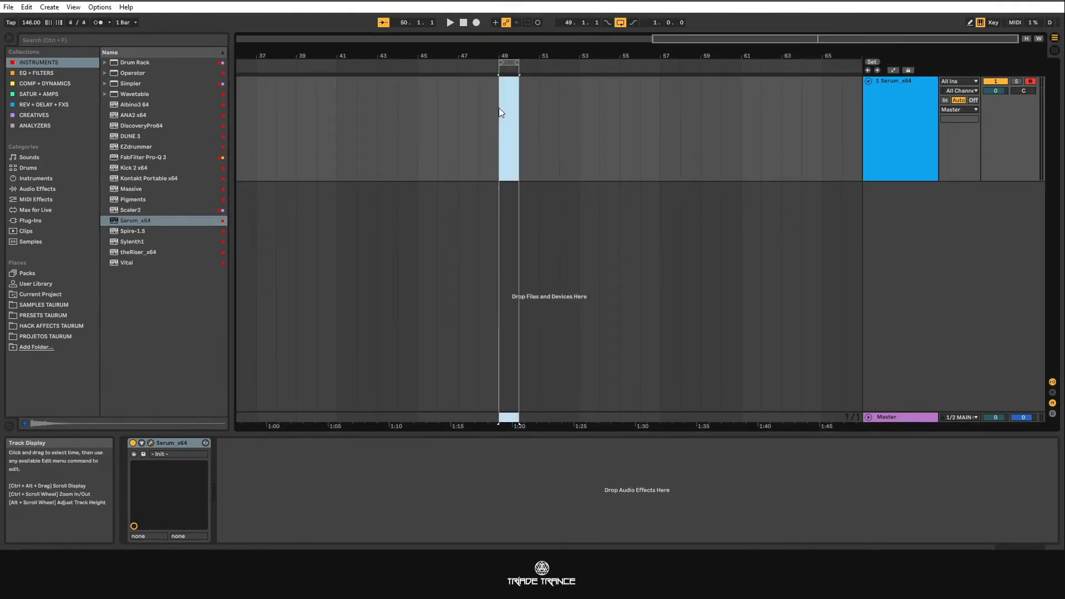
Step: Insert an empty one-bar MIDI clip at bar 49 on the Serum track
scroll(498, 108, "up", 7)
left_click_drag(600, 117, 520, 115)
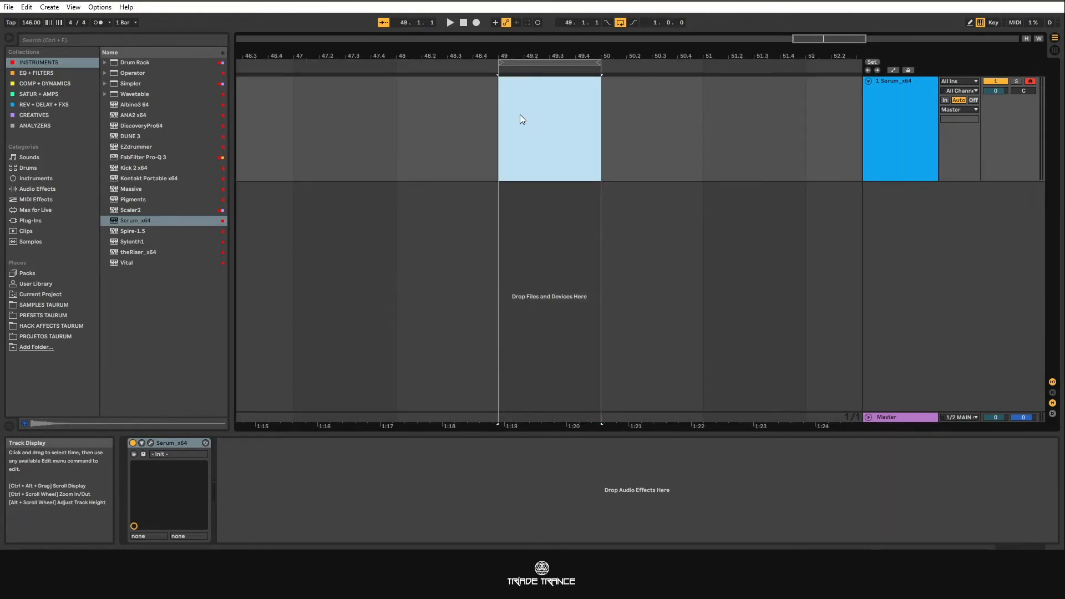
right_click(520, 118)
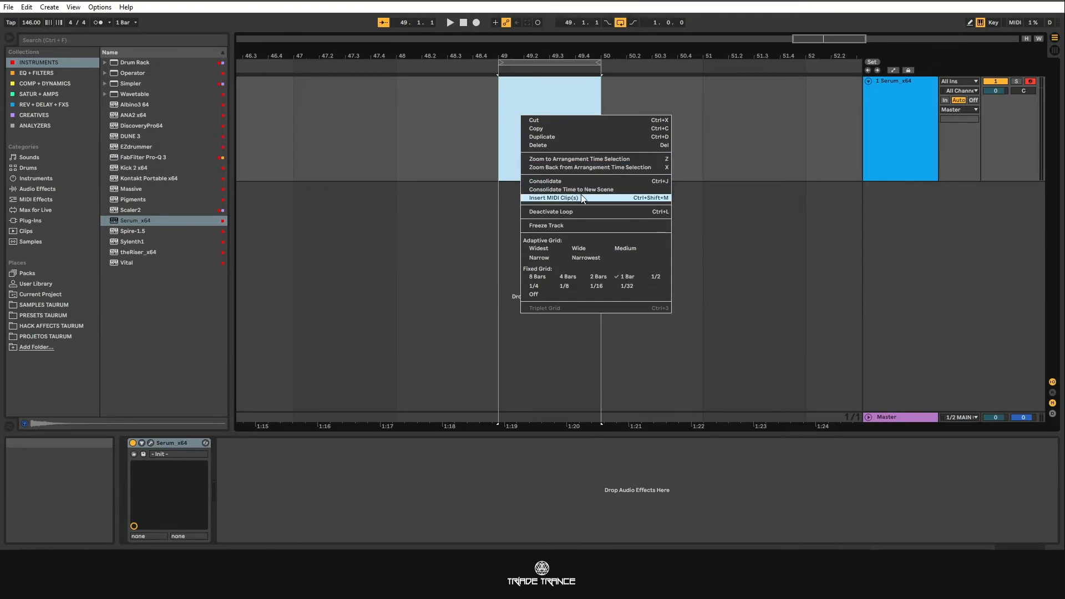
left_click(624, 198)
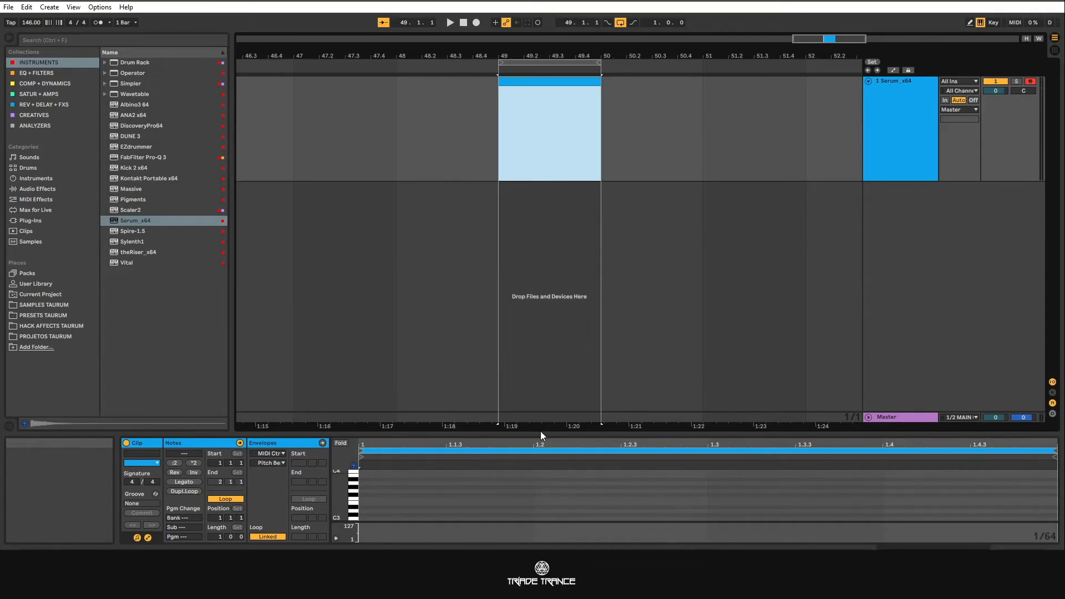
Step: Enlarge the note editor, bring the C0 octave into view, and set its grid to fixed 1/16
left_click_drag(538, 432, 594, 196)
left_click_drag(341, 361, 378, 264)
right_click(501, 338)
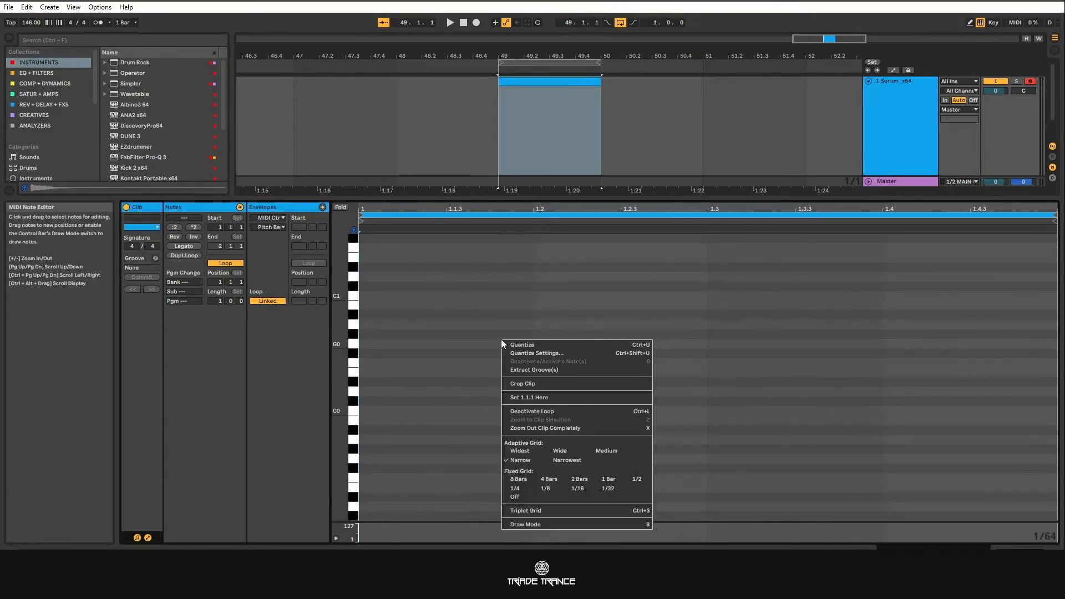
left_click(575, 488)
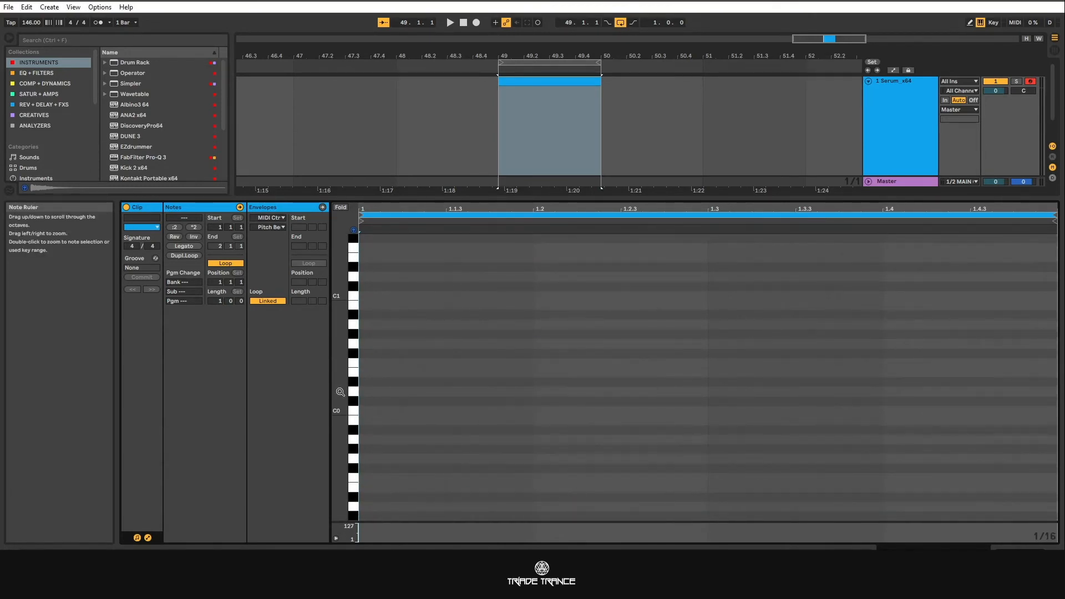
Step: Add three consecutive D#0 sixteenth notes from the second sixteenth of beat 1 and lower the first note's velocity
double_click(431, 381)
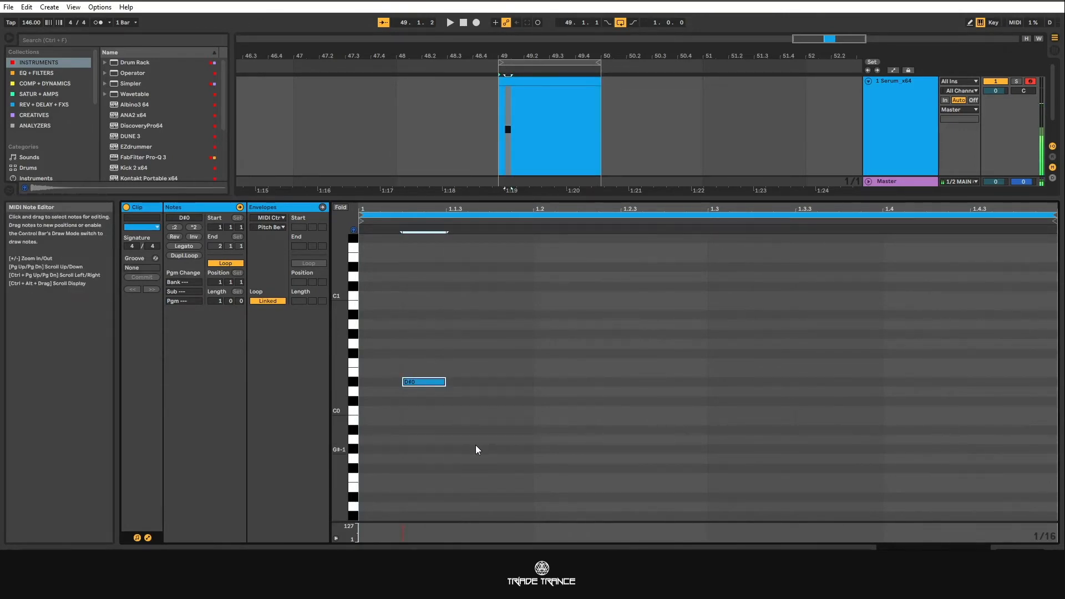
key("ctrl+d")
key("ctrl+d")
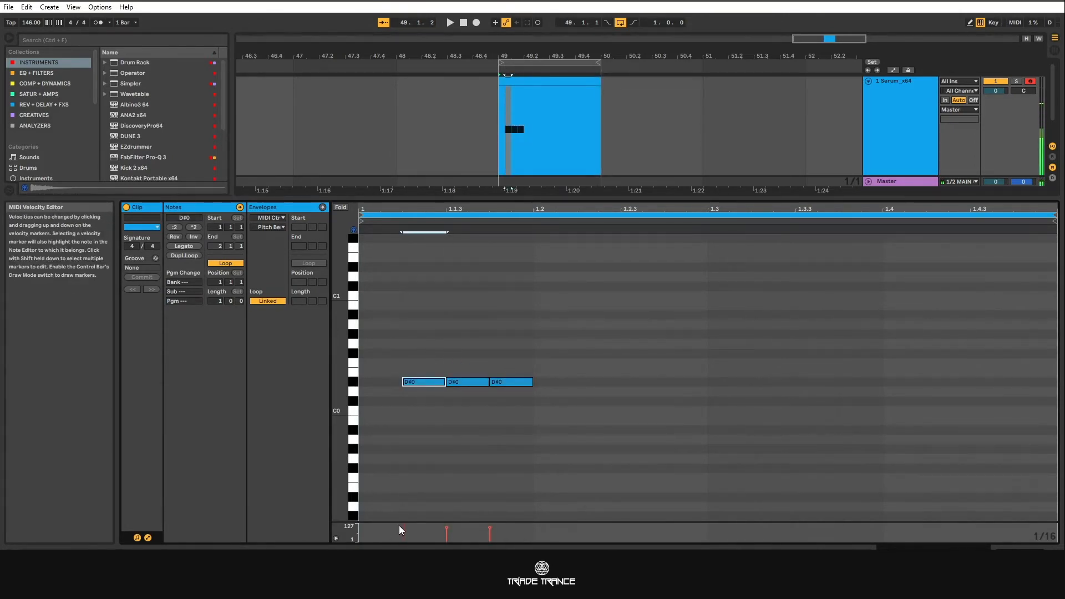
left_click_drag(400, 526, 402, 537)
Step: Repeat the three-note D#0 group on beats 2, 3 and 4, and slightly shorten all the notes to leave gaps
left_click_drag(520, 355, 613, 392)
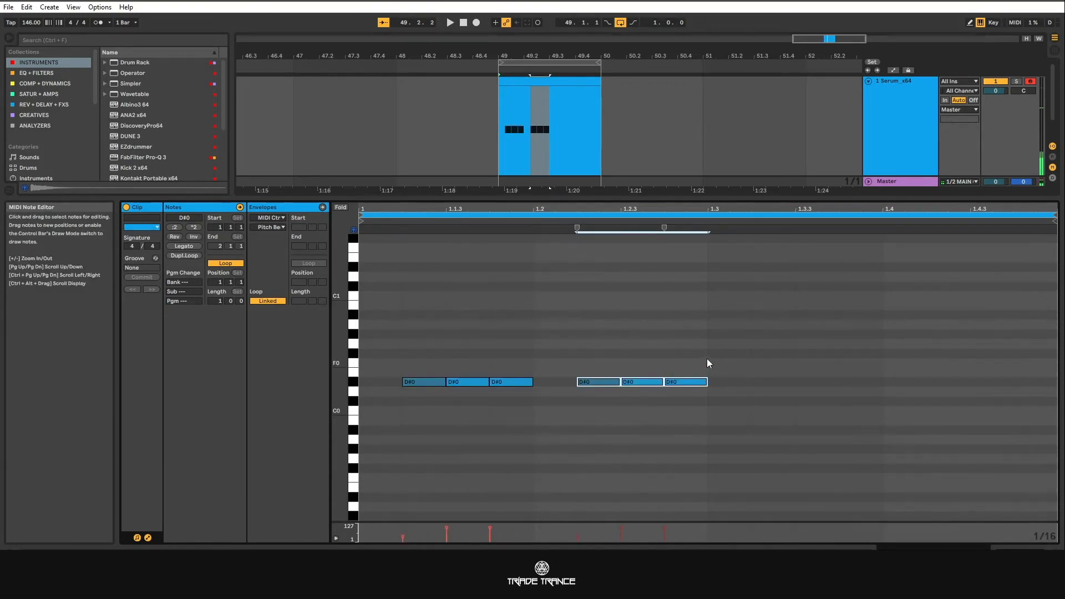
left_click_drag(713, 352, 775, 388)
mouse_move(1052, 351)
left_mouse_down()
mouse_move(999, 391)
mouse_move(391, 389)
mouse_move(448, 381)
left_mouse_up()
key("ctrl+z")
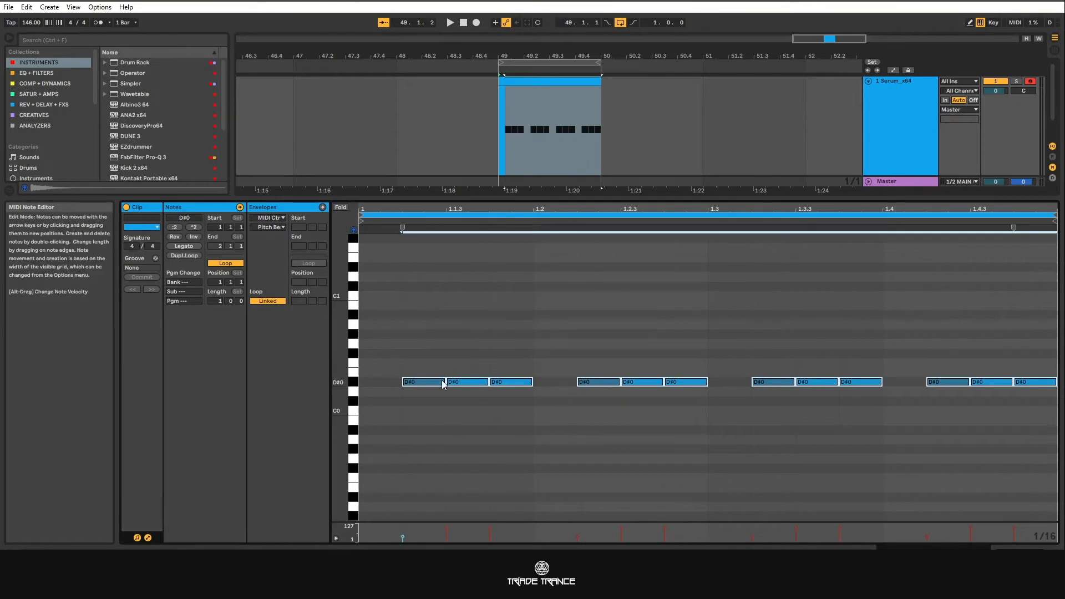
left_click_drag(445, 382, 436, 382)
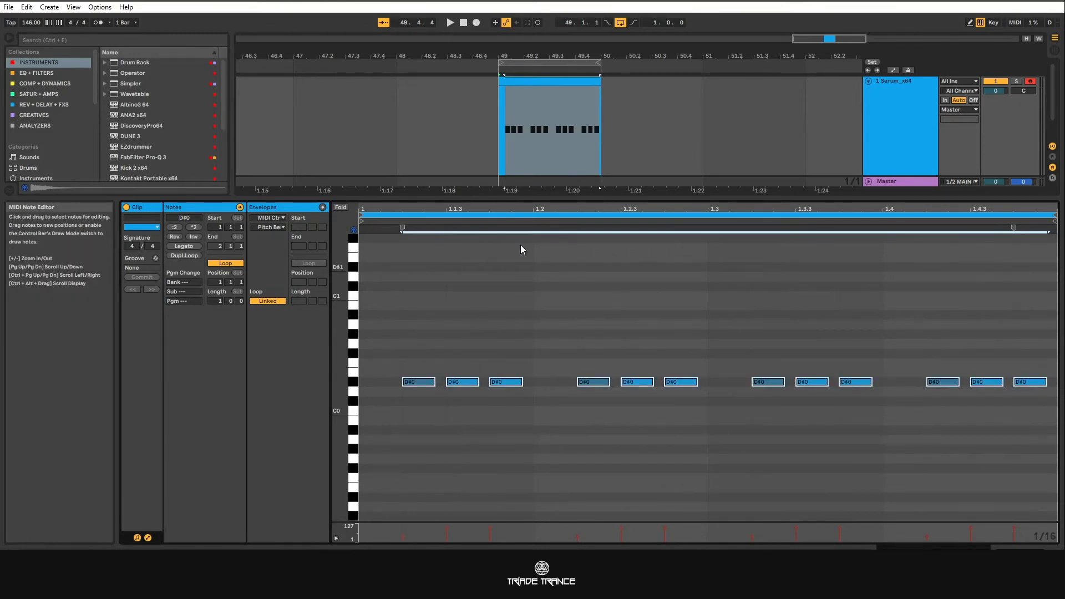
Step: Collapse the clip's note editor and reopen it from the arrangement clip
left_click_drag(542, 199, 527, 513)
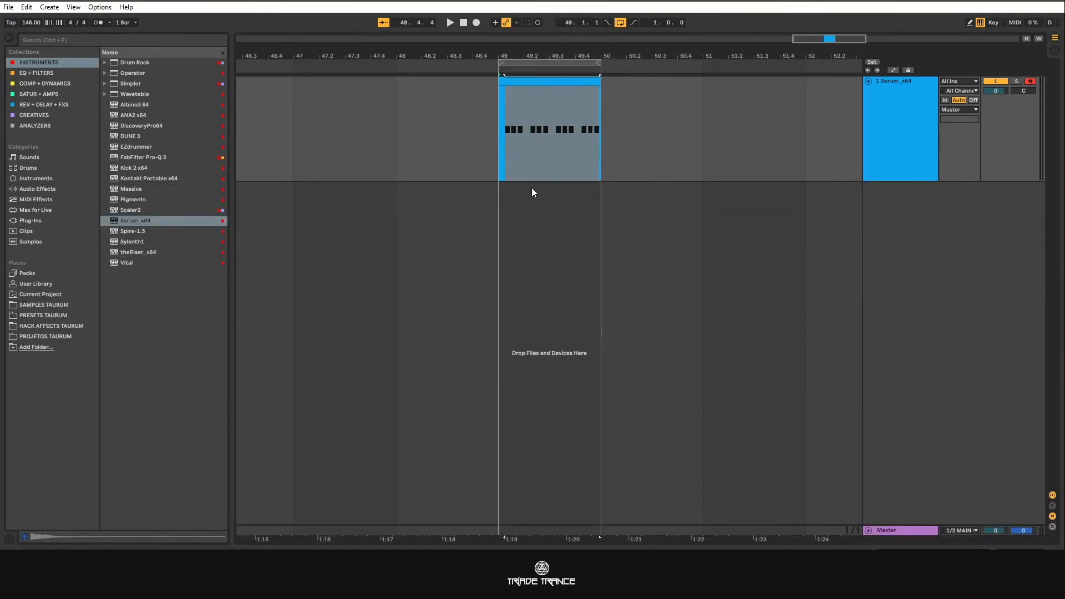
double_click(538, 77)
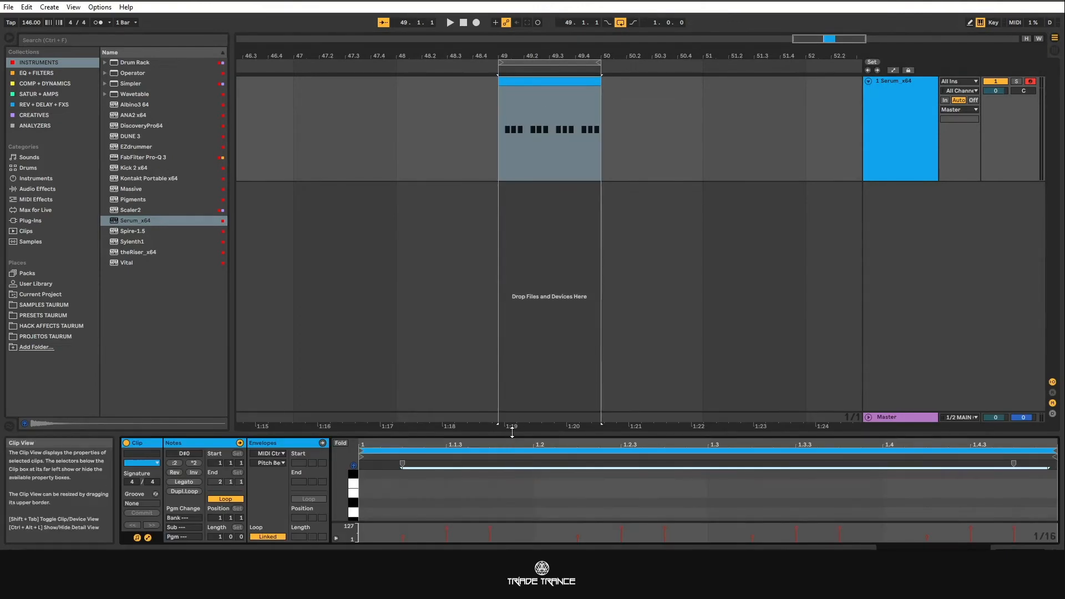
left_click_drag(507, 430, 525, 251)
scroll(483, 354, "down", 2)
Step: Open Serum from the track's device and load the user preset TAURUM BASS - GREAT BASS from the TAURUM folder
left_click(907, 137)
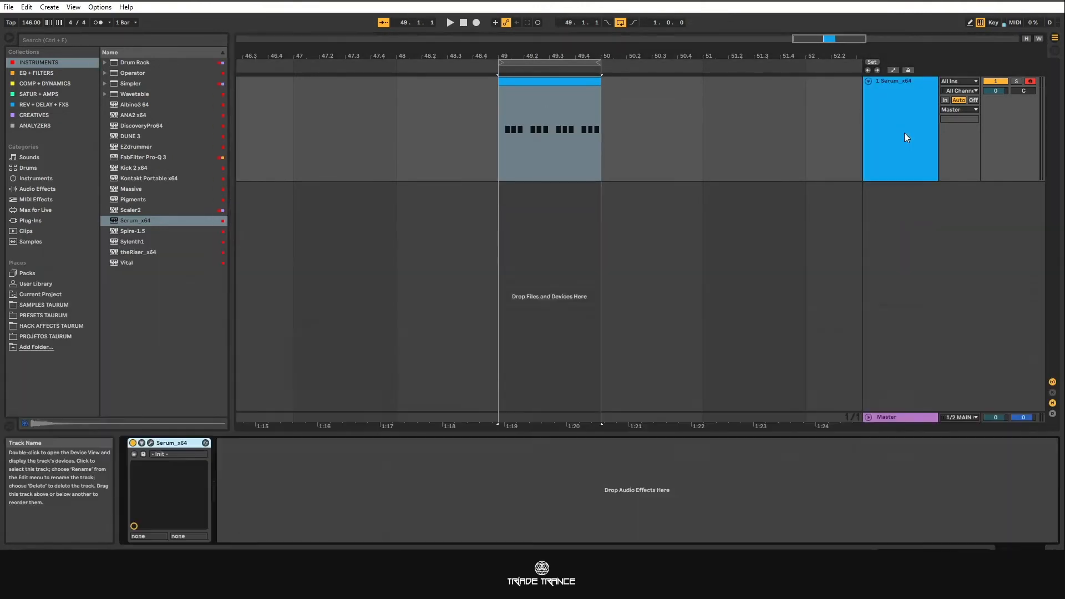
left_click(150, 443)
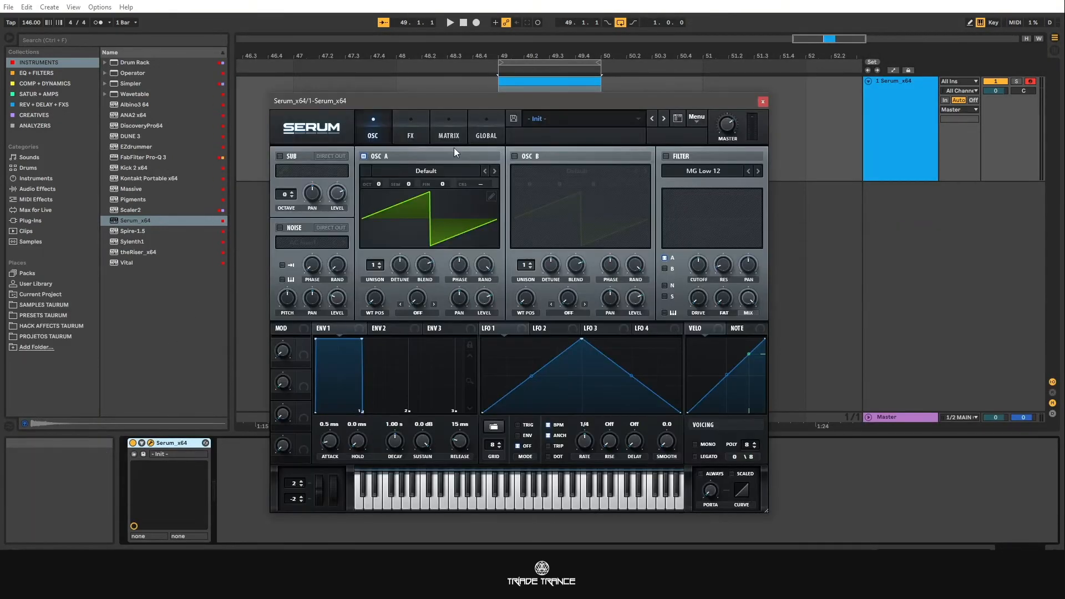
left_click_drag(449, 100, 517, 131)
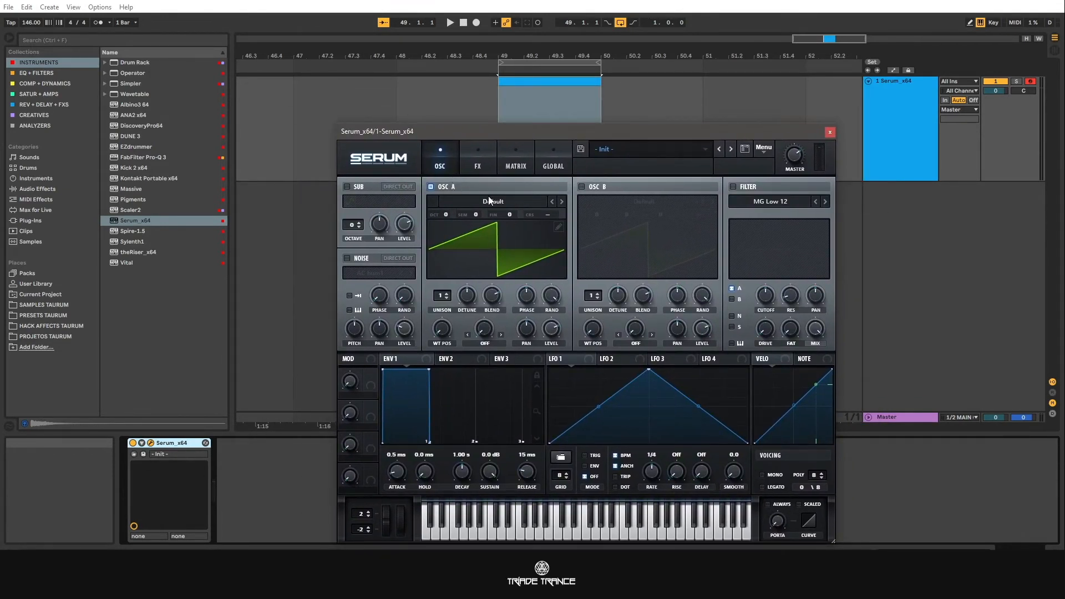
left_click(671, 149)
mouse_move(646, 272)
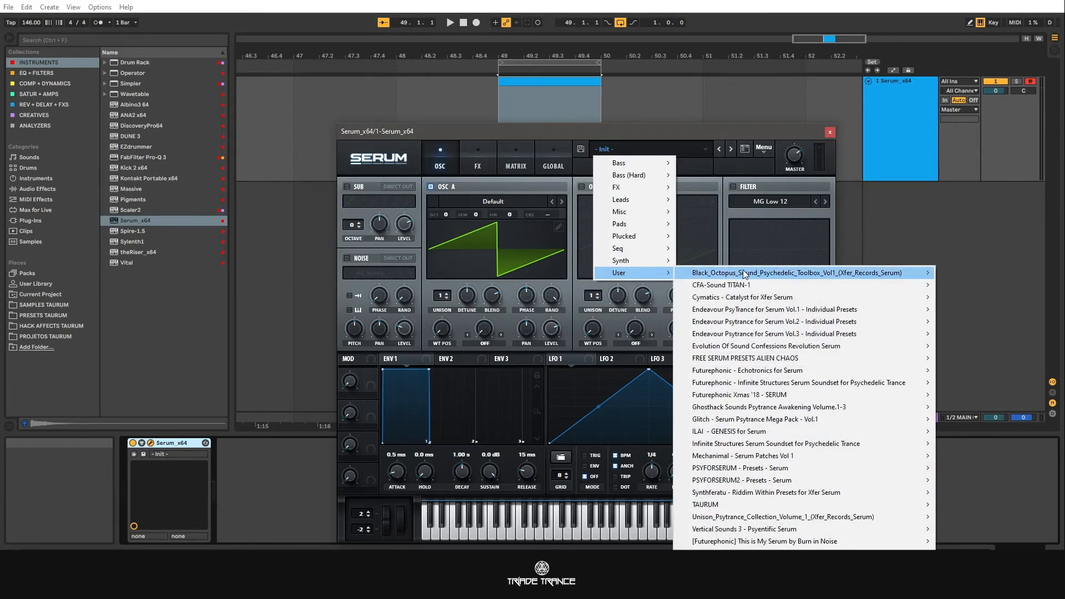
mouse_move(756, 503)
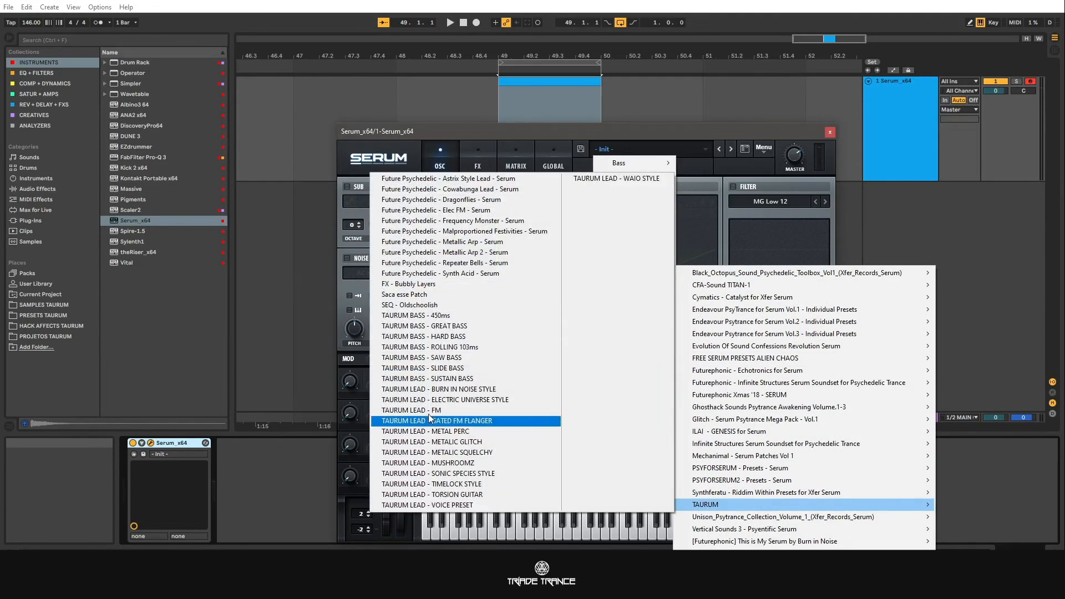
left_click(464, 326)
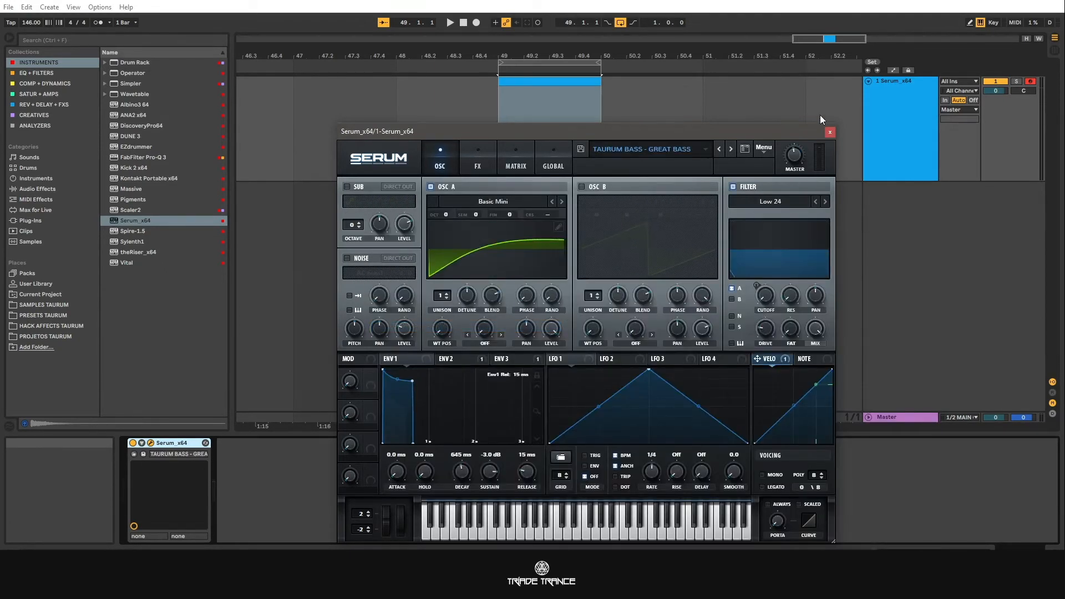
Step: Solo the Serum track, play the one-bar loop, and turn off arrangement Follow
left_click(1003, 82)
left_click(1015, 83)
key("space")
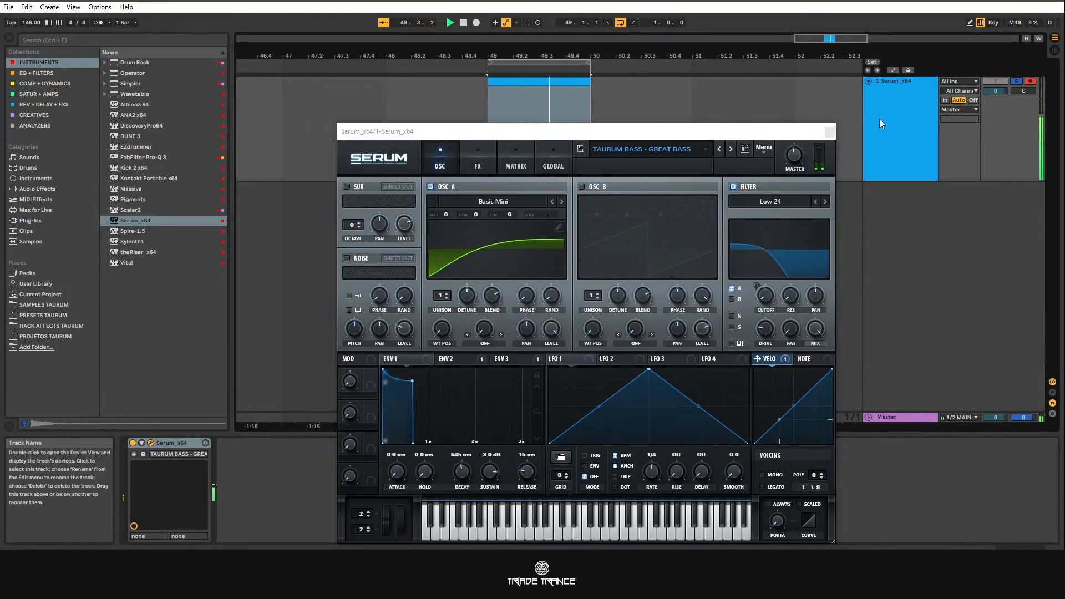
left_click(389, 23)
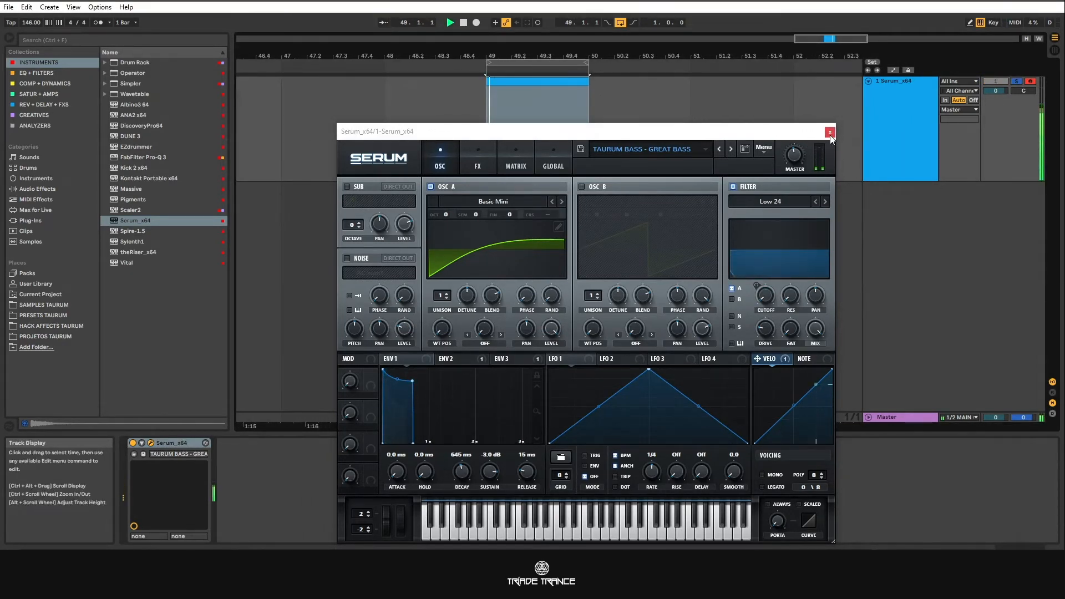
Step: Check the playing track in Session View, return to the arrangement, and stop playback and close the Serum window
key("Tab")
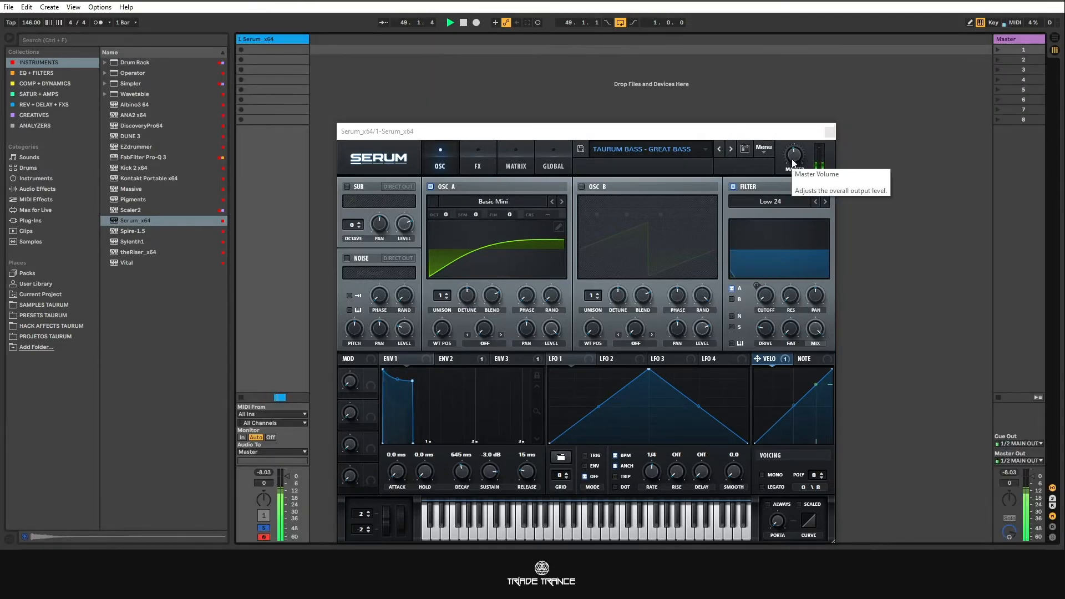
key("Tab")
key("space")
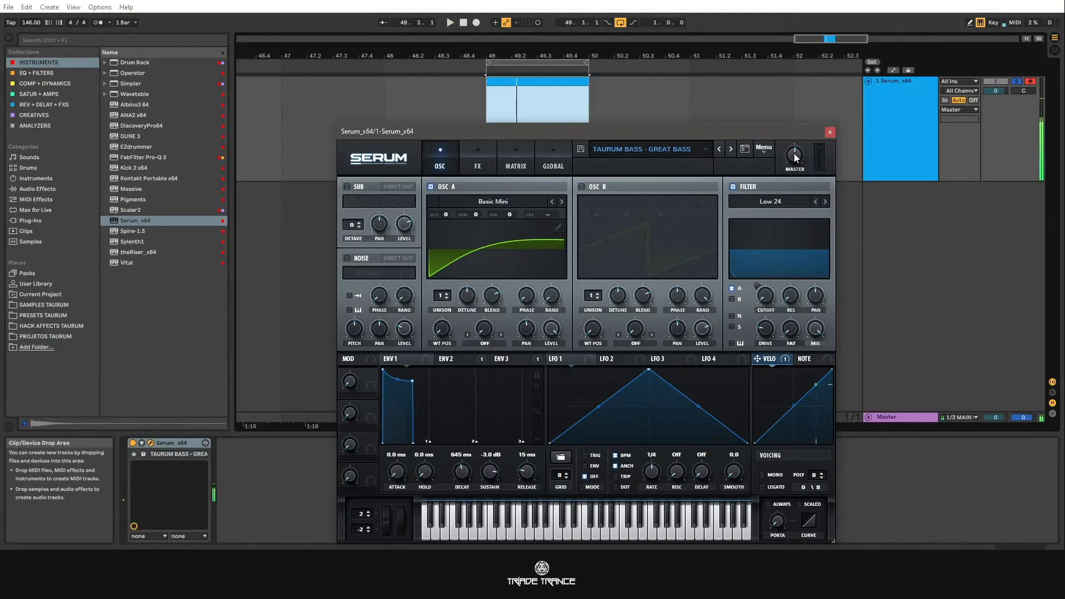
left_click(829, 132)
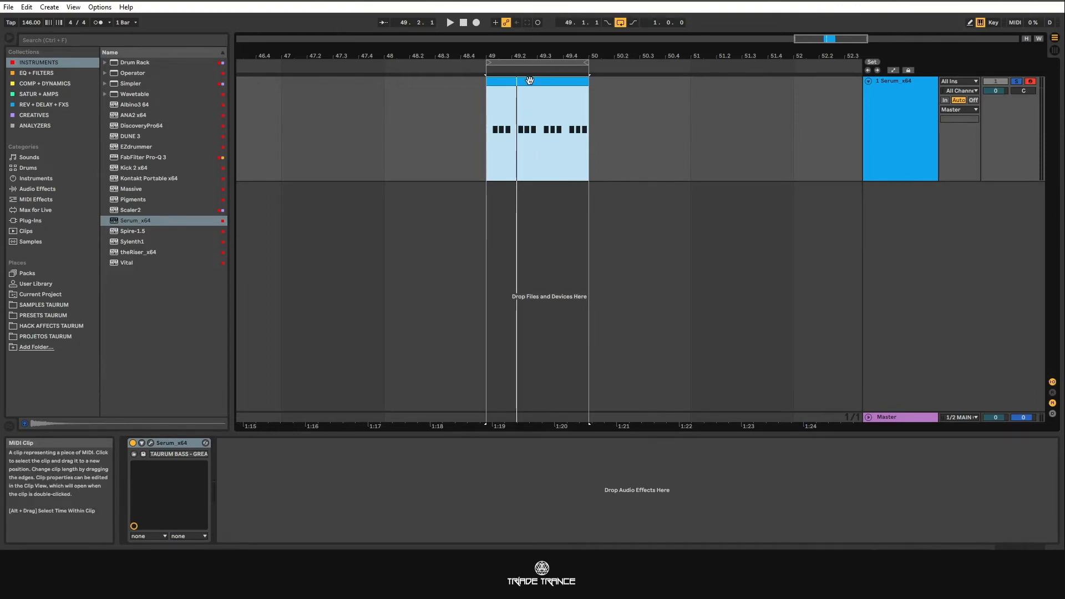
Step: Examine the clip's note editor and the Serum track's device view in turn
double_click(524, 139)
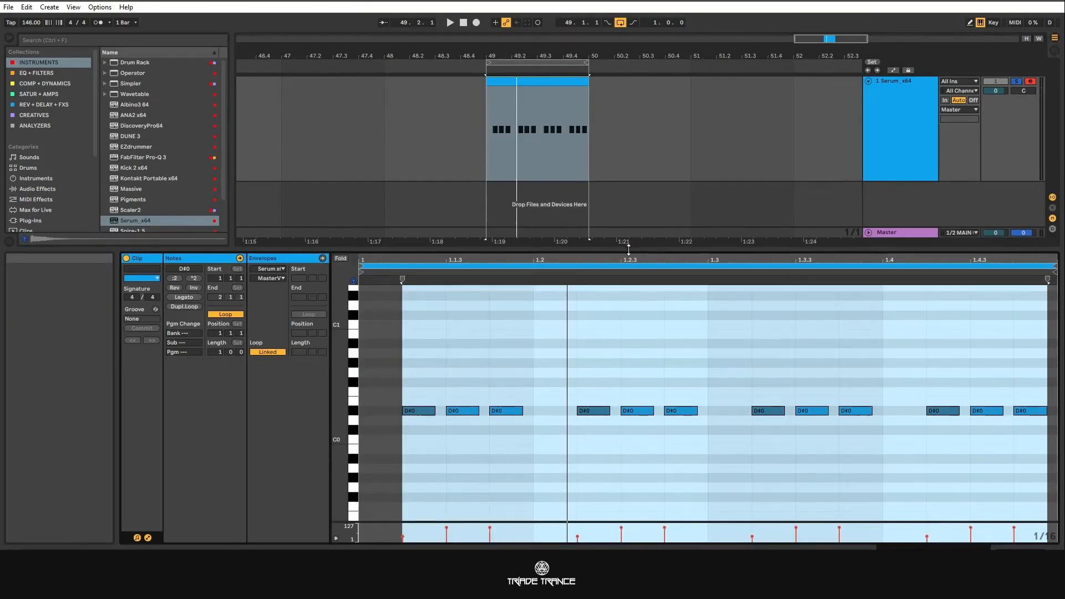
left_click_drag(629, 249, 519, 394)
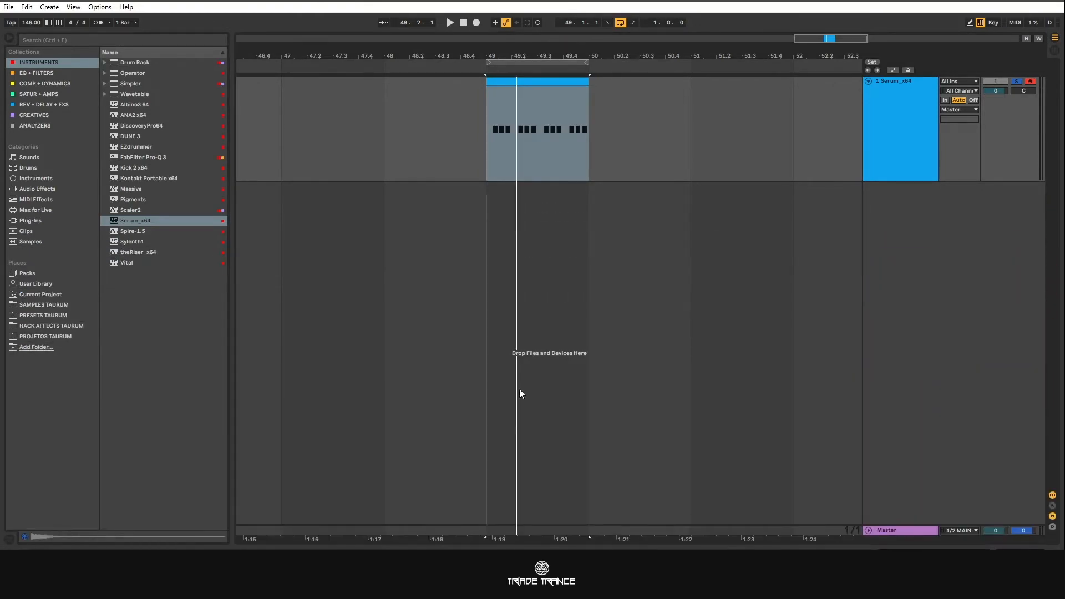
double_click(899, 117)
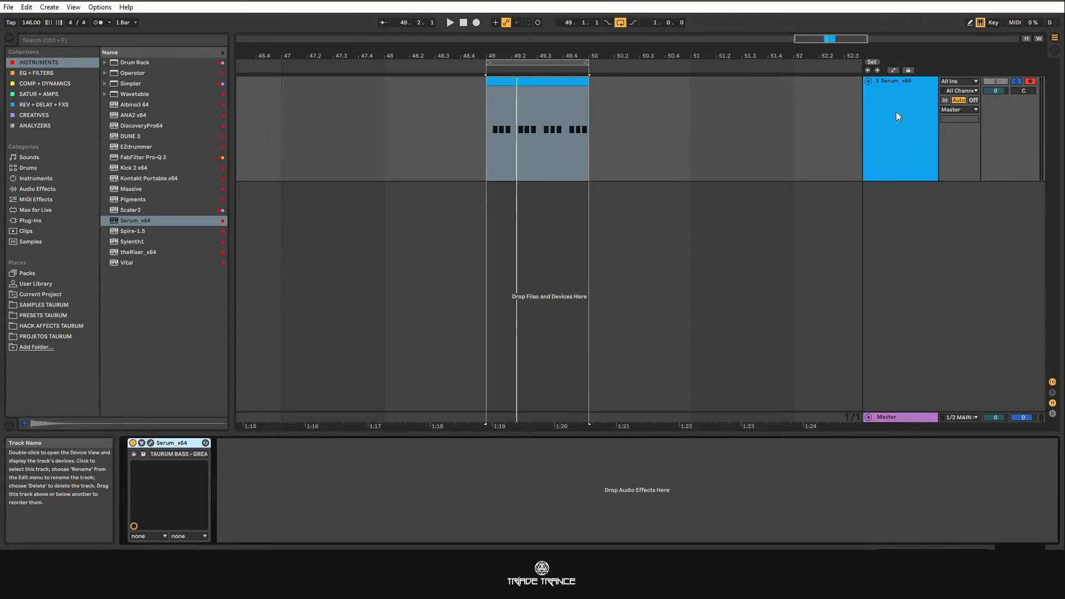
left_click(542, 91)
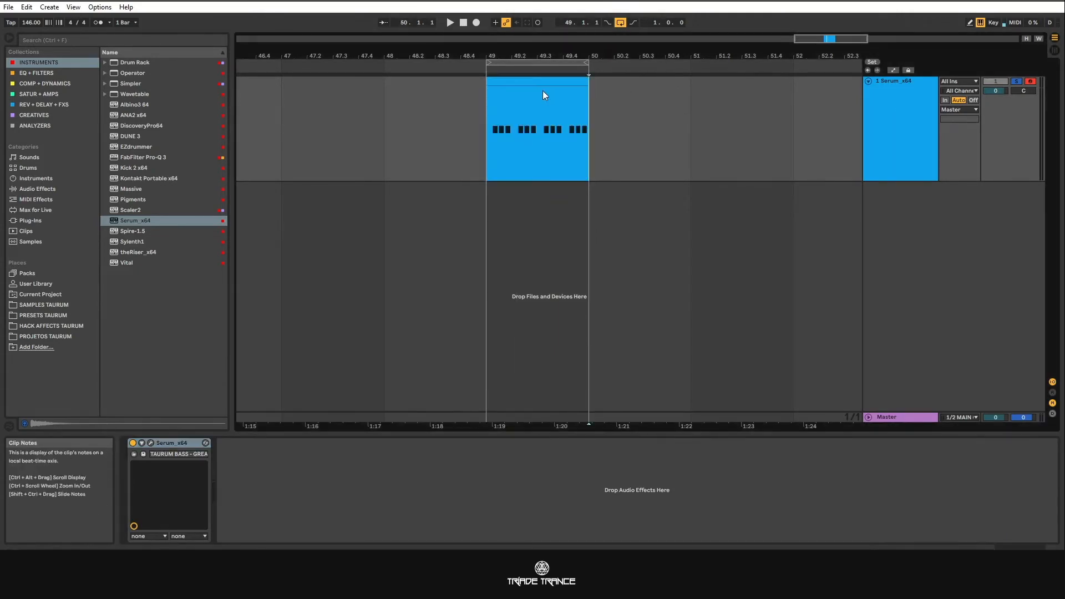
left_click(954, 235)
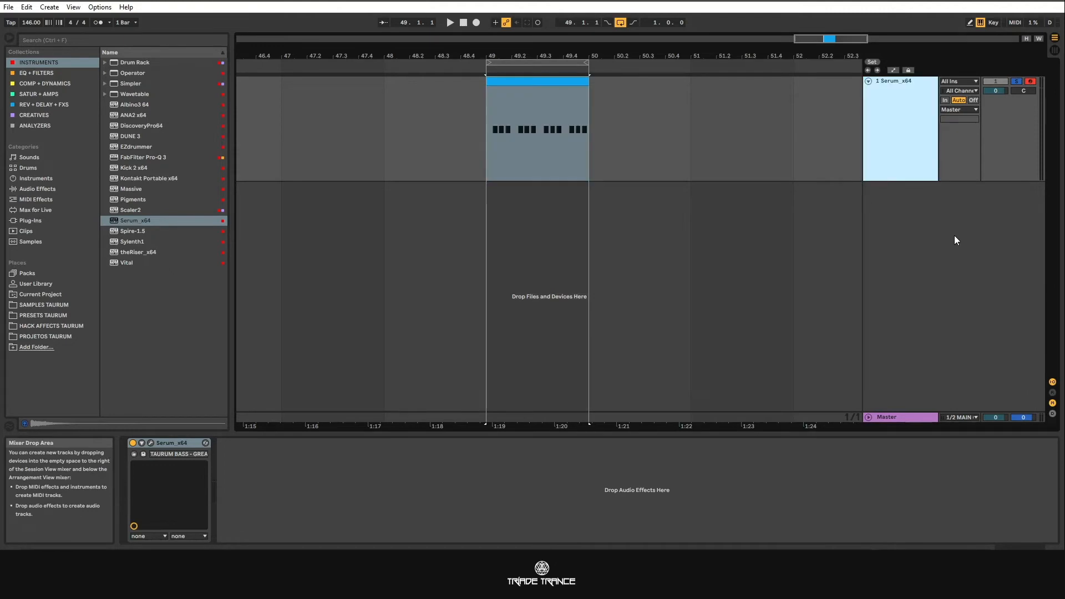
Step: Insert an audio track below the Serum track and increase its height
right_click(894, 206)
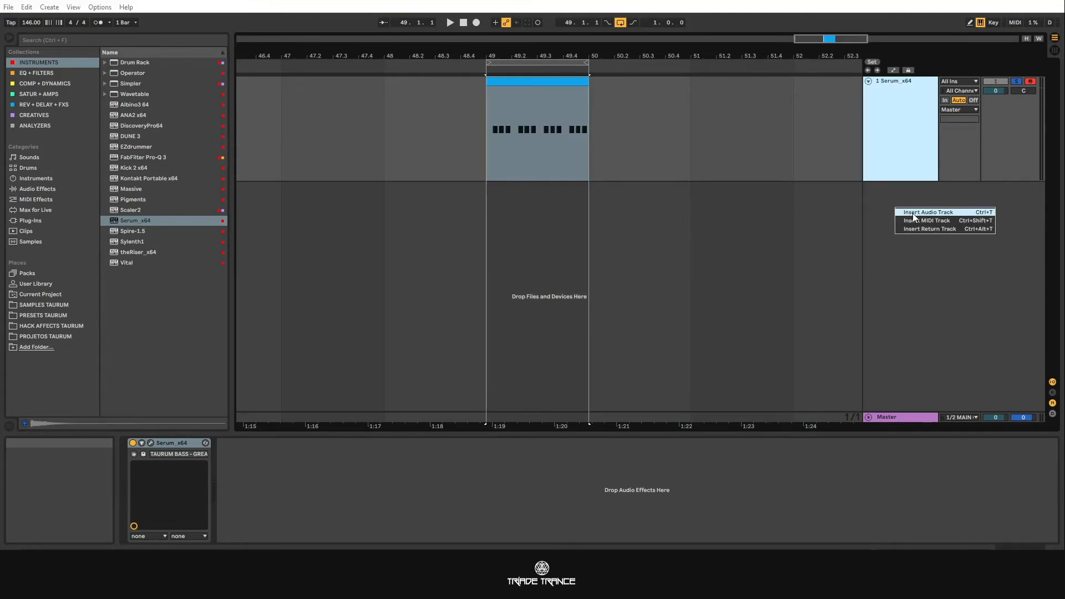
left_click(913, 213)
left_click_drag(901, 229, 900, 306)
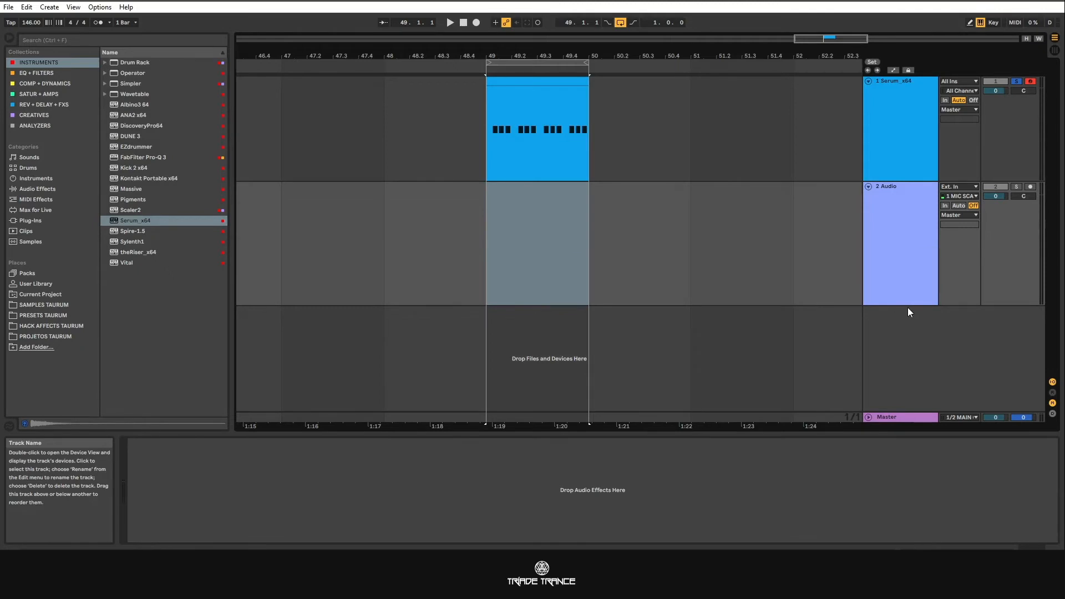
Step: Compare the device views of the Serum MIDI track and the new audio track by selecting each in turn
left_click(903, 115)
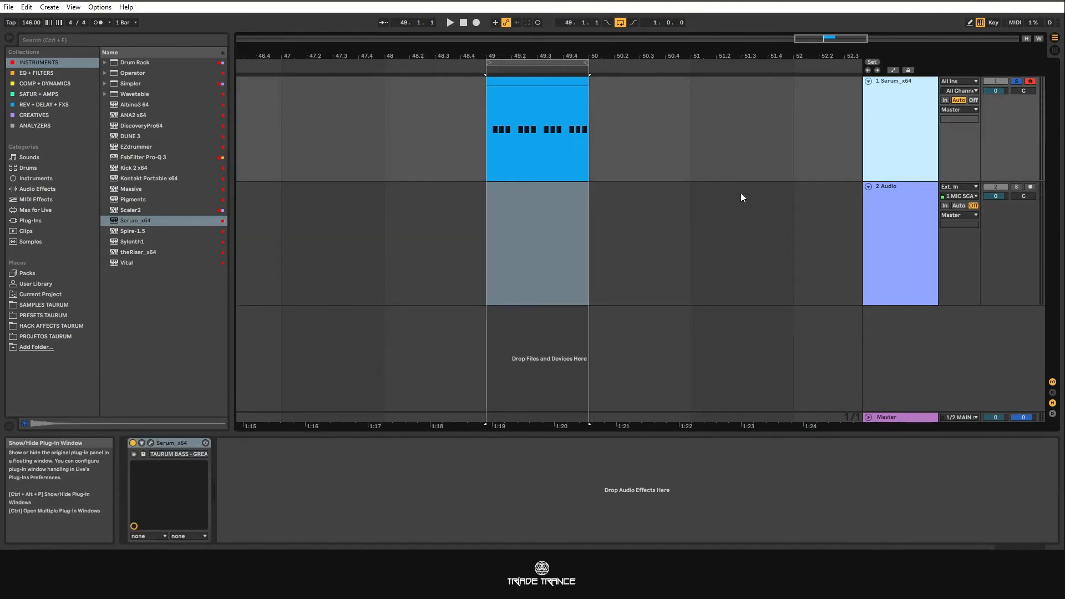
left_click(900, 226)
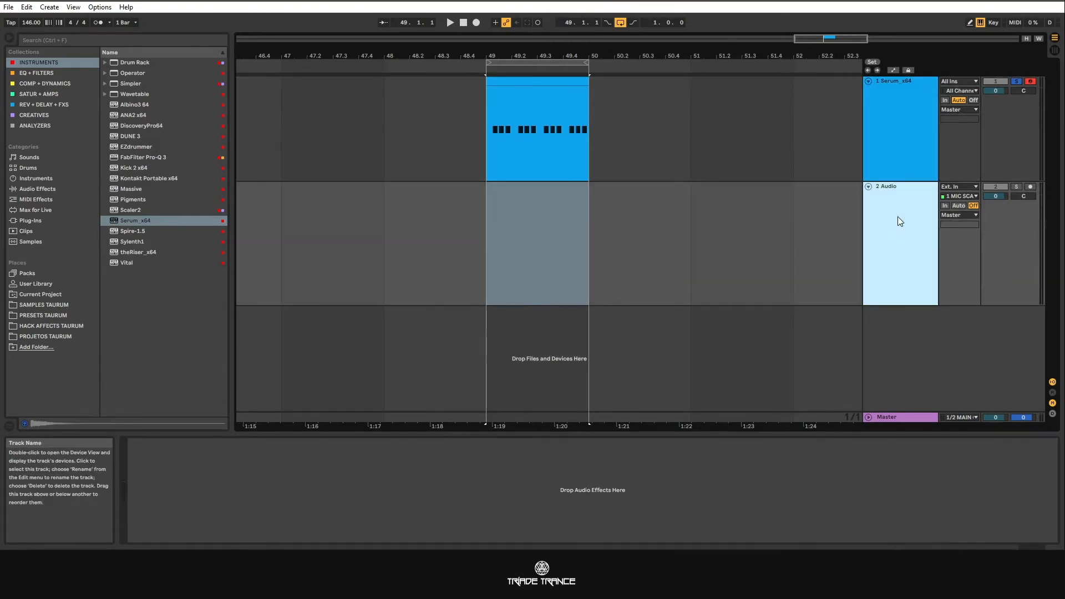
left_click(921, 168)
left_click(905, 229)
left_click(905, 138)
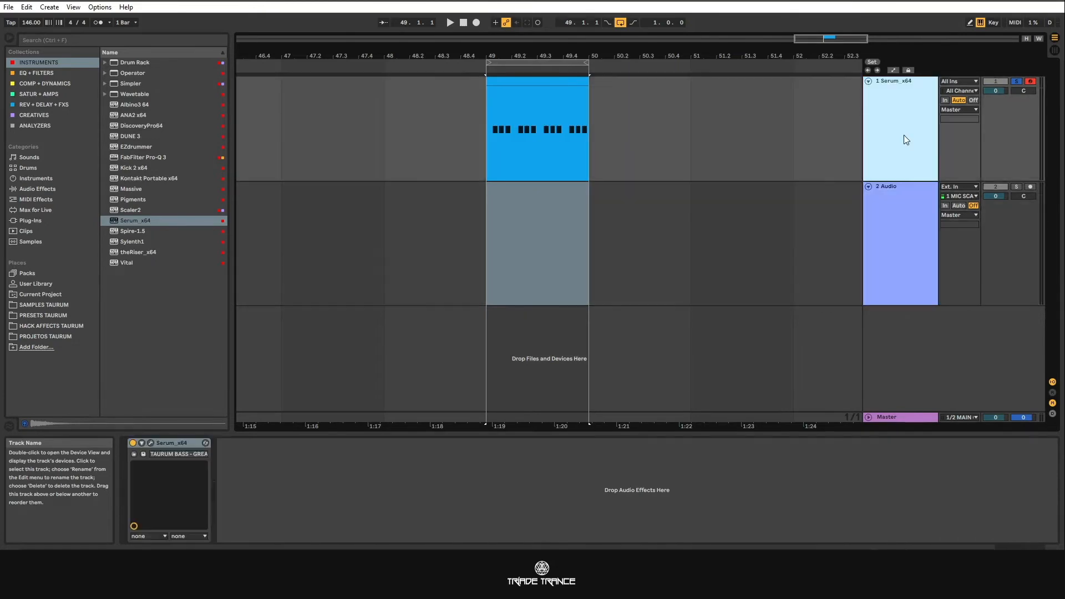
Step: Play the Serum loop briefly, stop it, and switch selection between both tracks, ending on the audio track
mouse_move(1034, 24)
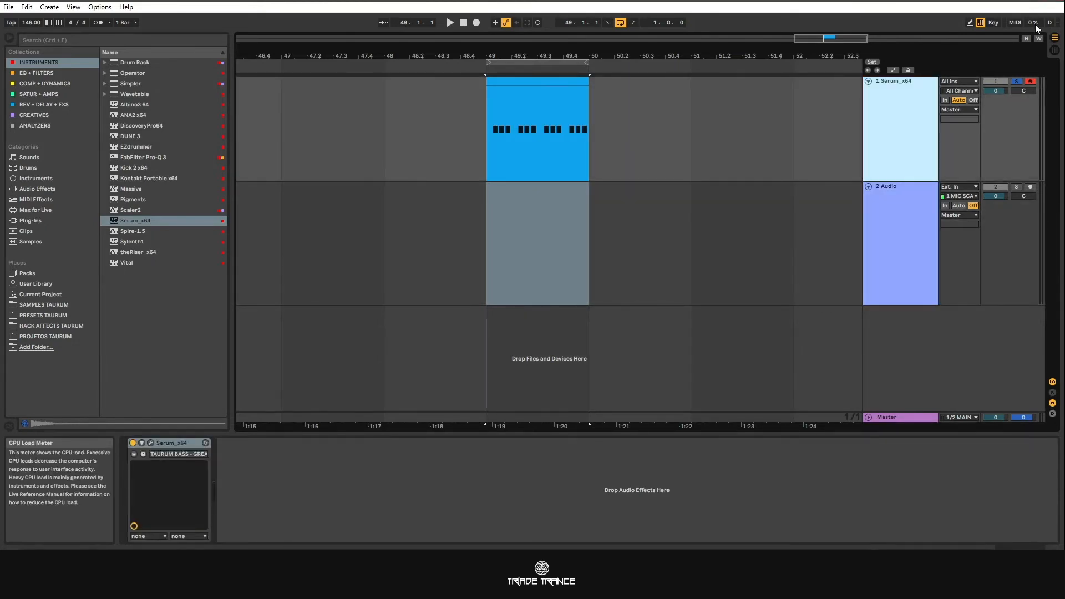
key("space")
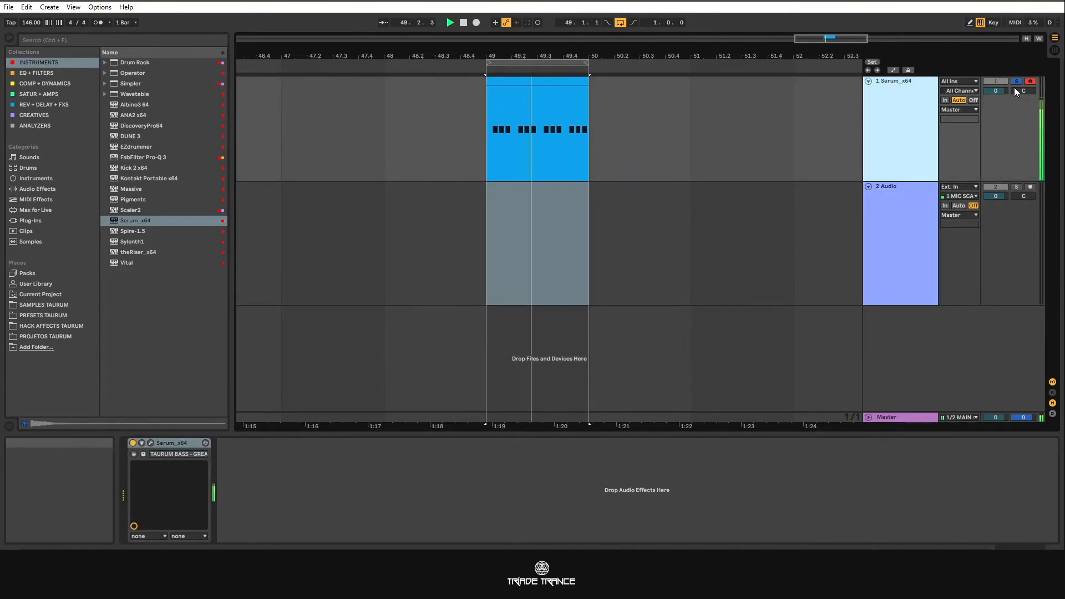
left_click(911, 217)
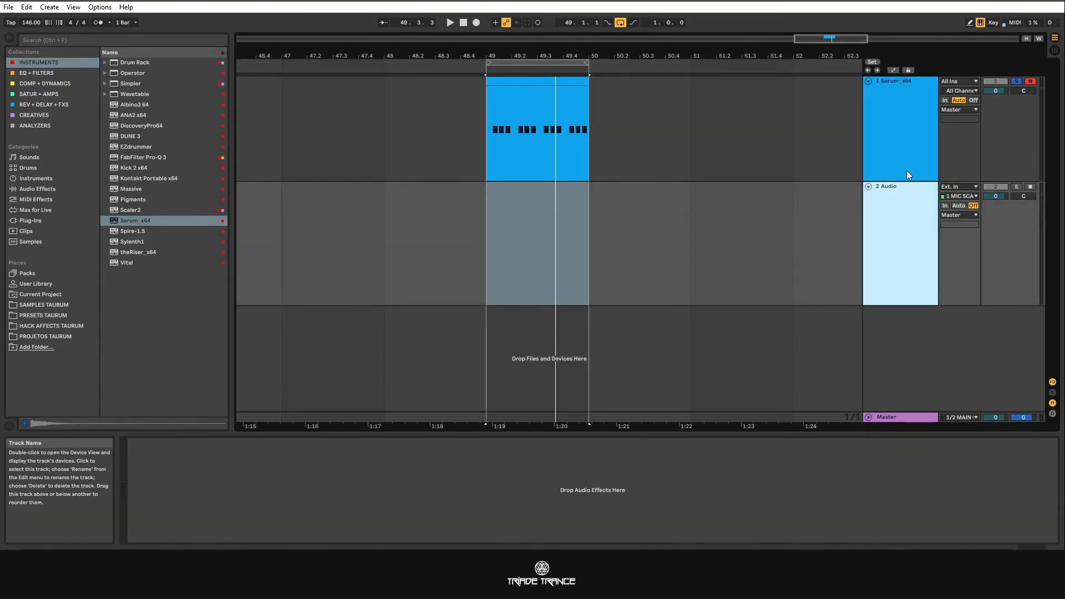
left_click(906, 151)
left_click(903, 199)
Step: Turn off solo on the Serum track and arm the audio track for recording
left_click(1015, 81)
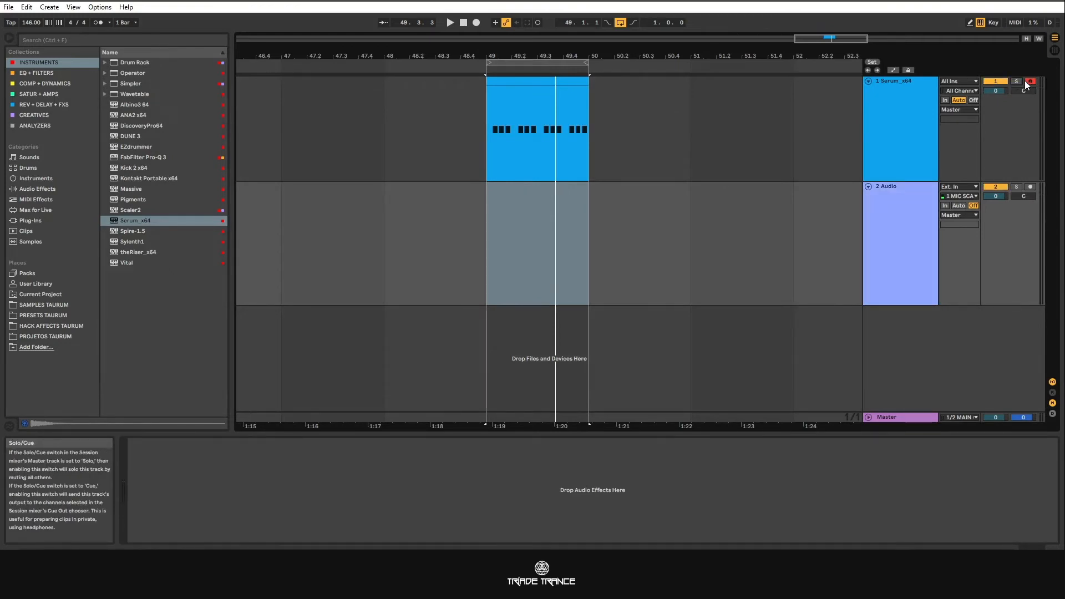
left_click(1031, 187)
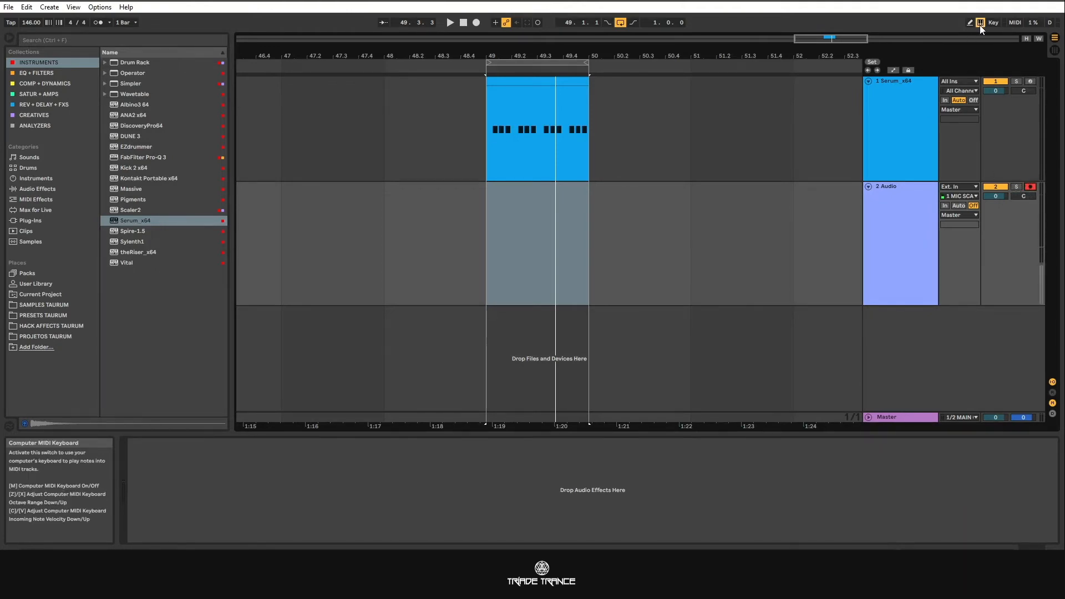
Step: Select the Serum track and the audio track in turn, and toggle the mixer's In/Out section, leaving it shown
left_click(905, 119)
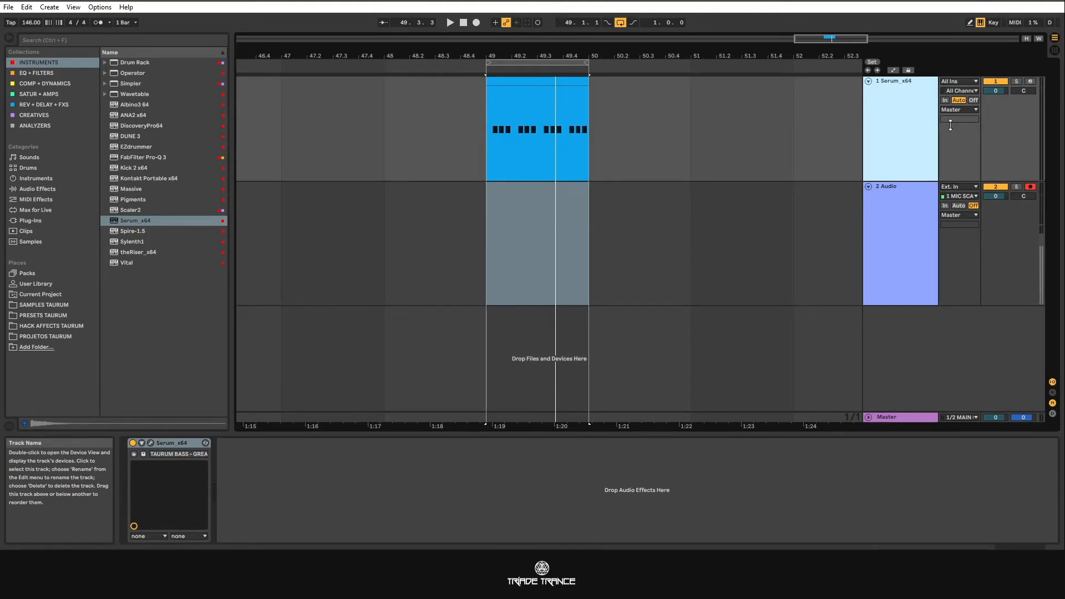
left_click(910, 211)
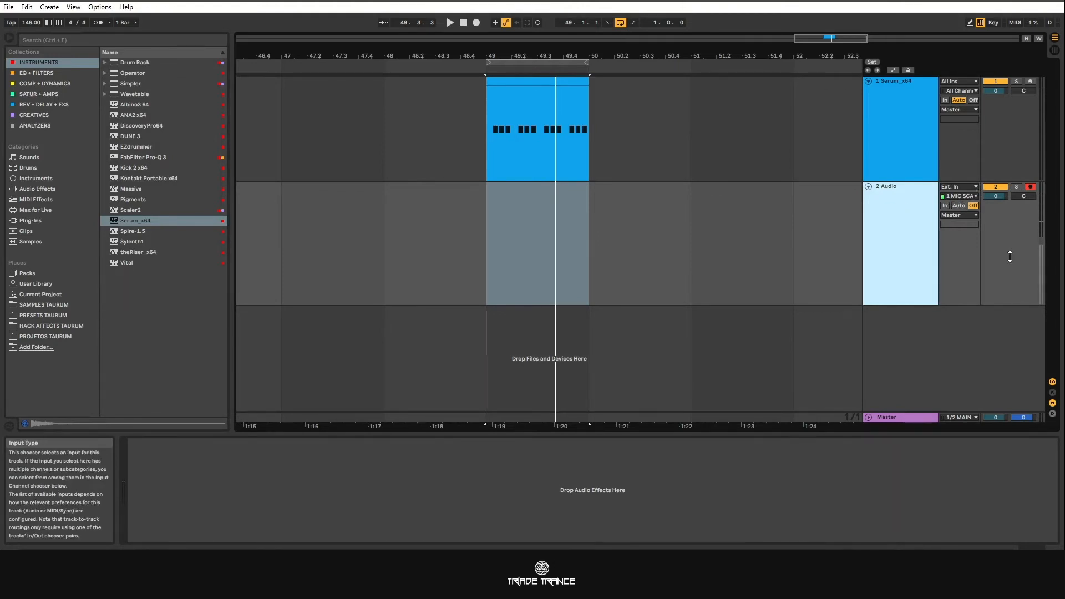
left_click(1052, 383)
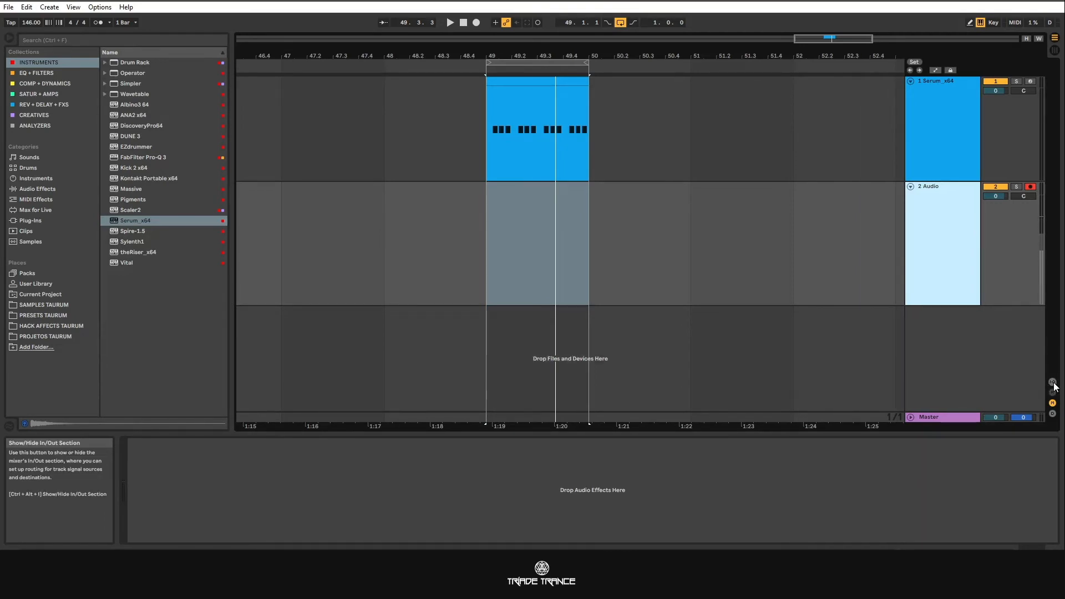
left_click(1052, 383)
left_click(1053, 383)
left_click(1052, 383)
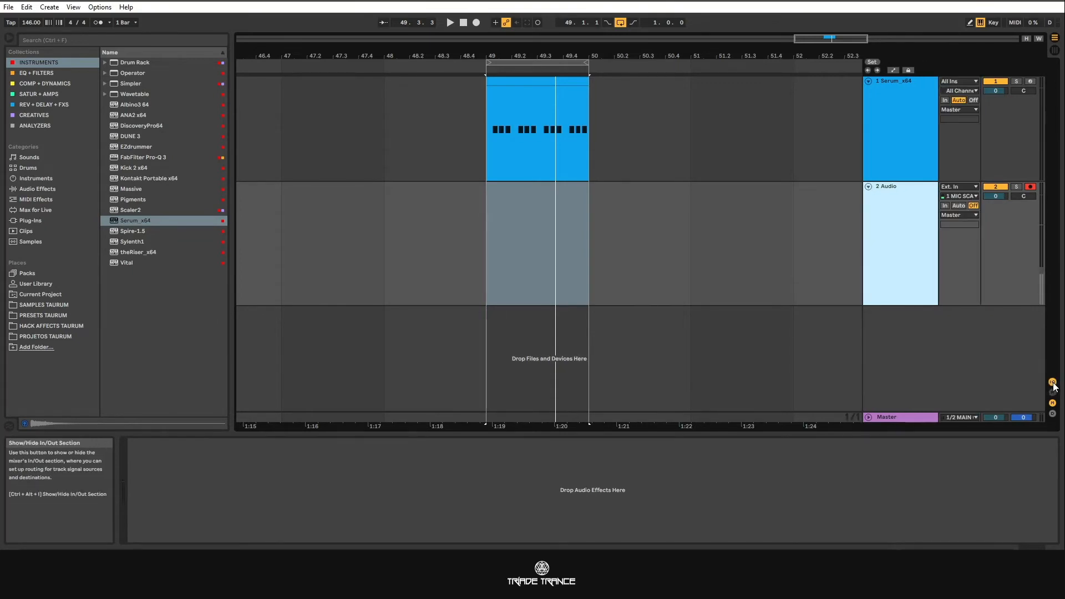
Step: Set the audio track's input to Resampling and select its empty one-bar region, ending on the audio track
left_click(973, 187)
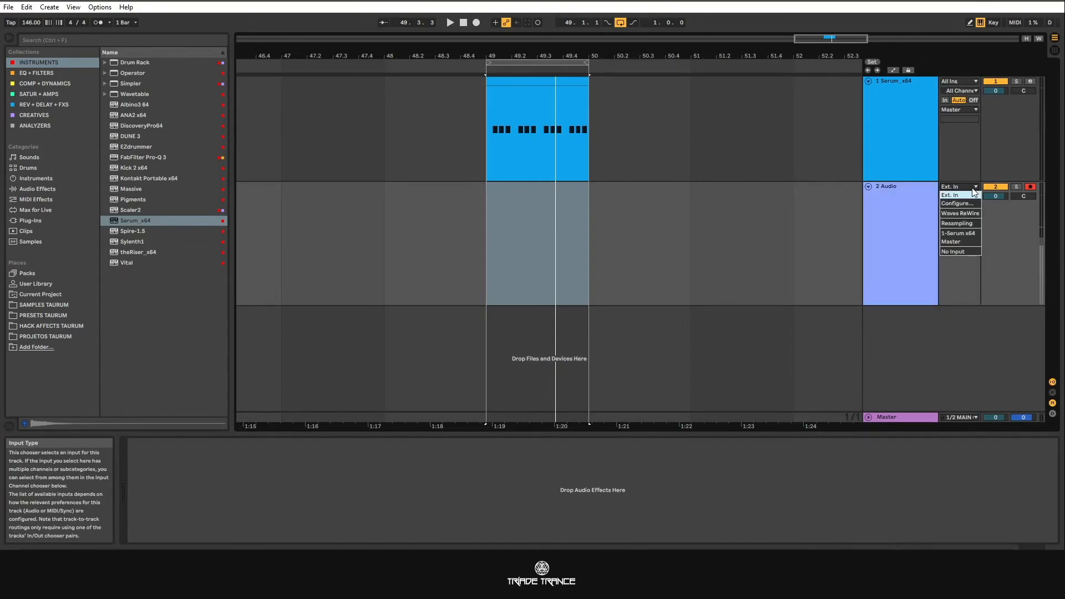
left_click(963, 224)
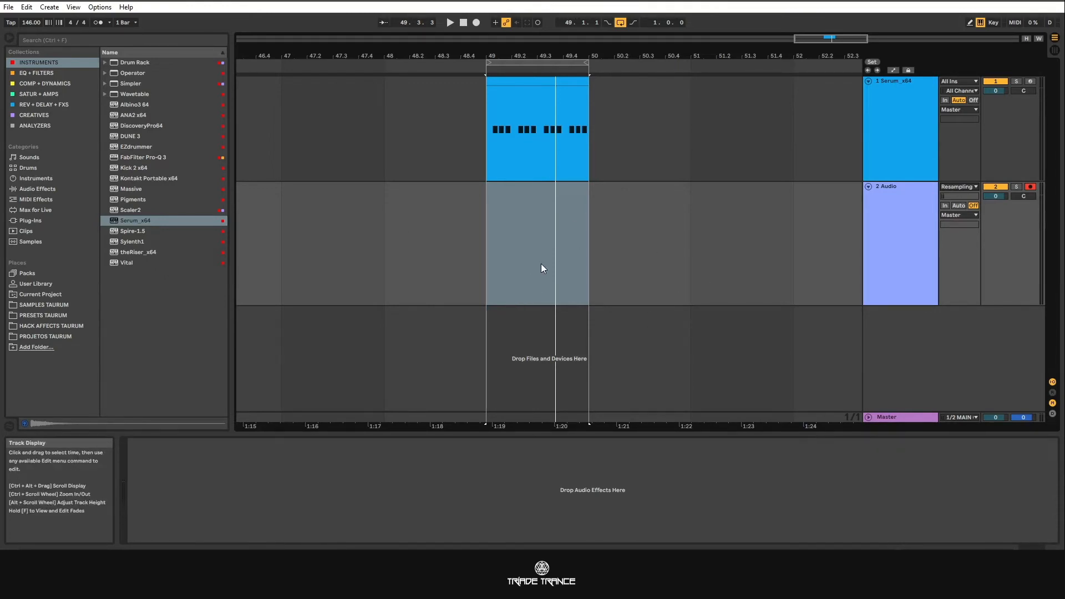
left_click(506, 204)
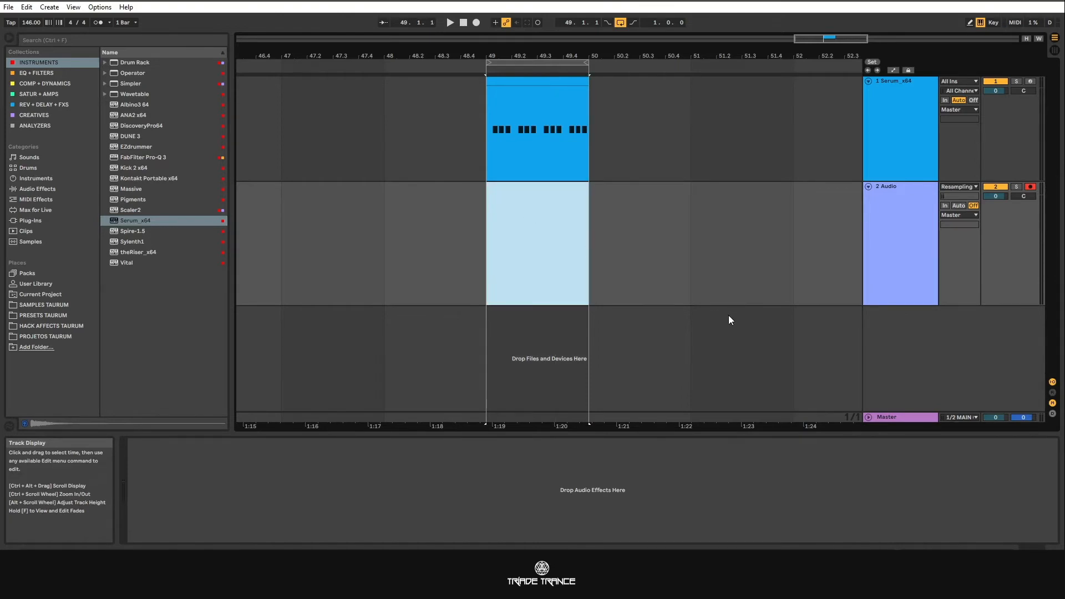
left_click(896, 103)
left_click(899, 221)
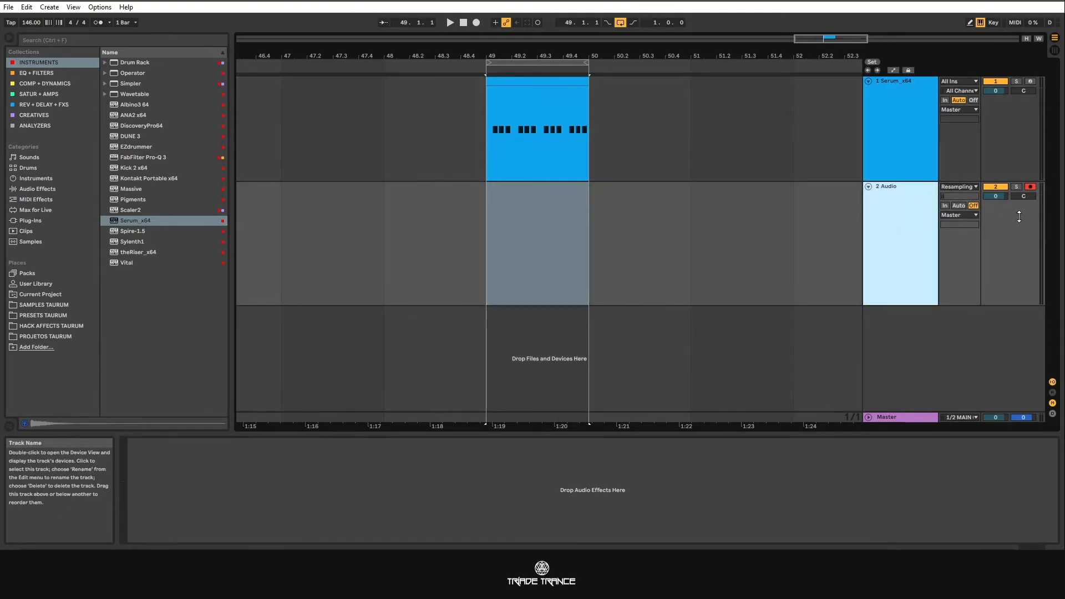
Step: Solo the Serum track, switch selection between it and the audio track, and turn the solo off again
left_click(1014, 80)
left_click(909, 96)
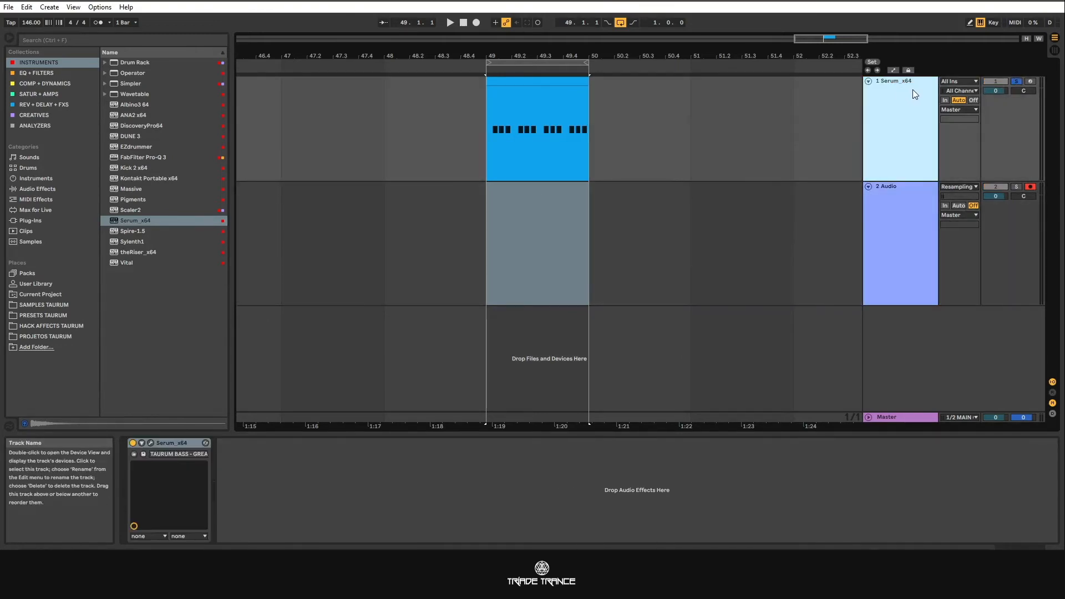
left_click(910, 196)
left_click(584, 213)
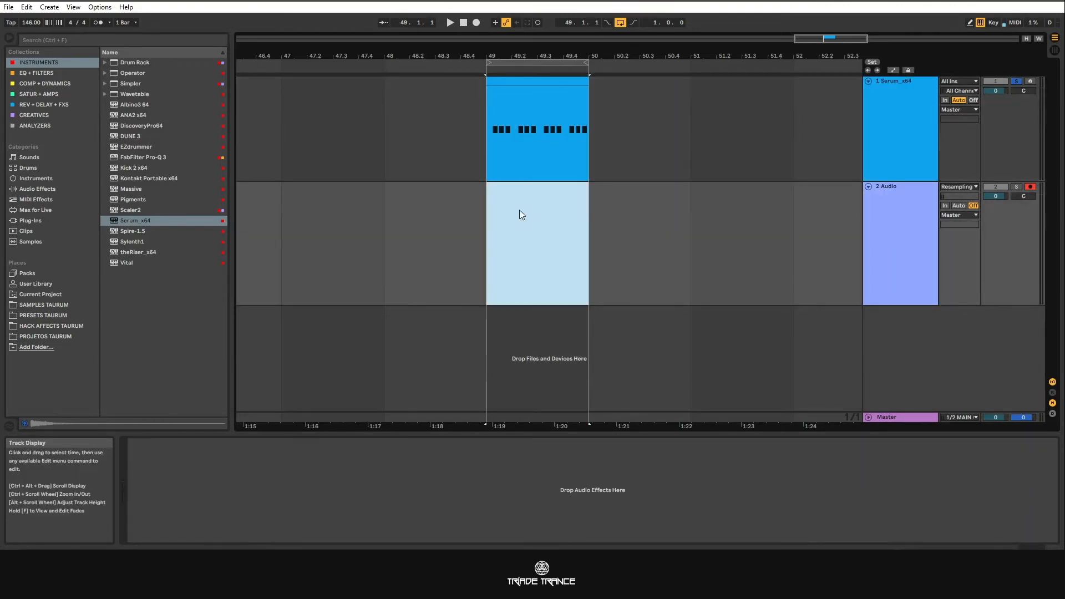
left_click(899, 270)
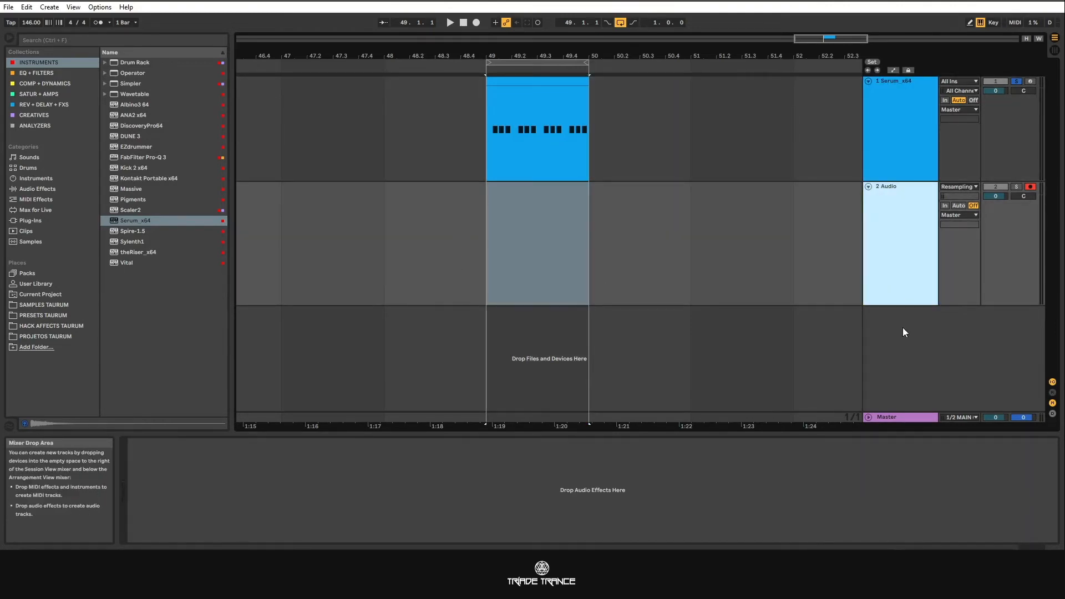
left_click(902, 145)
left_click(1017, 81)
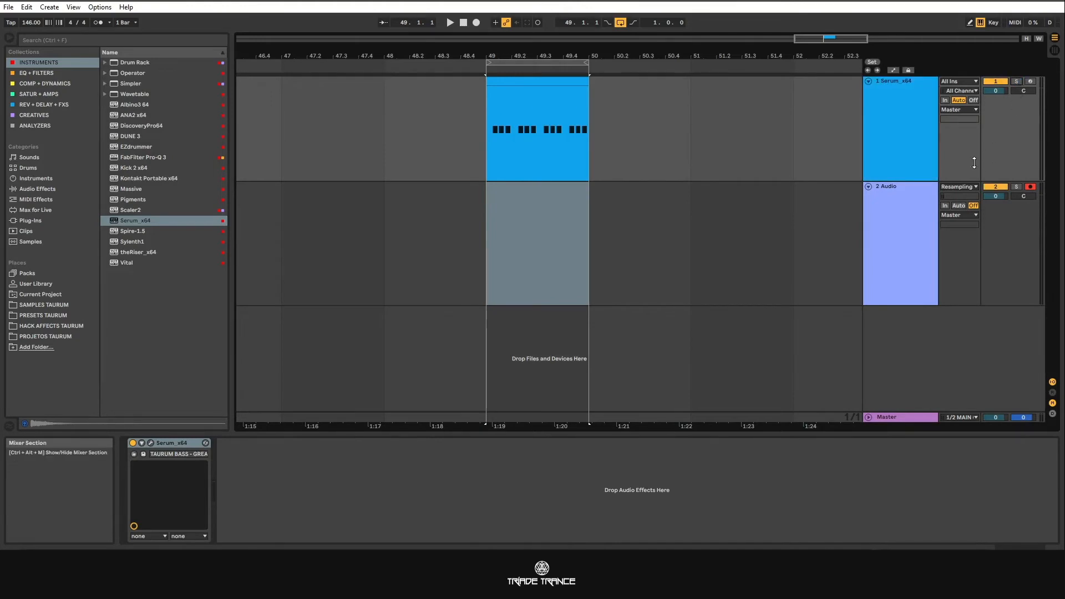
Step: Set the audio track's input to 1-Serum x64 and record one pass of the one-bar Serum loop onto it
left_click(968, 186)
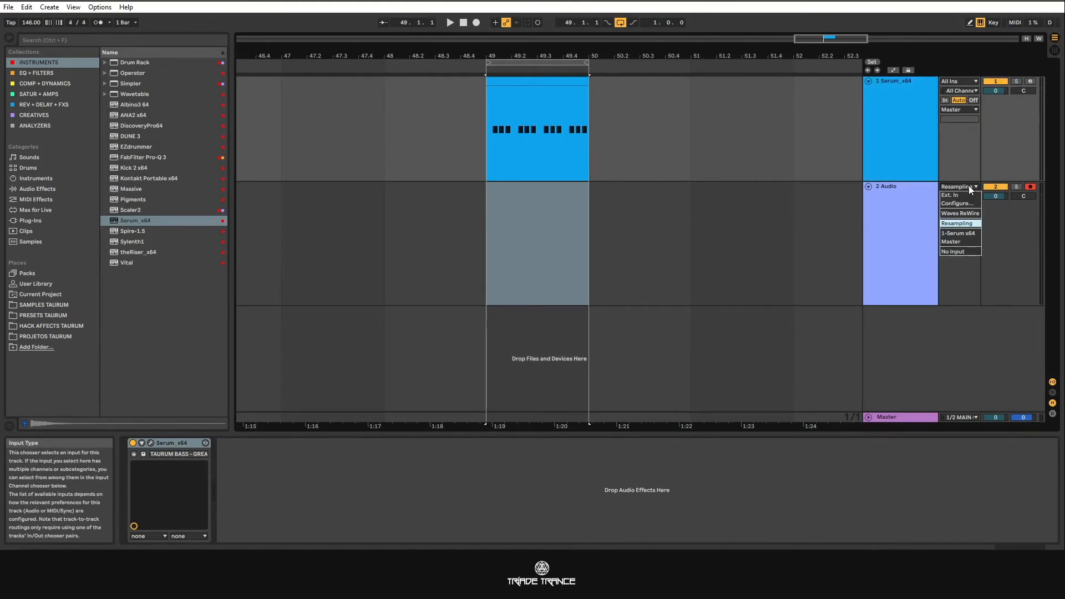
left_click(953, 235)
left_click(903, 121)
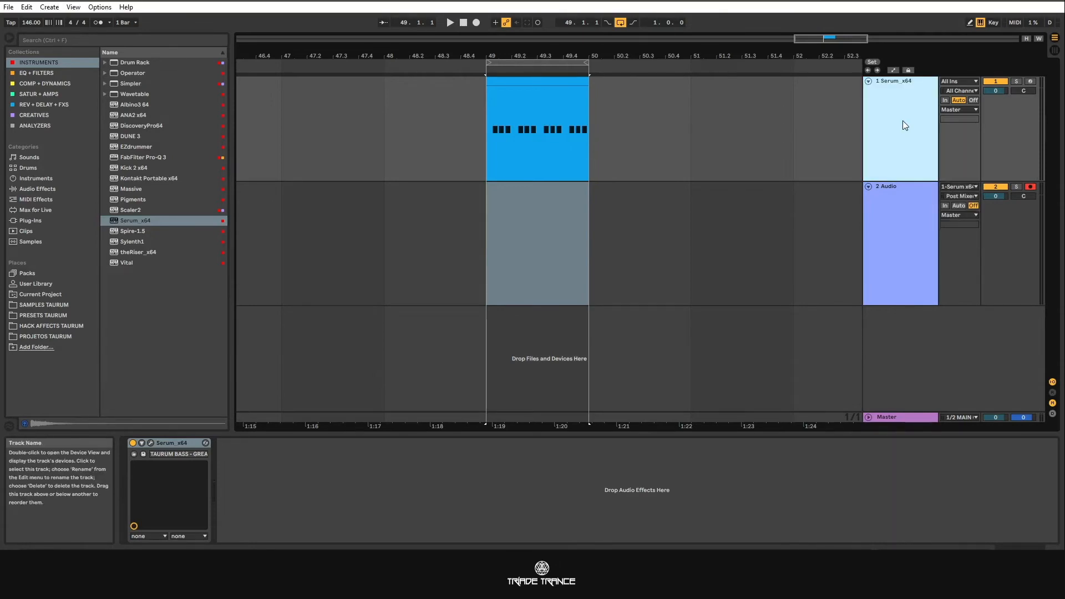
left_click(882, 200)
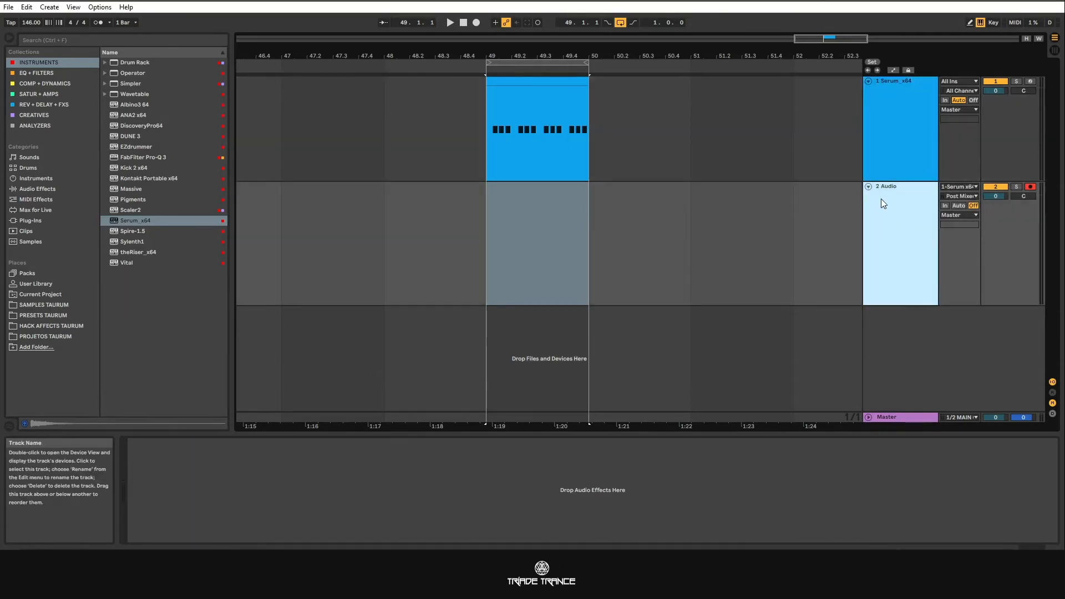
left_click(476, 23)
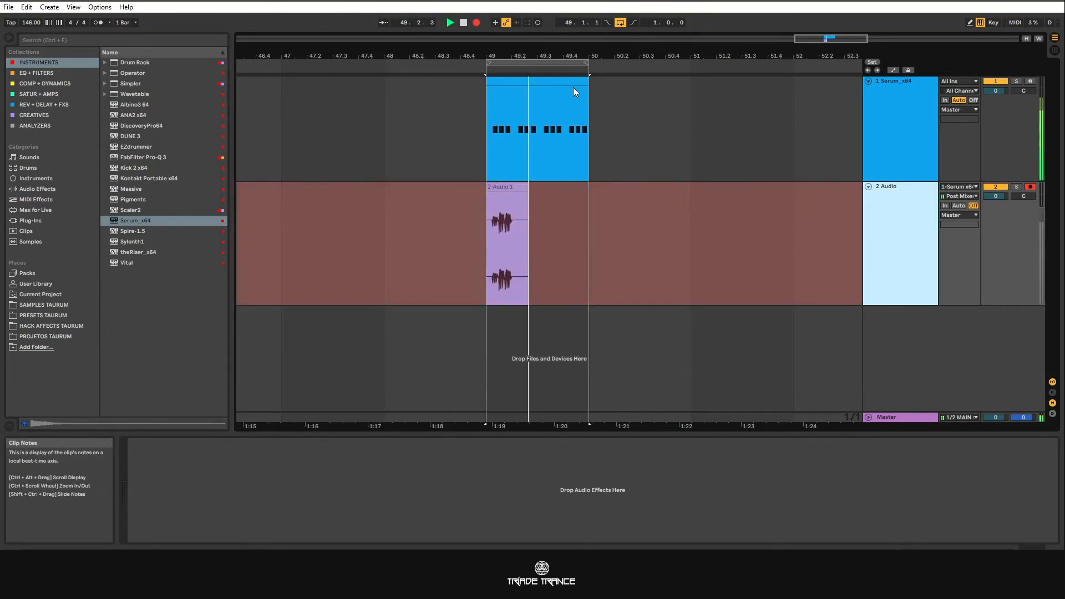
left_click(461, 24)
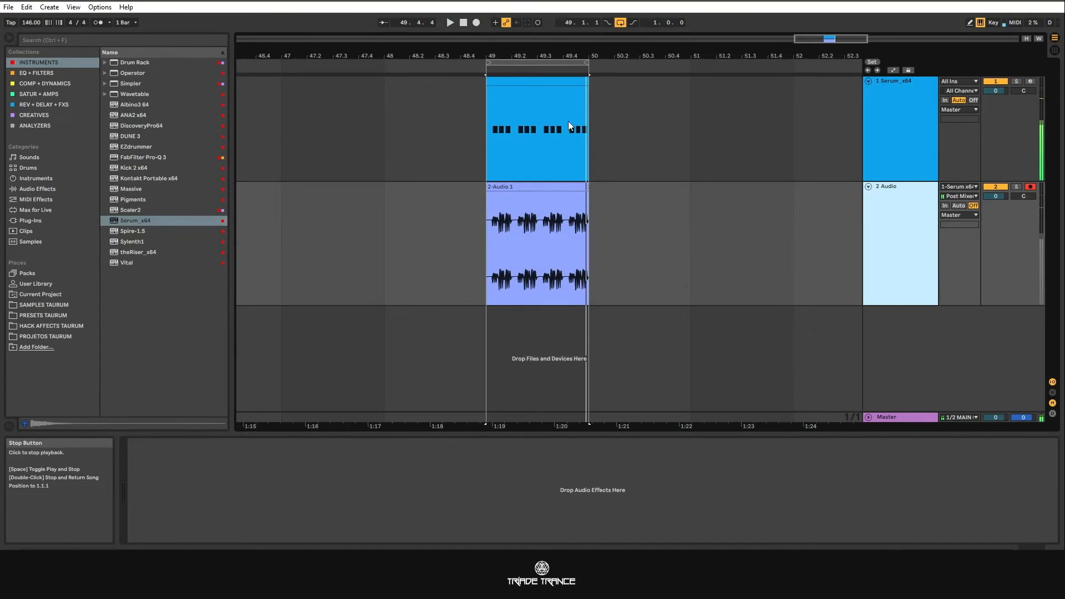
Step: Clean up the end of the recorded take so that a single 2-Audio 1 clip fills the bar from 49 to 50
left_click(585, 188)
left_click_drag(585, 187, 588, 189)
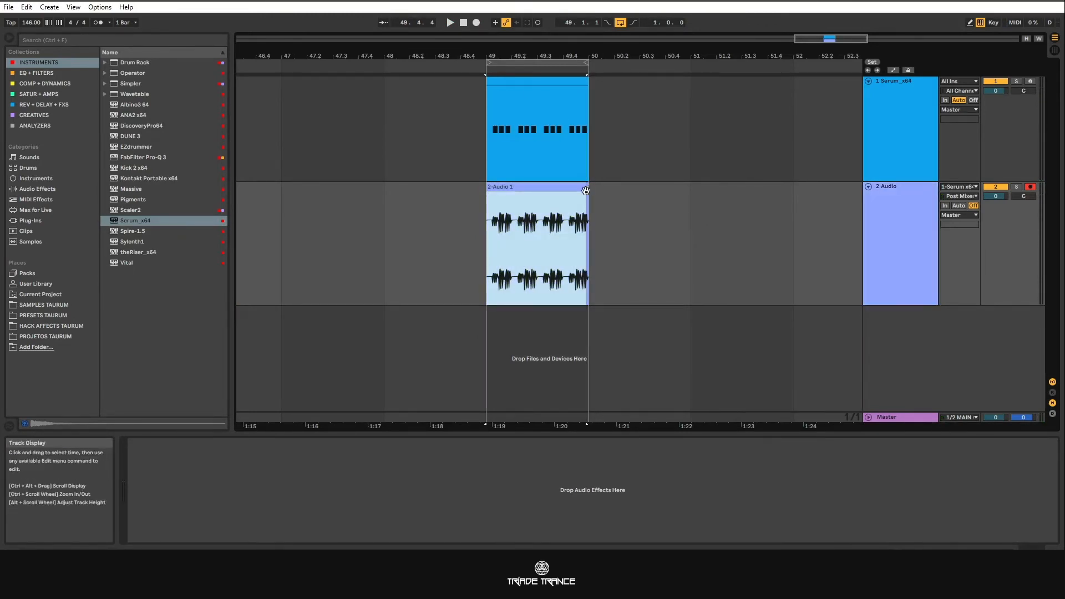
scroll(586, 191, "up", 3)
left_click(585, 187)
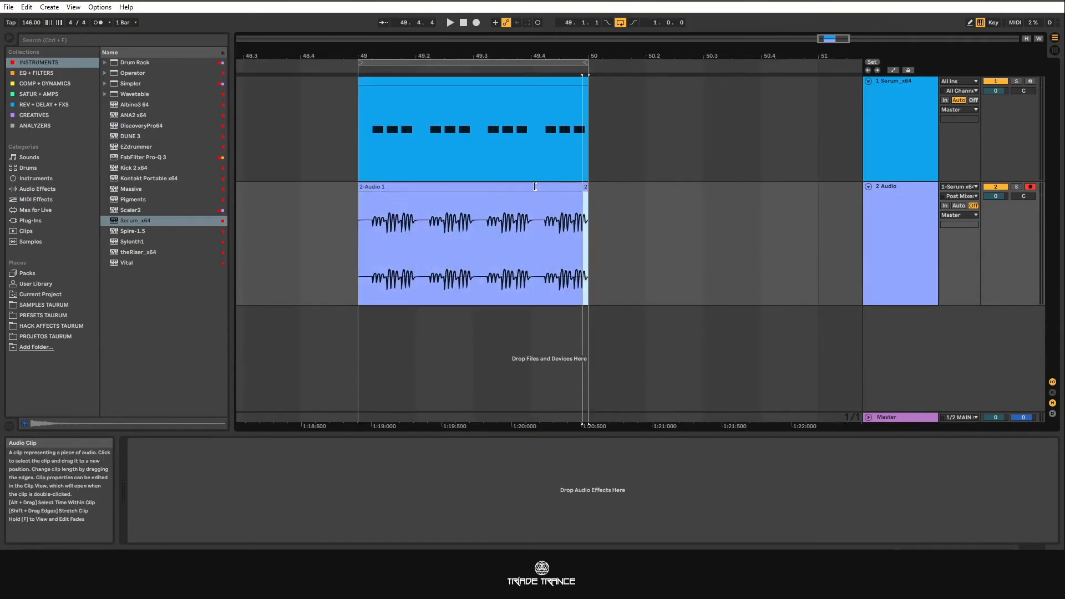
left_click_drag(535, 187, 354, 183)
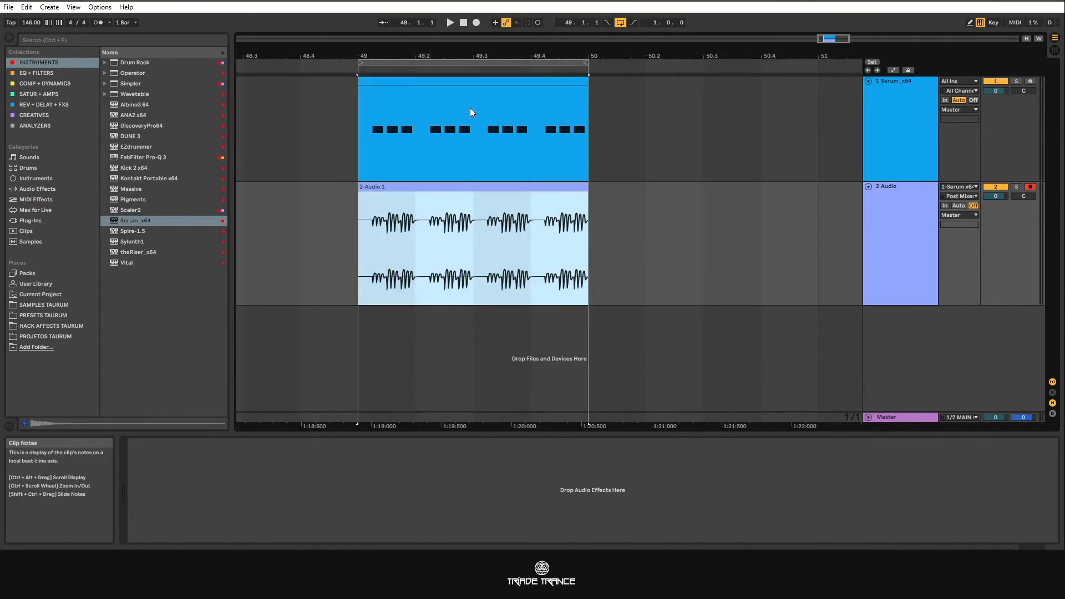
Step: Compare the MIDI clip with the recorded audio clip, and examine the recorded waveform in an enlarged Clip View before closing it
left_click(438, 81)
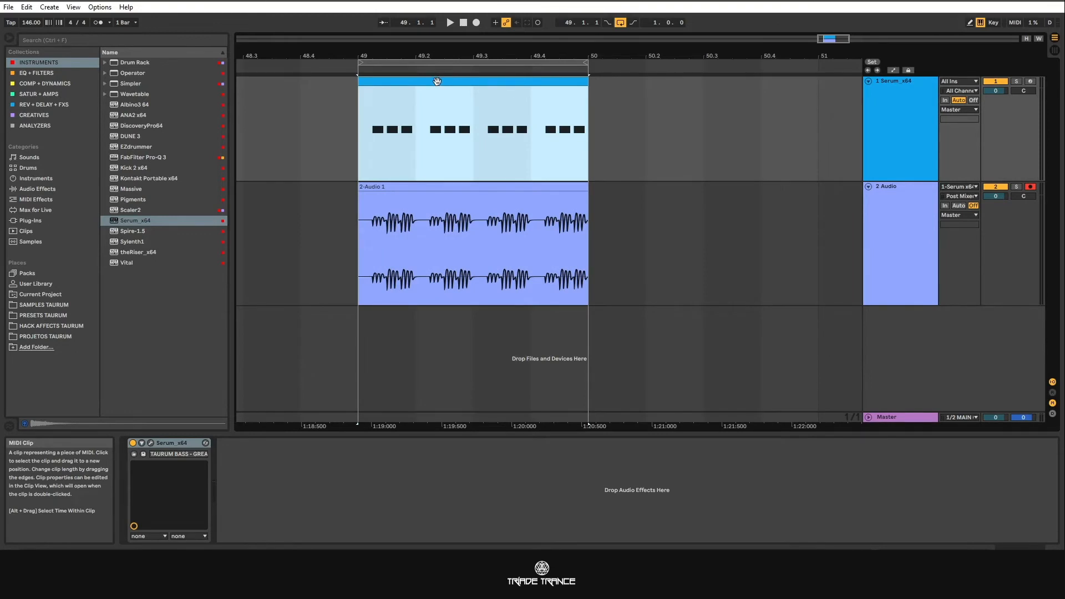
left_click(474, 186)
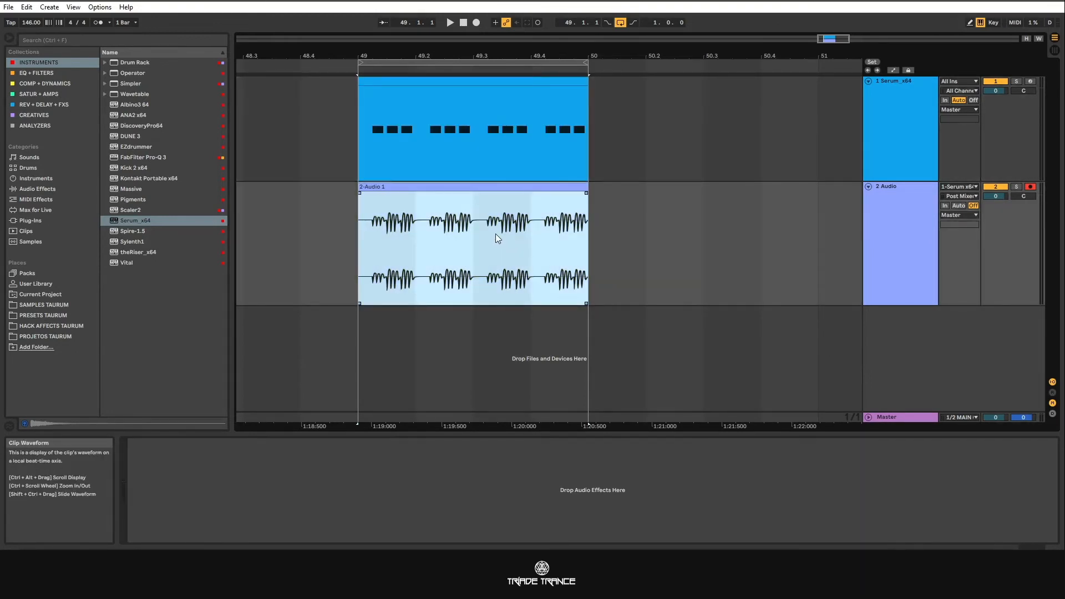
scroll(498, 239, "down", 3)
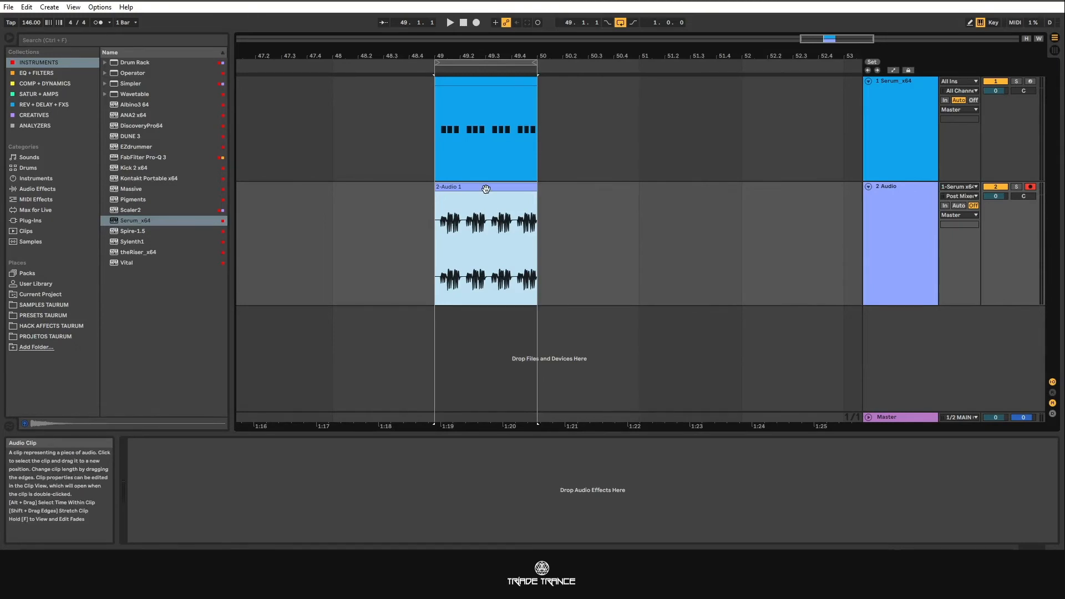
double_click(487, 187)
left_click(501, 221)
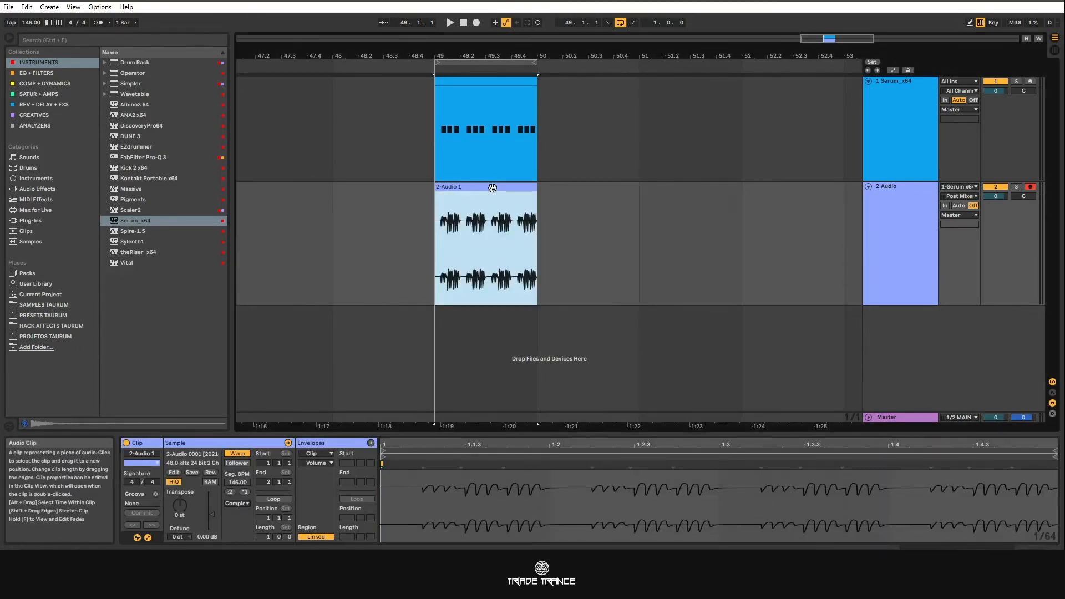
left_click_drag(541, 431, 542, 159)
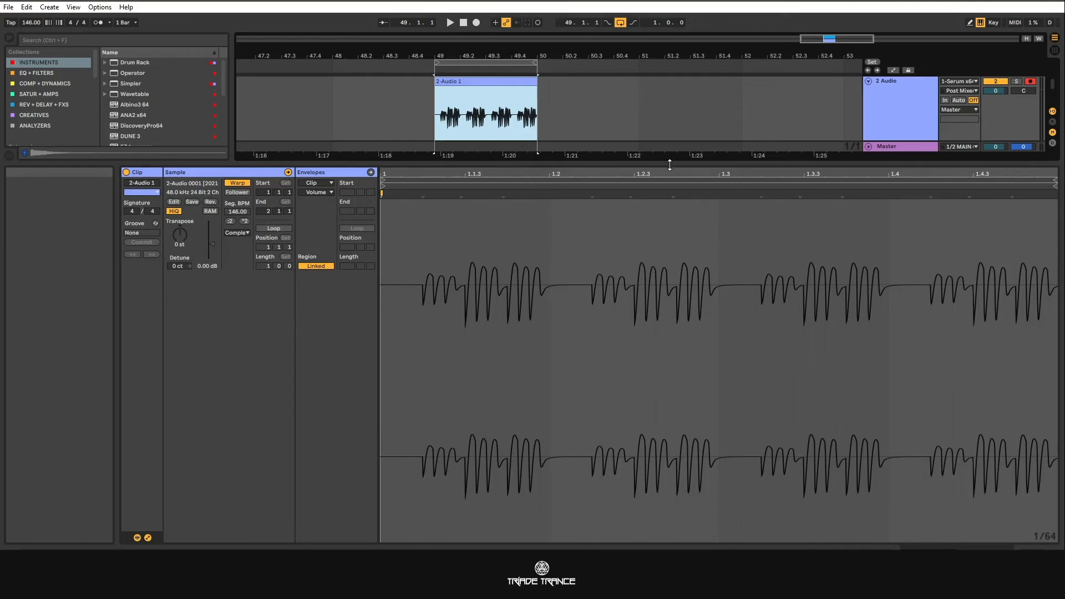
left_click_drag(668, 166, 696, 482)
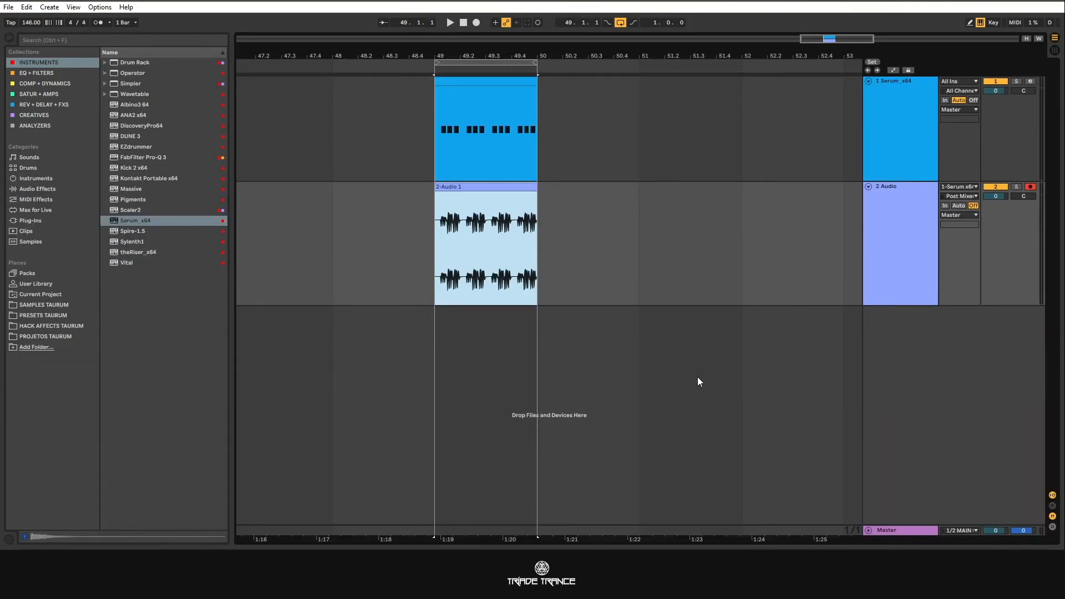
Step: Reduce the heights of the Serum track and the audio track
left_click(891, 133)
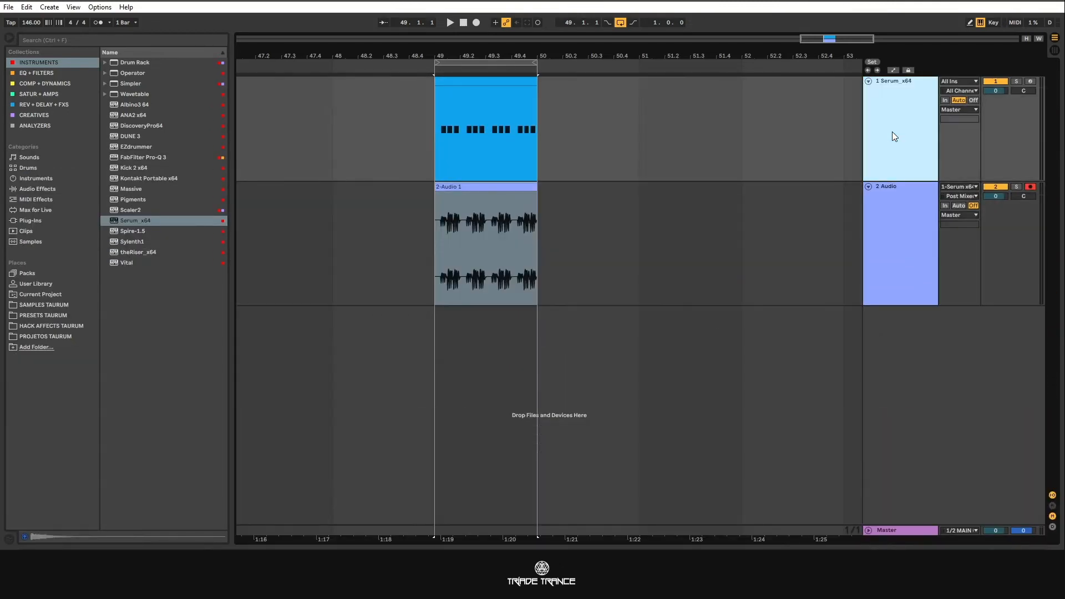
left_click(898, 208)
left_click_drag(886, 304, 898, 116)
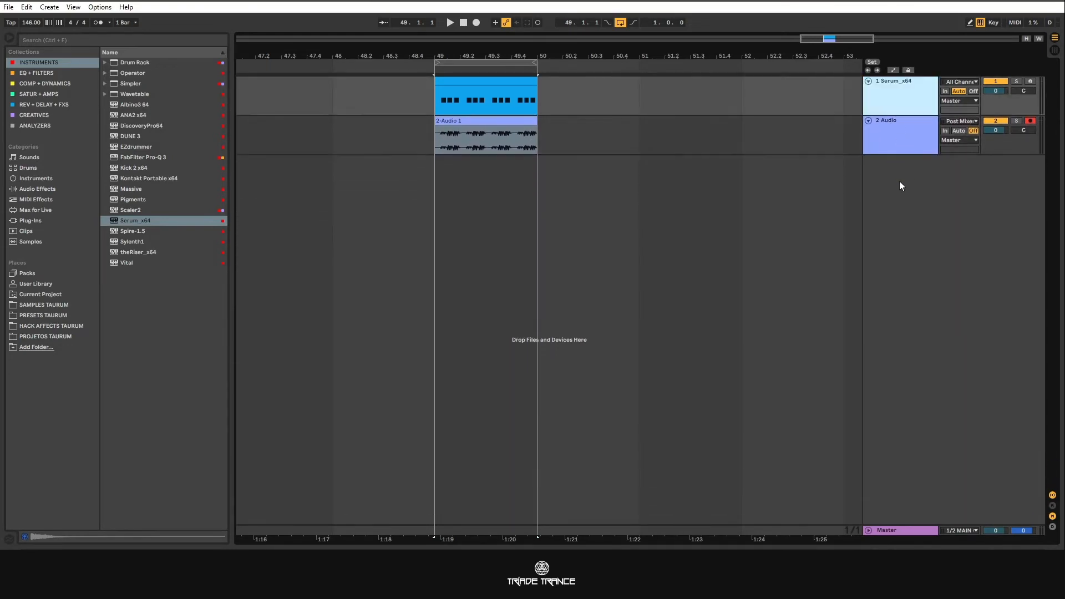
Step: Insert a return track and show the return tracks section in the arrangement
right_click(901, 203)
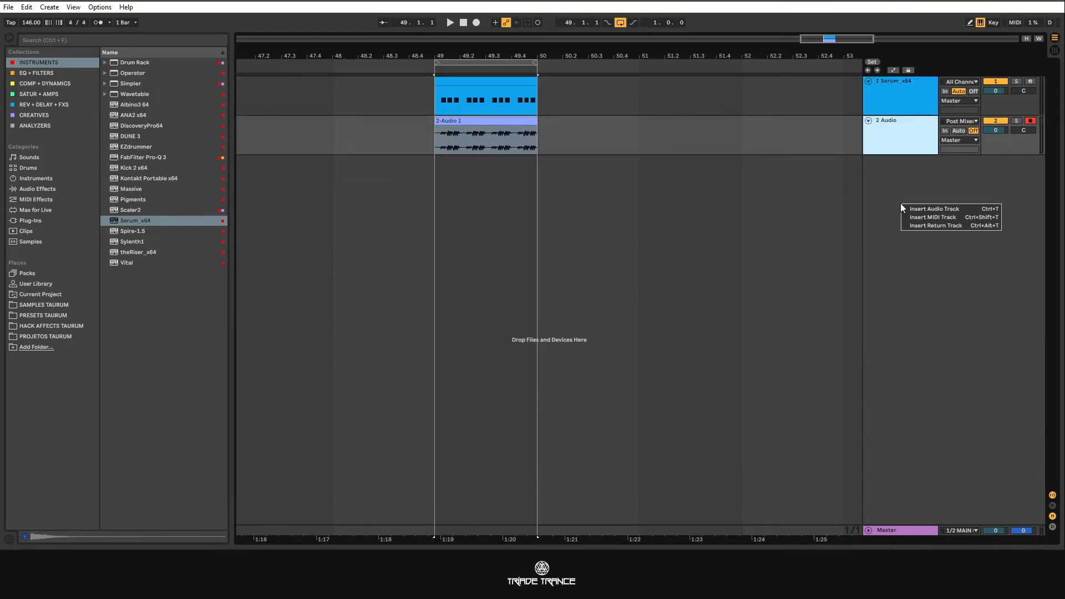
left_click(935, 227)
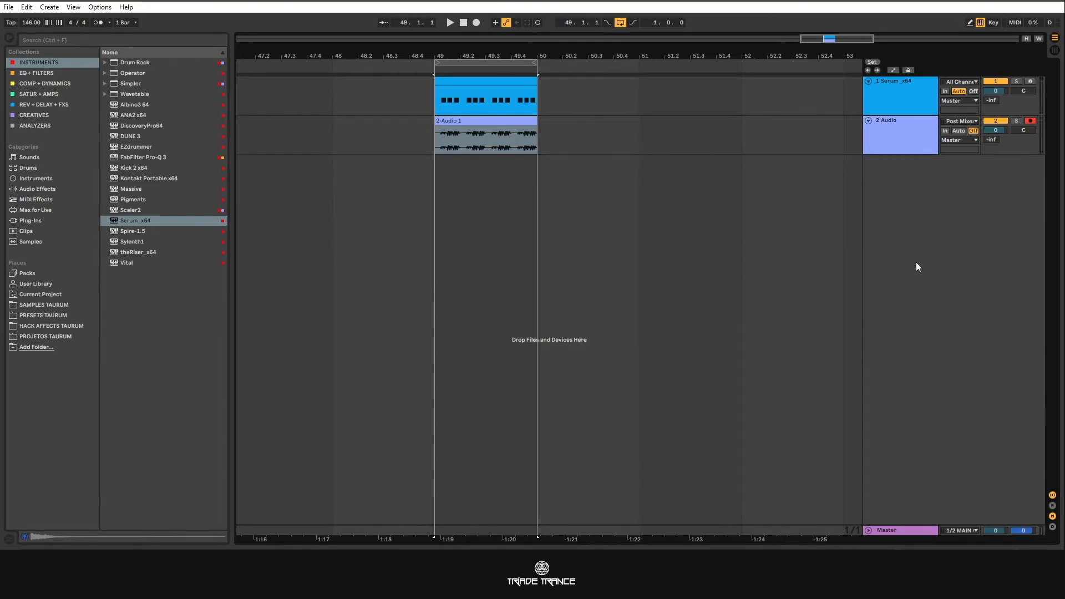
left_click(1052, 506)
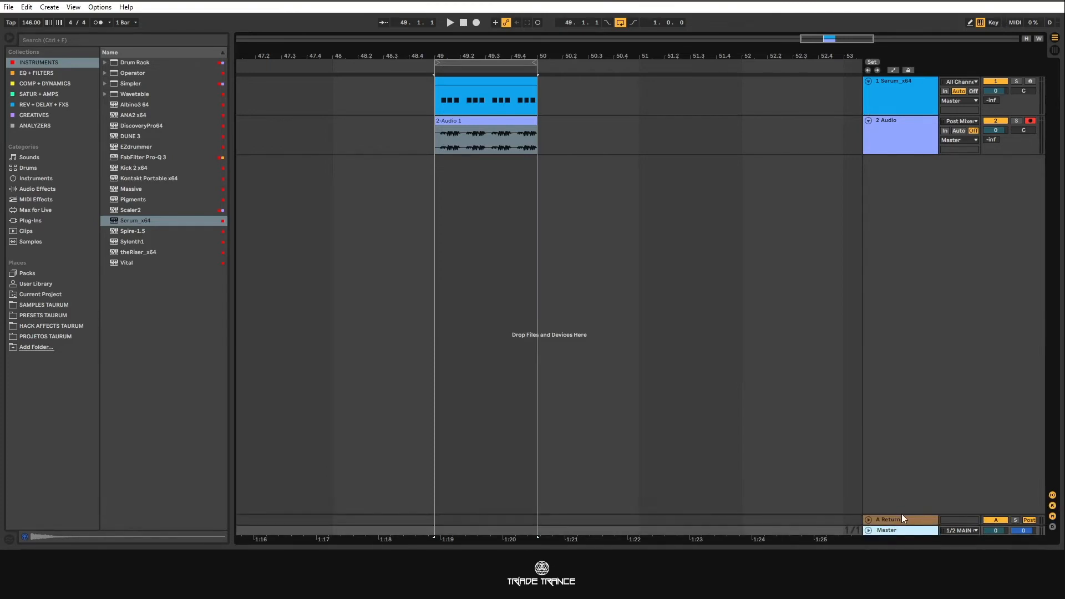
Step: Expand the A Return track and load the Delay effect from the REV + DELAY + FXS collection onto it
left_click(902, 518)
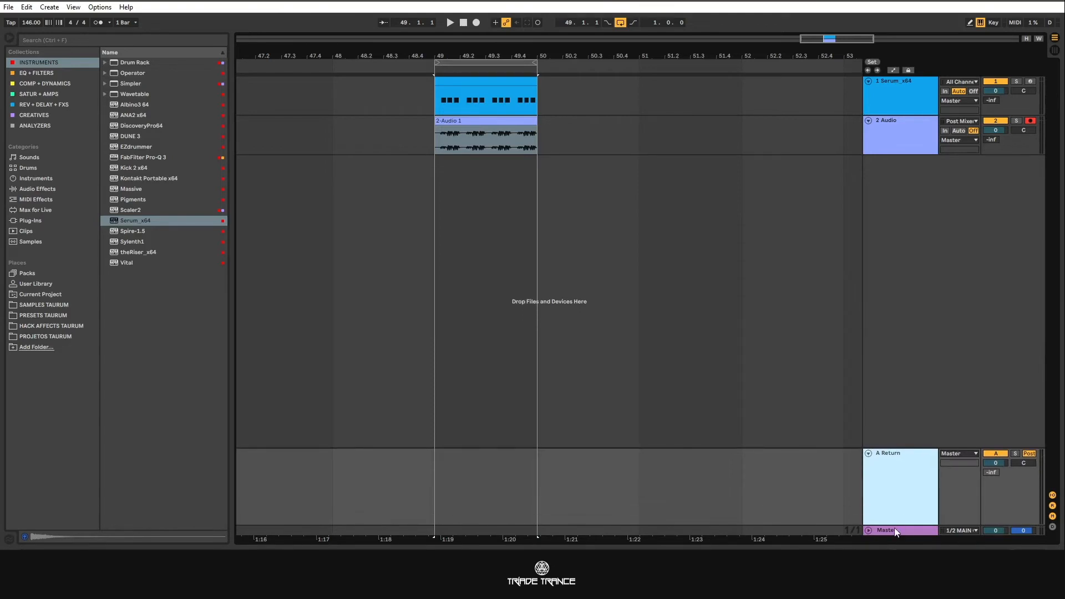
double_click(899, 474)
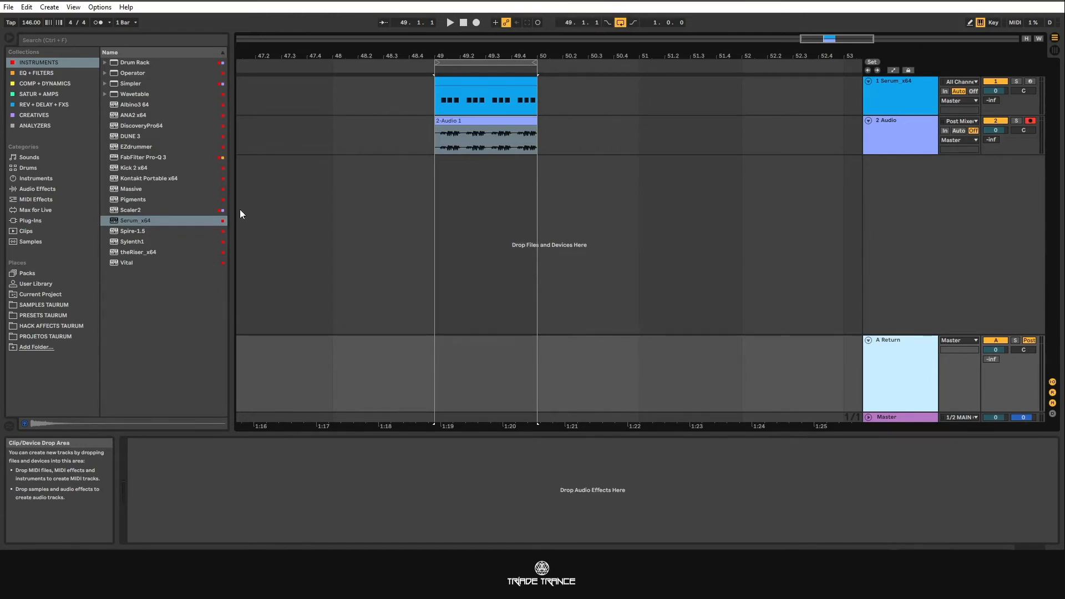
left_click(39, 104)
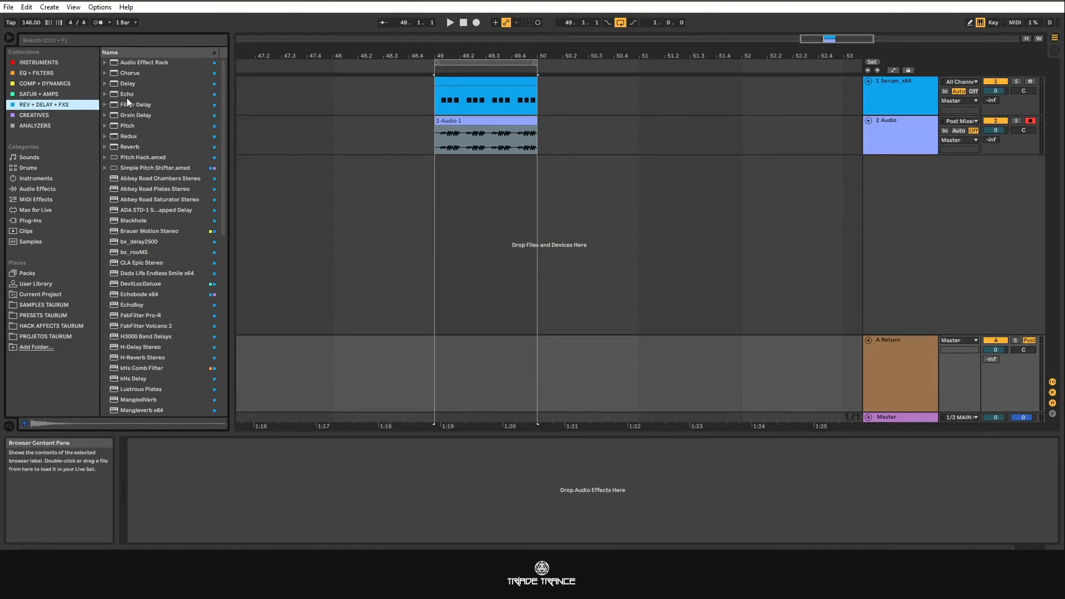
left_click_drag(125, 83, 384, 484)
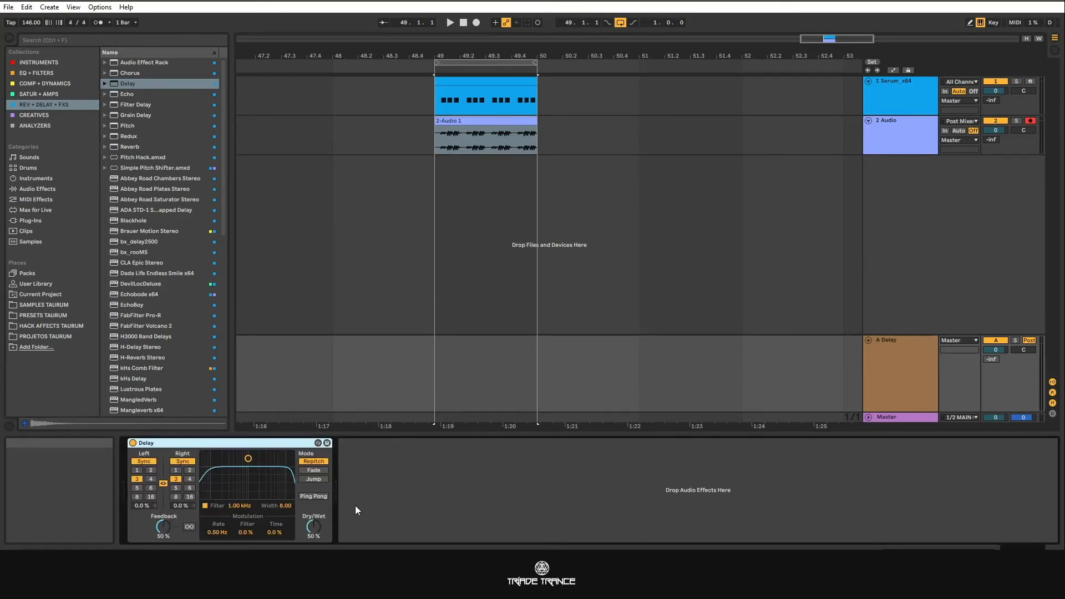
Step: Set the Dry/Wet of the Delay on the A Delay return track to 100% and enable Ping Pong
left_click(888, 375)
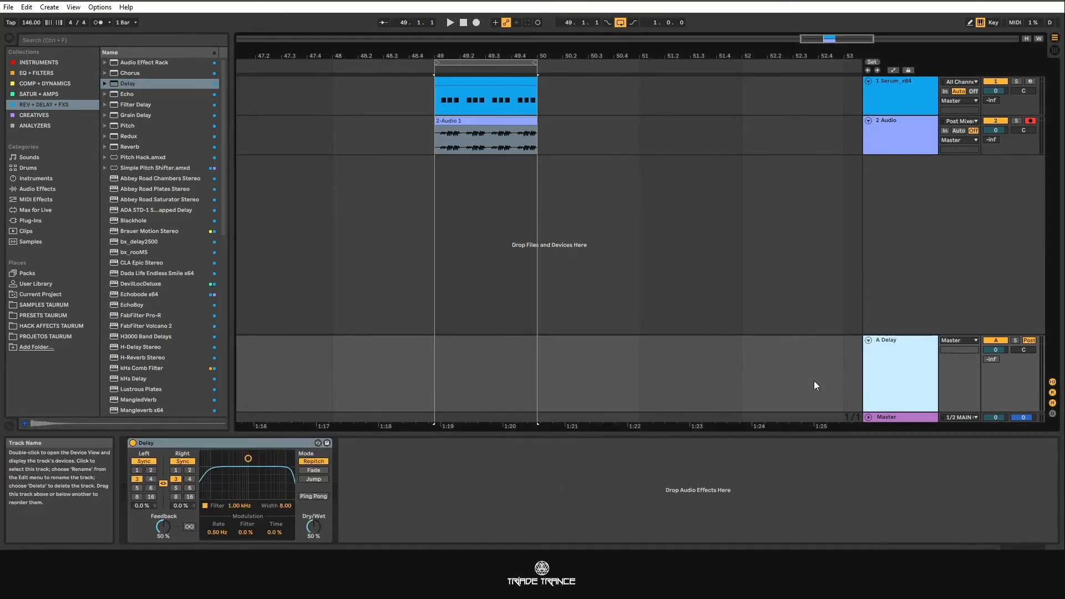
left_click(312, 525)
left_click_drag(314, 526, 314, 488)
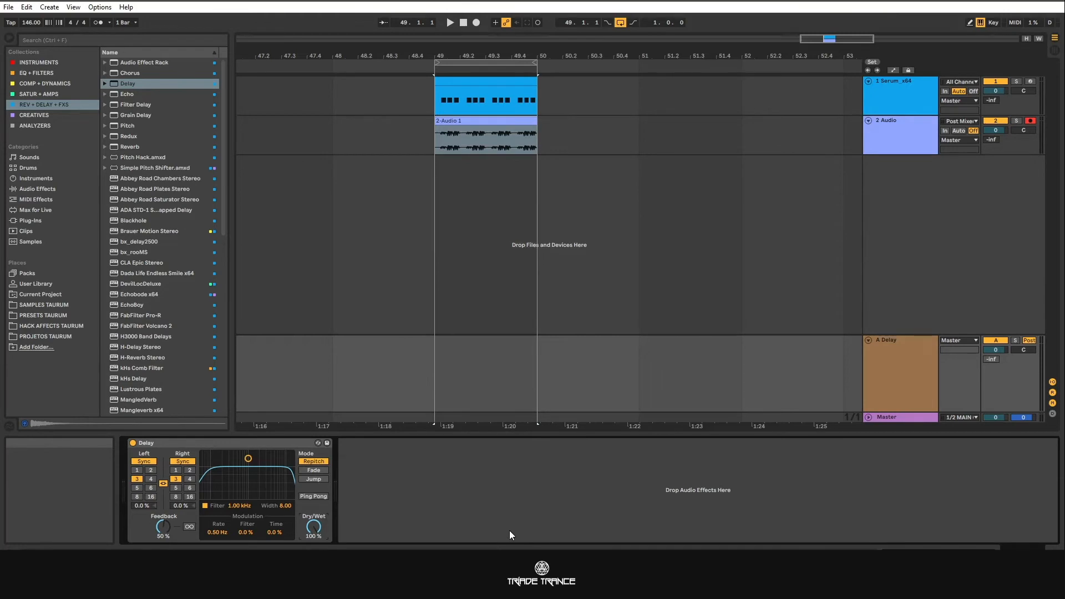
left_click(325, 497)
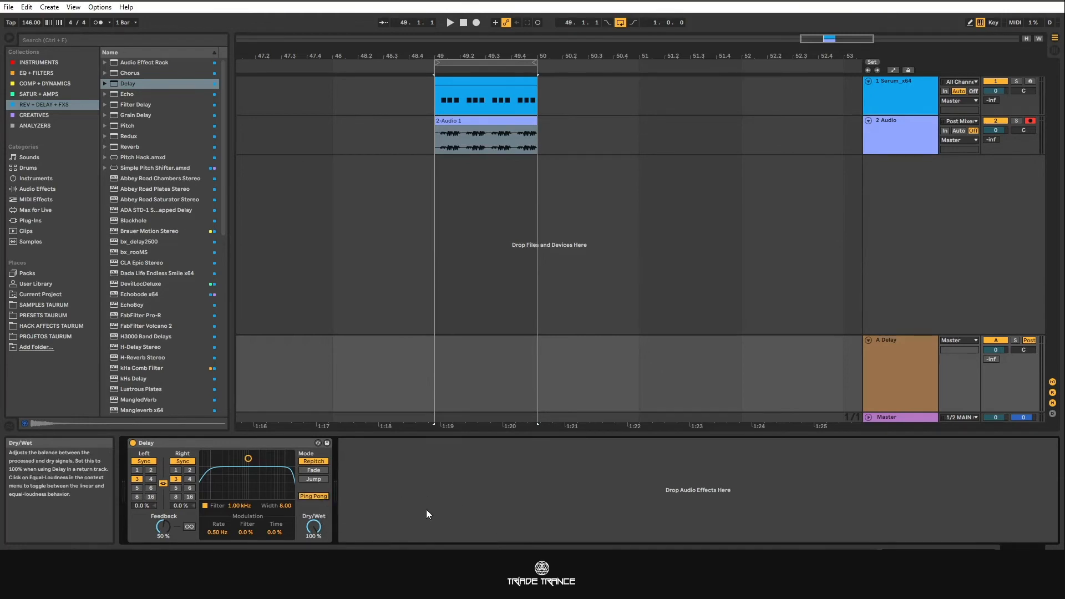
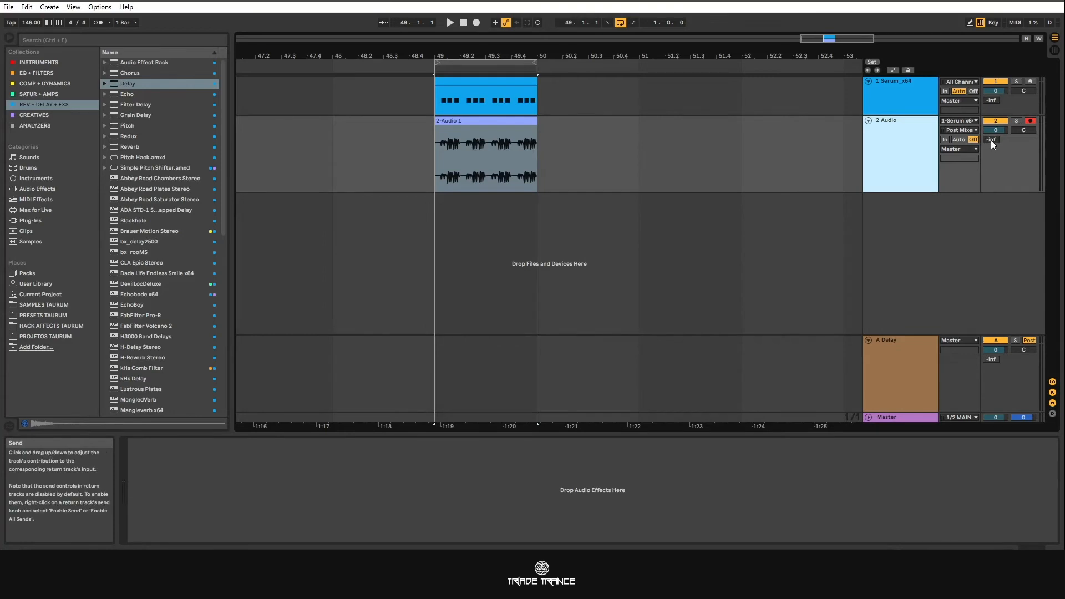
Step: Insert a second return track and delete it again
right_click(947, 227)
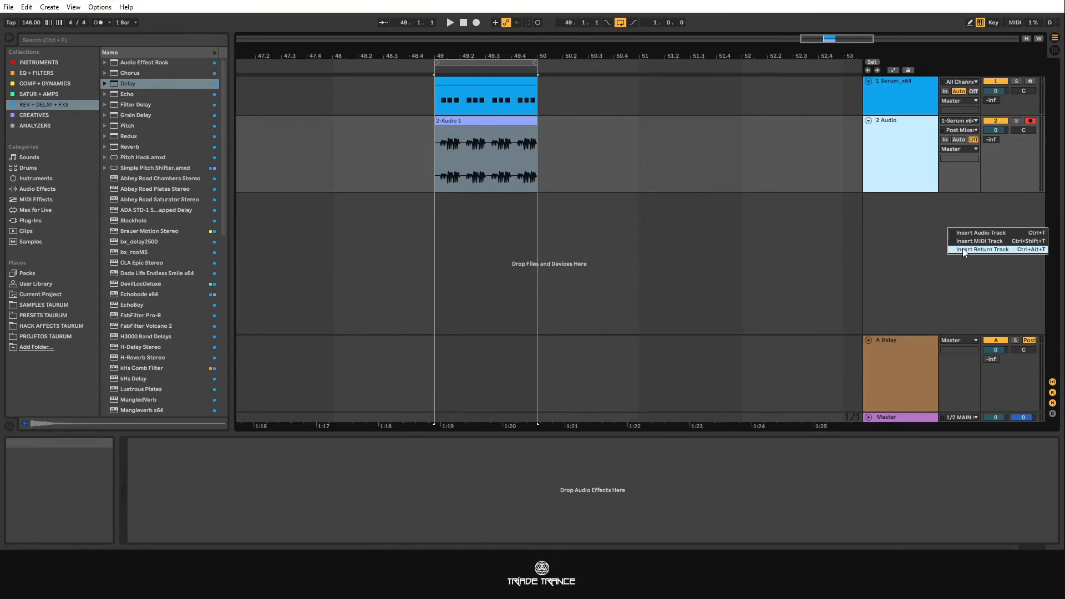
left_click(963, 249)
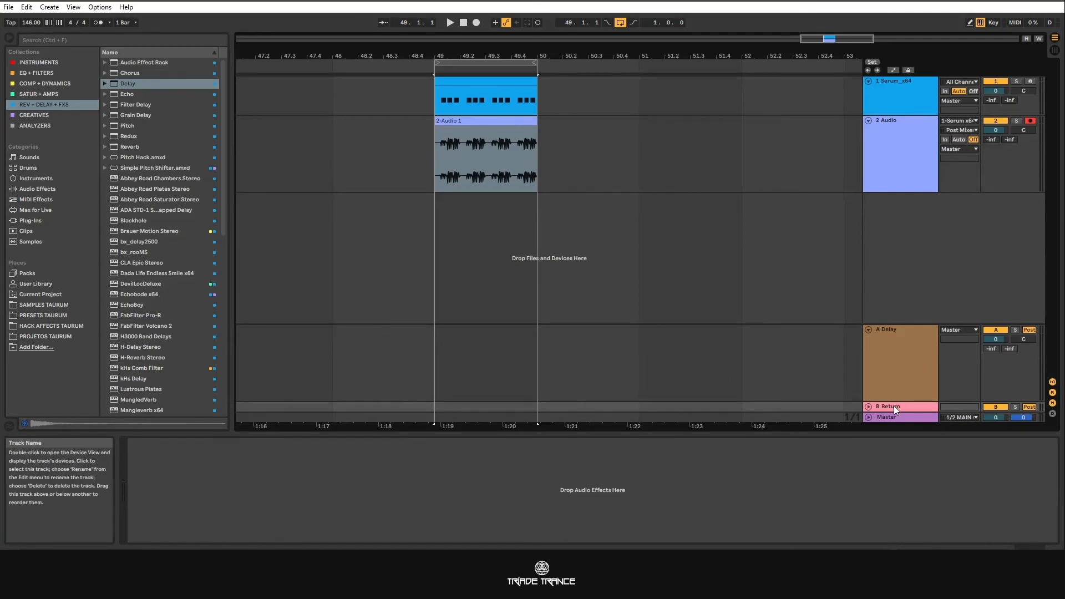
key("Delete")
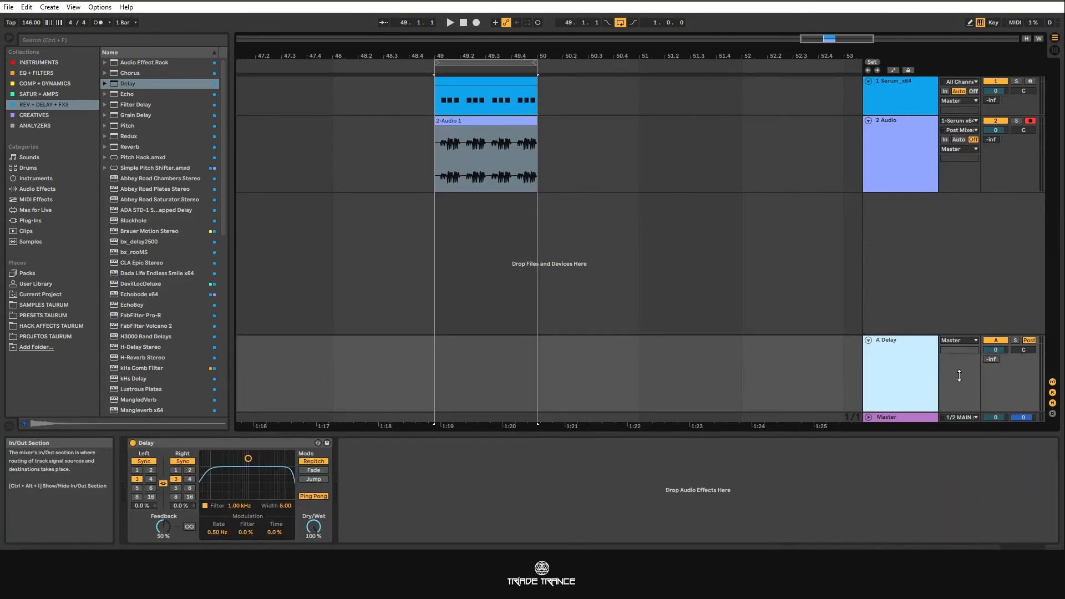
Step: Raise the audio track's send A to 0, compare the audio and return tracks' devices, and return the send to -inf
left_click_drag(995, 141, 995, 141)
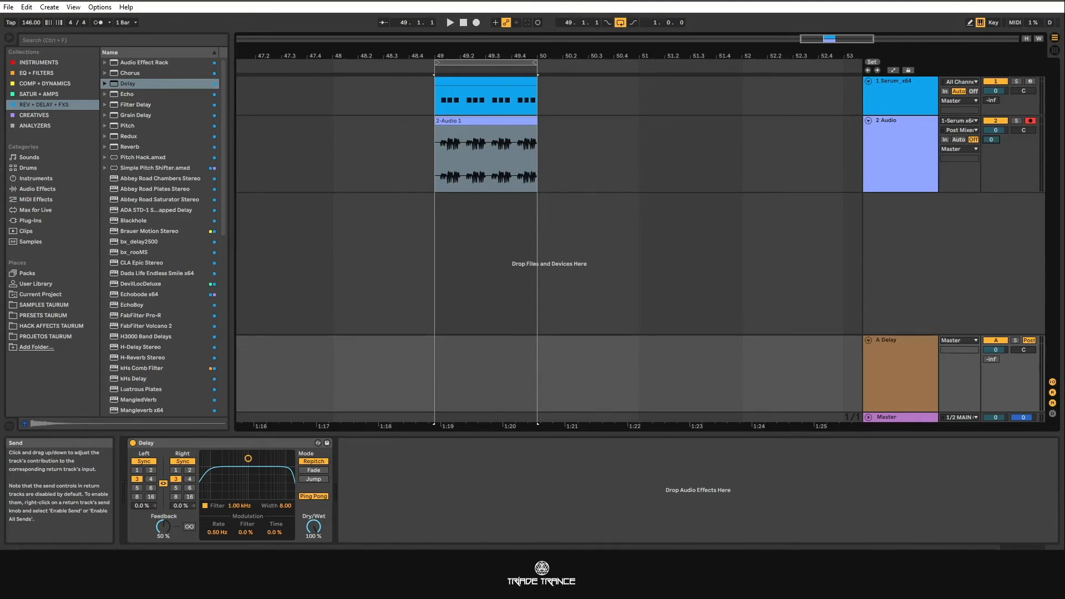
left_click(894, 357)
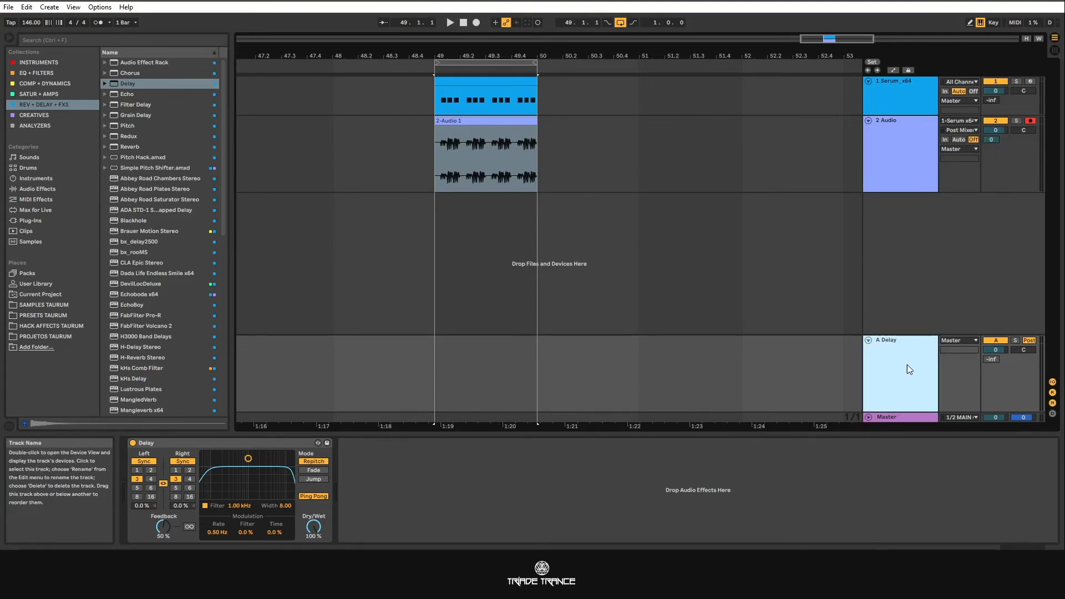
left_click(893, 146)
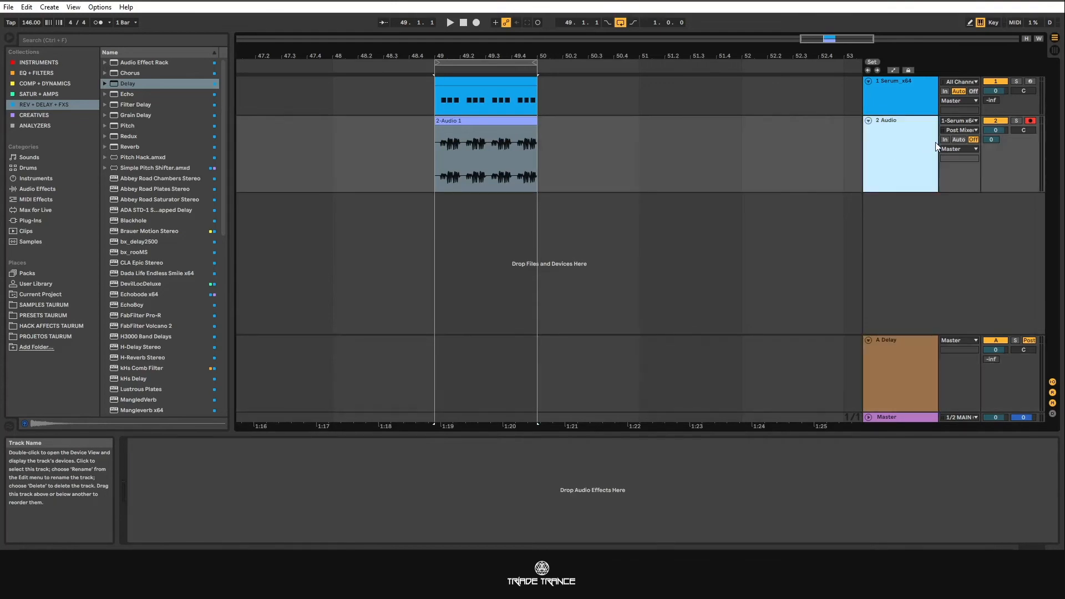
left_click(904, 377)
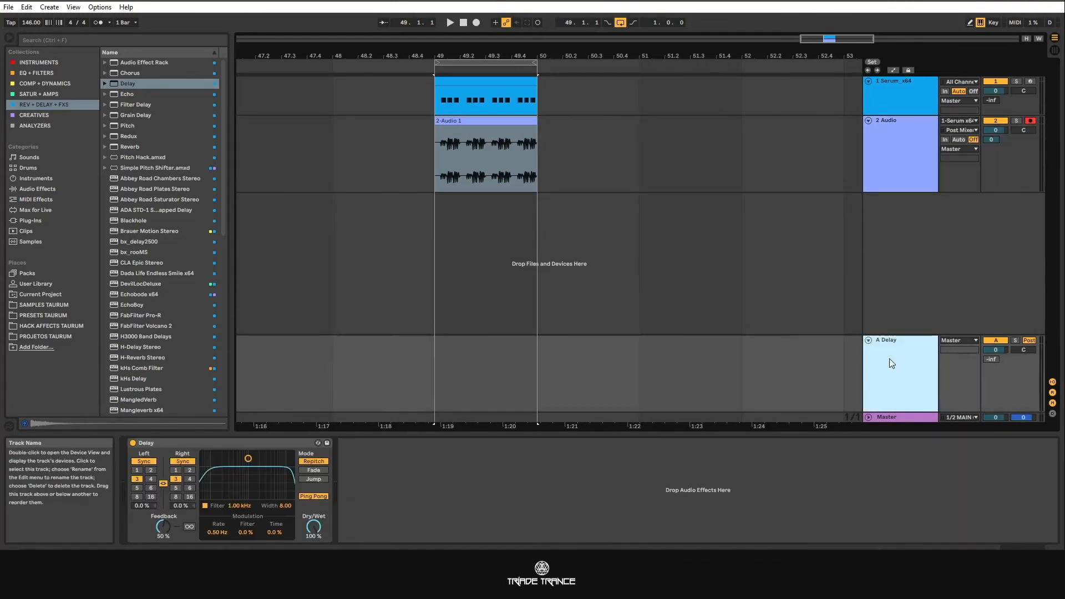
left_click_drag(994, 140, 994, 216)
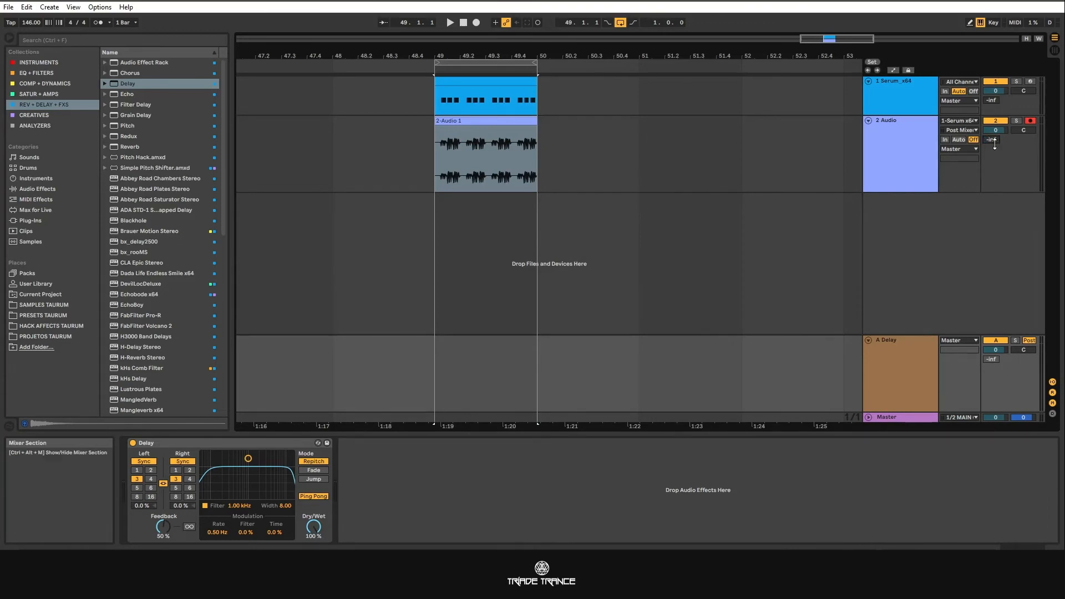
Step: Audition the loop while raising the audio track's send A to 0, and stop playback
key("space")
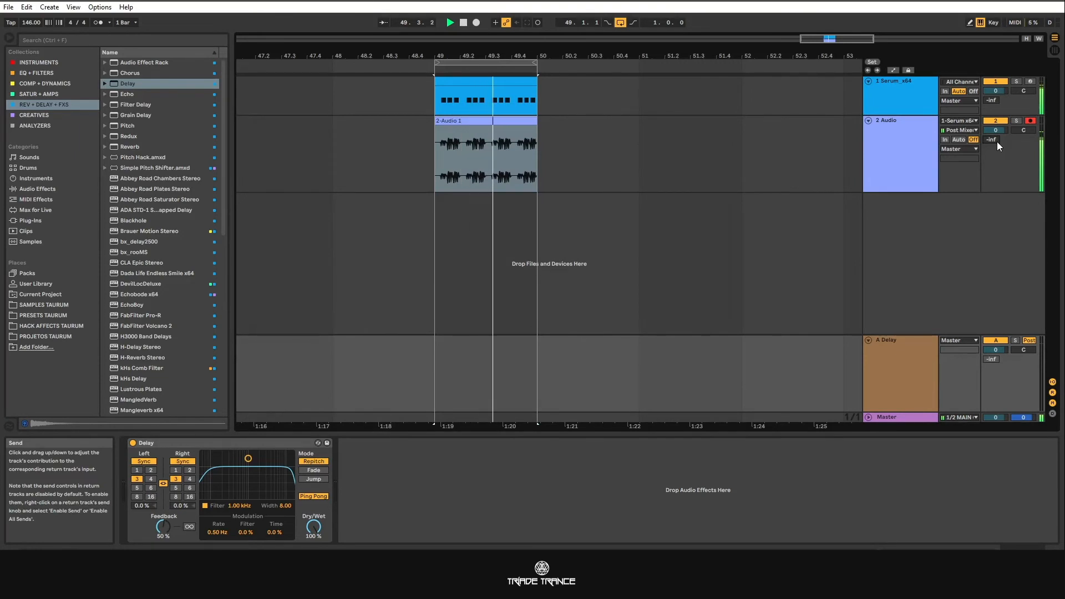
left_click_drag(996, 142, 996, 93)
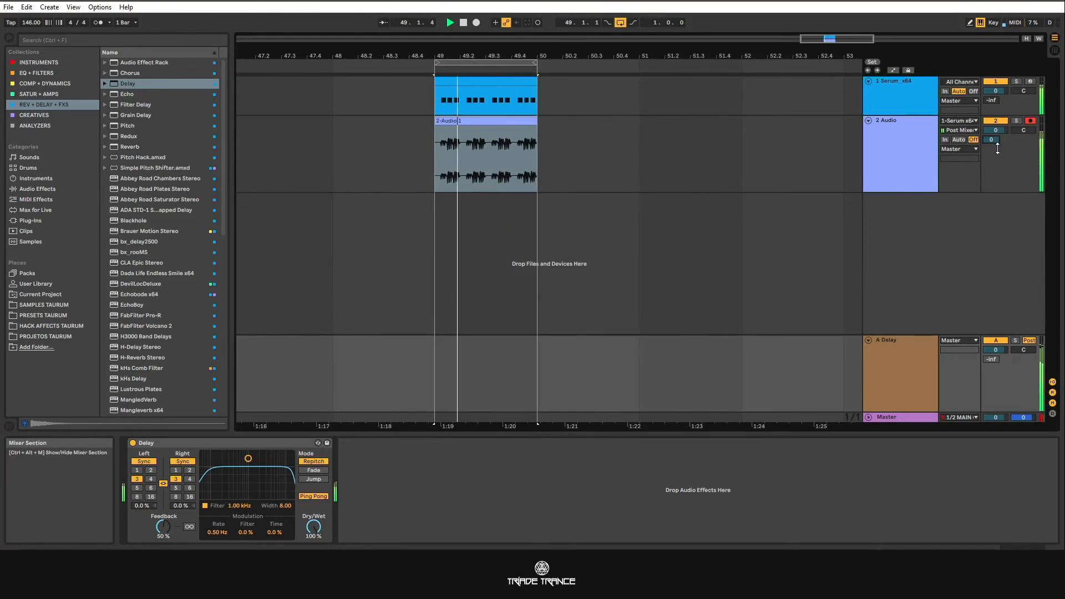
key("space")
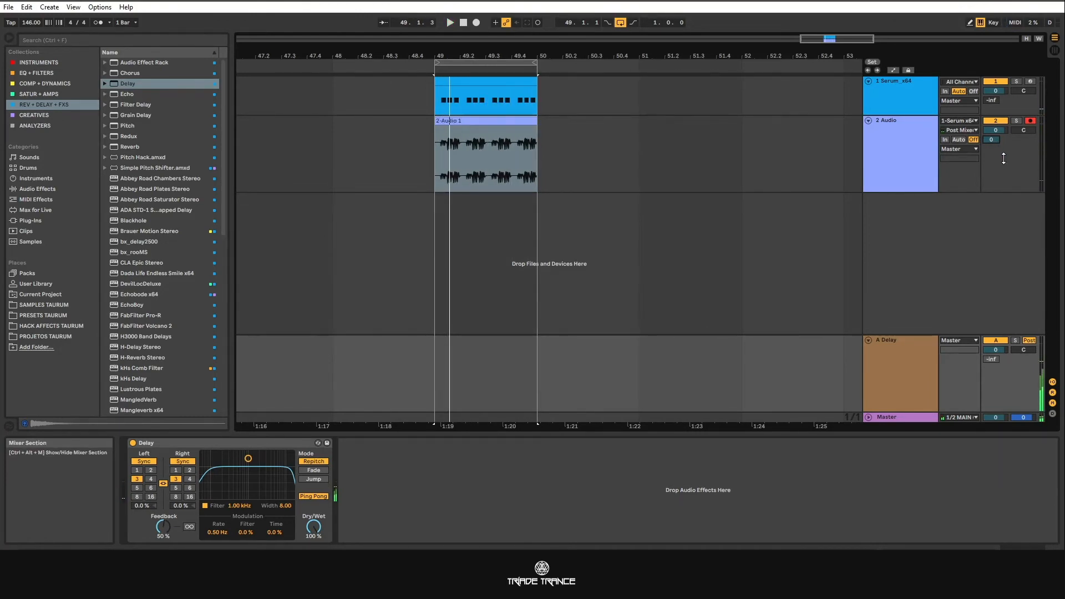
Step: Copy the Delay device from the A Delay return track onto the audio track
left_click(909, 138)
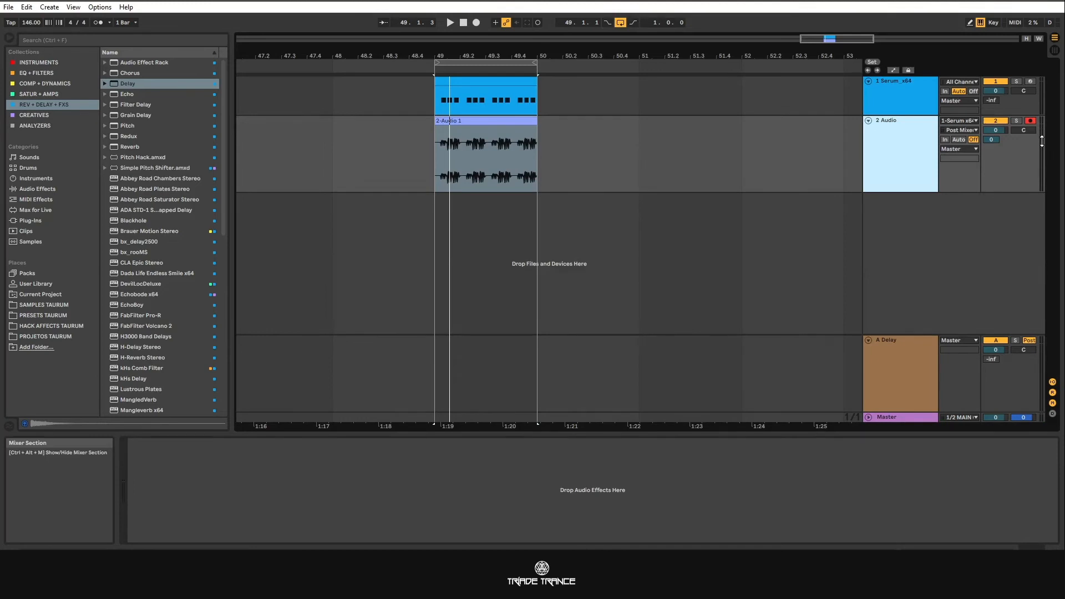
left_click(900, 343)
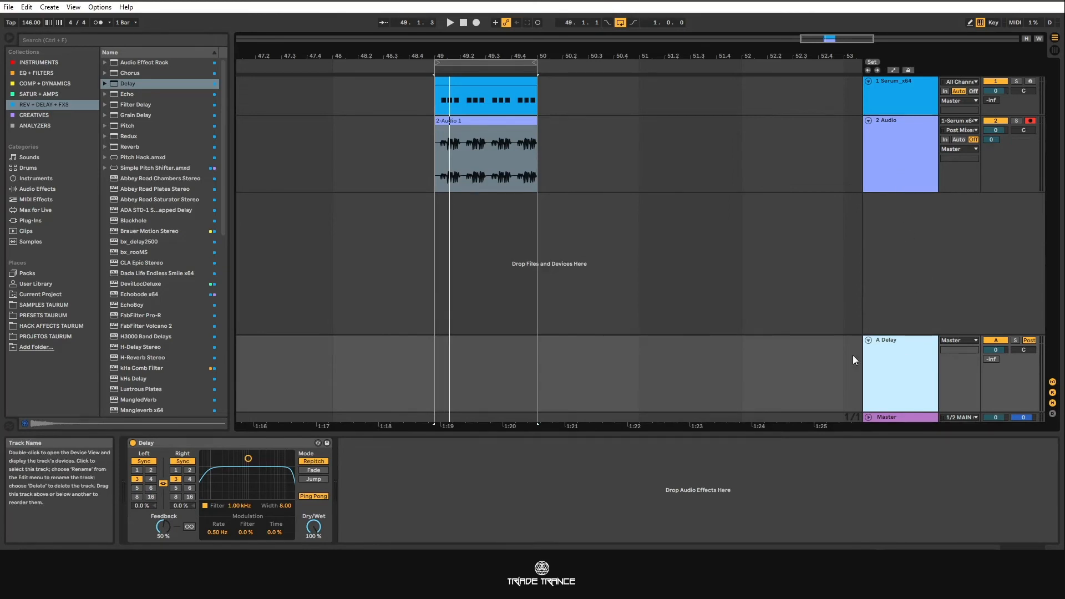
left_click(227, 443)
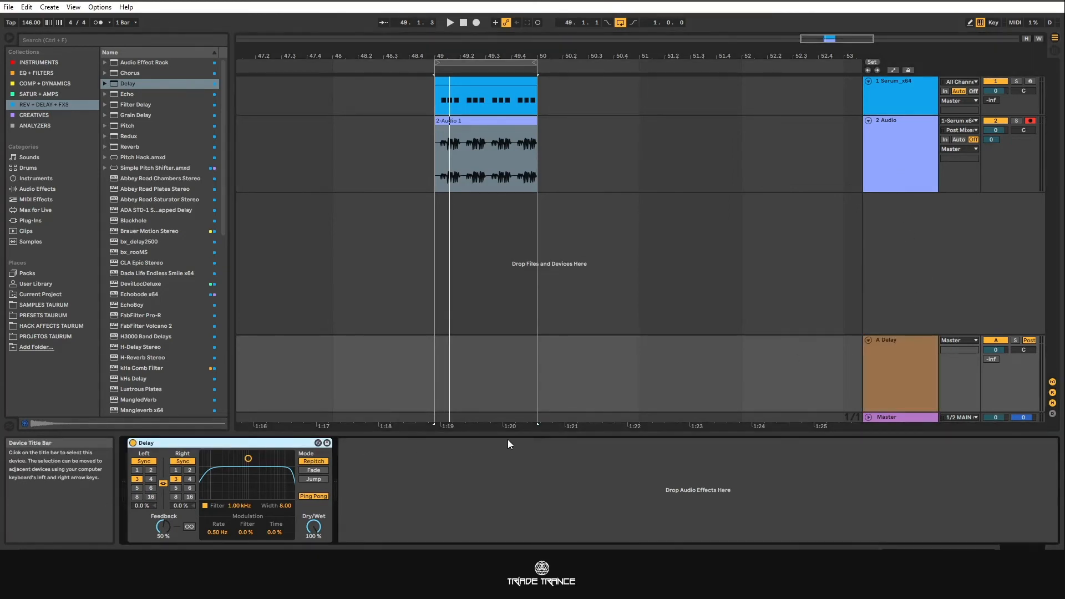
left_click(890, 152)
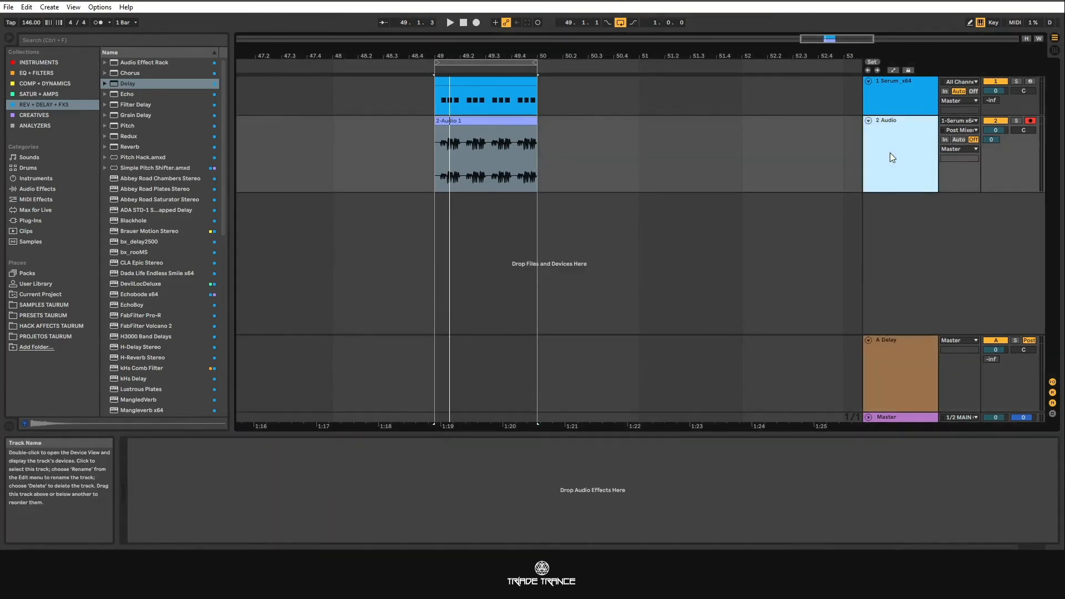
left_click(470, 454)
key("ctrl+v")
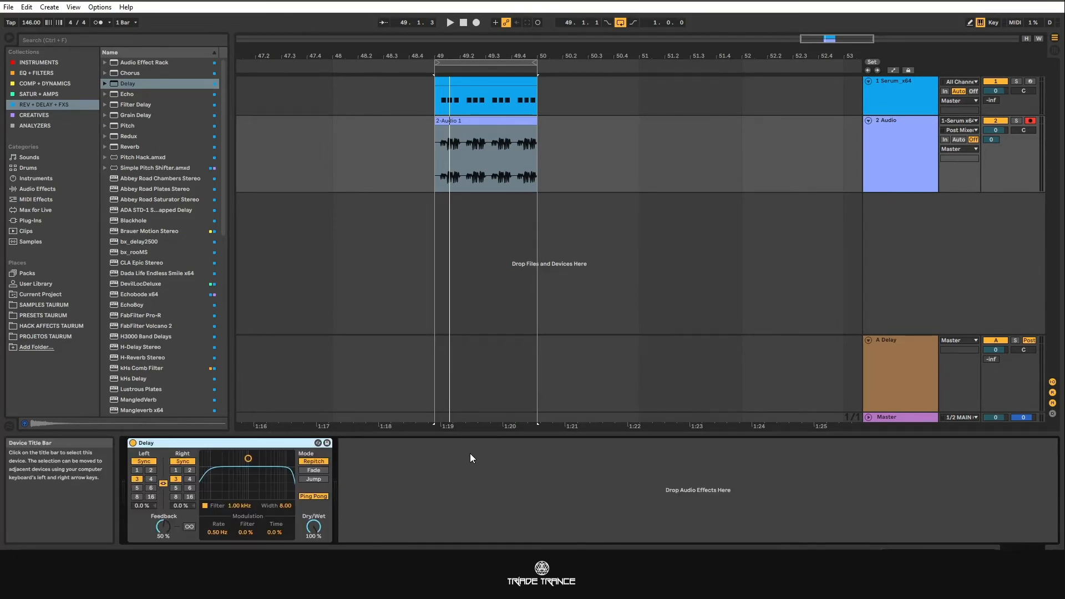
Step: Solo the audio track and lower the Dry/Wet of its Delay to 49%
left_click(1013, 121)
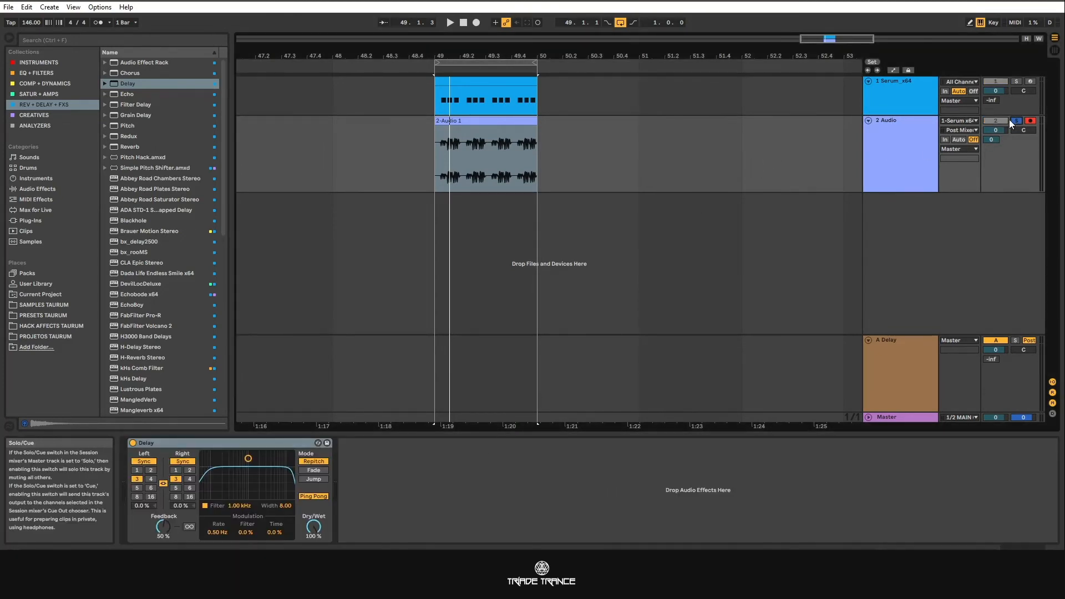
left_click(868, 141)
left_click(236, 441)
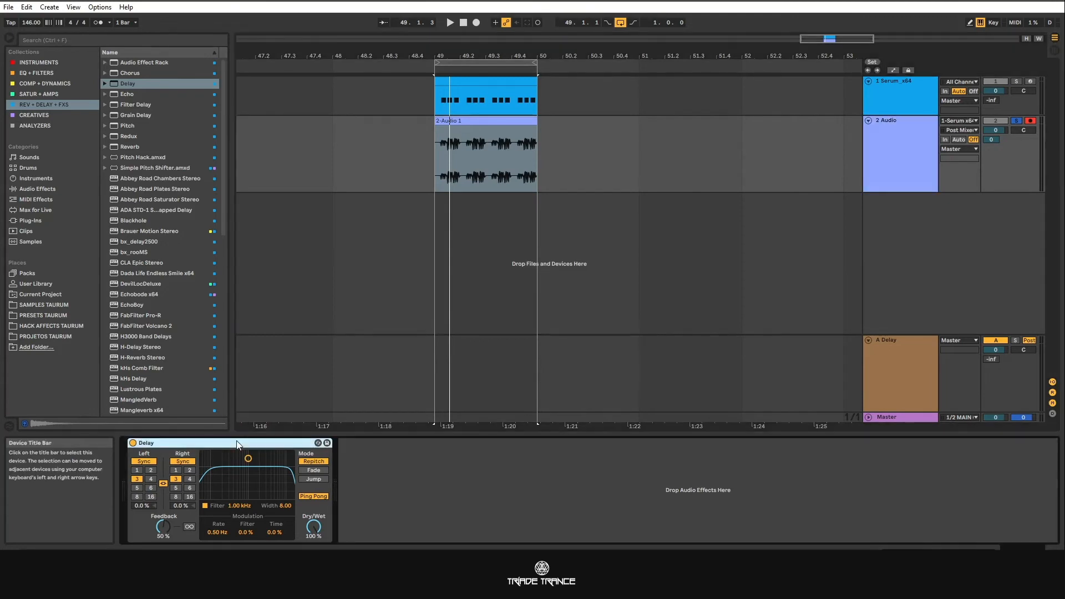
left_click_drag(314, 527, 314, 541)
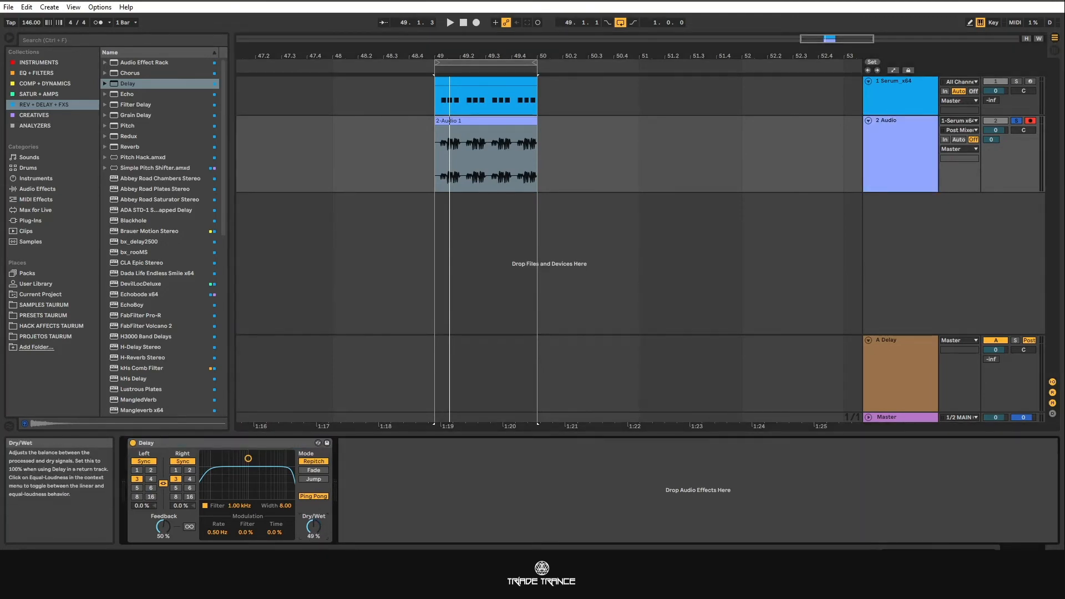
Step: Play the audio clip from its start and lower the Dry/Wet of its track's Delay to 33%
left_click(447, 146)
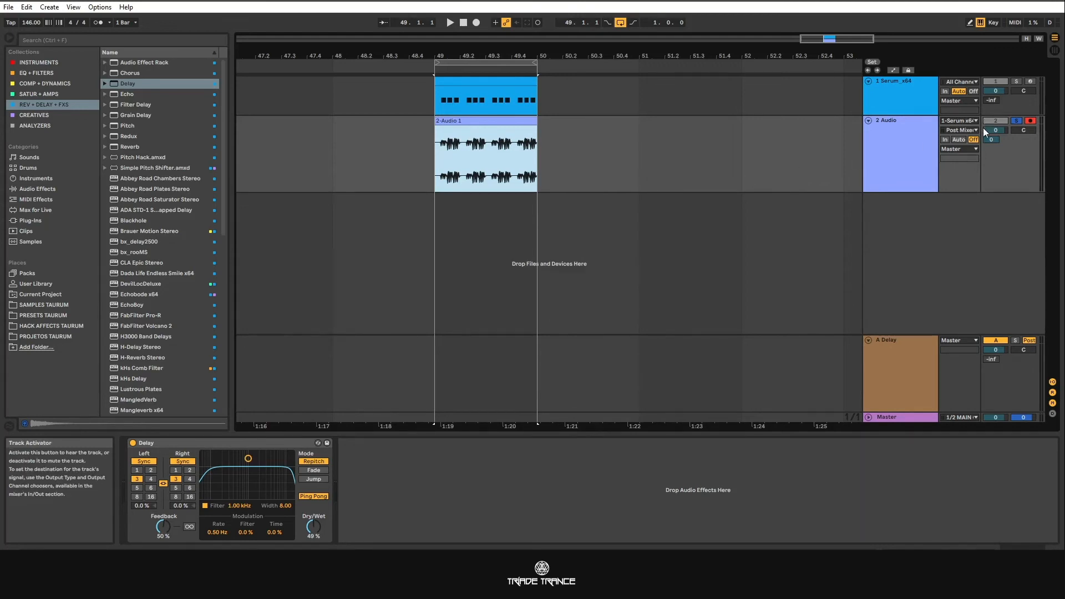
key("space")
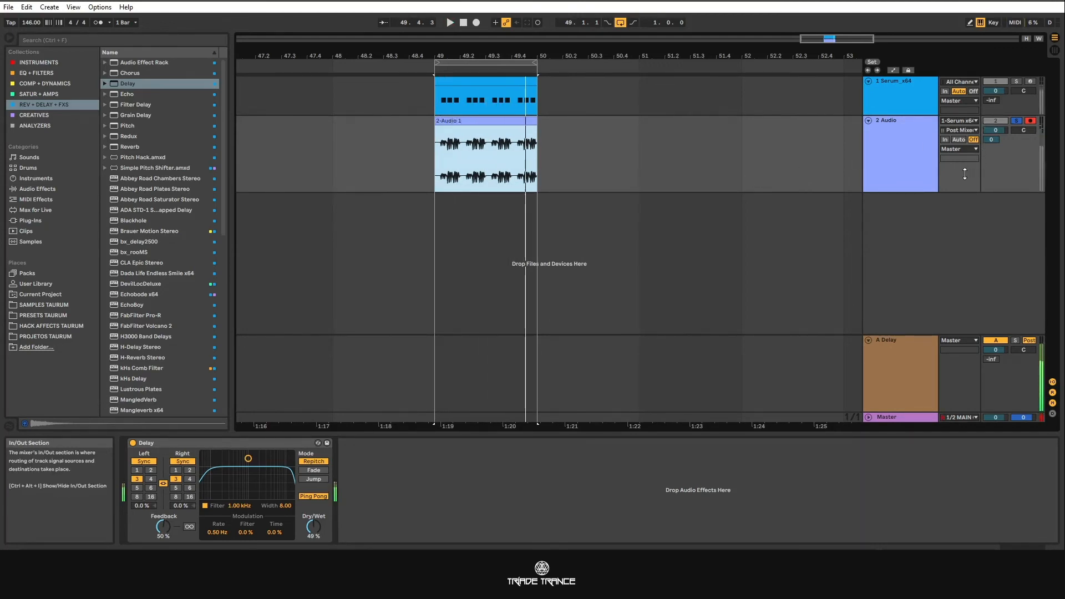
mouse_move(314, 527)
left_mouse_down()
mouse_move(314, 537)
mouse_move(311, 528)
left_mouse_up()
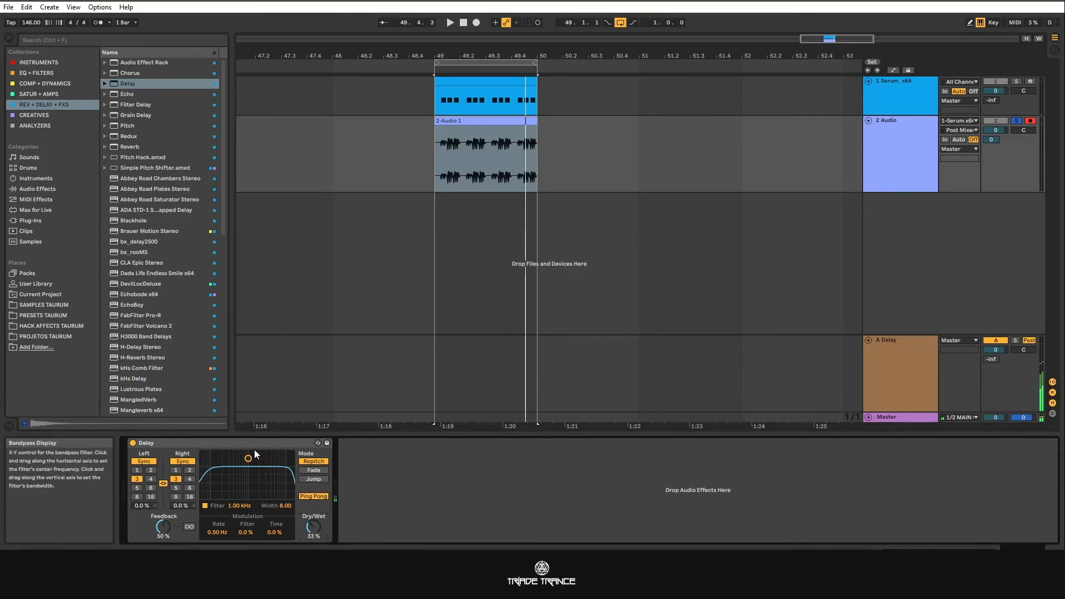
left_click(524, 149)
left_click(440, 131)
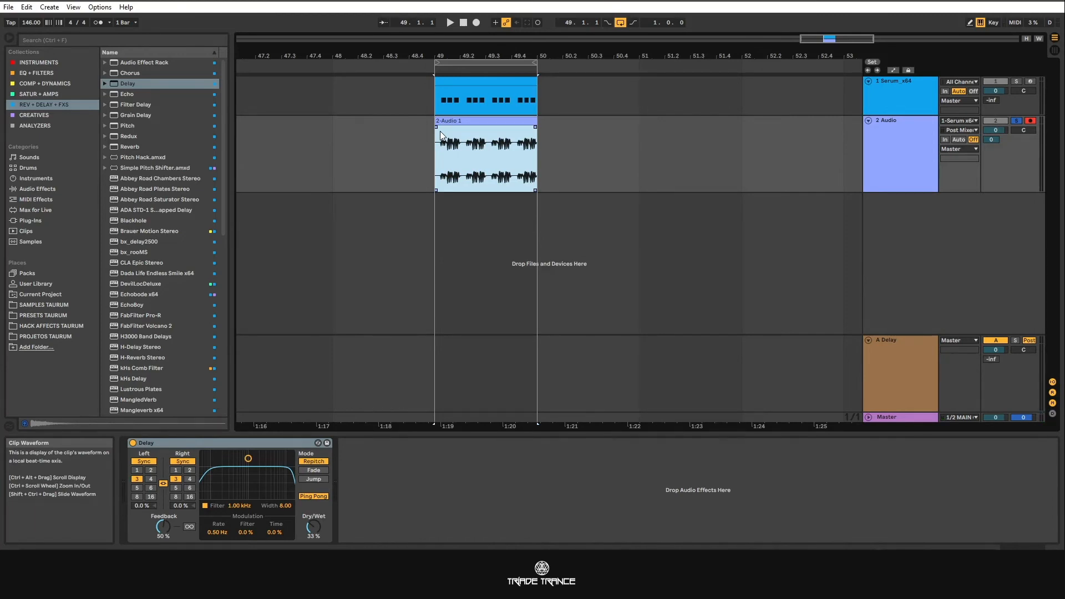
Step: Delete the Delay from the audio track and lower the track's send A to -inf
left_click(251, 443)
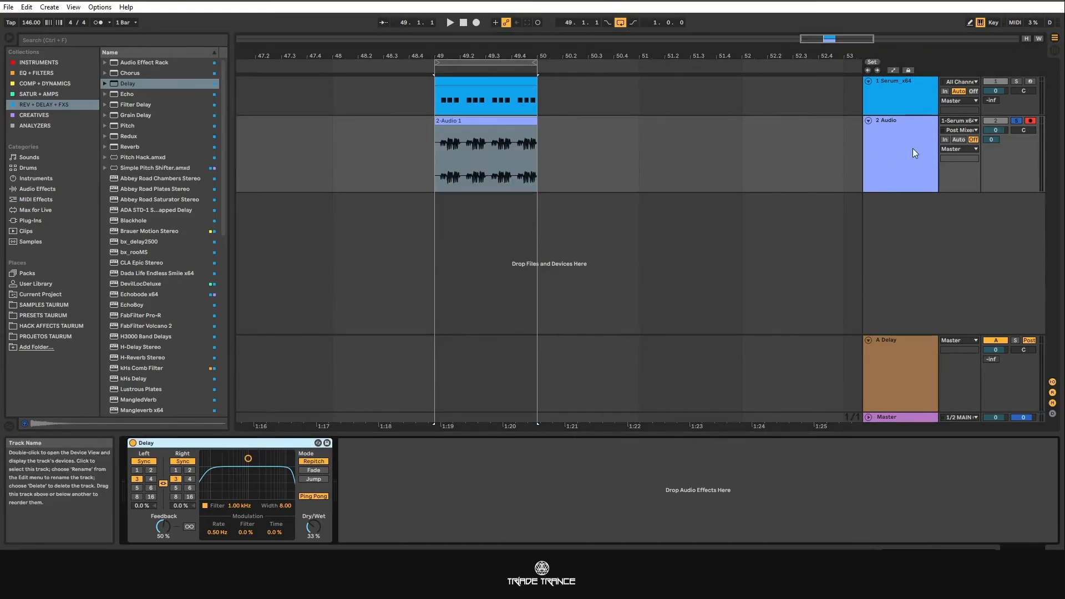
key("Delete")
left_click(884, 161)
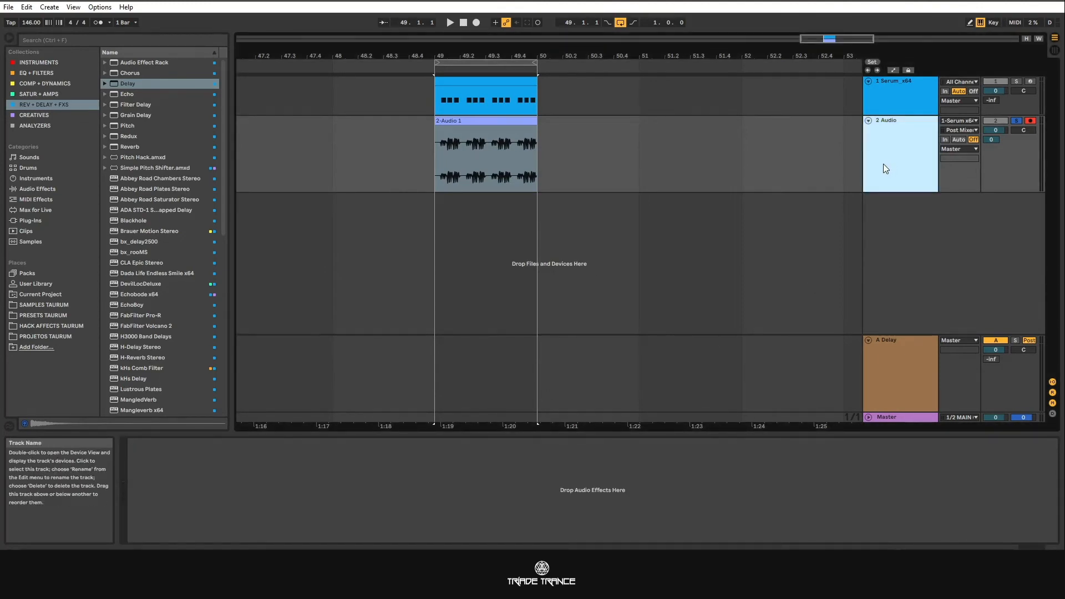
left_click(893, 375)
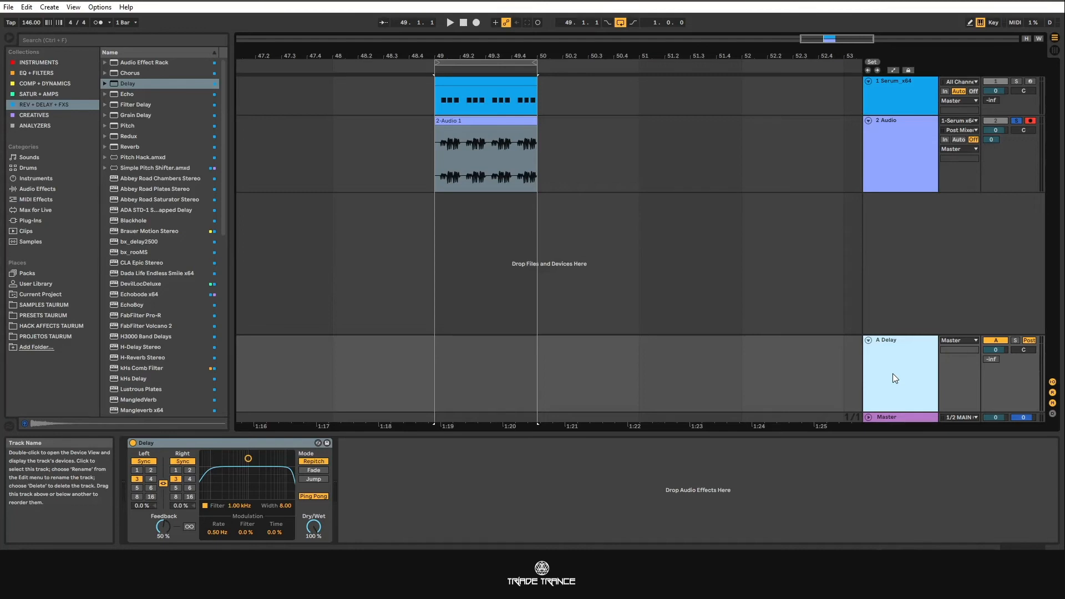
left_click_drag(992, 140, 991, 222)
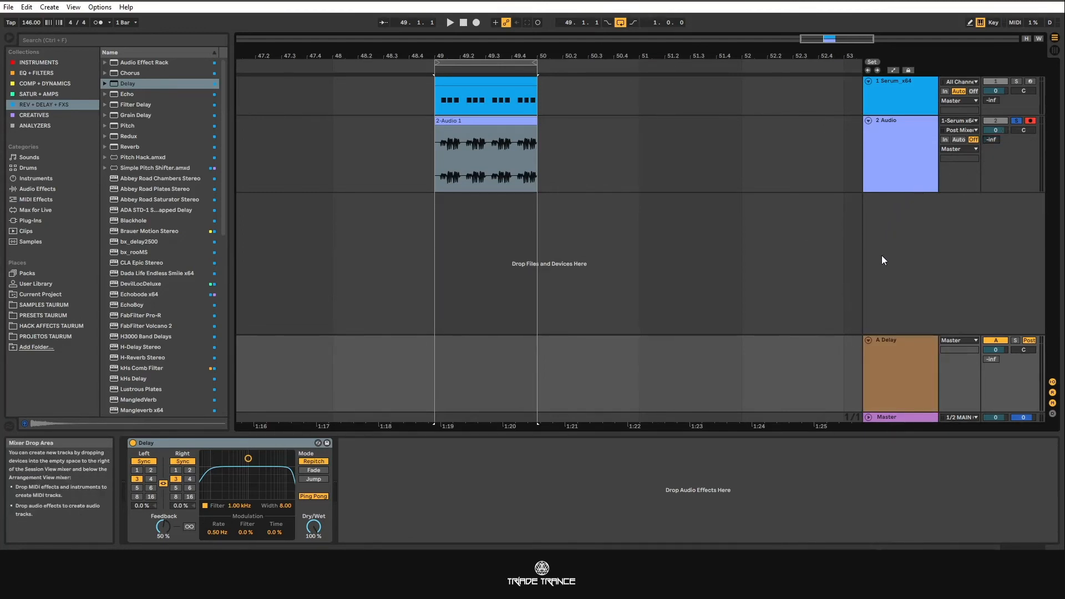
Step: Collapse the A Delay return track and show the Master track's device chain
left_click_drag(892, 334, 891, 417)
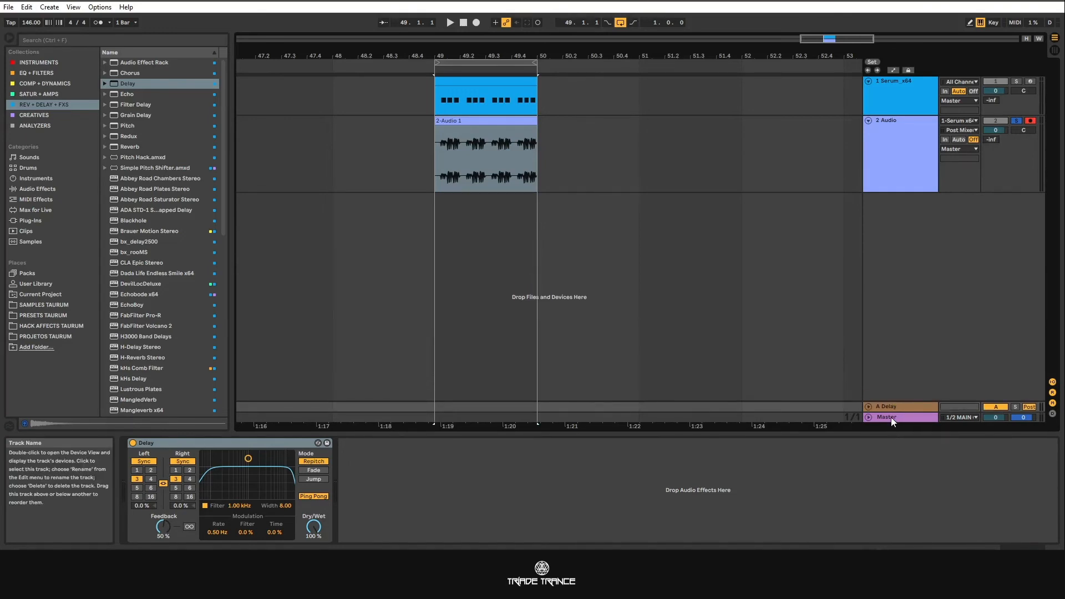
left_click(892, 417)
left_click(899, 417)
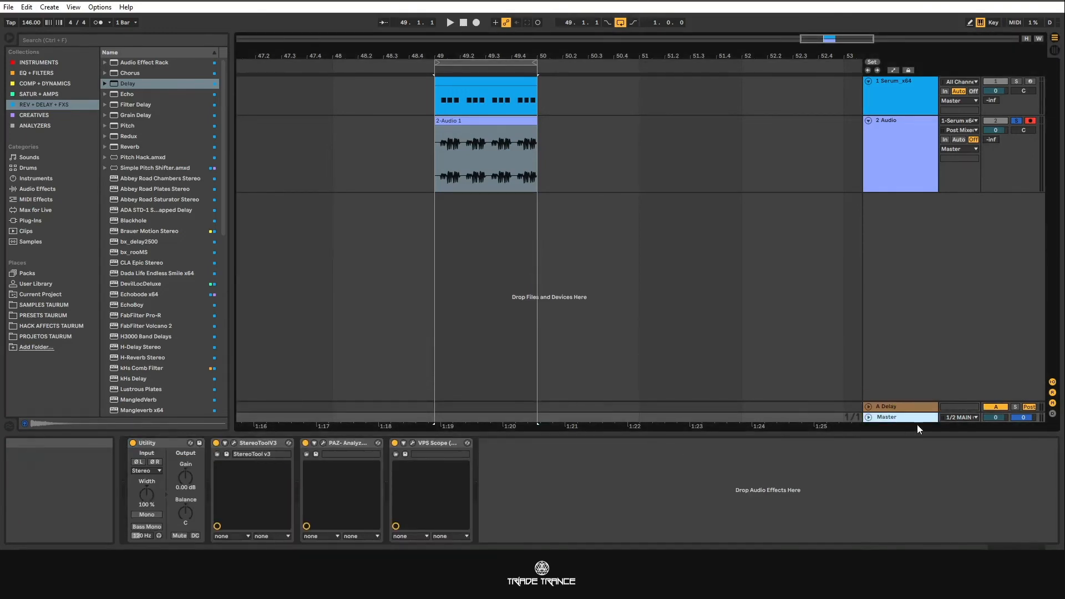
Step: View the tracks in the Session View mixer and return to the Arrangement View
left_click(1055, 51)
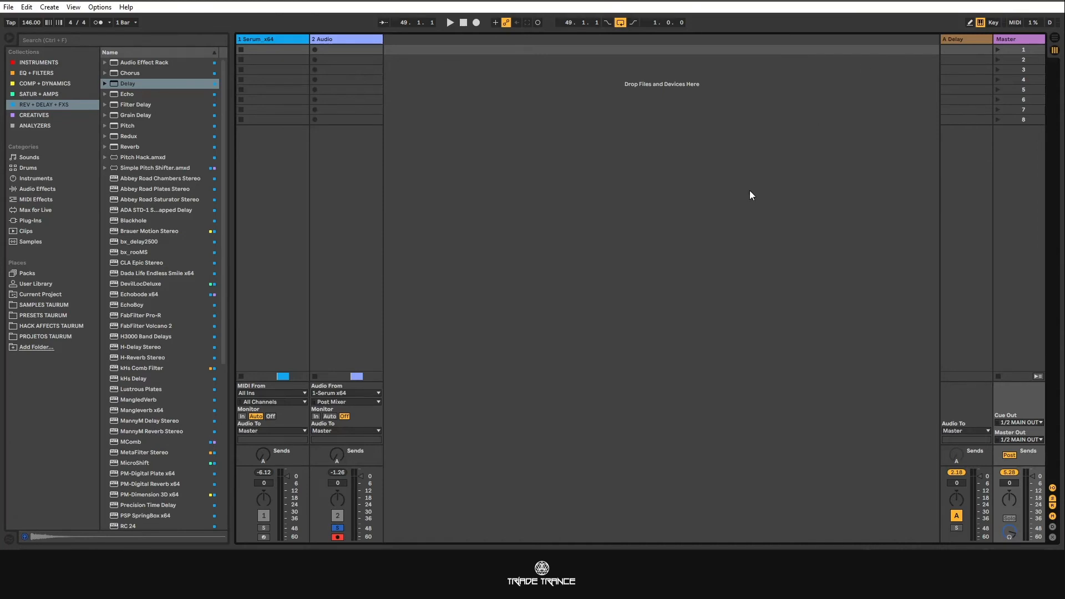
key("Tab")
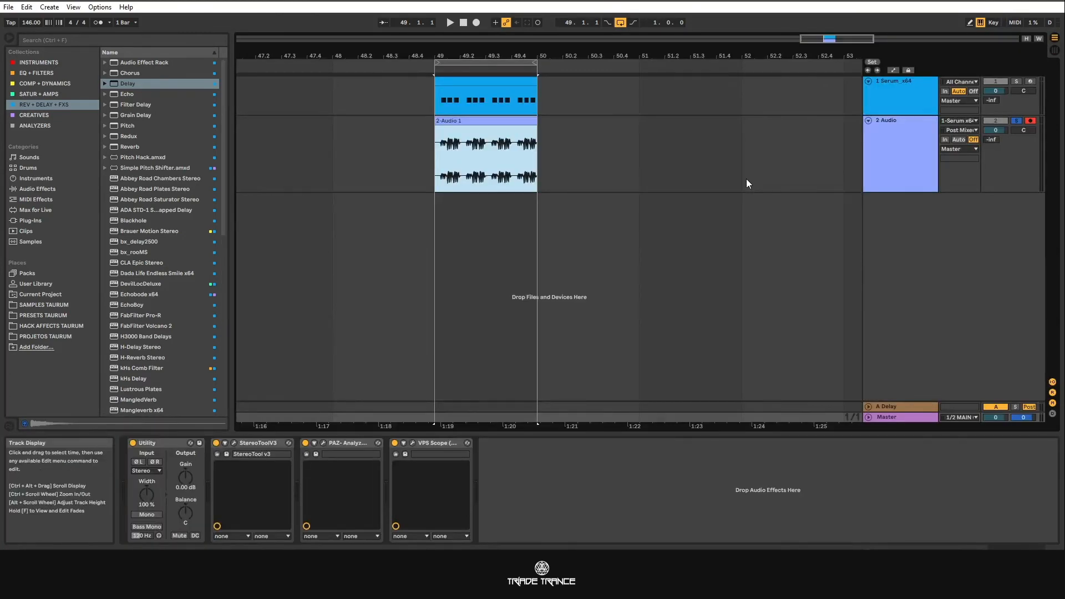
Step: In the Session View mixer, reset the Master's peak level and lower its cue volume to -11.8, returning to the Arrangement View
key("Tab")
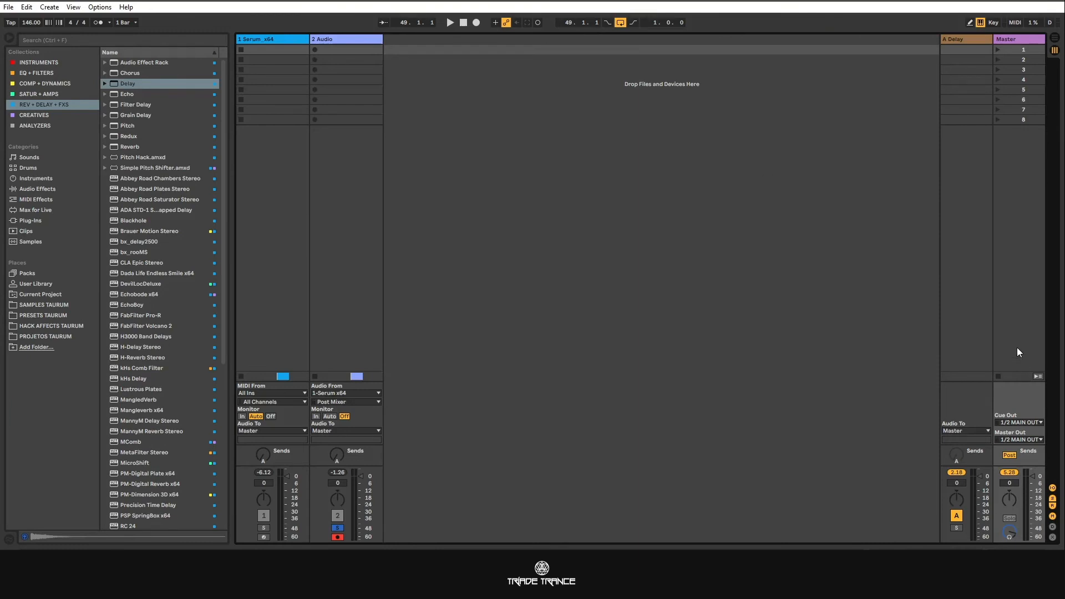
left_click(1008, 43)
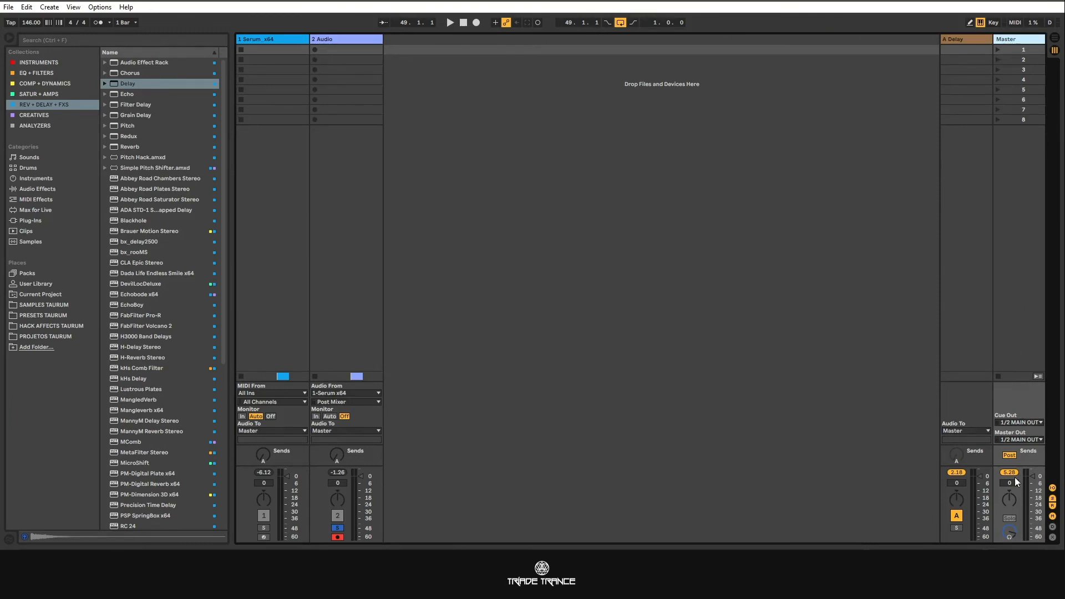
left_click_drag(1009, 473, 1010, 516)
left_click(58, 305)
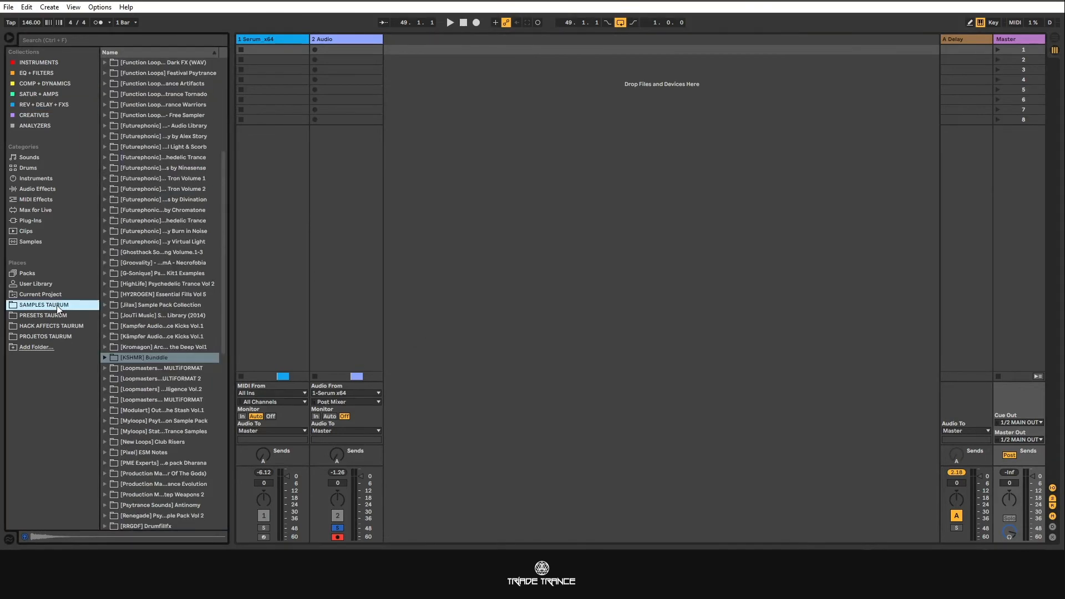
left_click(1008, 531)
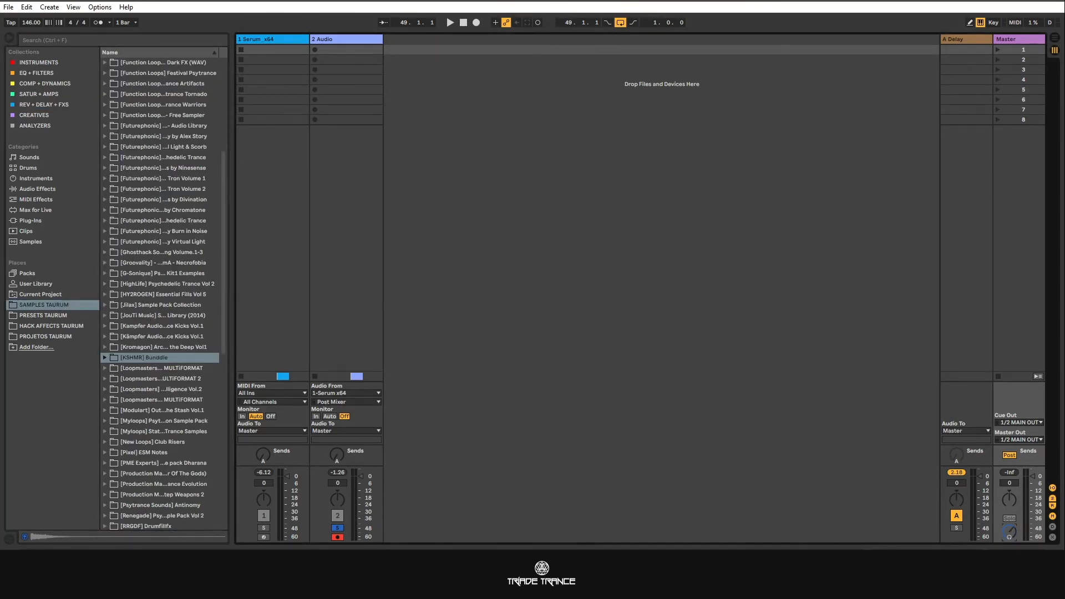
left_click_drag(1009, 532, 1009, 546)
left_click(1055, 37)
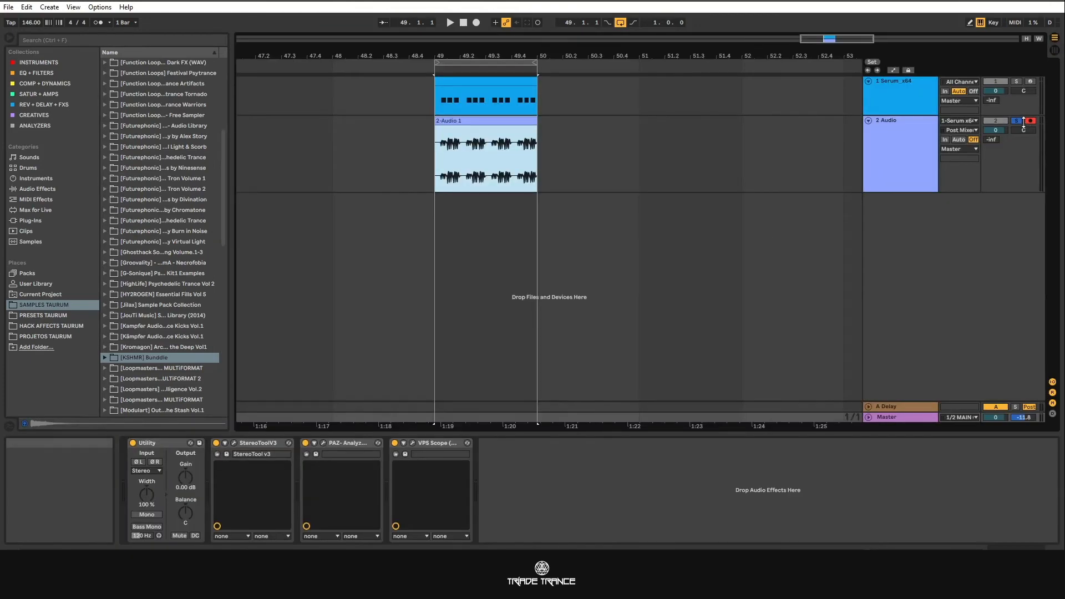
Step: Open the recent set "D# - 147 - TAURUM - COW BRAIN.als", discarding the untitled set and its temporary files
left_click(900, 152)
left_click(894, 95)
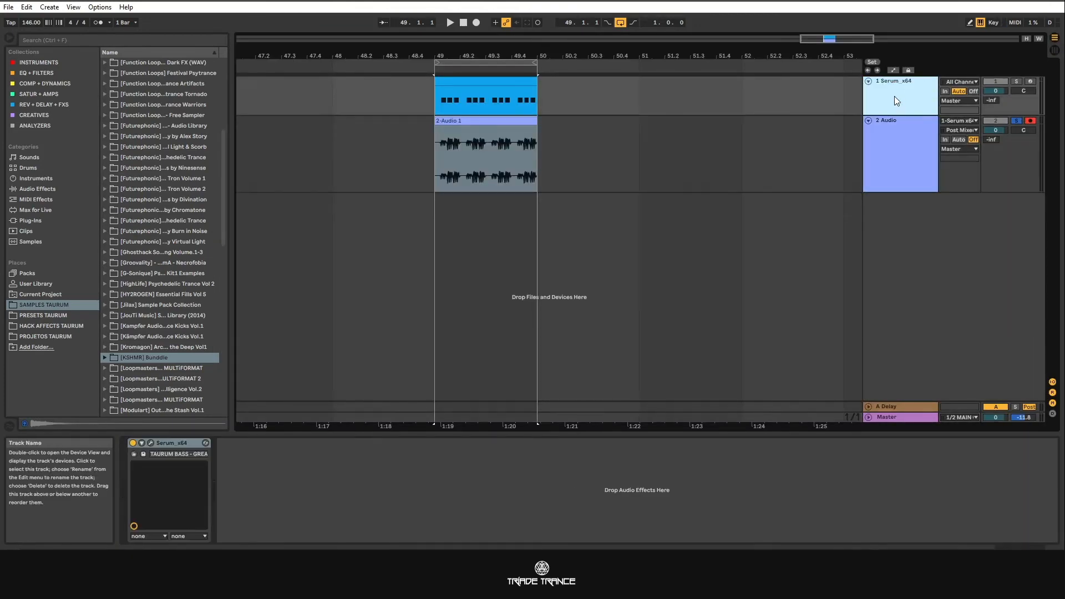
left_click(8, 7)
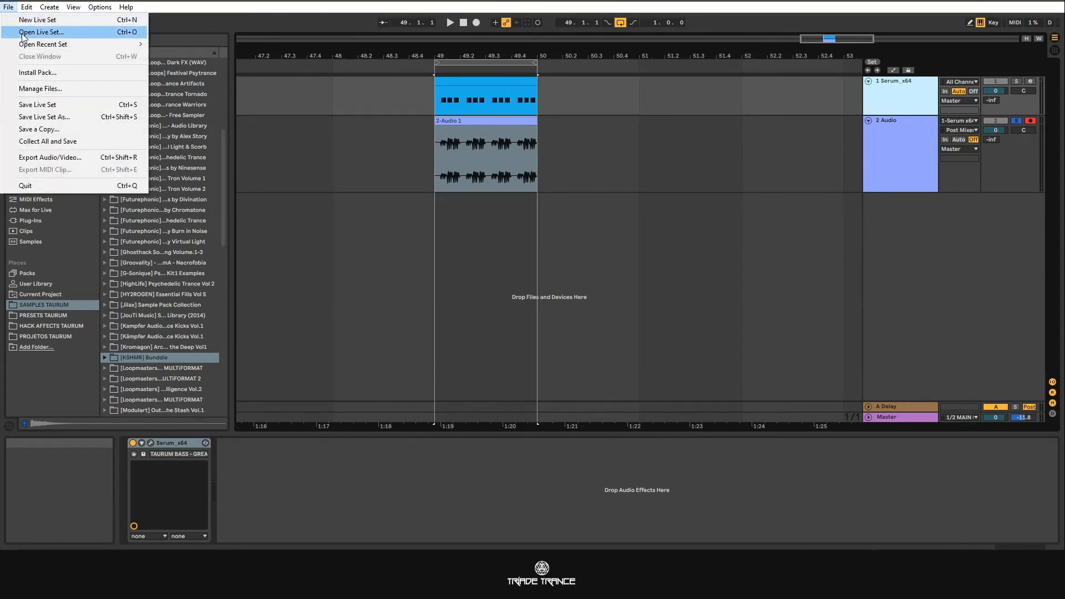
mouse_move(26, 46)
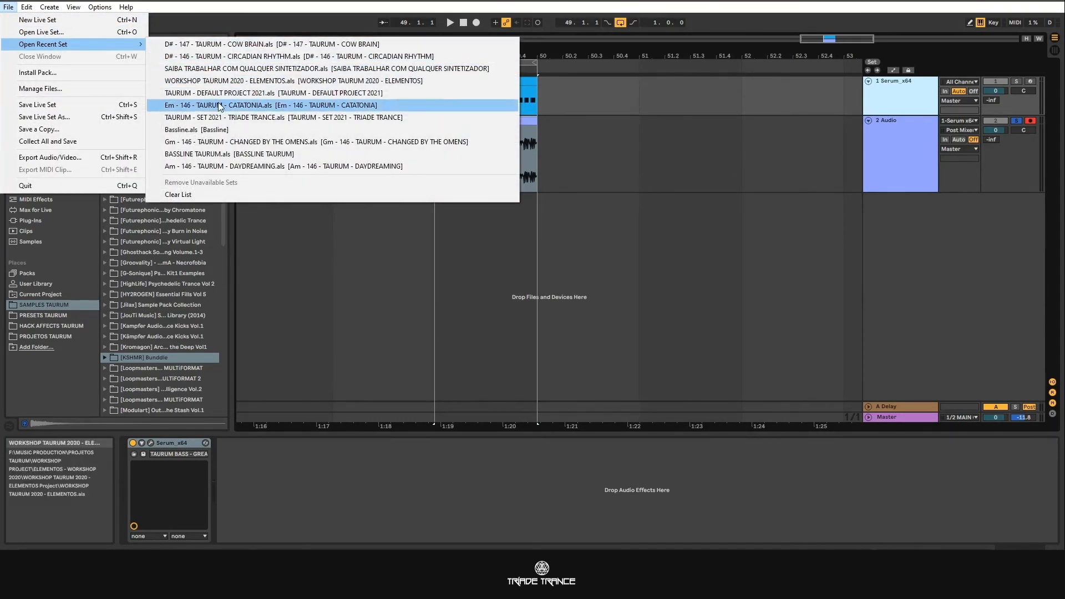
left_click(222, 44)
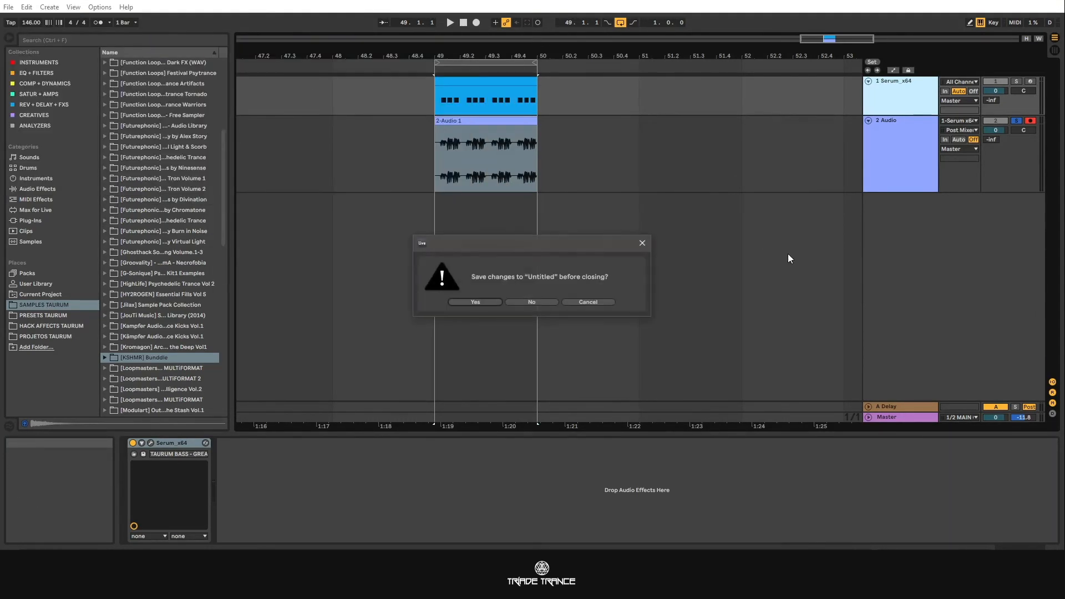
left_click(547, 302)
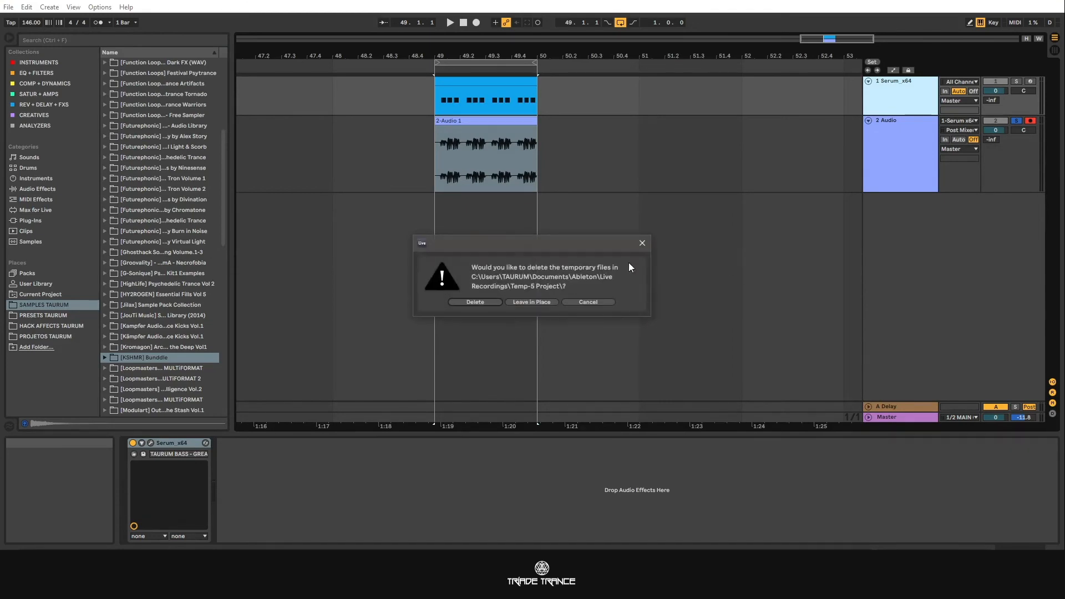
left_click(501, 304)
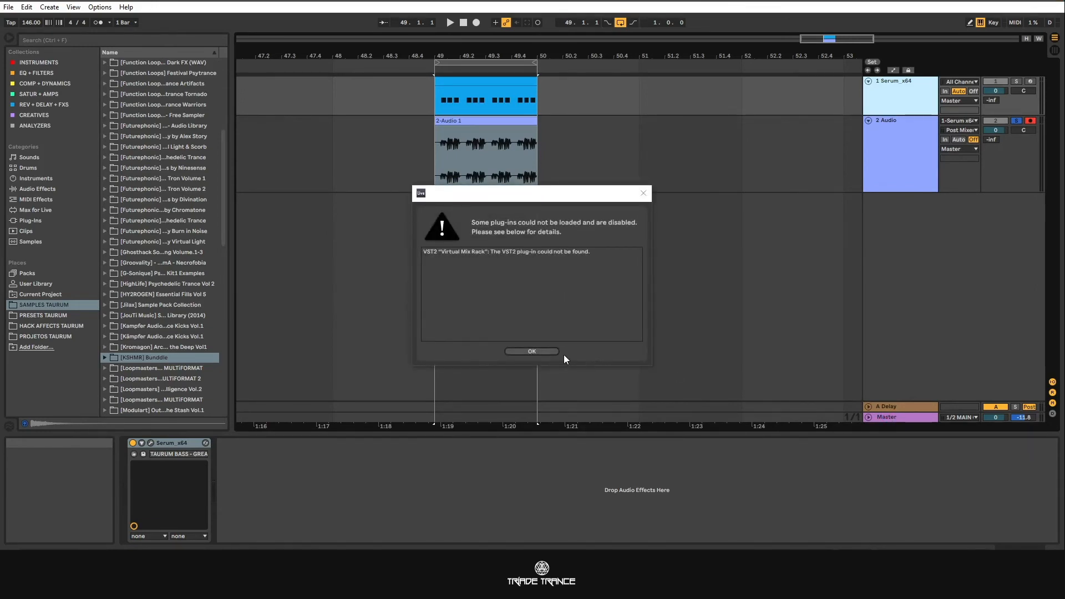
left_click(544, 351)
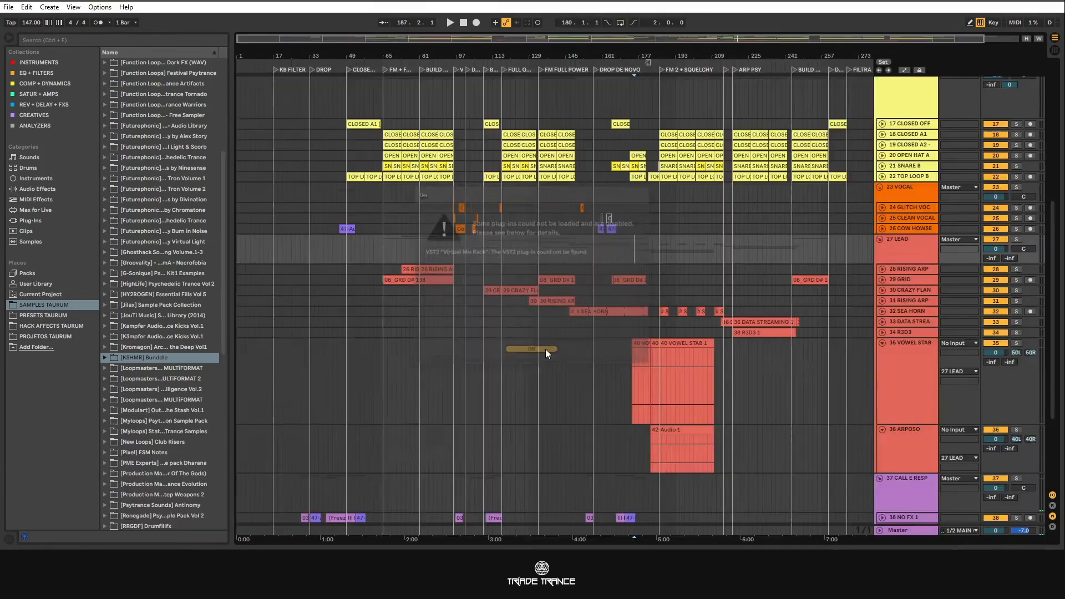
Step: View the Master track's device chain, hide the device area, and collapse the LEAD and CALL E RESP groups
double_click(890, 528)
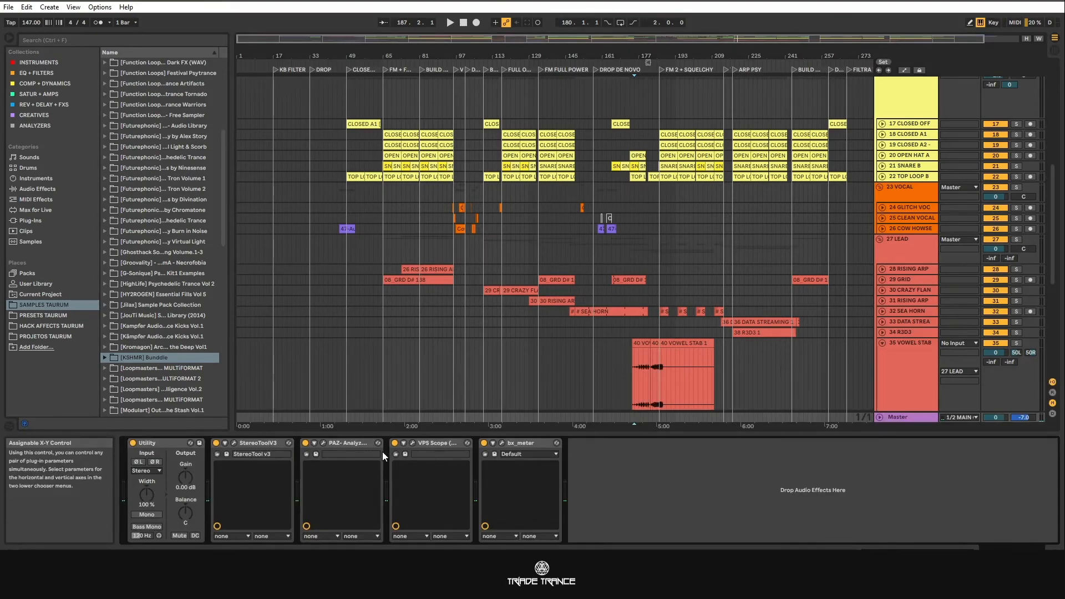
left_click_drag(712, 434, 732, 547)
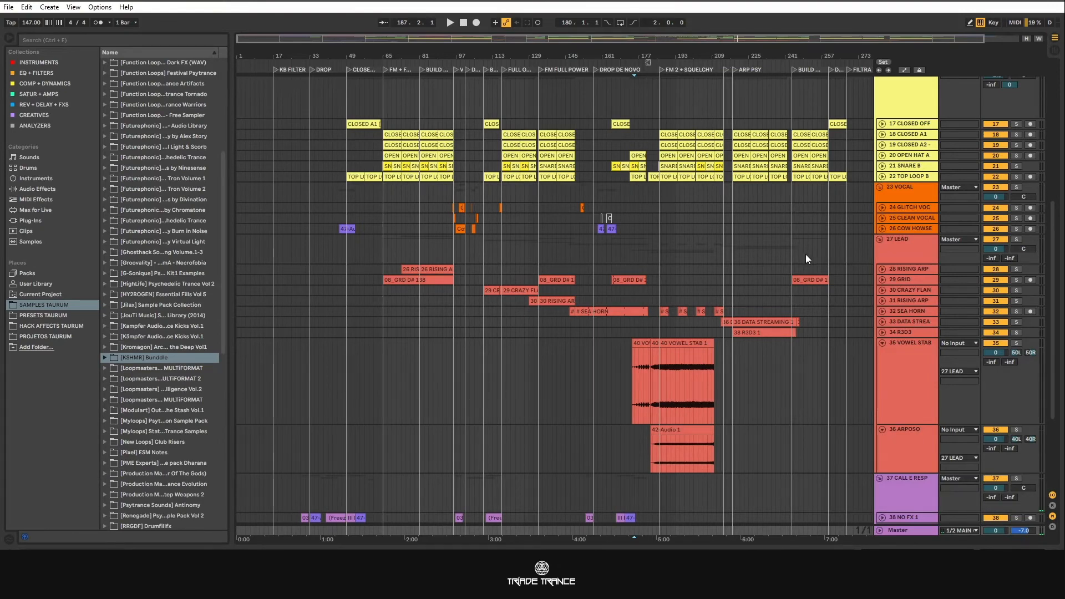
scroll(806, 255, "down", 1)
left_click(880, 239)
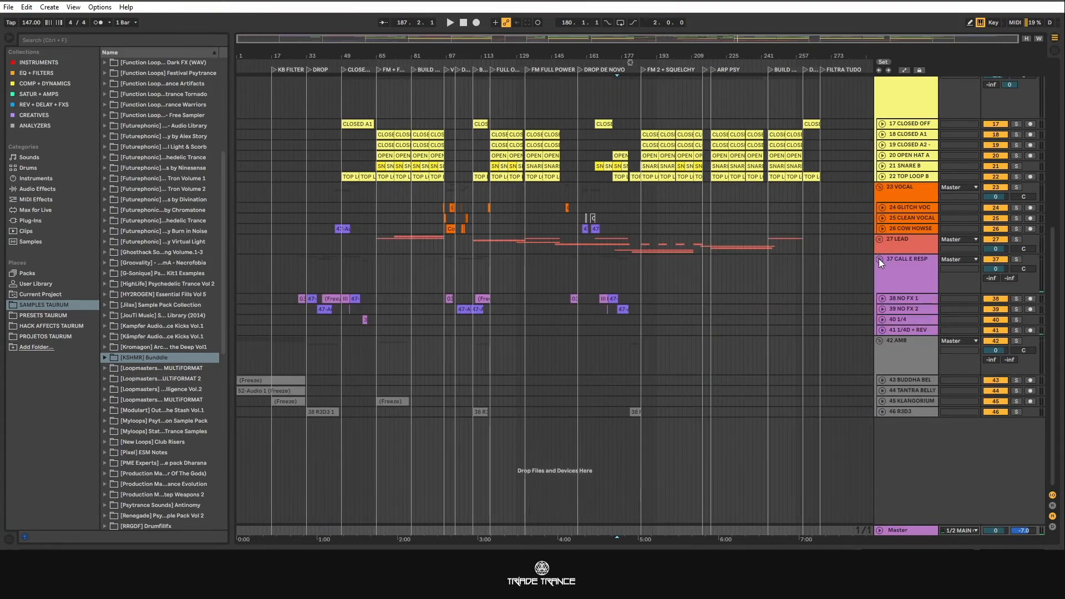
left_click(879, 258)
Step: Collapse the DRUMS, SFX, BASS AUDIO and K&B groups in the arrangement
scroll(900, 171, "up", 4)
left_click(880, 177)
scroll(881, 155, "up", 4)
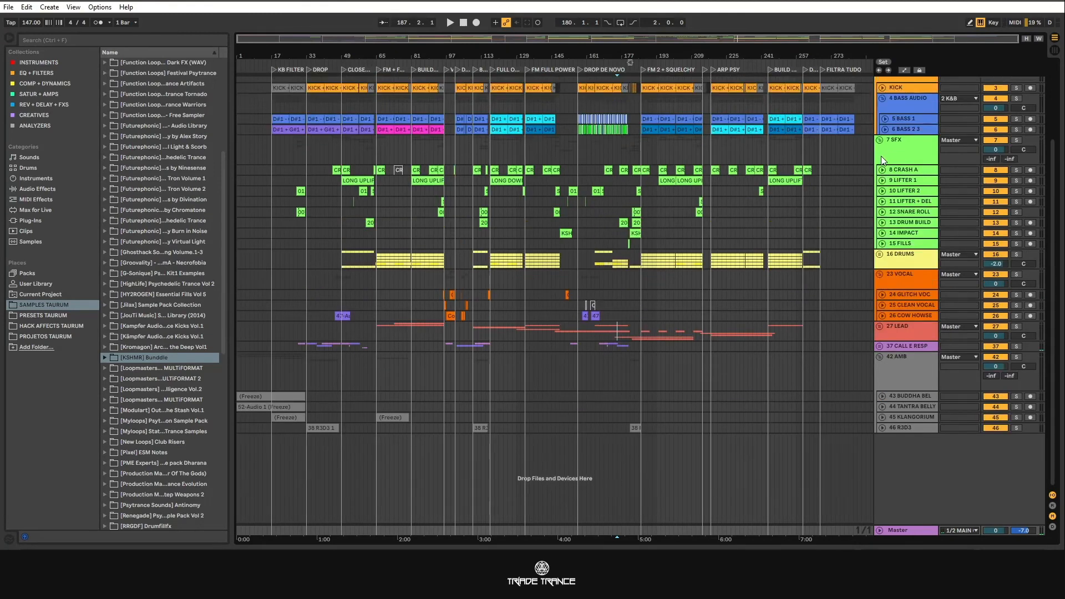
left_click(881, 179)
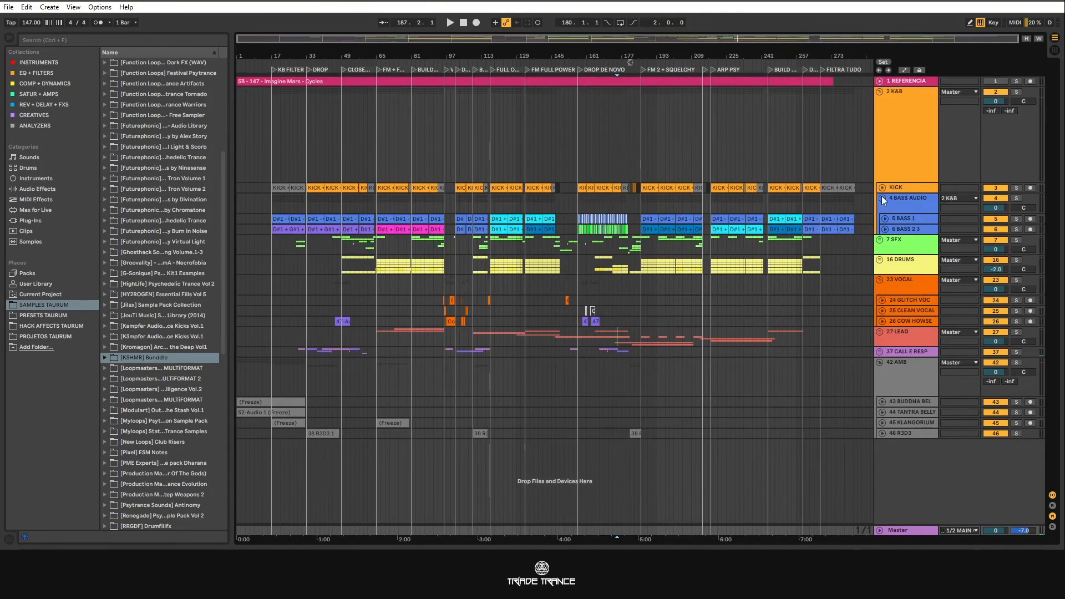
left_click(882, 199)
left_click(879, 92)
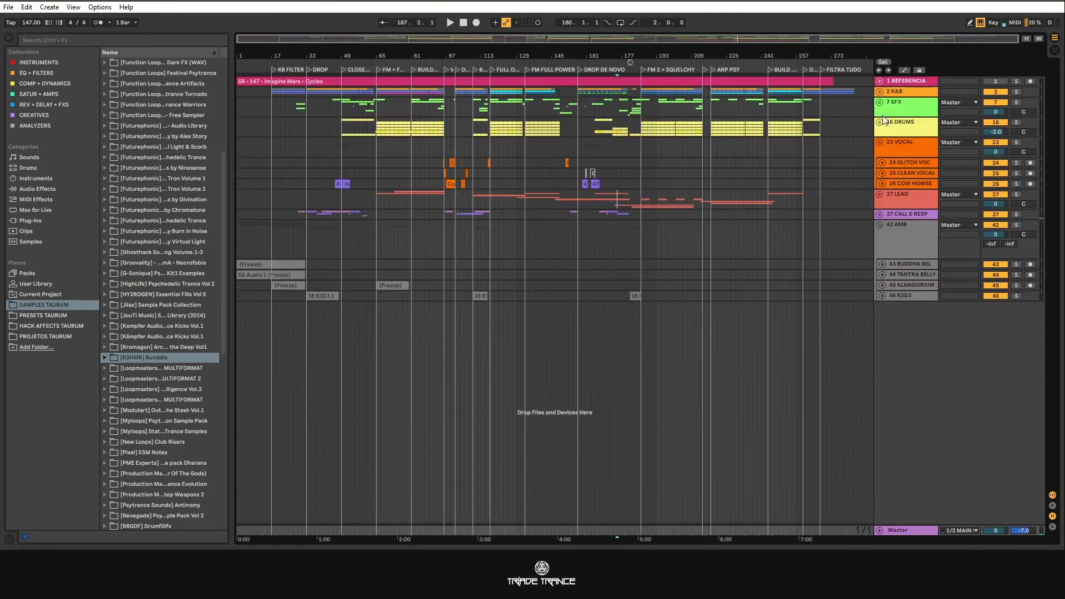
Step: Fold and unfold the AMB group, and ungroup its tracks
left_click(880, 224)
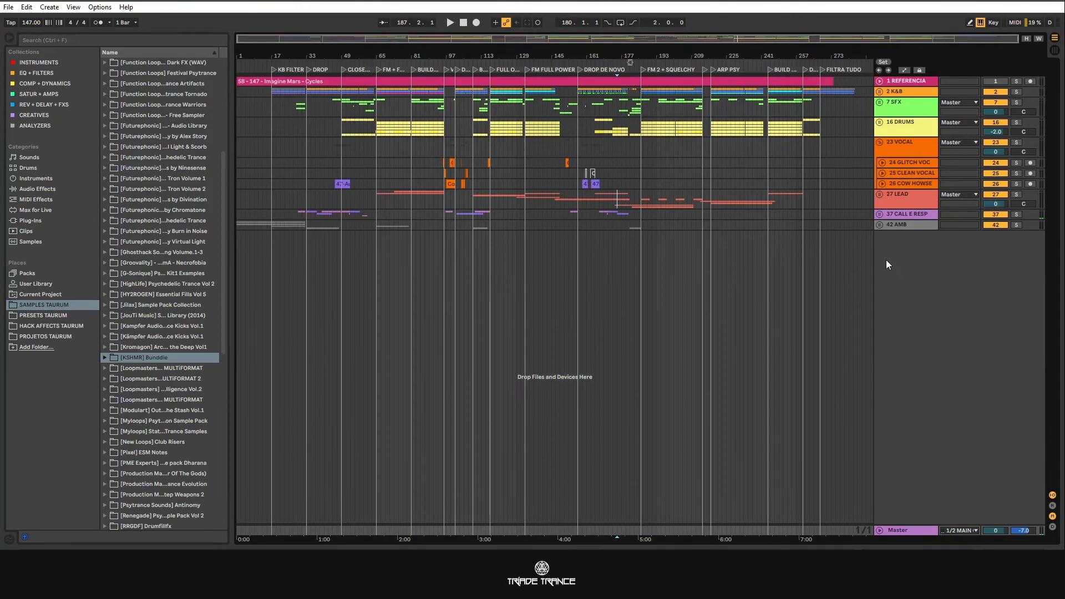
left_click(879, 225)
double_click(890, 237)
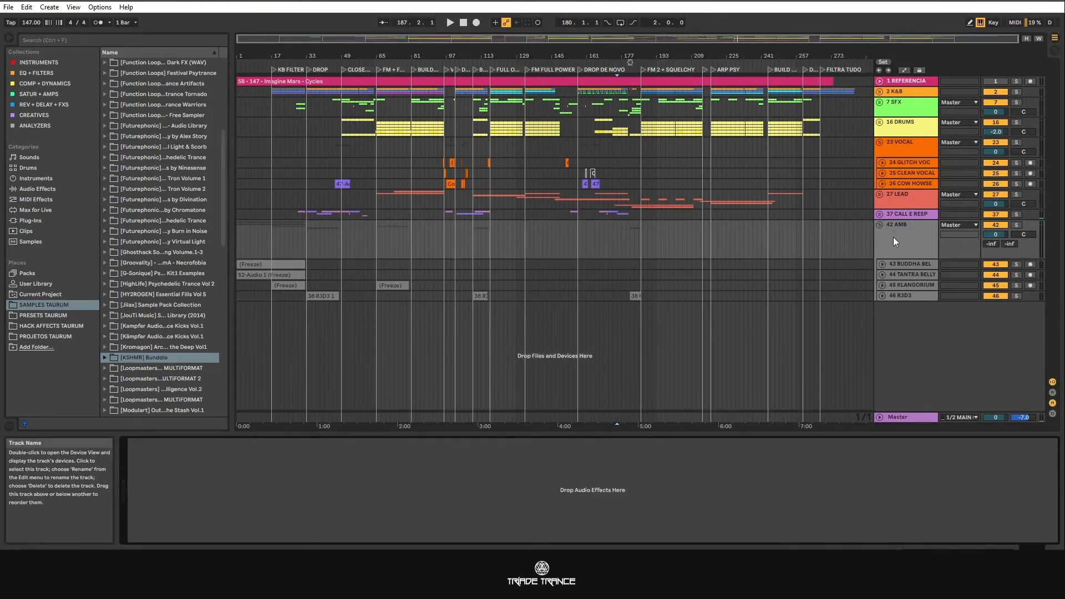
right_click(893, 237)
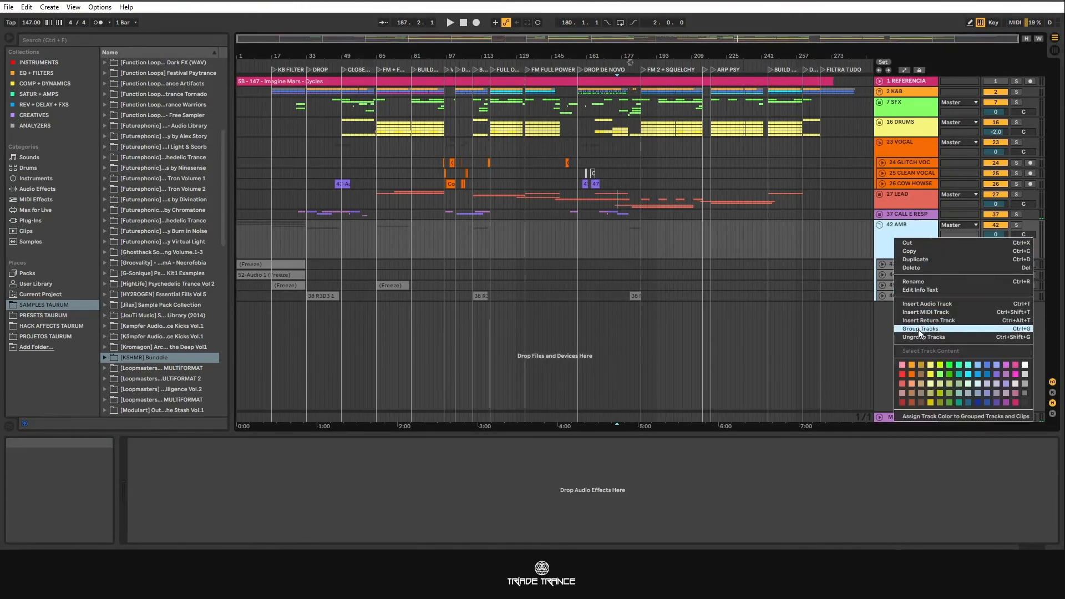
key("Escape")
key("ctrl+shift+g")
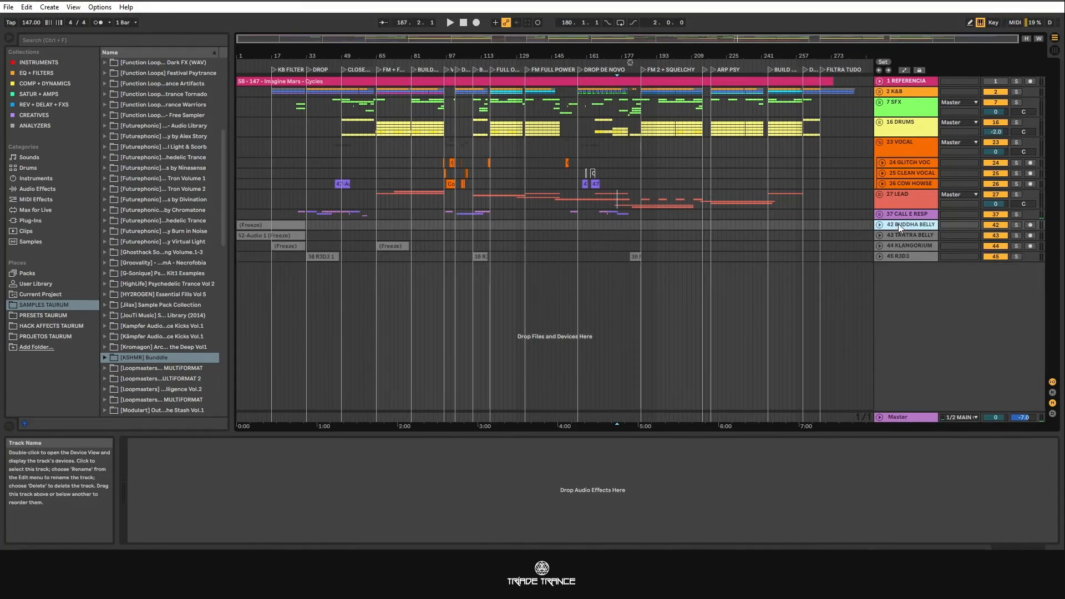
Step: Group the four tracks BUDDHA BELLY, TANTRA BELLY, KLANGORIUM and R3D3
left_click(899, 255, "shift")
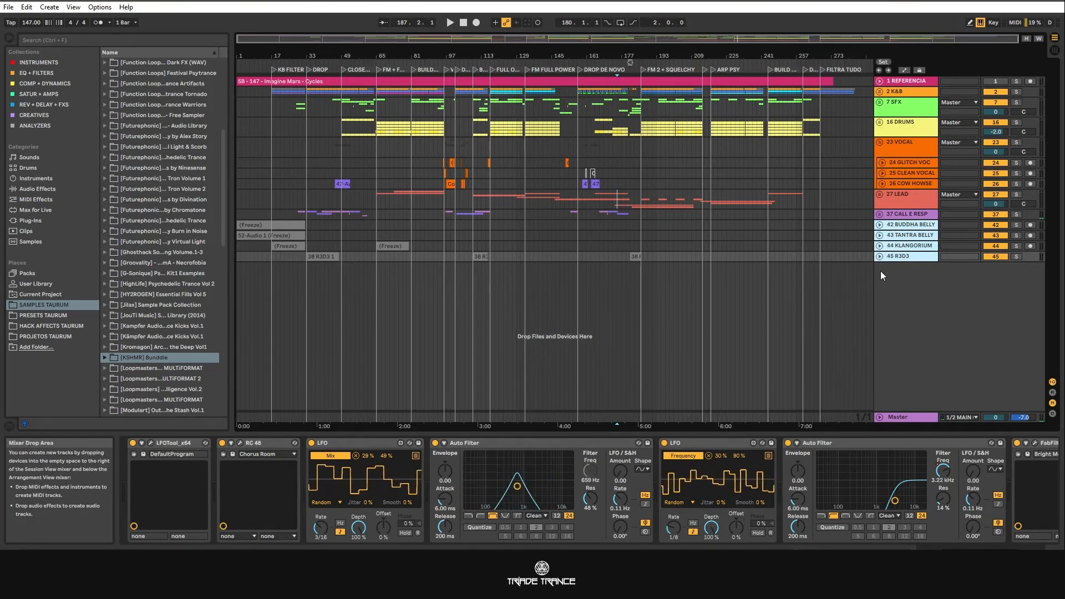
left_click(909, 224)
left_click(904, 255, "shift")
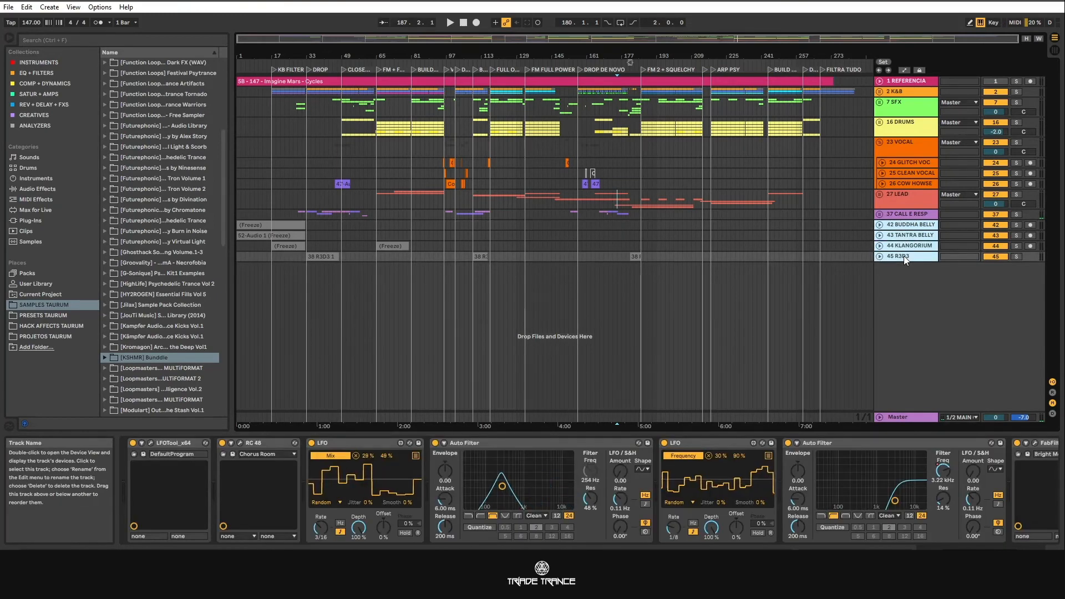
right_click(907, 227)
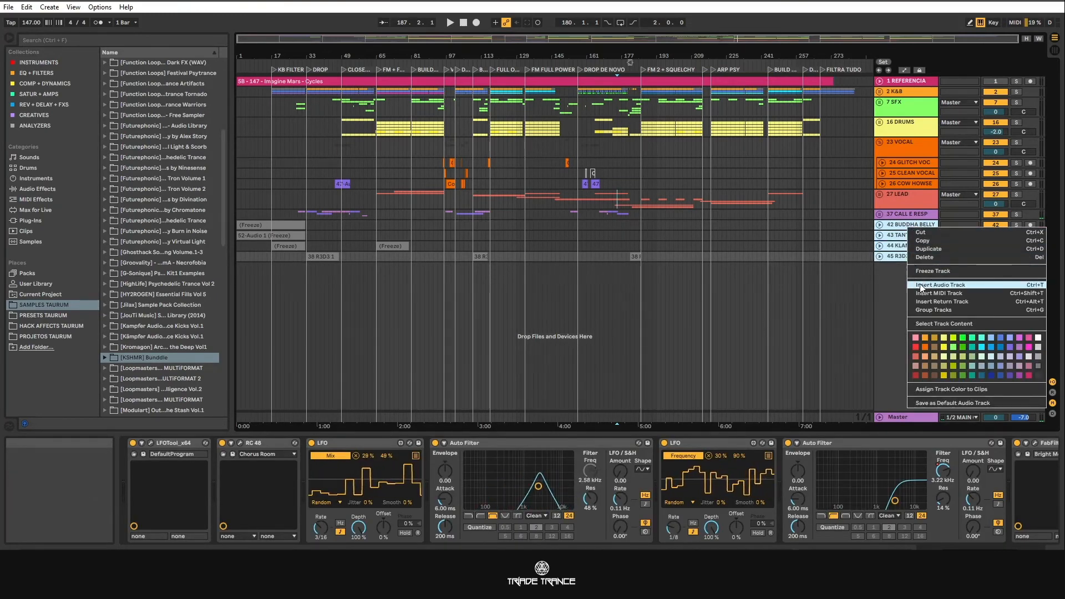
left_click(923, 309)
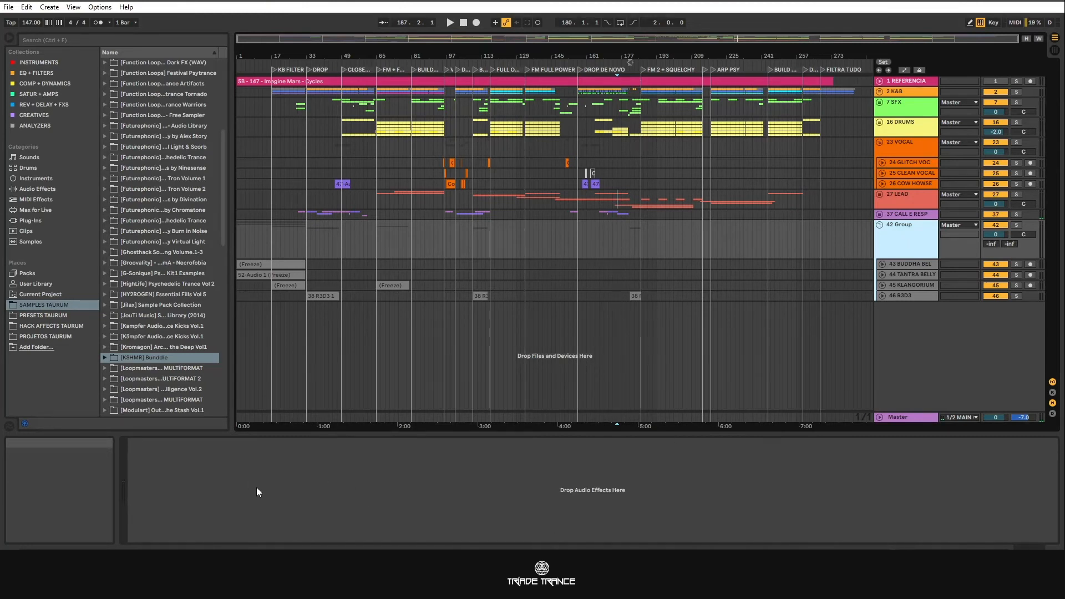
Step: Examine the clip area and device chains of the four grouped tracks and compare them with the group track
left_click_drag(667, 300, 233, 260)
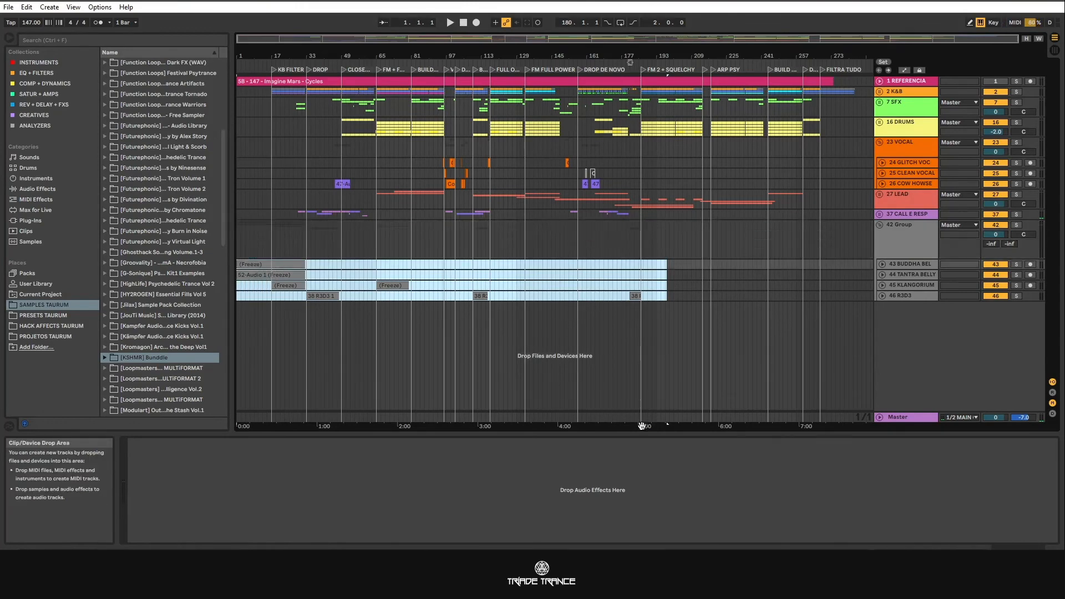
left_click(910, 264)
left_click(908, 275)
left_click(907, 285)
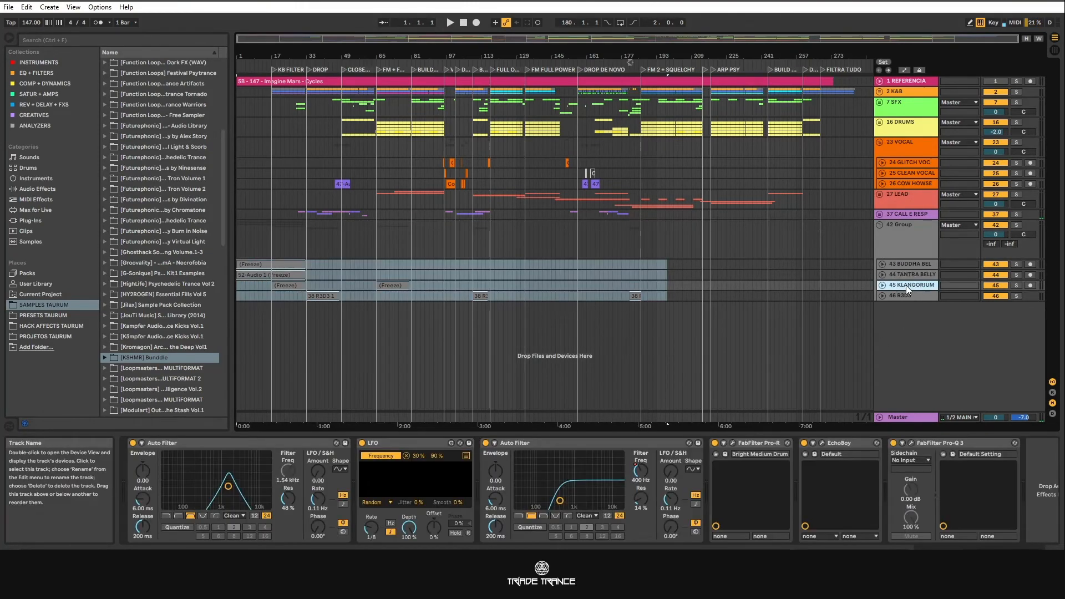
left_click(903, 297)
left_click(902, 240)
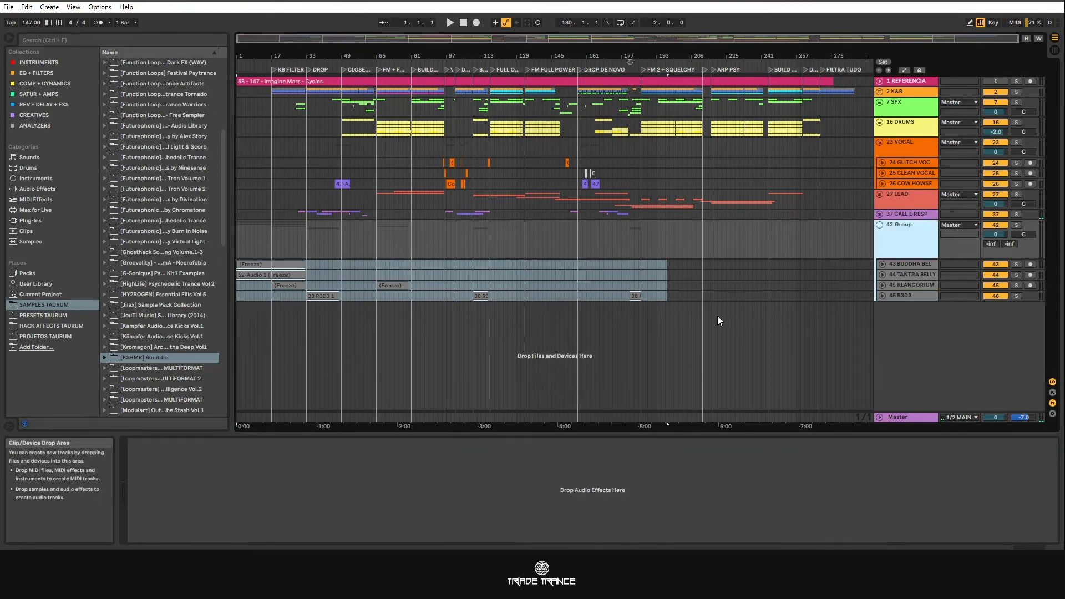
left_click(687, 295)
left_click_drag(666, 296, 252, 266)
left_click(912, 254)
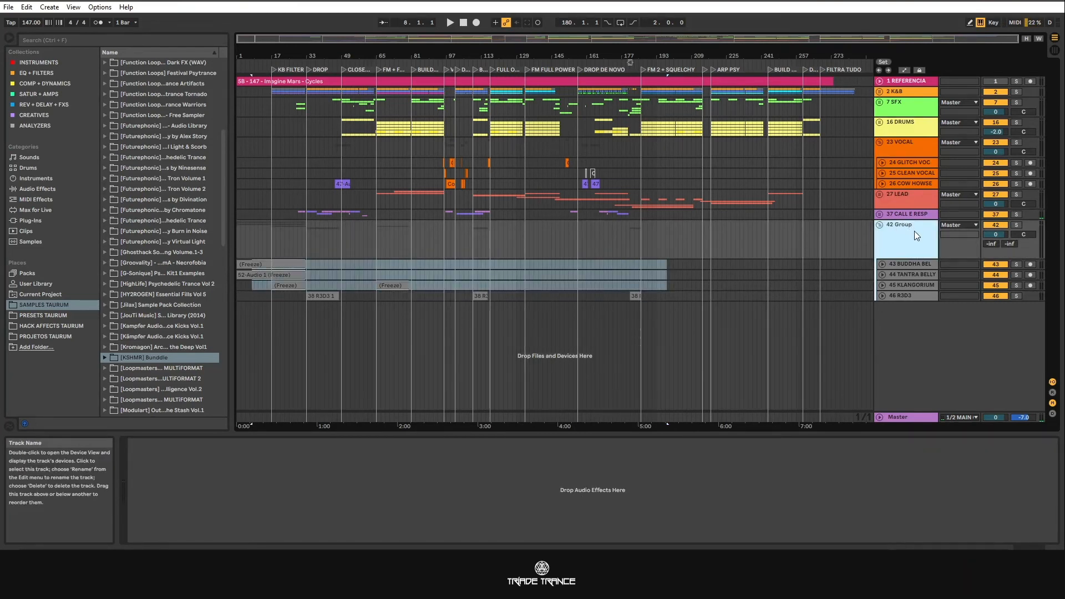
left_click(776, 254)
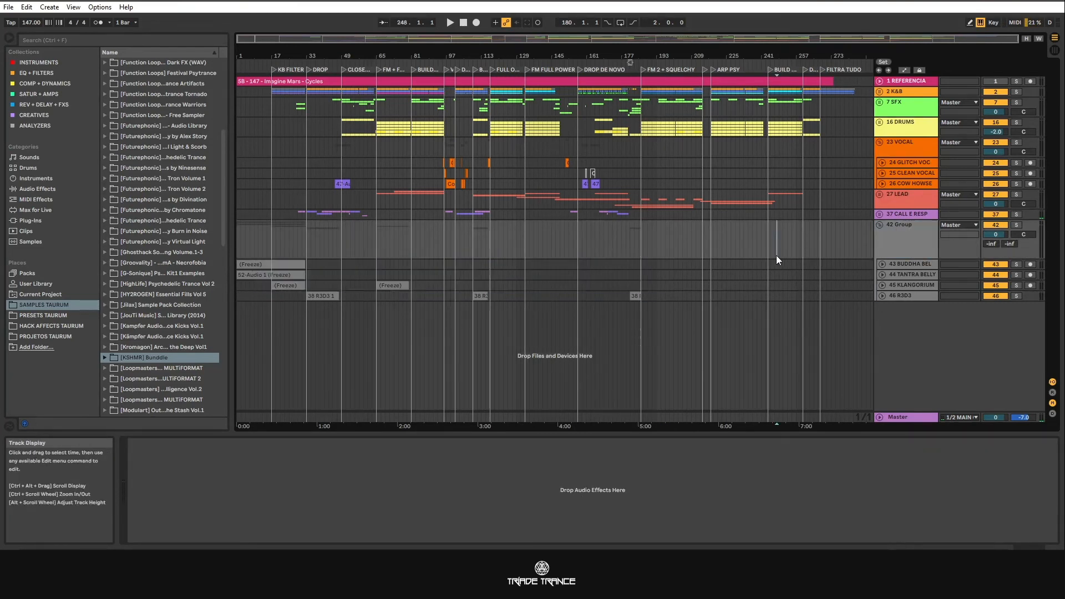
Step: Rename the new group track as AMB
right_click(918, 234)
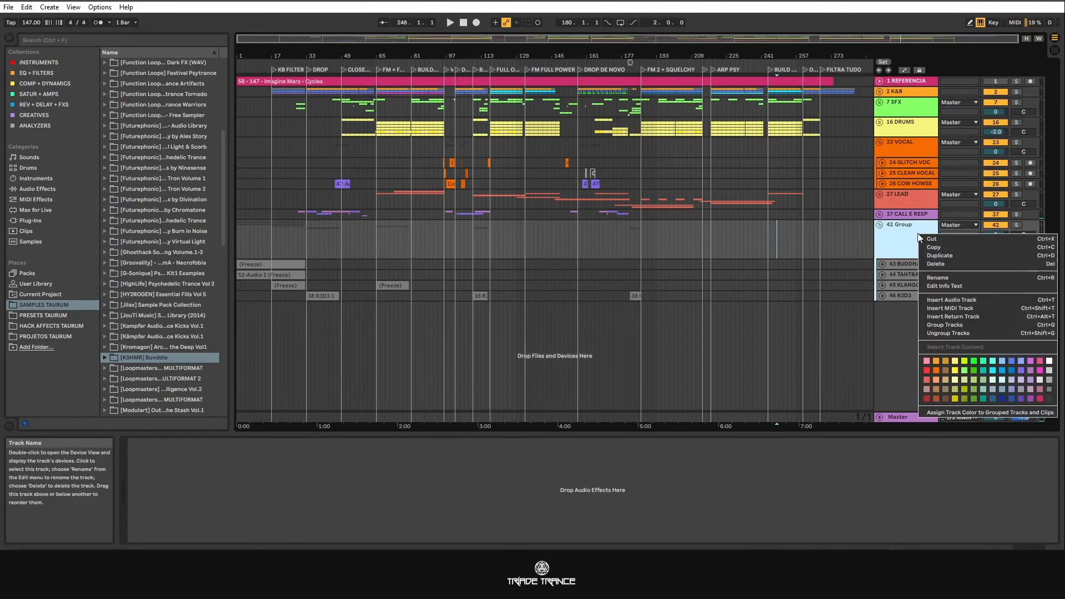
left_click(938, 278)
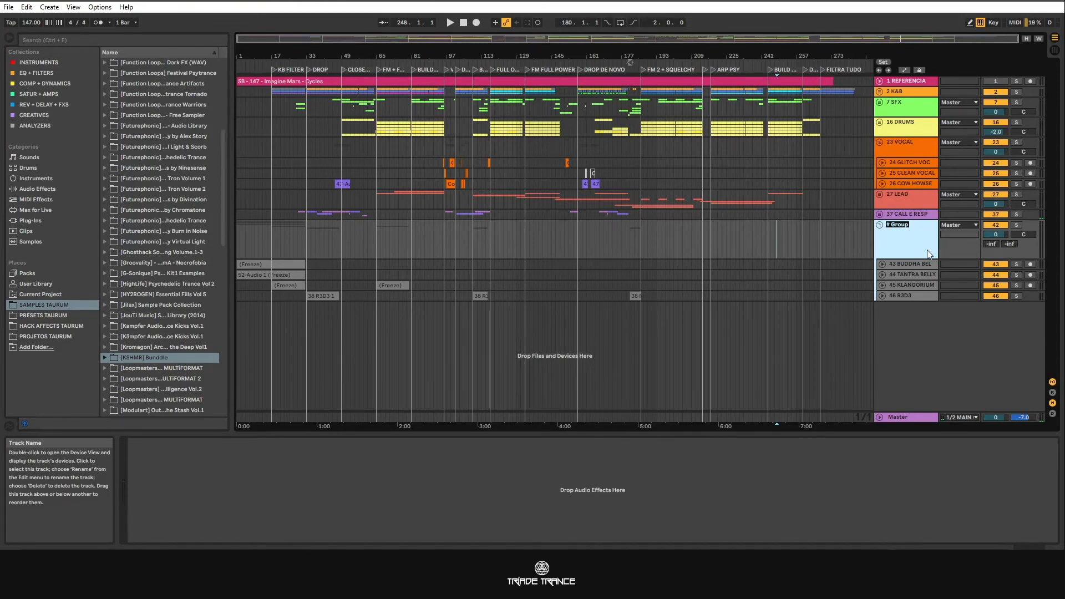
key("Return")
key("Delete")
key("Delete")
key("Delete")
key("Delete")
key("Delete")
key("Delete")
key("Delete")
type("AMB")
left_click(850, 239)
Step: Add # in front of the AMB group's name so that it carries its track number
left_click(890, 230)
right_click(900, 238)
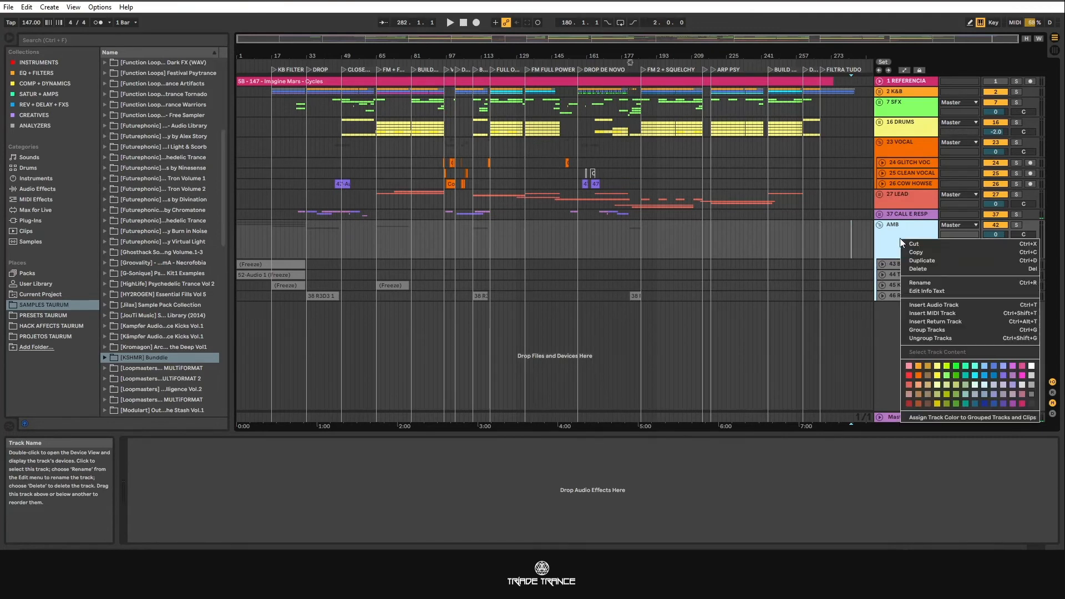
left_click(917, 280)
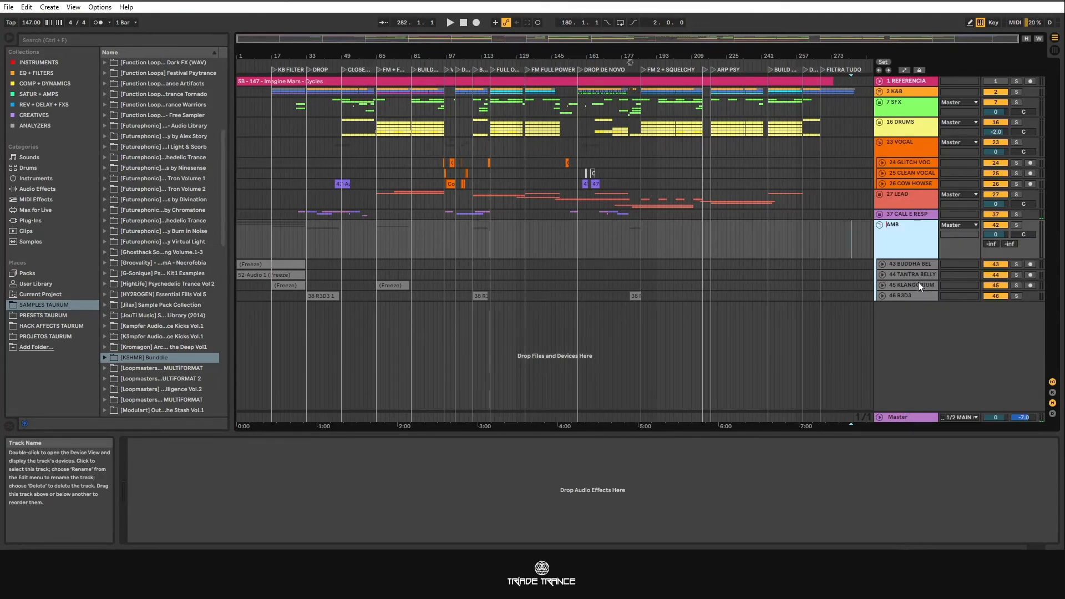
type("#")
key("Return")
Step: Unfold the CALL E RESP, LEAD, DRUMS, SFX and K&B groups in the Arrangement
left_click(880, 214)
left_click(880, 194)
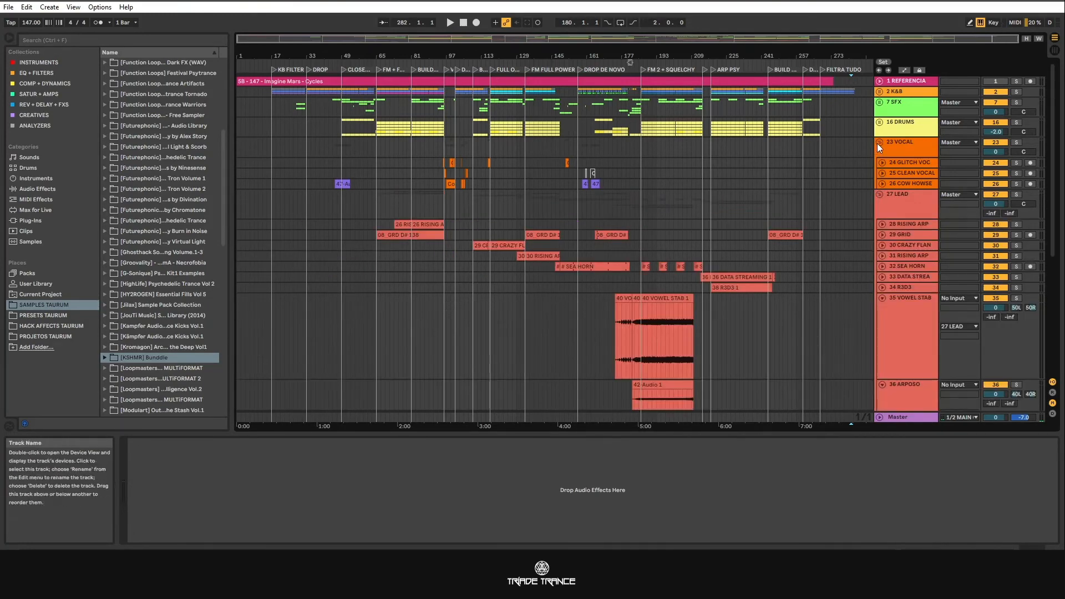
left_click(879, 122)
left_click(879, 102)
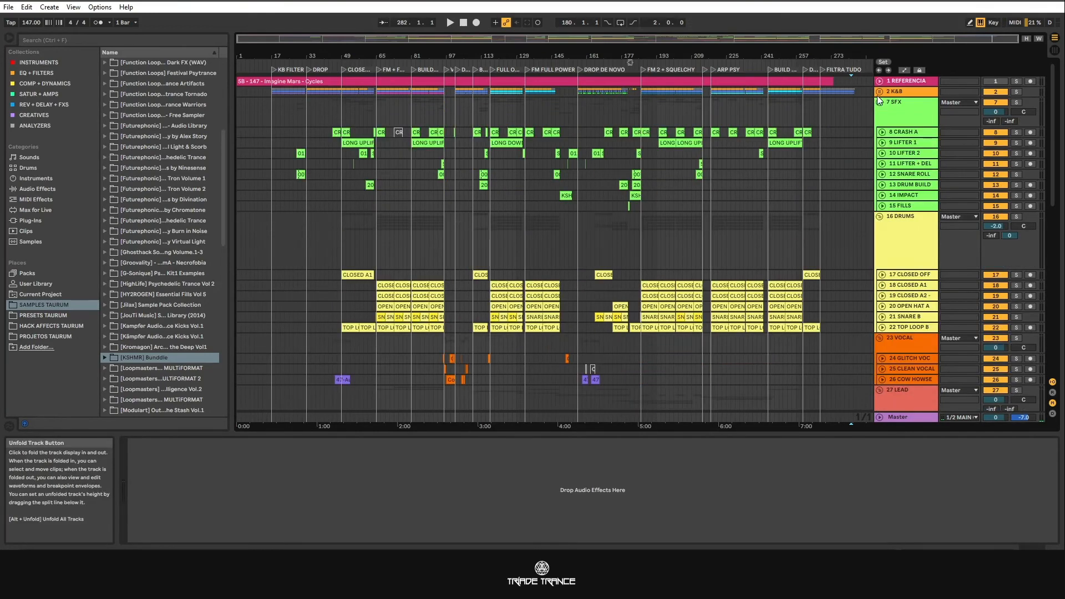
left_click(879, 92)
Step: Collapse the VOWEL STAB and ARPOSO tracks inside the LEAD group to minimum height
scroll(757, 246, "down", 10)
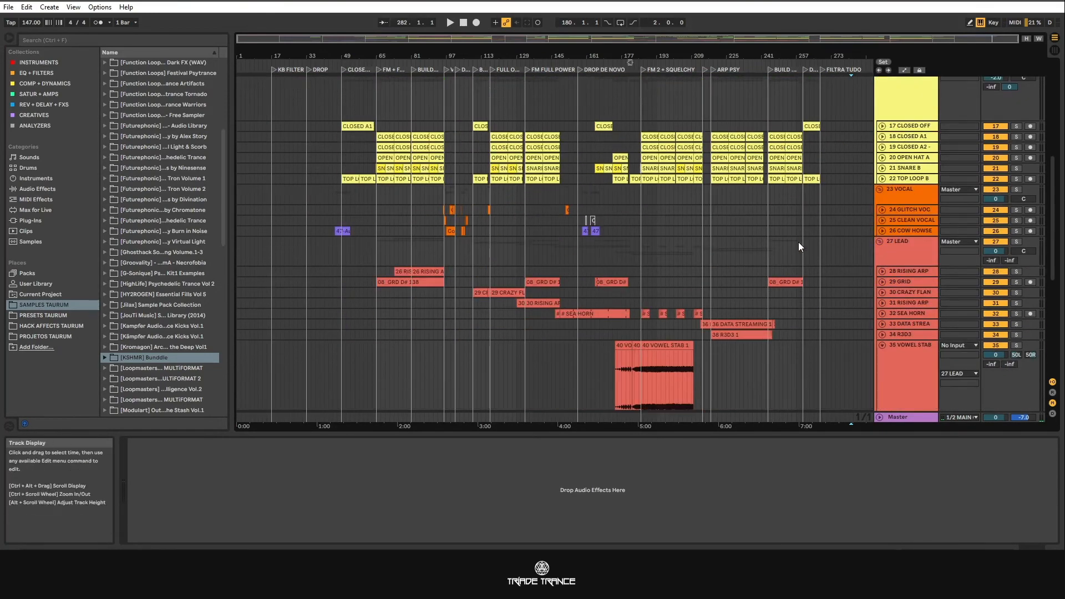
left_click(881, 178)
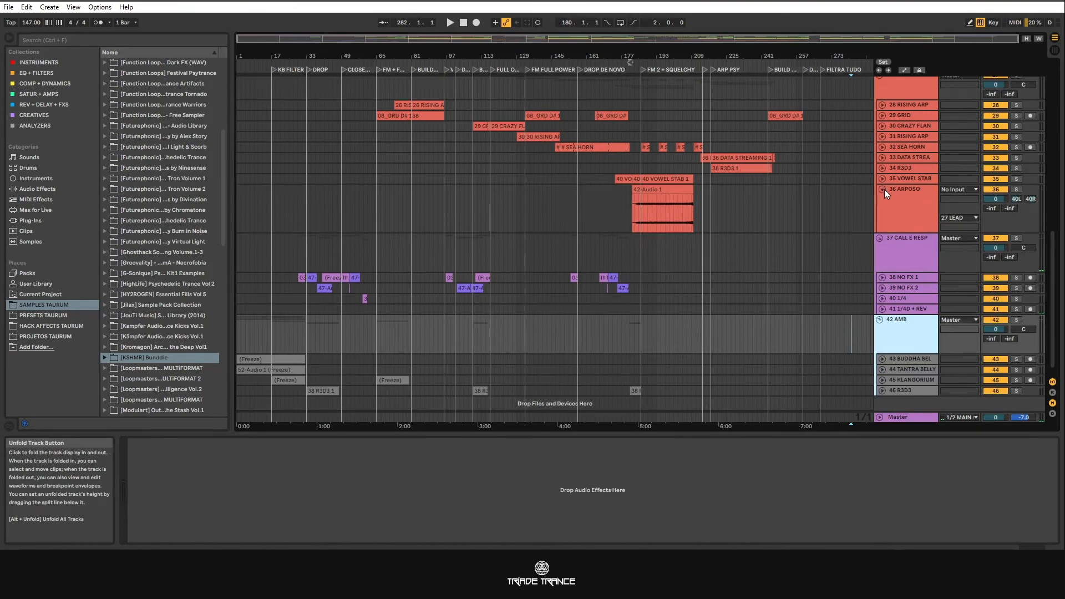
left_click(883, 188)
Step: Fold the AMB, CALL E RESP, DRUMS, VOCAL, SFX and K&B groups, leaving only LEAD unfolded
left_click(879, 282)
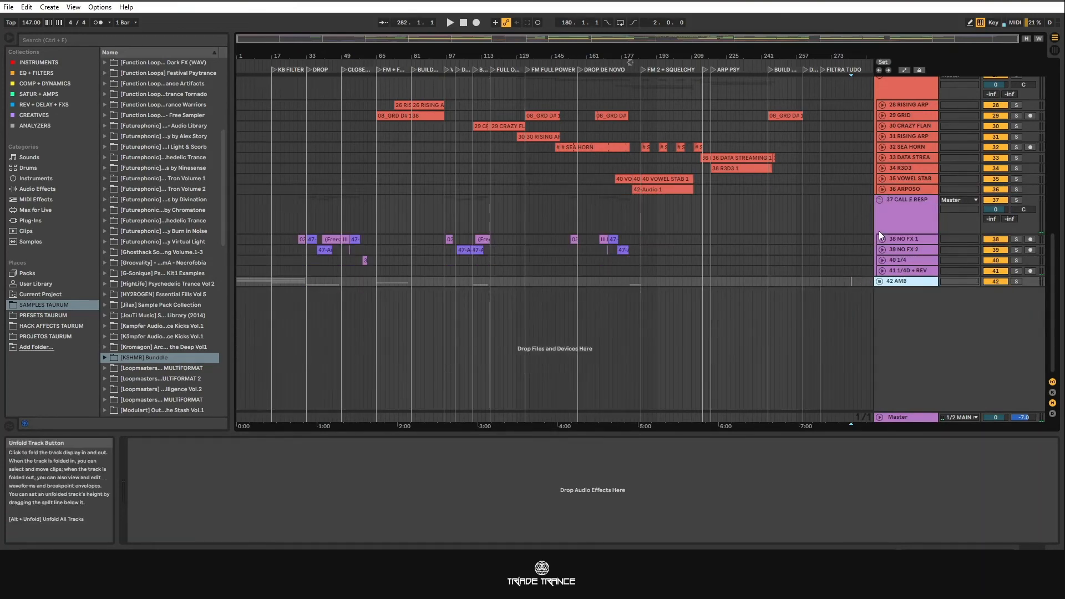
left_click(878, 200)
scroll(884, 223, "up", 8)
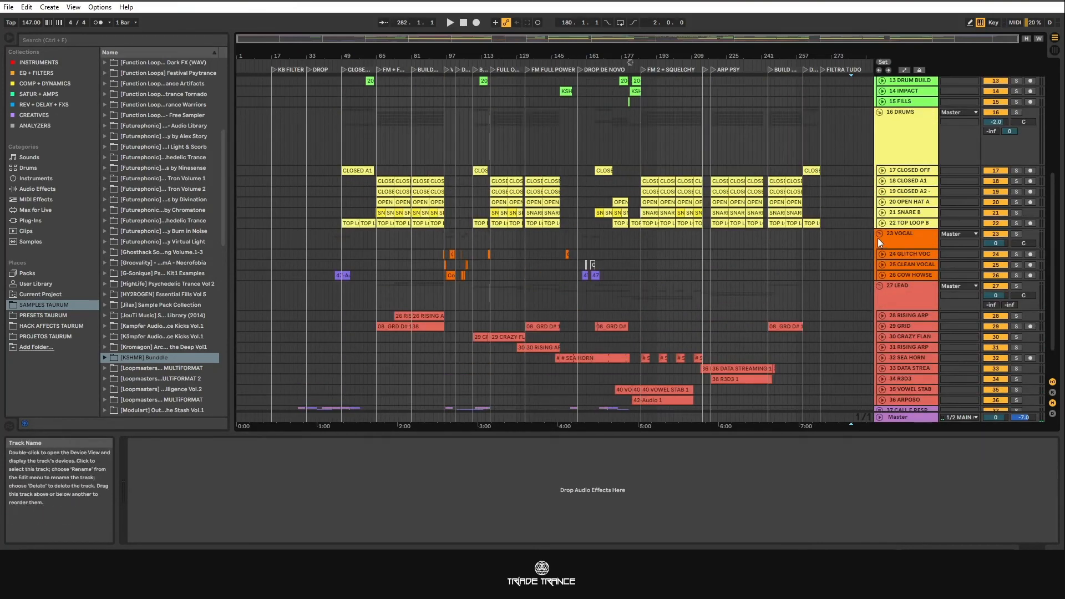
left_click(880, 135)
scroll(879, 138, "up", 2)
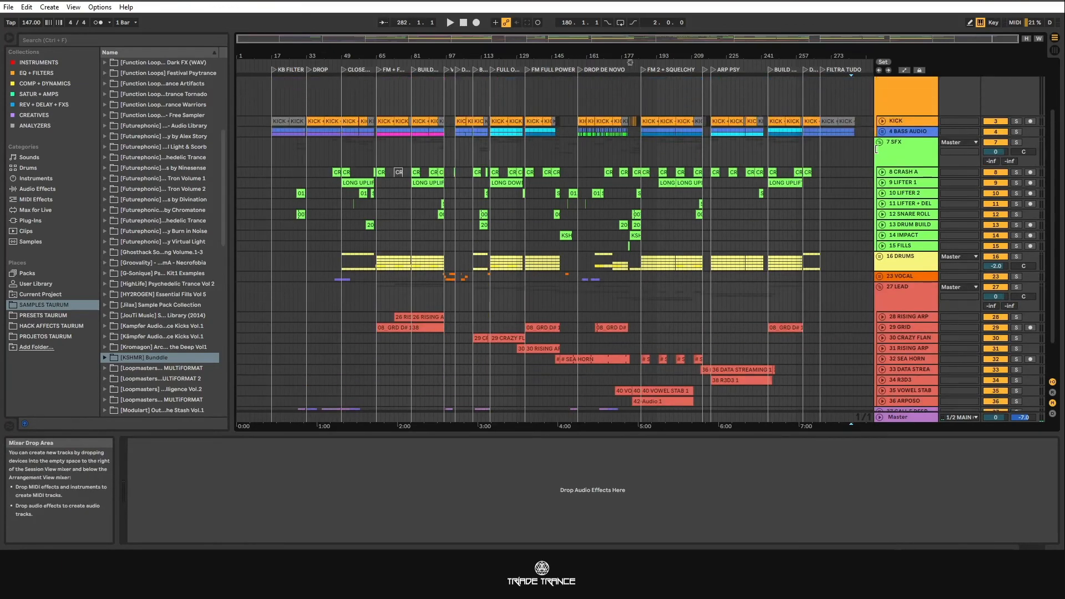
left_click(879, 143)
scroll(879, 133, "up", 2)
left_click(880, 85)
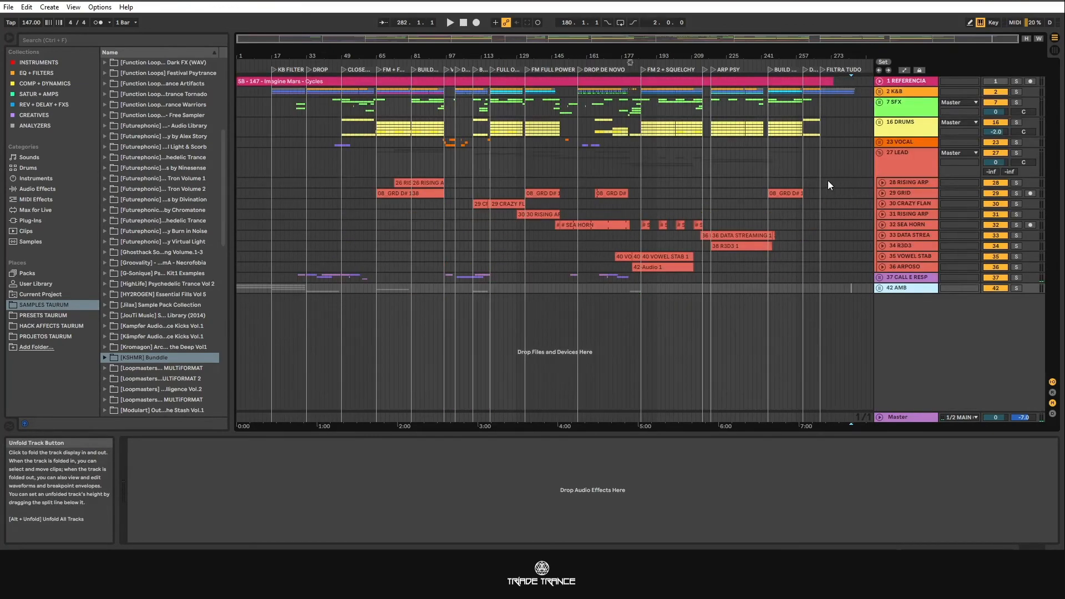
Step: Expand all the LEAD group's tracks from RISING ARP to ARPOSO to view their output routing, and collapse them again
left_click(900, 183)
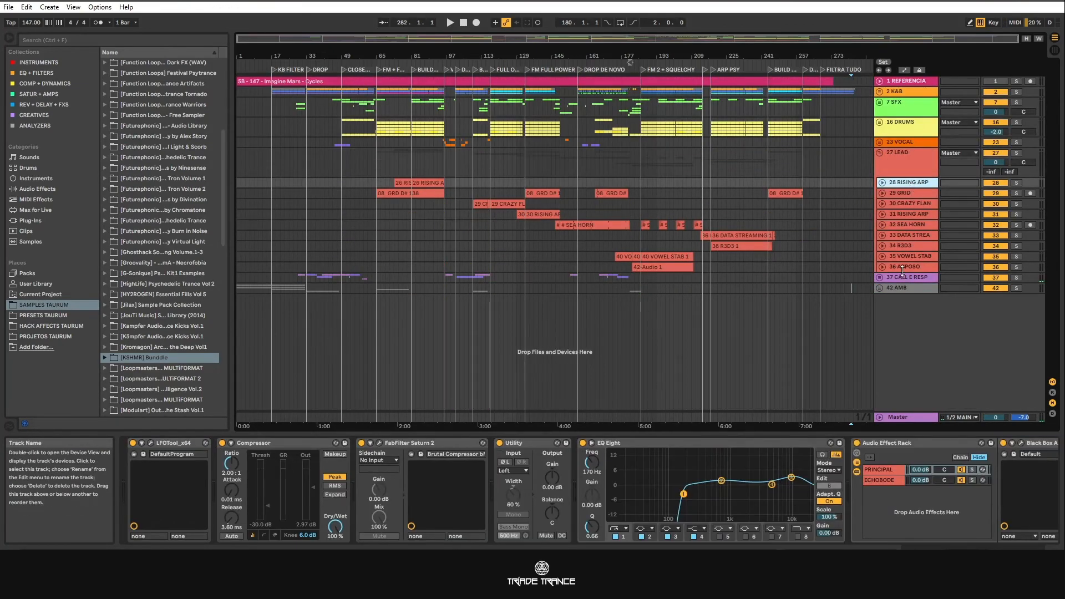
left_click(902, 271, "shift")
key("u")
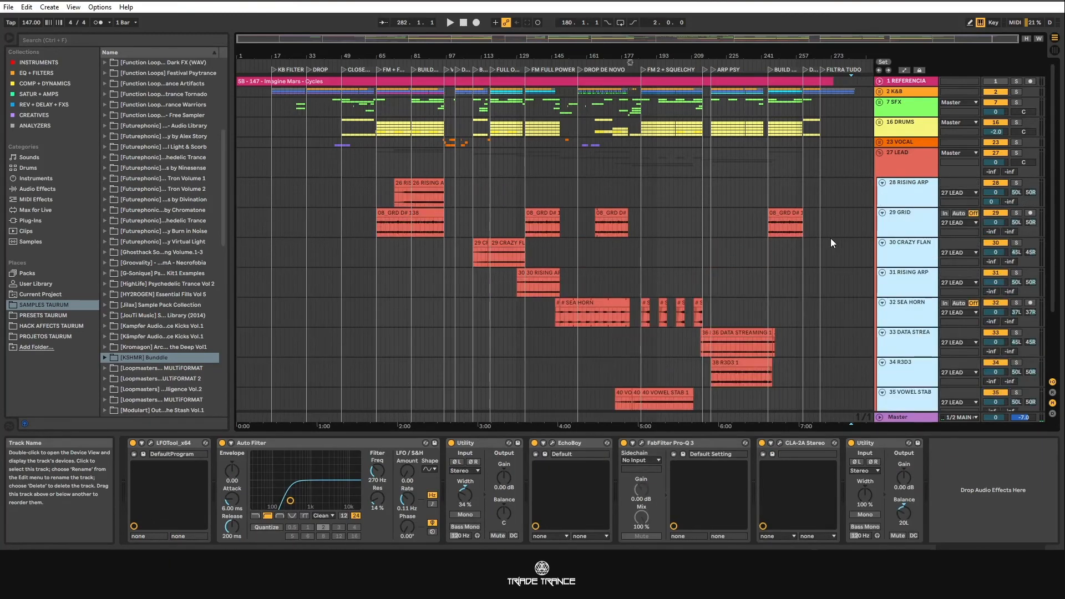
scroll(835, 243, "down", 3)
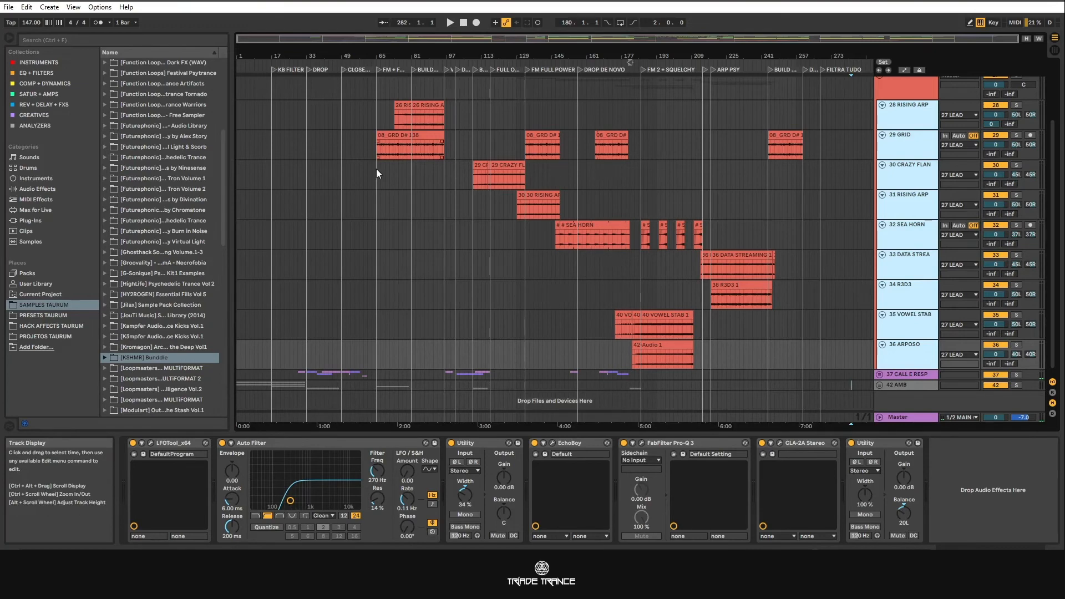
left_click_drag(894, 219, 897, 171)
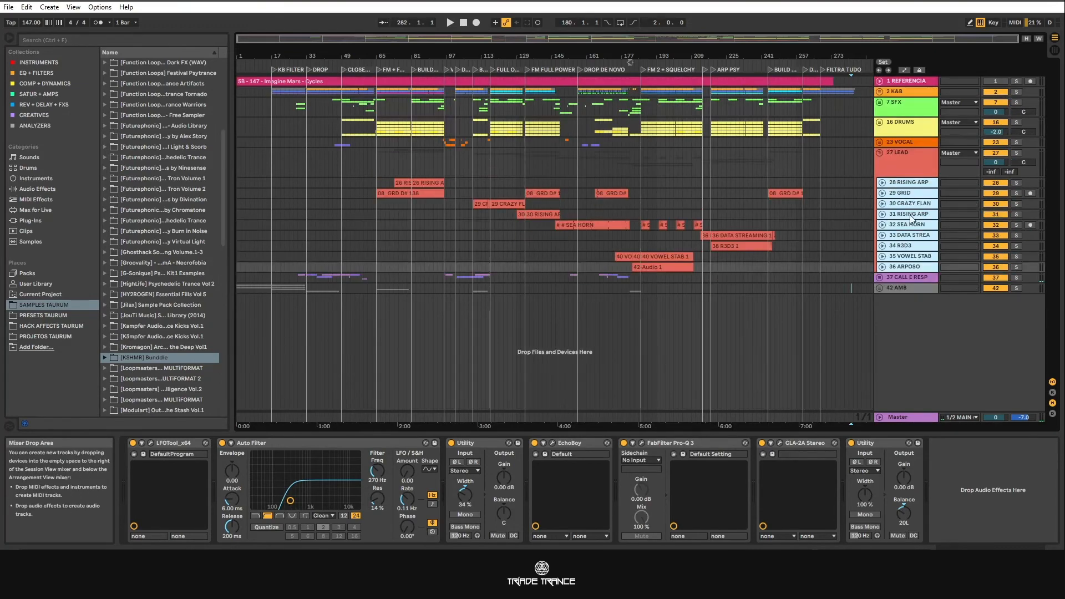
Step: Examine the LEAD group and the Master channel in the Session View mixer, and return to the Arrangement
left_click(908, 168)
key("Tab")
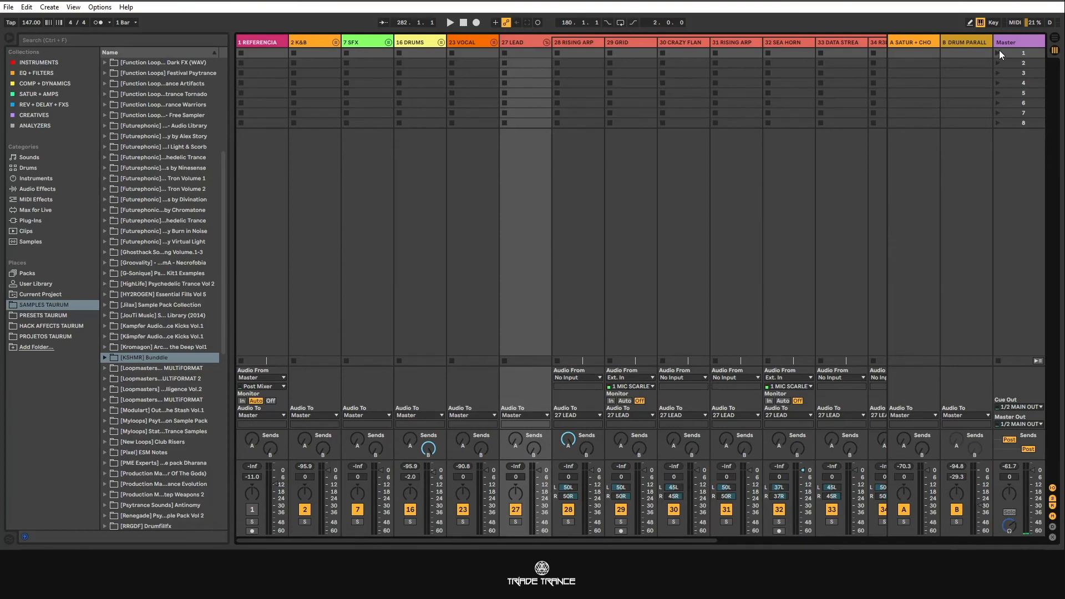
left_click(1014, 43)
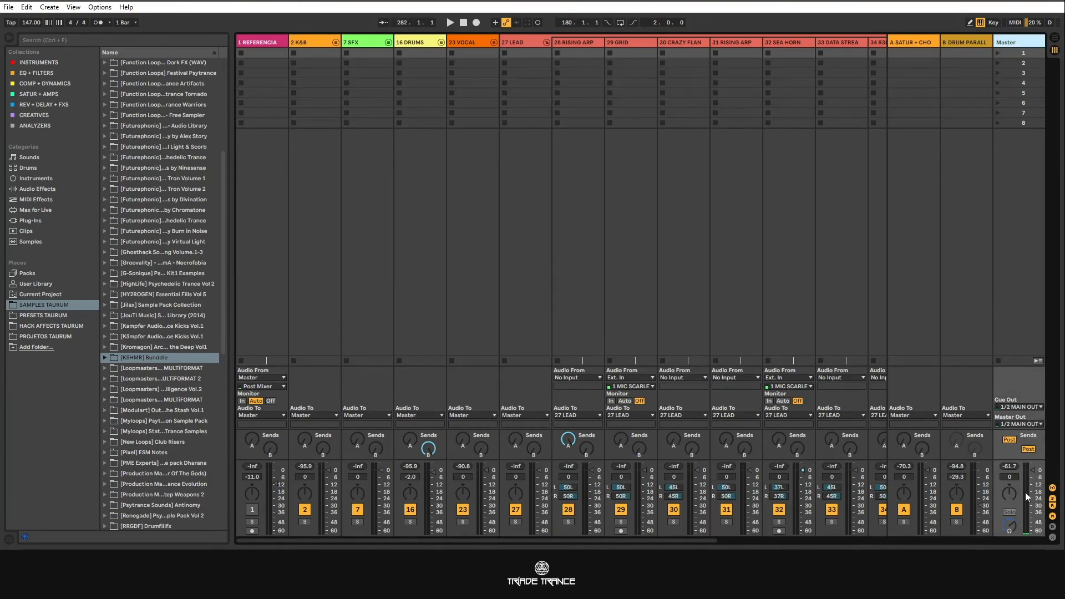
key("Tab")
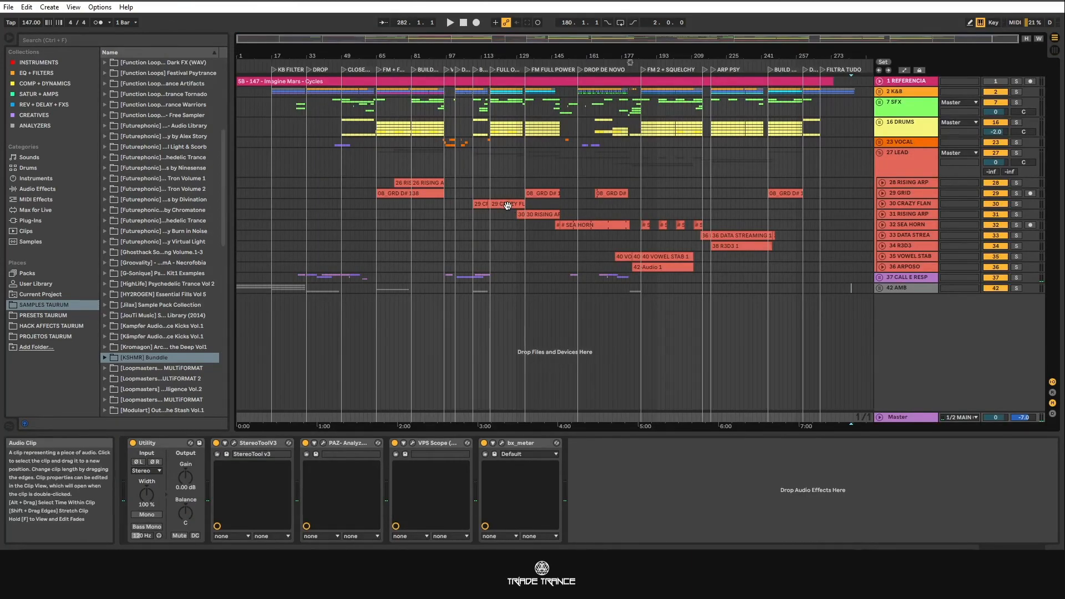
Step: Set the arrangement loop to the GRID clip under DROP DE NOVO, toggling the loop off and on
left_click(606, 194)
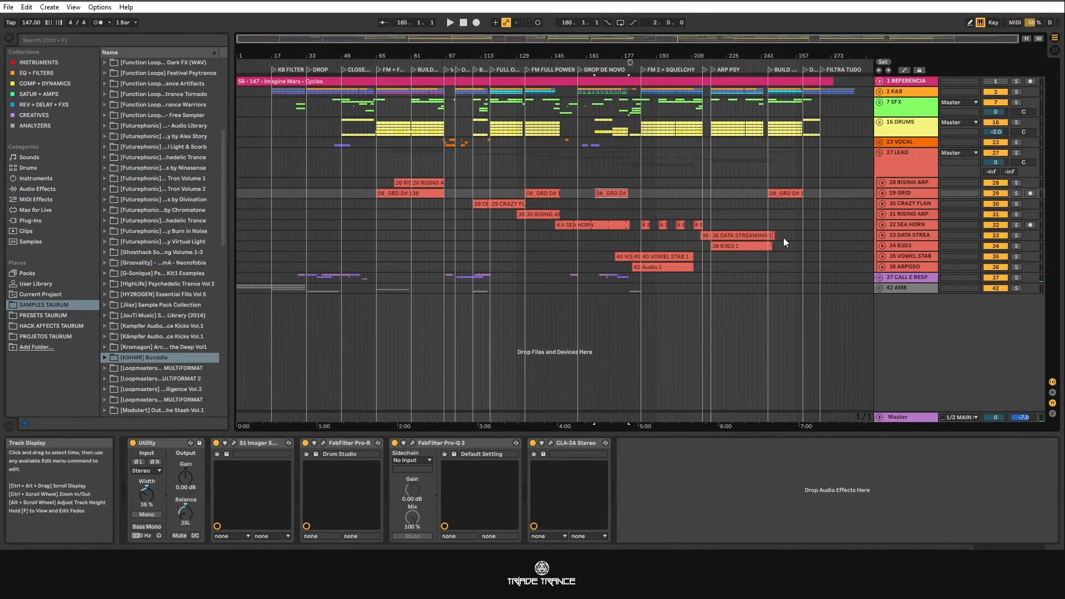
key("ctrl+l")
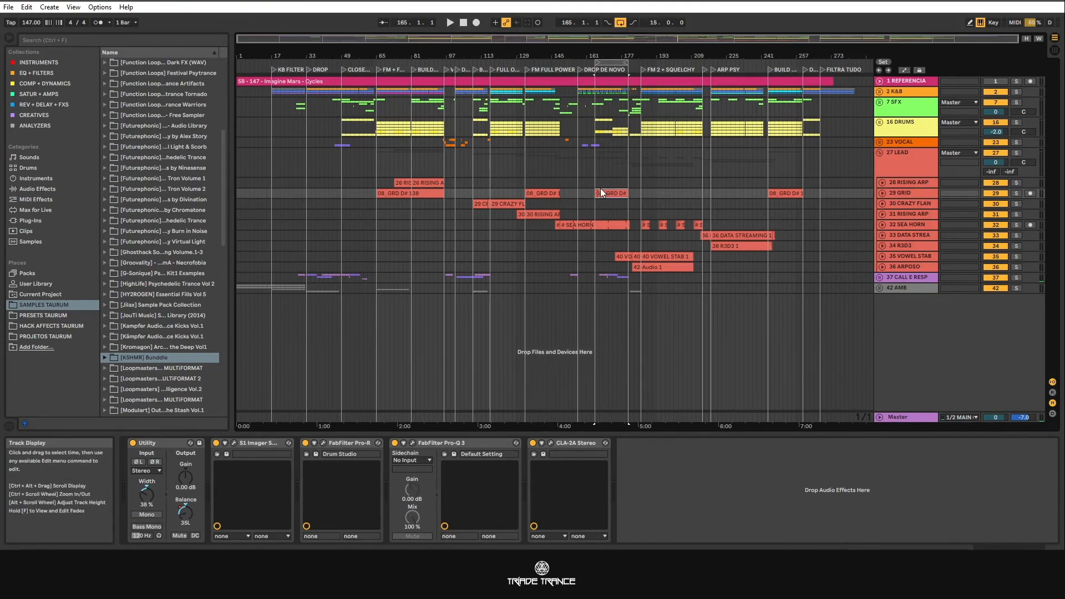
left_click(622, 23)
left_click(622, 22)
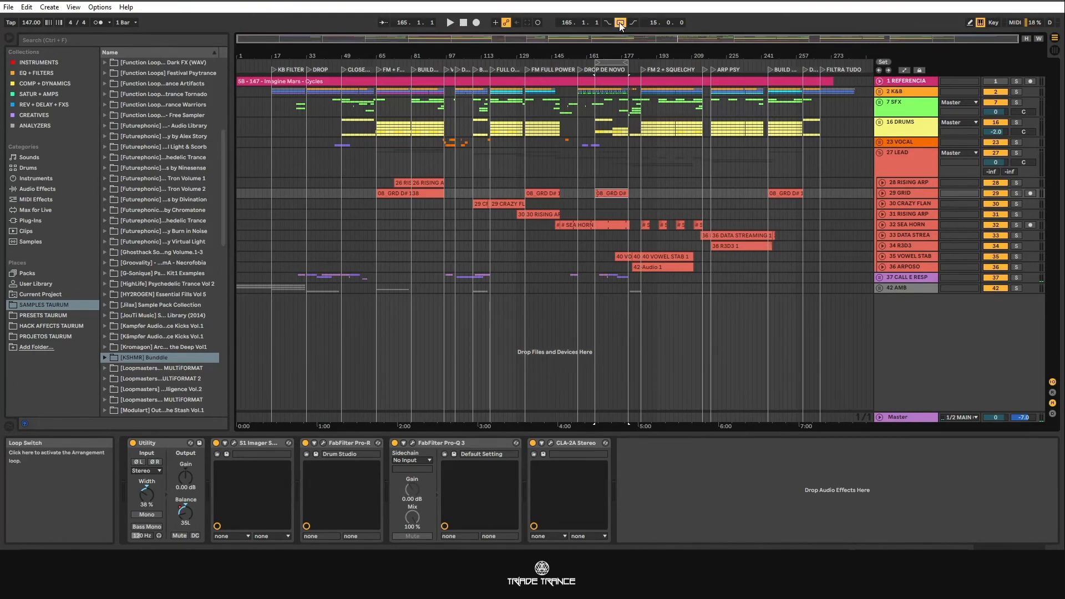
left_click(620, 26)
left_click(620, 26)
Step: Fold the LEAD group in the Session View mixer, solo it and play the looped section
key("Tab")
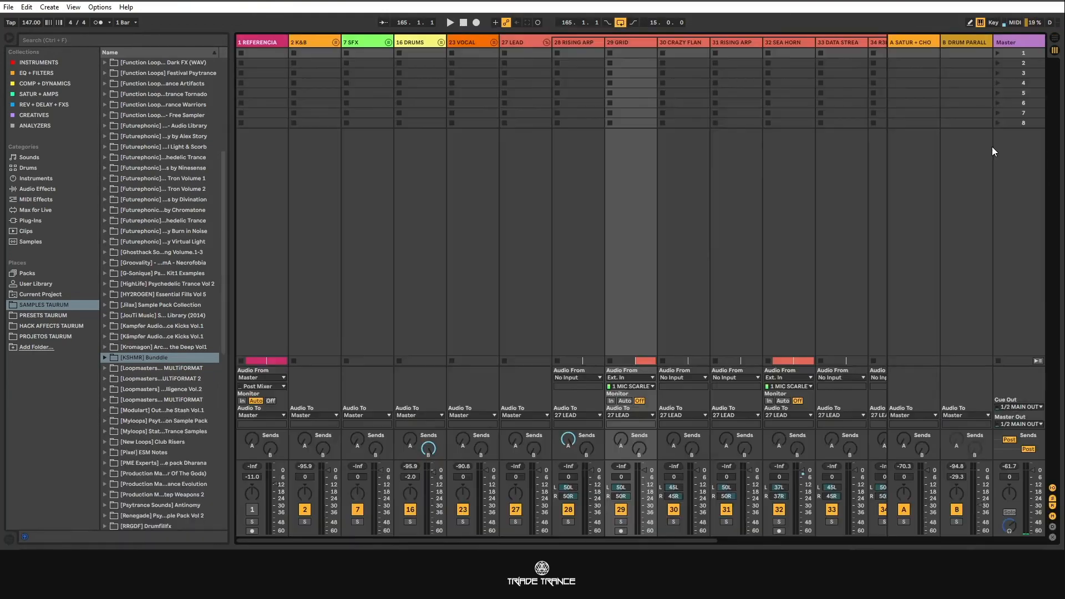
left_click(547, 43)
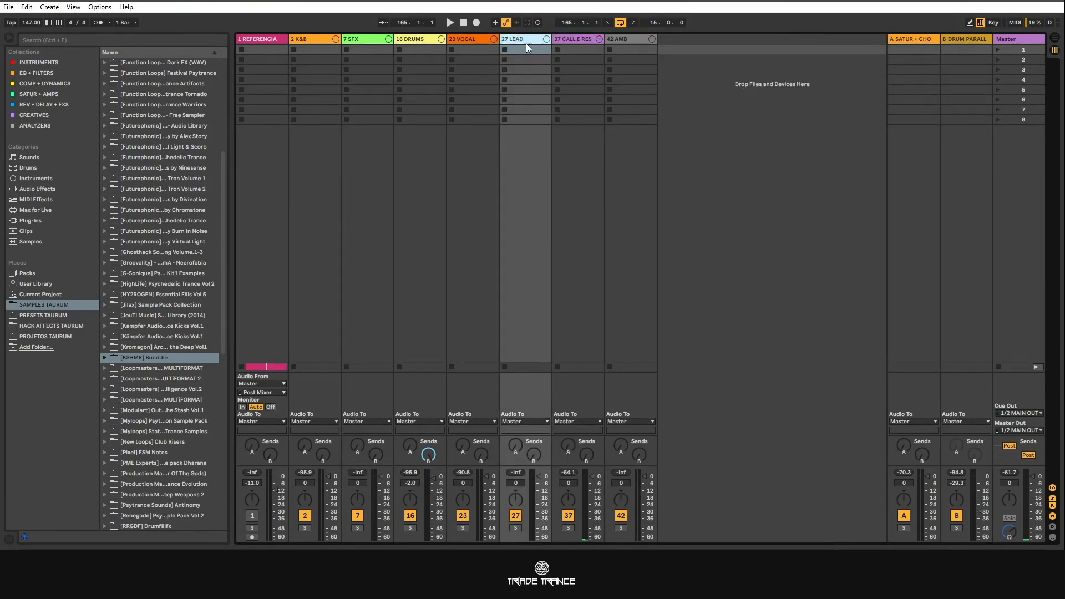
left_click(546, 40)
left_click(546, 44)
left_click(516, 527)
key("space")
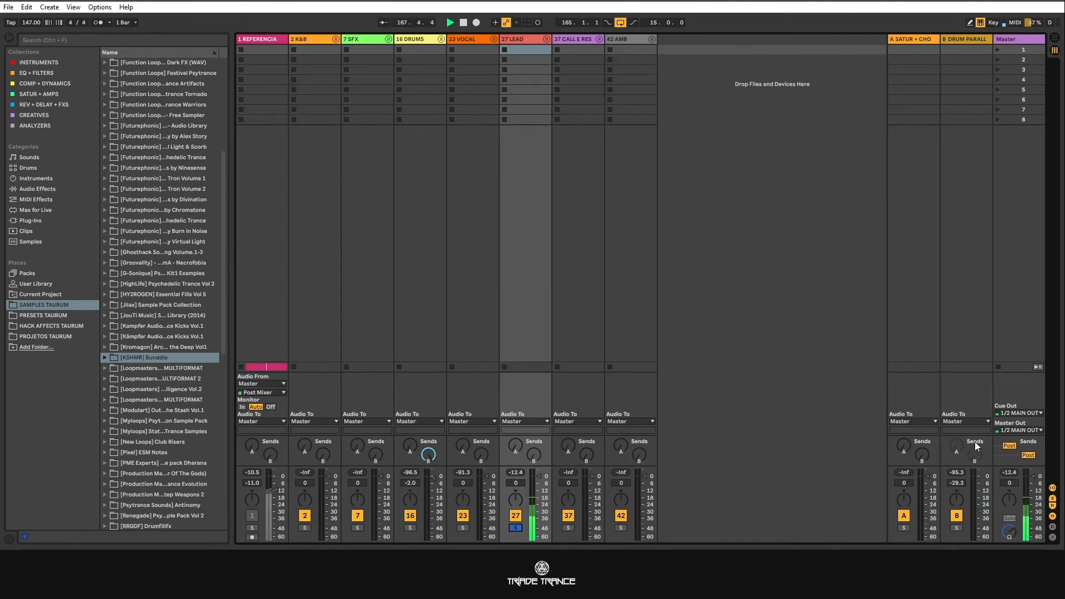
Step: Unfold the LEAD group in the Arrangement and check its member channels in the Session View mixer
key("Tab")
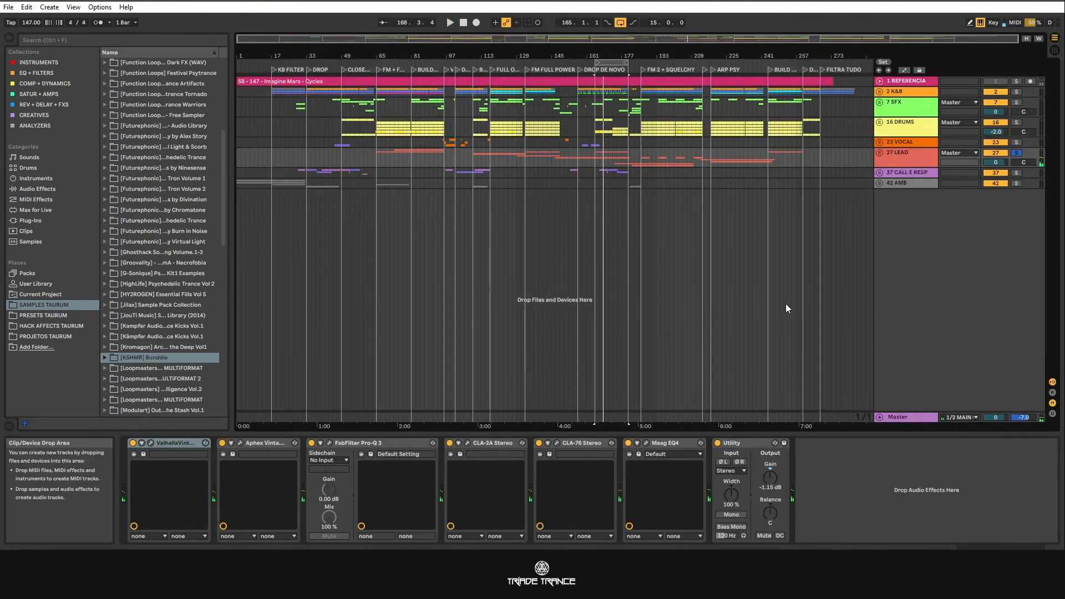
left_click(880, 152)
key("Tab")
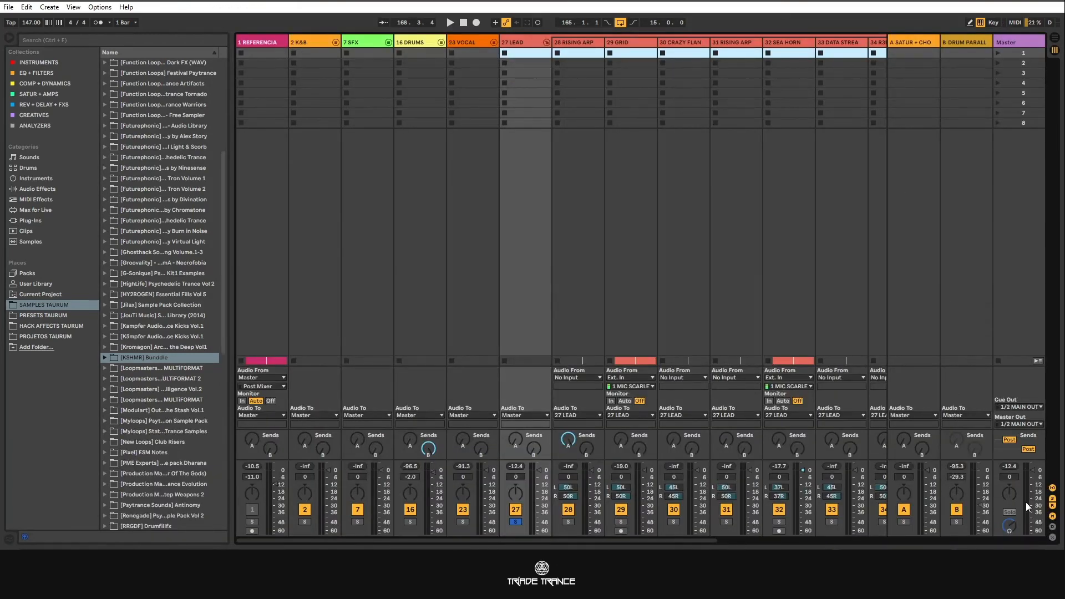
key("Tab")
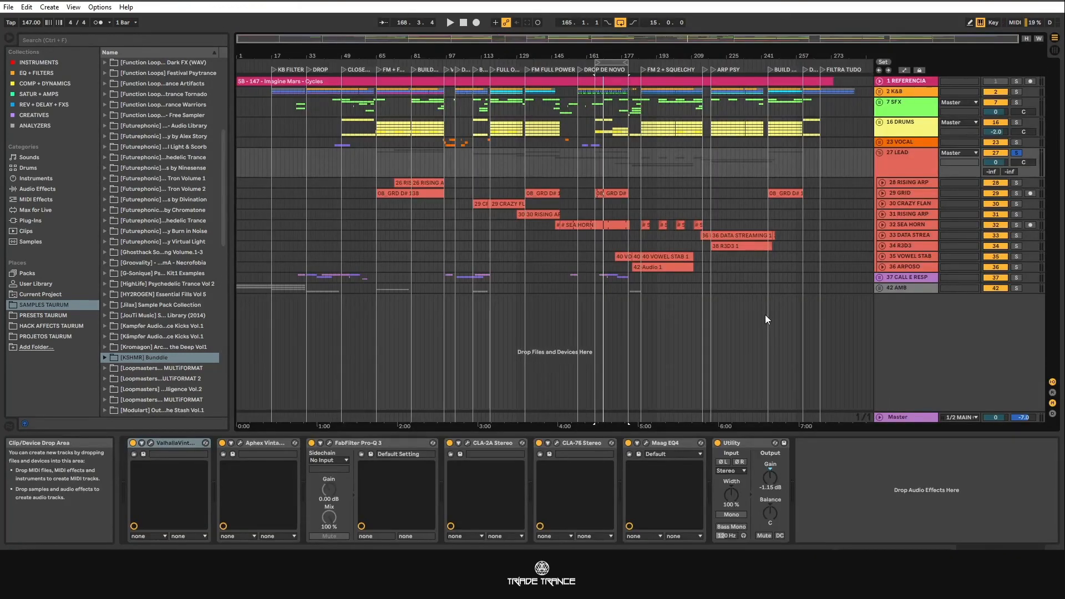
Step: Examine the individual device chains of the LEAD group's tracks from RISING ARP to R3D3
left_click(907, 184)
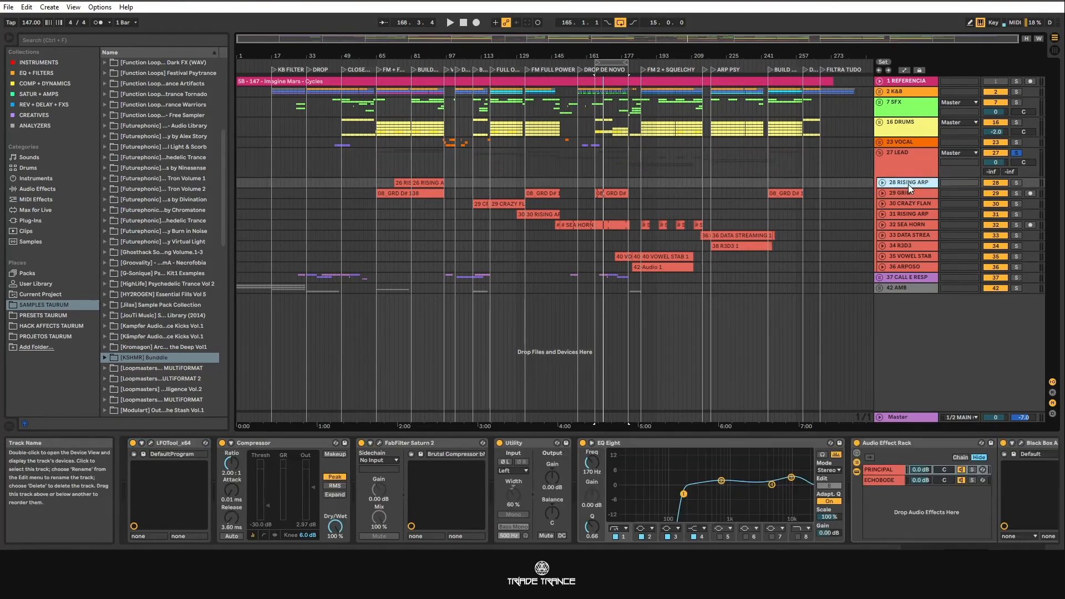
left_click(904, 194)
left_click(900, 204)
left_click(897, 211)
left_click(898, 224)
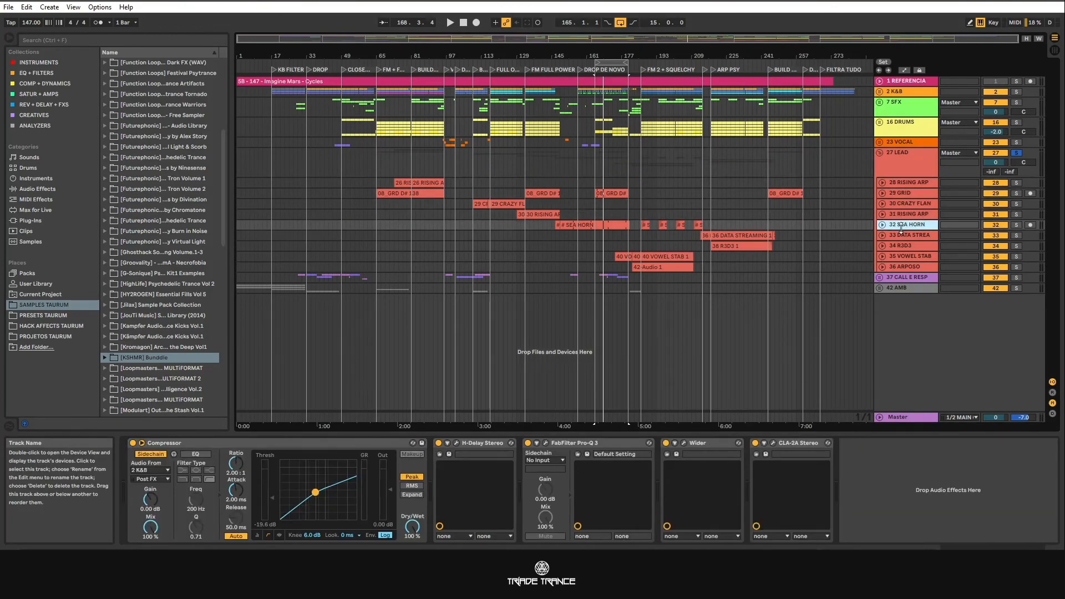
left_click(899, 235)
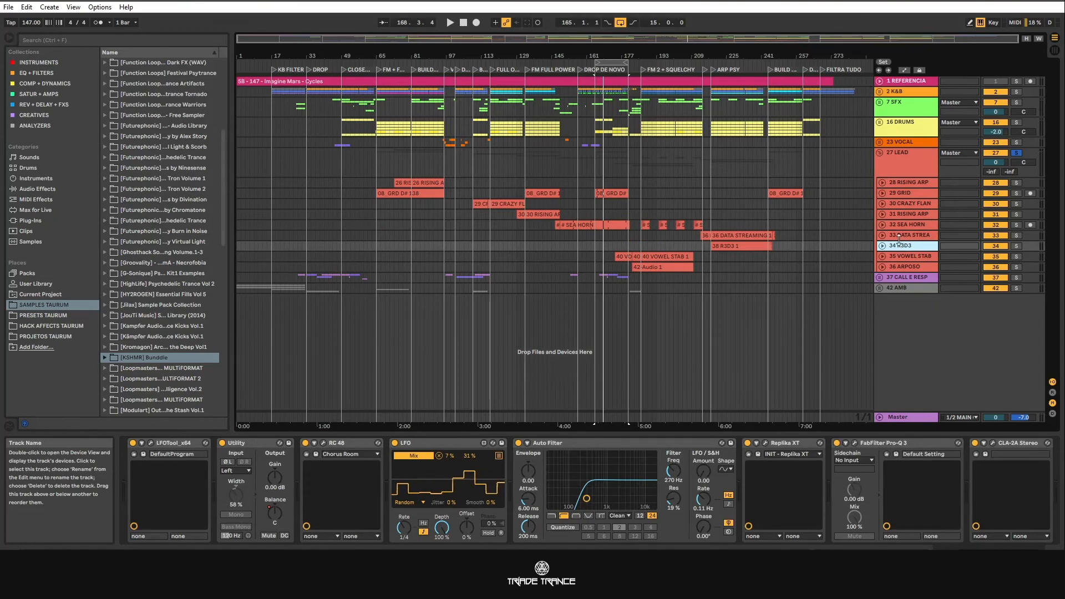
Step: Examine the LEAD group's own effects from the Valhalla reverb to Utility, comparing them with the ARPOSO track
left_click(903, 167)
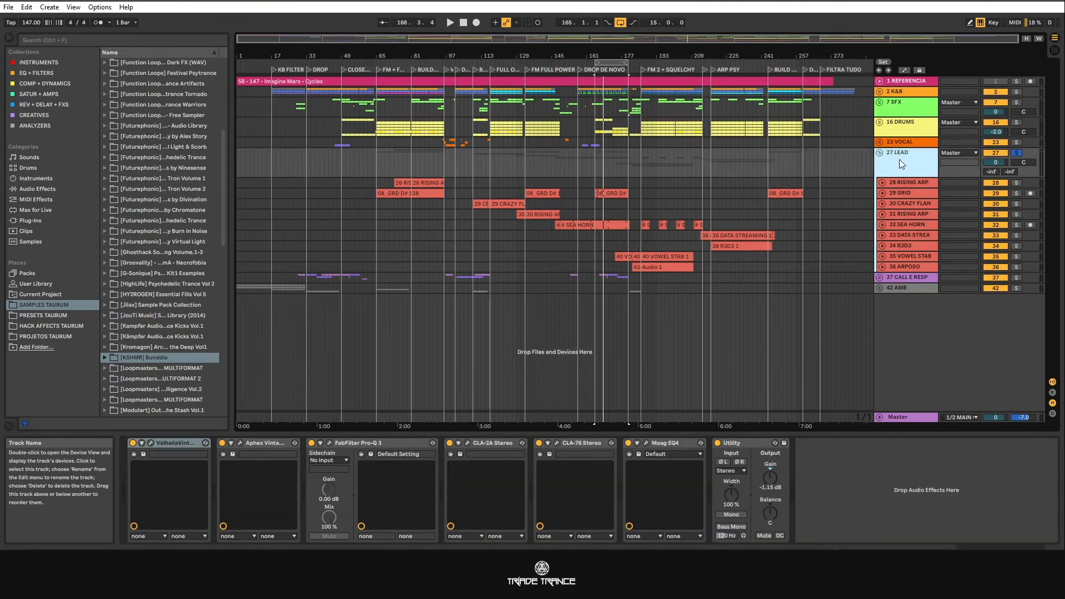
left_click(739, 443)
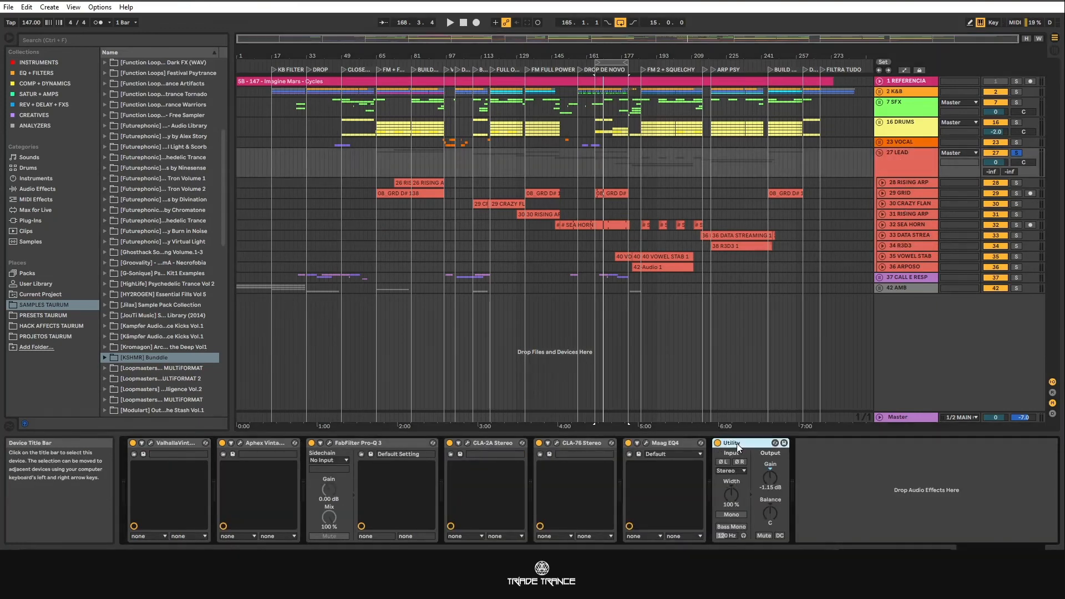
left_click(175, 445)
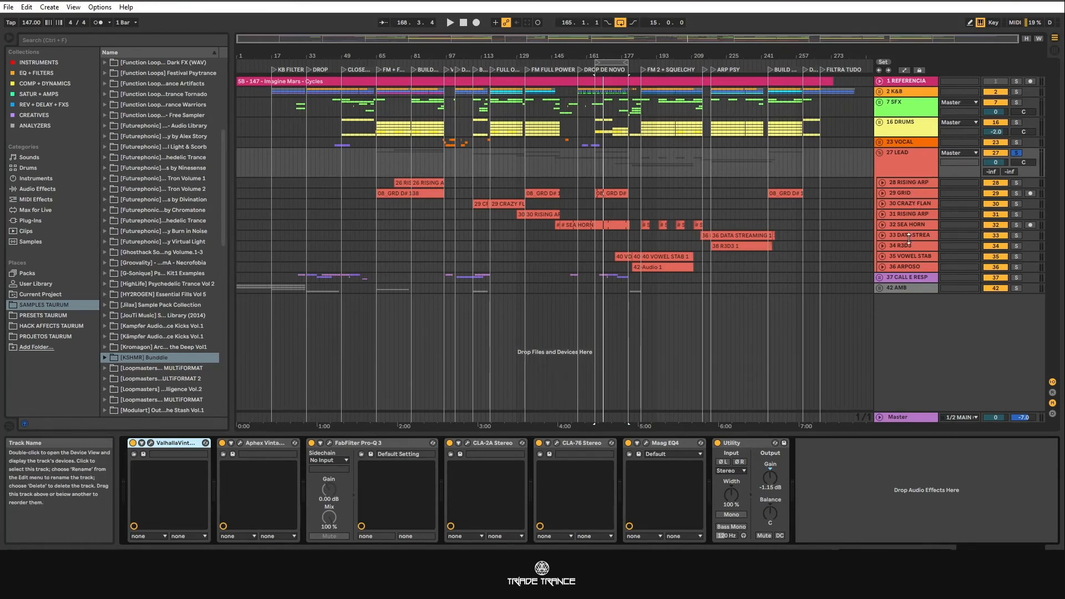
left_click(906, 267)
left_click(904, 167)
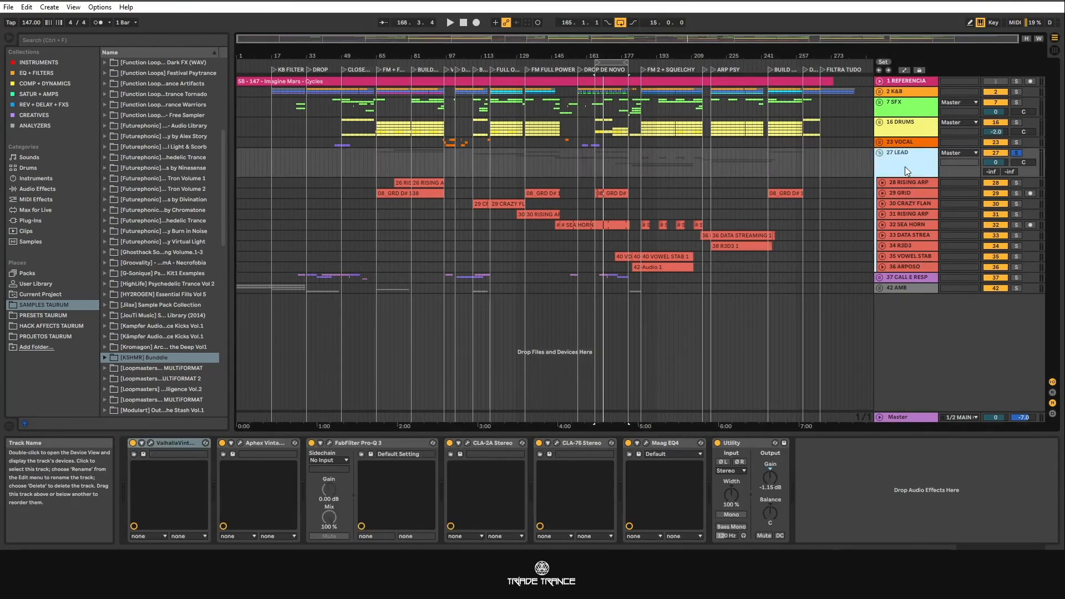
Step: Show the return tracks, inspect return A's effects, and set the LEAD group's send B to -25.6 dB
left_click(1053, 392)
left_click(903, 398)
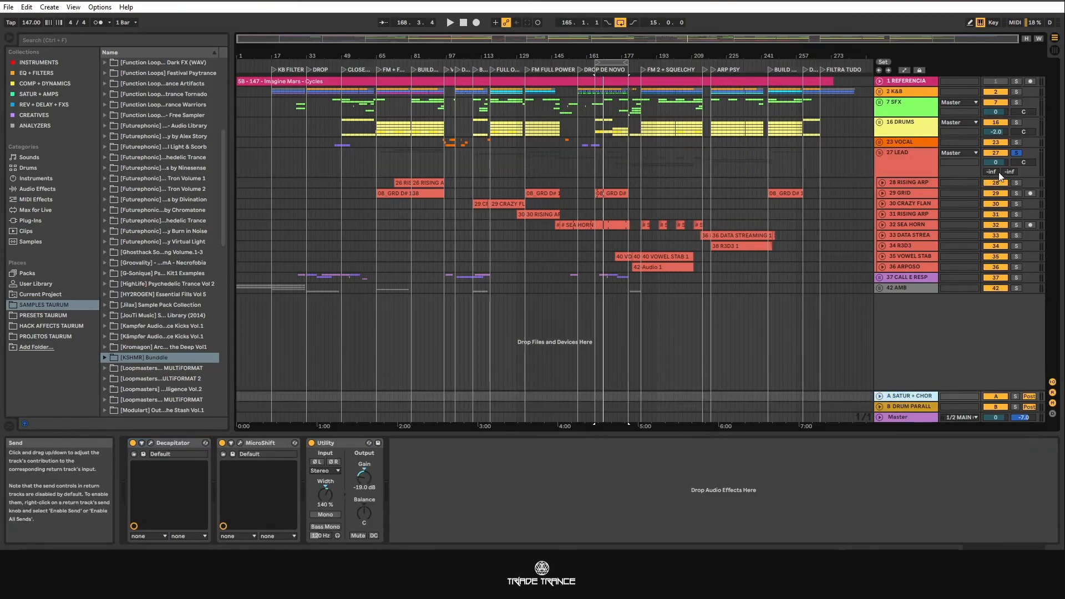
left_click_drag(1010, 171, 1010, 169)
left_click(904, 166)
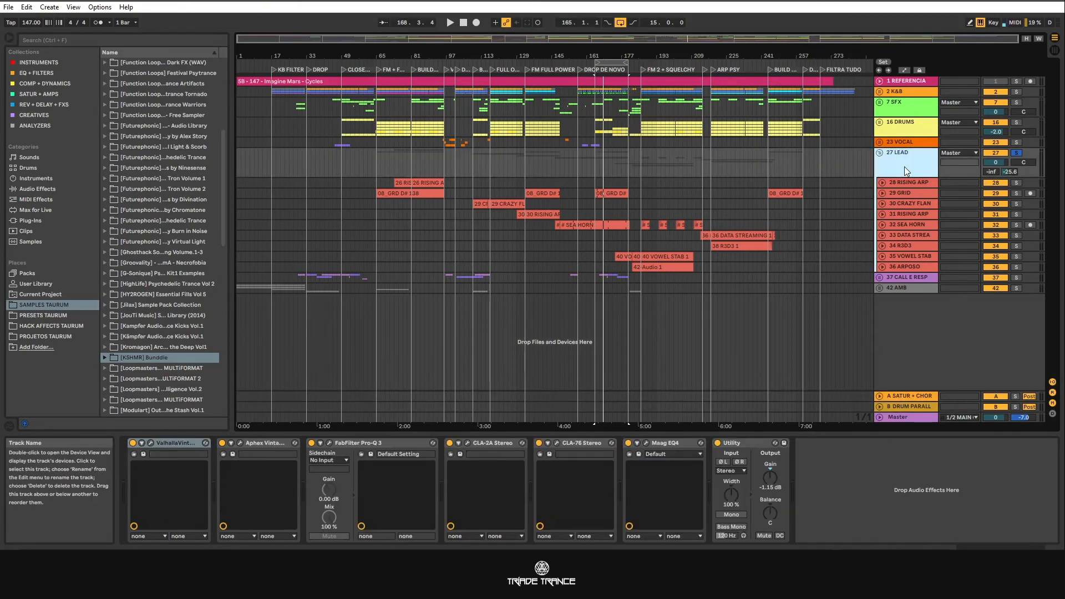
Step: Compare the device chains of RISING ARP, the LEAD group and return A, and play the soloed group briefly
left_click(906, 214)
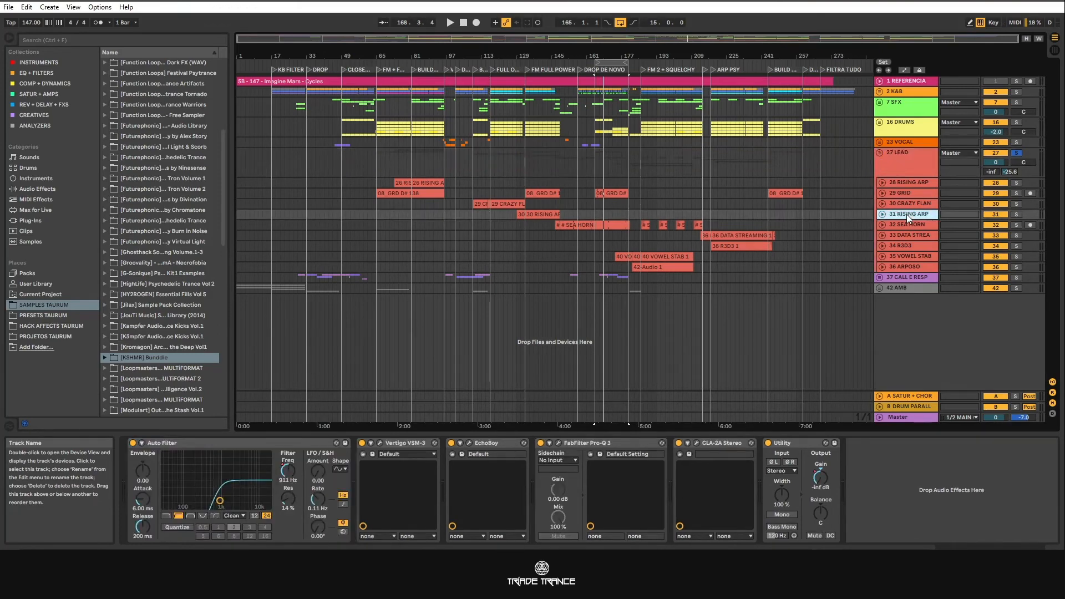
left_click(911, 162)
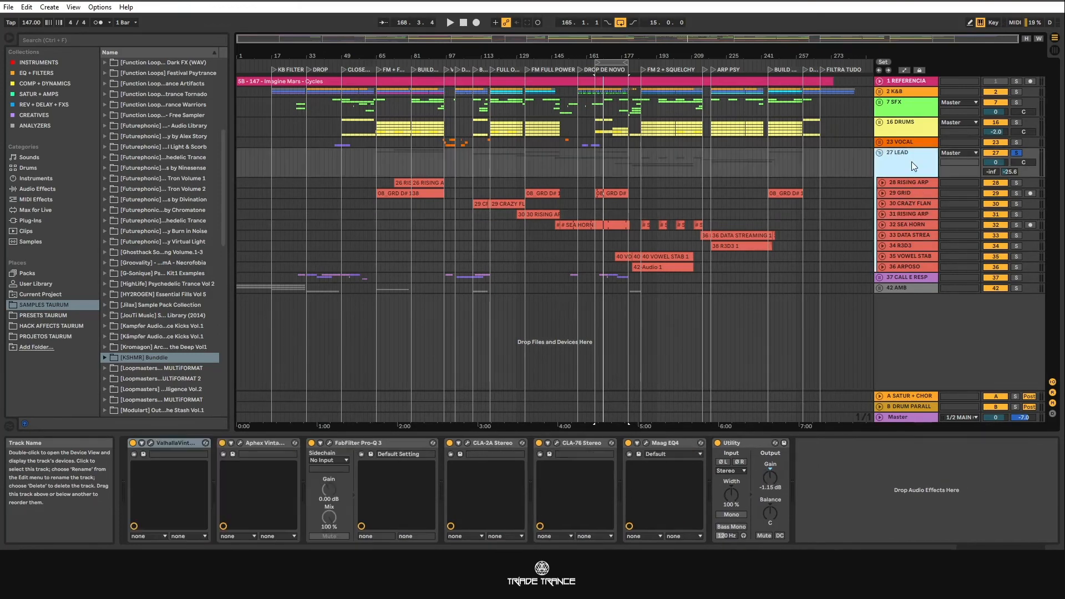
left_click(915, 396)
key("Tab")
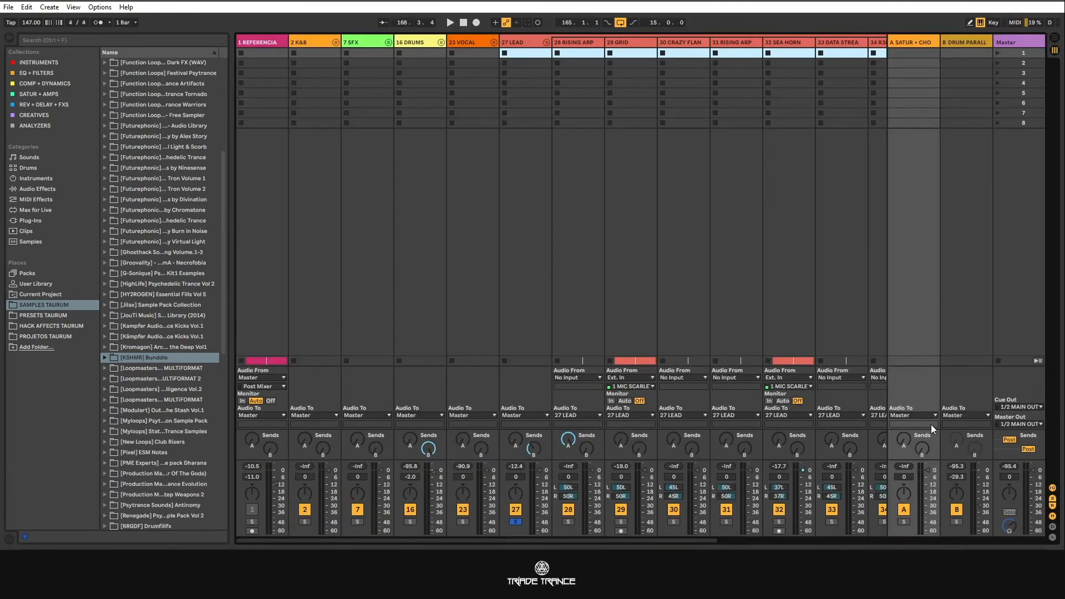
key("space")
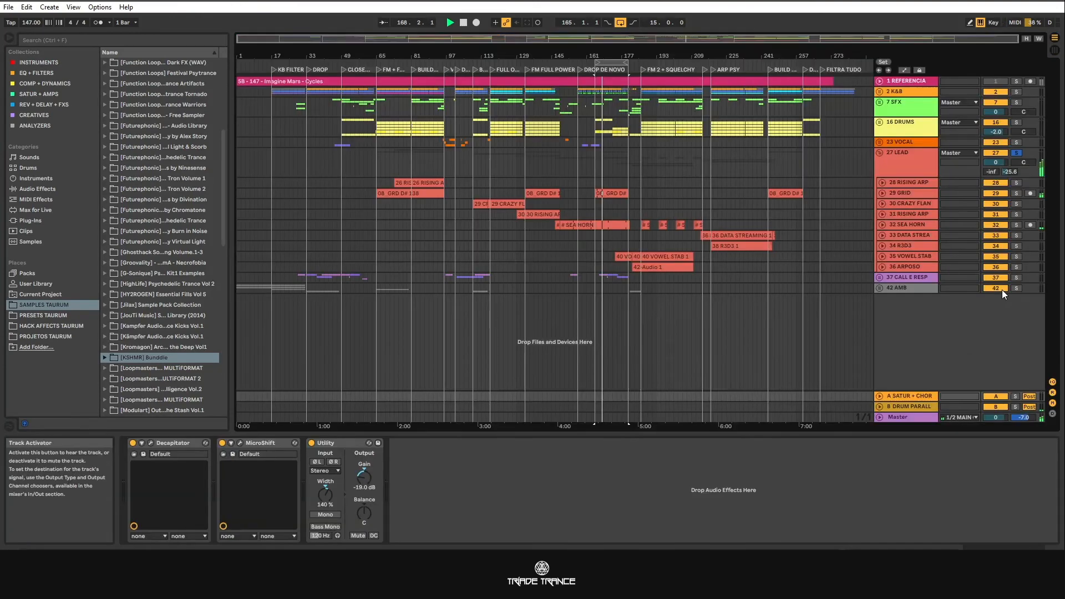
key("Tab")
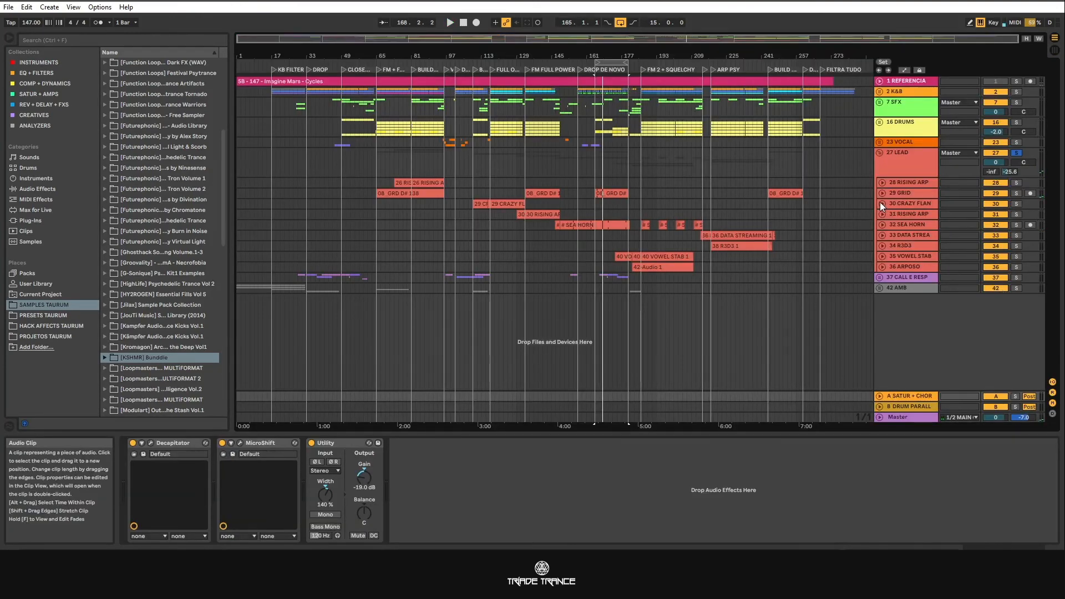
Step: Play the soloed LEAD group and check its level against the Master level in the Session View mixer
left_click(901, 160)
key("Tab")
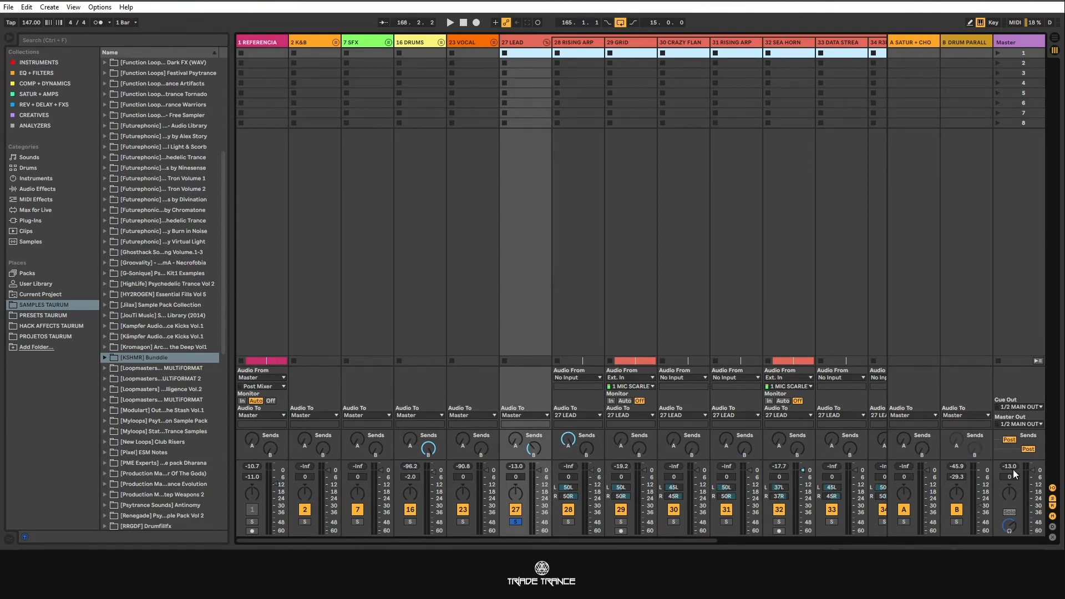
key("space")
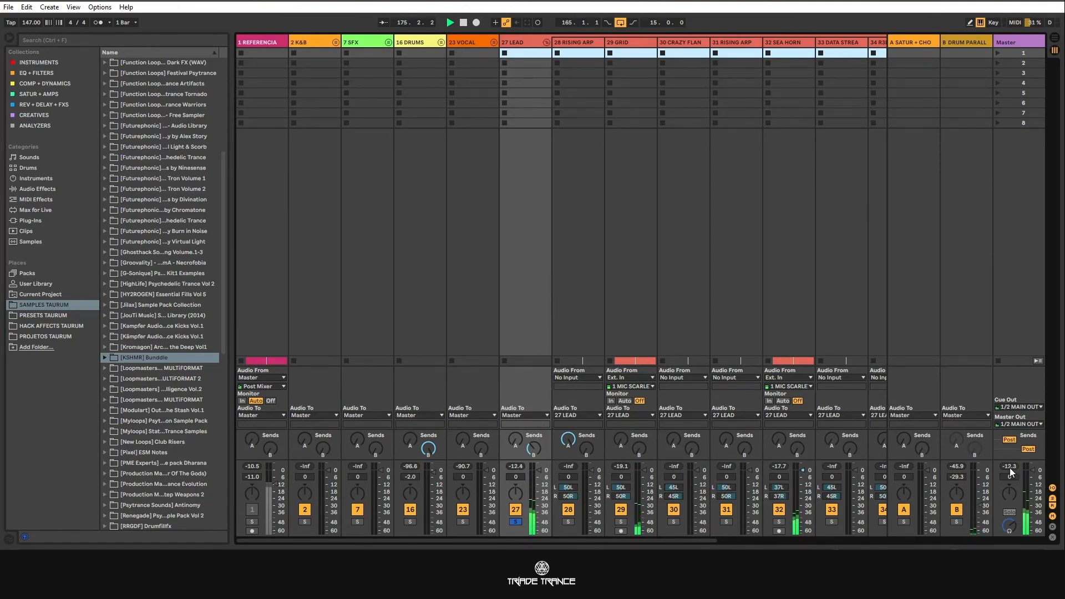
key("Tab")
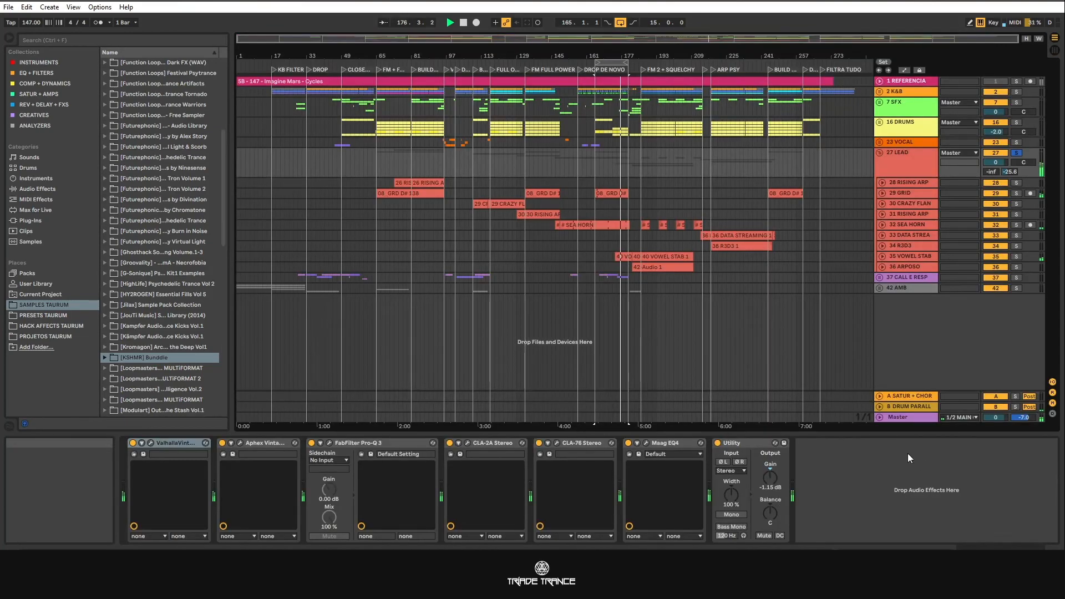
Step: Inspect the effects of the LEAD group and return A, and set the LEAD group's send B to -inf
left_click(908, 168)
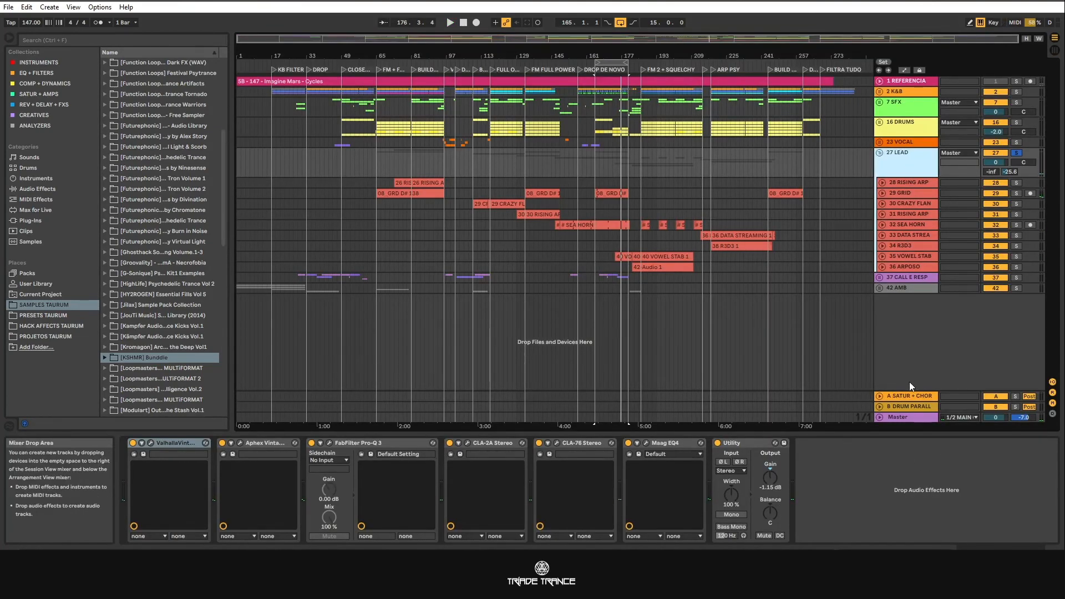
left_click(907, 396)
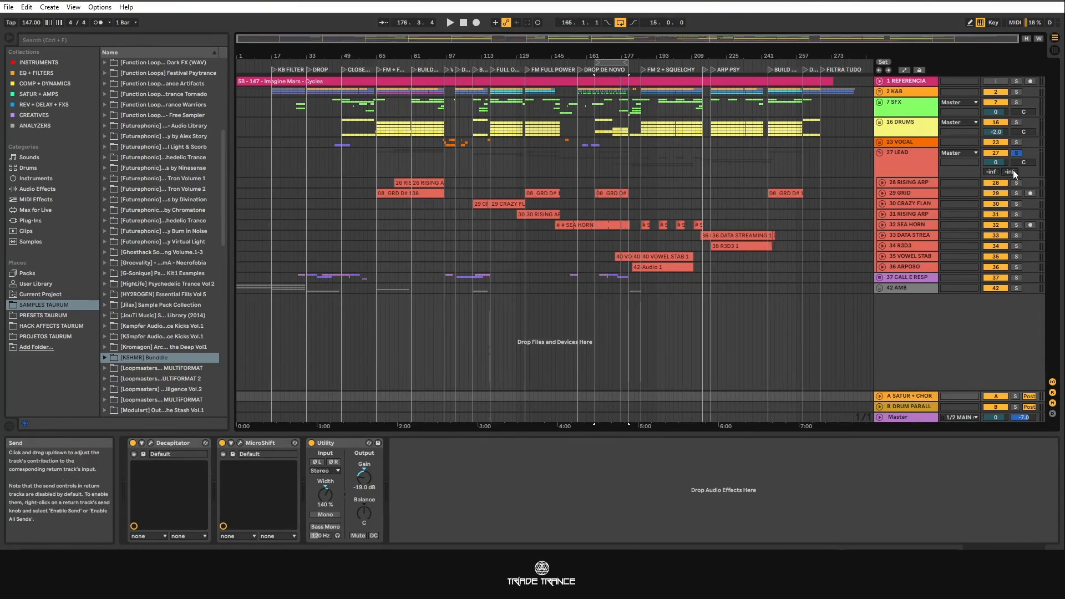
key("Tab")
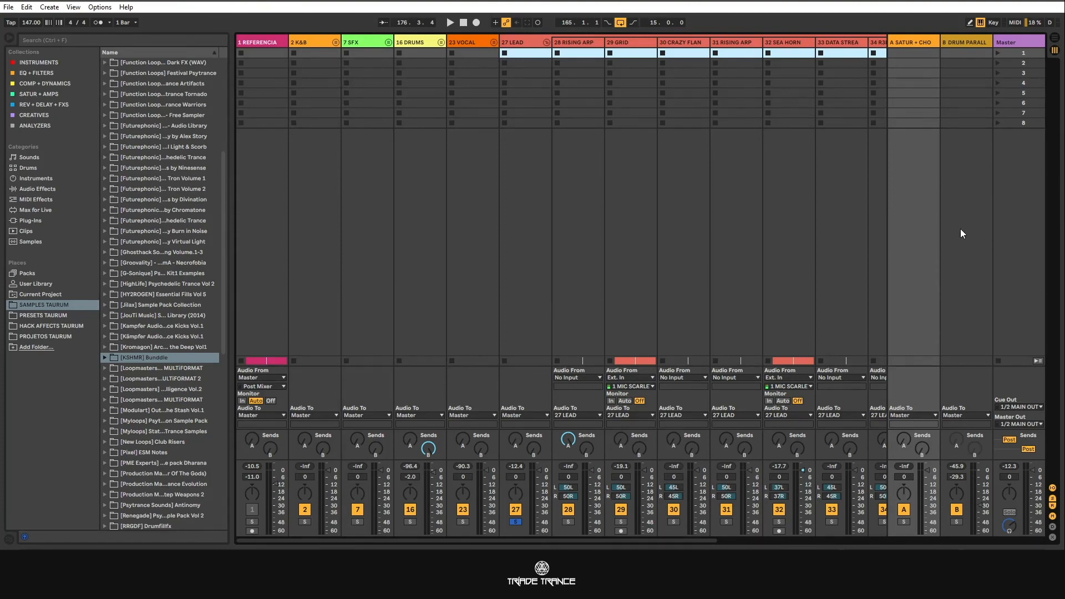
key("Tab")
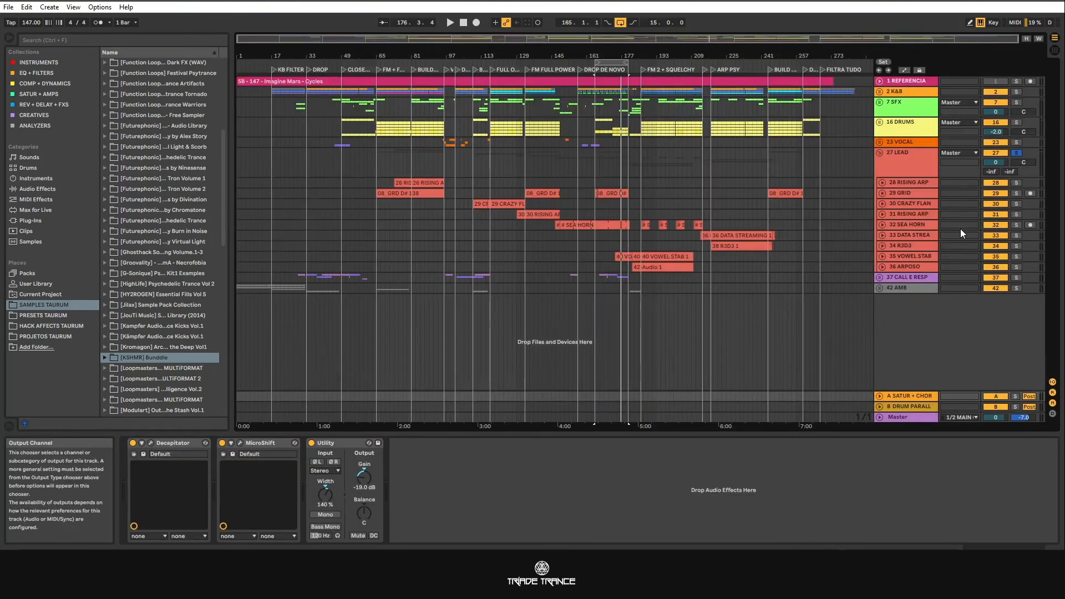
Step: Fold and unfold the LEAD group, and look over the track commands available for it
left_click(879, 152)
left_click(879, 152)
left_click(903, 164)
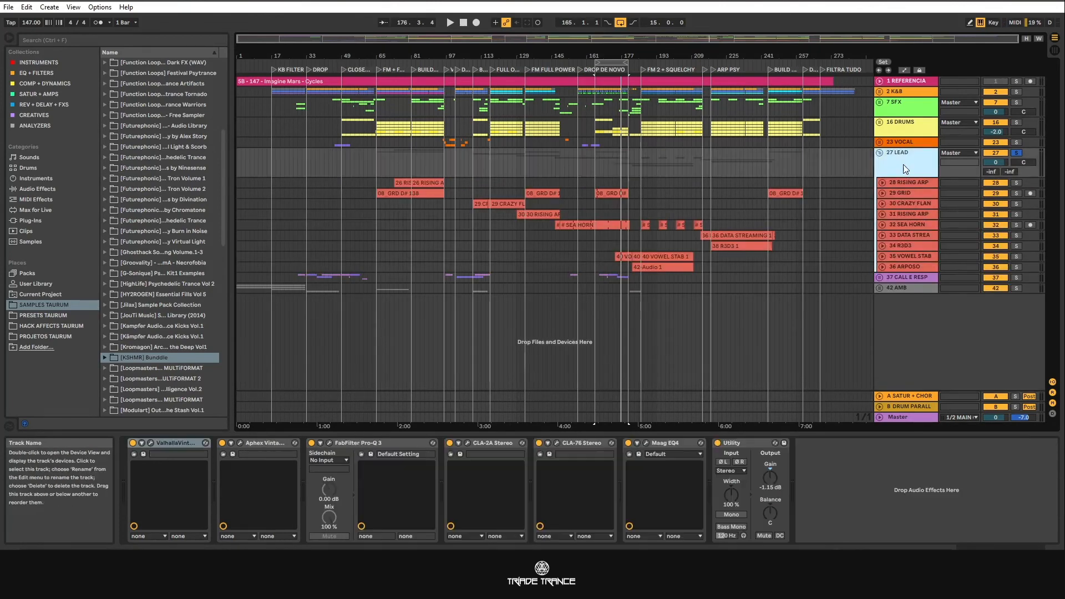
right_click(913, 161)
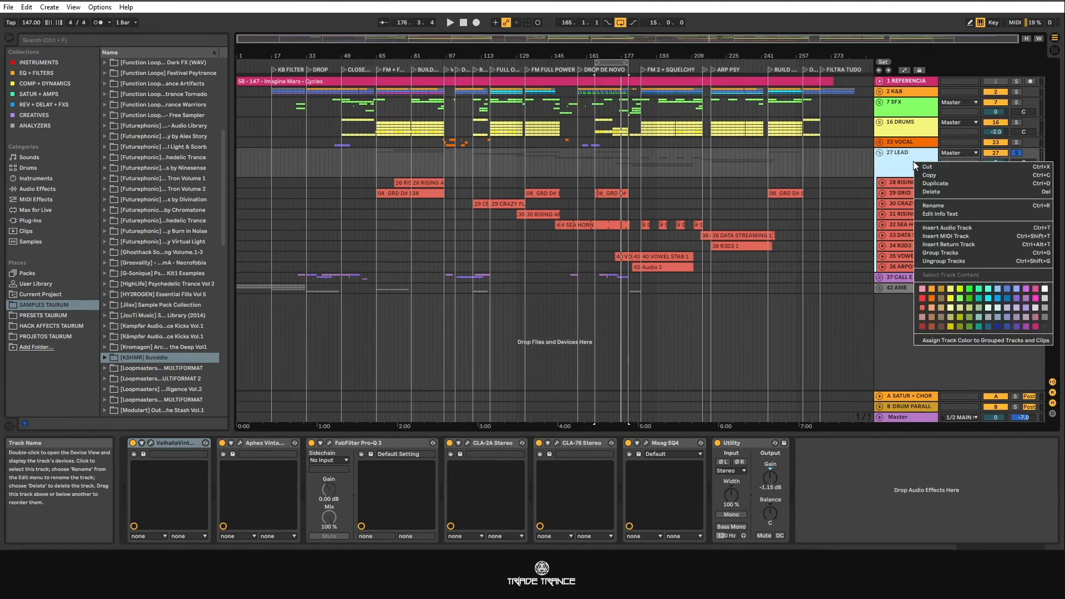
left_click(908, 186)
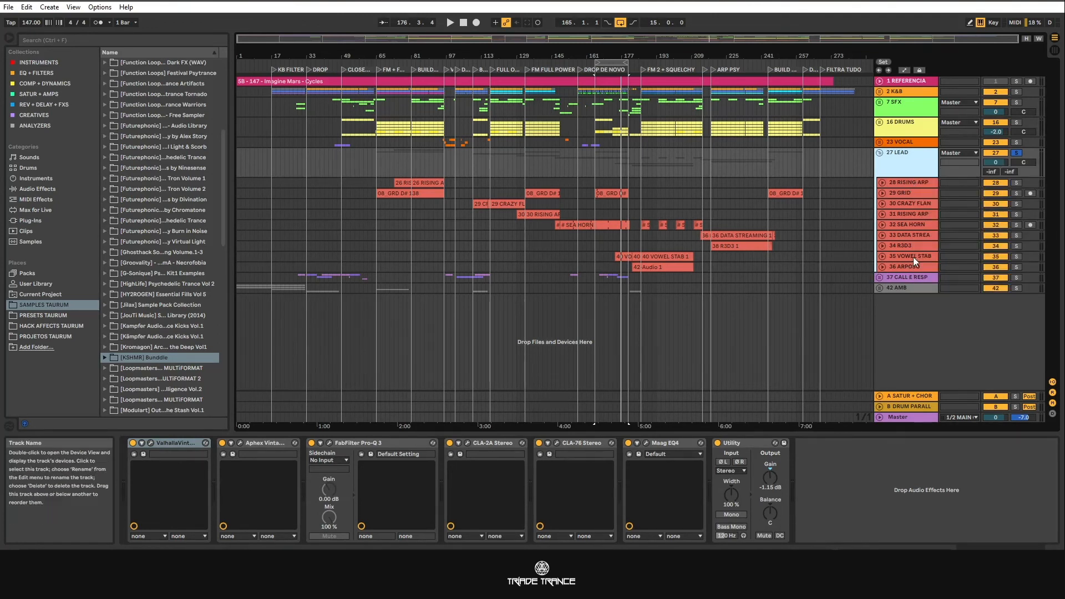
Step: Unfold the VOCAL, DRUMS, SFX and K&B groups in the Arrangement
left_click(878, 142)
left_click(879, 123)
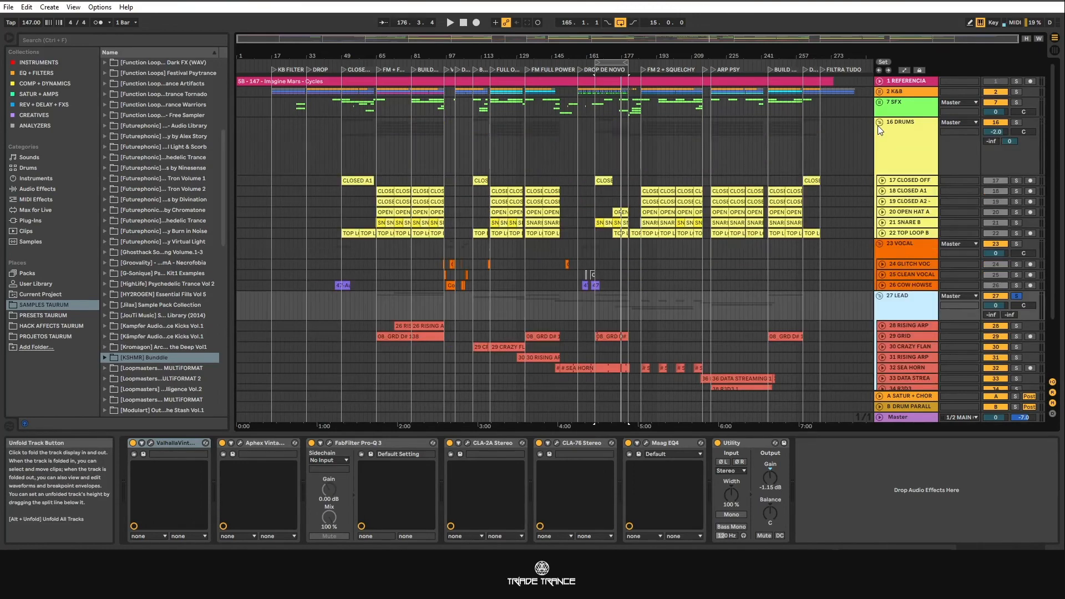
left_click(881, 104)
left_click(879, 94)
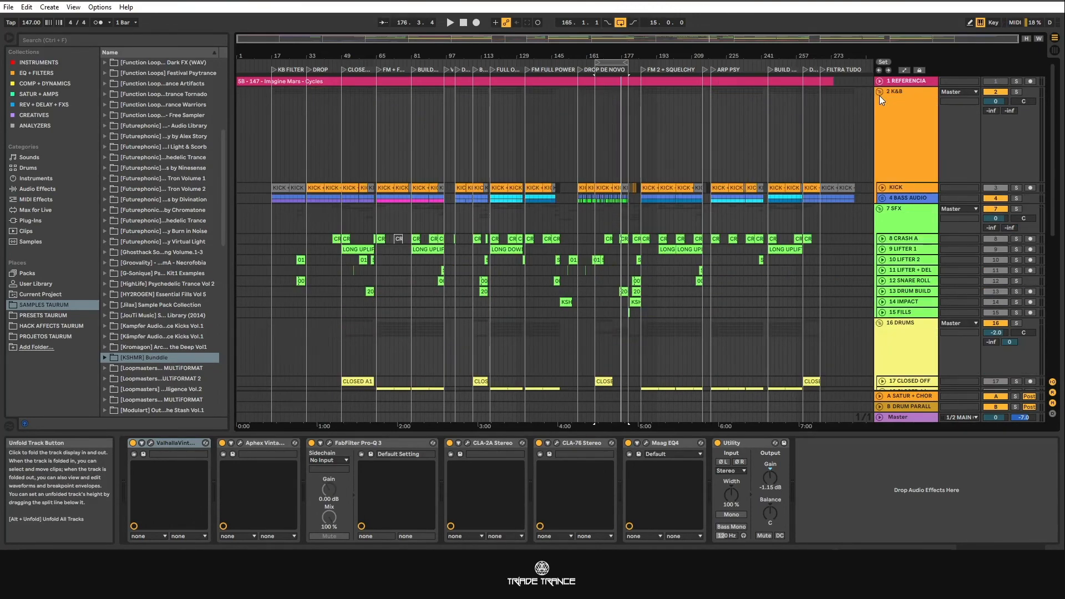
Step: Expand the KICK track and the nested BASS AUDIO group inside K&B, and examine the K&B group's effects
left_click(883, 187)
left_click(903, 138)
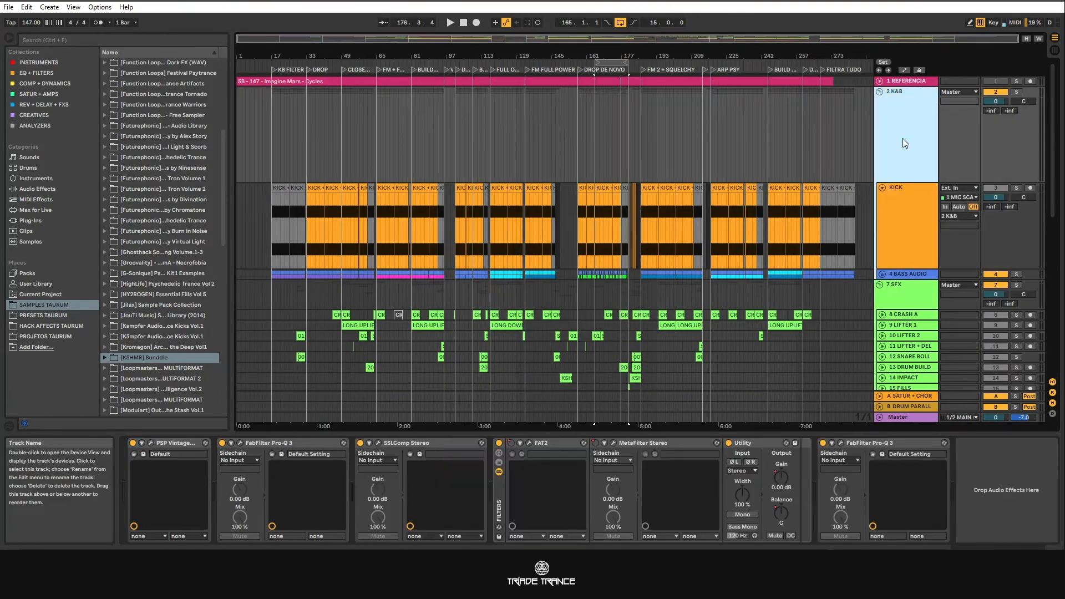
left_click(914, 188)
left_click(884, 274)
scroll(816, 325, "down", 2)
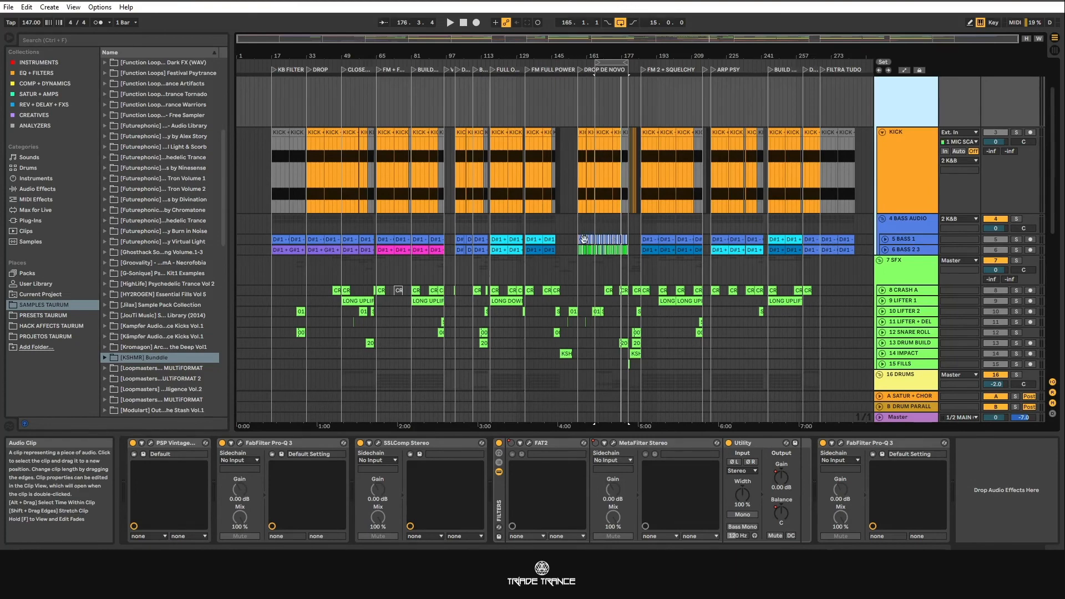
scroll(427, 239, "up", 3, "ctrl")
scroll(427, 240, "down", 3, "ctrl")
scroll(443, 261, "up", 2)
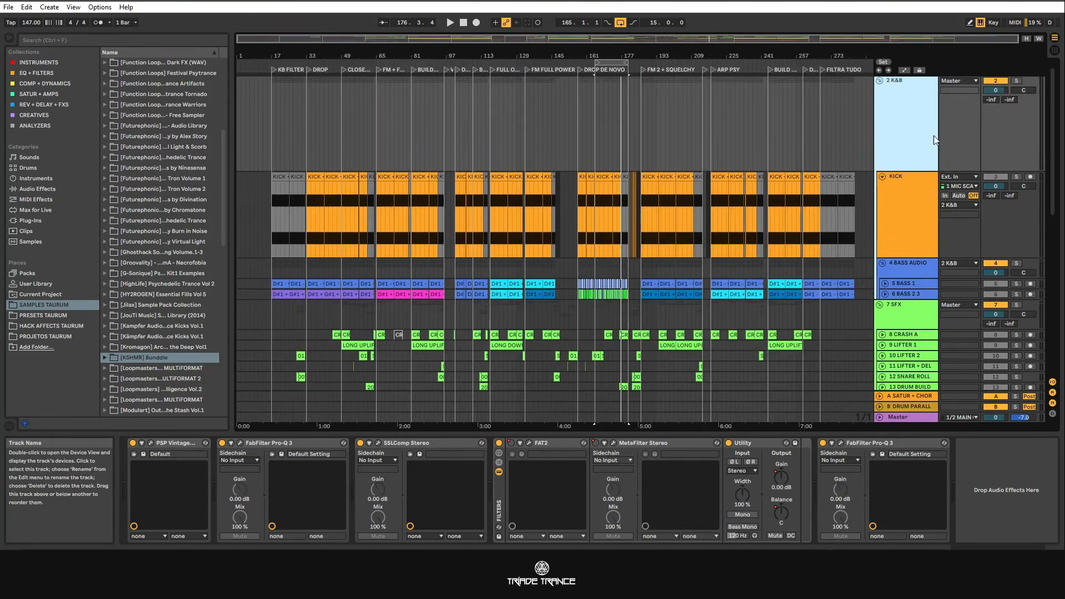
Step: Solo the K&B group and play it from the BUILD TO DROP and FM FULL POWER sections
scroll(465, 286, "up", 3, "ctrl")
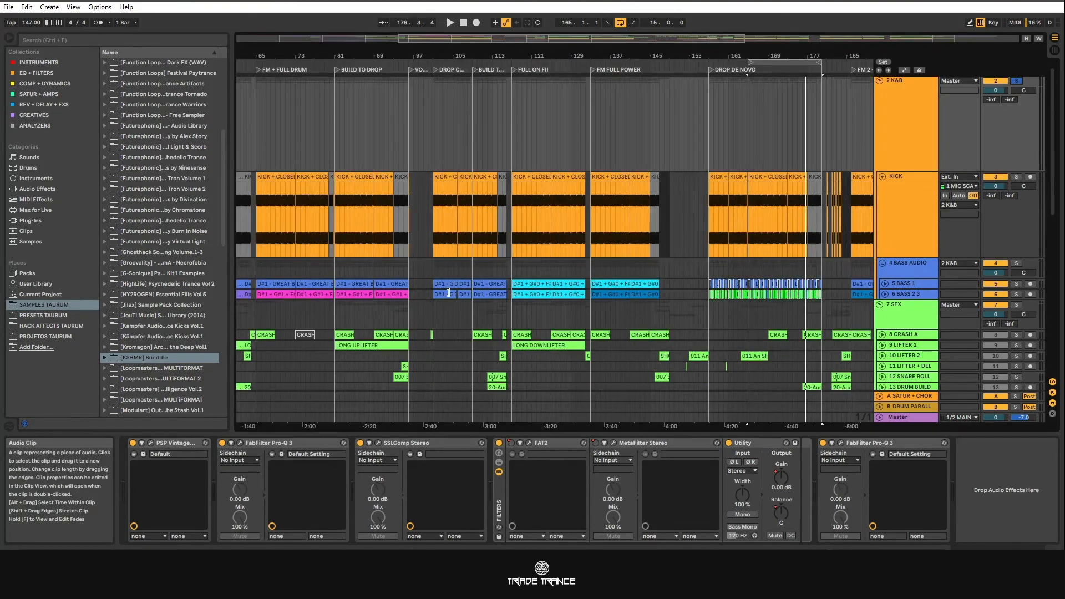
left_click(356, 292)
key("space")
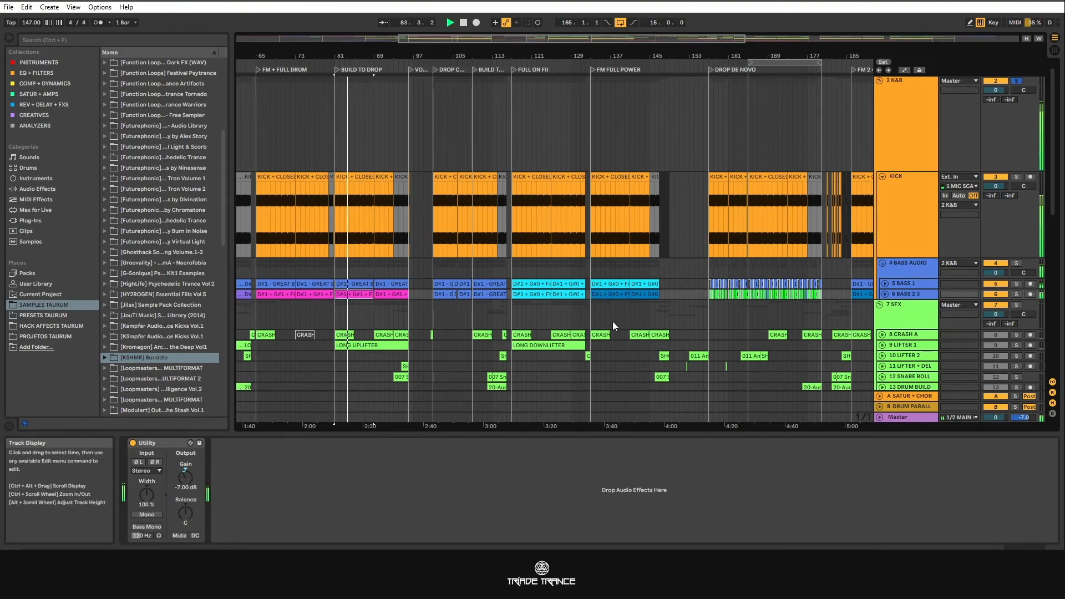
left_click(607, 294)
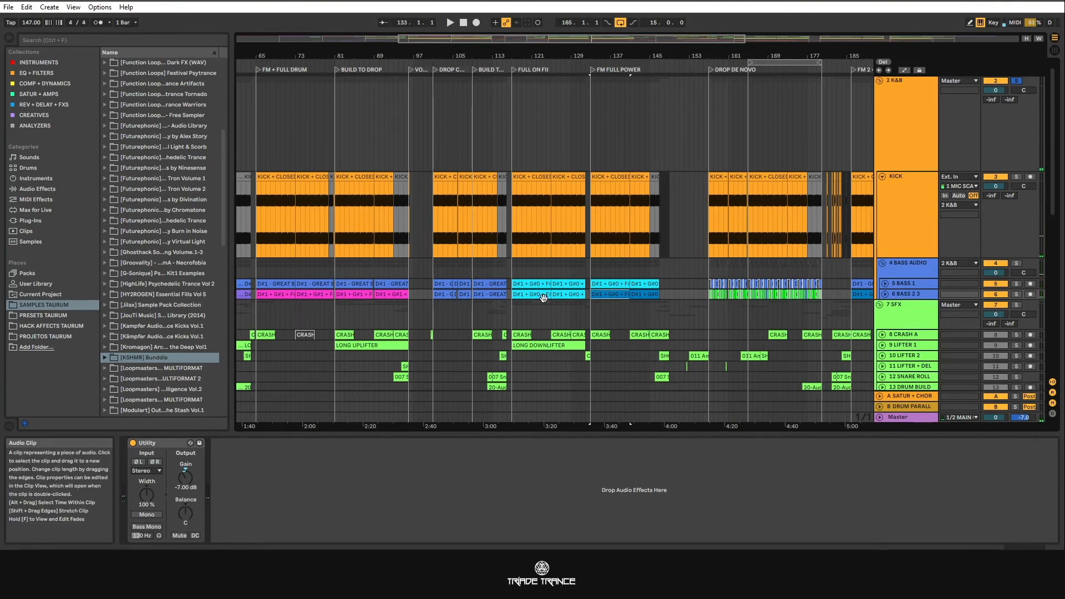
key("space")
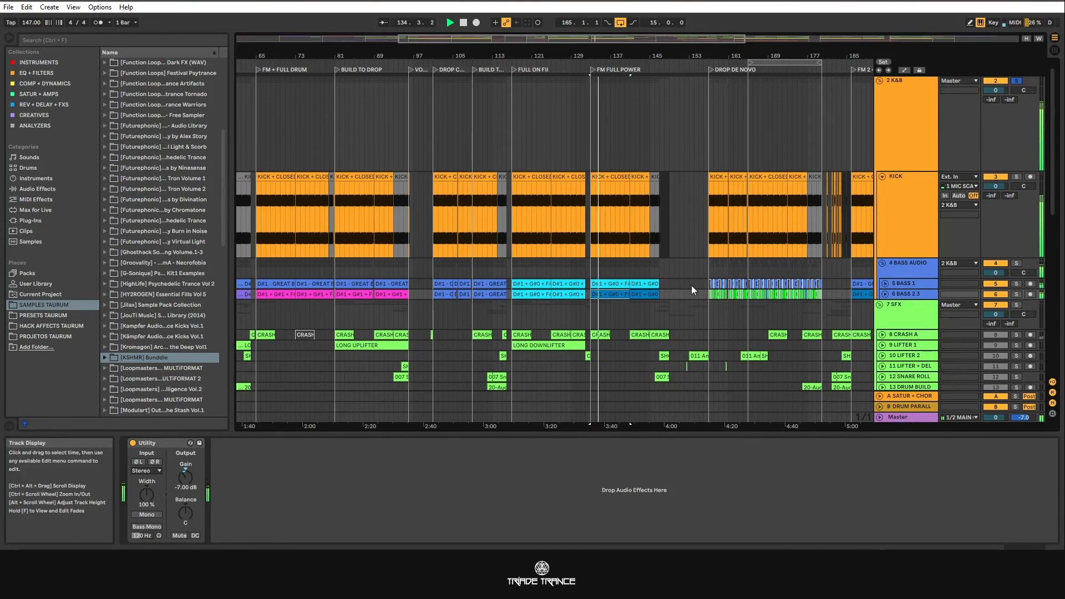
Step: Play the soloed K&B group from the start of DROP DE NOVO and turn on Follow for the Arrangement
left_click(715, 180)
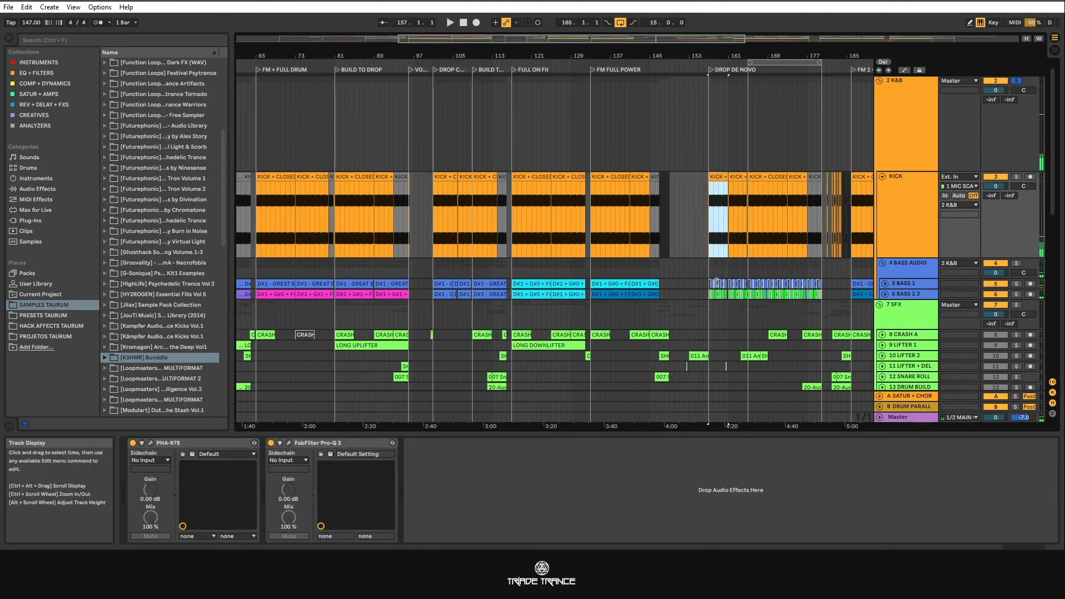
scroll(768, 289, "up", 3)
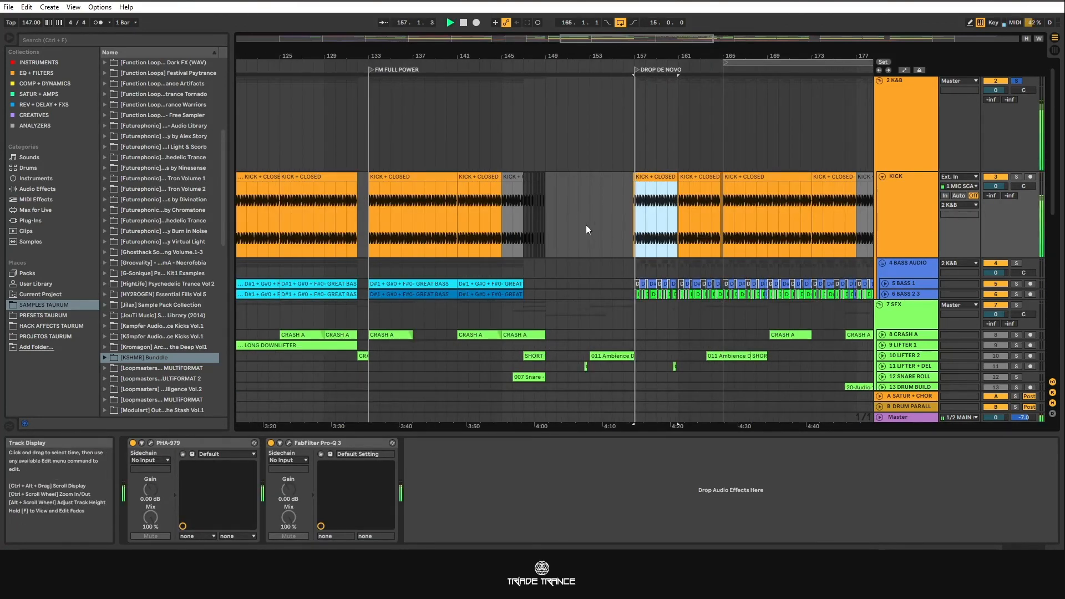
scroll(586, 224, "down", 3)
left_click(384, 23)
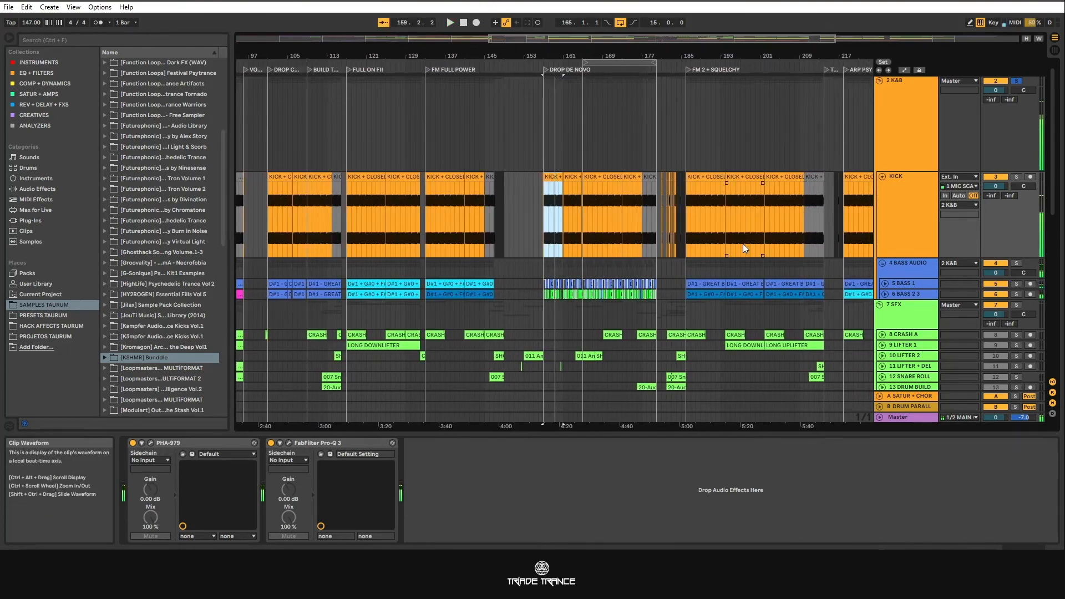
Step: Fold the KICK track and the K&B group, and select the SFX group
left_click(881, 175)
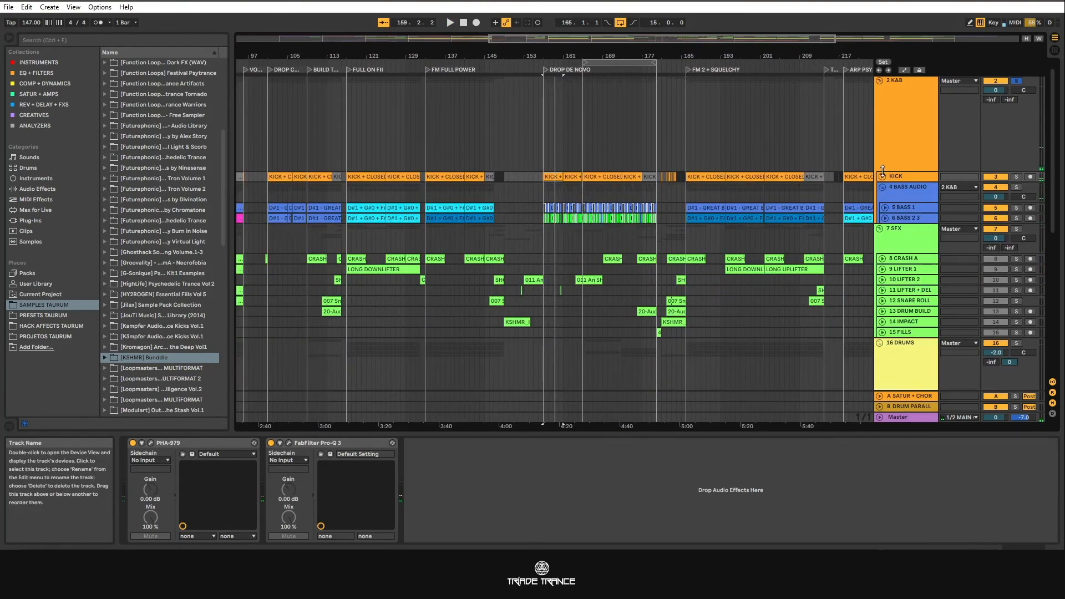
left_click(879, 78)
left_click(890, 98)
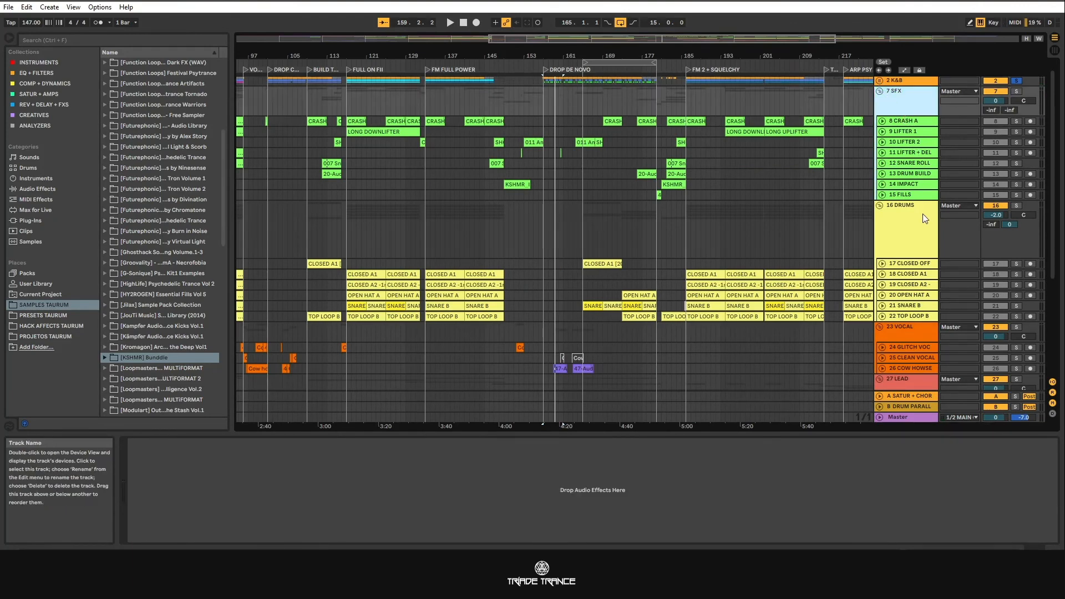
Step: Solo the SFX group, play the snare roll leading into FM 2 + SQUELCHY, and release the solo
left_click(1016, 91)
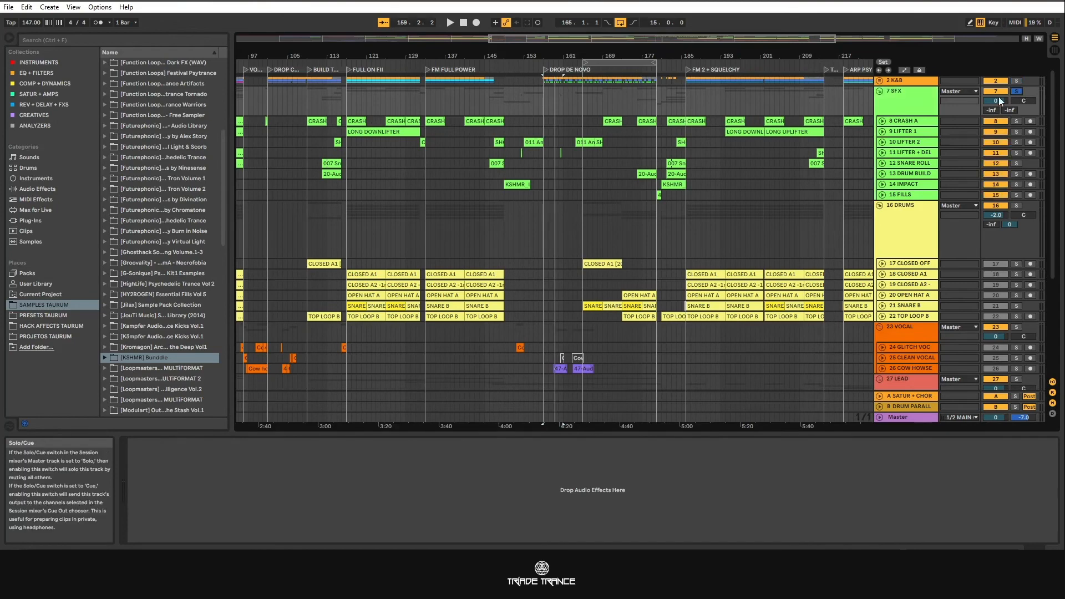
left_click(673, 164)
key("space")
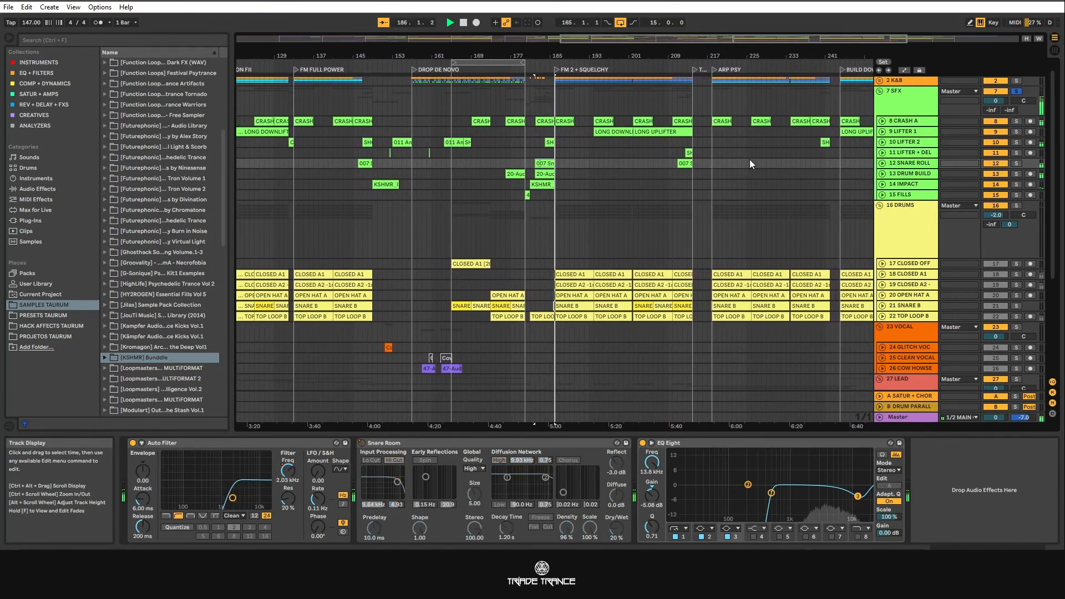
left_click(916, 106)
left_click(1017, 91)
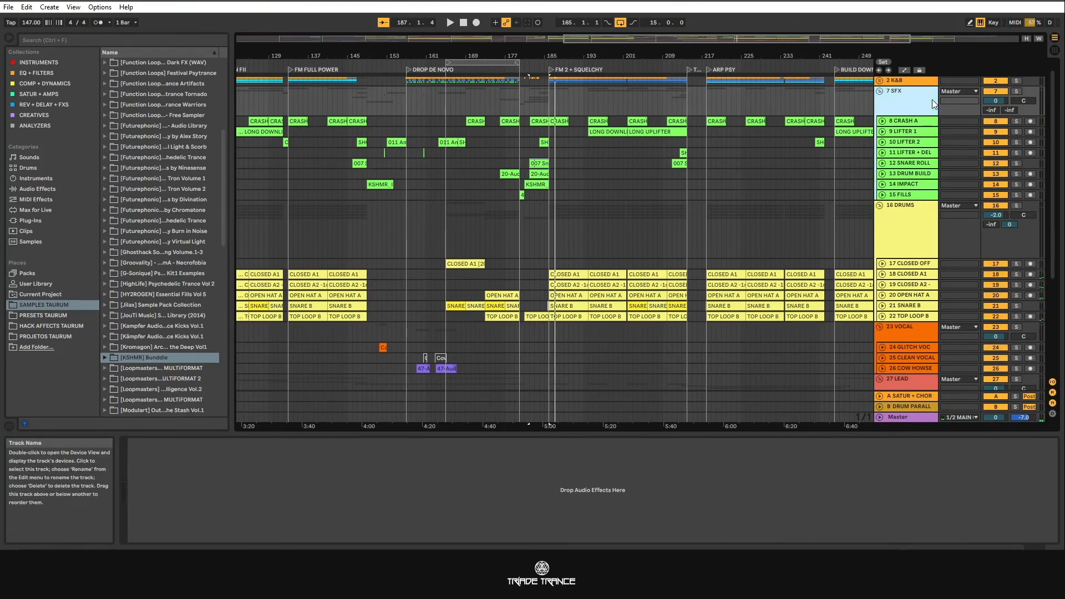
Step: Recolor the SNARE ROLL track brown and assign the track color to its clips
left_click(910, 164)
right_click(910, 165)
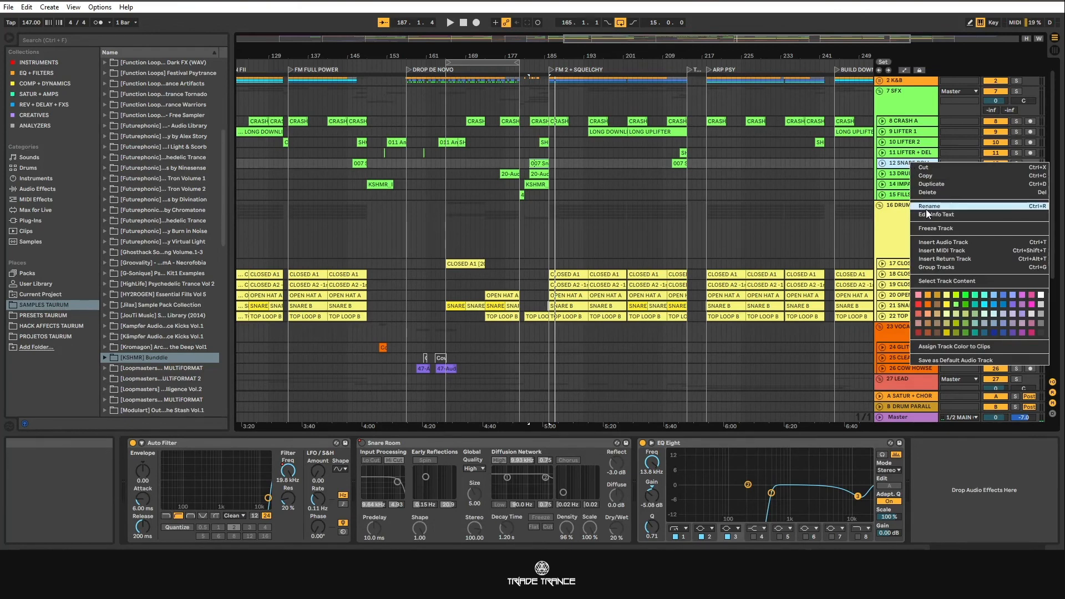
left_click(938, 305)
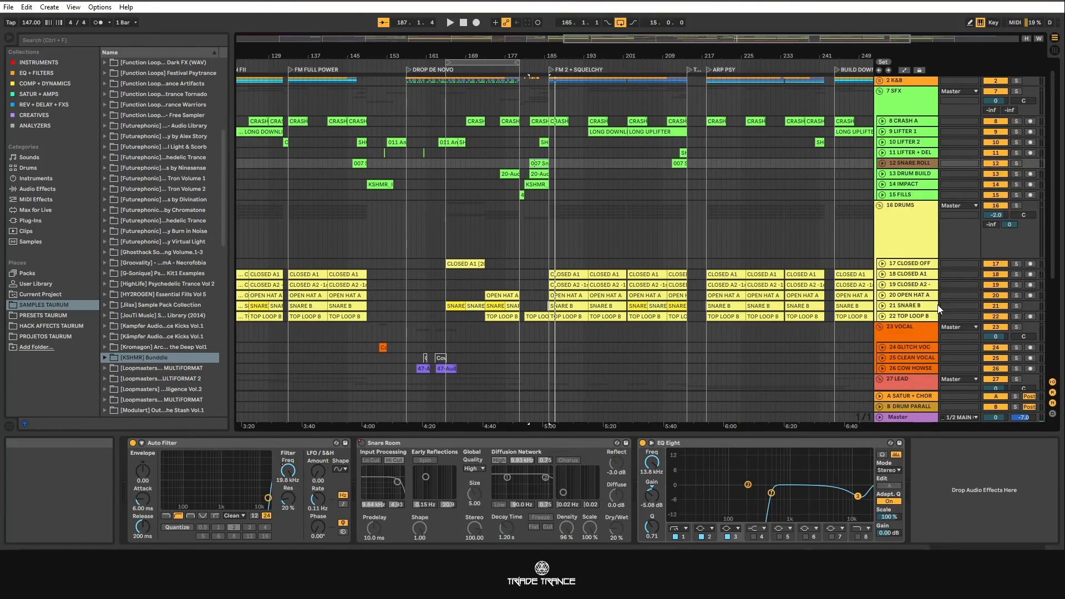
right_click(898, 165)
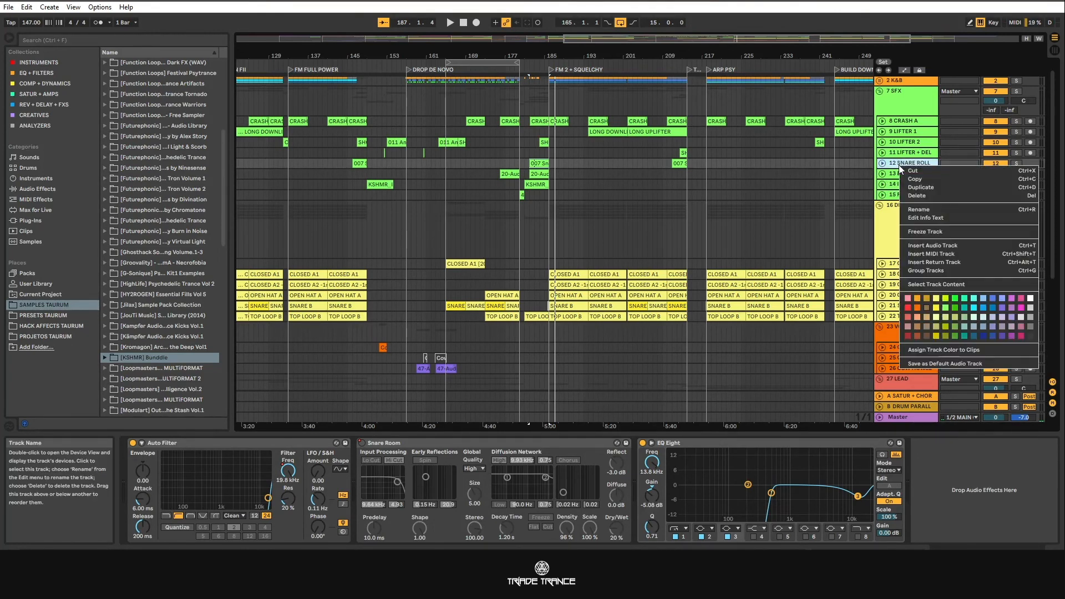
left_click(953, 350)
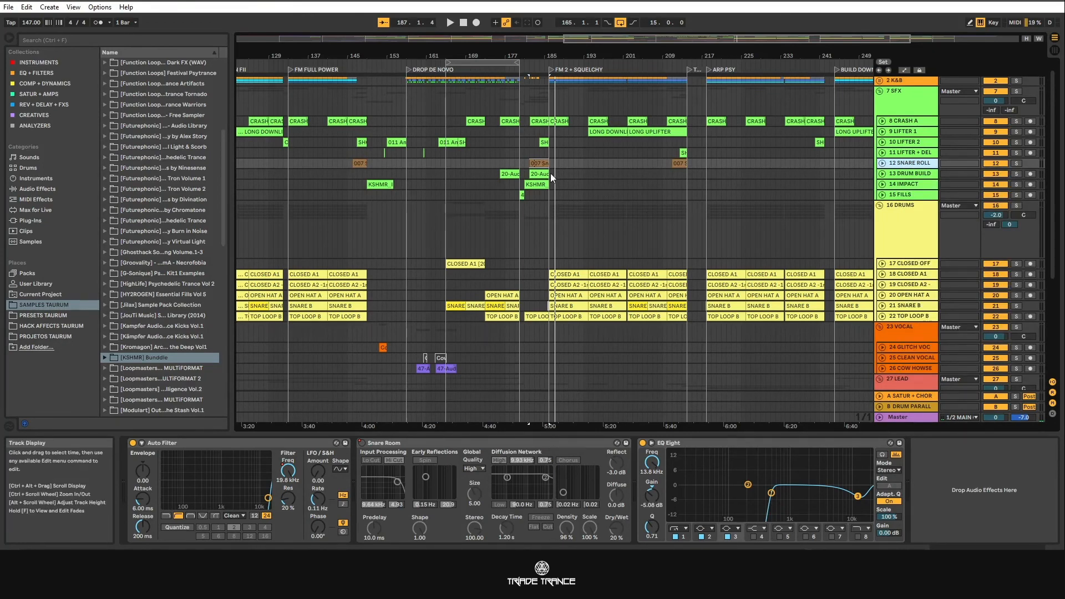
Step: Try other greens on the SFX group and assign the light green to its grouped tracks and clips
left_click(903, 95)
right_click(908, 103)
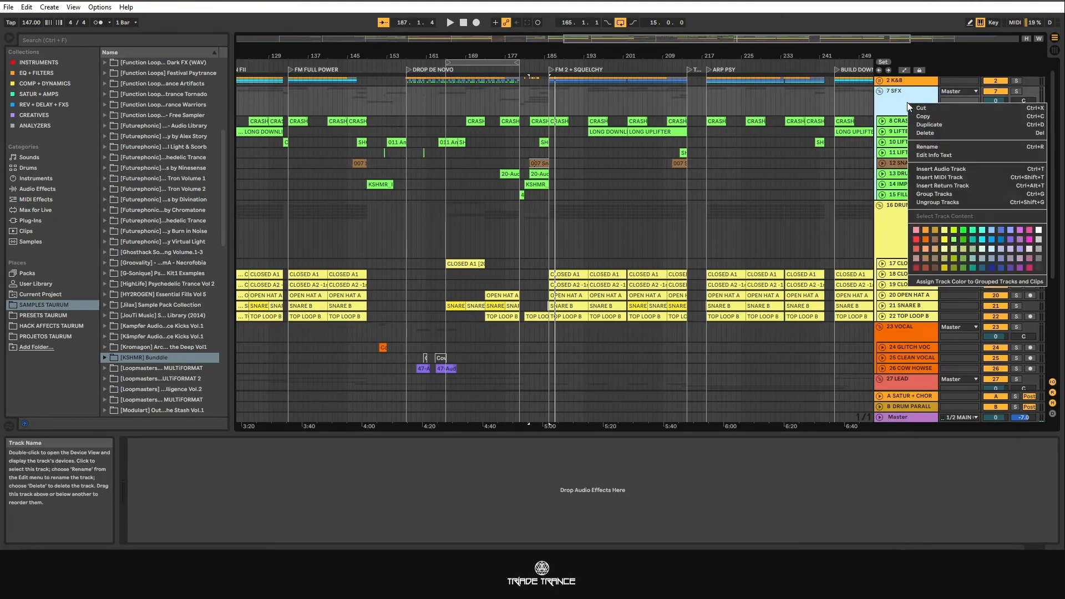
left_click(967, 232)
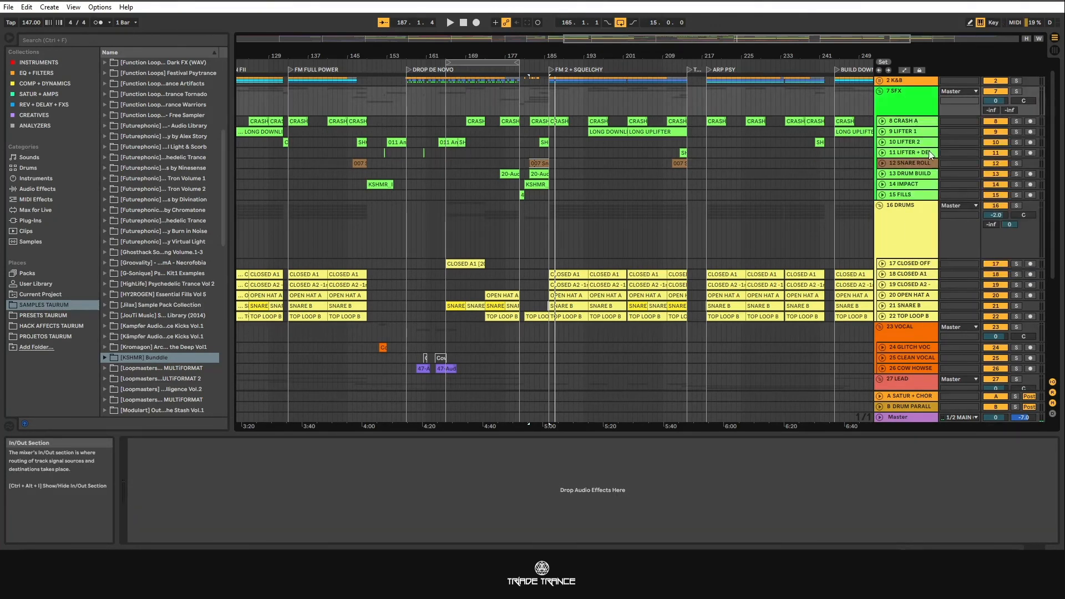
right_click(905, 100)
right_click(894, 95)
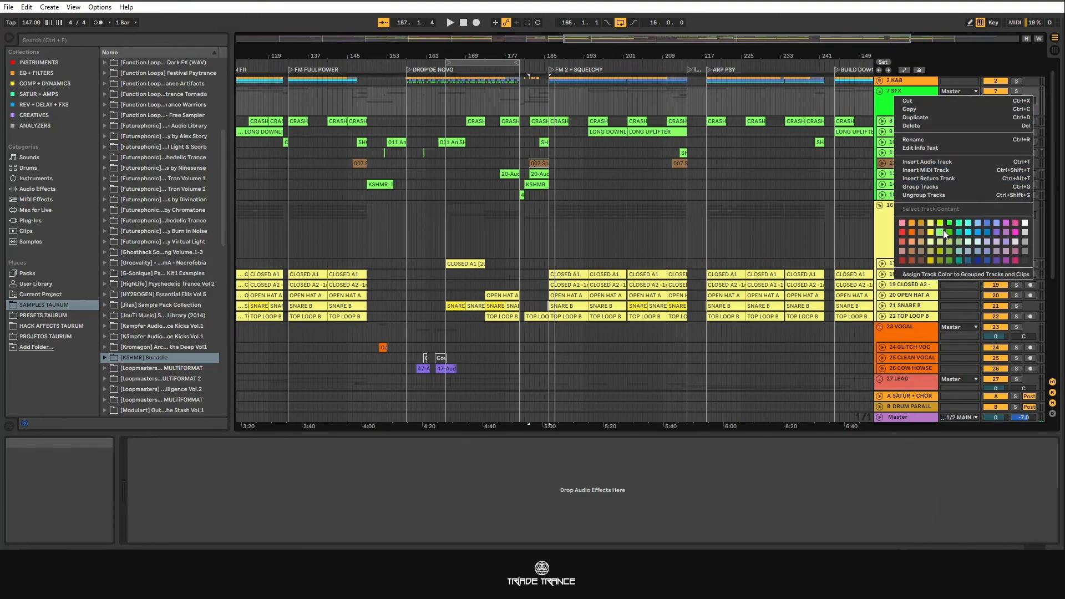
left_click(950, 223)
right_click(910, 98)
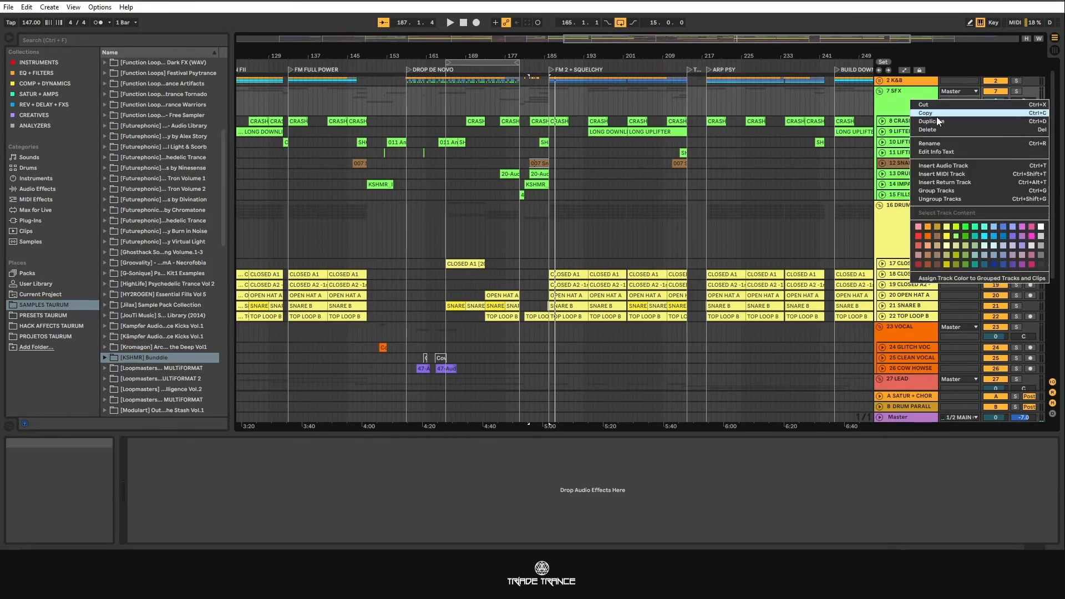
left_click(974, 279)
Step: Recolor the SFX group purple and assign the color to its grouped tracks and clips
right_click(905, 95)
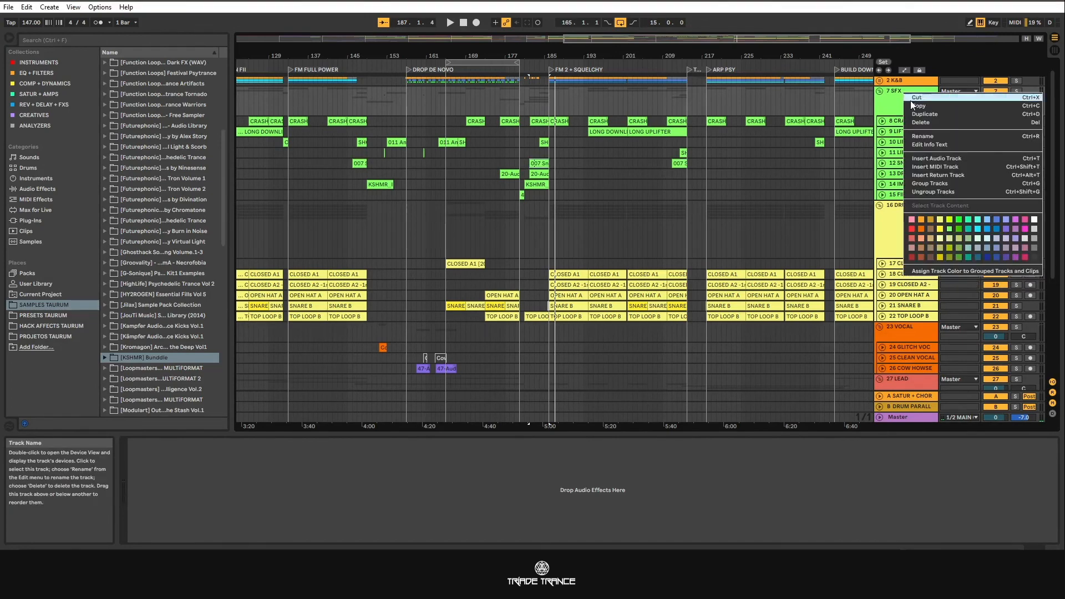
left_click(1017, 220)
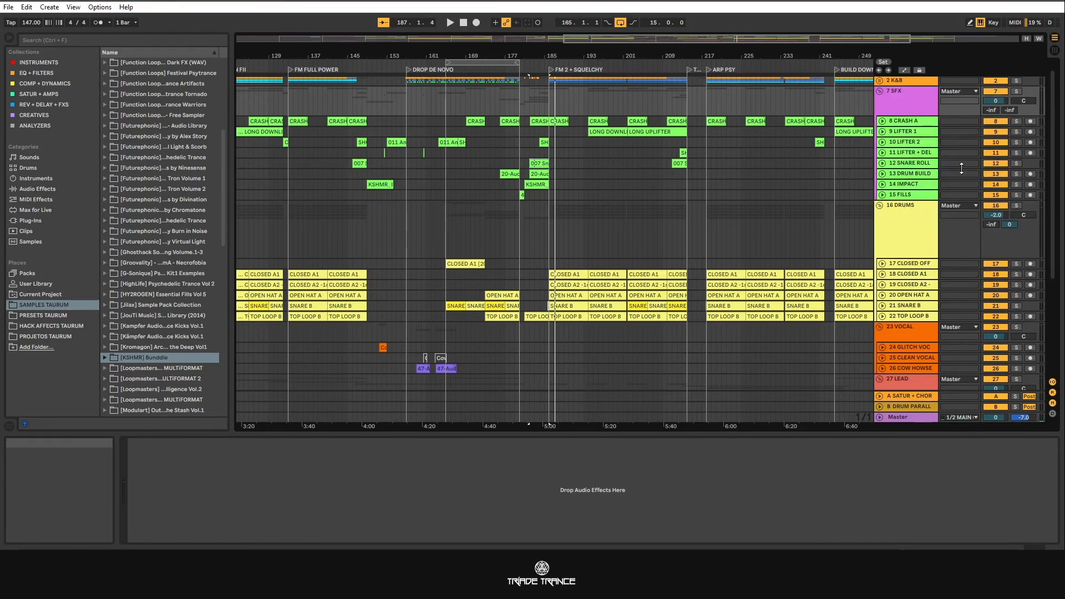
right_click(916, 104)
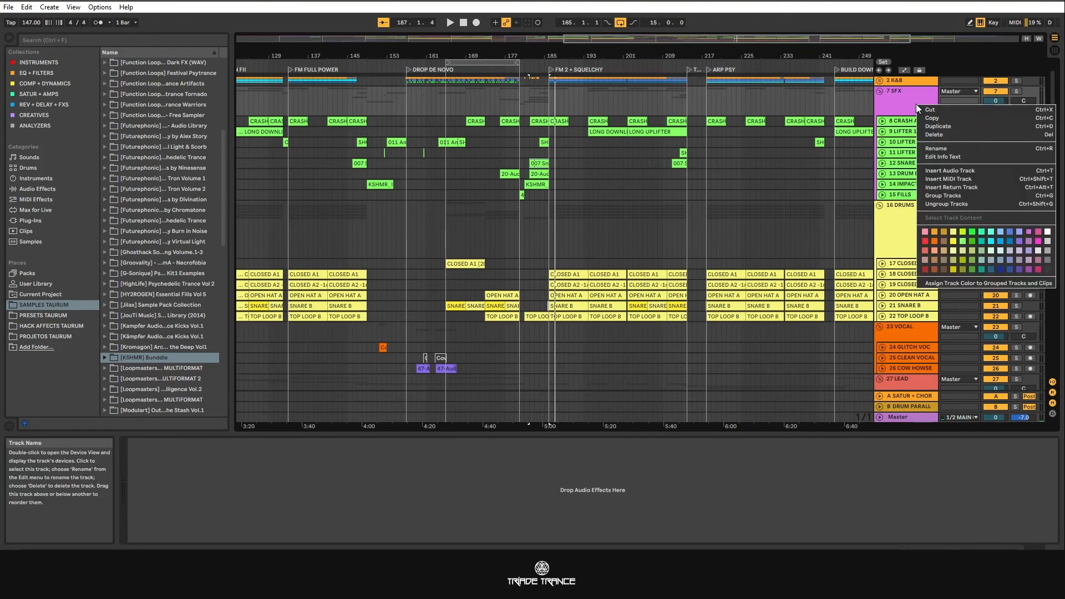
left_click(957, 284)
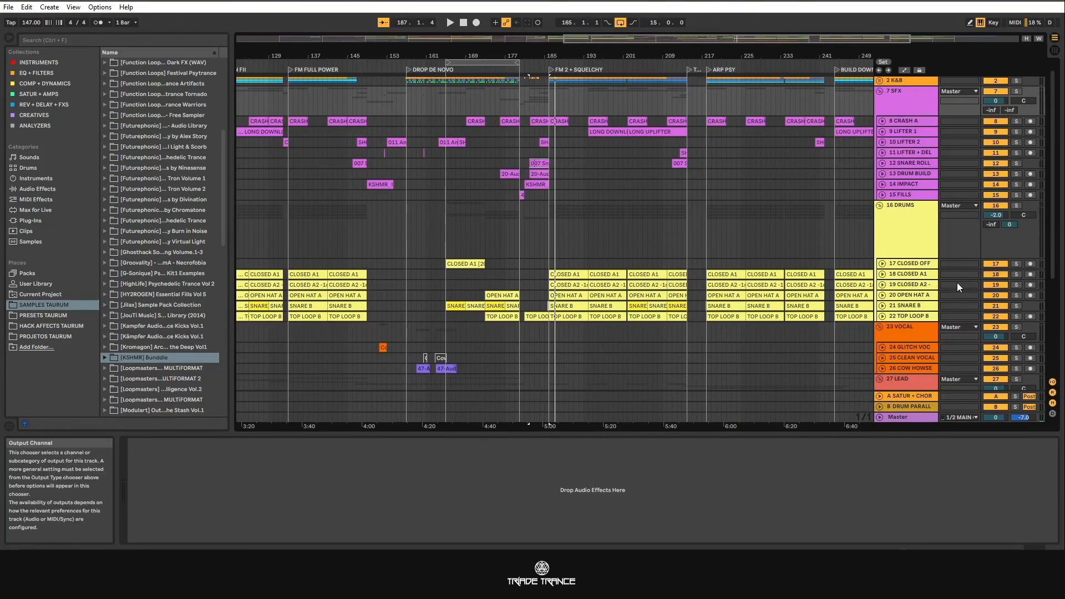
Step: Fit the whole arrangement in view and fold the SFX, DRUMS, VOCAL and LEAD groups
key("w")
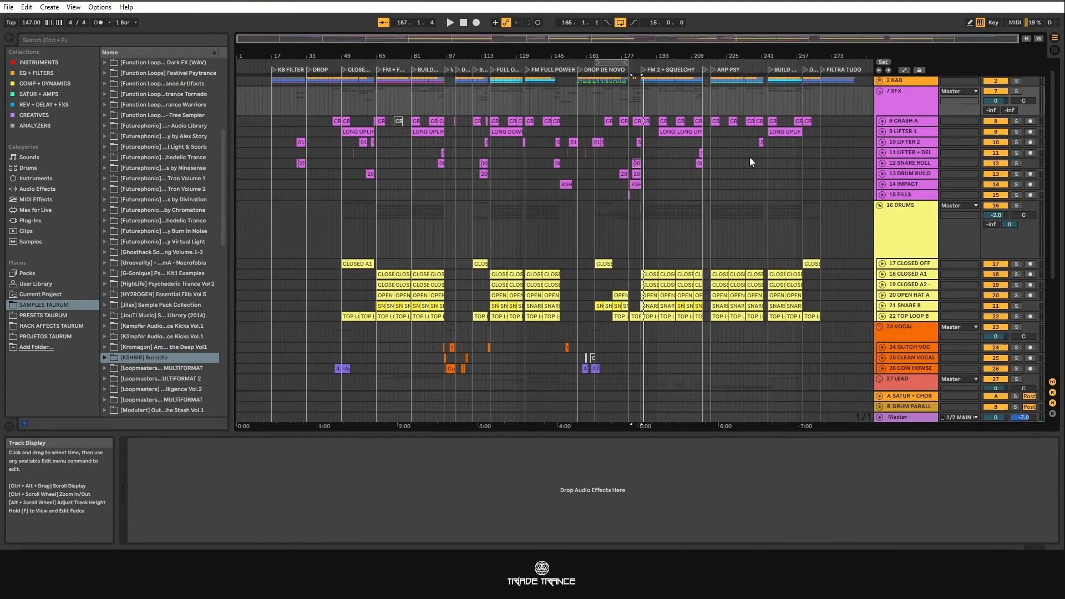
left_click(880, 91)
left_click(878, 112)
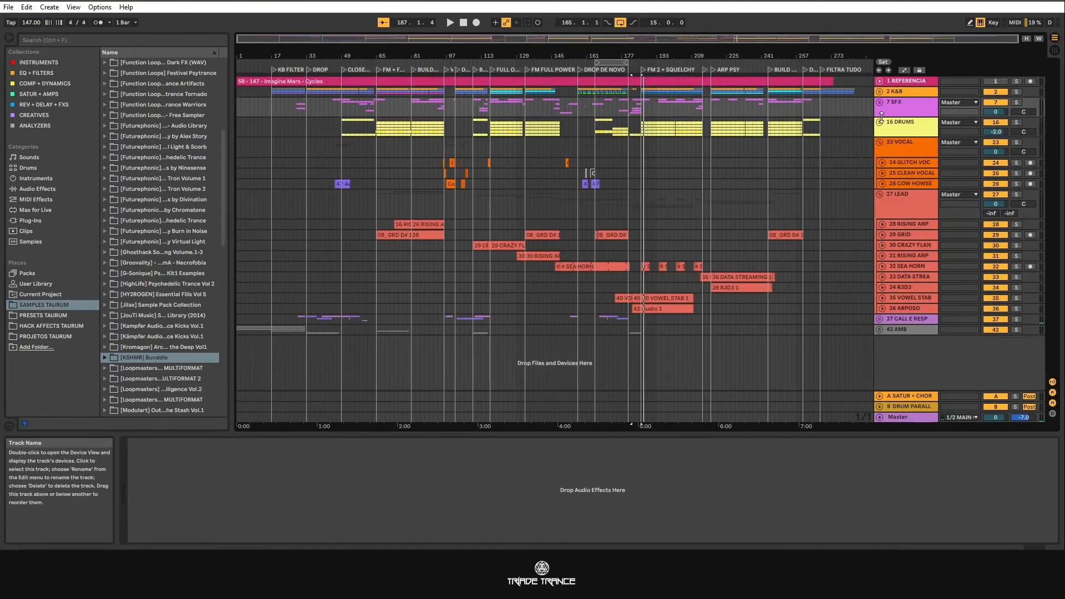
left_click(881, 142)
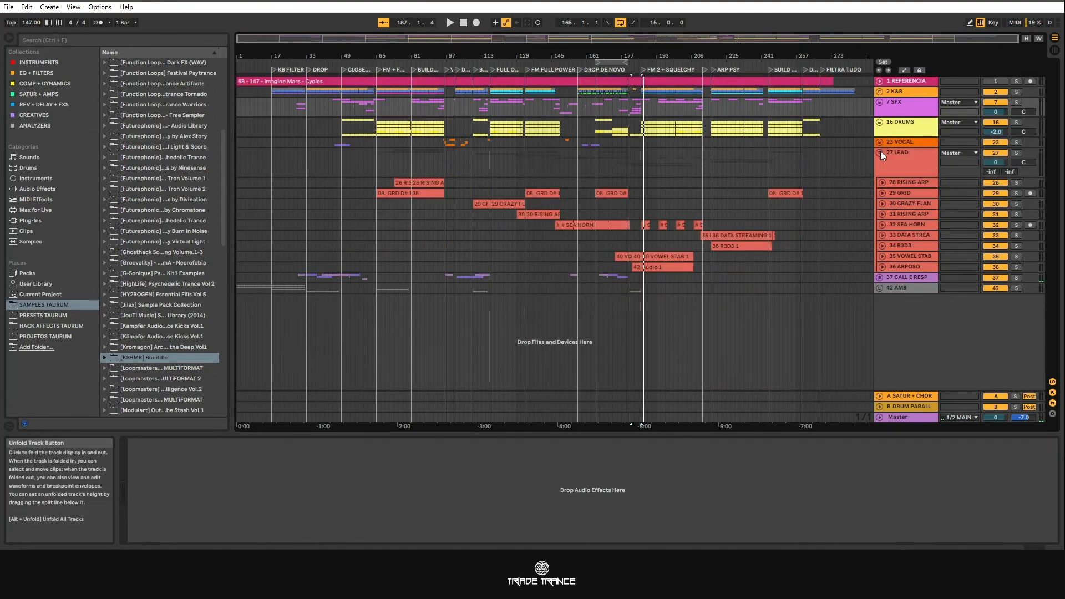
left_click(881, 154)
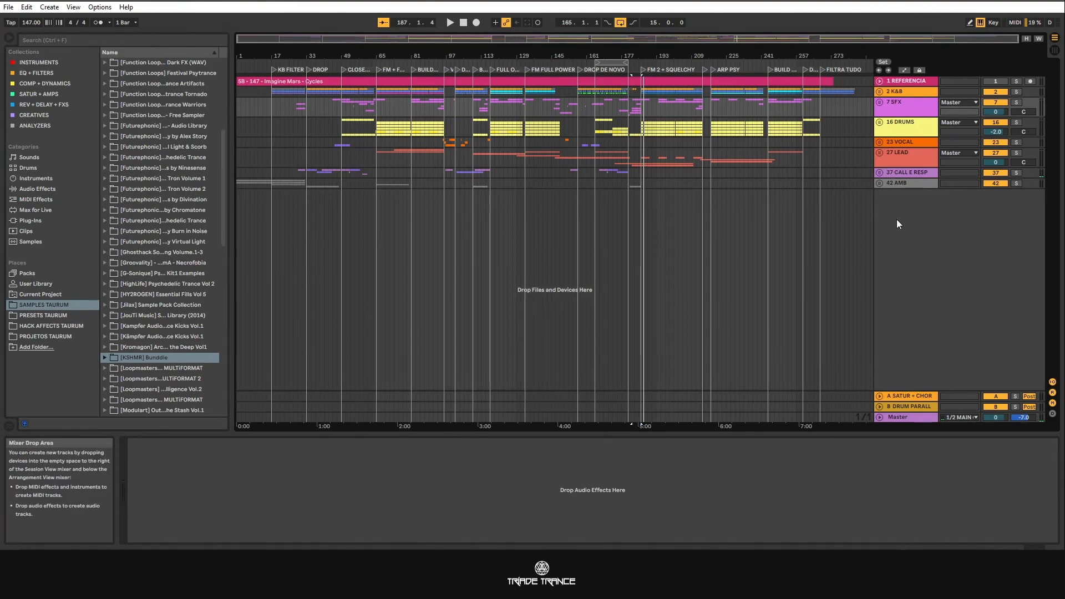
Step: Unfold the AMB group and go through its BUDDHA BEL, TANTRA BELLY, KLANGORIUM and R3D3 tracks
left_click(880, 183)
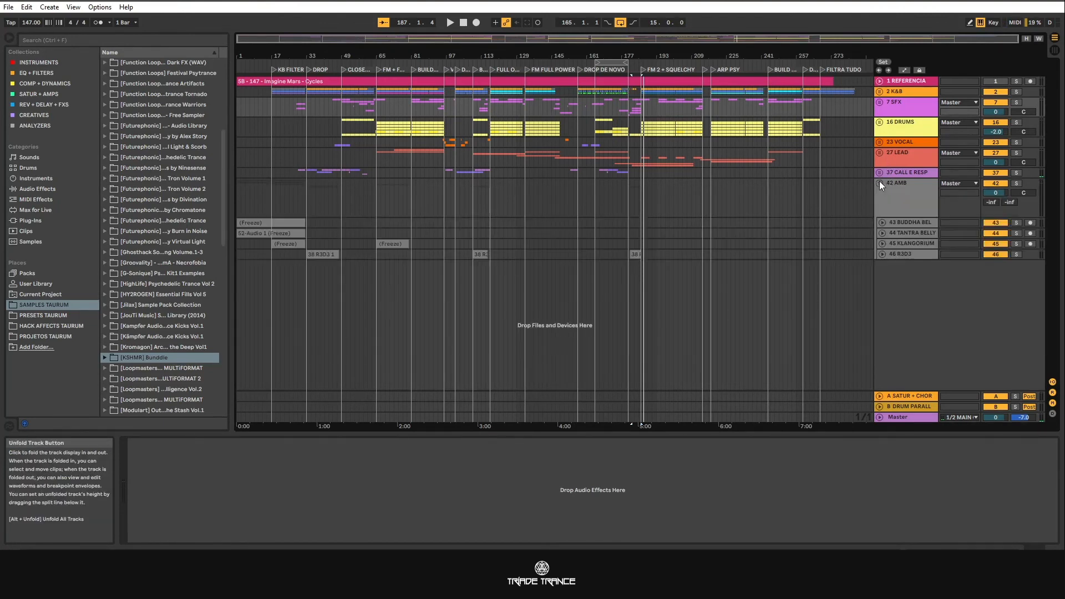
left_click(895, 221)
left_click(898, 232)
left_click(897, 244)
left_click(897, 254)
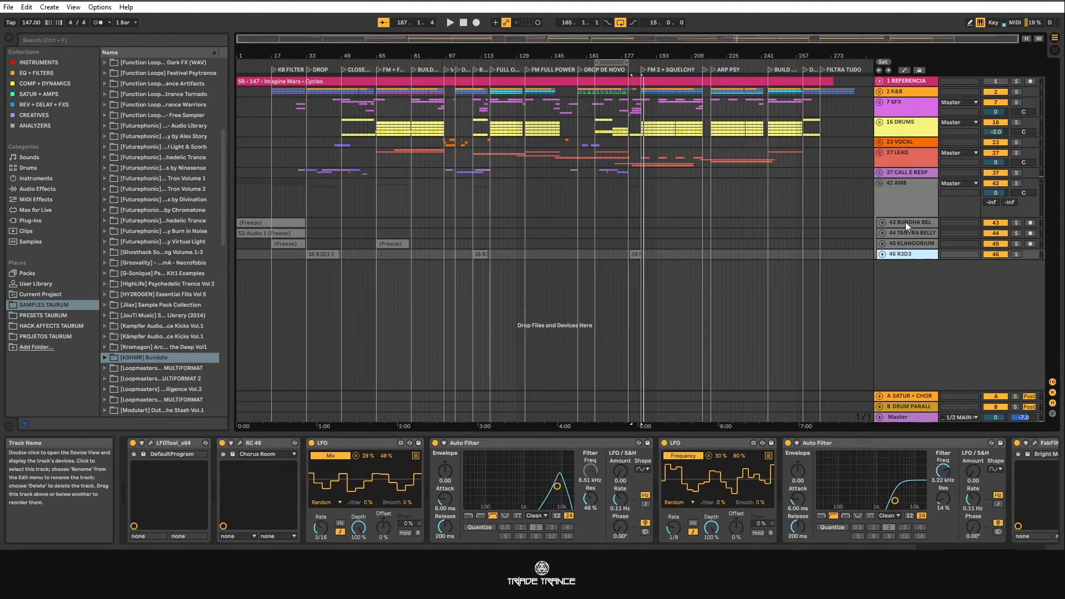
Step: Insert a MIDI track below the AMB group and create an empty three-bar MIDI clip from the FM 2 + SQUELCHY marker
right_click(906, 277)
left_click(915, 292)
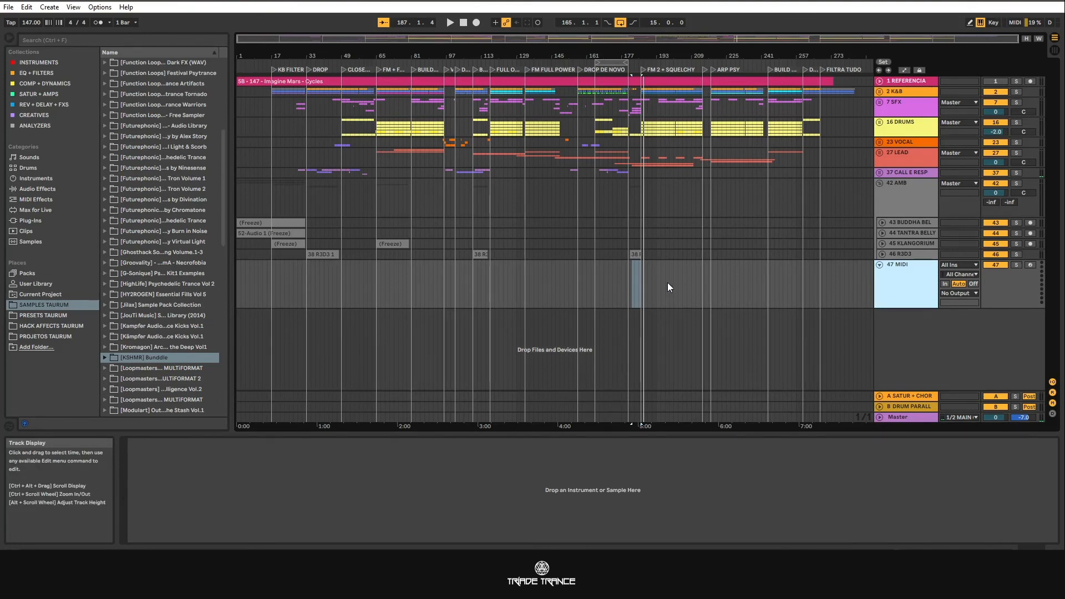
key("z")
right_click(683, 286)
left_click(785, 370)
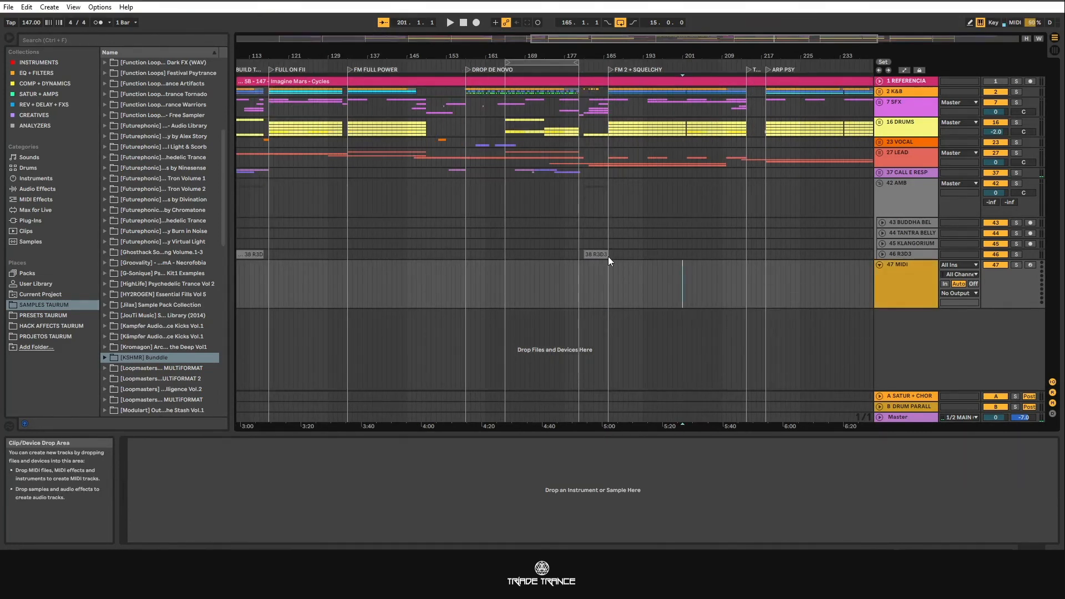
scroll(610, 258, "up", 5)
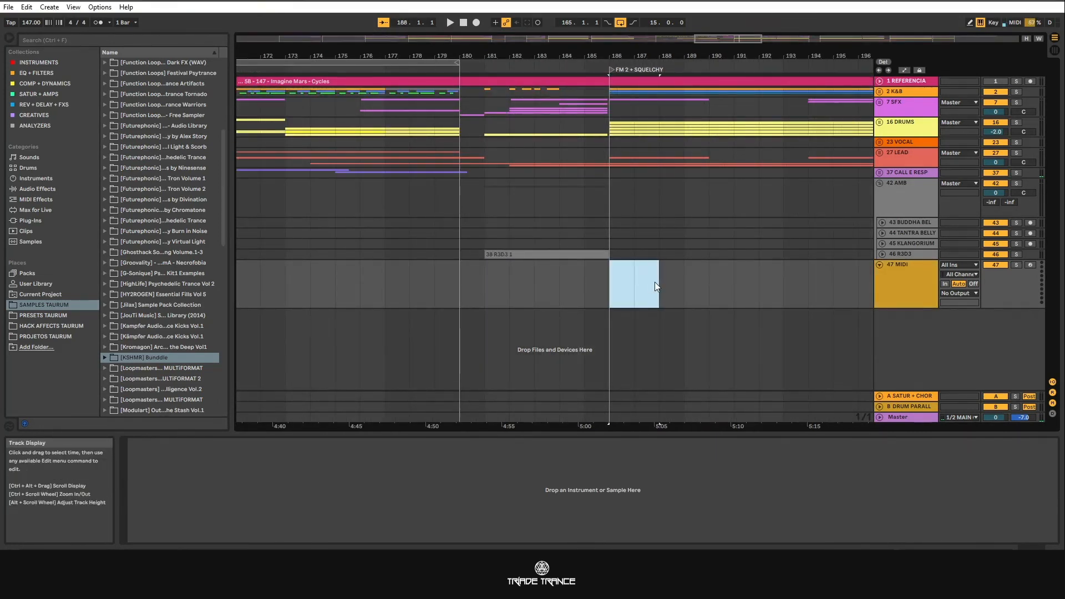
left_click_drag(655, 286, 685, 285)
key("ctrl+shift+m")
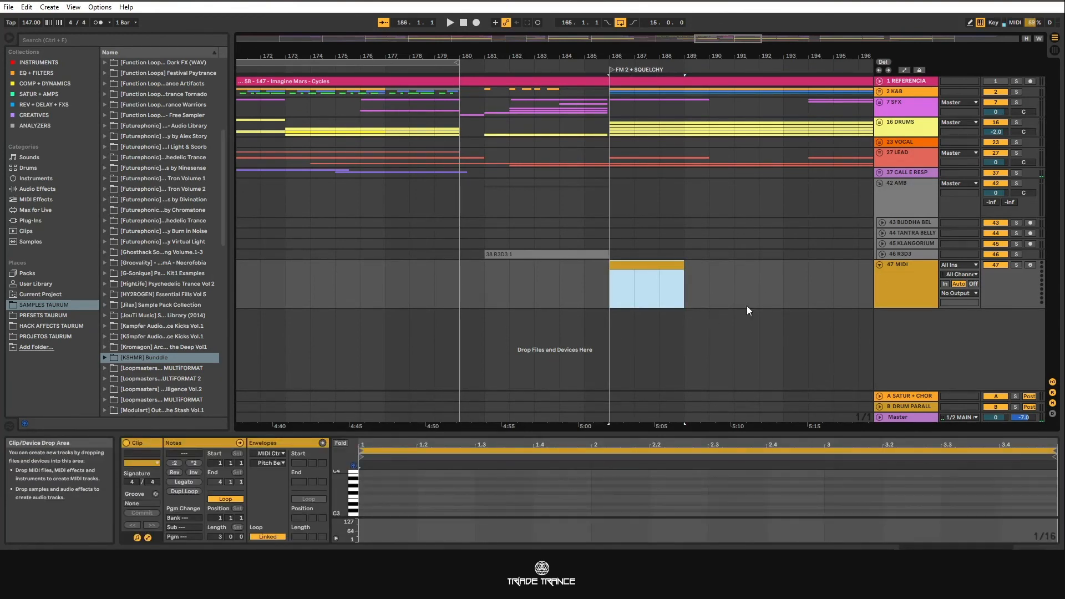
Step: Load Serum_x64 from the INSTRUMENTS collection onto the new MIDI track, select the empty clip and close the plug-in window
left_click(783, 288)
left_click(914, 283)
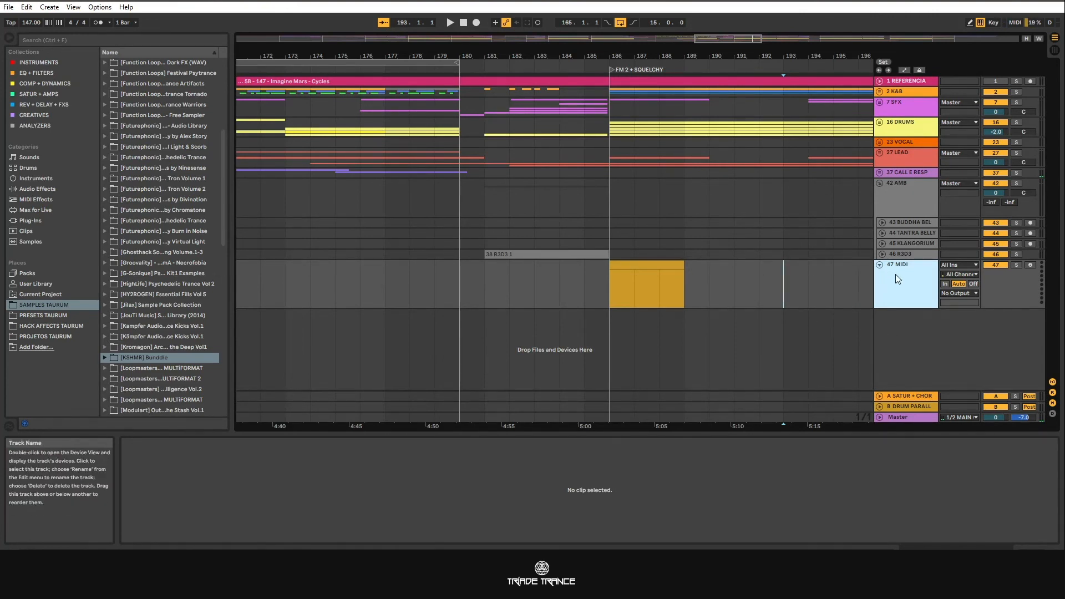
left_click(36, 63)
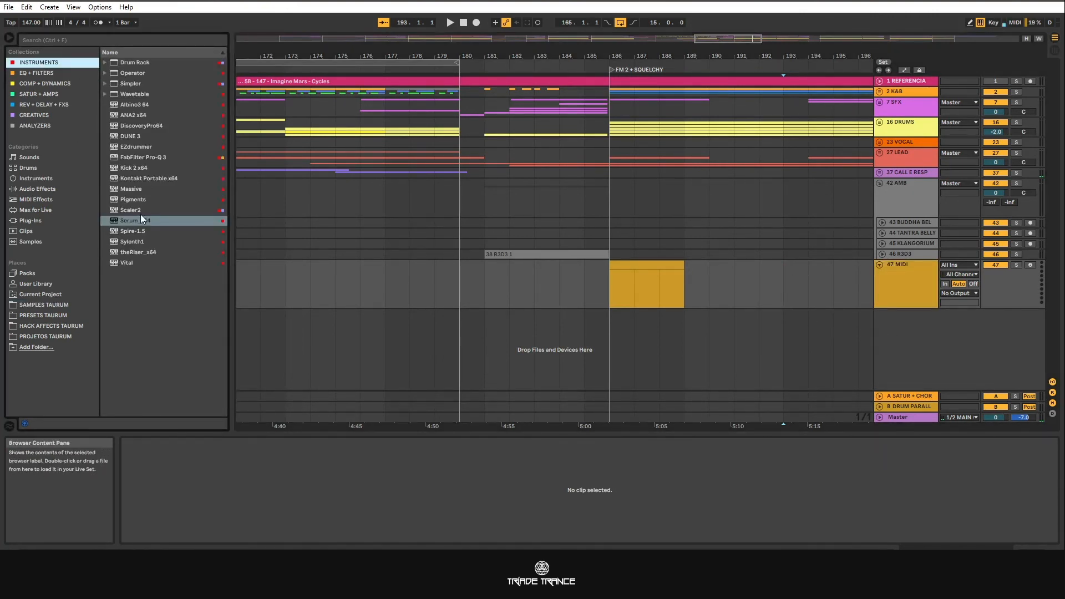
left_click_drag(141, 220, 897, 304)
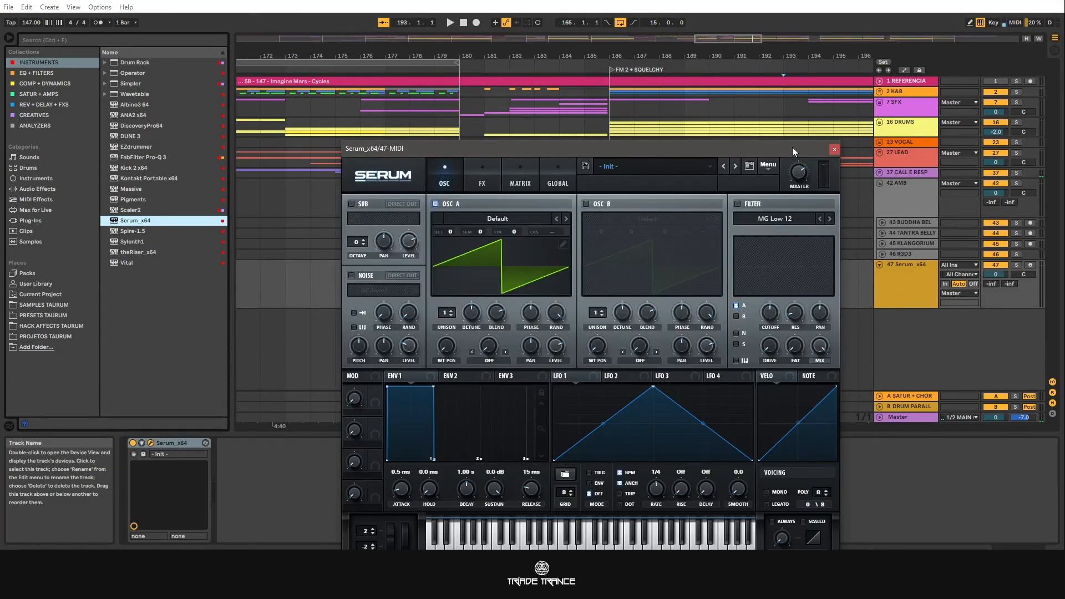
left_click_drag(793, 148, 511, 65)
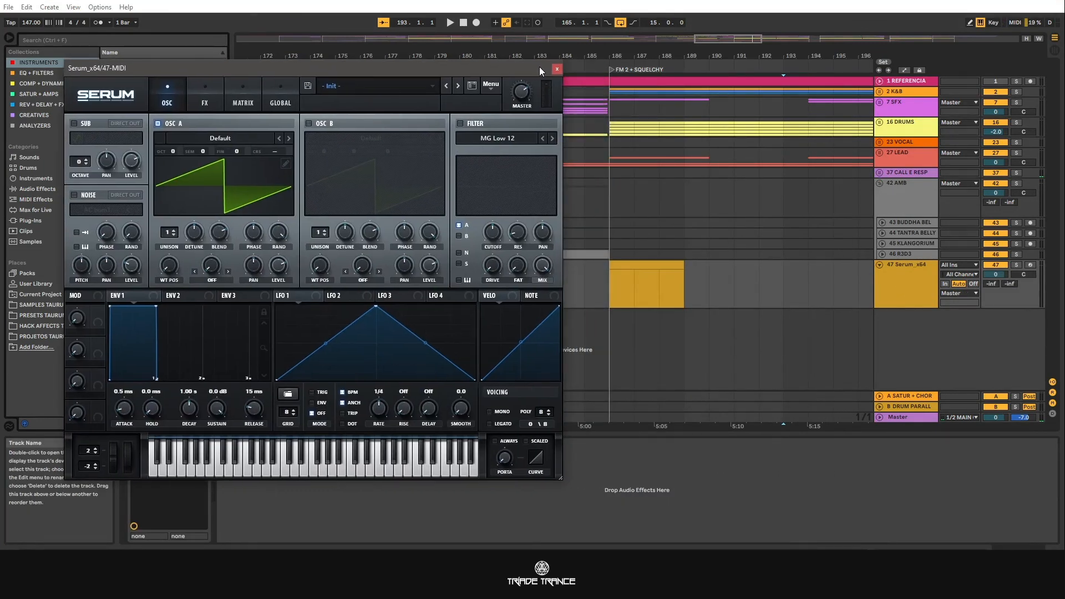
left_click(643, 264)
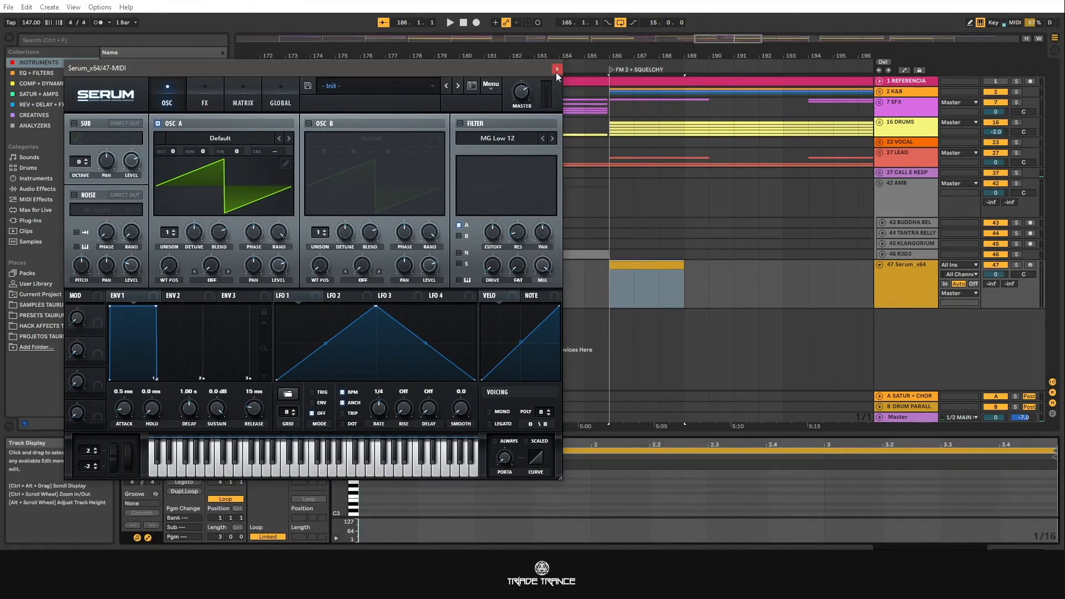
left_click(557, 69)
Step: Add five 1/16 notes across the first bars of the Serum_x64 clip and transpose them to the C#2-G2 range
double_click(361, 491)
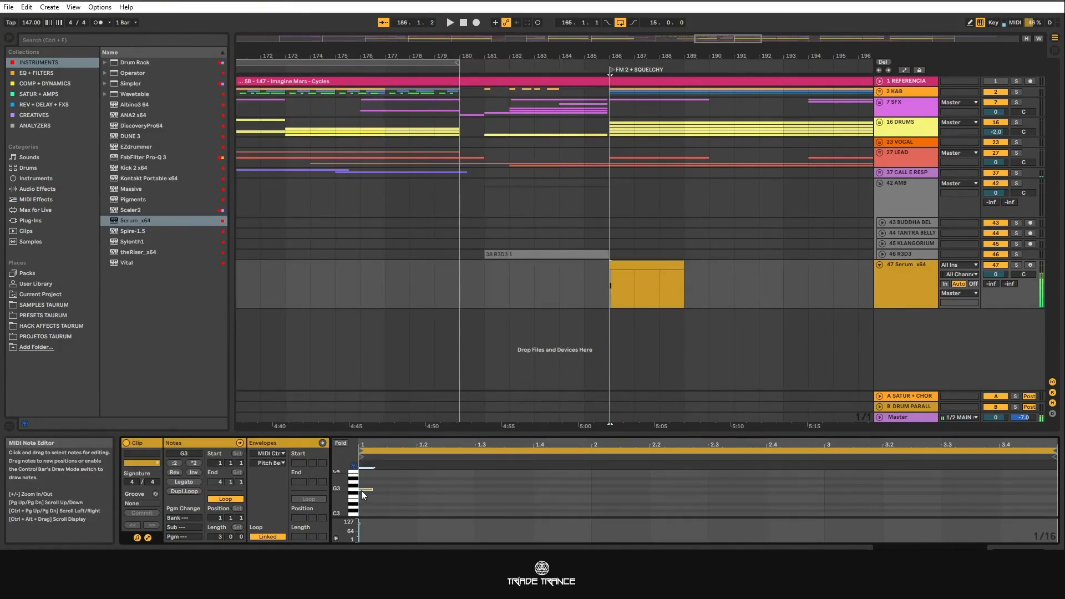
left_click(399, 492)
double_click(398, 493)
double_click(424, 510)
double_click(526, 493)
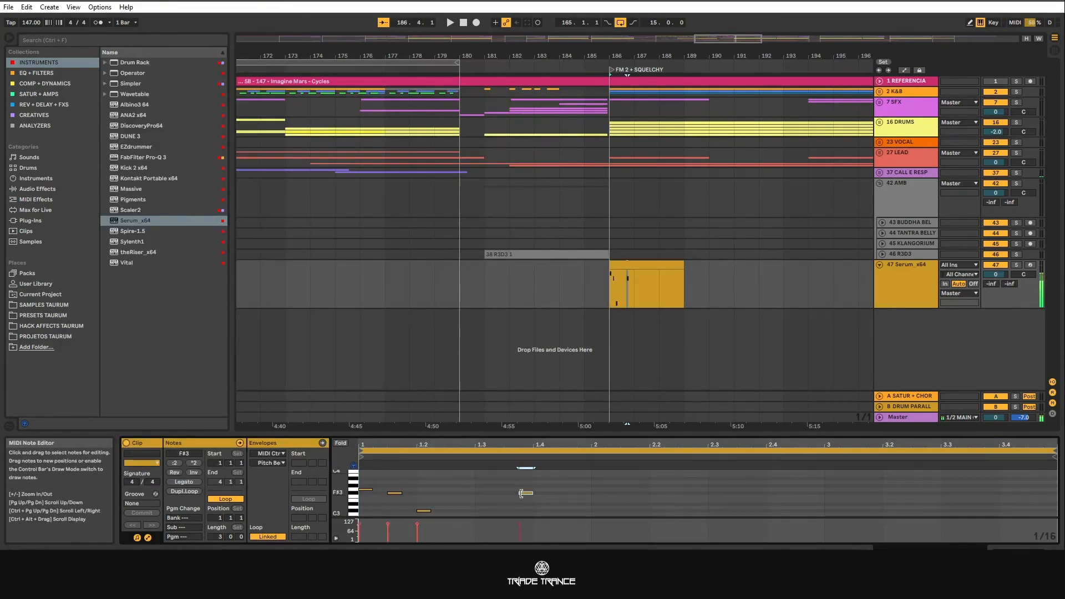
double_click(659, 504)
left_click_drag(368, 476, 671, 510)
key("shift+Down")
key("shift+Down")
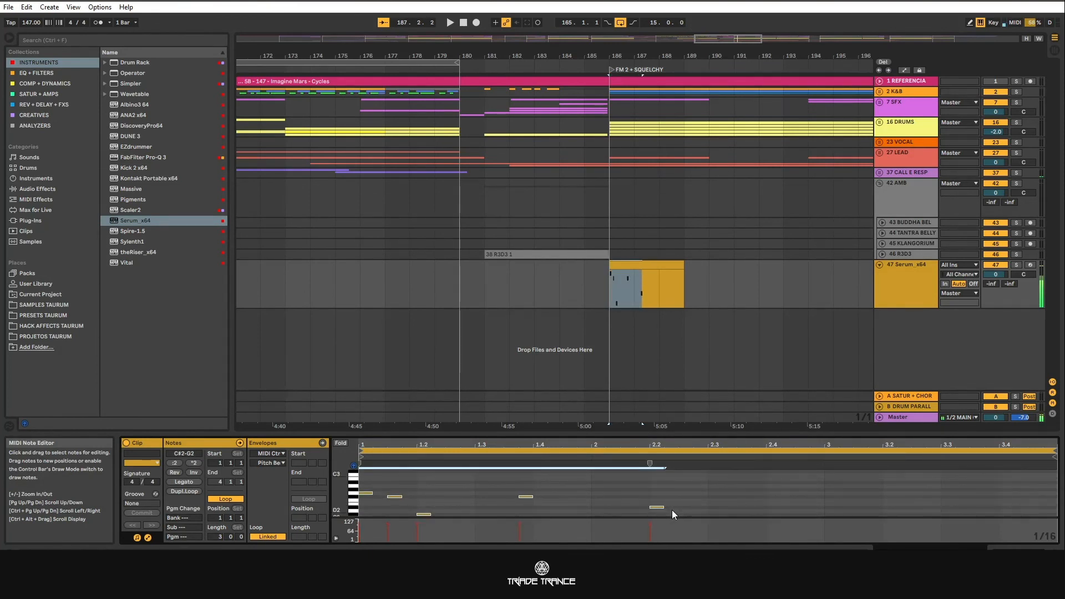
Step: Freeze the Serum_x64 track and try to adjust the end of its MIDI clip at bar 189
left_click(916, 275)
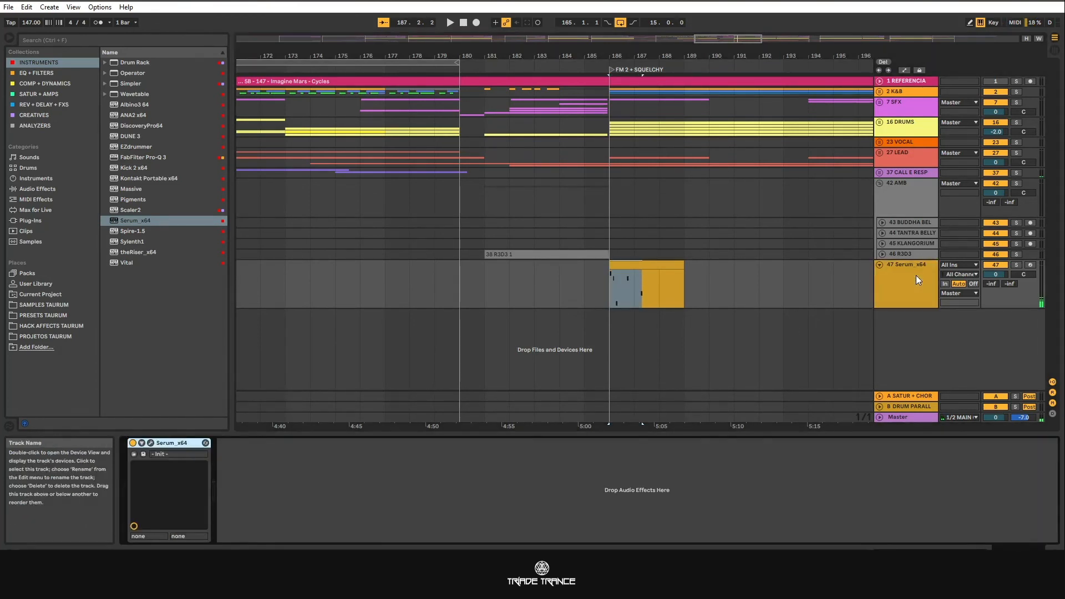
right_click(917, 274)
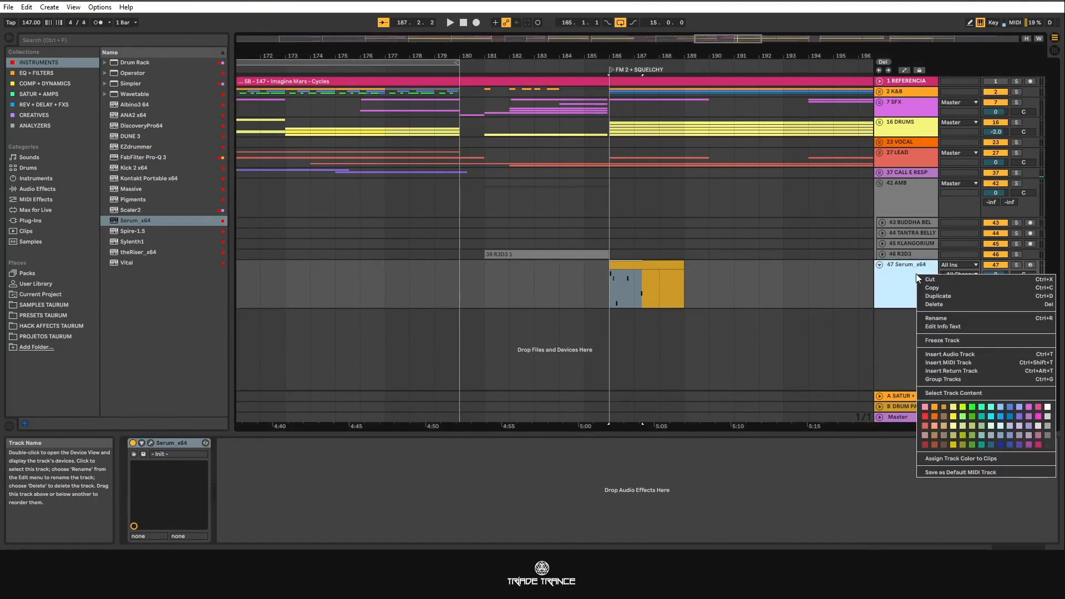
left_click(937, 338)
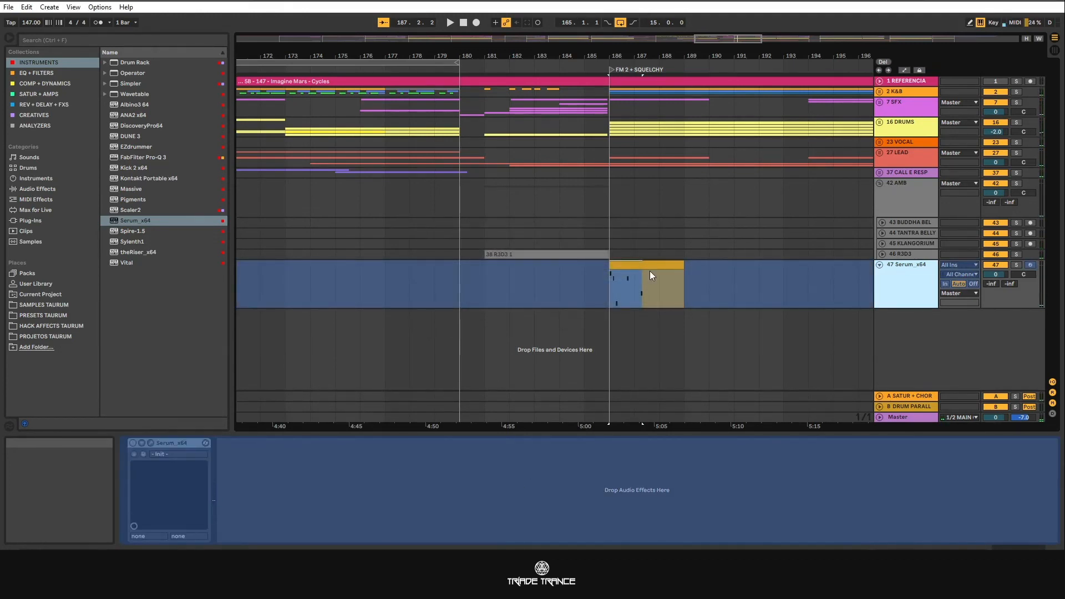
mouse_move(683, 286)
left_mouse_down()
mouse_move(624, 285)
mouse_move(684, 289)
left_mouse_up()
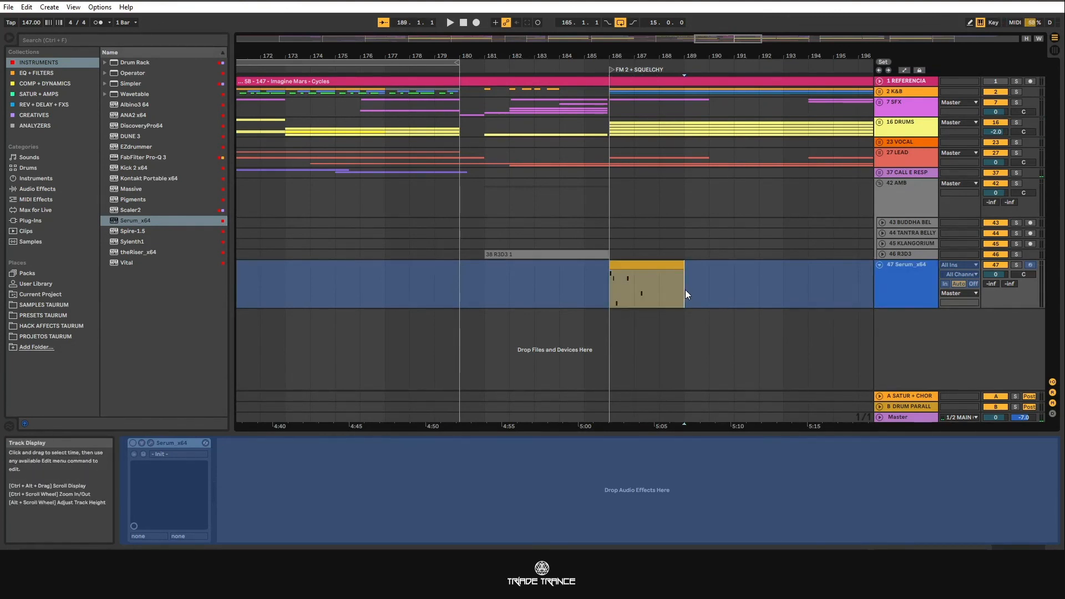
left_click(910, 281)
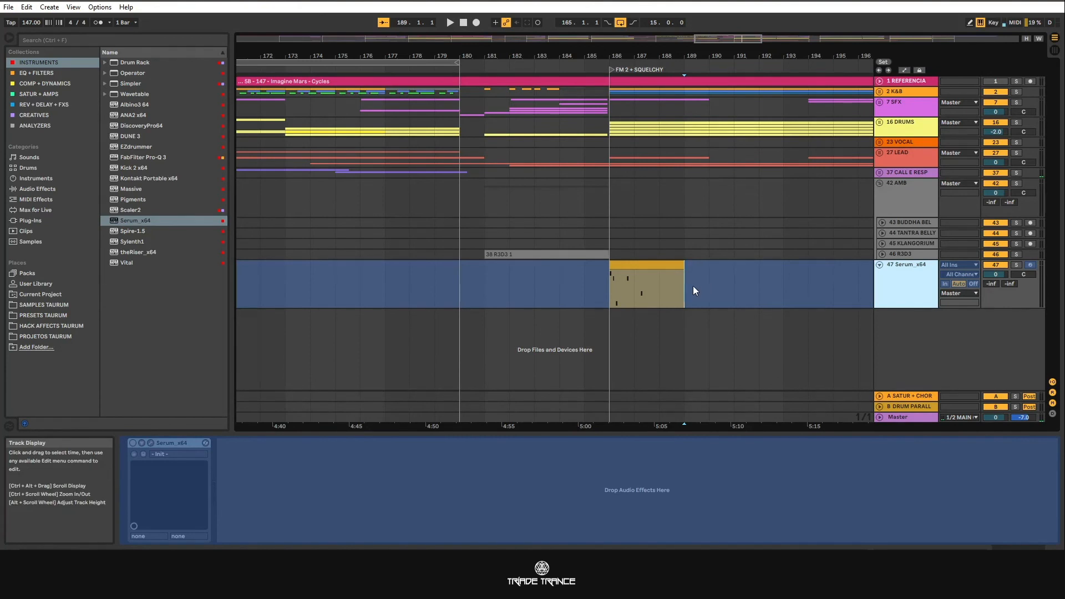
Step: Flatten the frozen Serum_x64 track into audio and undo the flattening
left_click_drag(684, 286, 629, 286)
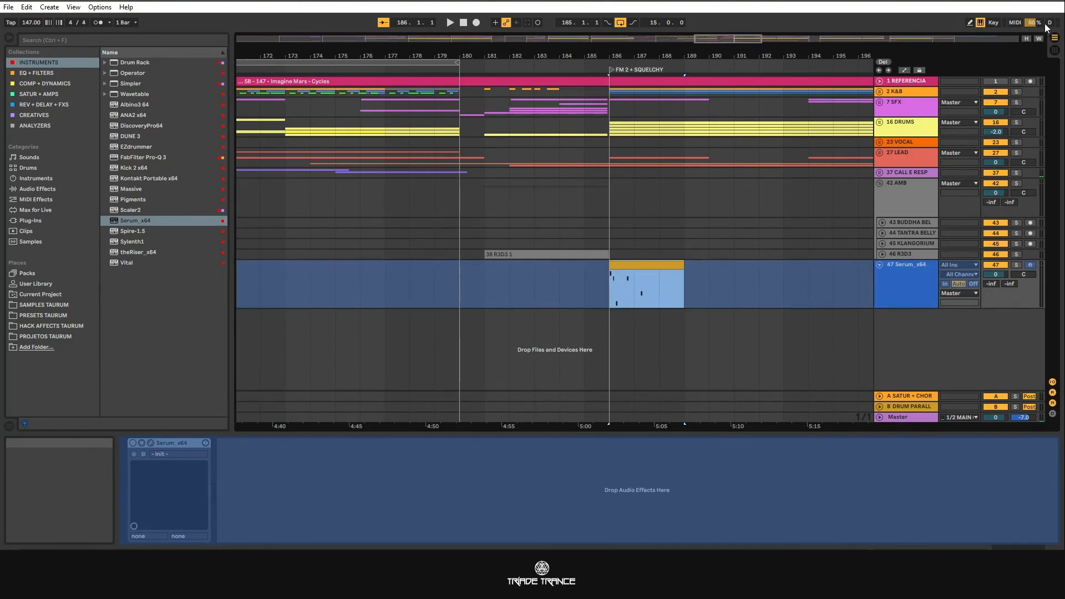
left_click(693, 274)
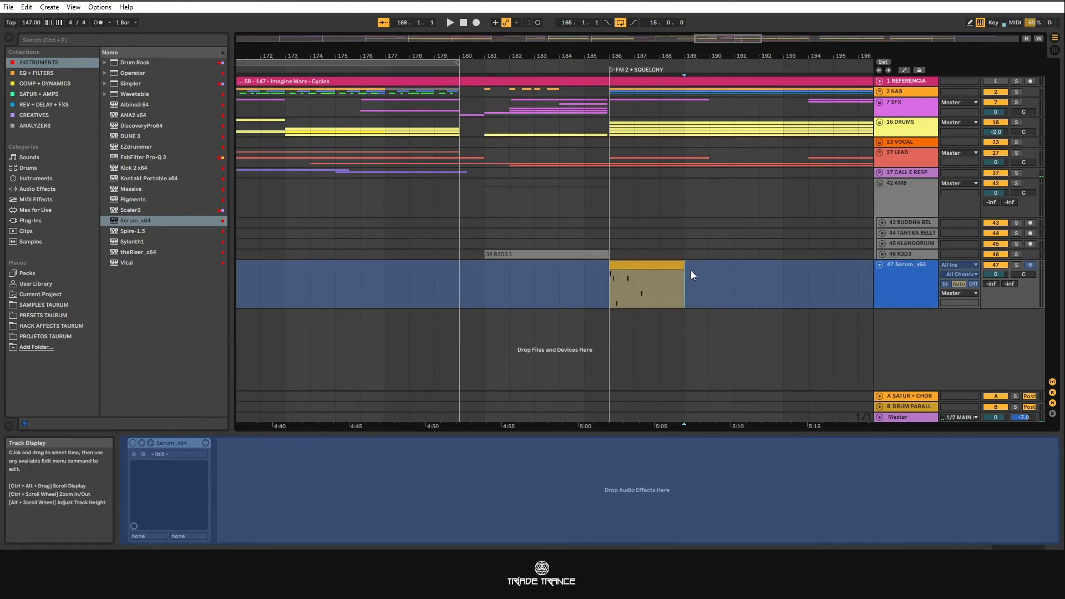
right_click(896, 284)
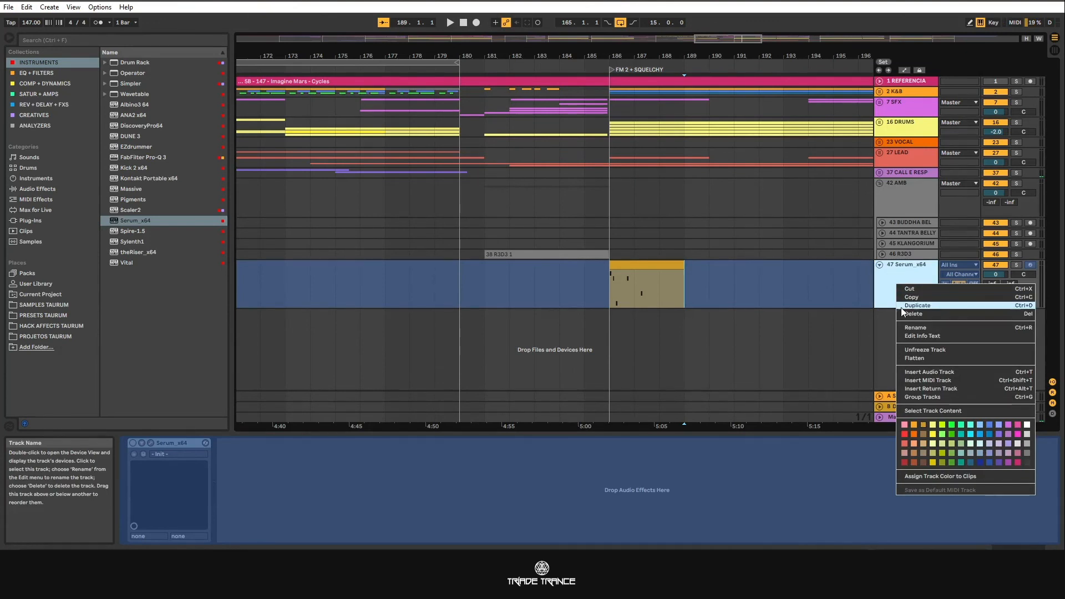
left_click(922, 358)
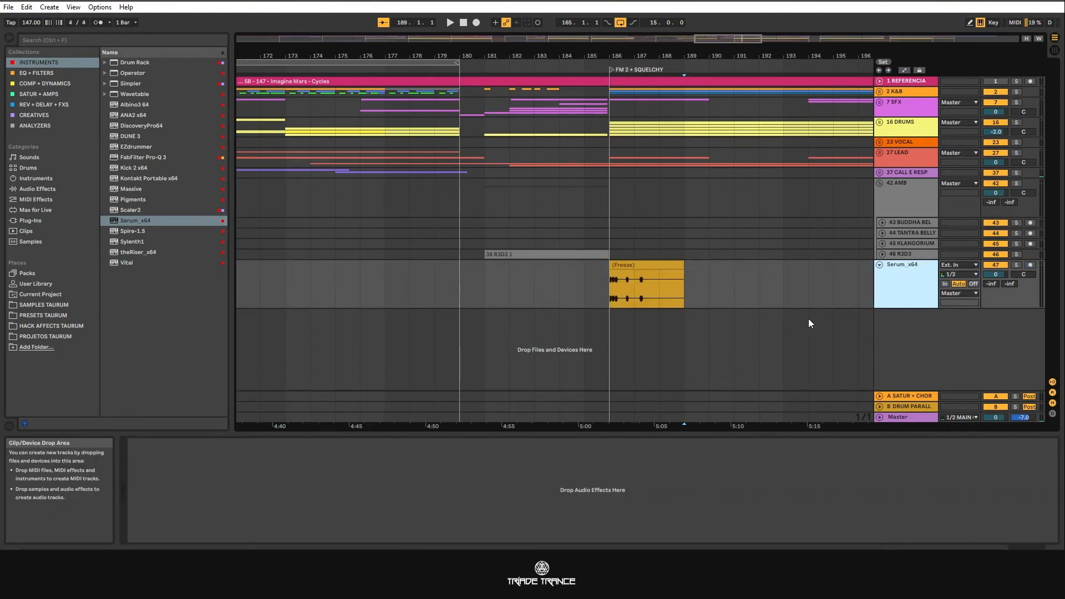
key("ctrl+z")
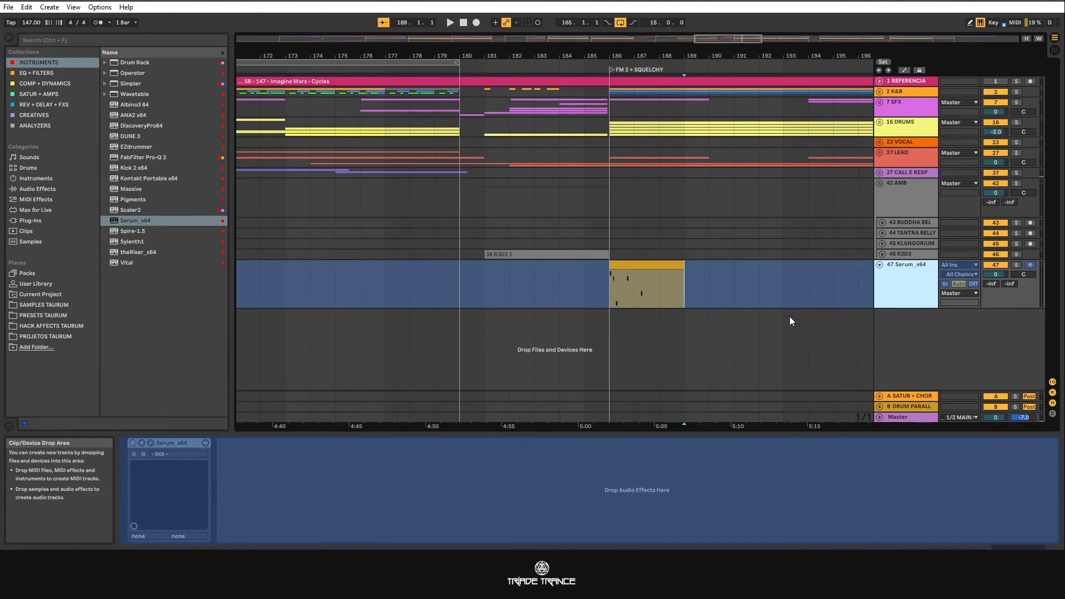
Step: Unfreeze the Serum_x64 track and select its MIDI clip at bar 186
right_click(885, 280)
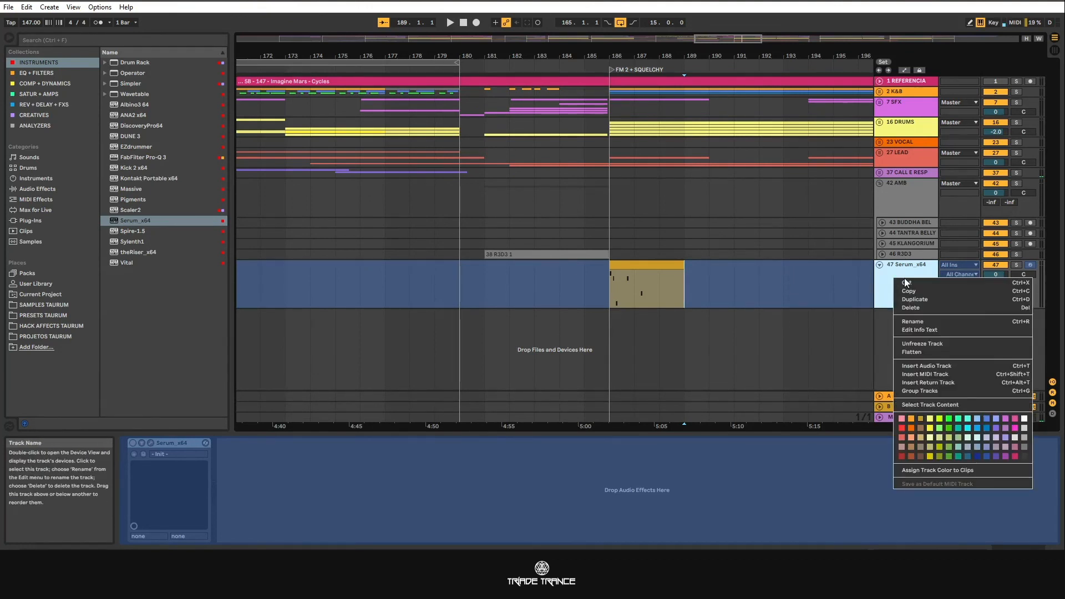
left_click(937, 341)
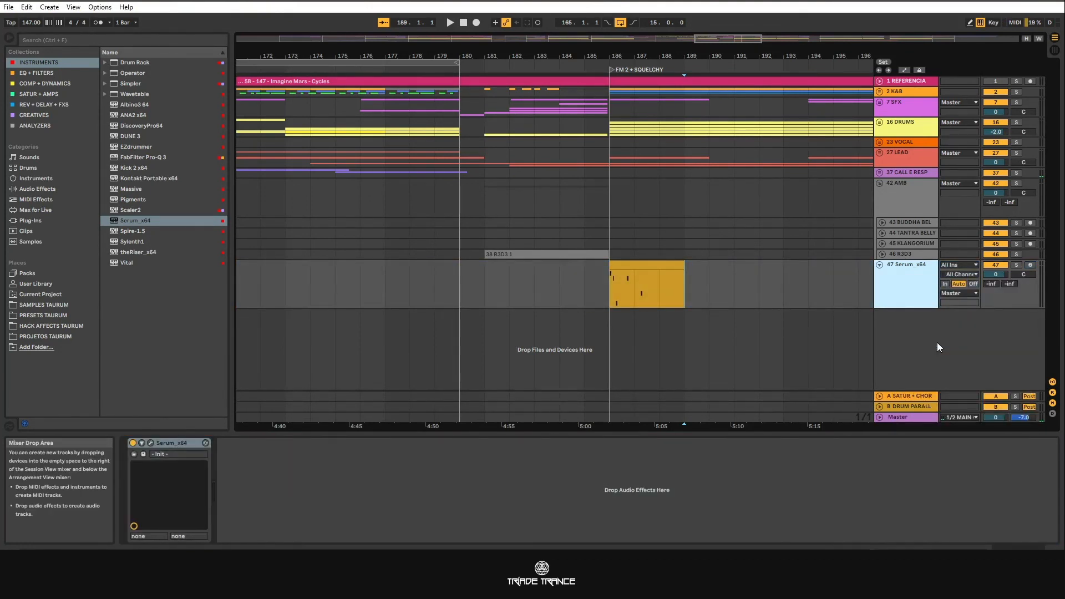
left_click(647, 283)
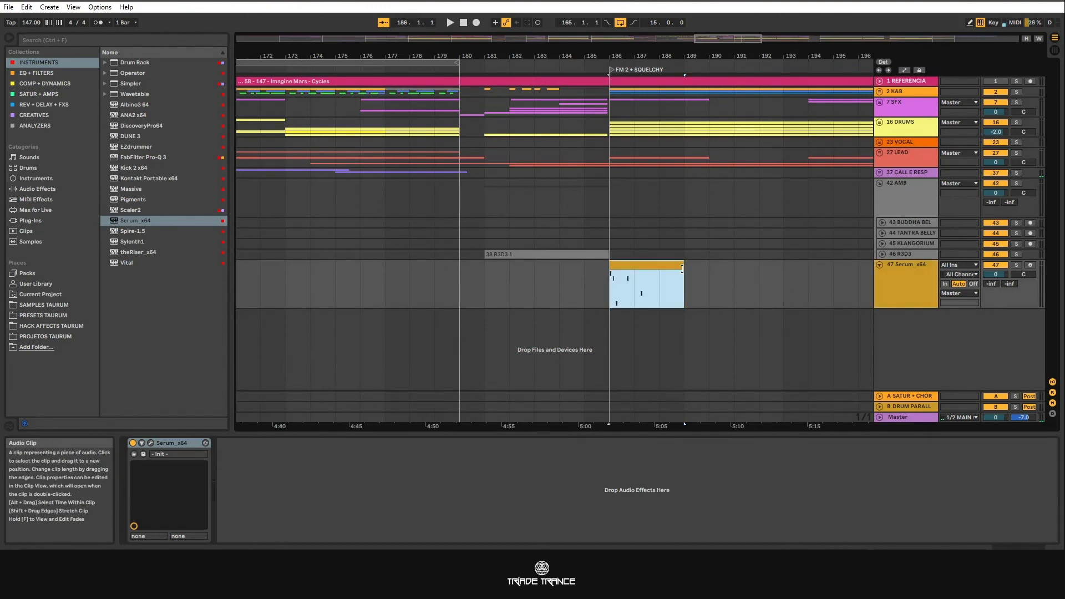
right_click(897, 288)
left_click(925, 355)
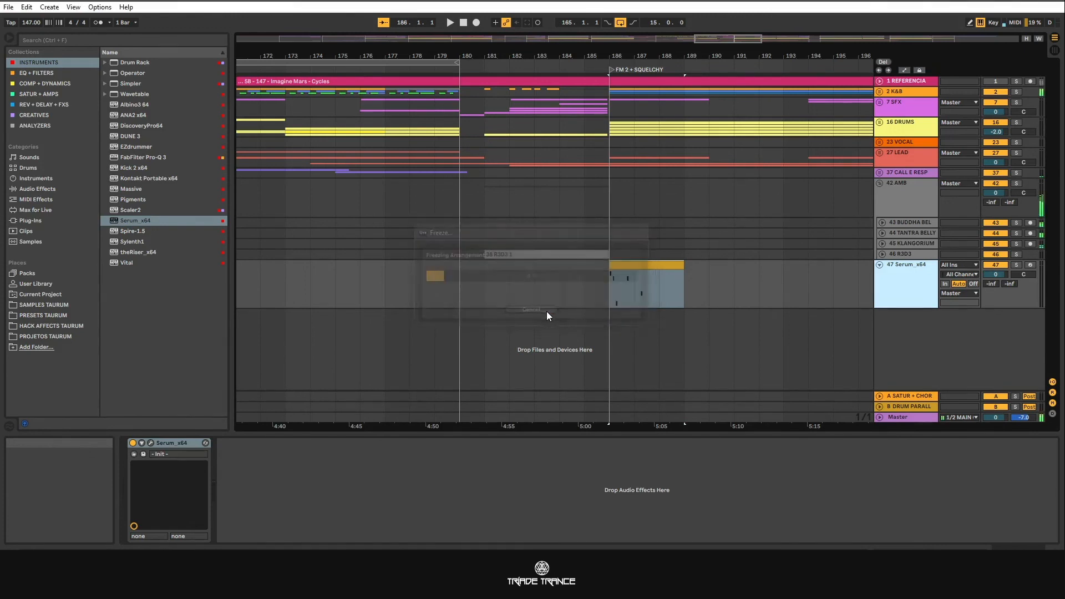
left_click(608, 278)
left_click_drag(656, 275, 683, 276)
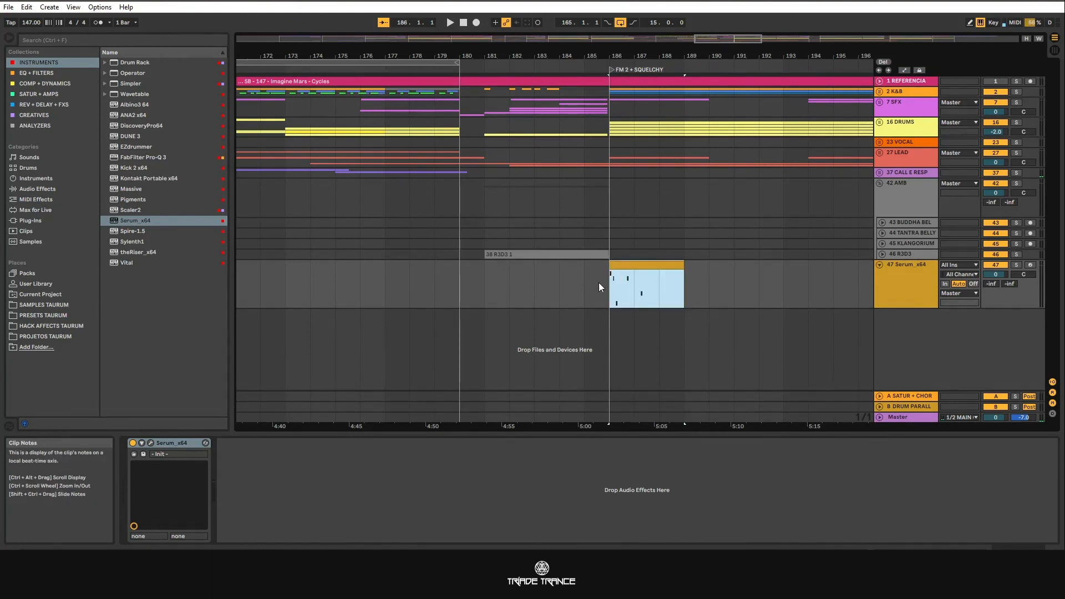
Step: Insert an audio track below Serum_x64, set its audio input to 47-Serum x64 and select the Serum_x64 track
left_click(897, 296)
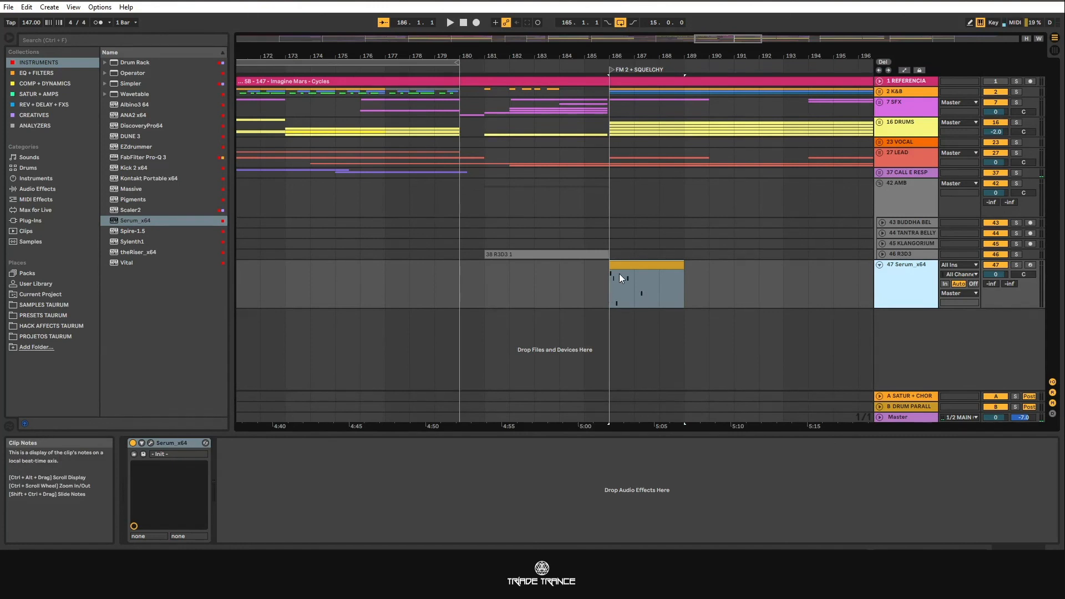
right_click(904, 332)
left_click(943, 337)
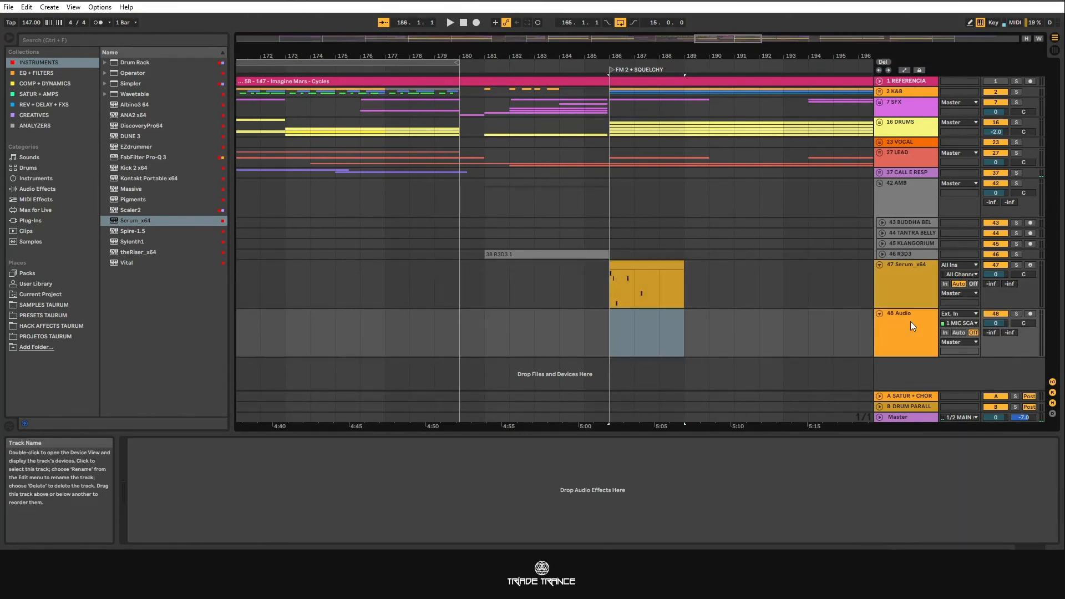
left_click(963, 314)
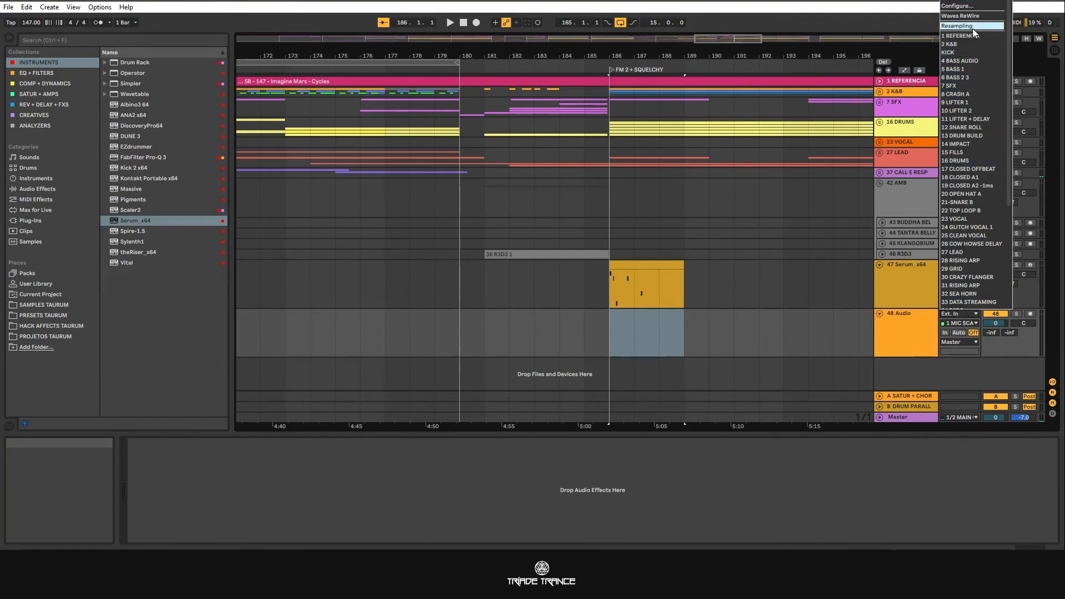
scroll(963, 306, "down", 5)
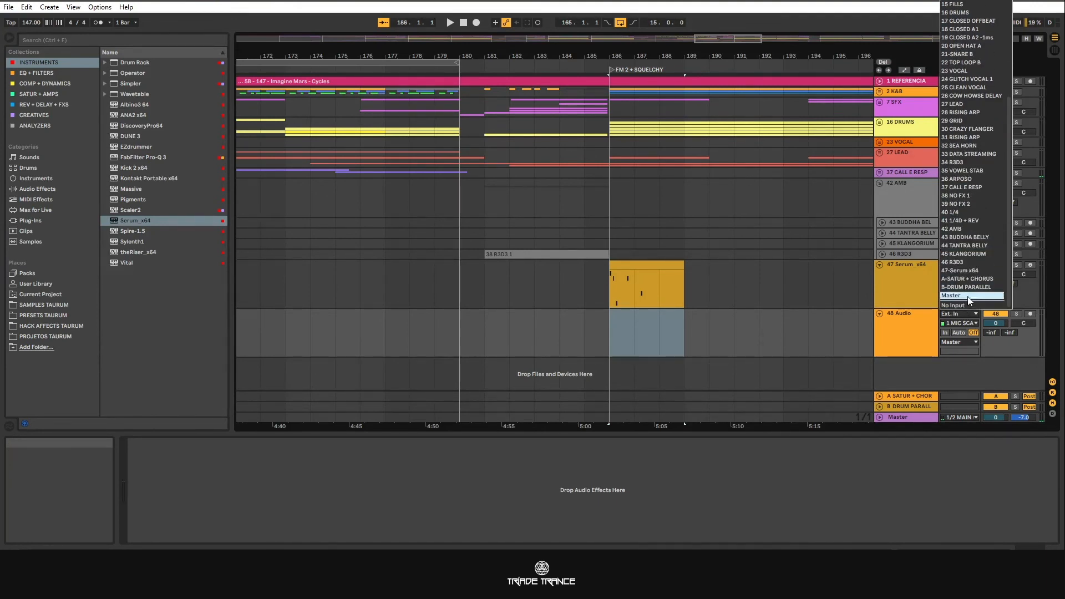
left_click(968, 271)
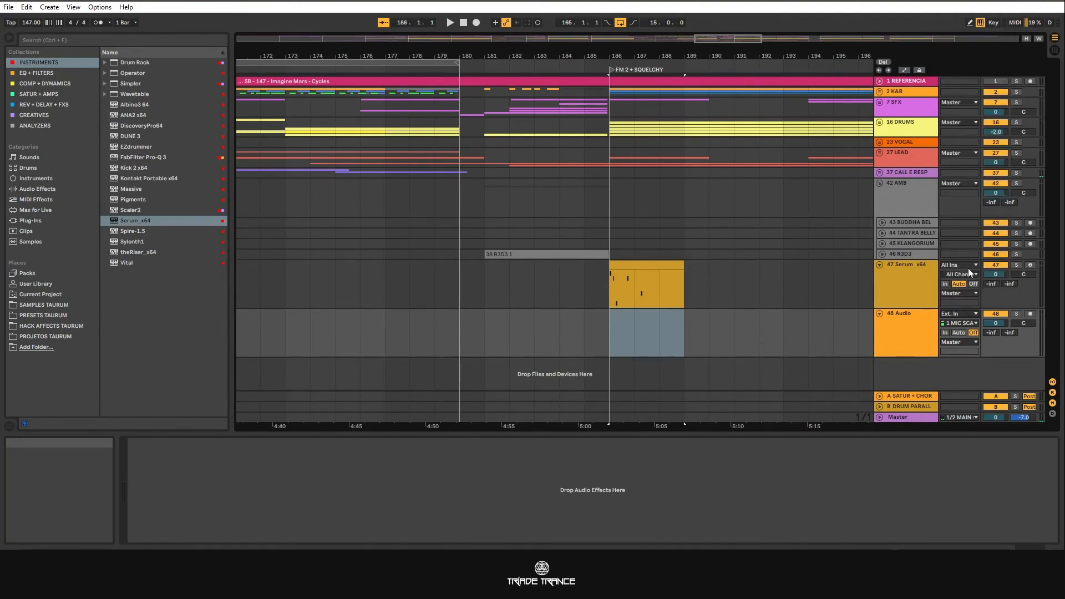
left_click(901, 272)
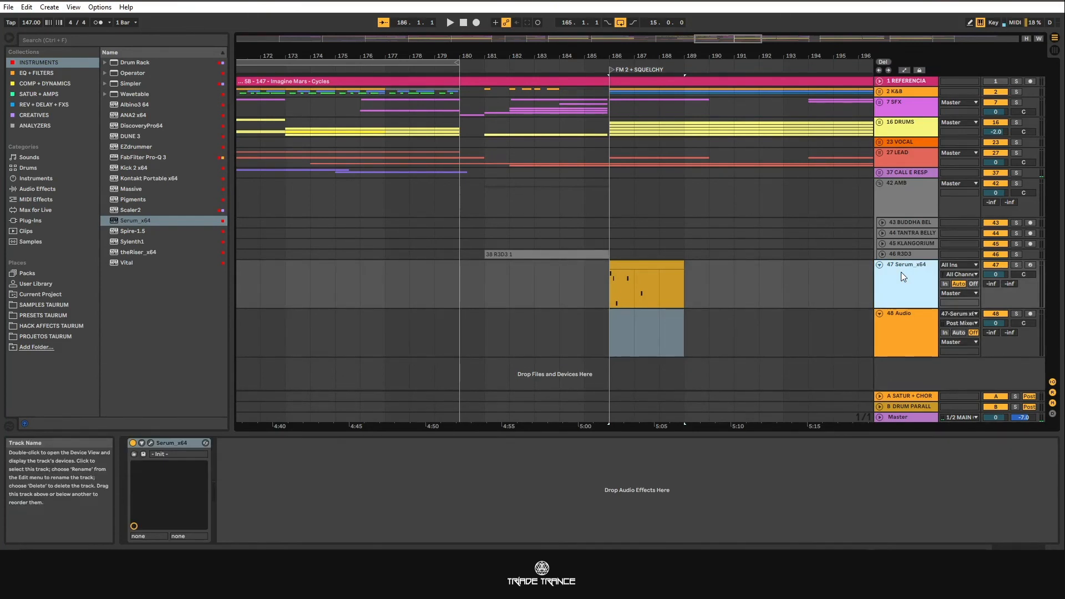